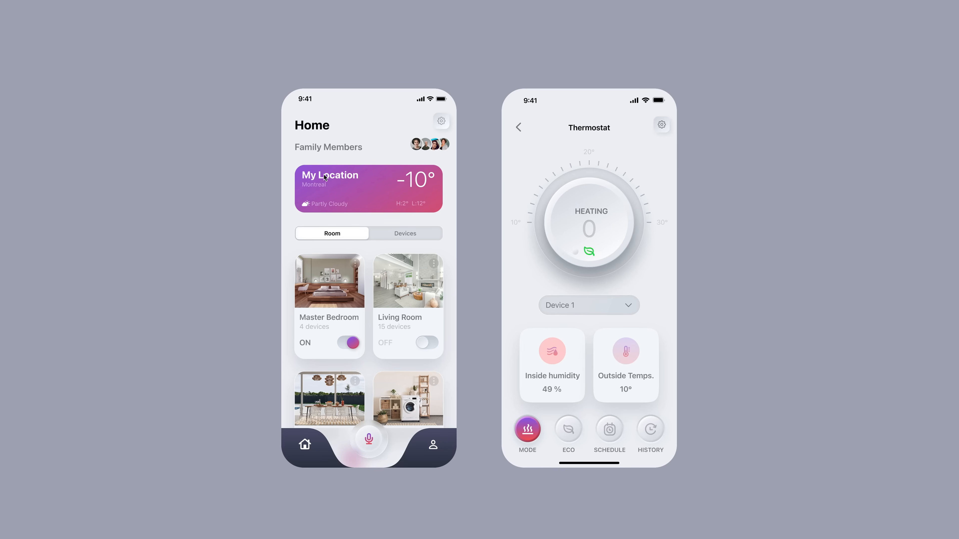
Try the Smart Home prototype: switch between the Devices and Room views, toggle Master Bedroom, press MODE
{"action": "left_click", "coordinate": [330, 234]}
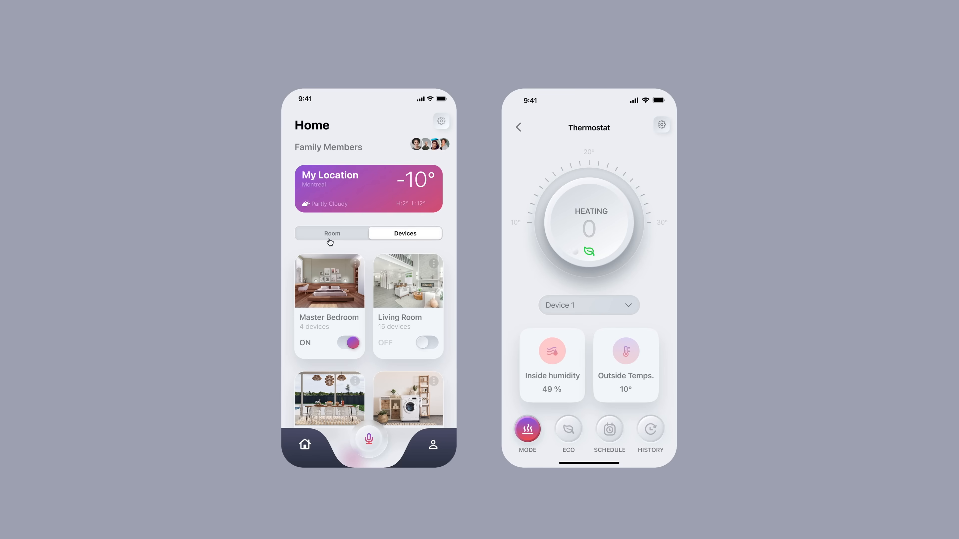
{"action": "left_click", "coordinate": [326, 237]}
{"action": "left_click", "coordinate": [326, 238]}
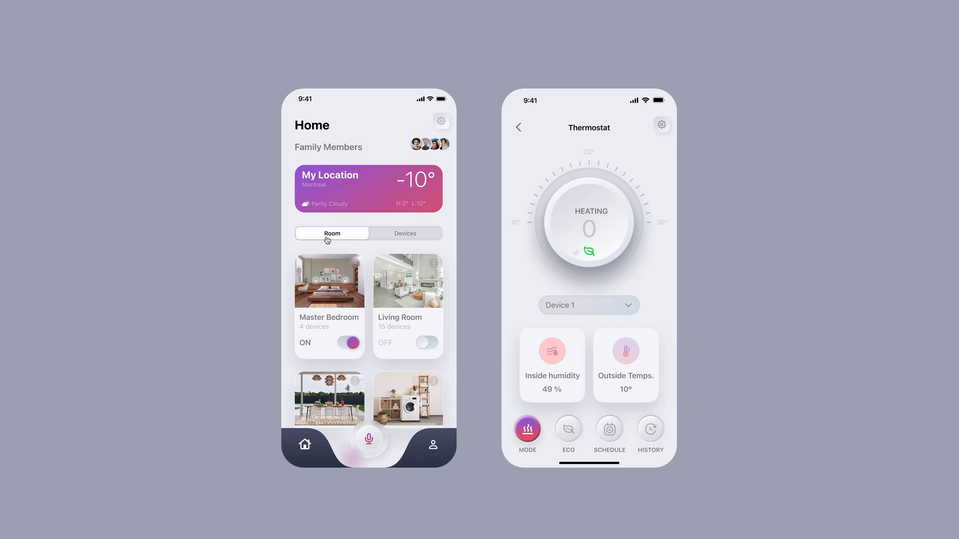
{"action": "left_click", "coordinate": [391, 237]}
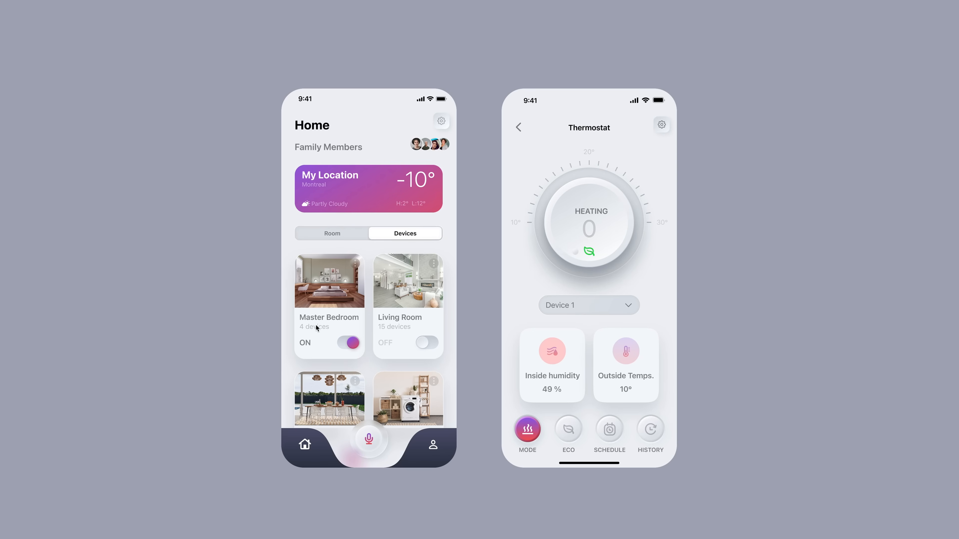
{"action": "left_click", "coordinate": [344, 347]}
{"action": "left_click", "coordinate": [344, 347]}
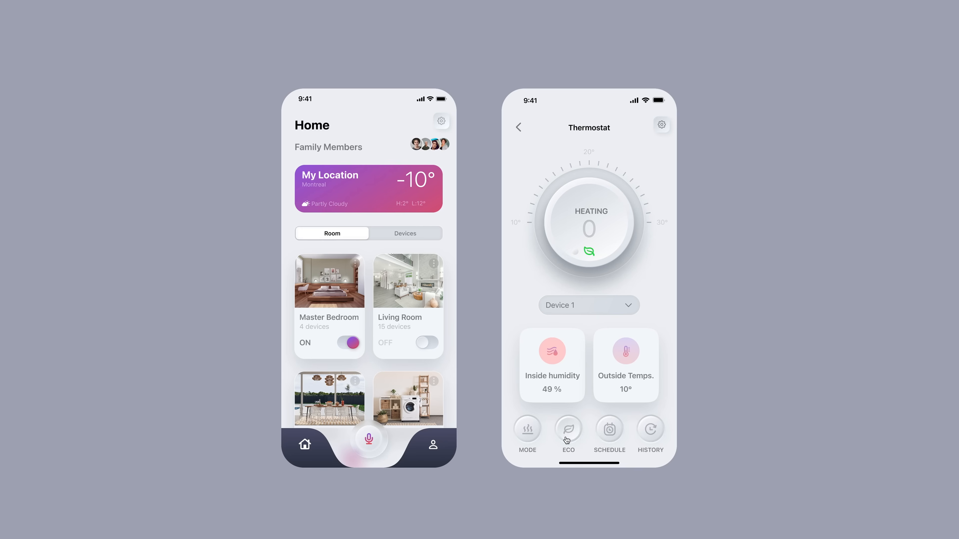
{"action": "left_click", "coordinate": [527, 435]}
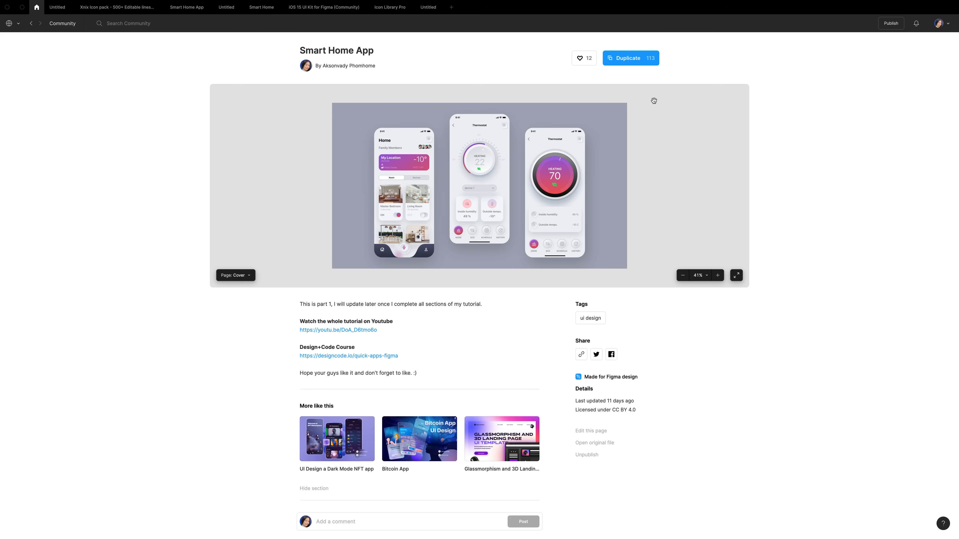
Duplicate the Smart Home App community file, add a new page, and switch to Components
{"action": "left_click", "coordinate": [627, 60]}
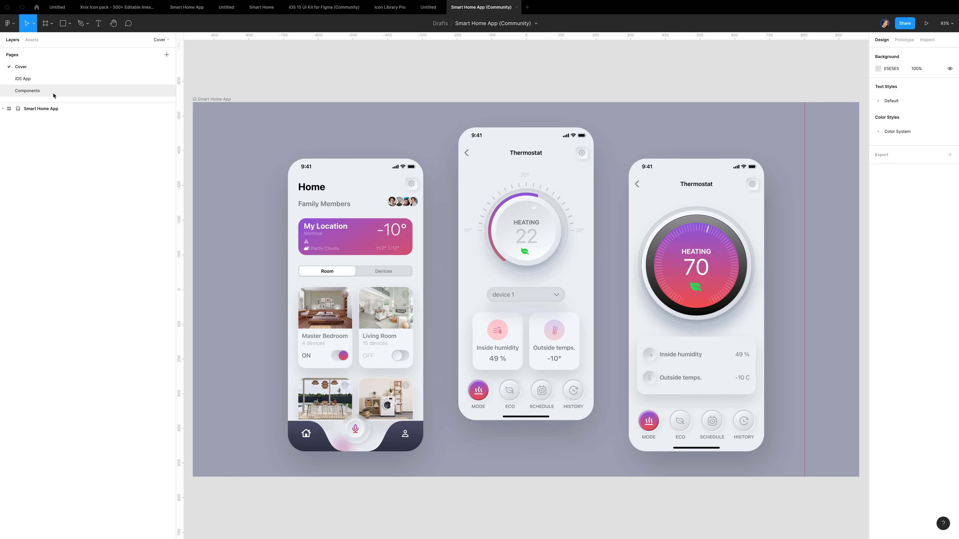
{"action": "left_click", "coordinate": [166, 55]}
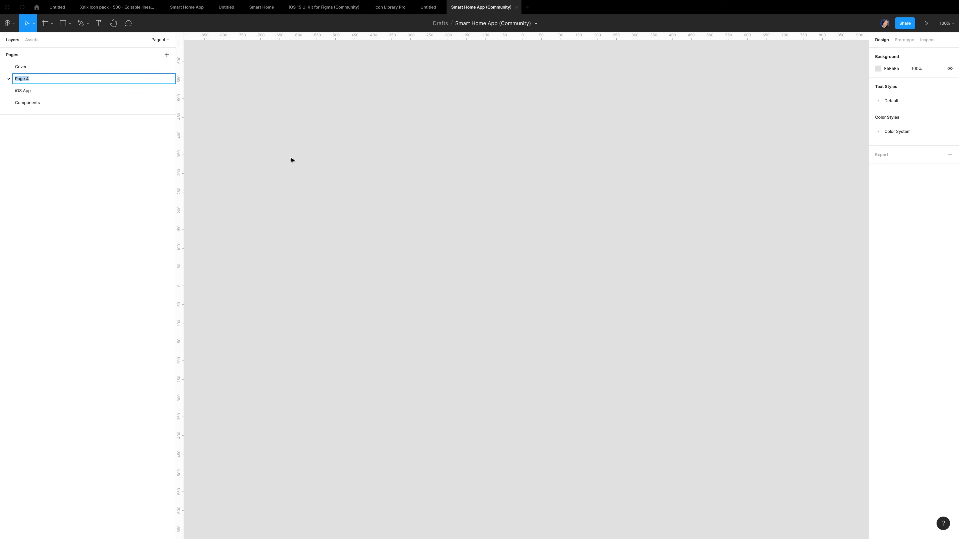
{"action": "left_click", "coordinate": [72, 107]}
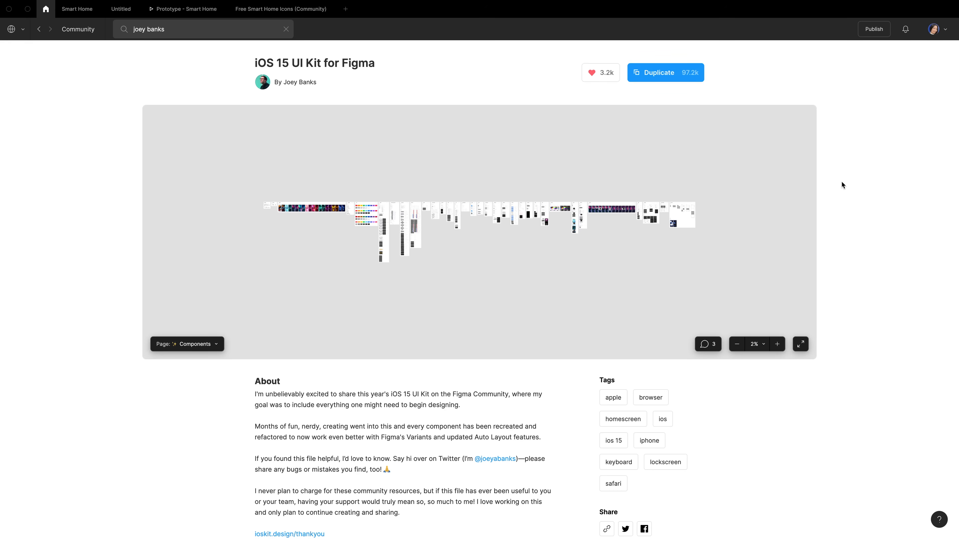
Duplicate the iOS 15 UI Kit for Figma into your drafts
{"action": "left_click", "coordinate": [661, 75]}
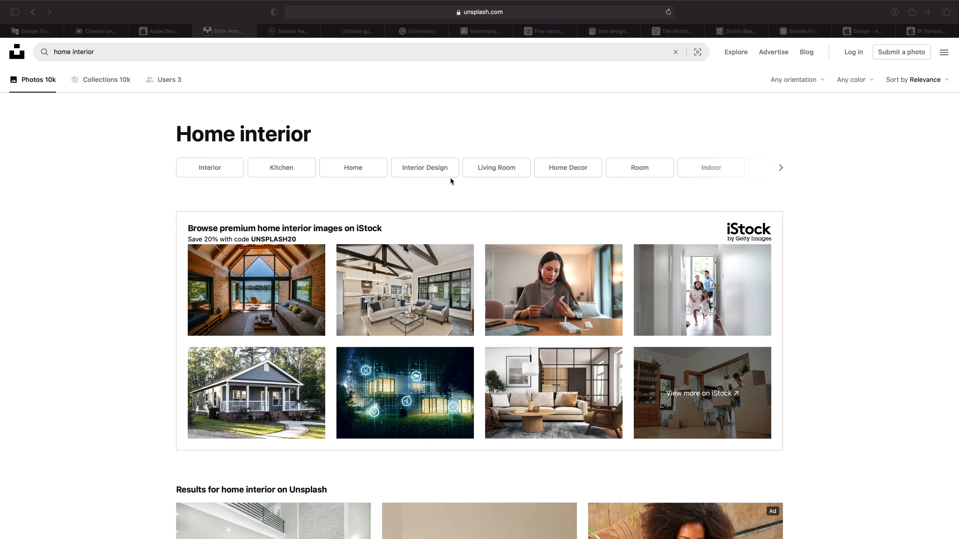
Scroll down through the Unsplash home interior photo results
{"action": "scroll", "coordinate": [730, 339], "scroll_direction": "down", "scroll_amount": 1}
{"action": "scroll", "coordinate": [730, 339], "scroll_direction": "down", "scroll_amount": 10}
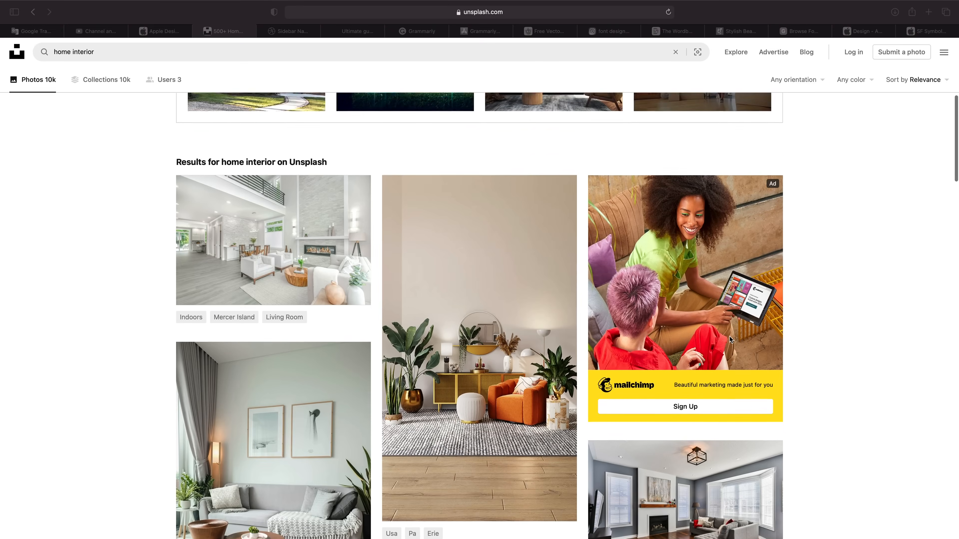
{"action": "scroll", "coordinate": [729, 338], "scroll_direction": "down", "scroll_amount": 12}
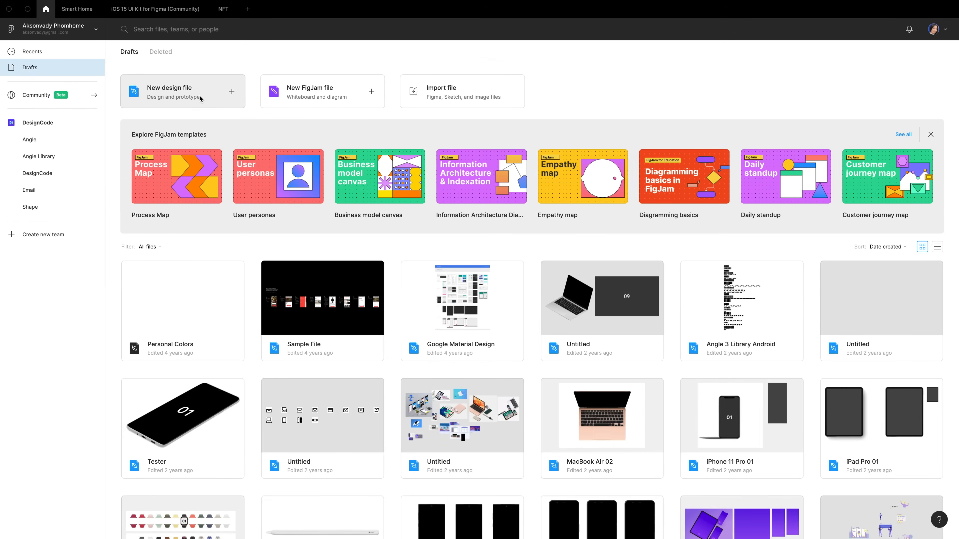
Create a new blank design file from the Drafts page
{"action": "left_click", "coordinate": [200, 96]}
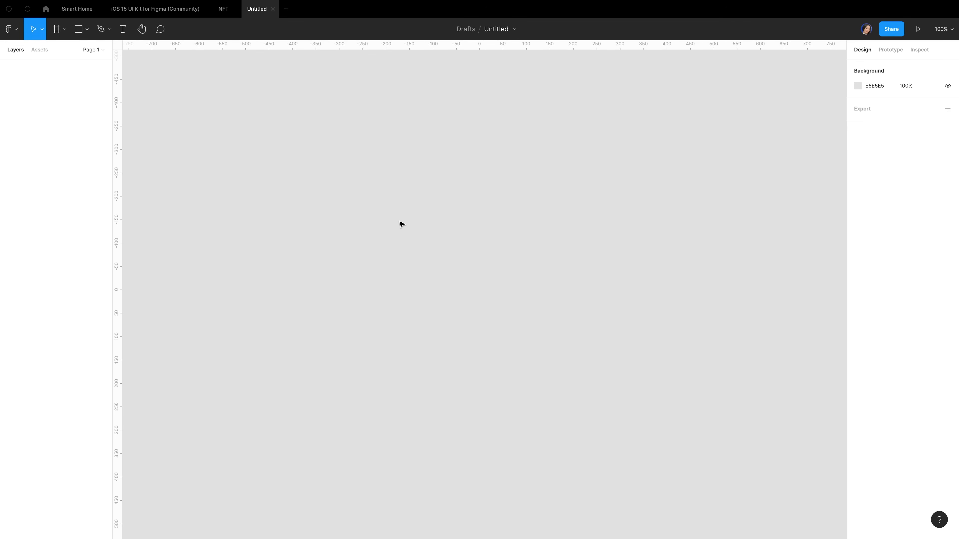
Draw a frame and size it to 1600×1200, then zoom to fit it
{"action": "key", "text": "f"}
{"action": "left_click_drag", "start_coordinate": [246, 128], "coordinate": [544, 348]}
{"action": "left_click_drag", "start_coordinate": [605, 388], "coordinate": [736, 432]}
{"action": "left_click", "coordinate": [886, 120]}
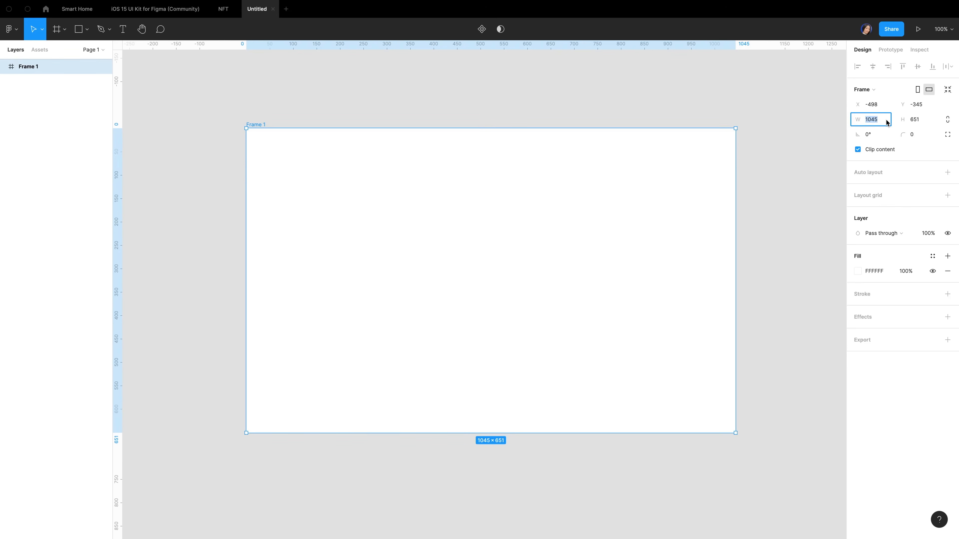
{"action": "type", "text": "1600"}
{"action": "key", "text": "Tab"}
{"action": "type", "text": "1200"}
{"action": "key", "text": "Return"}
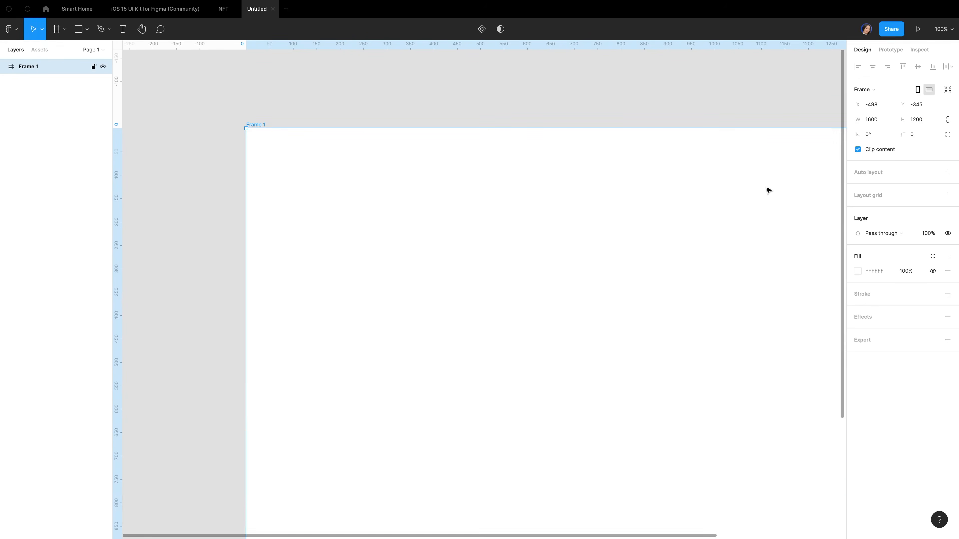
{"action": "key", "text": "shift+1"}
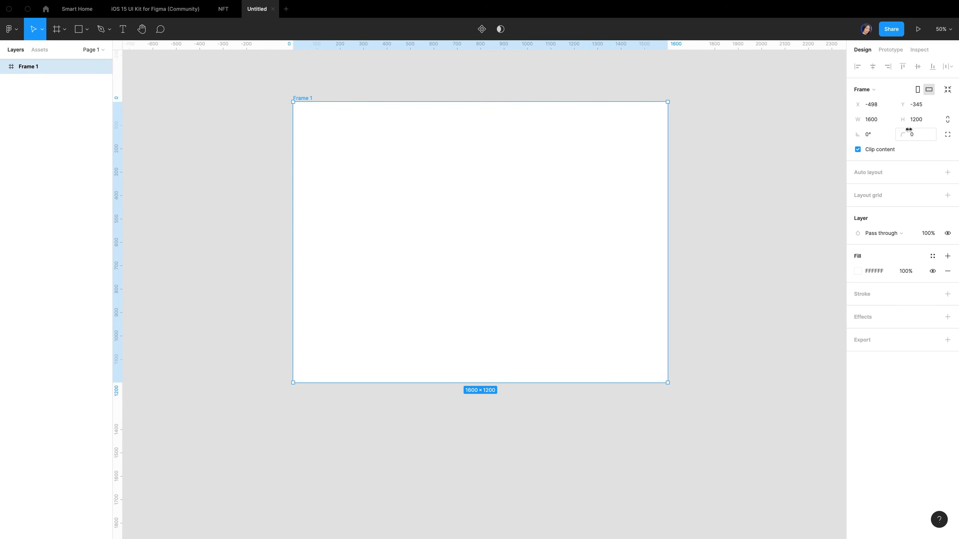
Give Frame 1 a 50 corner radius and an A7AABA fill
{"action": "left_click", "coordinate": [922, 136]}
{"action": "type", "text": "50"}
{"action": "left_click", "coordinate": [880, 272]}
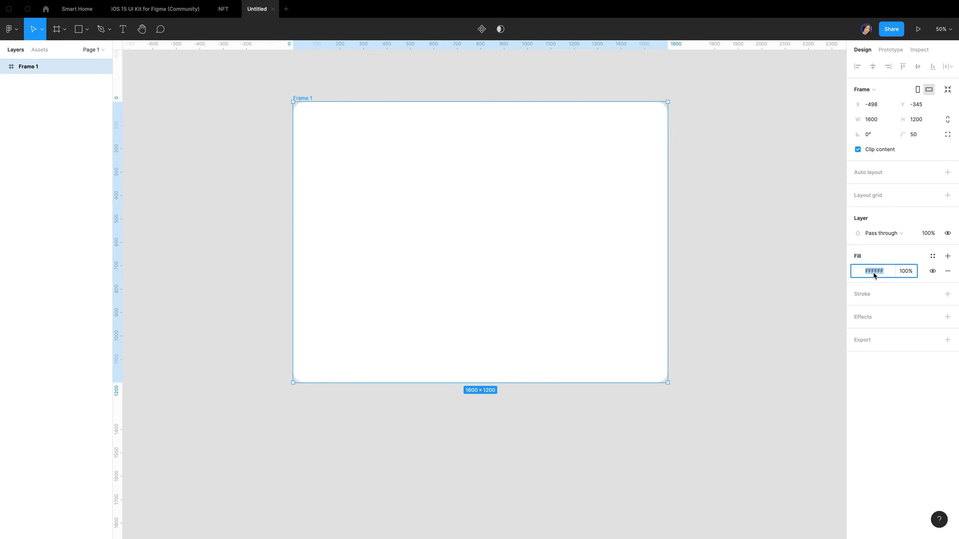
{"action": "type", "text": "a"}
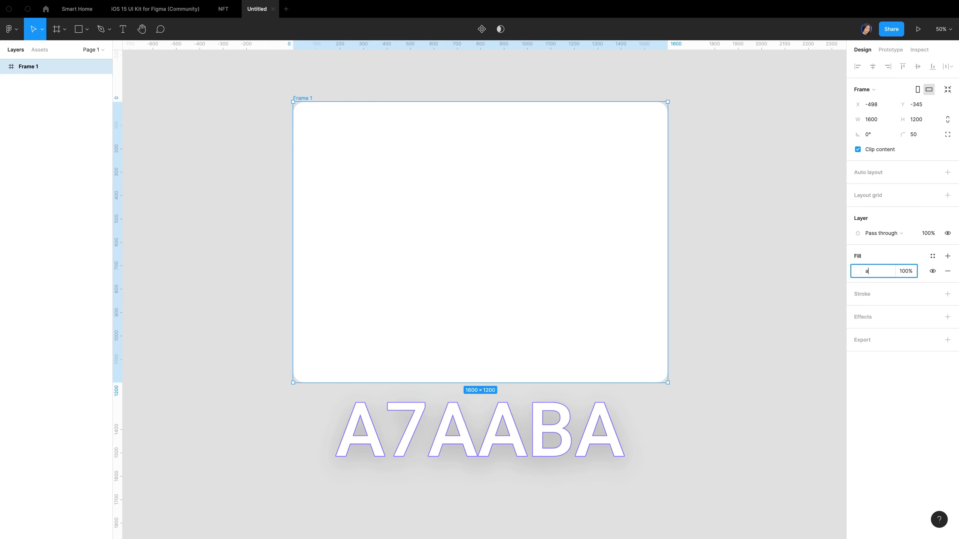
{"action": "type", "text": "7aaba"}
{"action": "key", "text": "Return"}
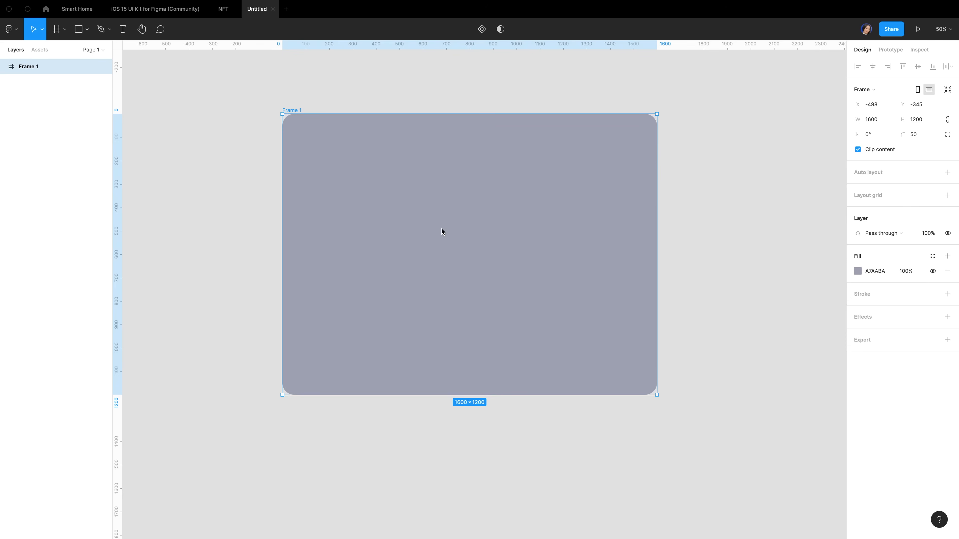
{"action": "key", "text": "f"}
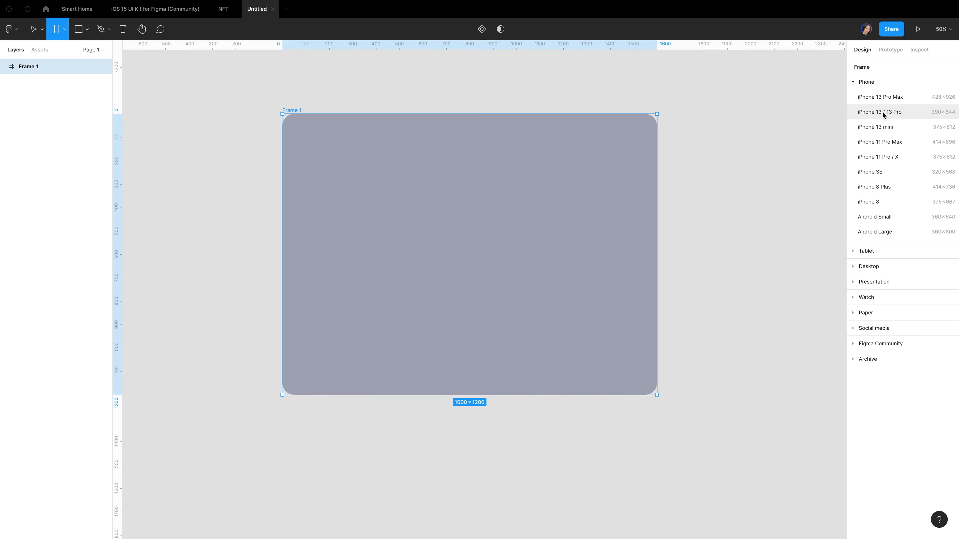
Add an iPhone 13 / 13 Pro frame centred horizontally and vertically inside Frame 1
{"action": "left_click", "coordinate": [890, 113]}
{"action": "left_click_drag", "start_coordinate": [724, 268], "coordinate": [482, 235]}
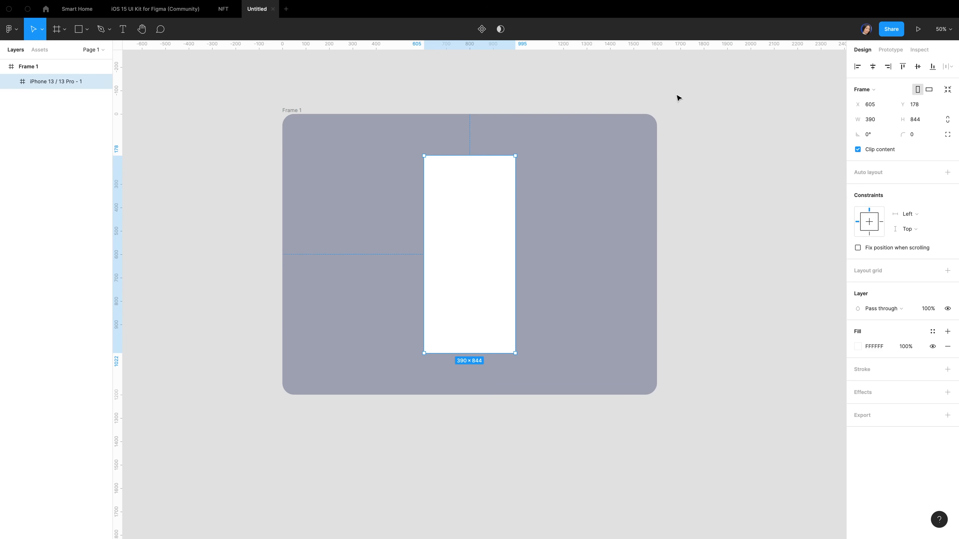
{"action": "left_click", "coordinate": [873, 67]}
{"action": "left_click", "coordinate": [918, 67]}
Fill the phone frame EFF1F5, set its corner radius to 50, and rename it Home
{"action": "left_click", "coordinate": [874, 346]}
{"action": "type", "text": "e"}
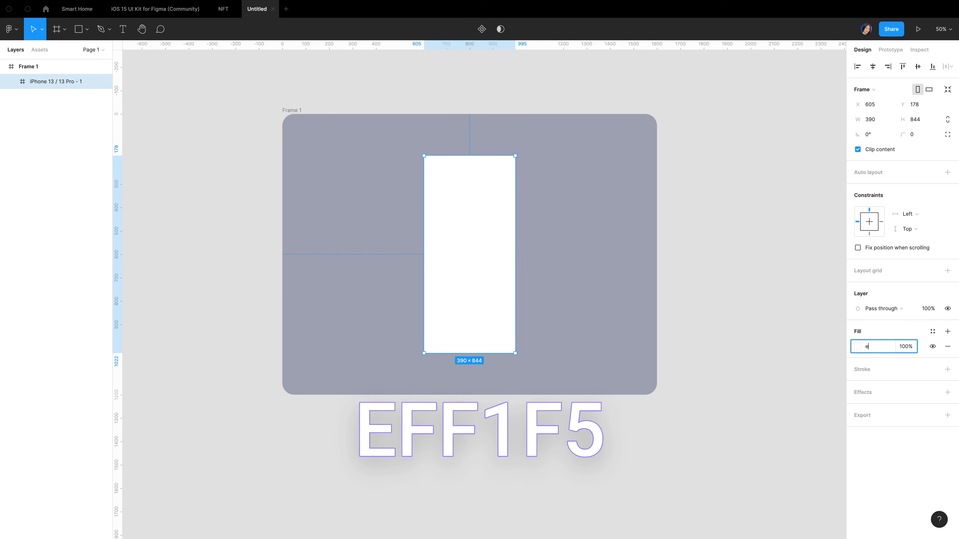
{"action": "type", "text": "ff1f5"}
{"action": "key", "text": "Return"}
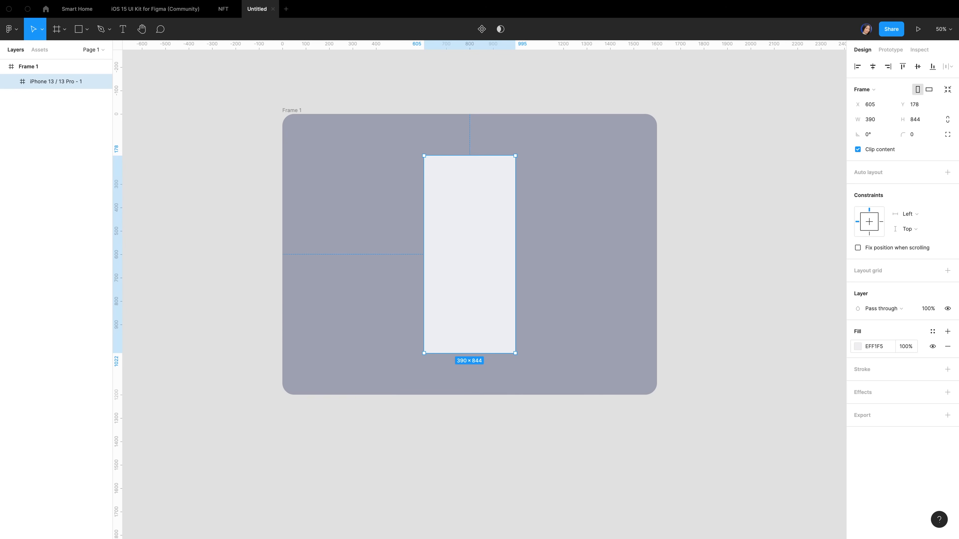
{"action": "left_click", "coordinate": [918, 134]}
{"action": "type", "text": "5"}
{"action": "type", "text": "0"}
{"action": "key", "text": "Return"}
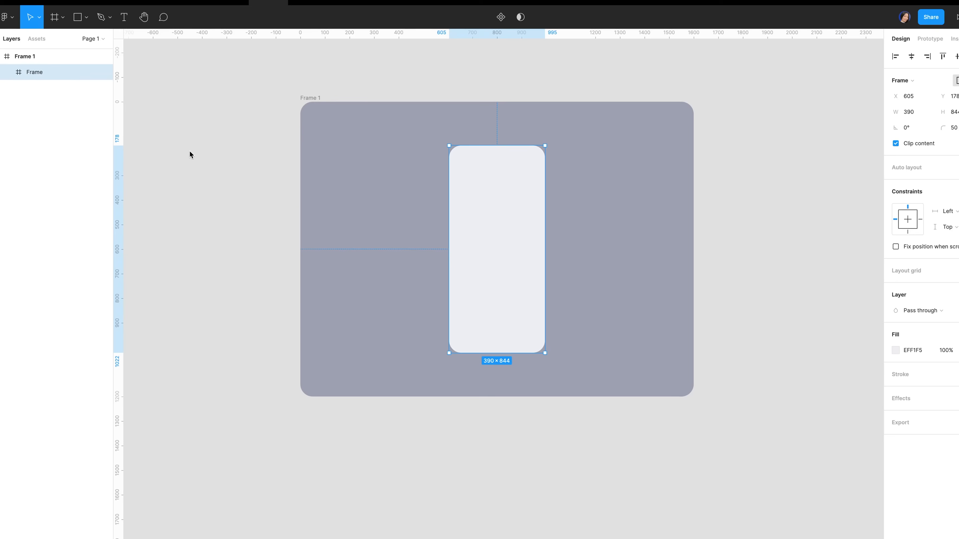
{"action": "double_click", "coordinate": [35, 74]}
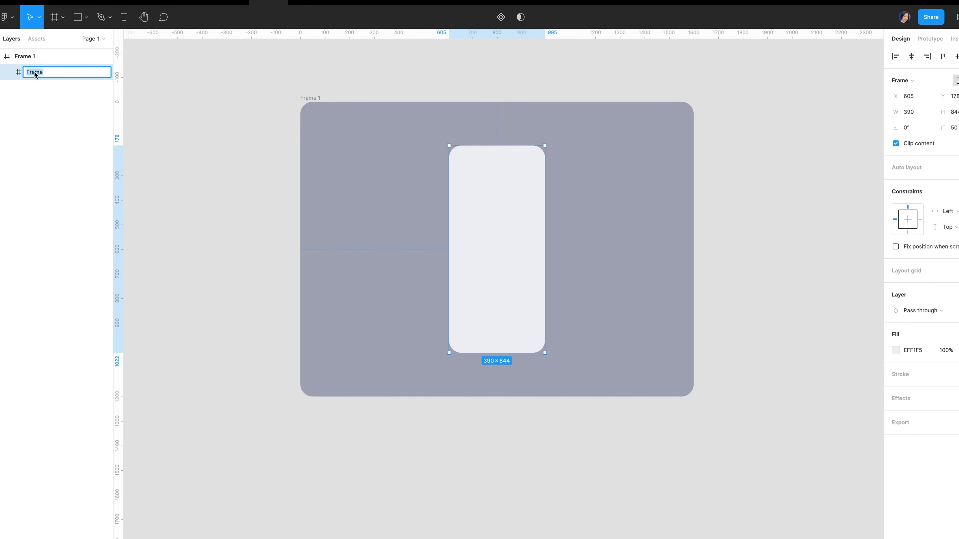
{"action": "type", "text": "Home"}
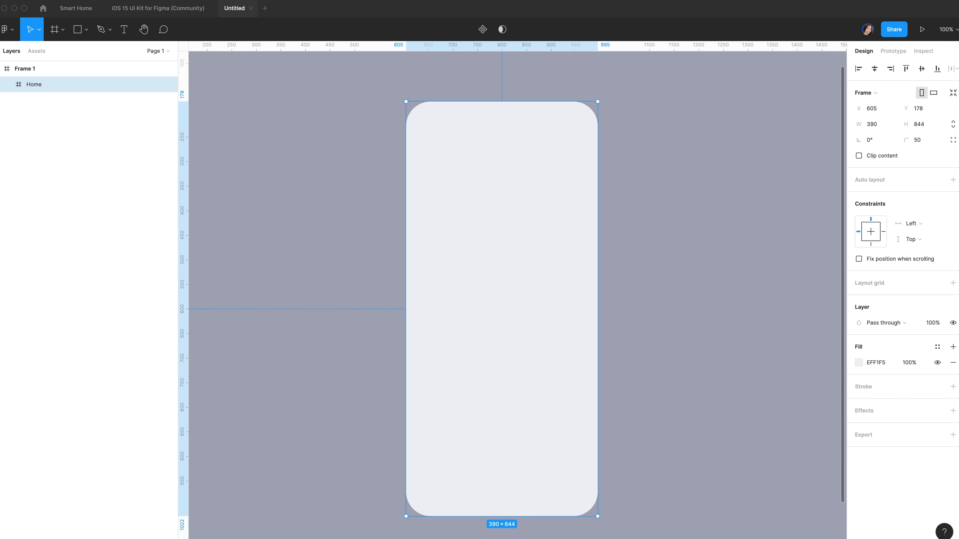
{"action": "left_click", "coordinate": [36, 51]}
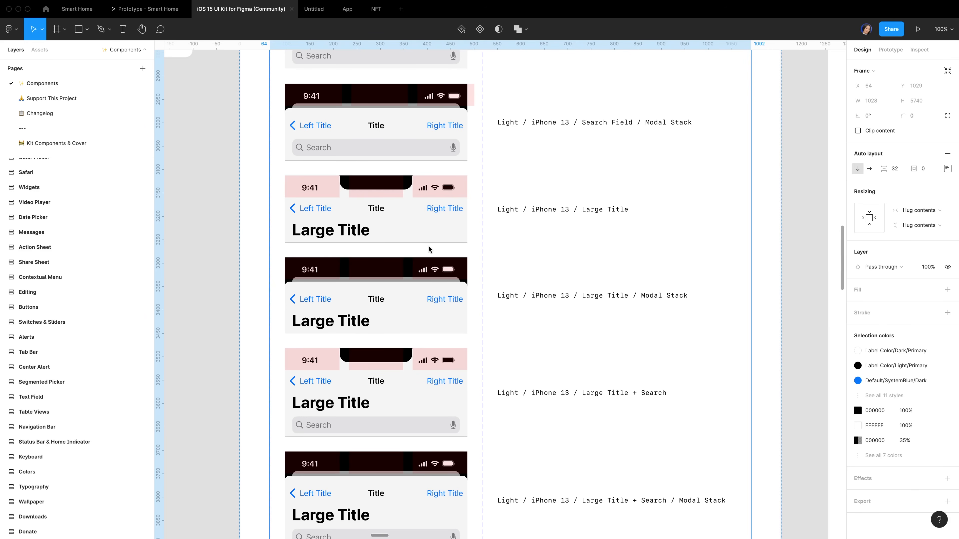
Select the Light Large Title navigation bar variant in the UI Kit, then return to the Untitled file
{"action": "left_click", "coordinate": [409, 216]}
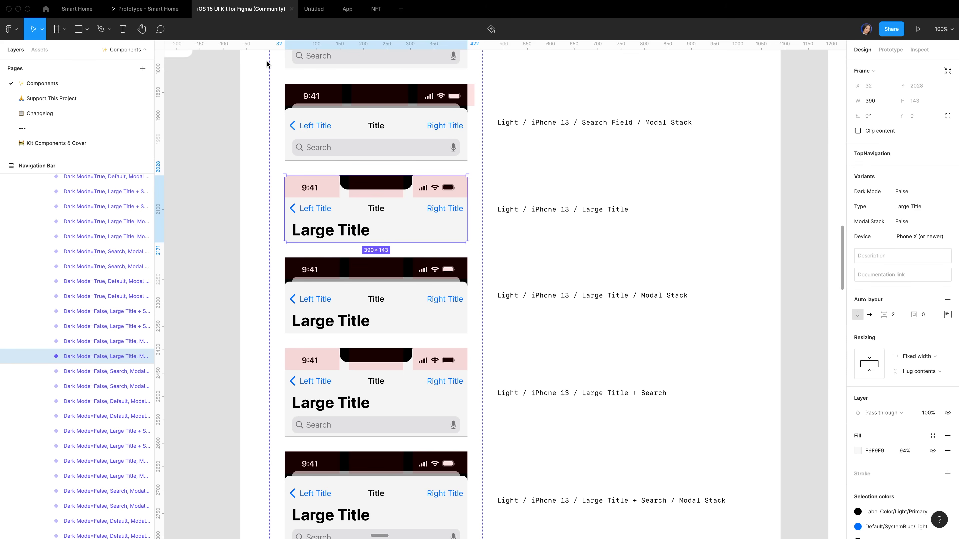
{"action": "left_click", "coordinate": [314, 9]}
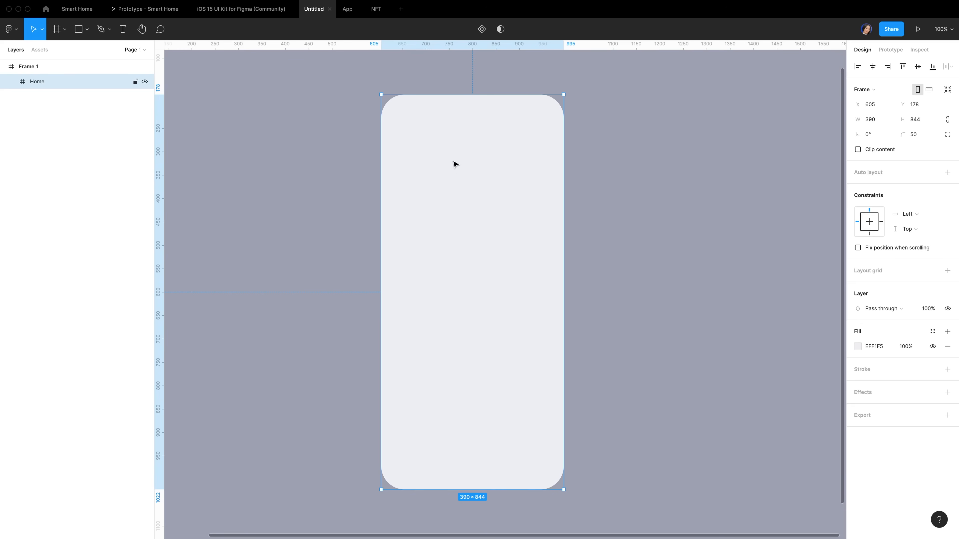
Paste the navigation bar, align it top-centre in Home, and hide the notch
{"action": "key", "text": "ctrl+v"}
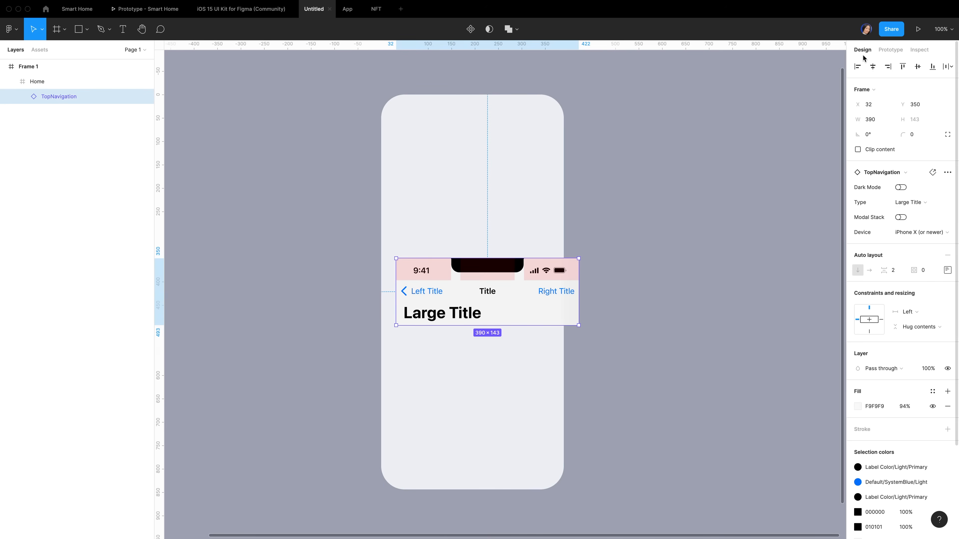
{"action": "left_click", "coordinate": [872, 67]}
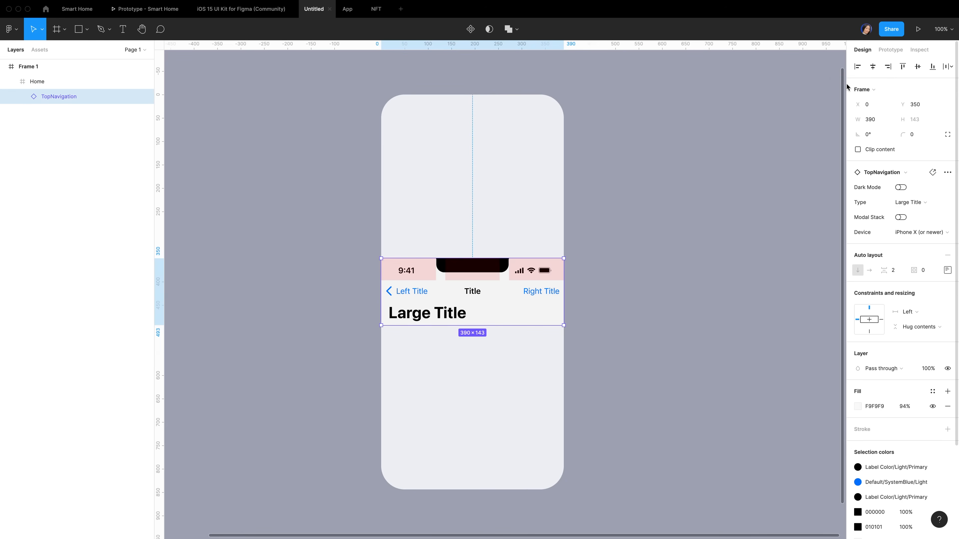
{"action": "left_click", "coordinate": [903, 67]}
{"action": "left_click", "coordinate": [471, 107], "text": "super"}
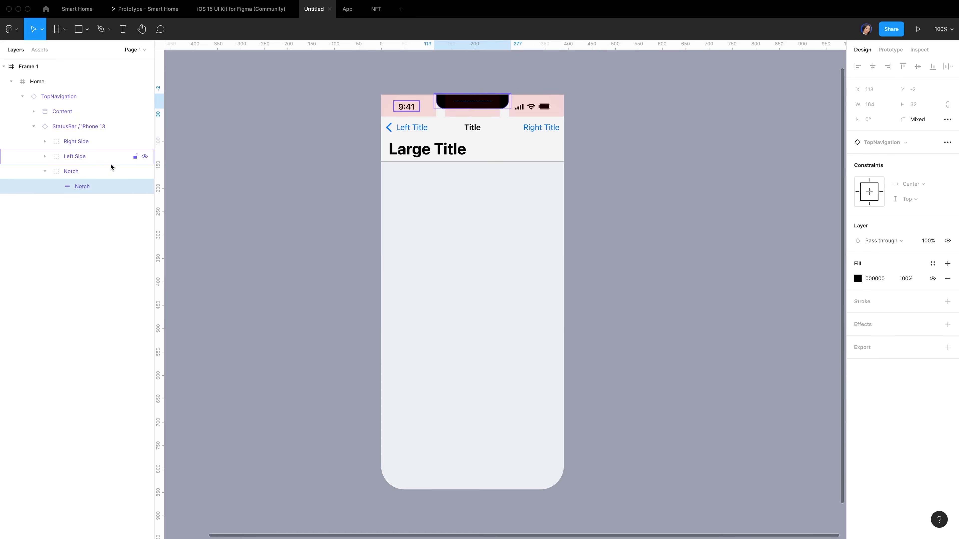
{"action": "left_click", "coordinate": [97, 172]}
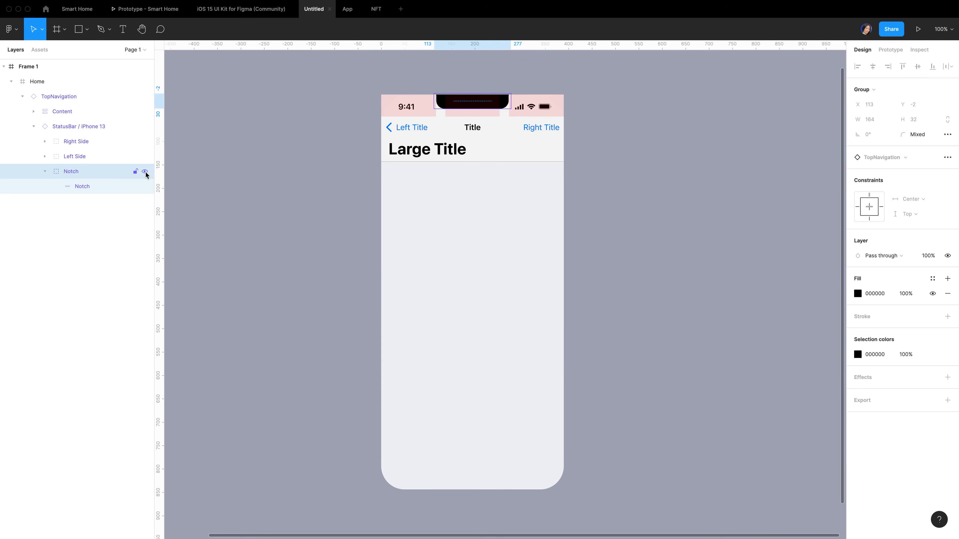
{"action": "left_click", "coordinate": [145, 172]}
Hide the Large Title row, remove the column grid, and clip Home's content
{"action": "left_click", "coordinate": [89, 126]}
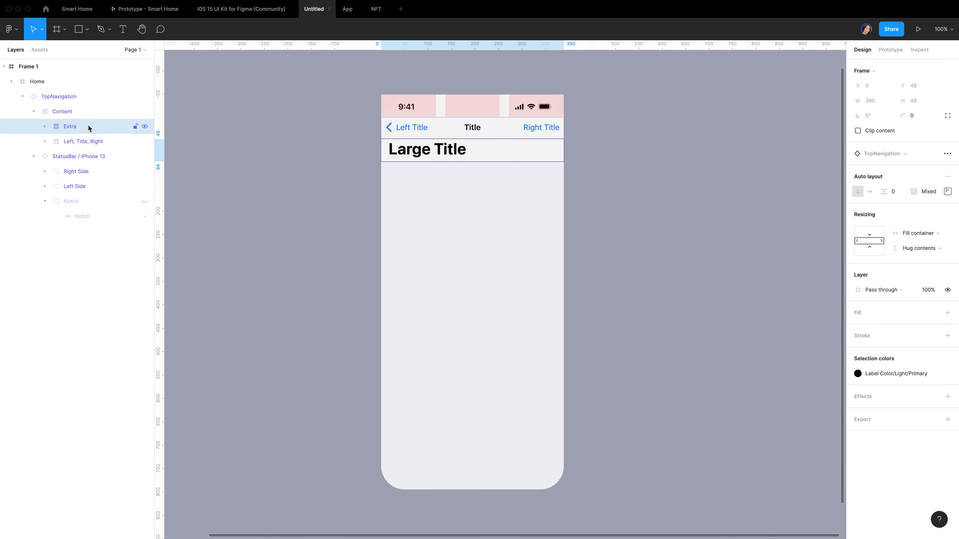
{"action": "left_click", "coordinate": [145, 126]}
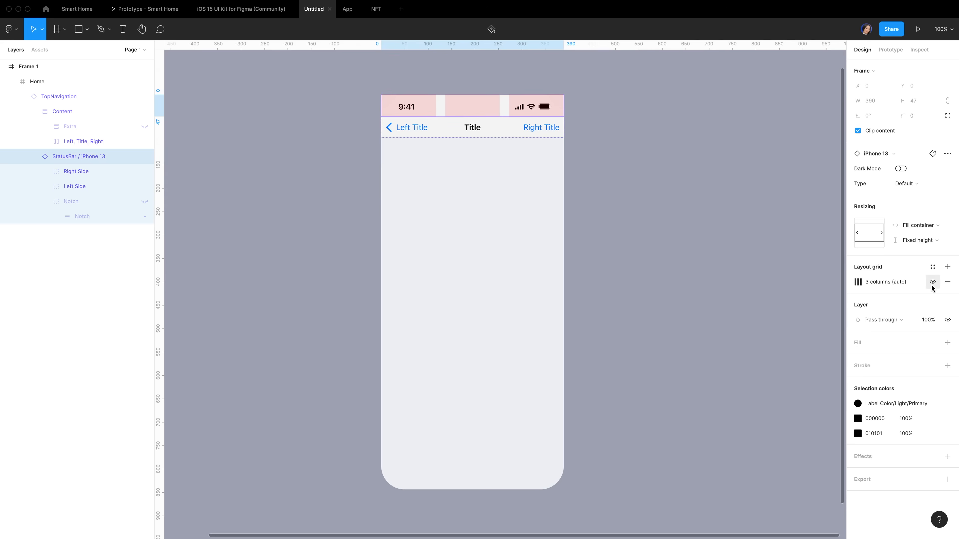
{"action": "left_click", "coordinate": [946, 282]}
{"action": "left_click", "coordinate": [83, 86]}
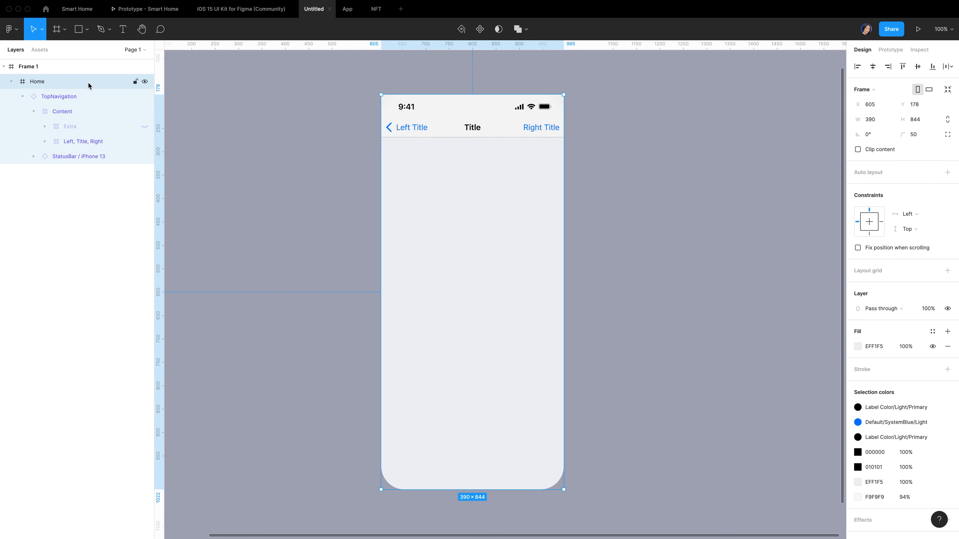
{"action": "left_click", "coordinate": [857, 150]}
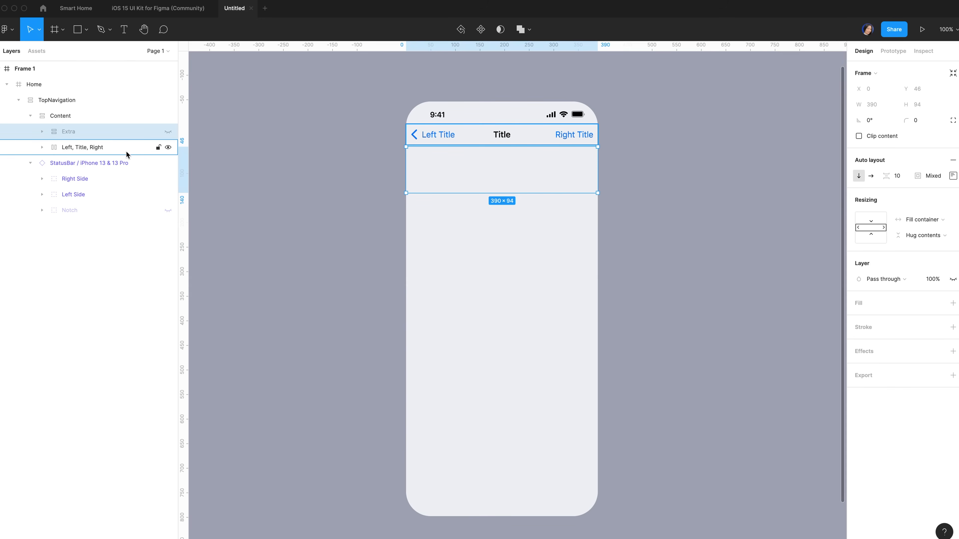
Hide the centre Title in the bar's Left, Title, Right row
{"action": "left_click", "coordinate": [126, 152]}
{"action": "key", "text": "Return"}
{"action": "left_click", "coordinate": [114, 178]}
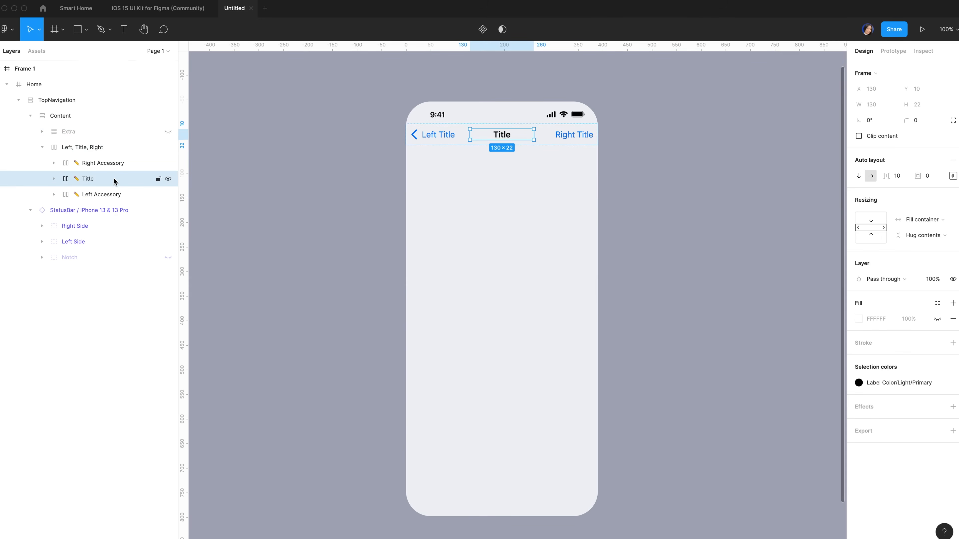
{"action": "left_click", "coordinate": [167, 180]}
{"action": "left_click", "coordinate": [123, 165]}
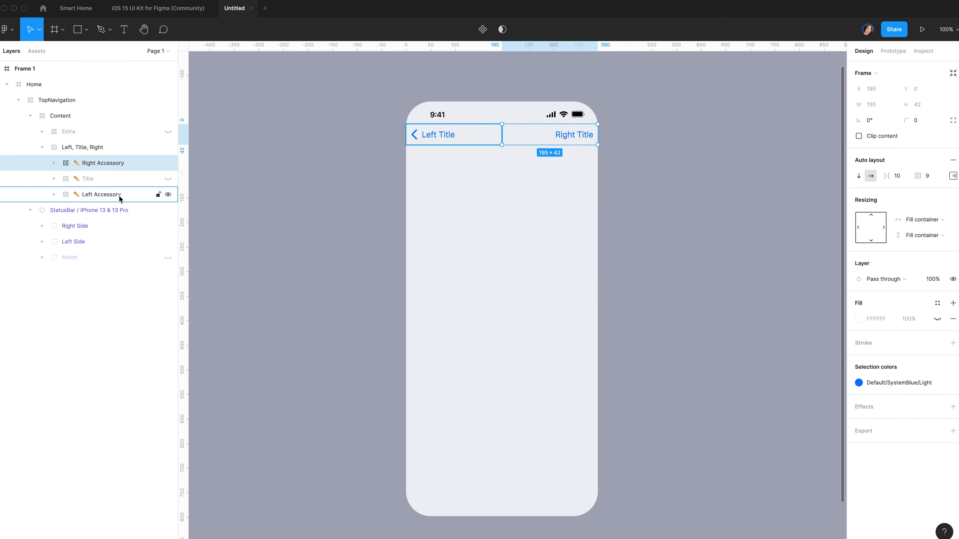
{"action": "left_click", "coordinate": [119, 196]}
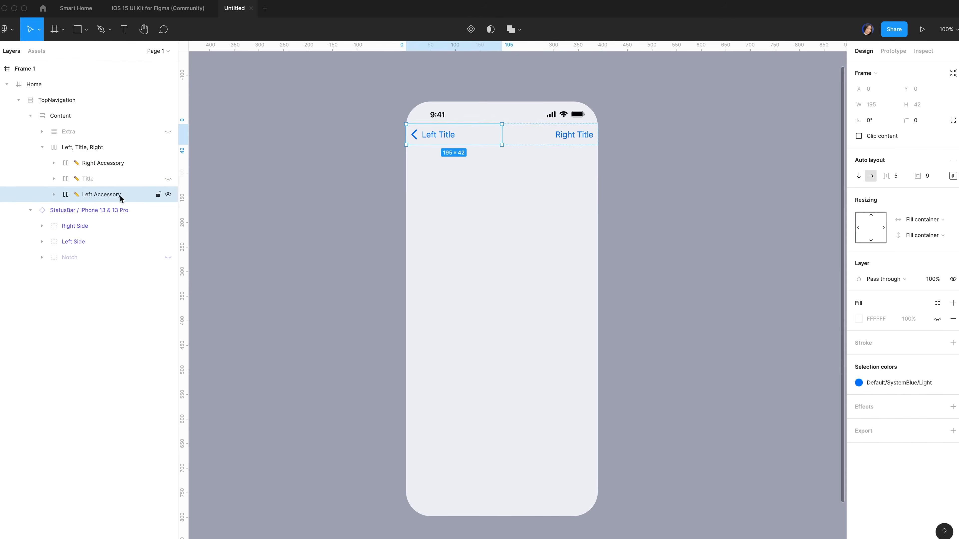
{"action": "left_click", "coordinate": [54, 195]}
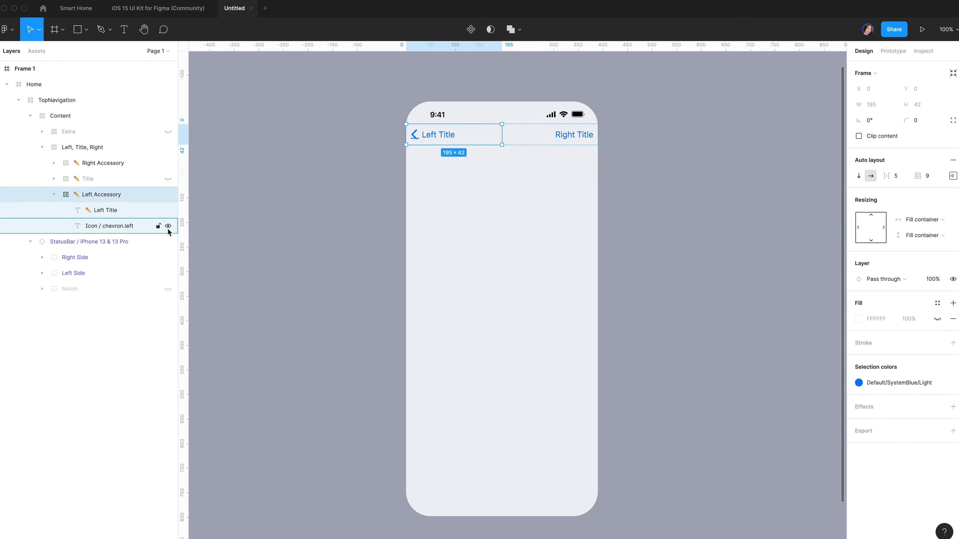
Hide the back chevron and give Left Accessory a left padding of 30
{"action": "left_click", "coordinate": [168, 226]}
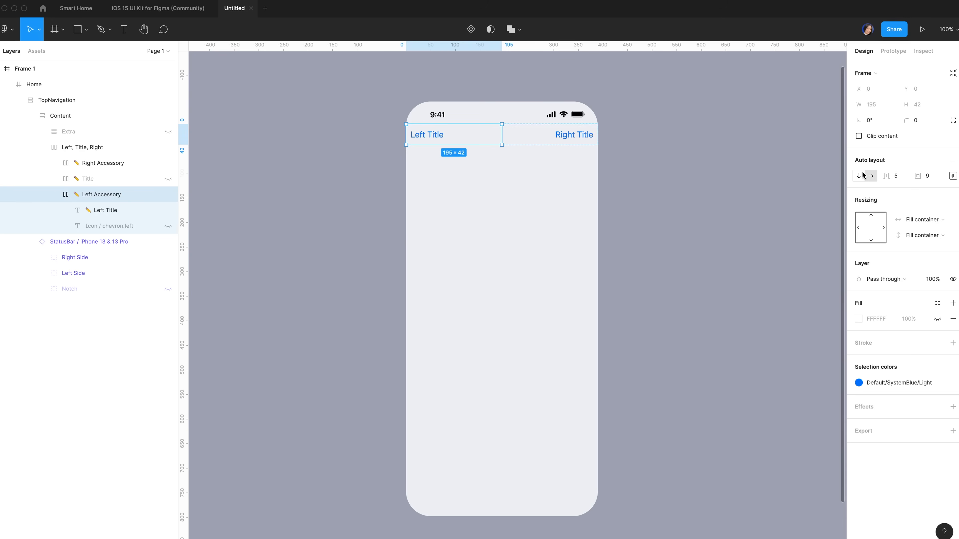
{"action": "left_click", "coordinate": [952, 176]}
{"action": "left_click", "coordinate": [891, 219]}
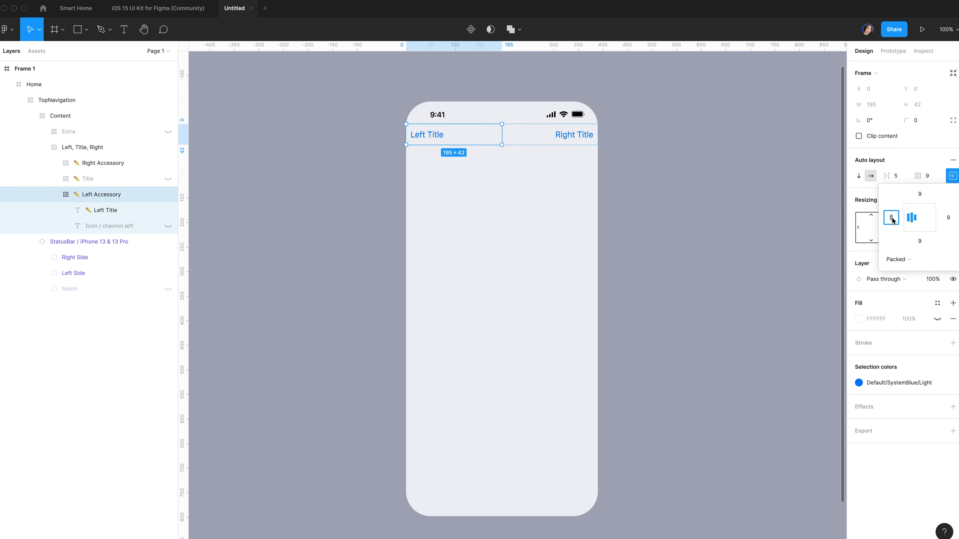
{"action": "type", "text": "30"}
{"action": "key", "text": "Return"}
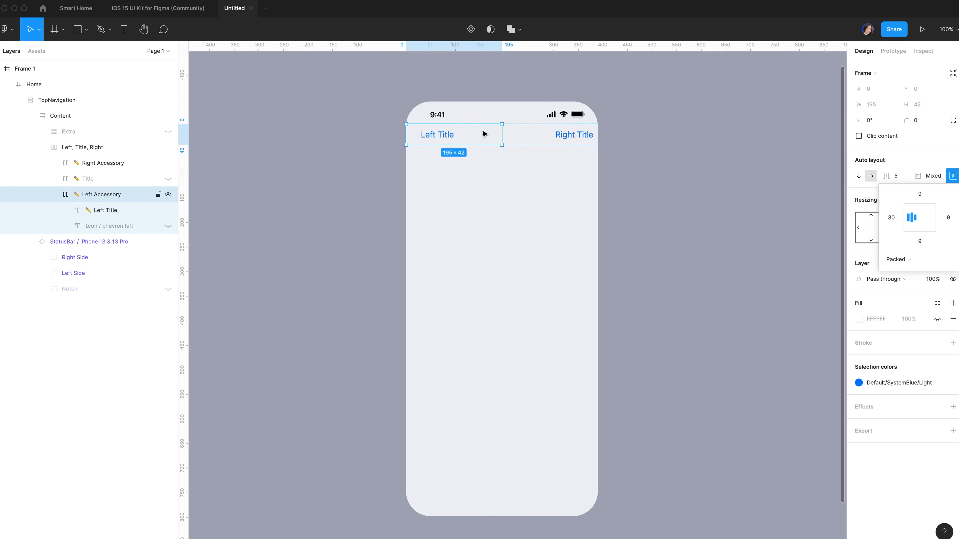
Retype Left Title as 'Home' with Title1 style and Label Color/Light/Primary fill
{"action": "double_click", "coordinate": [441, 136]}
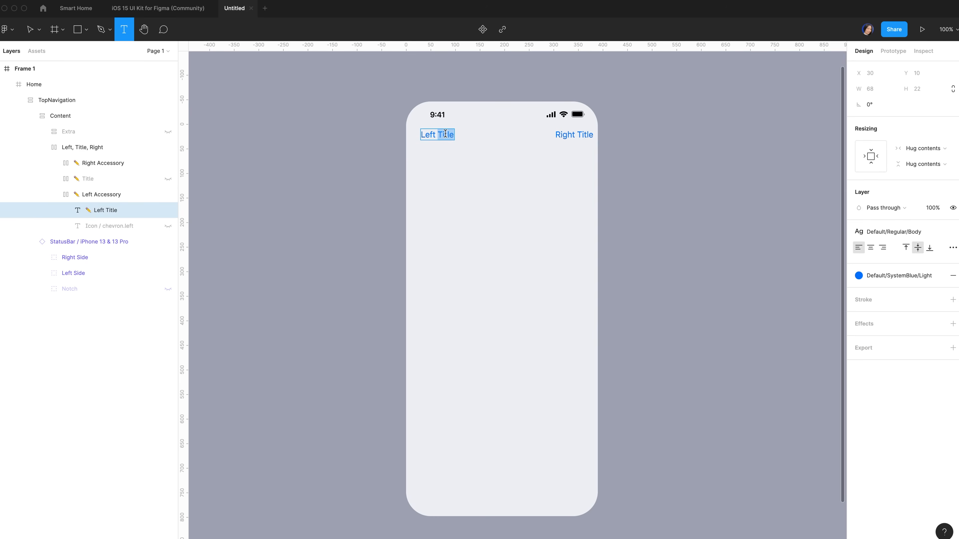
{"action": "double_click", "coordinate": [445, 134]}
{"action": "triple_click", "coordinate": [444, 134]}
{"action": "type", "text": "Home"}
{"action": "key", "text": "Escape"}
{"action": "left_click", "coordinate": [893, 231]}
{"action": "scroll", "coordinate": [893, 351], "scroll_direction": "up", "scroll_amount": 1}
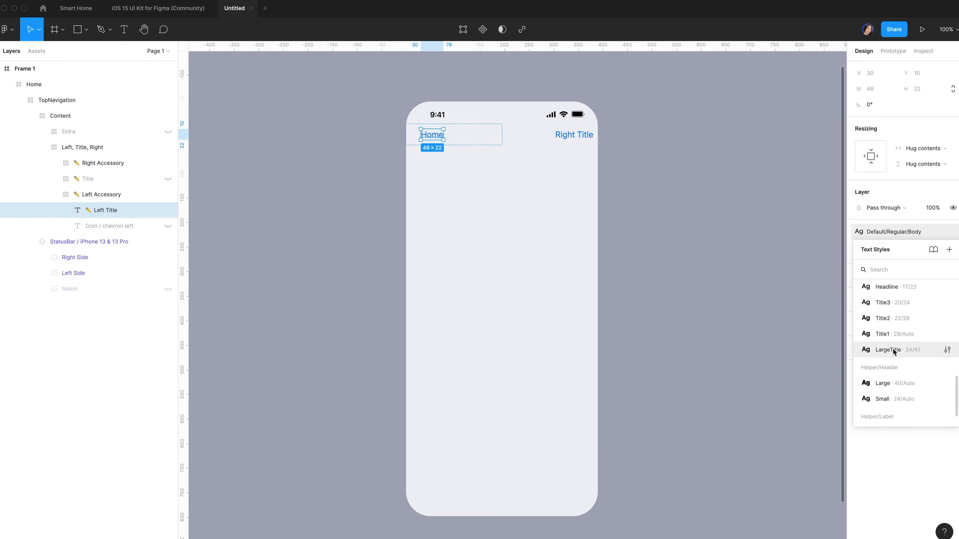
{"action": "left_click", "coordinate": [893, 334]}
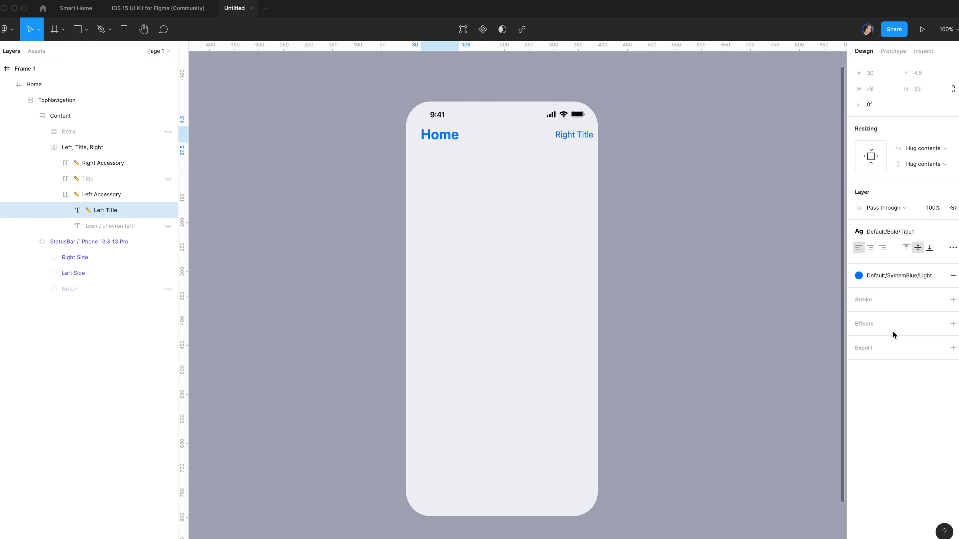
{"action": "left_click", "coordinate": [881, 276]}
{"action": "left_click", "coordinate": [867, 371]}
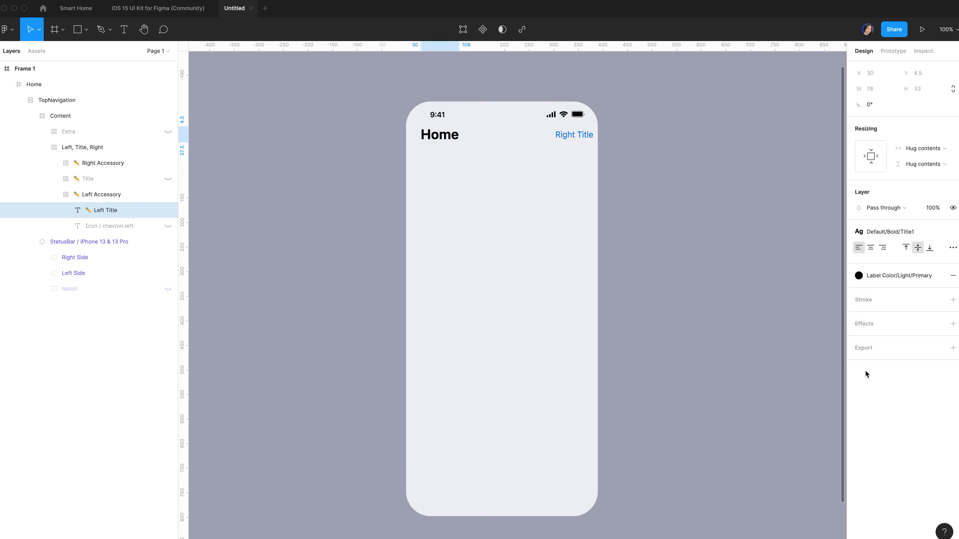
{"action": "left_click", "coordinate": [565, 136]}
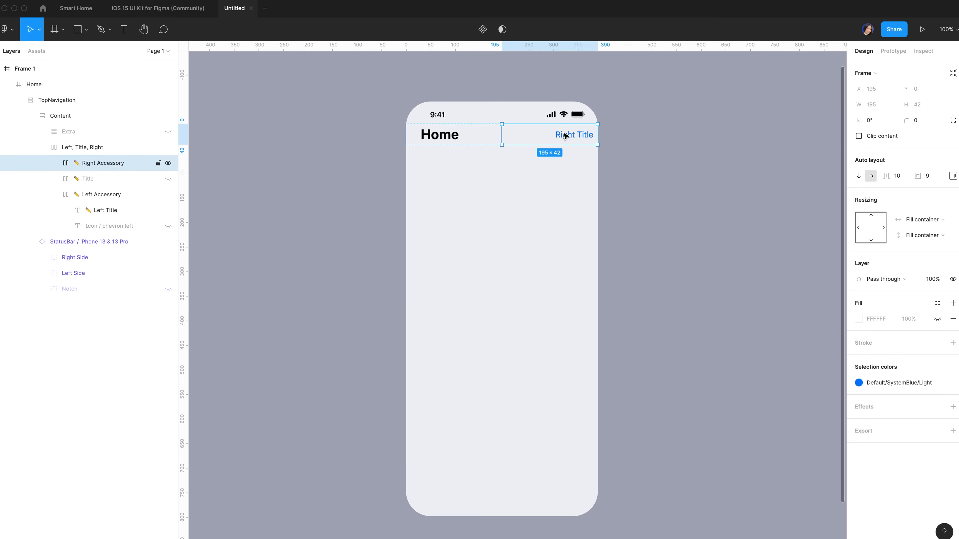
Add a 36×36 square frame inside the Right Accessory area
{"action": "left_click", "coordinate": [953, 176]}
{"action": "left_click", "coordinate": [948, 218]}
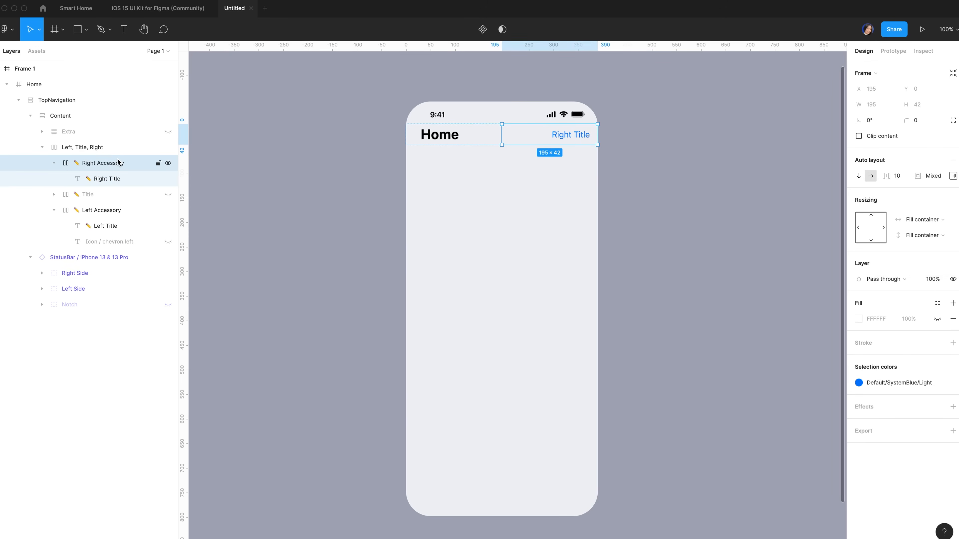
{"action": "left_click", "coordinate": [889, 106]}
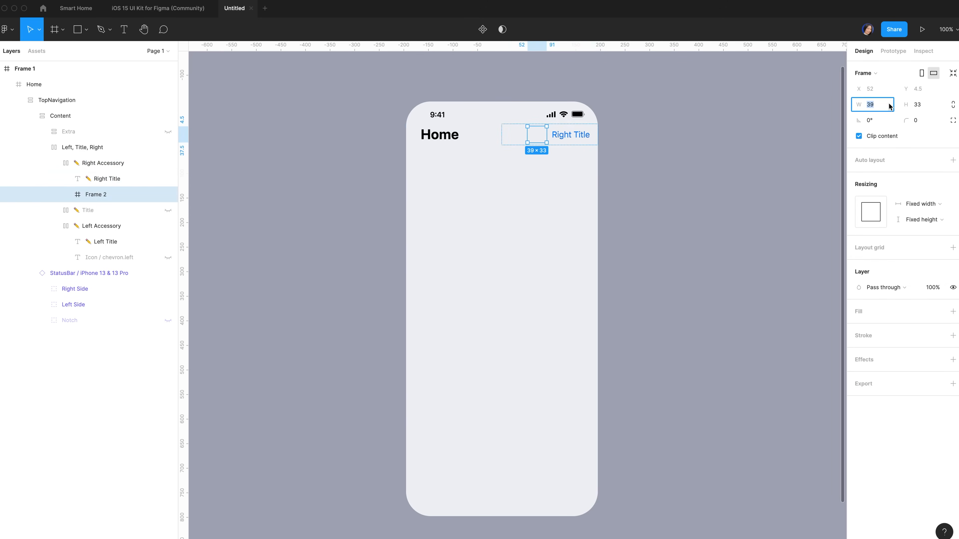
{"action": "type", "text": "36"}
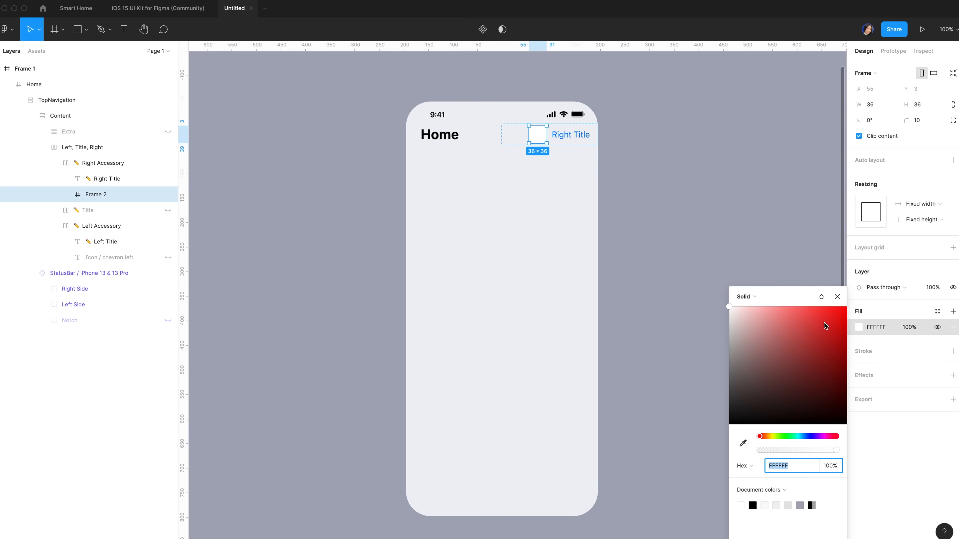
Fill the square with a linear gradient from DBE0E to opaque F8FBFF, angled across it
{"action": "left_click", "coordinate": [773, 299]}
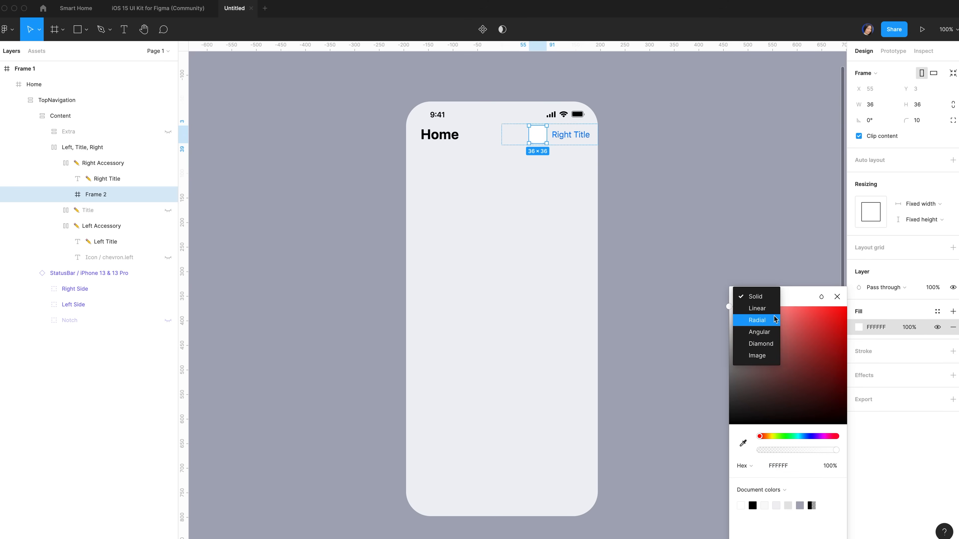
{"action": "left_click", "coordinate": [759, 308]}
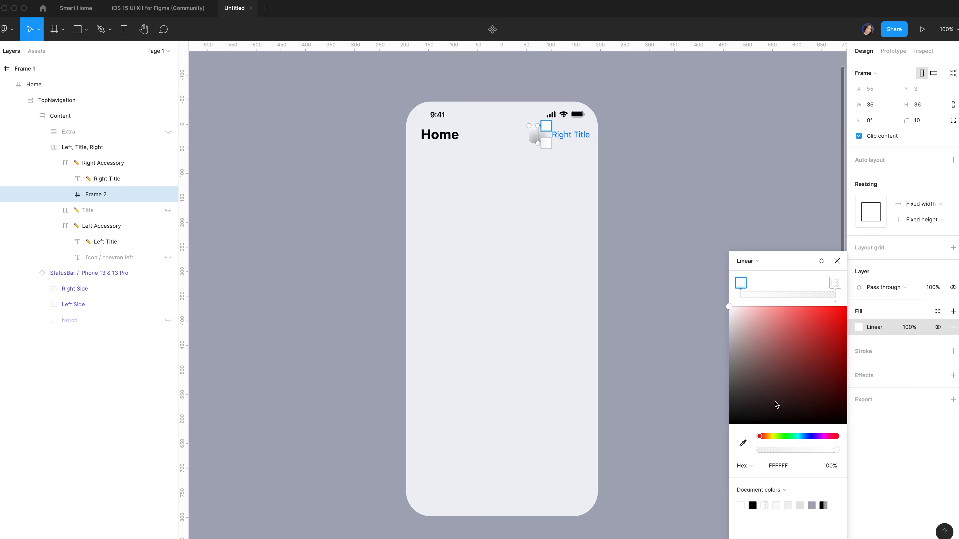
{"action": "left_click", "coordinate": [781, 466]}
{"action": "type", "text": "dbe0"}
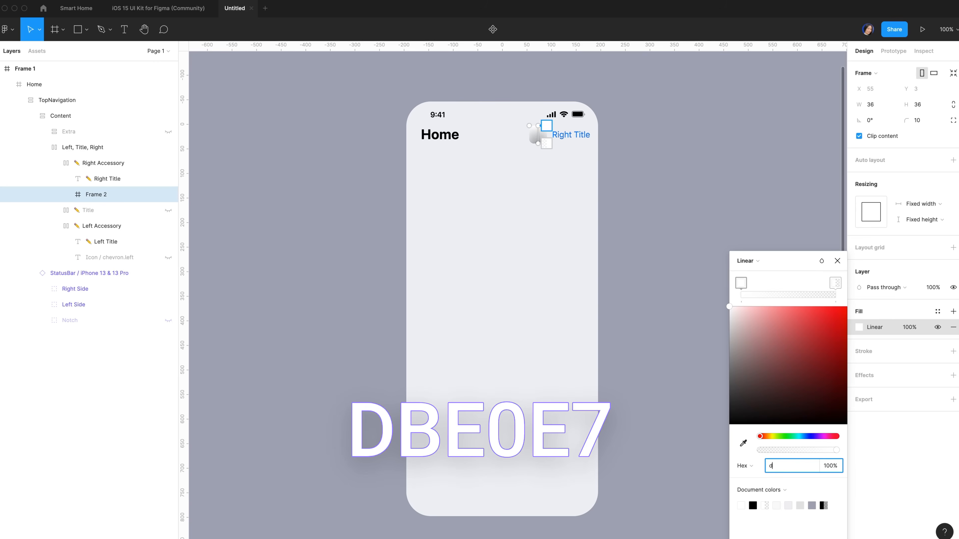
{"action": "type", "text": "e"}
{"action": "left_click", "coordinate": [834, 283]}
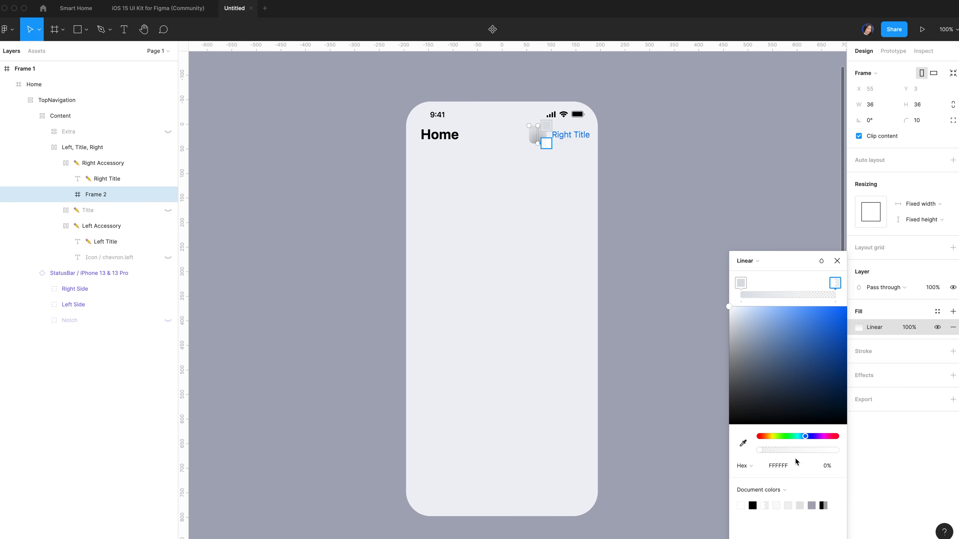
{"action": "left_click", "coordinate": [792, 470]}
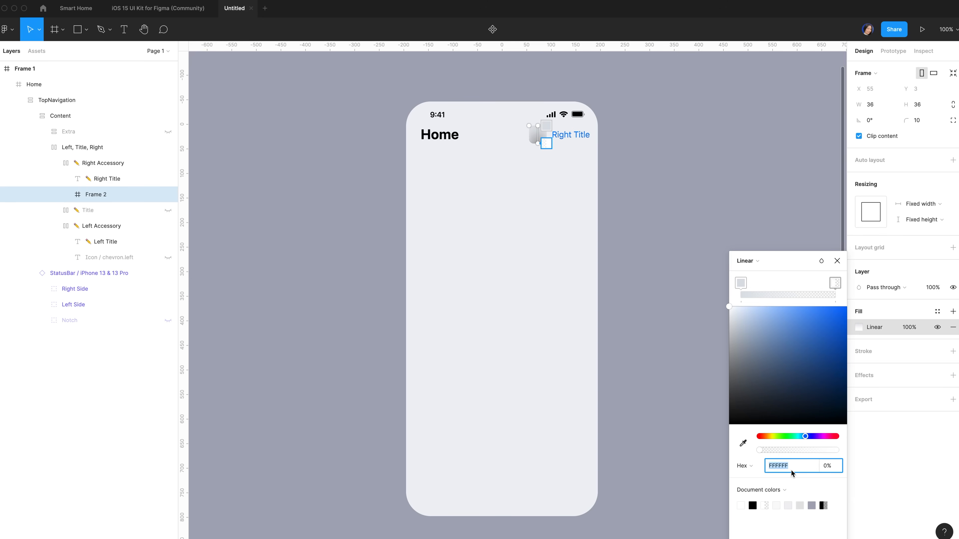
{"action": "type", "text": "F8fbff"}
{"action": "key", "text": "Return"}
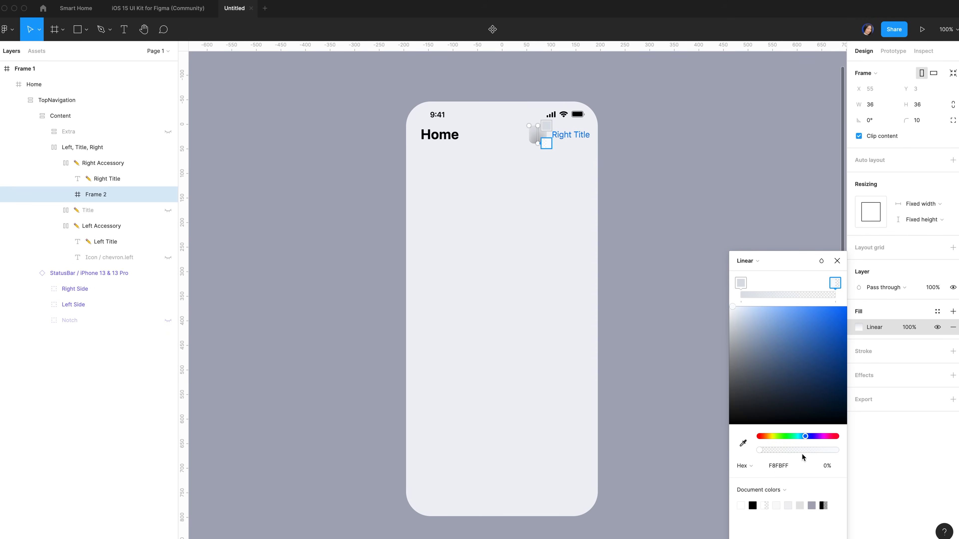
{"action": "left_click_drag", "start_coordinate": [800, 452], "coordinate": [869, 448]}
{"action": "left_click_drag", "start_coordinate": [539, 126], "coordinate": [537, 136]}
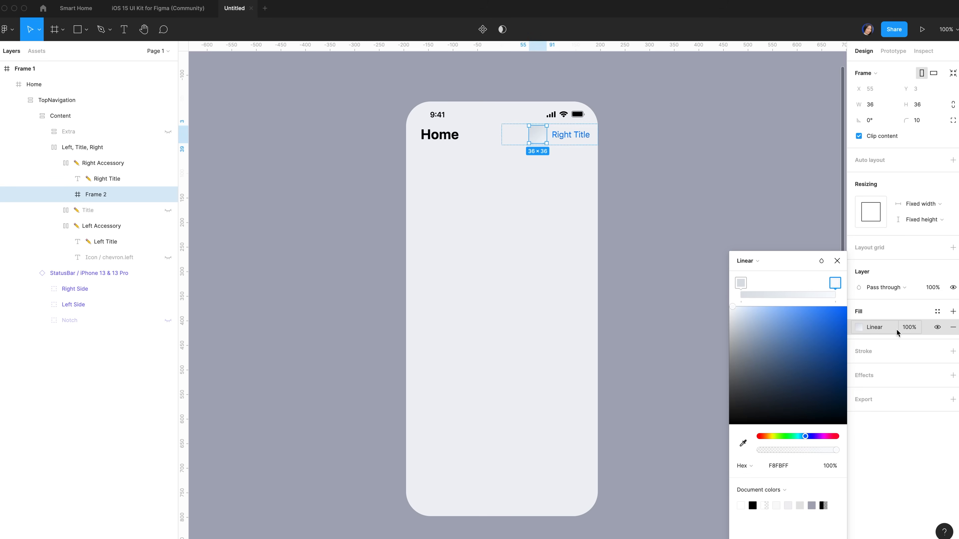
{"action": "left_click", "coordinate": [894, 419]}
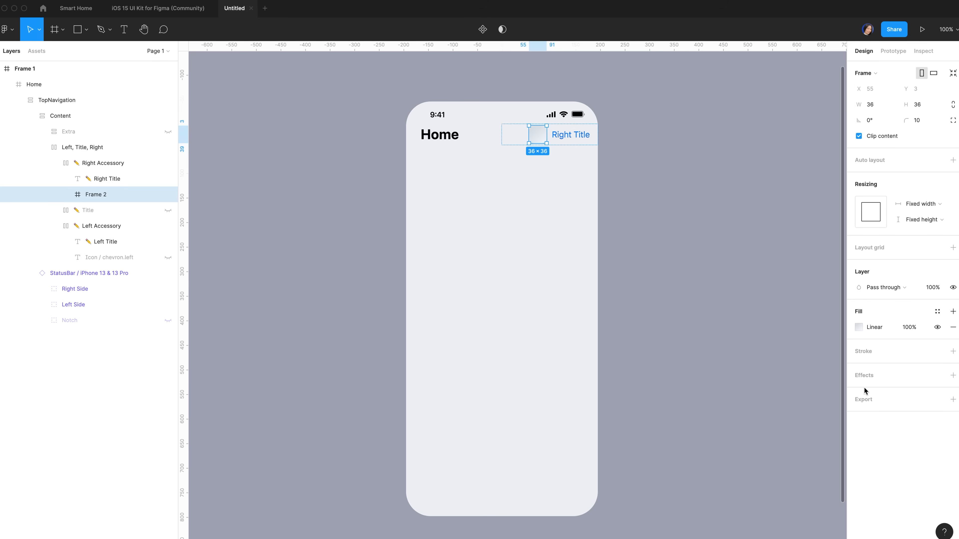
Add a drop shadow to Frame 2 with X 4, Y 4, blur 10, colour 3B4056 at 10%
{"action": "left_click", "coordinate": [866, 376]}
{"action": "left_click", "coordinate": [859, 392]}
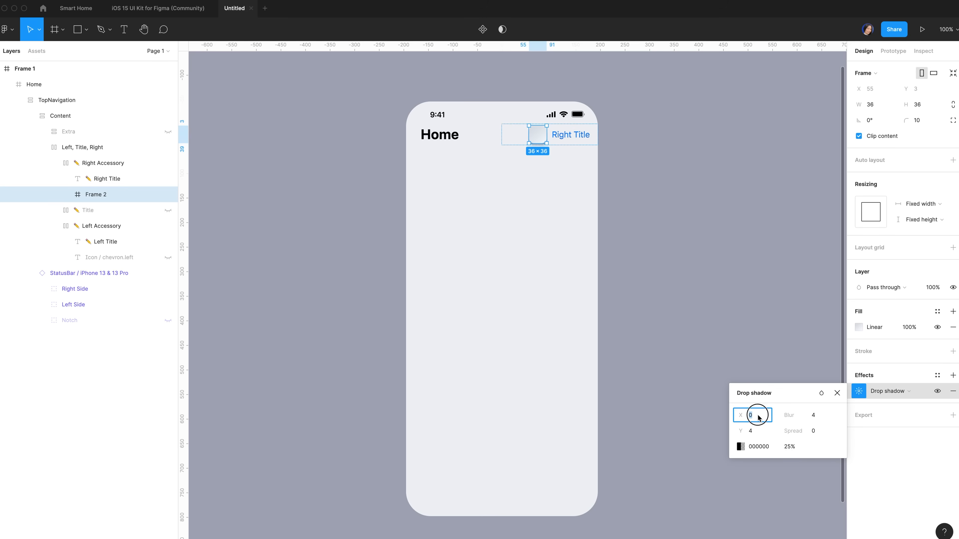
{"action": "type", "text": "4"}
{"action": "left_click", "coordinate": [814, 417]}
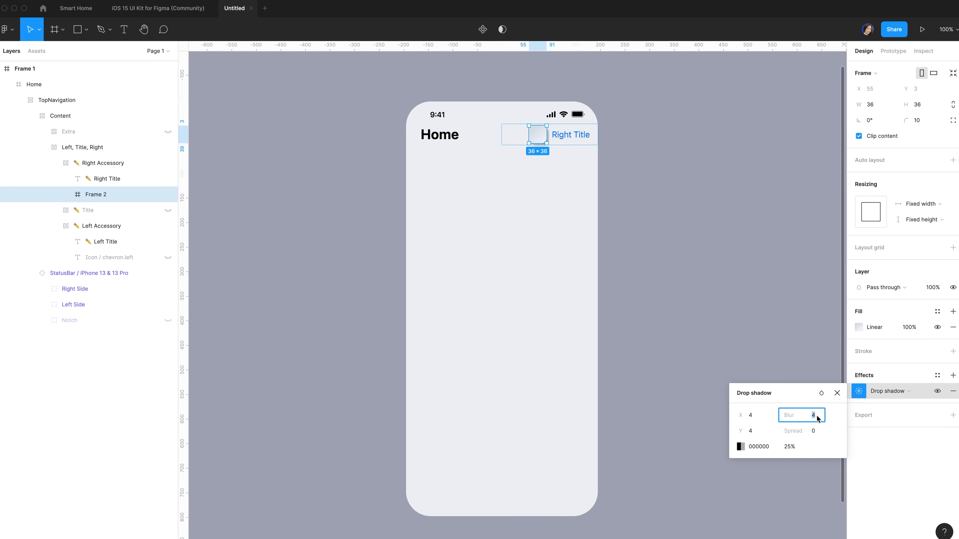
{"action": "type", "text": "10"}
{"action": "left_click", "coordinate": [760, 447]}
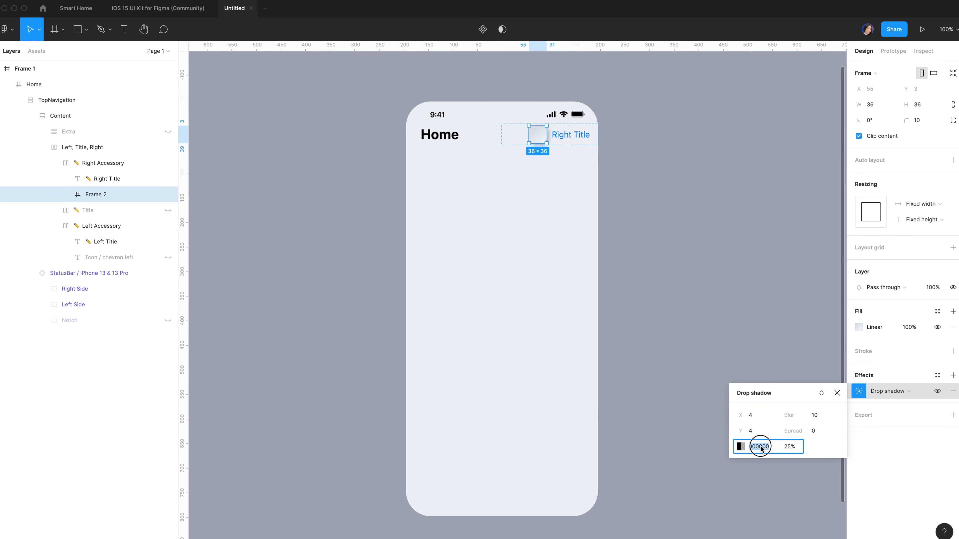
{"action": "type", "text": "3"}
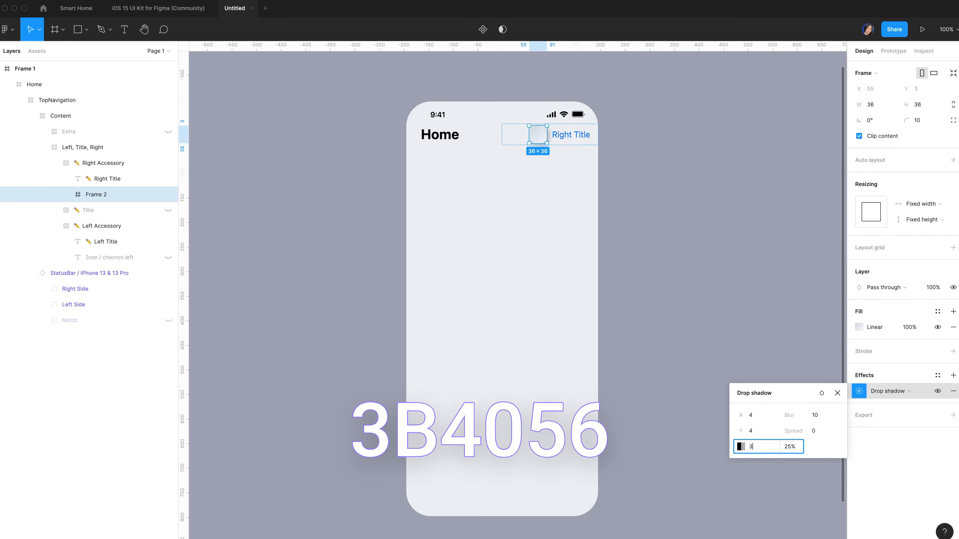
{"action": "type", "text": "b4056"}
{"action": "left_click", "coordinate": [789, 449]}
{"action": "type", "text": "10"}
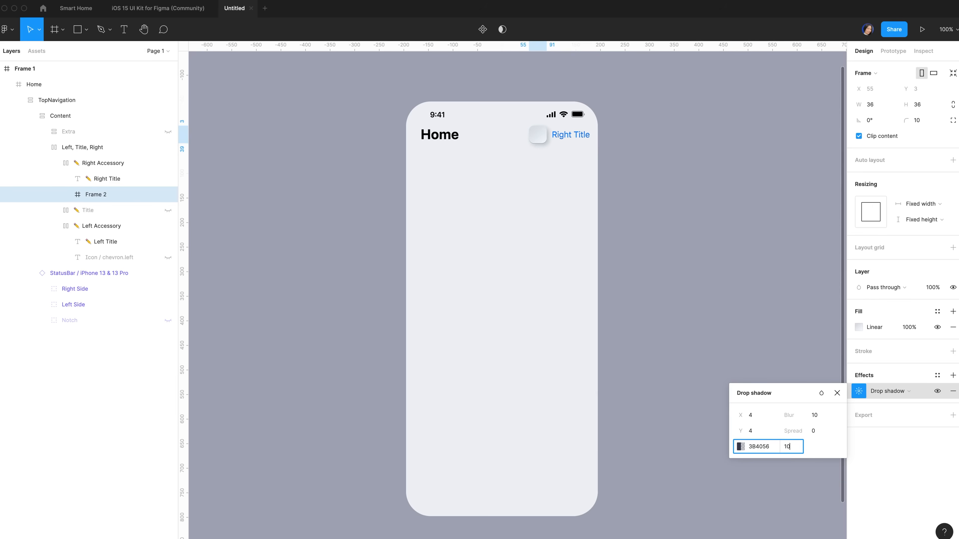
{"action": "key", "text": "Return"}
Move the Right Title text into Frame 2, centre-align it, and centre it horizontally
{"action": "left_click", "coordinate": [112, 180]}
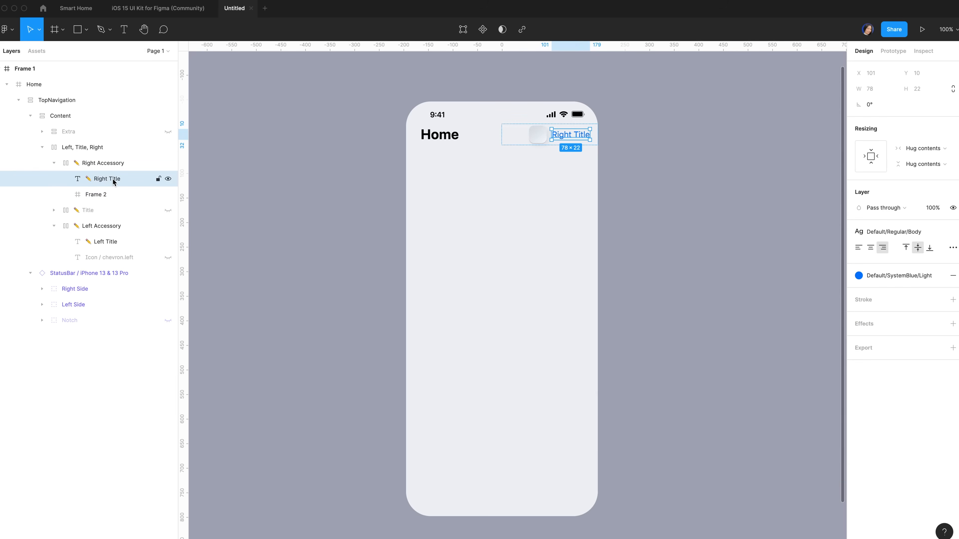
{"action": "left_click", "coordinate": [115, 179]}
{"action": "left_click_drag", "start_coordinate": [116, 179], "coordinate": [100, 194]}
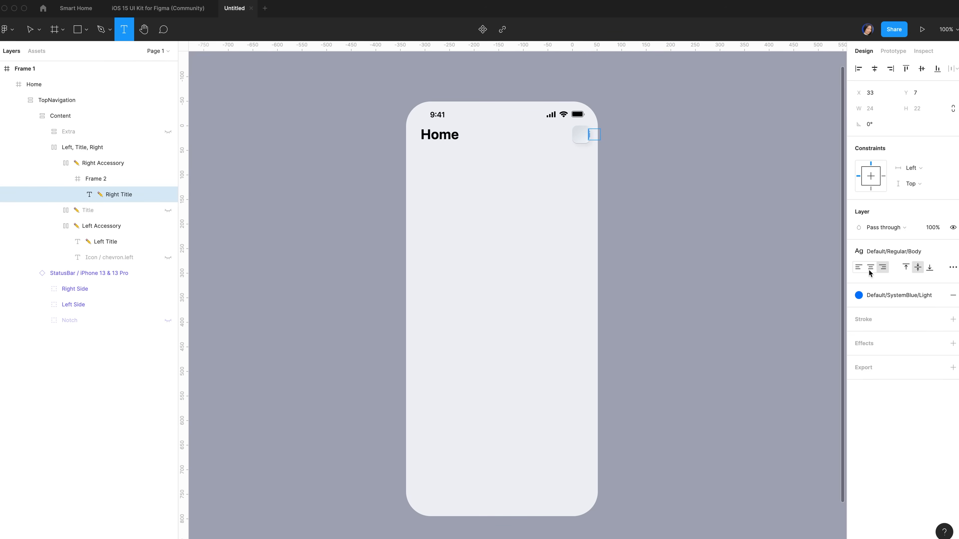
{"action": "left_click", "coordinate": [869, 269]}
{"action": "left_click", "coordinate": [874, 69]}
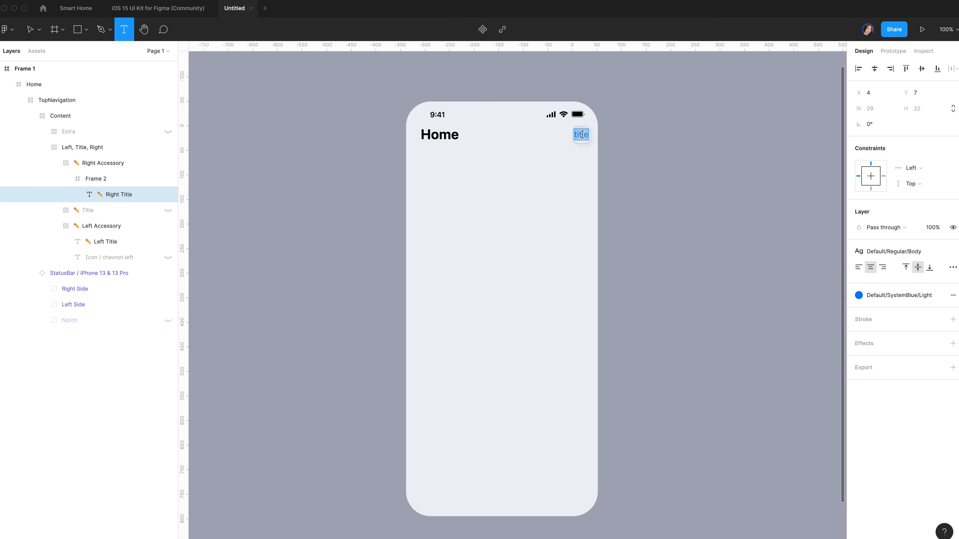
{"action": "key", "text": "Escape"}
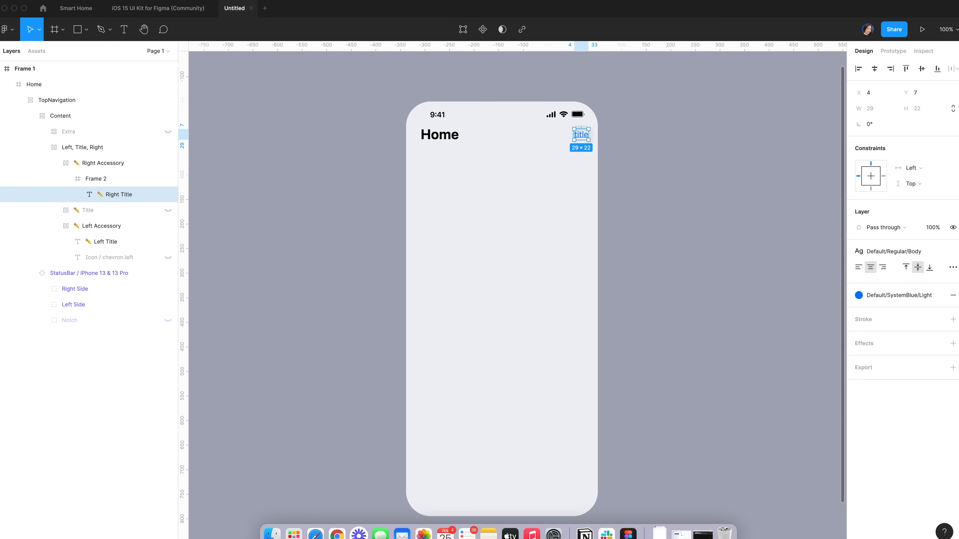
Search SF Symbols for 'gear' and copy the gearshape symbol
{"action": "double_click", "coordinate": [624, 65]}
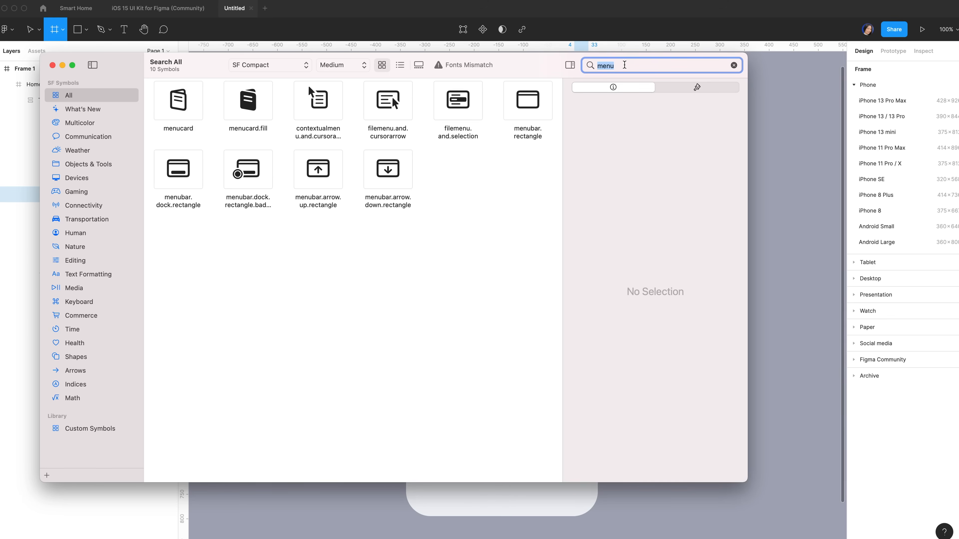
{"action": "type", "text": "gear"}
{"action": "left_click", "coordinate": [465, 173]}
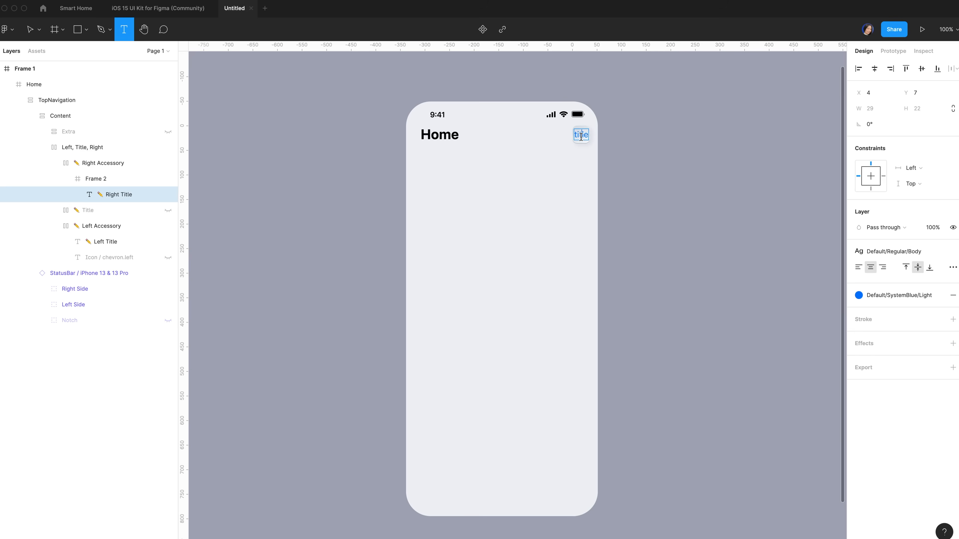
{"action": "double_click", "coordinate": [581, 135]}
Paste the gear glyph over 'title' and colour it Label Color/Light/Secondary
{"action": "key", "text": "ctrl+v"}
{"action": "left_click", "coordinate": [898, 295]}
{"action": "scroll", "coordinate": [887, 426], "scroll_direction": "down", "scroll_amount": 2}
{"action": "scroll", "coordinate": [887, 427], "scroll_direction": "down", "scroll_amount": 5}
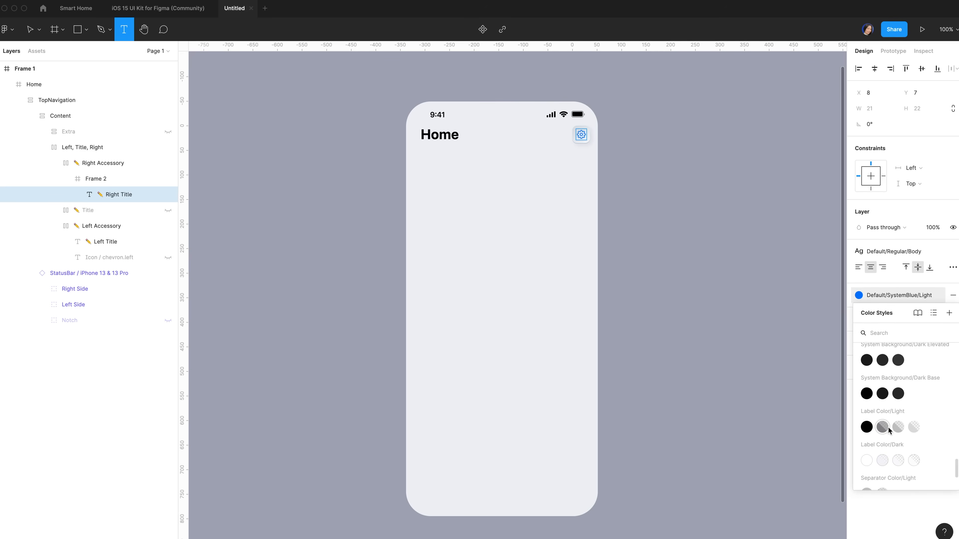
{"action": "left_click", "coordinate": [887, 426]}
{"action": "key", "text": "Escape"}
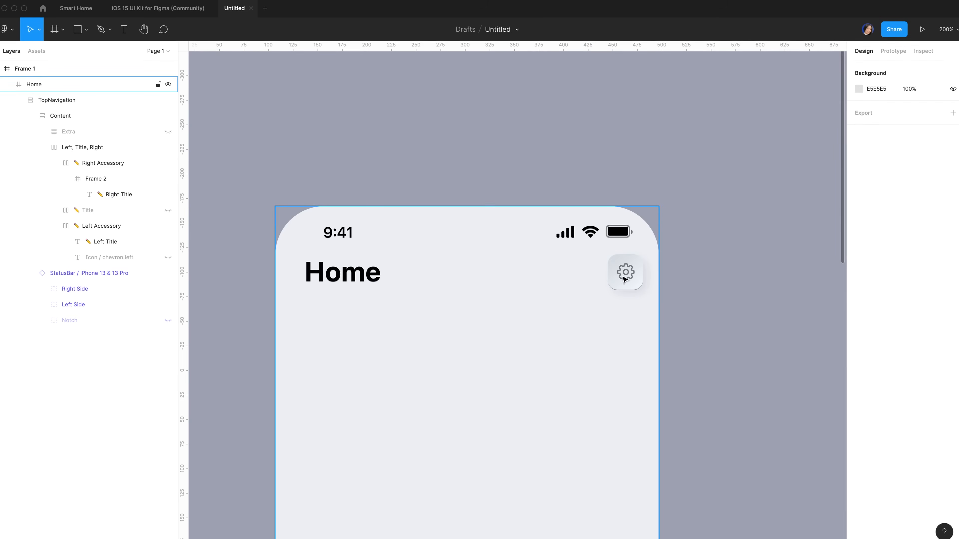
Remove the drop shadow from the TopNavigation frame
{"action": "left_click", "coordinate": [101, 100]}
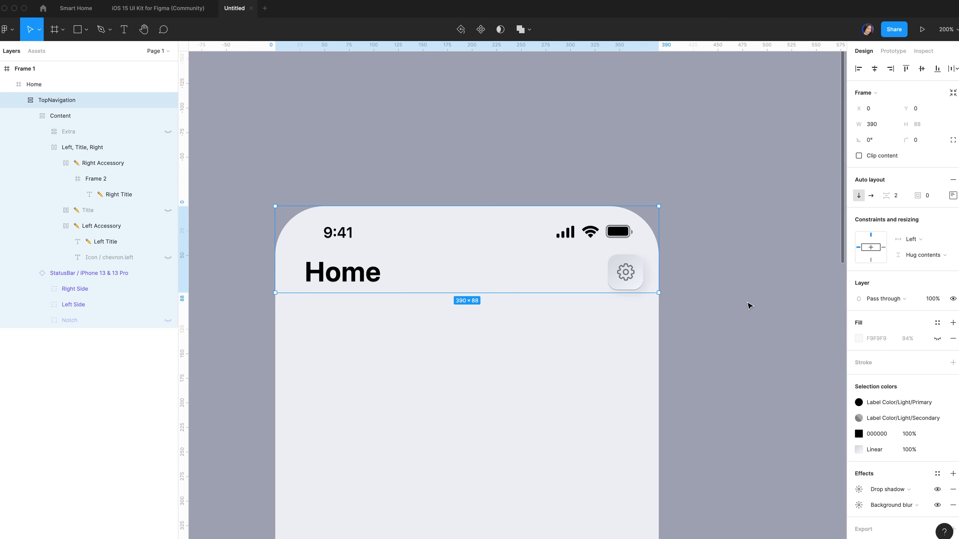
{"action": "left_click", "coordinate": [937, 490]}
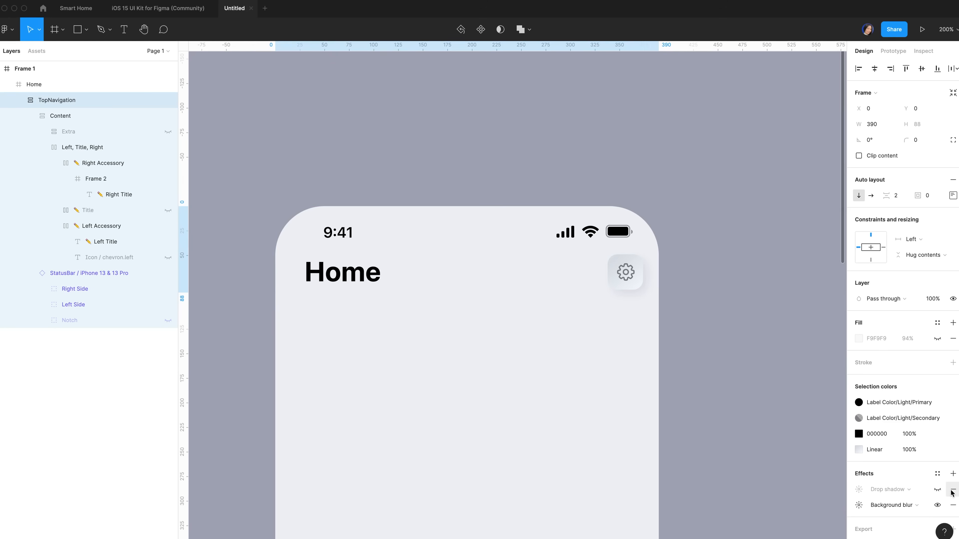
{"action": "left_click", "coordinate": [952, 489]}
{"action": "left_click", "coordinate": [102, 147]}
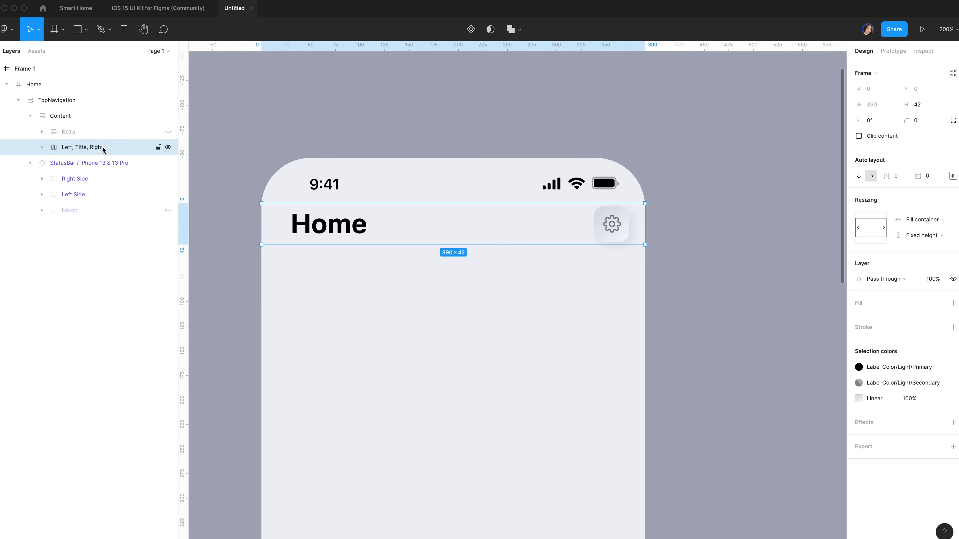
Duplicate the Left, Title, Right row and retype its title as 'Family Members'
{"action": "key", "text": "super+d"}
{"action": "double_click", "coordinate": [342, 272]}
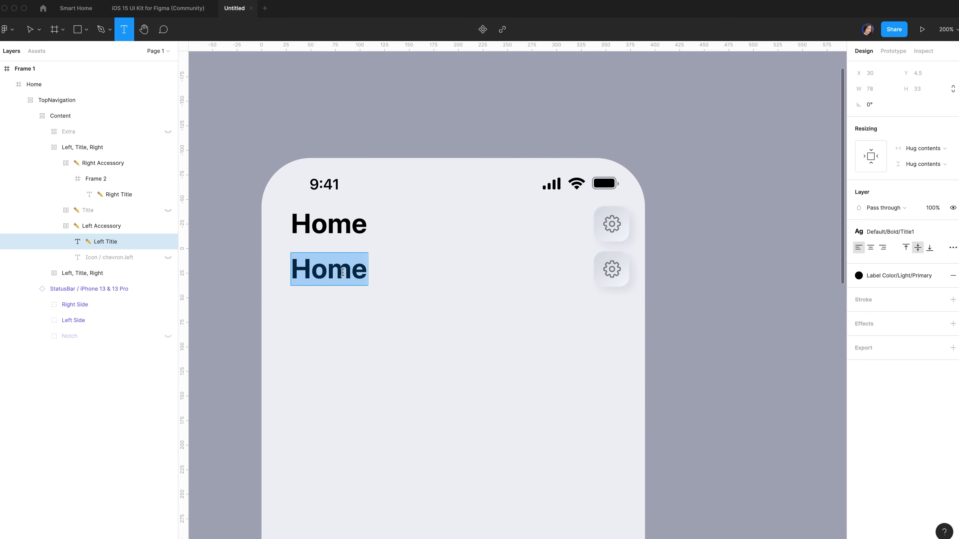
{"action": "key", "text": "BackSpace"}
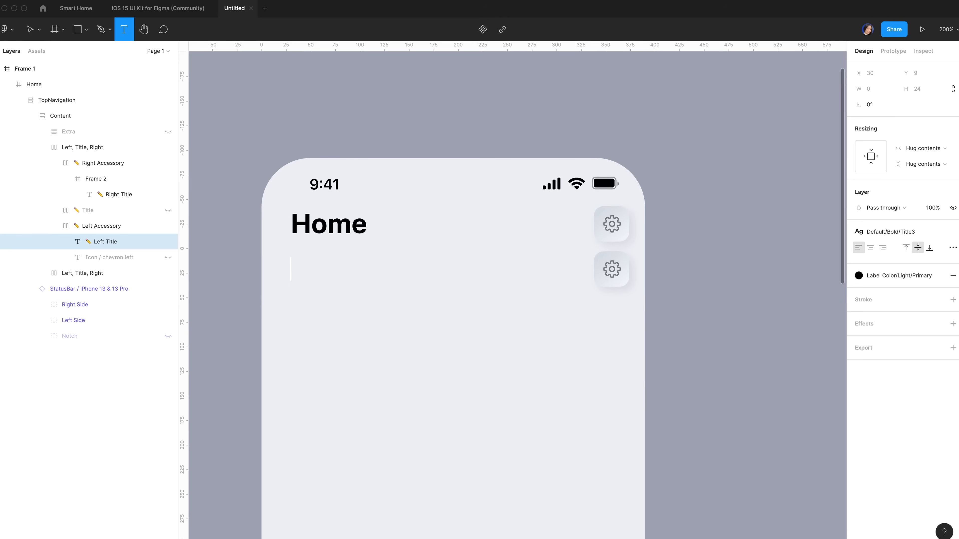
{"action": "type", "text": "Fami"}
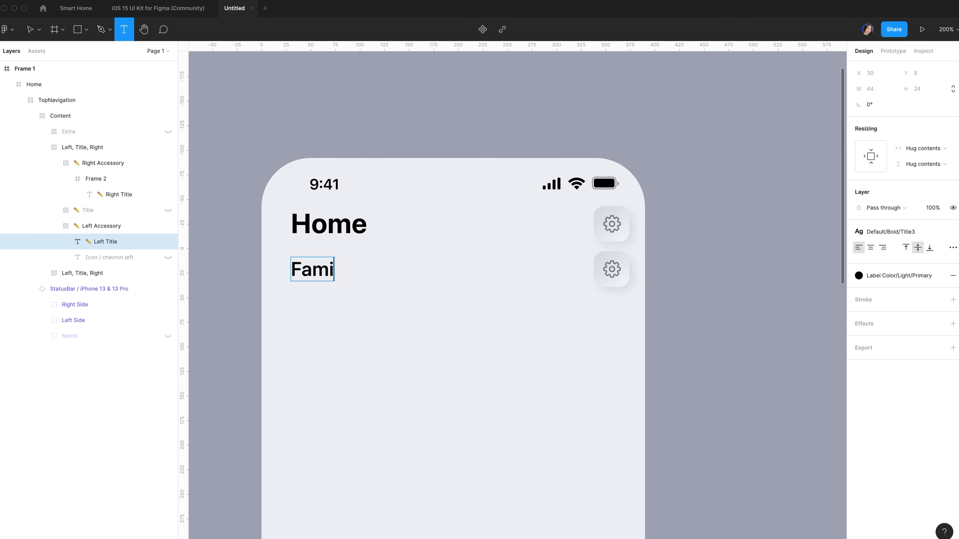
{"action": "type", "text": "ly Members"}
{"action": "key", "text": "Escape"}
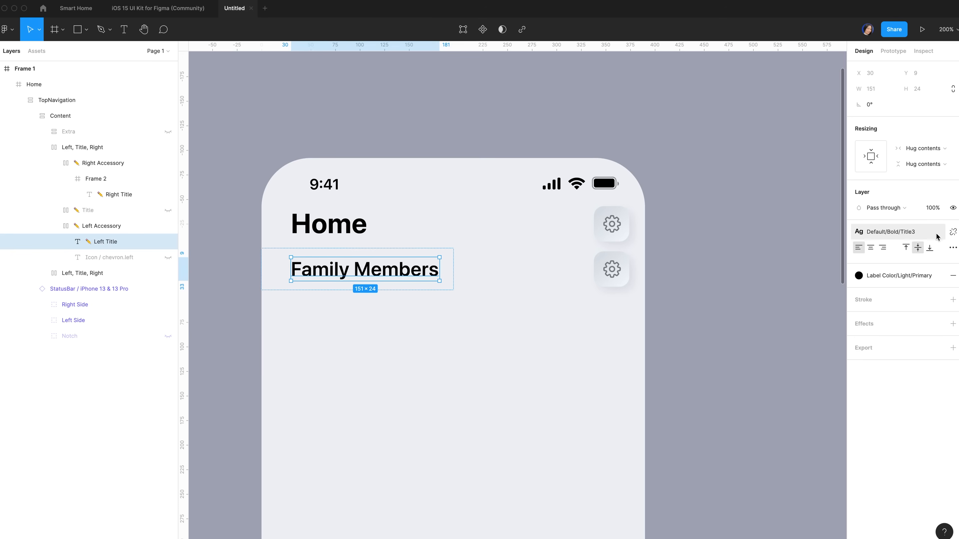
Colour the Family Members title Label Color/Light/Secondary
{"action": "left_click", "coordinate": [885, 277]}
{"action": "scroll", "coordinate": [899, 405], "scroll_direction": "down", "scroll_amount": 3}
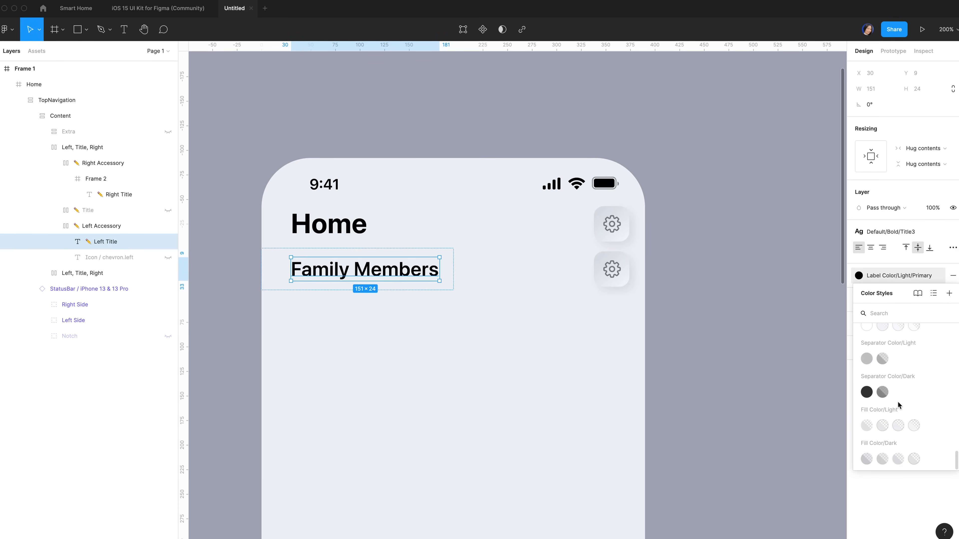
{"action": "scroll", "coordinate": [884, 364], "scroll_direction": "up", "scroll_amount": 2}
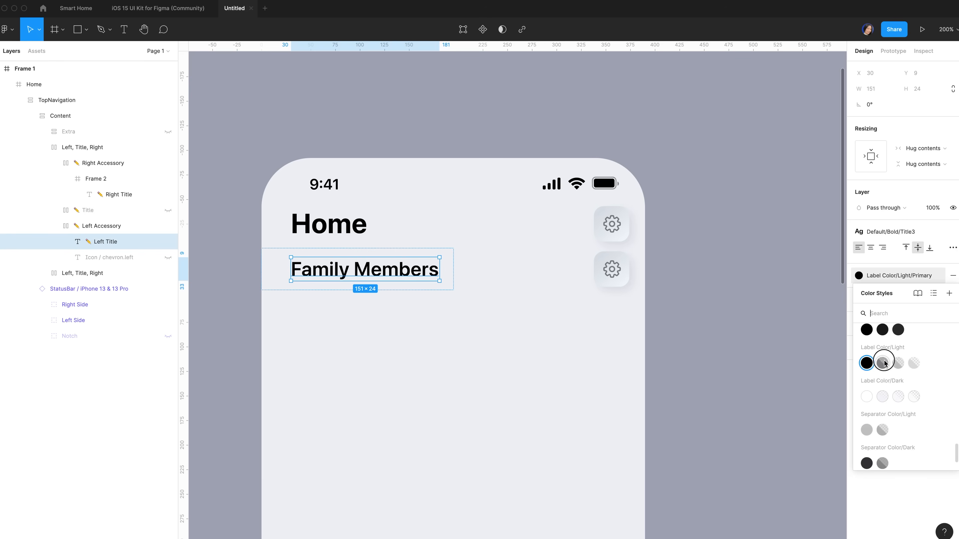
{"action": "left_click", "coordinate": [883, 363]}
{"action": "left_click", "coordinate": [119, 194]}
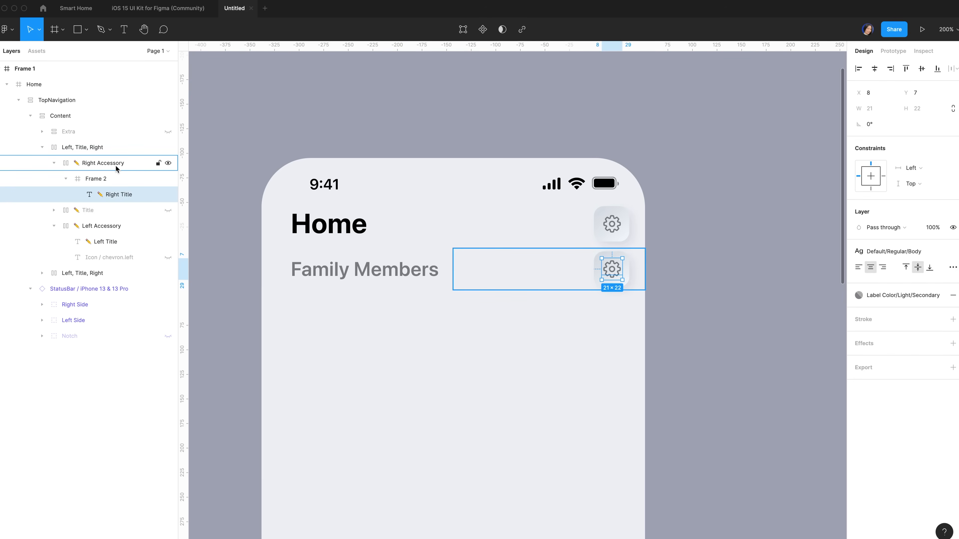
Widen the second-row Frame 2 to 179×36 and strip its drop shadow and gradient fill
{"action": "left_click", "coordinate": [117, 180]}
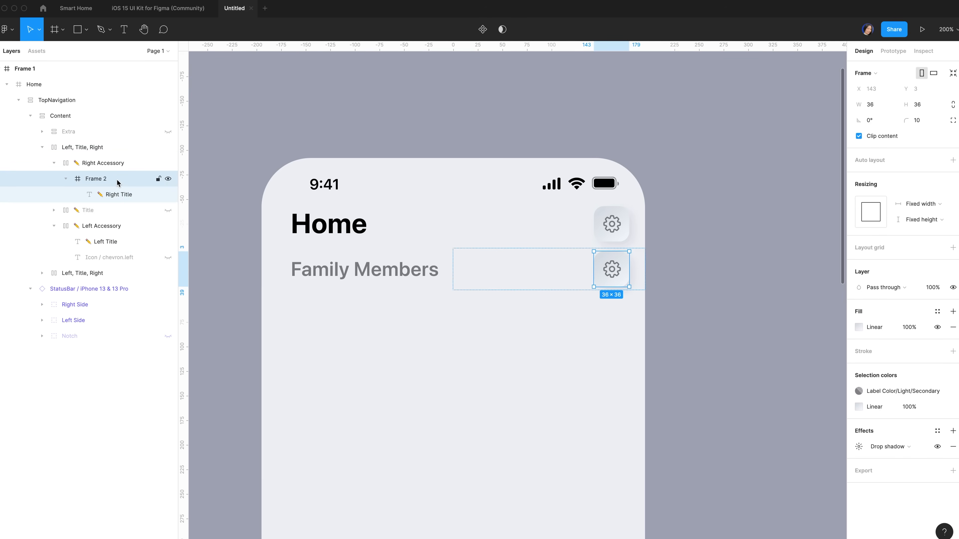
{"action": "left_click_drag", "start_coordinate": [594, 269], "coordinate": [455, 274]}
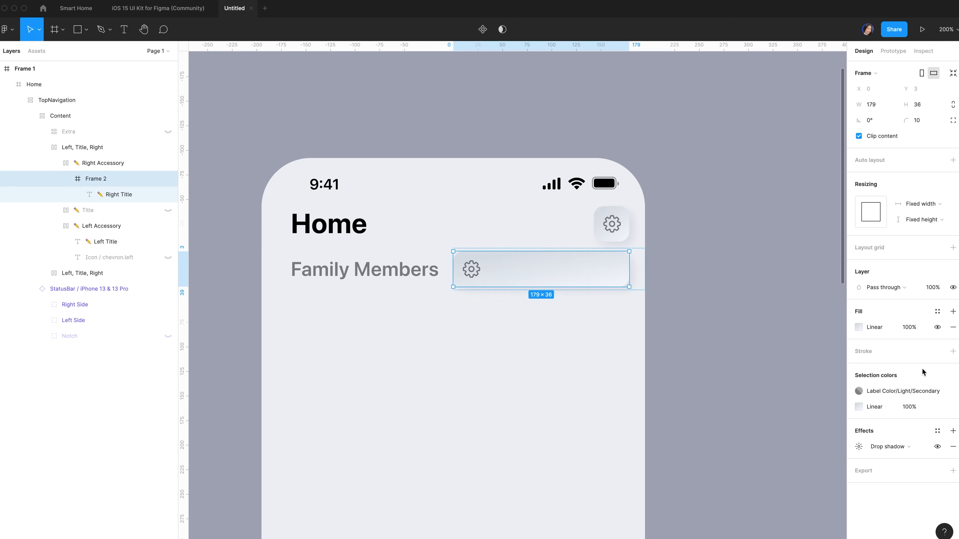
{"action": "left_click", "coordinate": [953, 447]}
{"action": "left_click", "coordinate": [936, 390]}
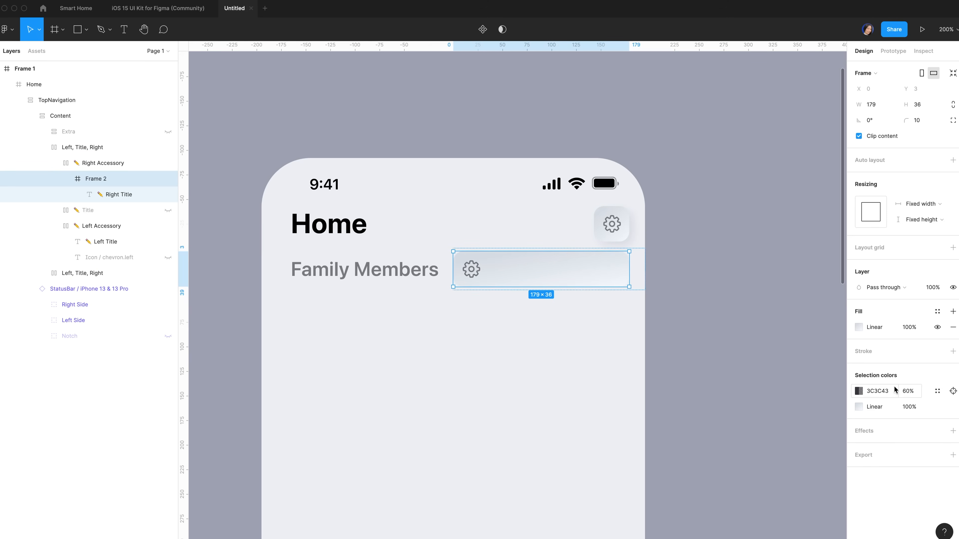
{"action": "left_click", "coordinate": [938, 327]}
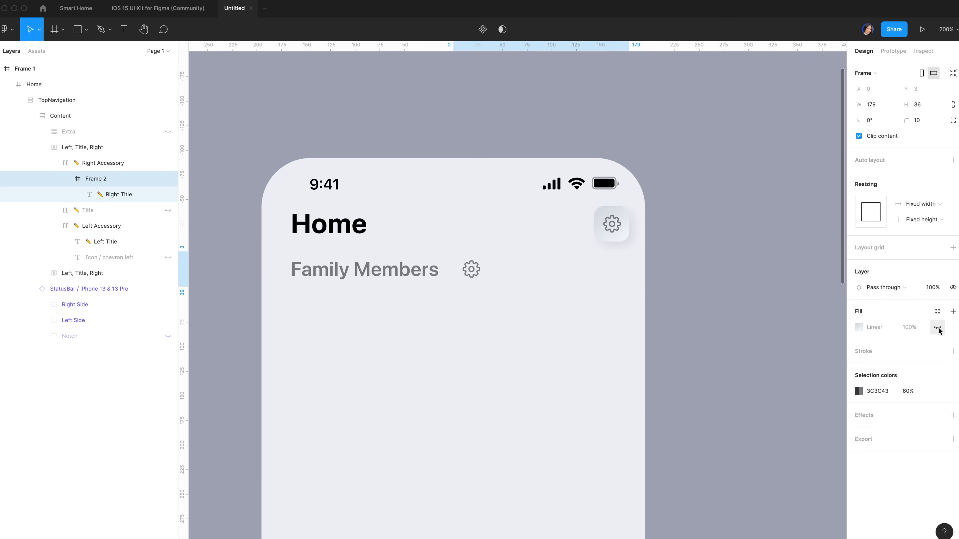
{"action": "left_click", "coordinate": [129, 196]}
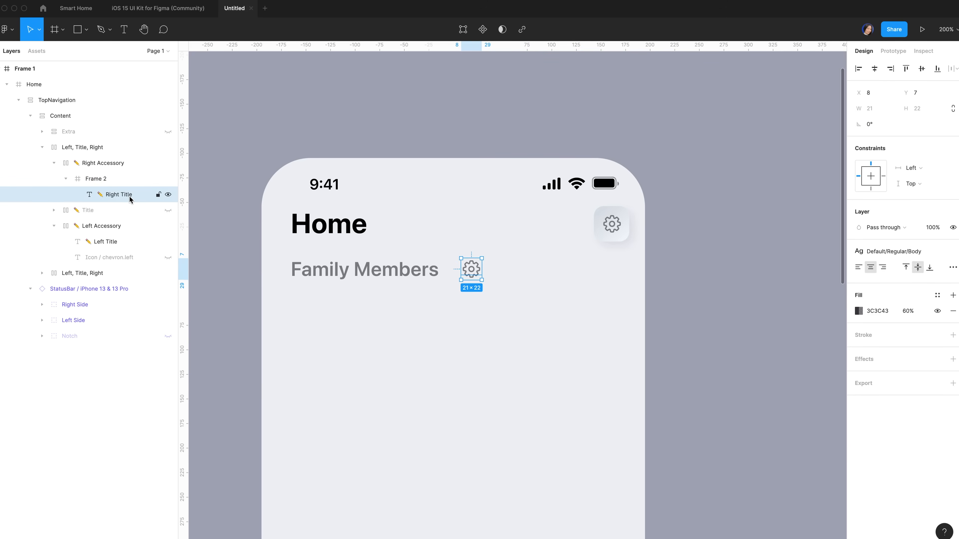
Draw an ellipse, set its width to 27, and right-align it in the frame
{"action": "key", "text": "o"}
{"action": "left_click_drag", "start_coordinate": [493, 262], "coordinate": [520, 281]}
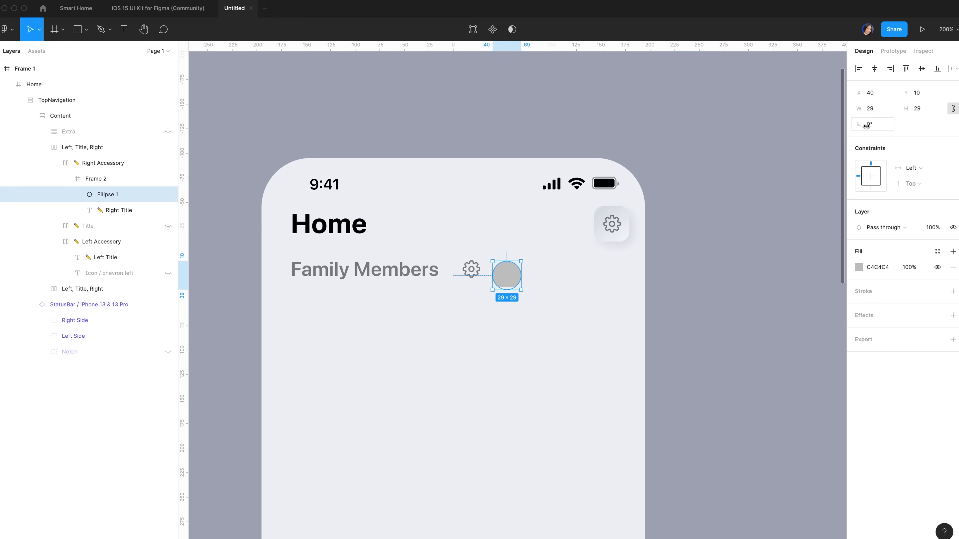
{"action": "left_click", "coordinate": [881, 111]}
{"action": "type", "text": "27"}
{"action": "left_click", "coordinate": [890, 69]}
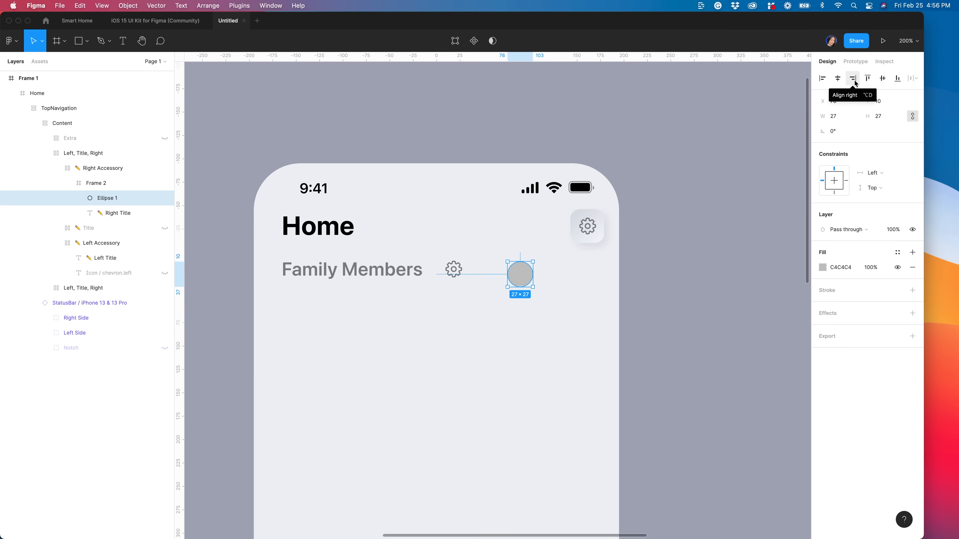
{"action": "left_click", "coordinate": [854, 80]}
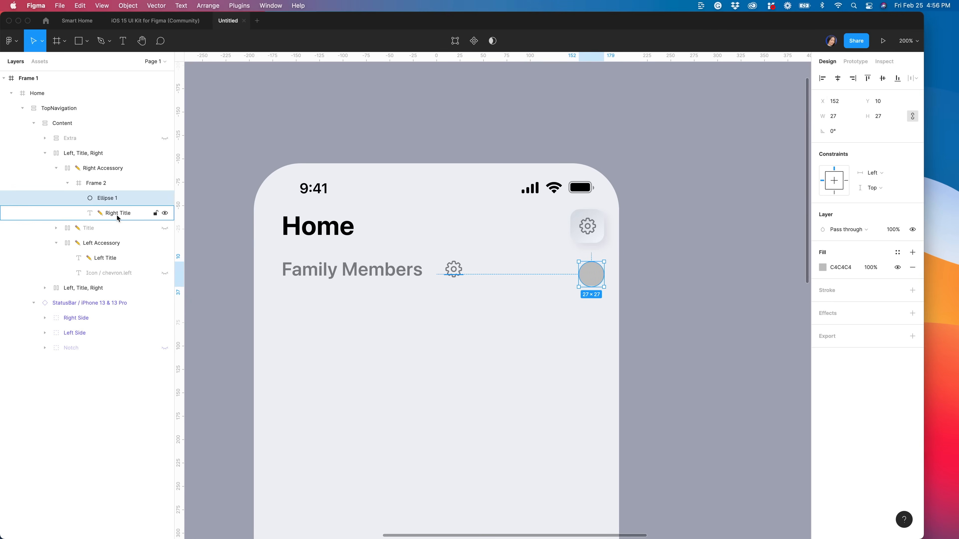
Delete the gear text glyph and reselect the grey circle
{"action": "left_click", "coordinate": [127, 215]}
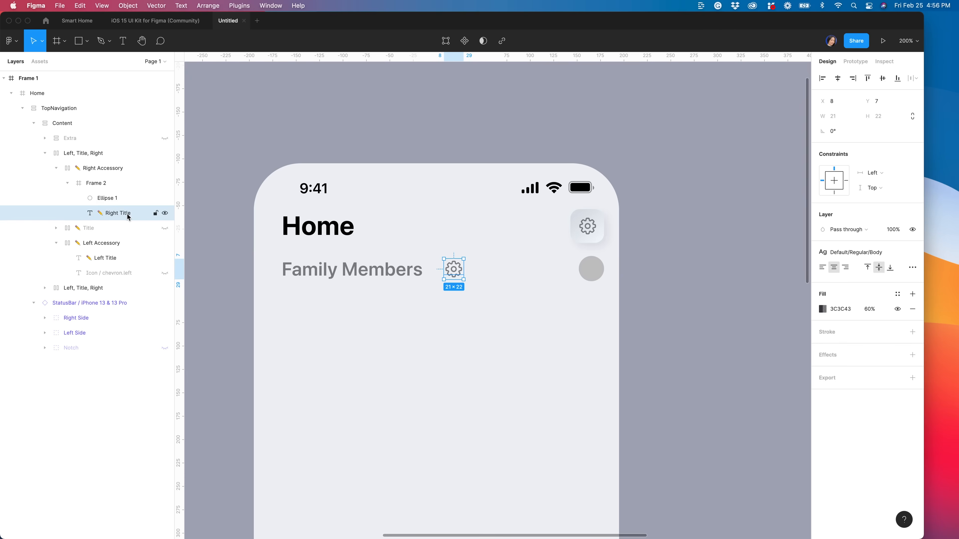
{"action": "key", "text": "Delete"}
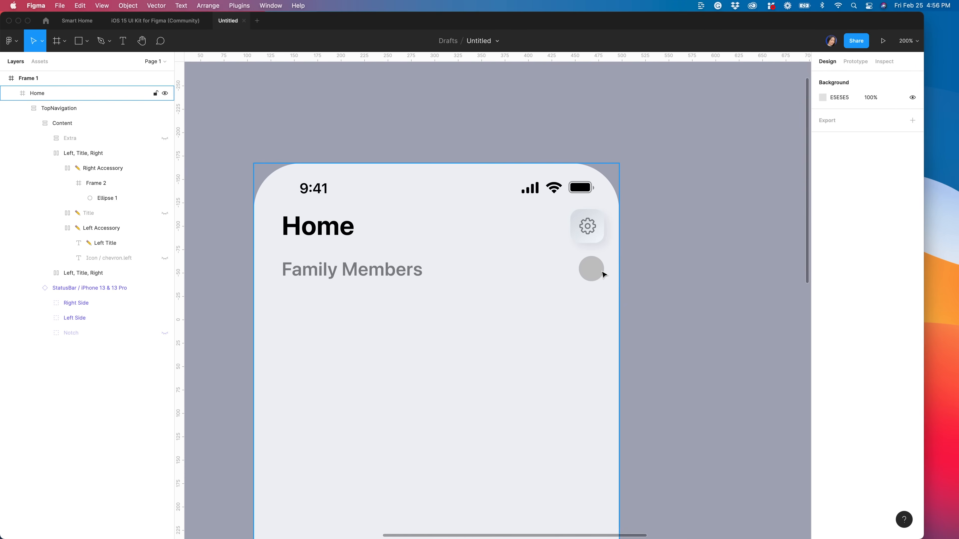
{"action": "left_click", "coordinate": [601, 271]}
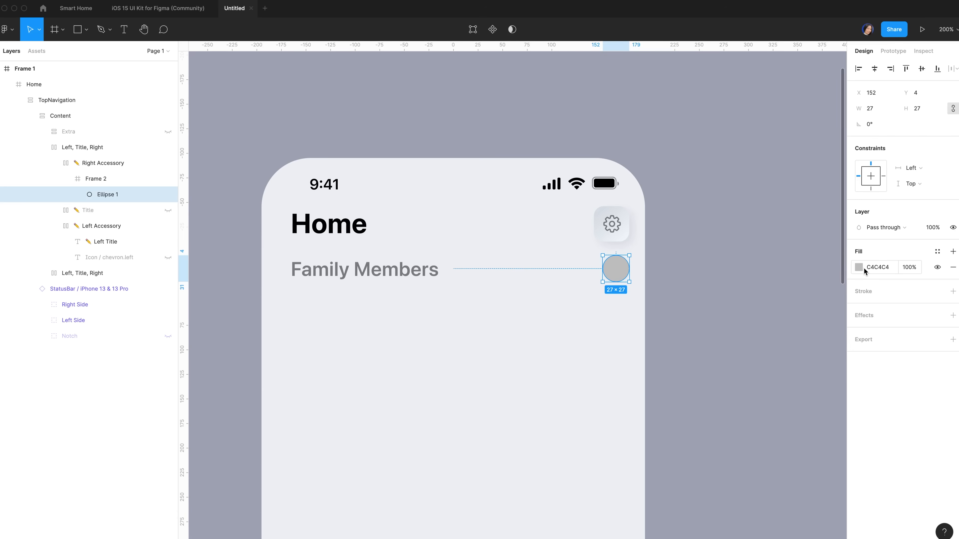
Change the circle's fill to an image using the woman's portrait photo
{"action": "left_click", "coordinate": [859, 267]}
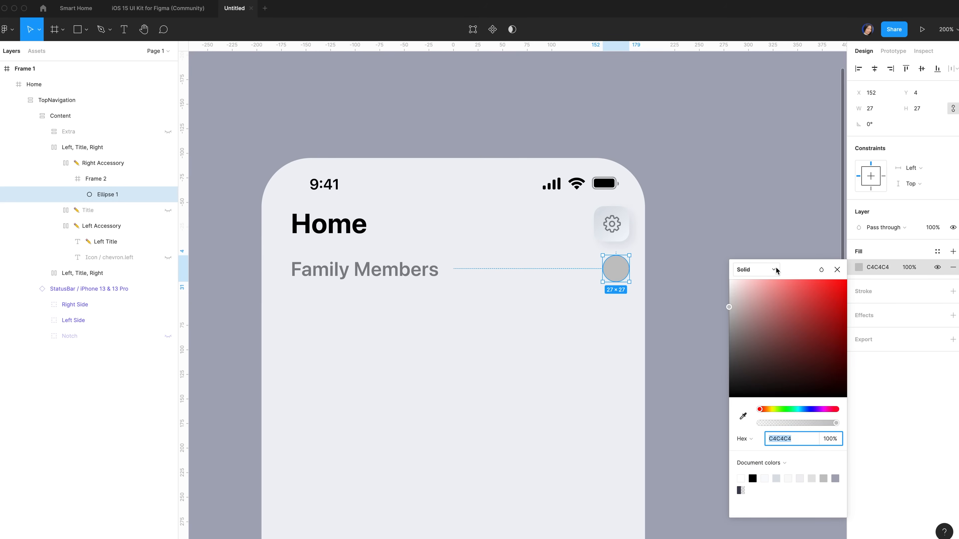
{"action": "left_click", "coordinate": [772, 270]}
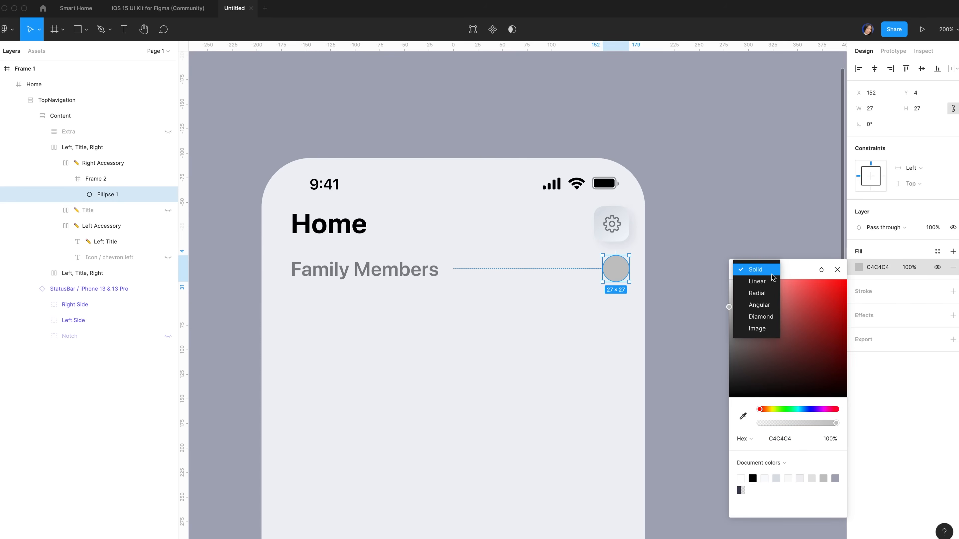
{"action": "left_click", "coordinate": [762, 328]}
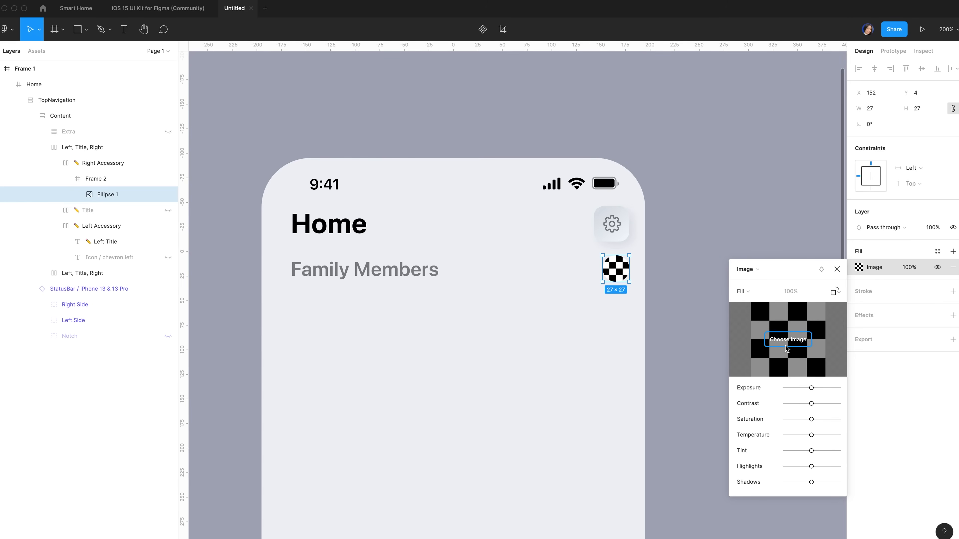
{"action": "left_click", "coordinate": [787, 339]}
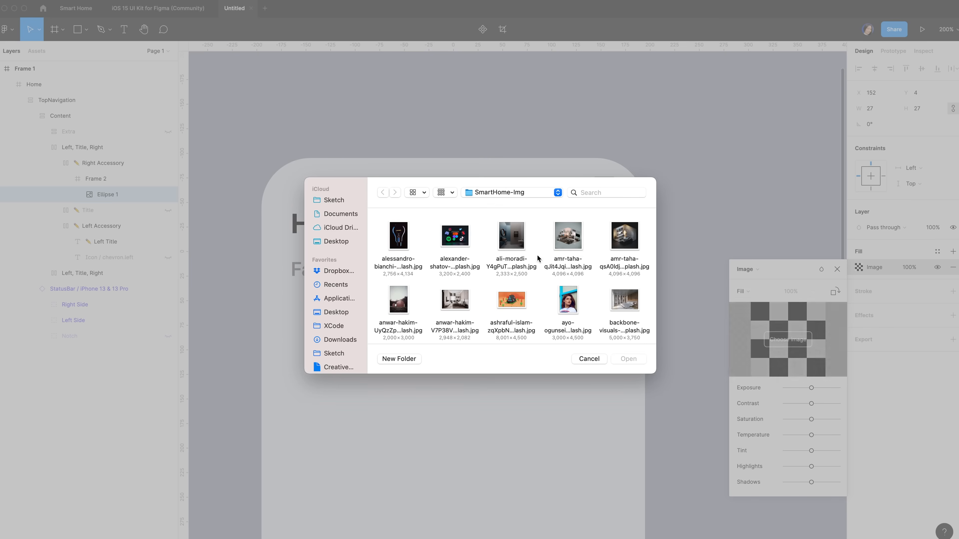
{"action": "scroll", "coordinate": [491, 268], "scroll_direction": "up", "scroll_amount": 2}
{"action": "left_click", "coordinate": [455, 271]}
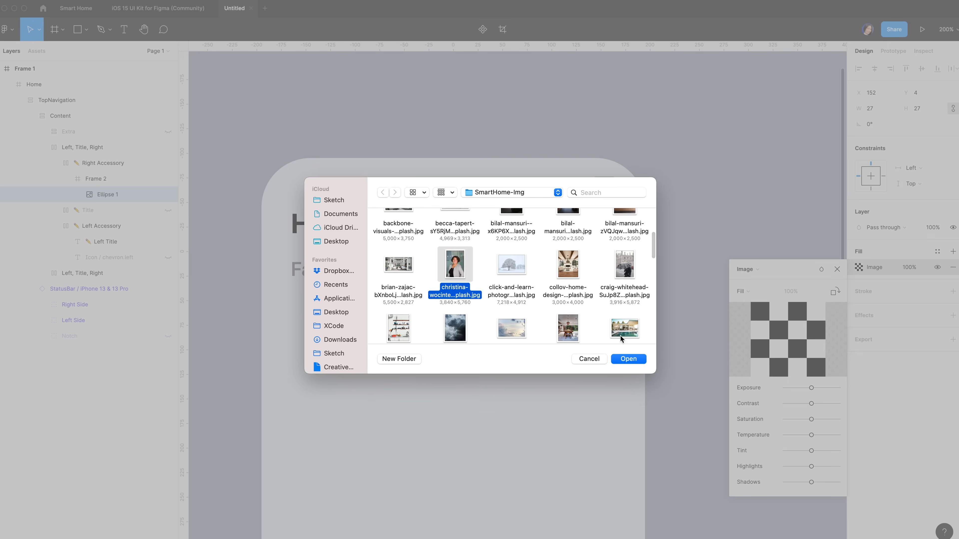
{"action": "left_click", "coordinate": [632, 359]}
Add a 2-px stroke to the circle
{"action": "left_click", "coordinate": [875, 325]}
{"action": "type", "text": "2"}
{"action": "key", "text": "Return"}
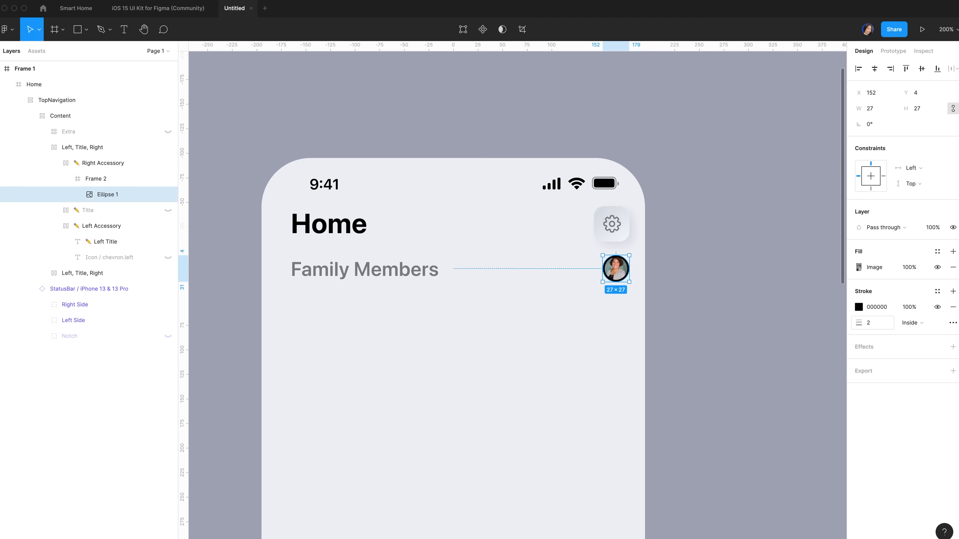
{"action": "left_click", "coordinate": [937, 324]}
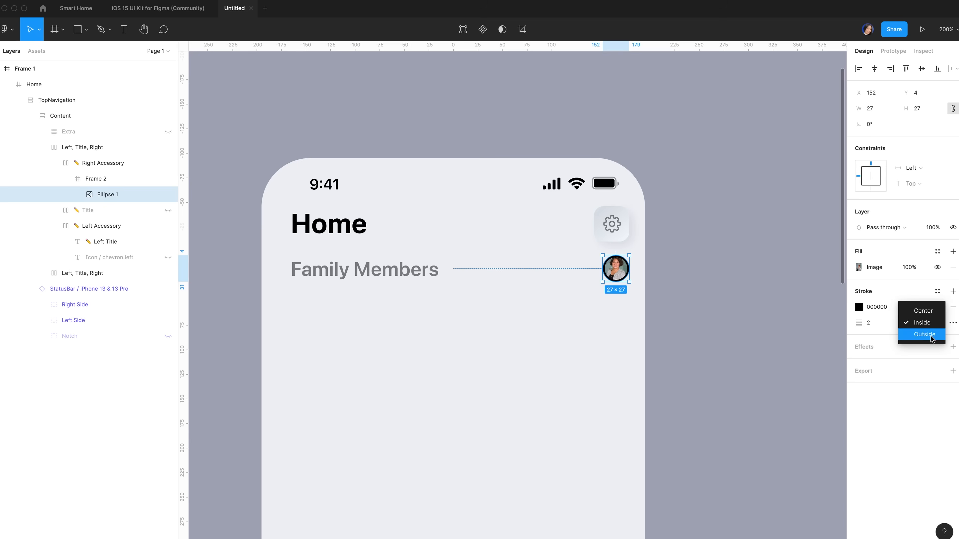
Set the avatar stroke to Outside and sample the light EFF1F5 background colour for it
{"action": "left_click", "coordinate": [931, 334]}
{"action": "left_click", "coordinate": [859, 307]}
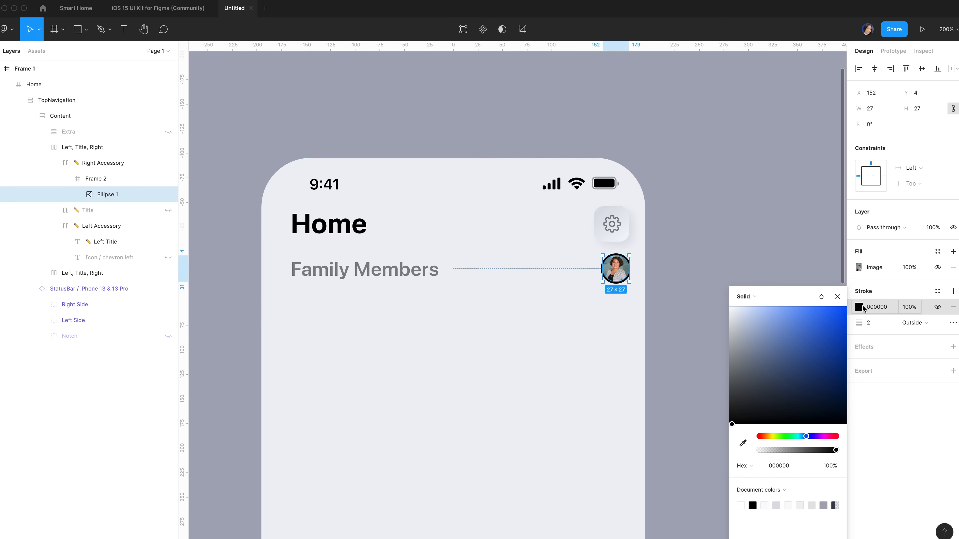
{"action": "left_click", "coordinate": [744, 444]}
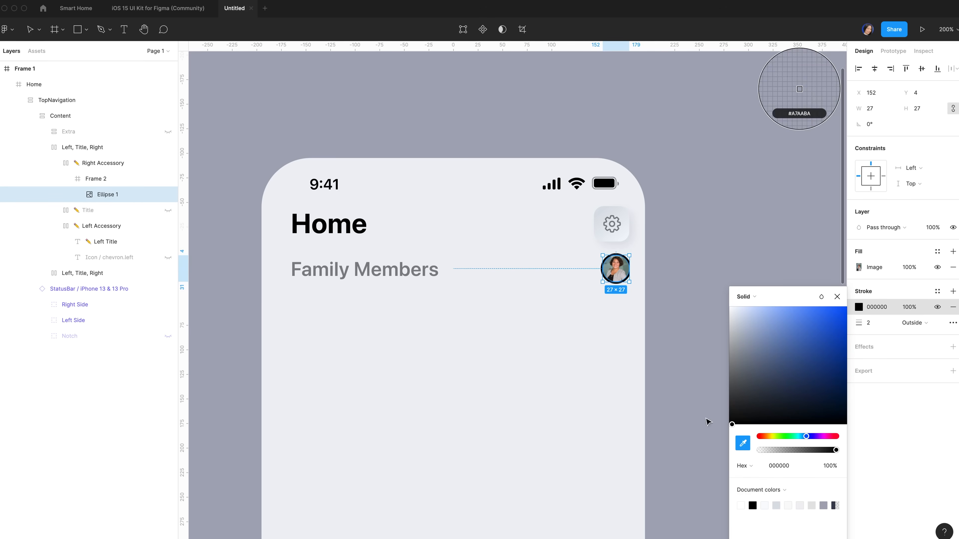
{"action": "left_click", "coordinate": [547, 253]}
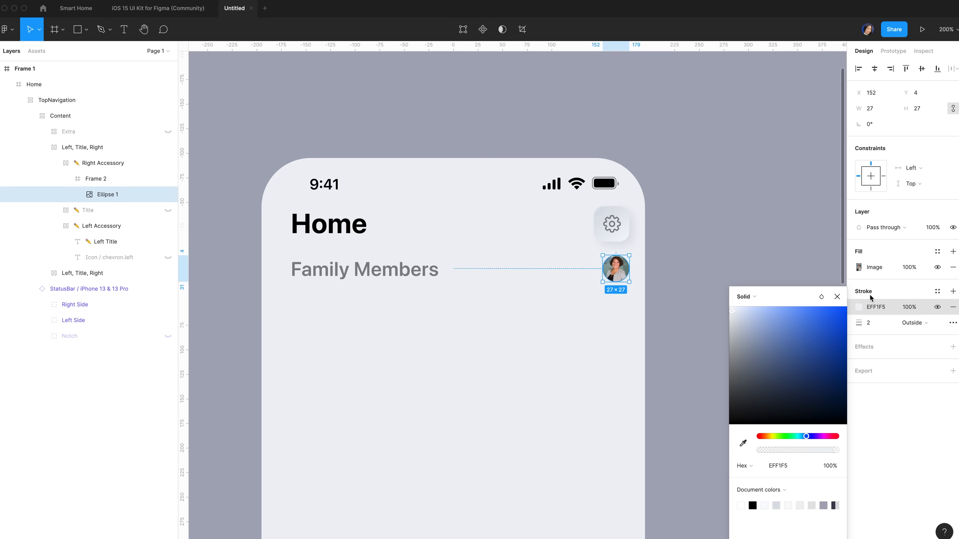
{"action": "left_click", "coordinate": [837, 297]}
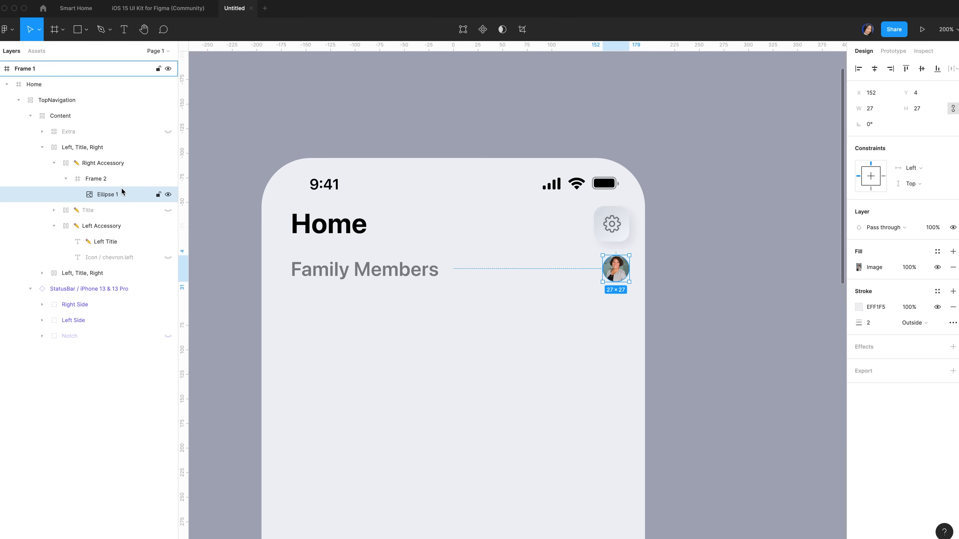
{"action": "key", "text": "super+d"}
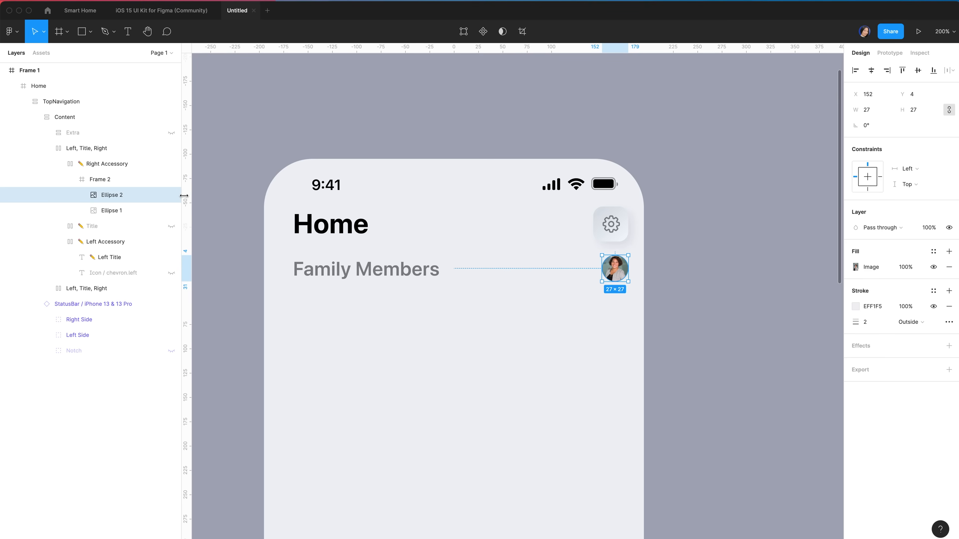
Shift the duplicated avatar 20 px left and fill it with a different portrait photo
{"action": "key", "text": "shift+Left"}
{"action": "key", "text": "shift+Left"}
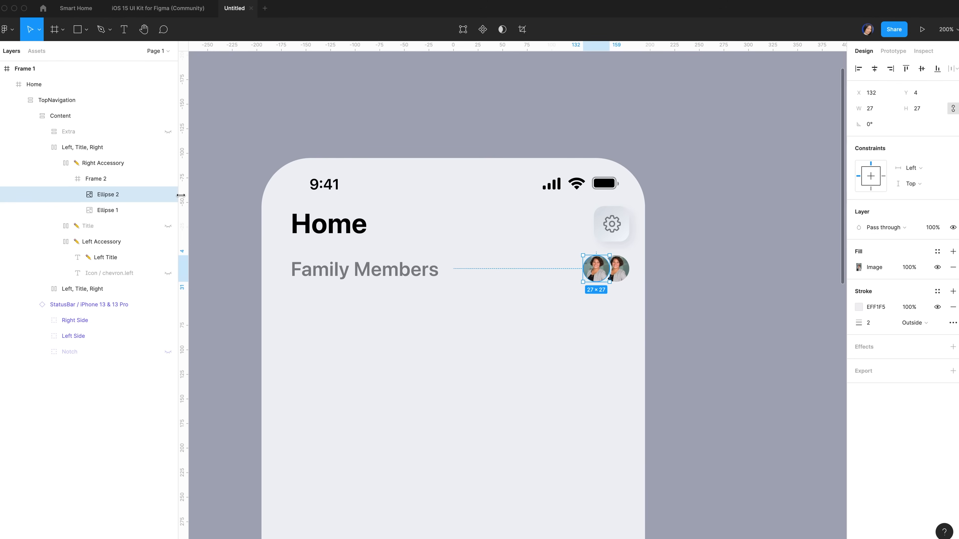
{"action": "left_click", "coordinate": [858, 267]}
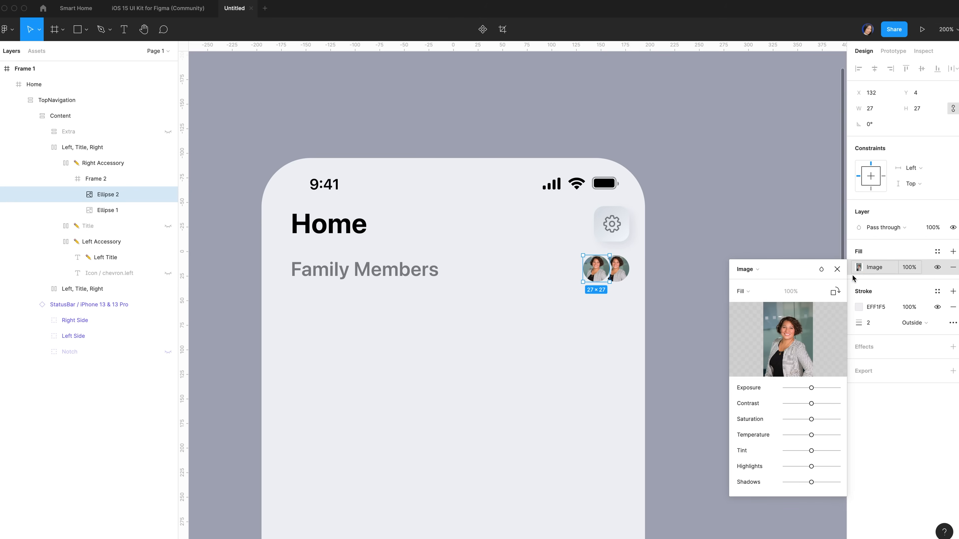
{"action": "left_click", "coordinate": [795, 342]}
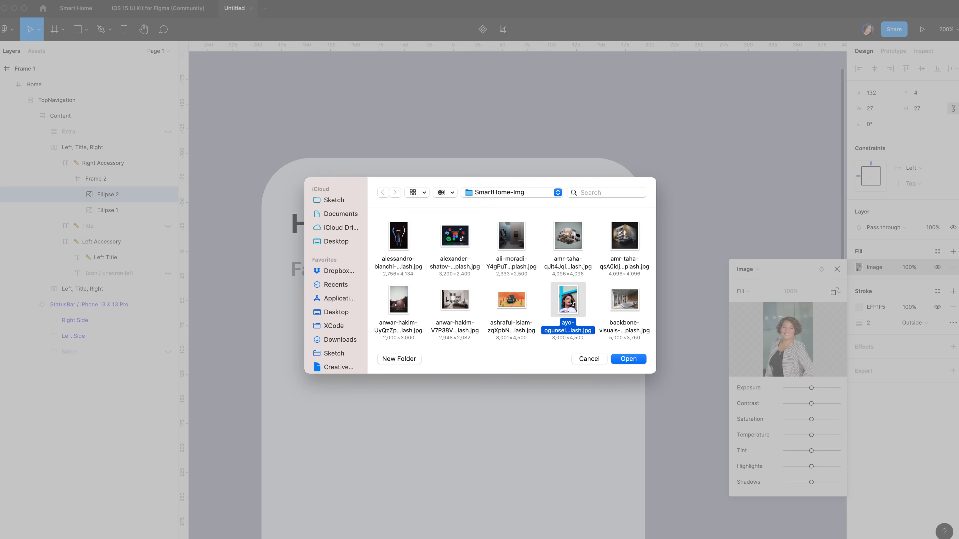
{"action": "left_click", "coordinate": [629, 361]}
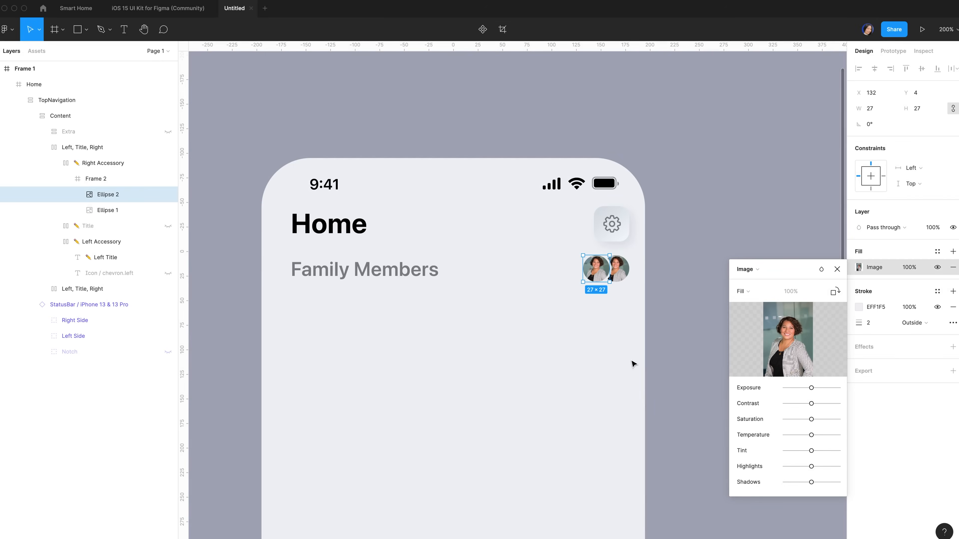
{"action": "left_click", "coordinate": [116, 204]}
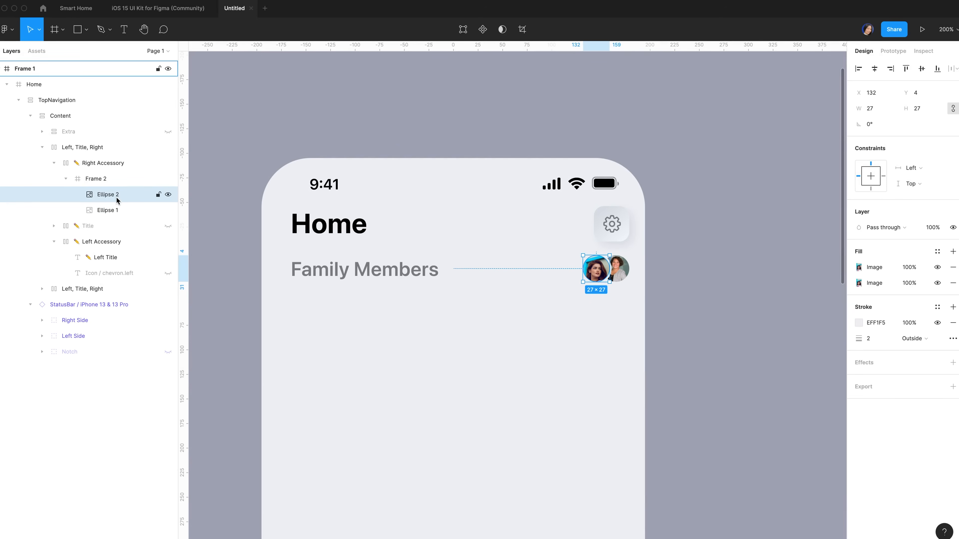
Duplicate it as a third avatar, shift it 20 px left, and load the man's photo
{"action": "key", "text": "ctrl+d"}
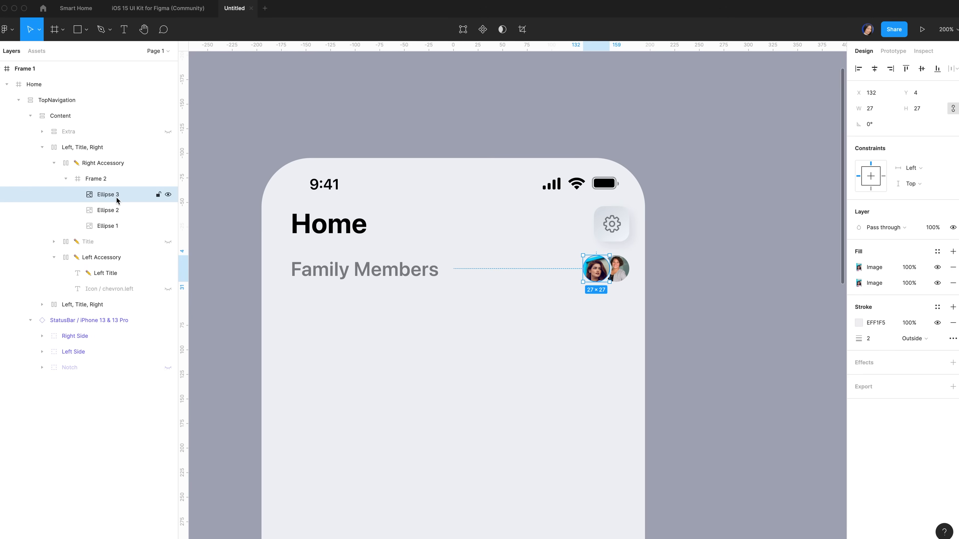
{"action": "key", "text": "shift+Left"}
{"action": "key", "text": "shift+Left"}
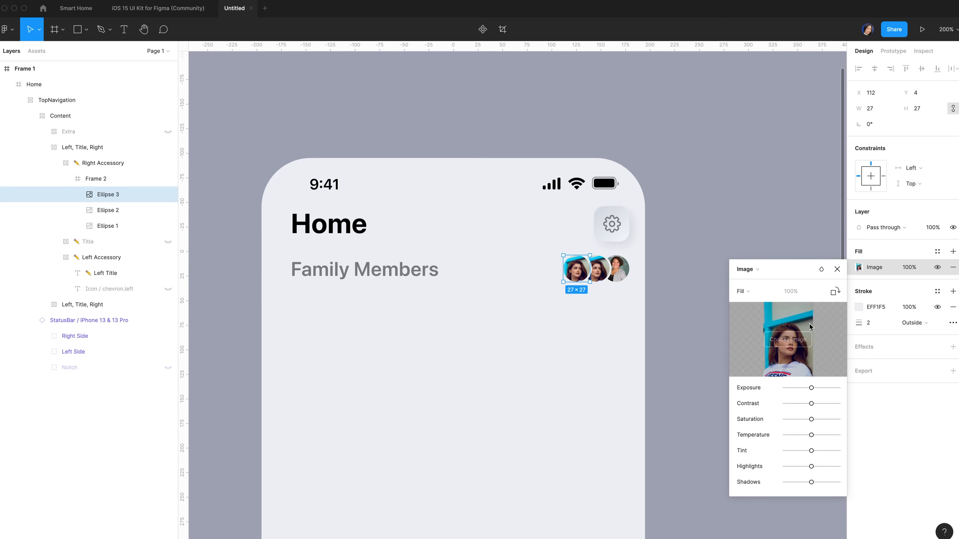
{"action": "left_click", "coordinate": [788, 339]}
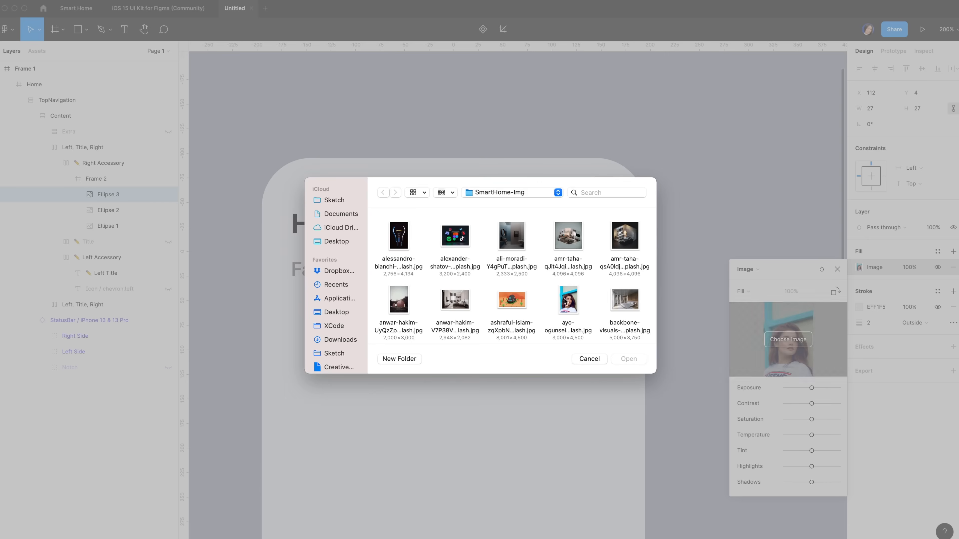
{"action": "scroll", "coordinate": [564, 301], "scroll_direction": "down", "scroll_amount": 5}
{"action": "double_click", "coordinate": [400, 301]}
{"action": "left_click", "coordinate": [101, 197]}
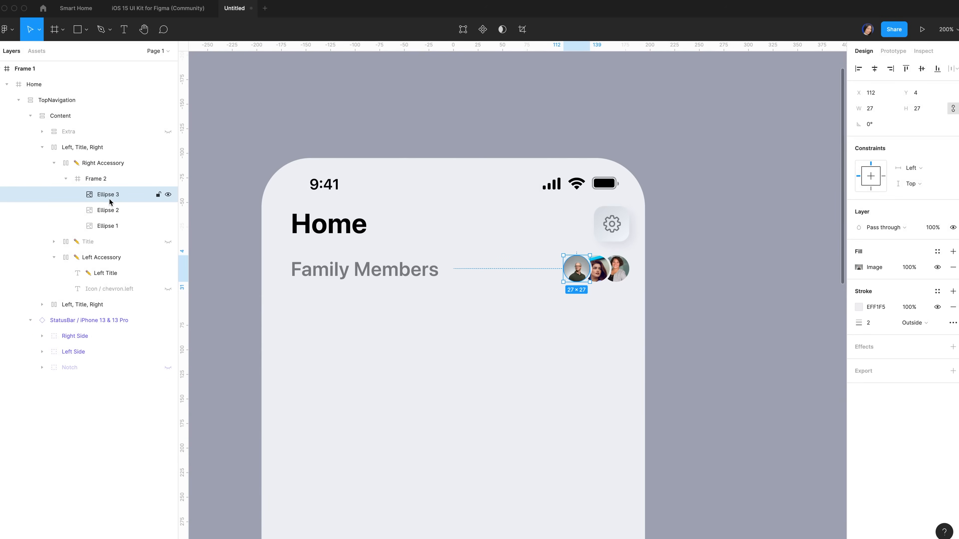
Duplicate a fourth avatar, shift it further left, and give it another portrait photo
{"action": "key", "text": "super+d"}
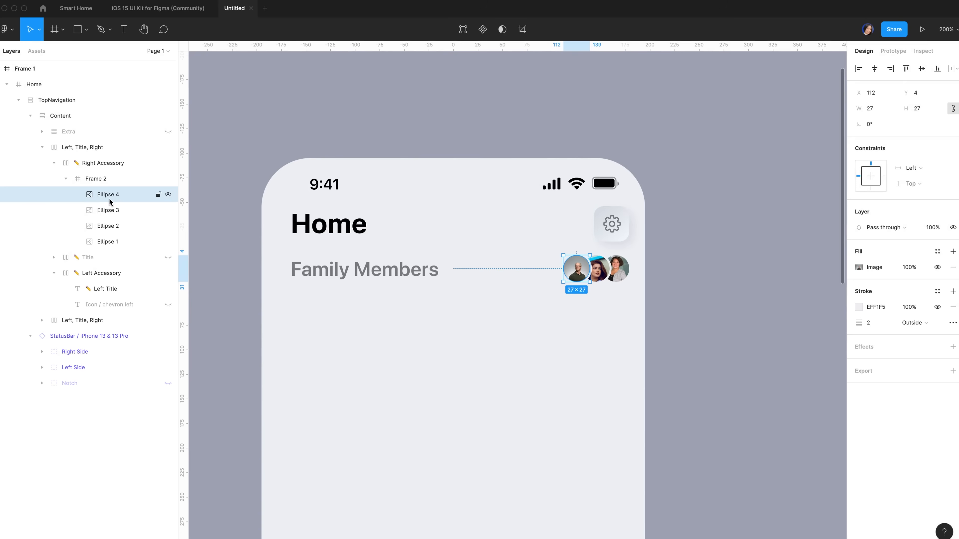
{"action": "key", "text": "shift+Left"}
{"action": "key", "text": "shift+Left"}
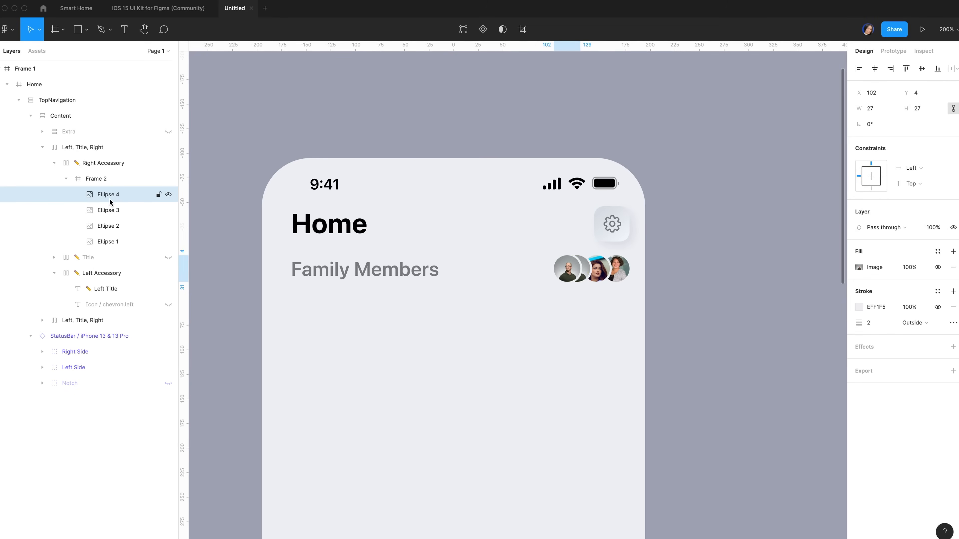
{"action": "left_click", "coordinate": [859, 267]}
{"action": "left_click", "coordinate": [801, 334]}
{"action": "left_click", "coordinate": [752, 271]}
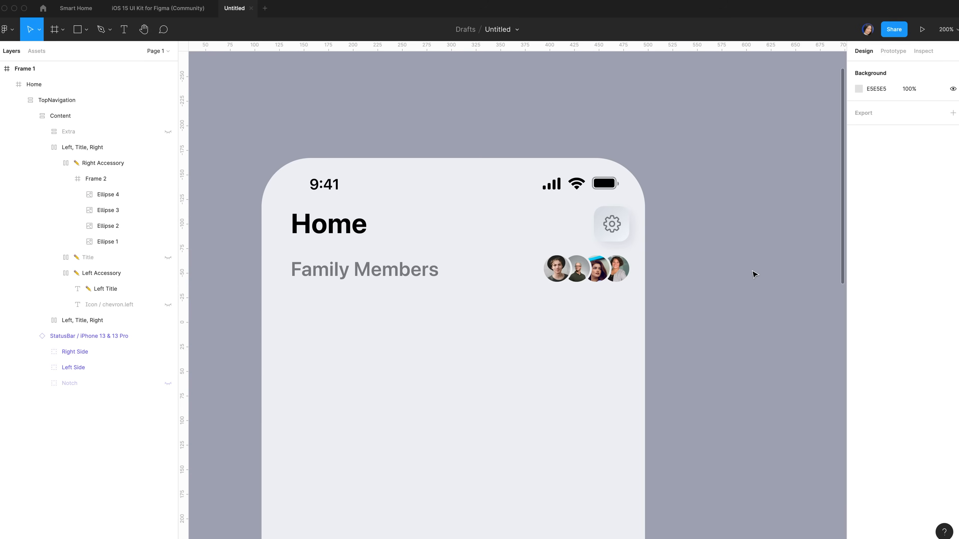
Set the TopNavigation auto layout spacing to 10, then reselect the Home frame
{"action": "left_click", "coordinate": [99, 133]}
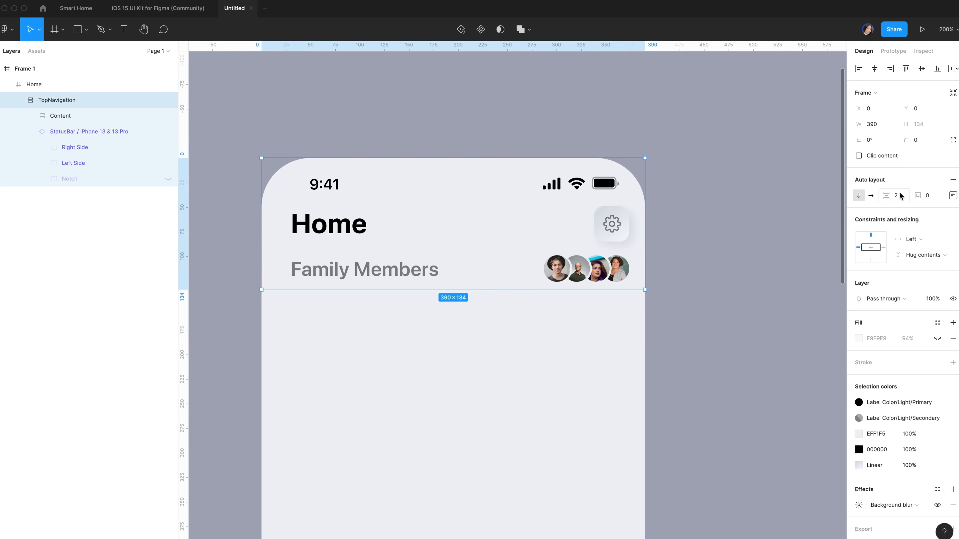
{"action": "left_click", "coordinate": [899, 194]}
{"action": "type", "text": "10"}
{"action": "key", "text": "Return"}
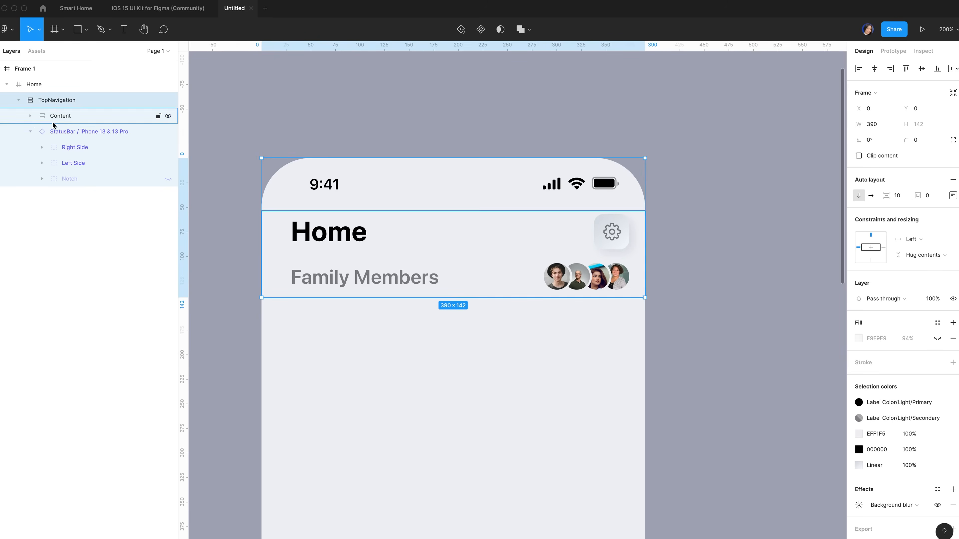
{"action": "left_click", "coordinate": [31, 131]}
{"action": "left_click", "coordinate": [82, 120]}
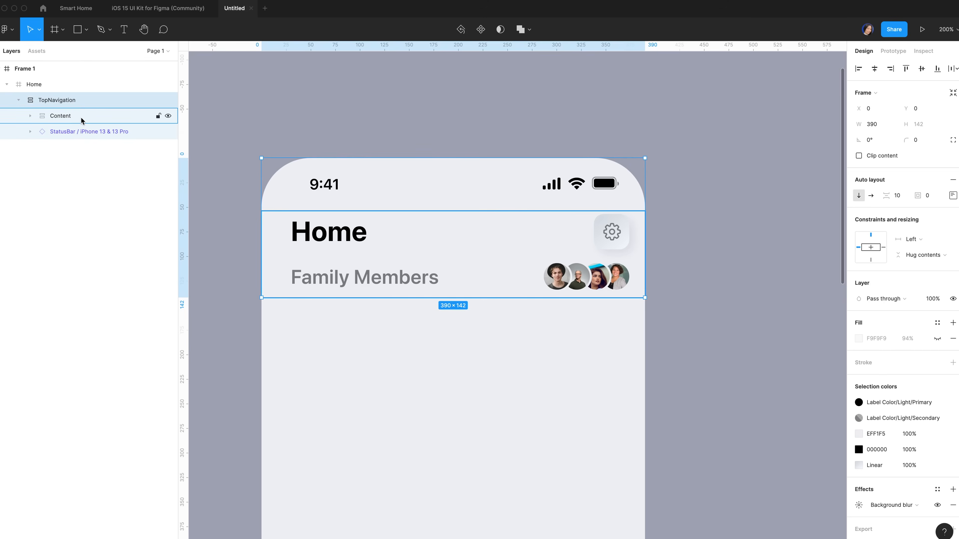
{"action": "left_click", "coordinate": [82, 120]}
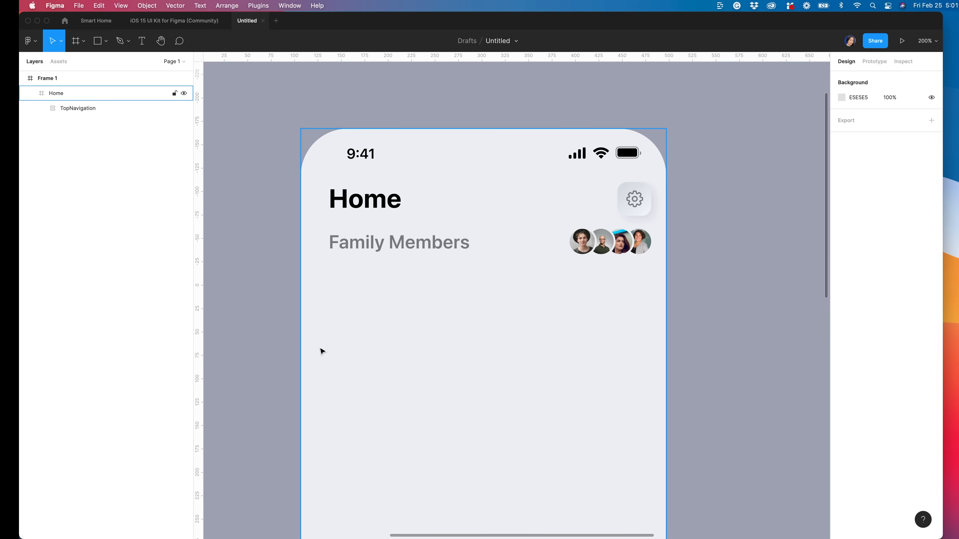
{"action": "scroll", "coordinate": [356, 397], "scroll_direction": "down", "scroll_amount": 2}
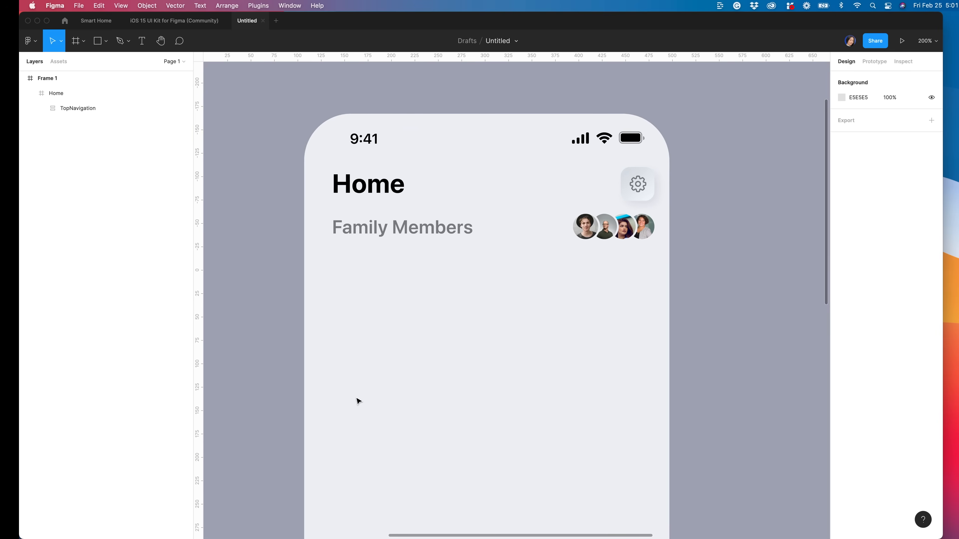
{"action": "left_click", "coordinate": [359, 396]}
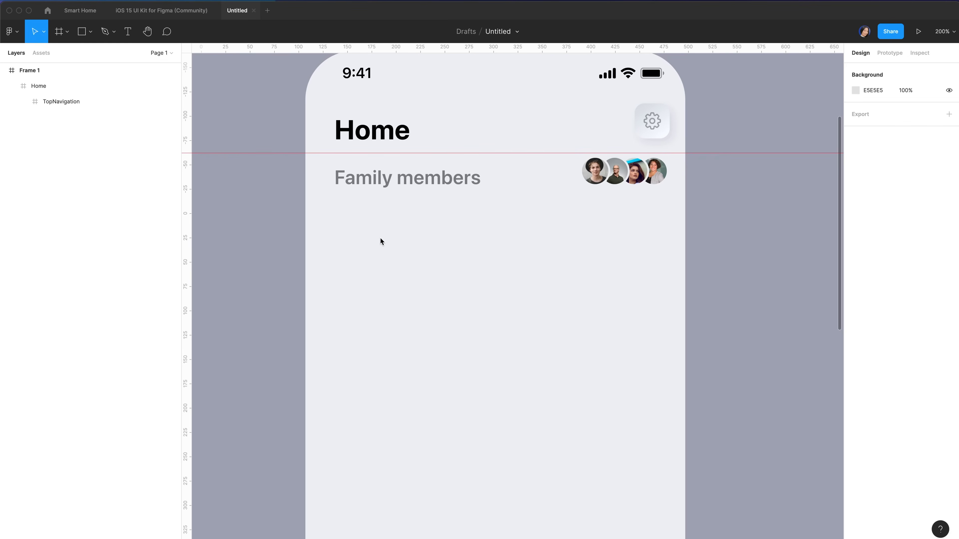
Draw a 329×106 frame below Family members and center it horizontally
{"action": "key", "text": "f"}
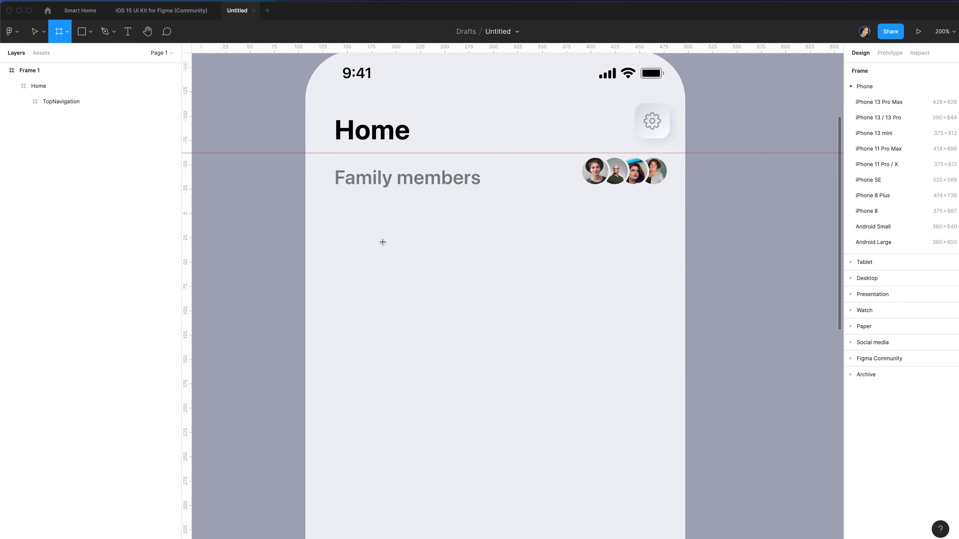
{"action": "left_click_drag", "start_coordinate": [355, 220], "coordinate": [611, 321]}
{"action": "left_click", "coordinate": [868, 125]}
{"action": "type", "text": "3"}
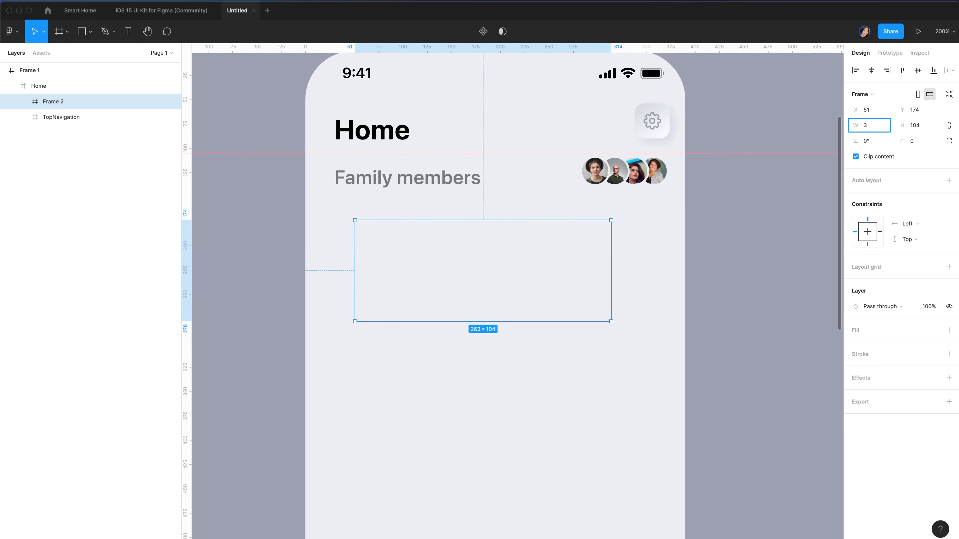
{"action": "type", "text": "29"}
{"action": "left_click", "coordinate": [925, 126]}
{"action": "type", "text": "106"}
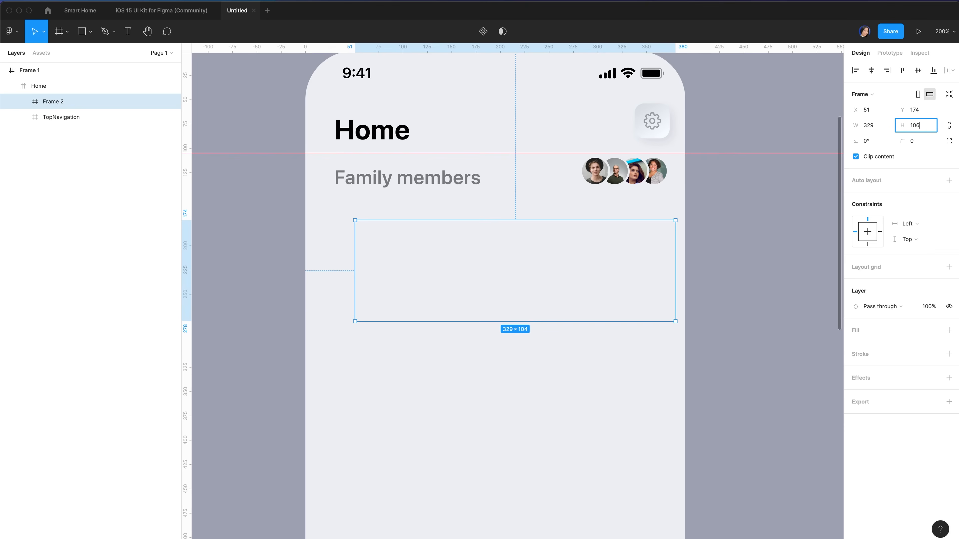
{"action": "key", "text": "Return"}
{"action": "left_click", "coordinate": [871, 71]}
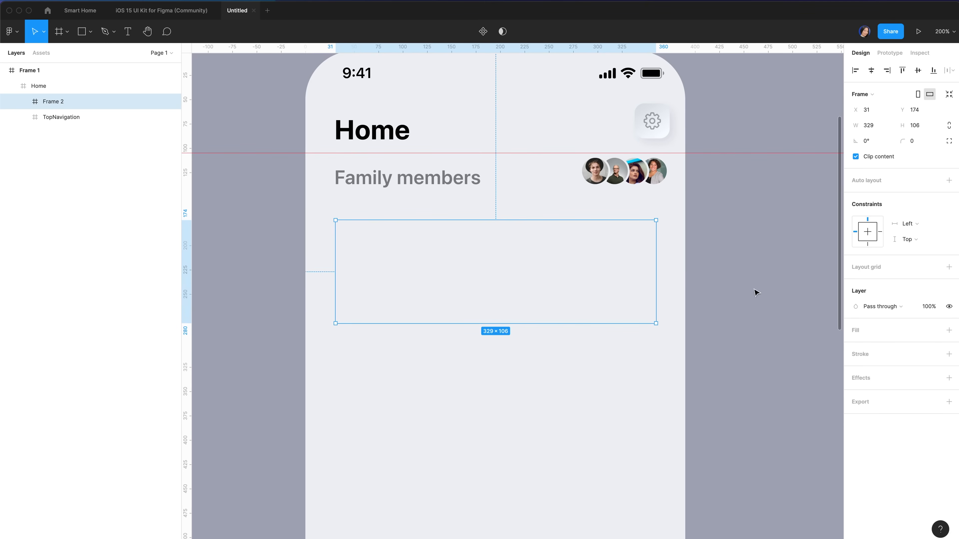
Fill the frame with a linear gradient starting at purple 985EE1
{"action": "left_click", "coordinate": [949, 331]}
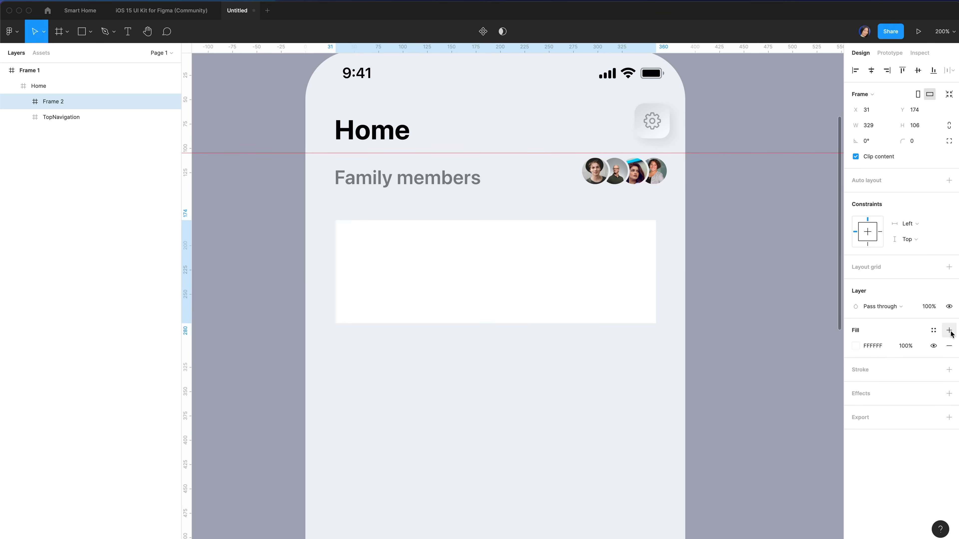
{"action": "left_click", "coordinate": [856, 346]}
{"action": "left_click", "coordinate": [744, 296]}
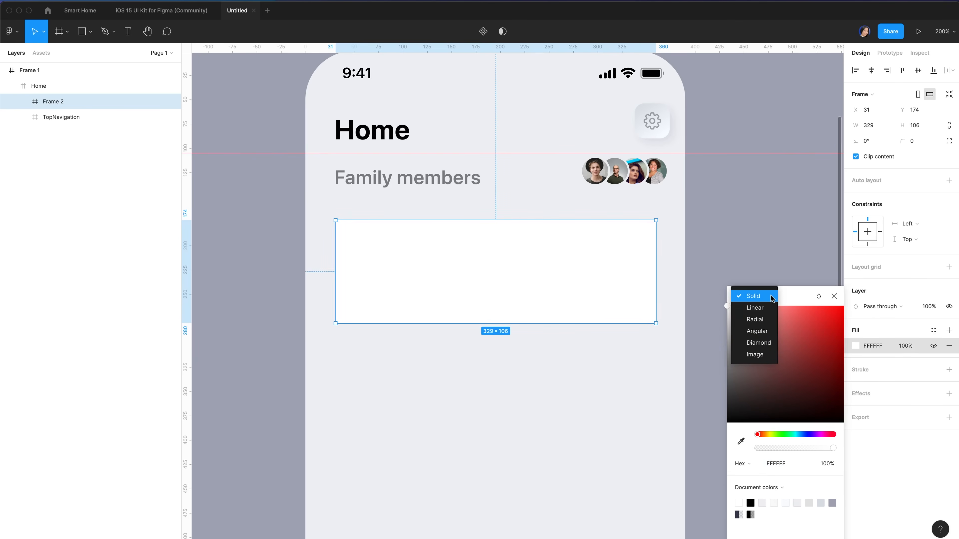
{"action": "left_click", "coordinate": [766, 307]}
{"action": "left_click", "coordinate": [784, 464]}
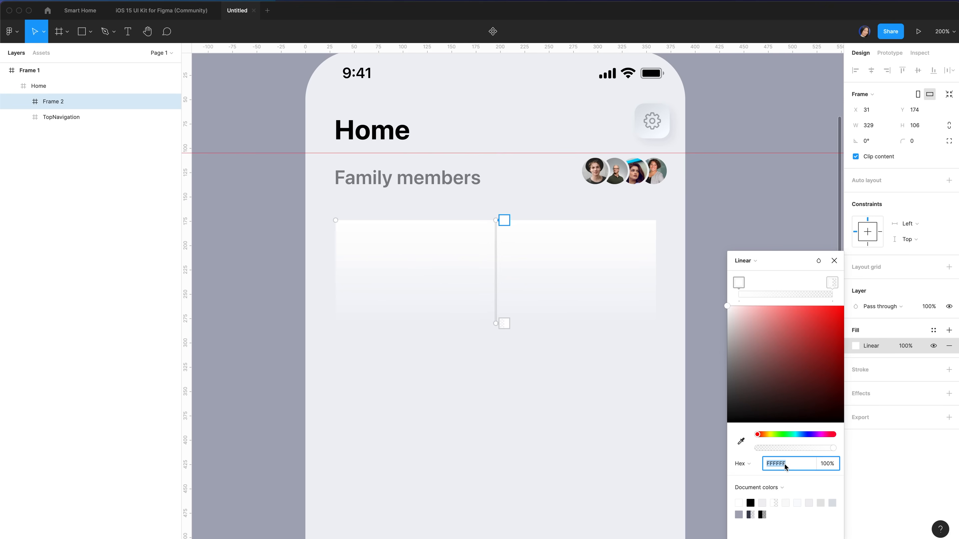
{"action": "type", "text": "985"}
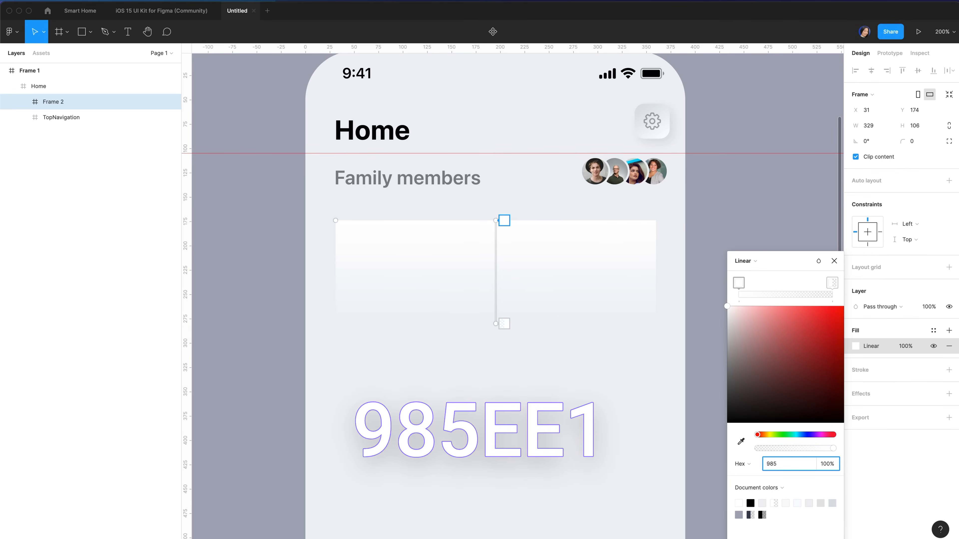
{"action": "type", "text": "ee1"}
{"action": "key", "text": "Return"}
Make the gradient end an opaque F25656 red, angled from top-left to bottom-right
{"action": "left_click", "coordinate": [832, 283]}
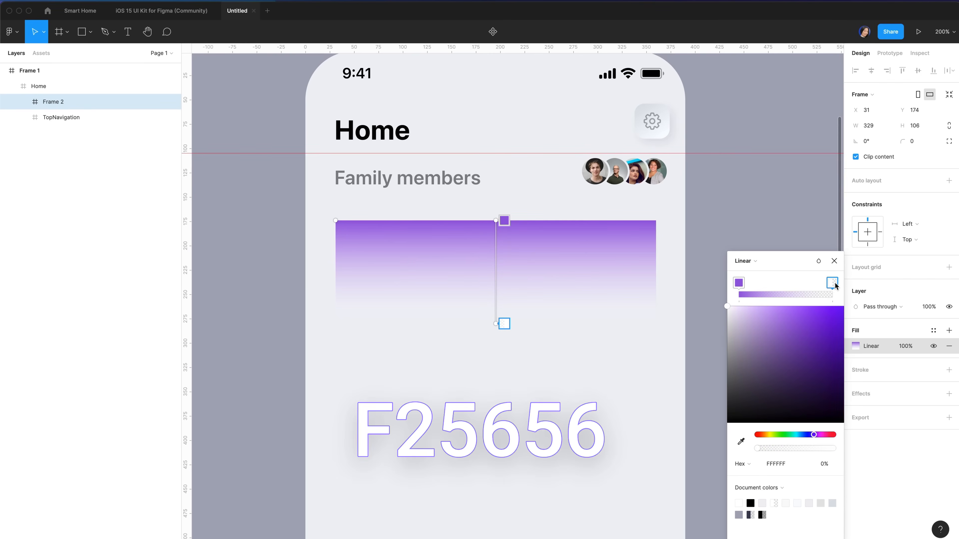
{"action": "left_click", "coordinate": [776, 463]}
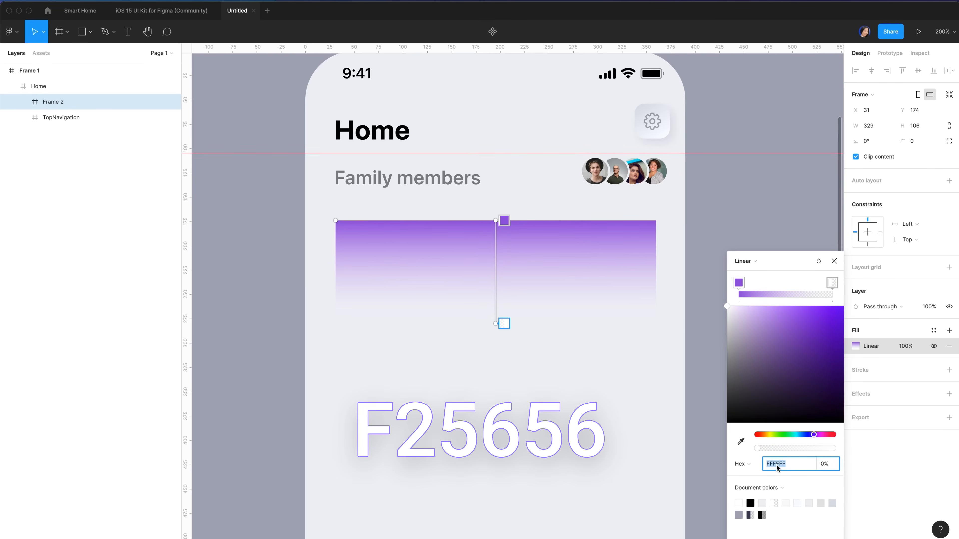
{"action": "type", "text": "f2"}
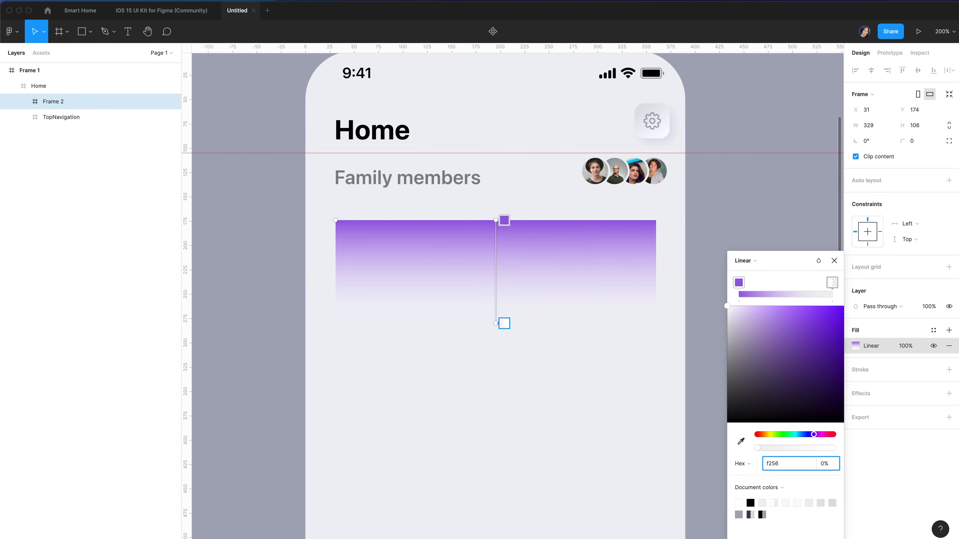
{"action": "type", "text": "5656"}
{"action": "key", "text": "Return"}
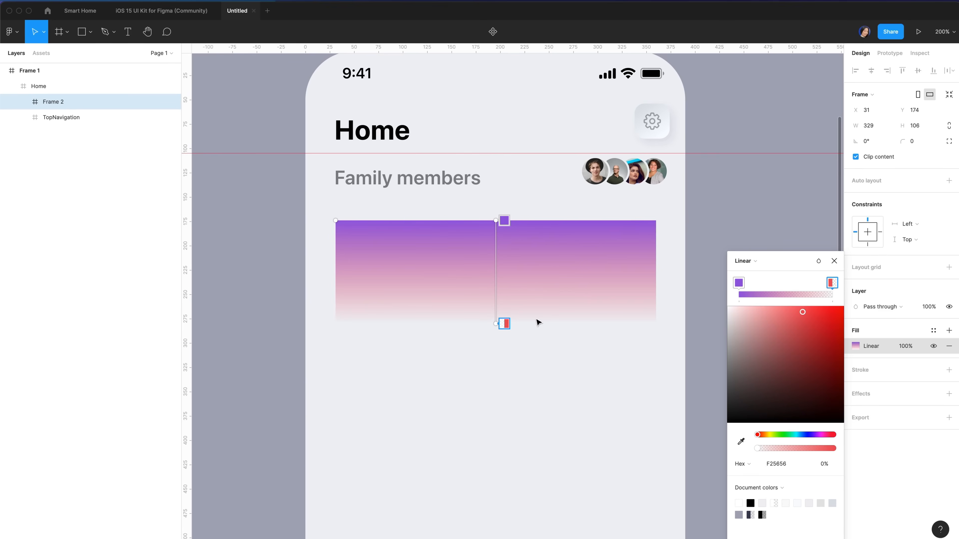
{"action": "left_click", "coordinate": [832, 448]}
{"action": "left_click_drag", "start_coordinate": [504, 220], "coordinate": [430, 195]}
{"action": "left_click_drag", "start_coordinate": [497, 323], "coordinate": [542, 369]}
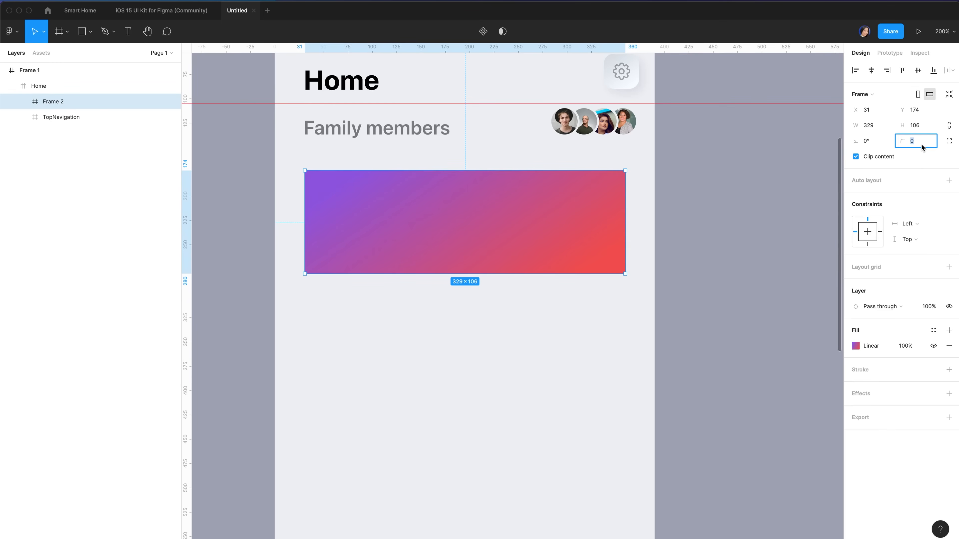
Round the gradient card's corners to 22 and rename it Weather widget
{"action": "type", "text": "22"}
{"action": "key", "text": "Return"}
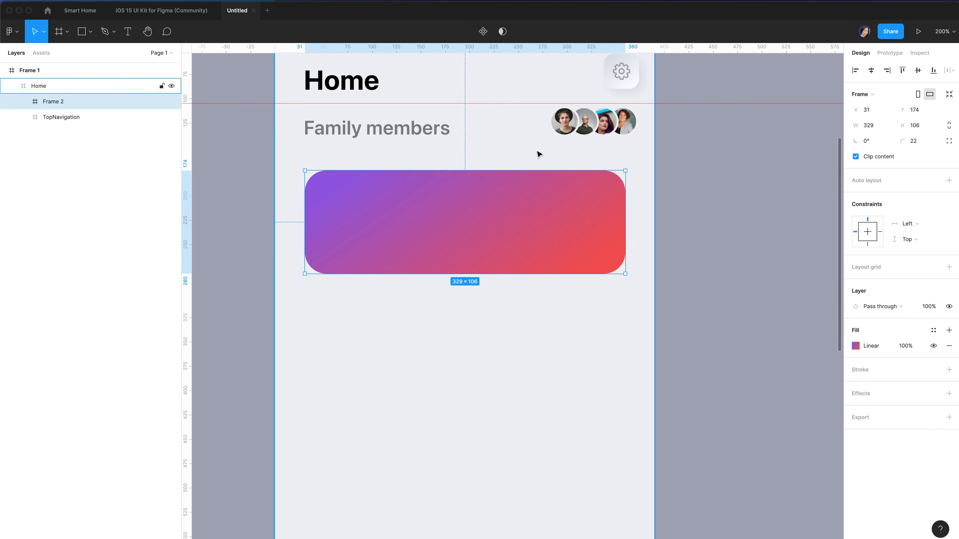
{"action": "key", "text": "super+r"}
{"action": "type", "text": "Weather widget"}
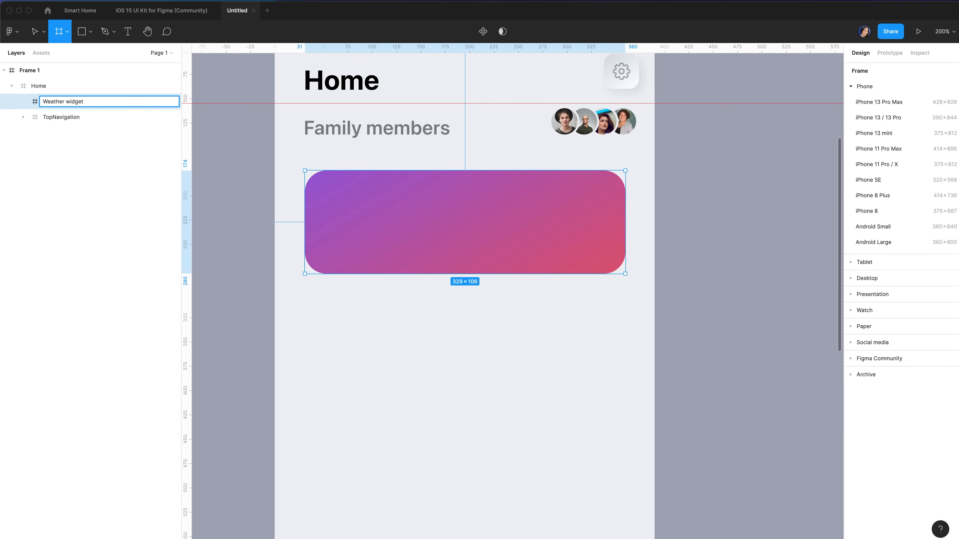
{"action": "key", "text": "Return"}
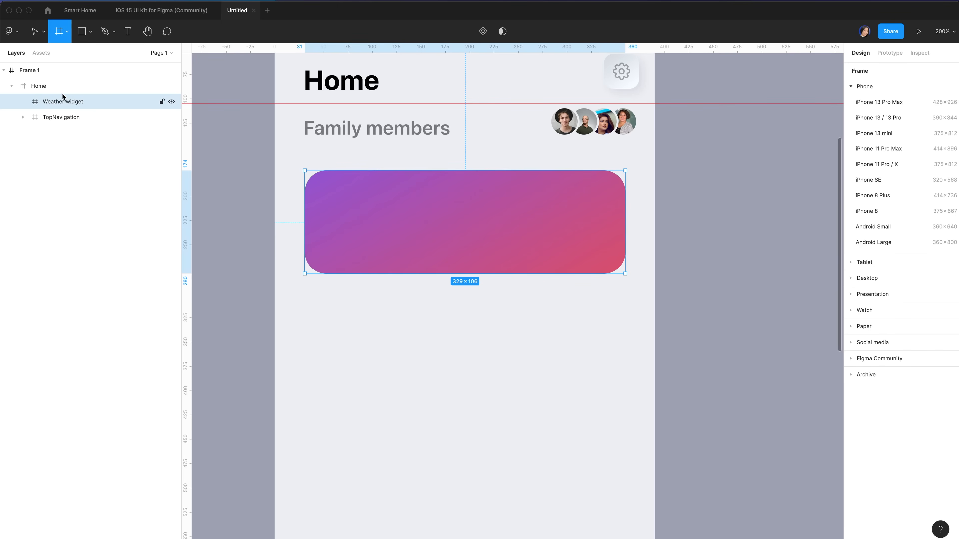
Draw a 201×101 frame inside the widget, aligned to its left and top
{"action": "left_click_drag", "start_coordinate": [319, 186], "coordinate": [424, 267]}
{"action": "left_click", "coordinate": [880, 128]}
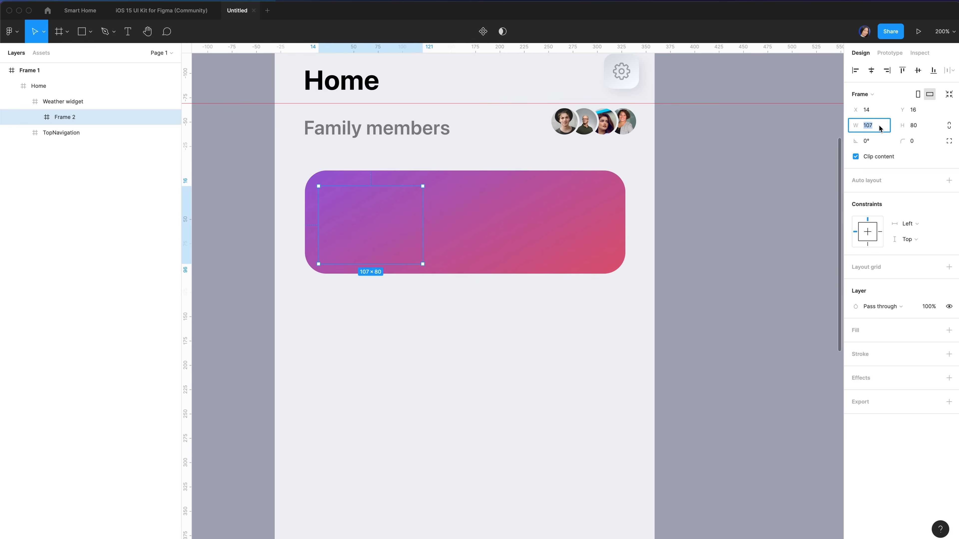
{"action": "type", "text": "201"}
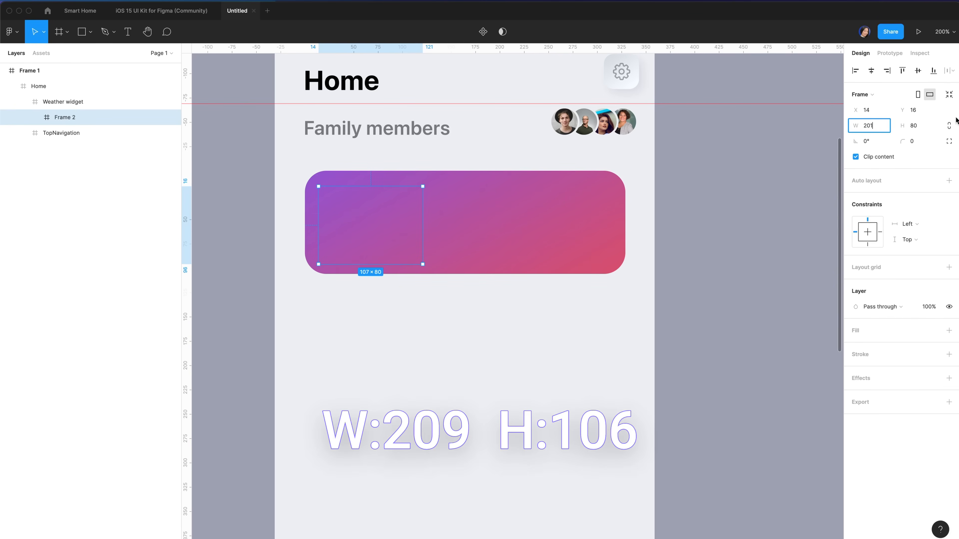
{"action": "left_click", "coordinate": [921, 126]}
{"action": "type", "text": "1"}
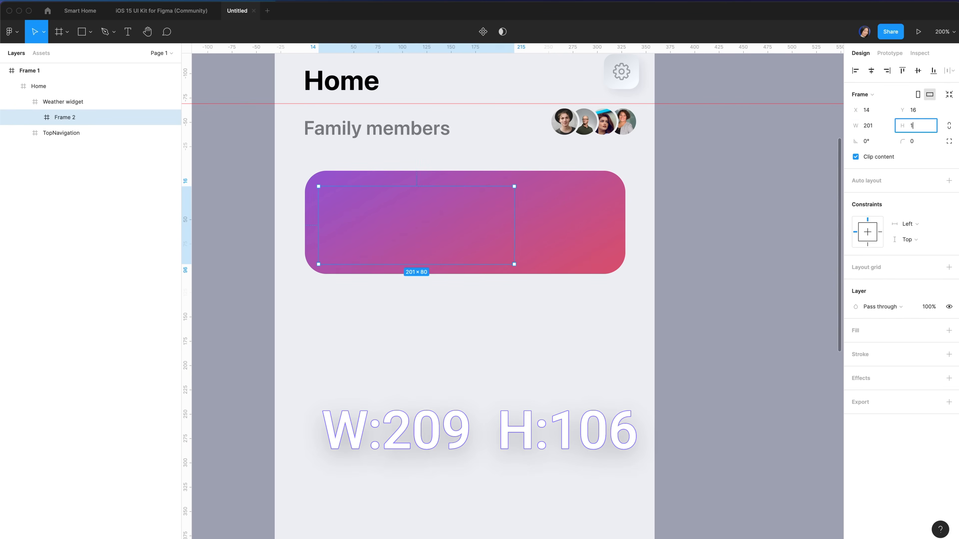
{"action": "type", "text": "01"}
{"action": "left_click", "coordinate": [856, 71]}
{"action": "left_click", "coordinate": [901, 71]}
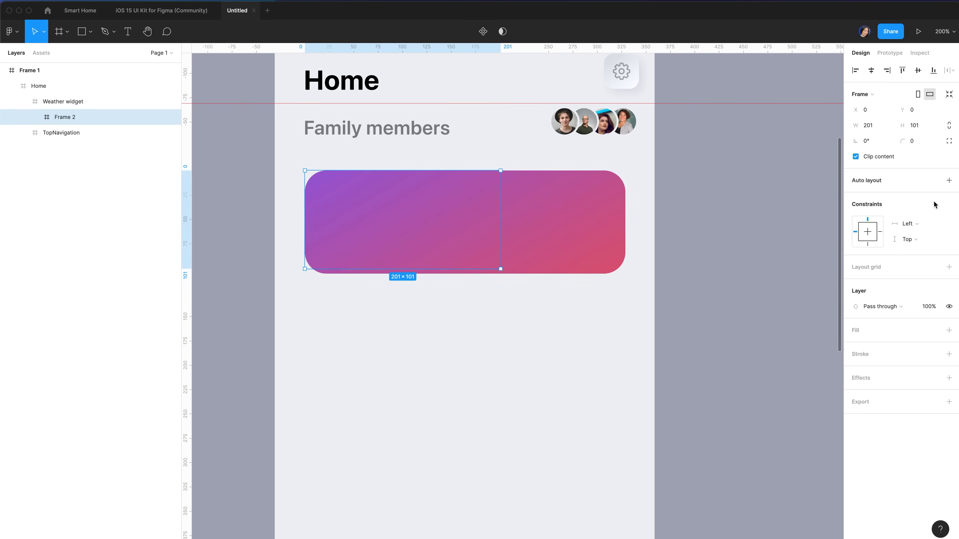
Add auto layout and a bold, size 22 'My location' label to the inner frame
{"action": "left_click", "coordinate": [949, 180]}
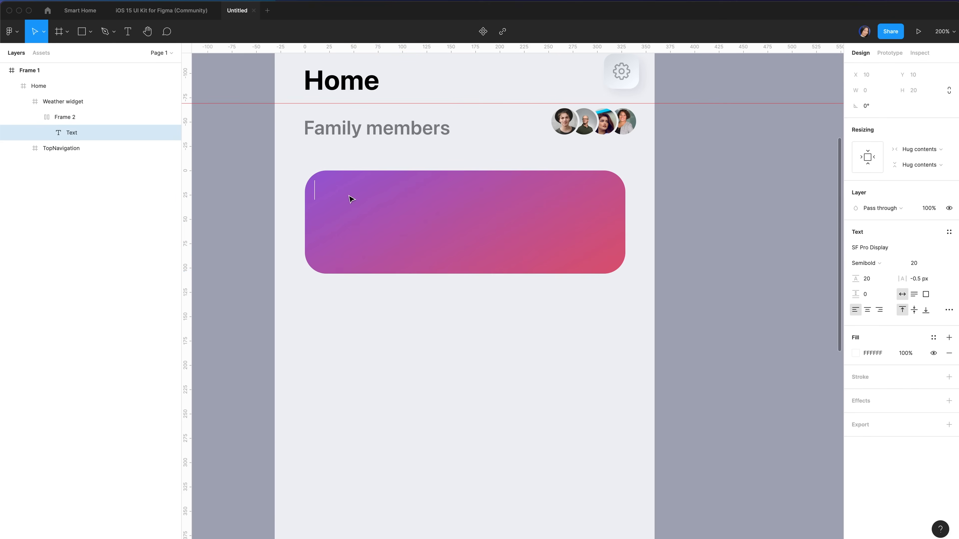
{"action": "type", "text": "My location"}
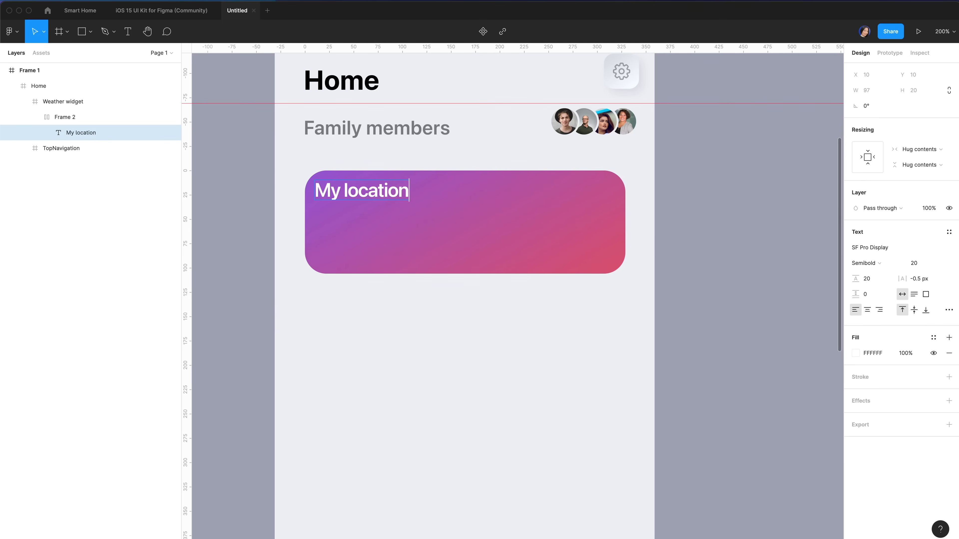
{"action": "key", "text": "Escape"}
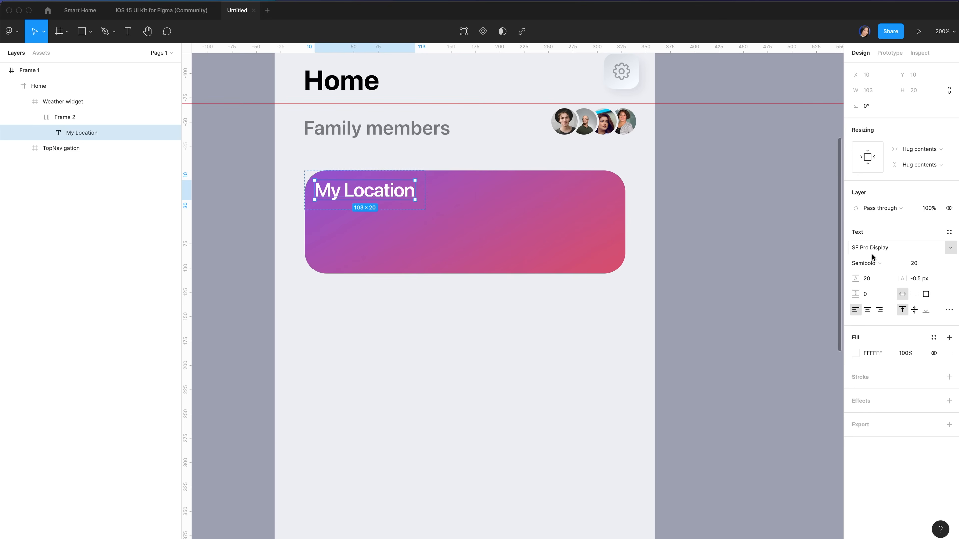
{"action": "key", "text": "super+b"}
{"action": "left_click", "coordinate": [920, 264]}
{"action": "type", "text": "22"}
{"action": "key", "text": "Return"}
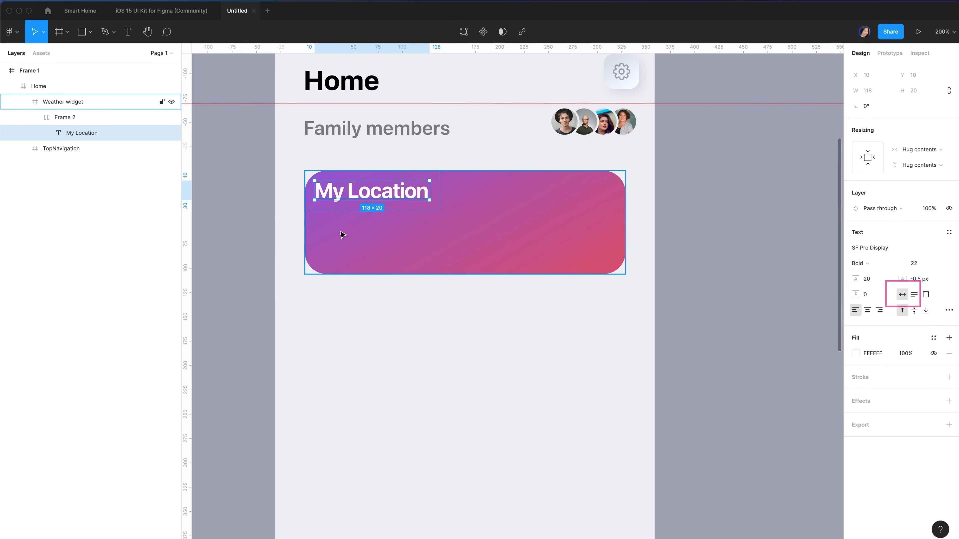
Add 'Montreal' on a new line under My Location and select that word
{"action": "key", "text": "Return"}
{"action": "left_click", "coordinate": [426, 190]}
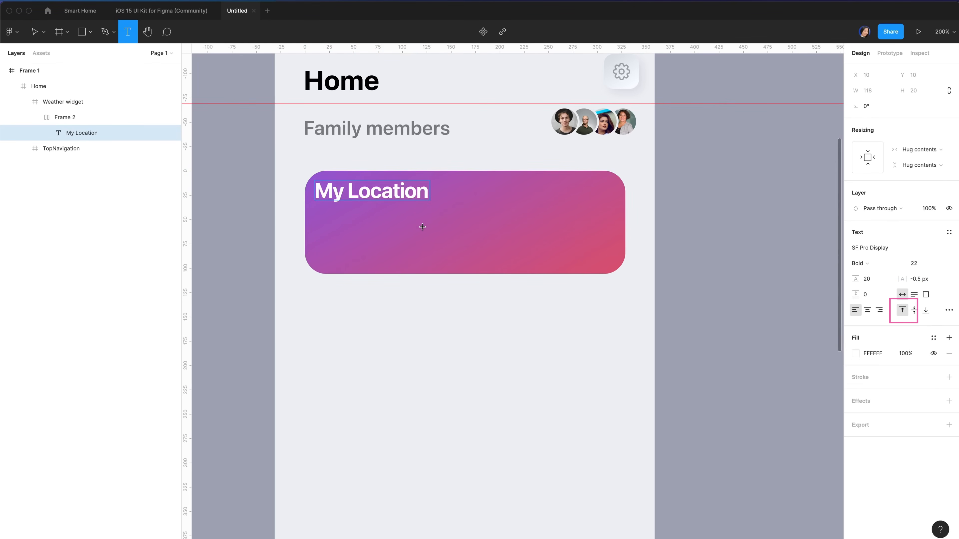
{"action": "key", "text": "Return"}
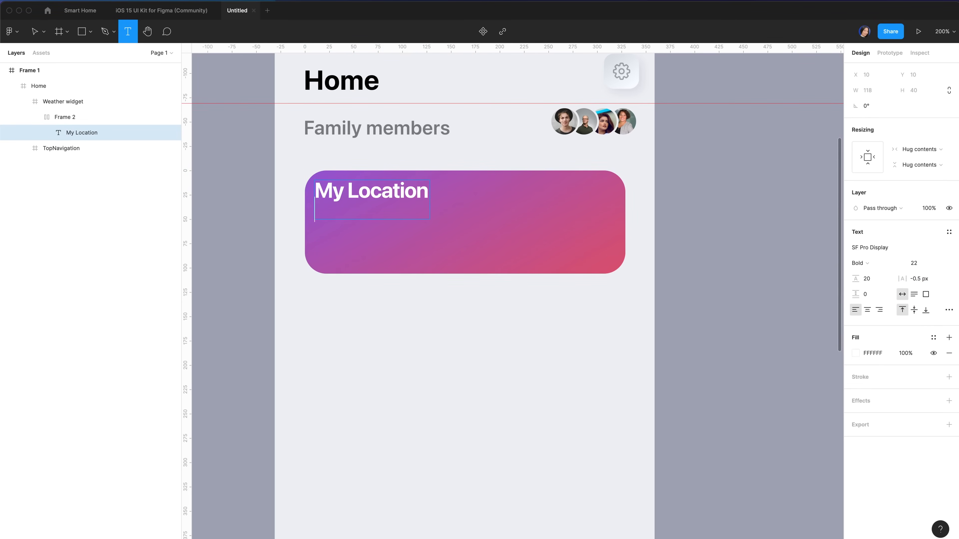
{"action": "type", "text": "Montreal"}
{"action": "key", "text": "ctrl+a"}
{"action": "left_click", "coordinate": [388, 208]}
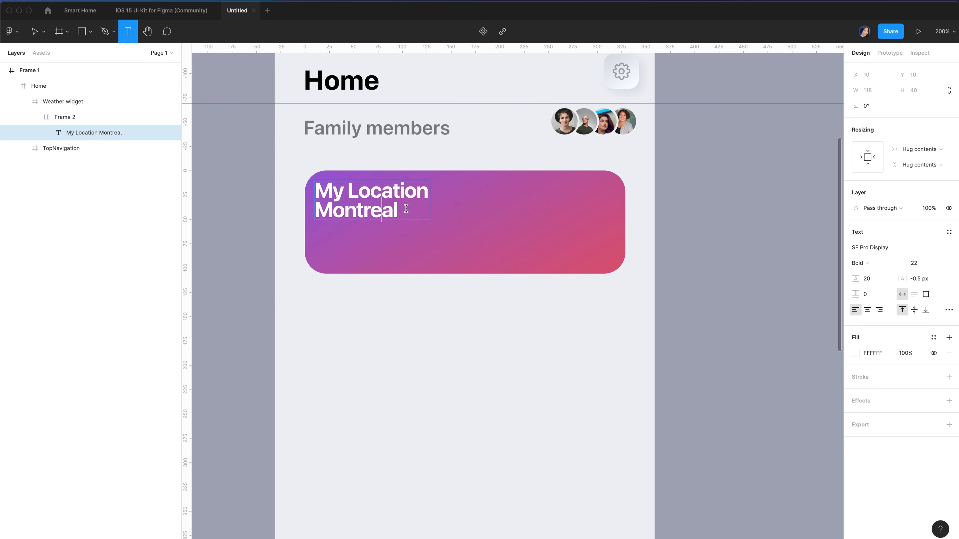
{"action": "left_click_drag", "start_coordinate": [399, 212], "coordinate": [313, 219]}
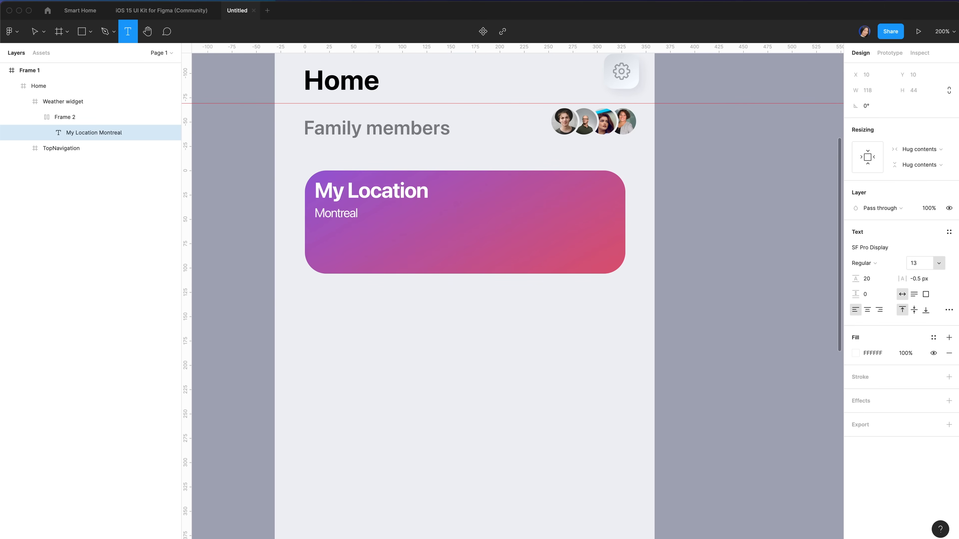
Style Montreal in SF Pro Text, size 13, colour EBEBF5
{"action": "left_click", "coordinate": [872, 247]}
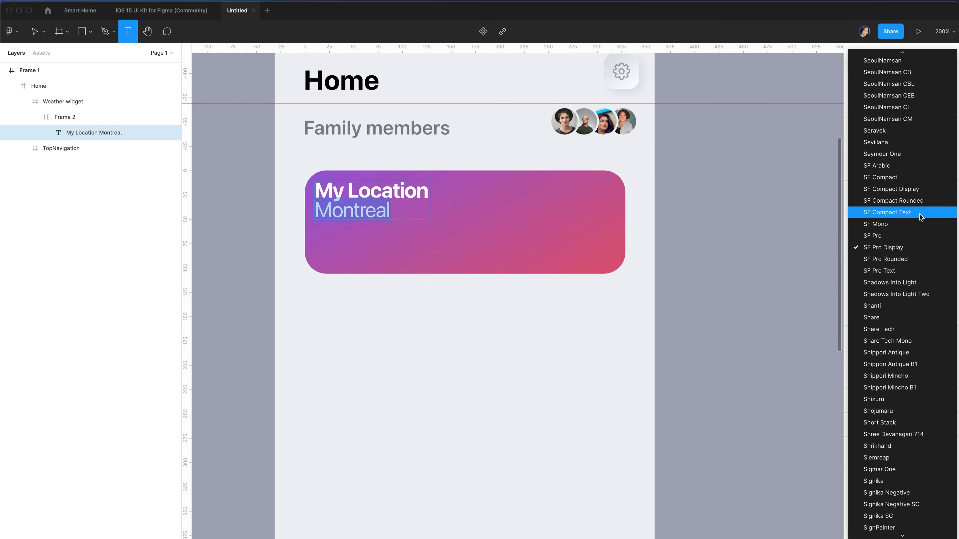
{"action": "left_click", "coordinate": [906, 271]}
{"action": "left_click", "coordinate": [926, 266]}
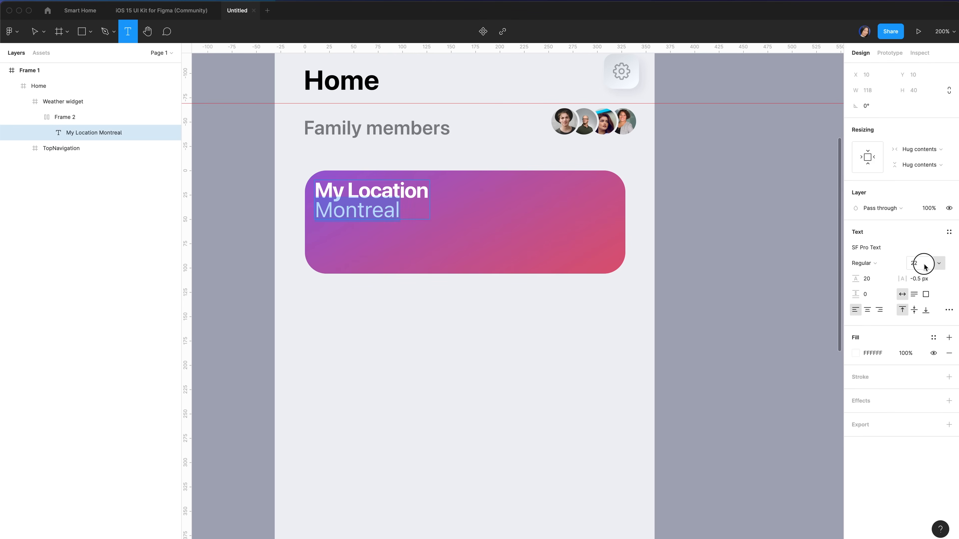
{"action": "type", "text": "13"}
{"action": "key", "text": "Return"}
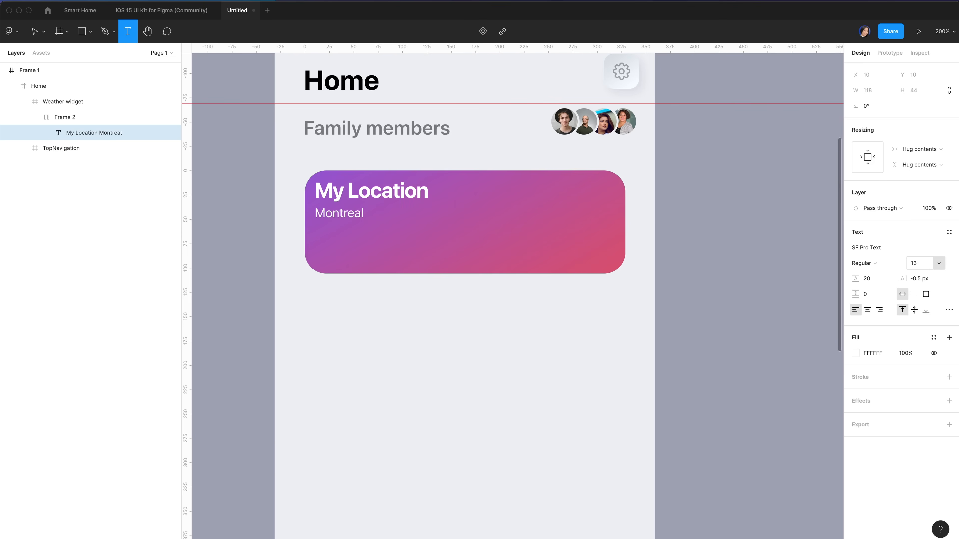
{"action": "left_click", "coordinate": [872, 355]}
{"action": "type", "text": "e"}
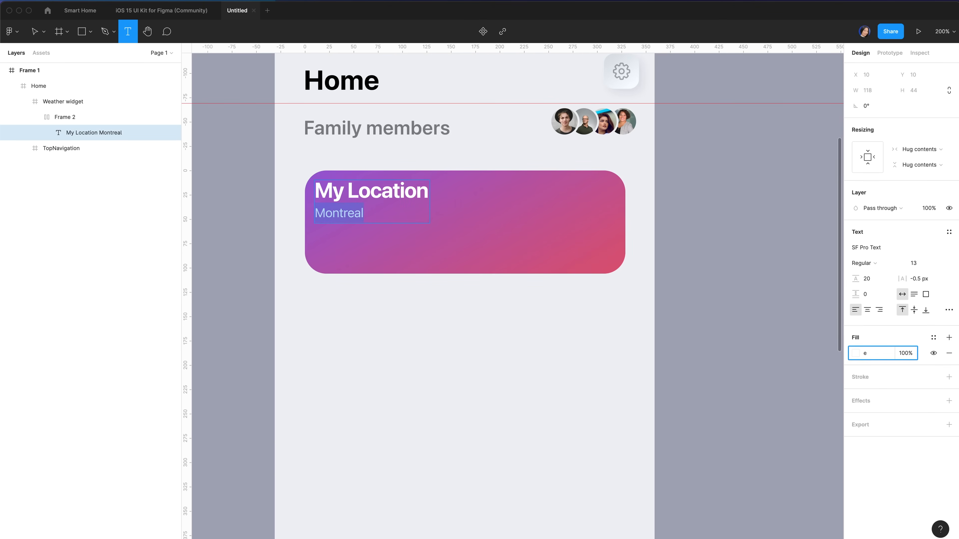
{"action": "type", "text": "beb"}
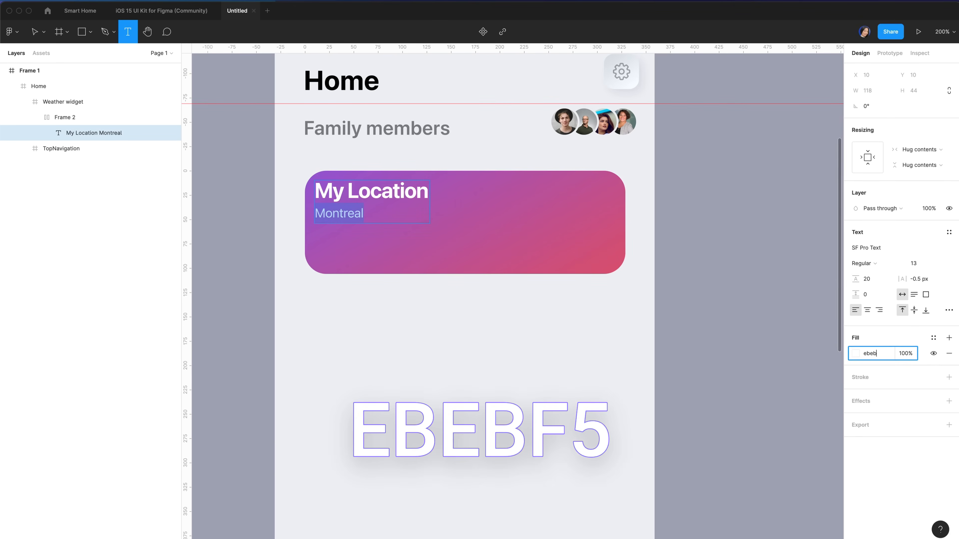
{"action": "type", "text": "f5"}
{"action": "key", "text": "Return"}
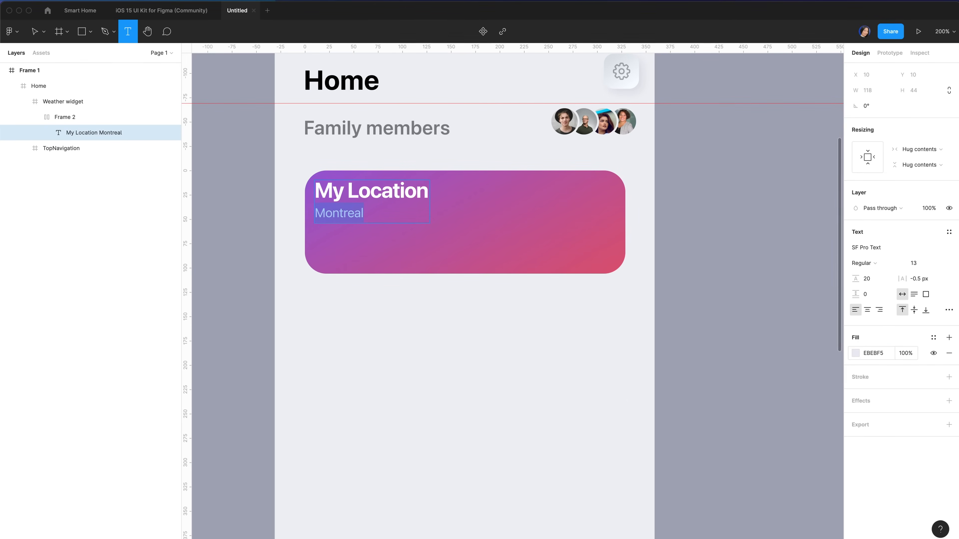
{"action": "left_click", "coordinate": [907, 353]}
Dim Montreal to 60% opacity and add a 194×38 frame below the text
{"action": "type", "text": "60"}
{"action": "key", "text": "Return"}
{"action": "key", "text": "f"}
{"action": "left_click_drag", "start_coordinate": [323, 230], "coordinate": [418, 265]}
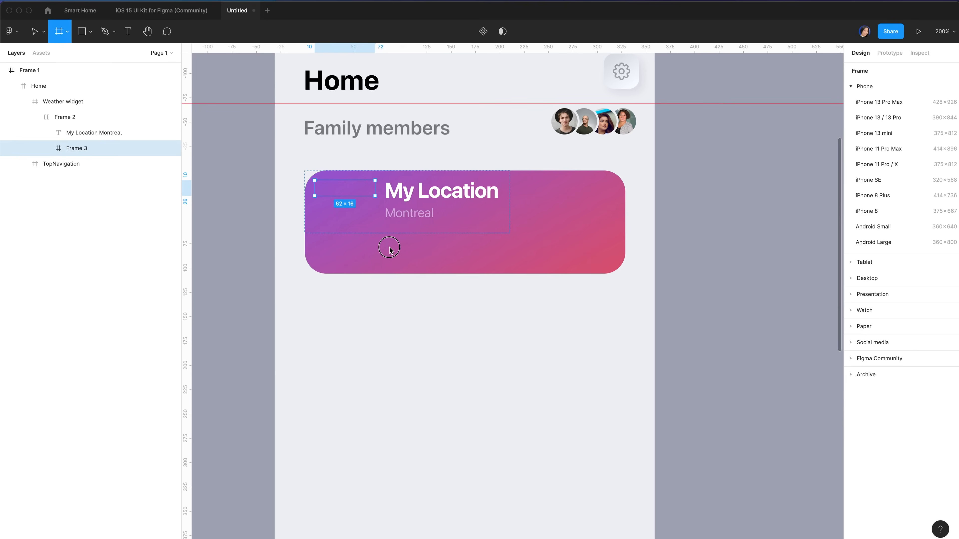
{"action": "left_click", "coordinate": [883, 107]}
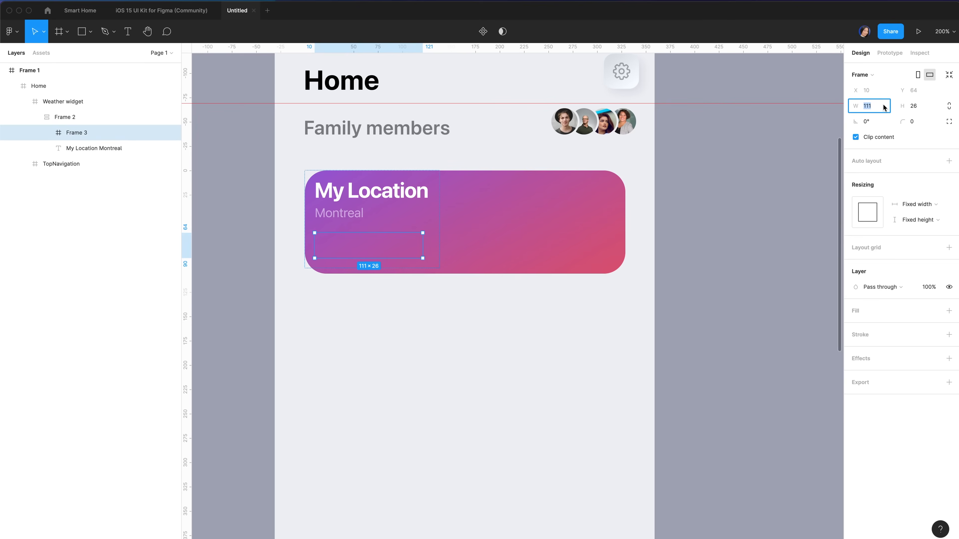
{"action": "type", "text": "194"}
{"action": "left_click", "coordinate": [922, 107]}
{"action": "type", "text": "38"}
{"action": "key", "text": "Return"}
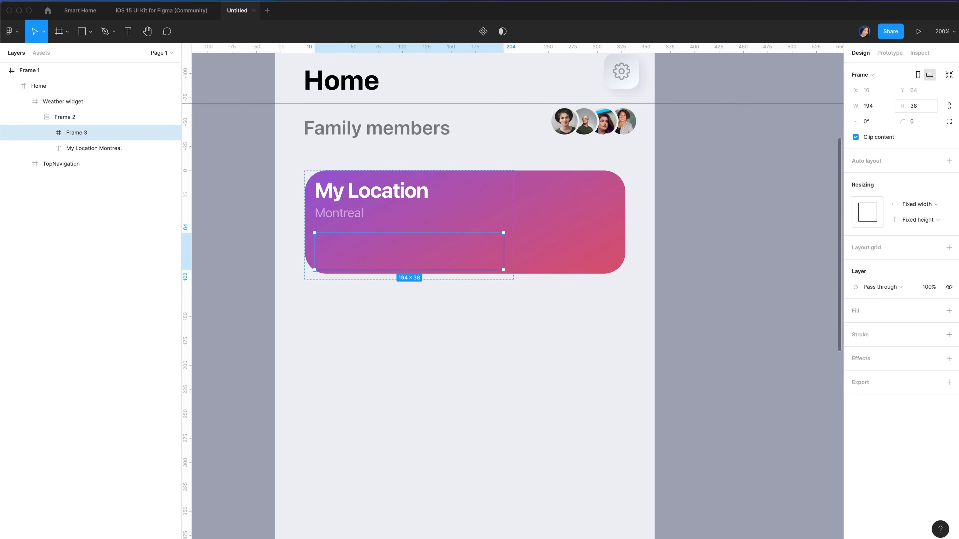
Draw an 18×18 icon frame inside the new 194×38 row
{"action": "key", "text": "f"}
{"action": "left_click_drag", "start_coordinate": [319, 239], "coordinate": [345, 255]}
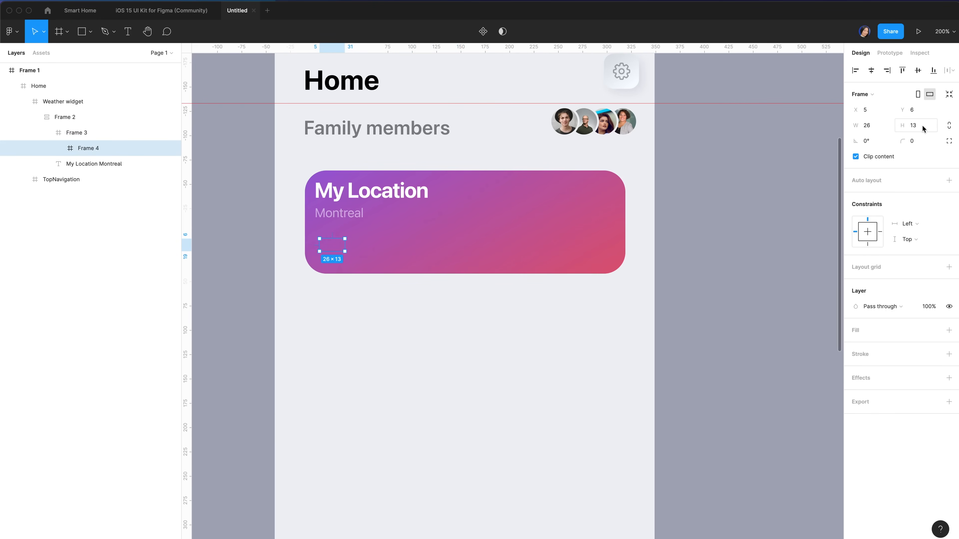
{"action": "type", "text": "18"}
{"action": "left_click", "coordinate": [872, 125]}
{"action": "type", "text": "18"}
{"action": "key", "text": "Return"}
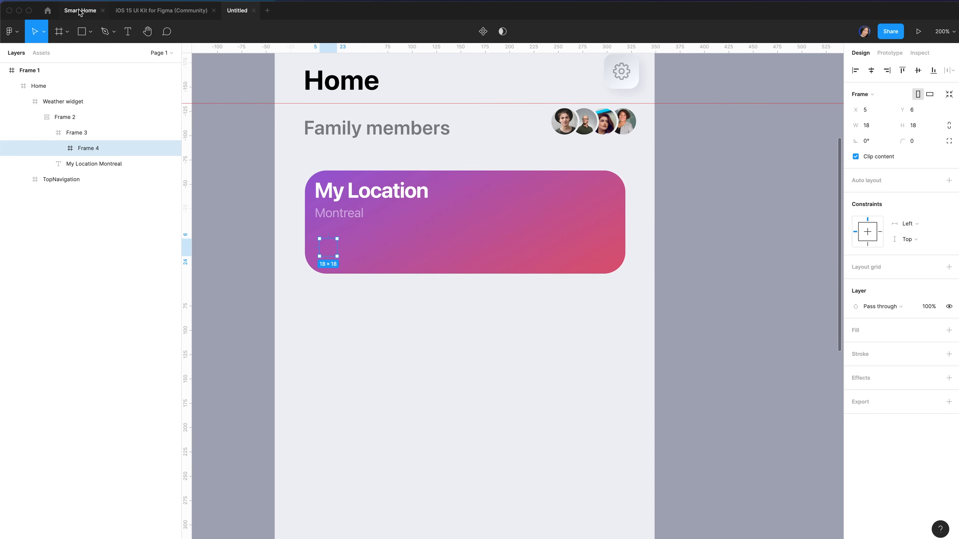
{"action": "mouse_move", "coordinate": [627, 533]}
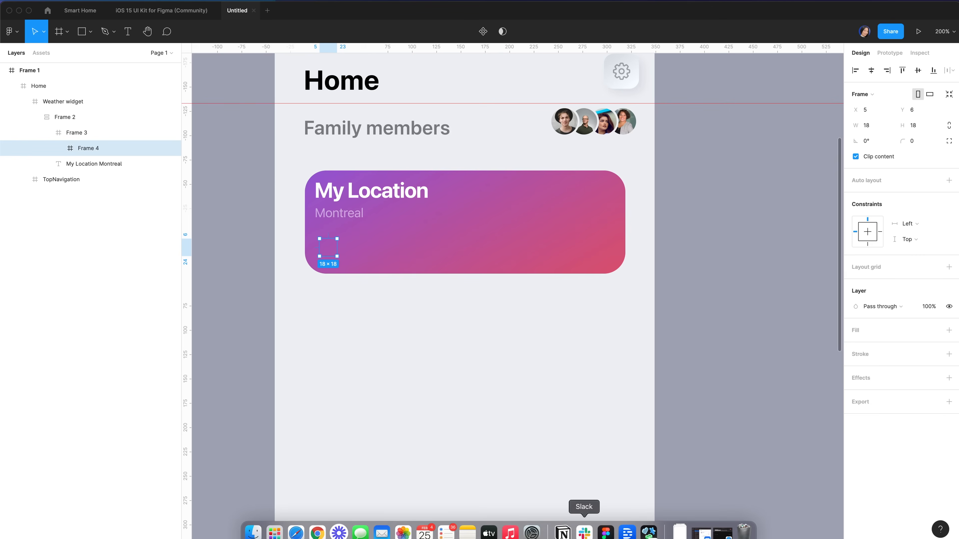
Search SF Symbols for 'warning' and copy the exclamationmark.triangle symbol
{"action": "left_click", "coordinate": [650, 534]}
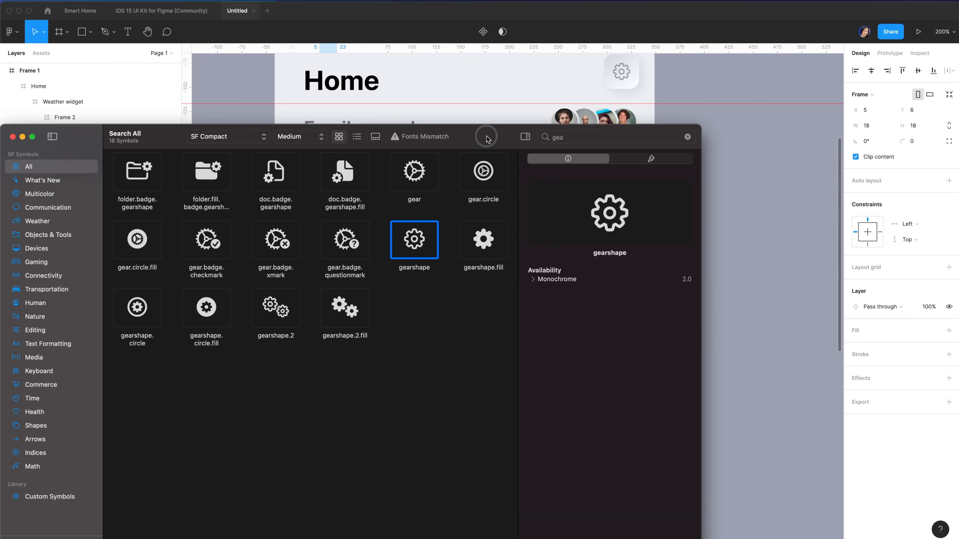
{"action": "left_click_drag", "start_coordinate": [491, 136], "coordinate": [490, 33]}
{"action": "left_click", "coordinate": [582, 35]}
{"action": "type", "text": "warning"}
{"action": "left_click", "coordinate": [415, 70]}
{"action": "key", "text": "super+c"}
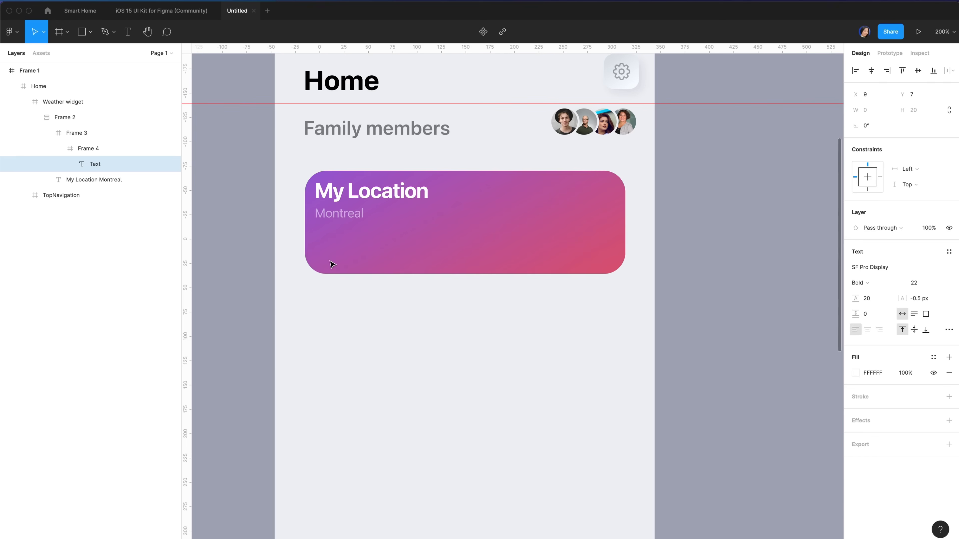
Paste the warning triangle into the icon frame at size 13, centred horizontally and vertically
{"action": "key", "text": "super+v"}
{"action": "left_click", "coordinate": [107, 145]}
{"action": "left_click", "coordinate": [106, 162]}
{"action": "left_click", "coordinate": [874, 71]}
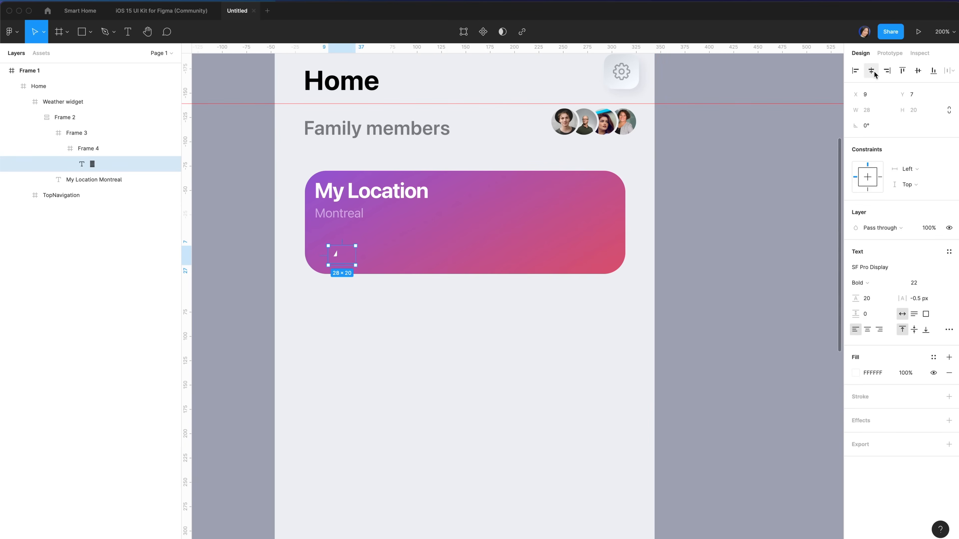
{"action": "left_click", "coordinate": [917, 71]}
{"action": "left_click", "coordinate": [921, 286]}
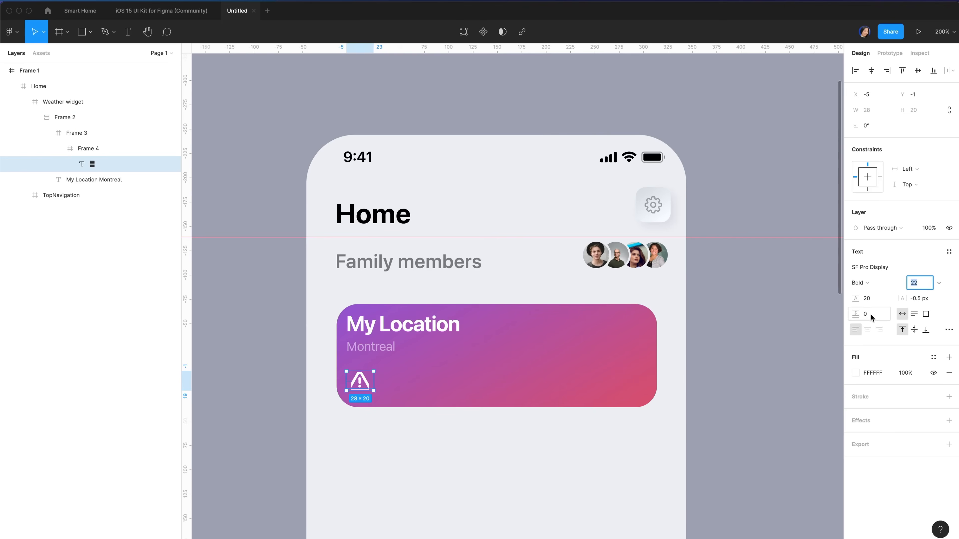
{"action": "type", "text": "13"}
{"action": "key", "text": "Return"}
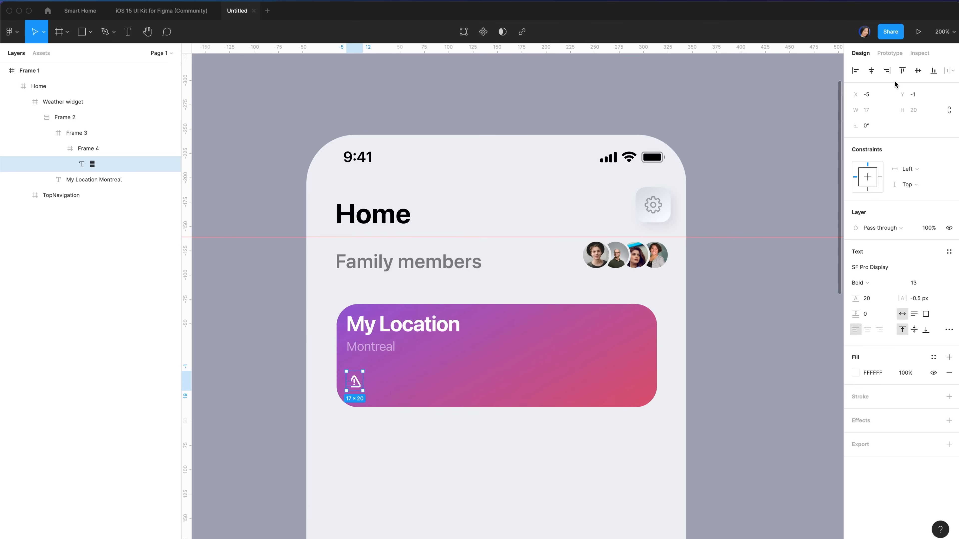
{"action": "left_click", "coordinate": [871, 71]}
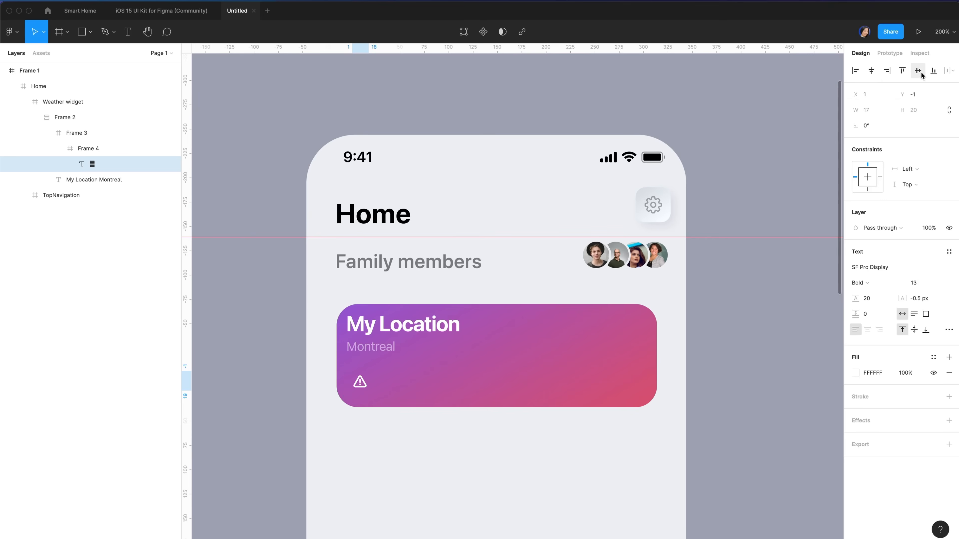
{"action": "left_click", "coordinate": [76, 132]}
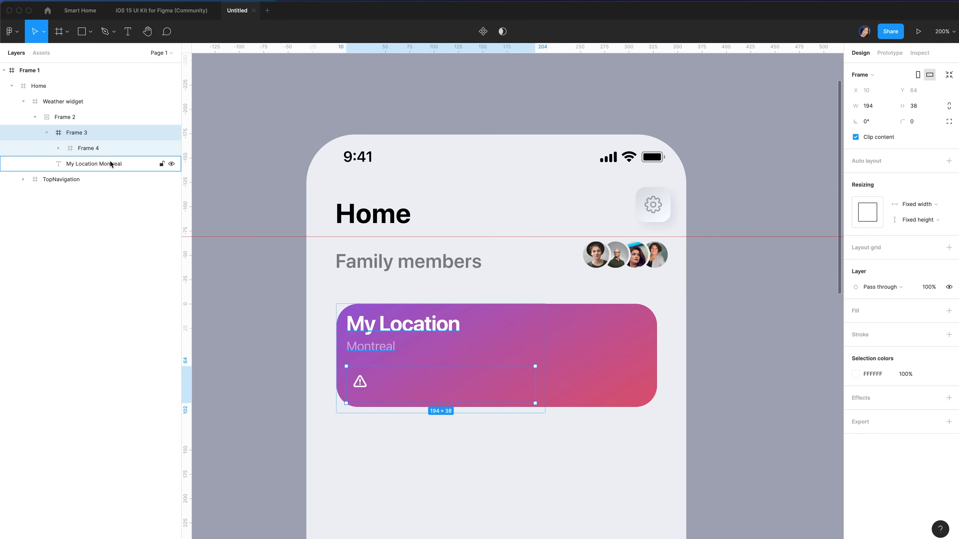
Add a 'Partly Cloudy' text label to Frame 3
{"action": "key", "text": "t"}
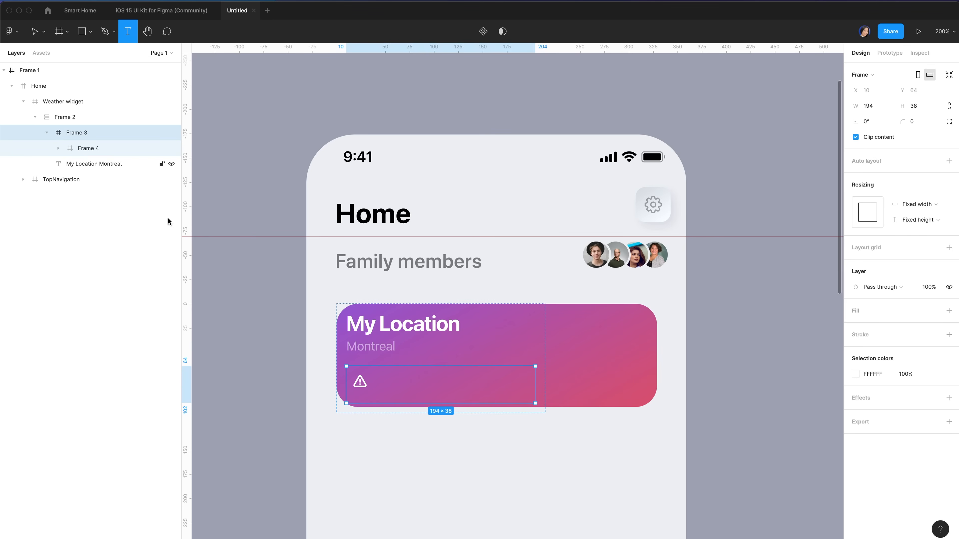
{"action": "left_click", "coordinate": [361, 396]}
{"action": "type", "text": "Partly Clou"}
Give Frame 2 auto layout padding of 16 left and 7 top and bottom
{"action": "left_click", "coordinate": [887, 237]}
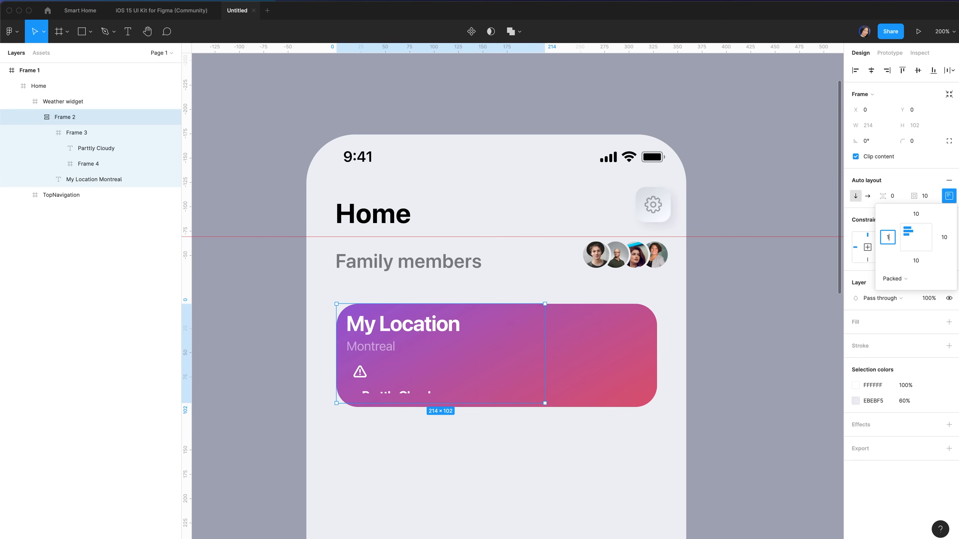
{"action": "type", "text": "16"}
{"action": "left_click", "coordinate": [918, 215]}
{"action": "type", "text": "7"}
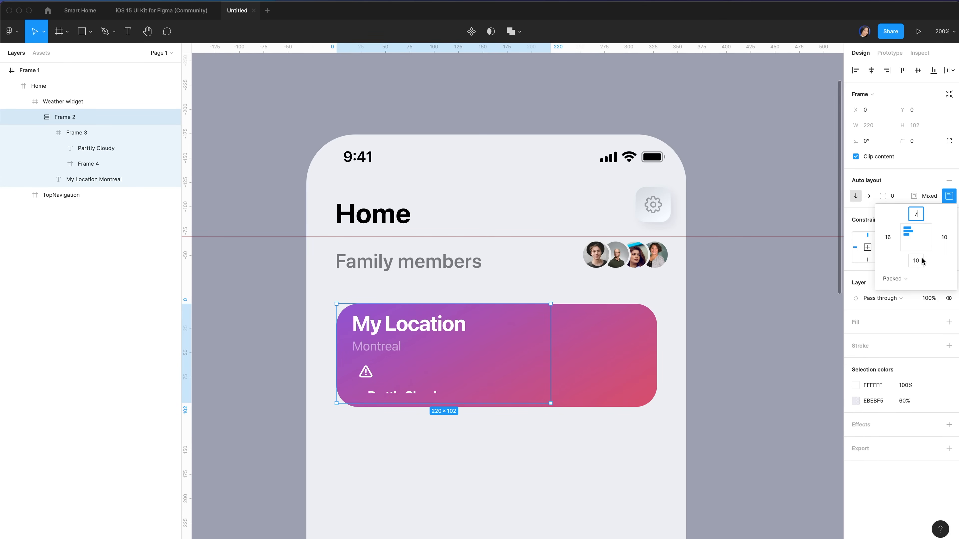
{"action": "left_click", "coordinate": [918, 265]}
{"action": "type", "text": "7"}
{"action": "key", "text": "Return"}
{"action": "left_click", "coordinate": [885, 470]}
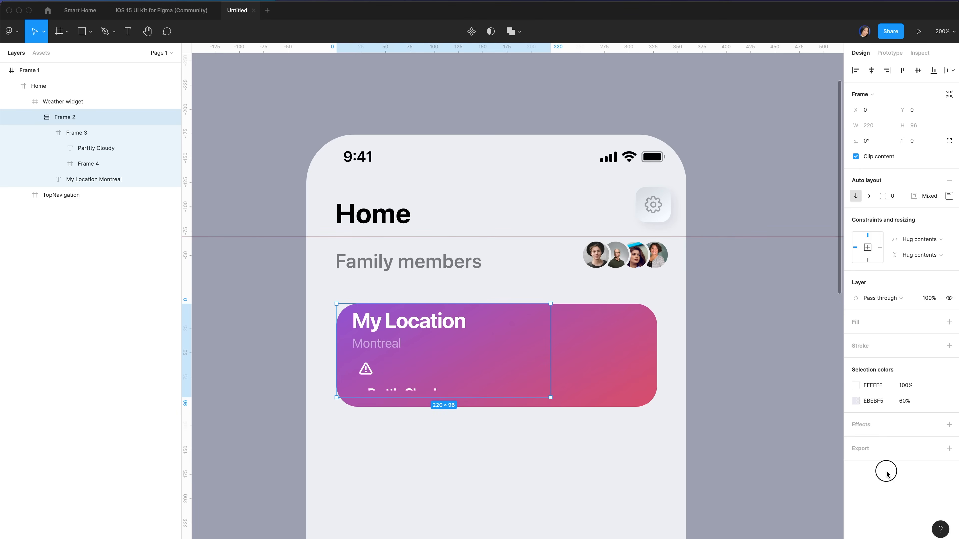
Set the location block's vertical resizing to Fixed
{"action": "left_click", "coordinate": [941, 255]}
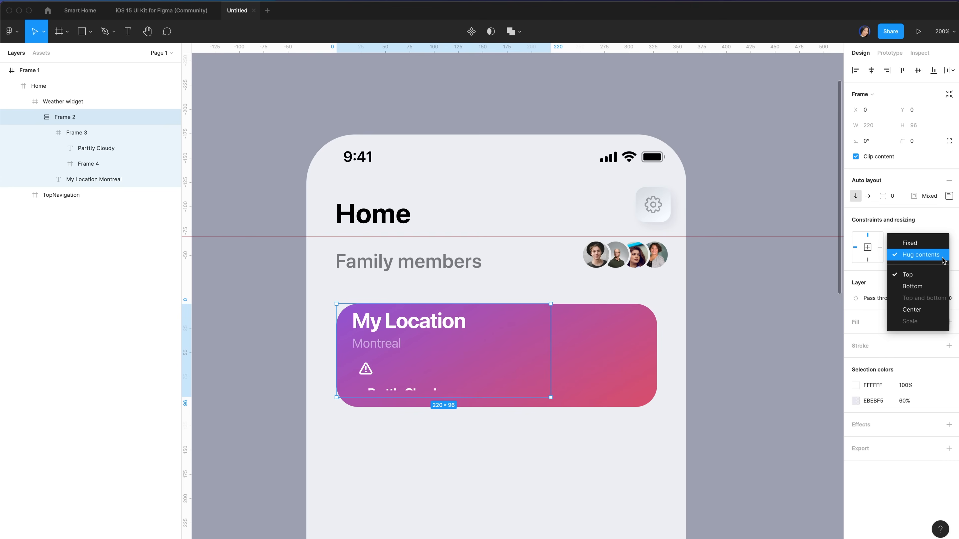
{"action": "left_click", "coordinate": [926, 243]}
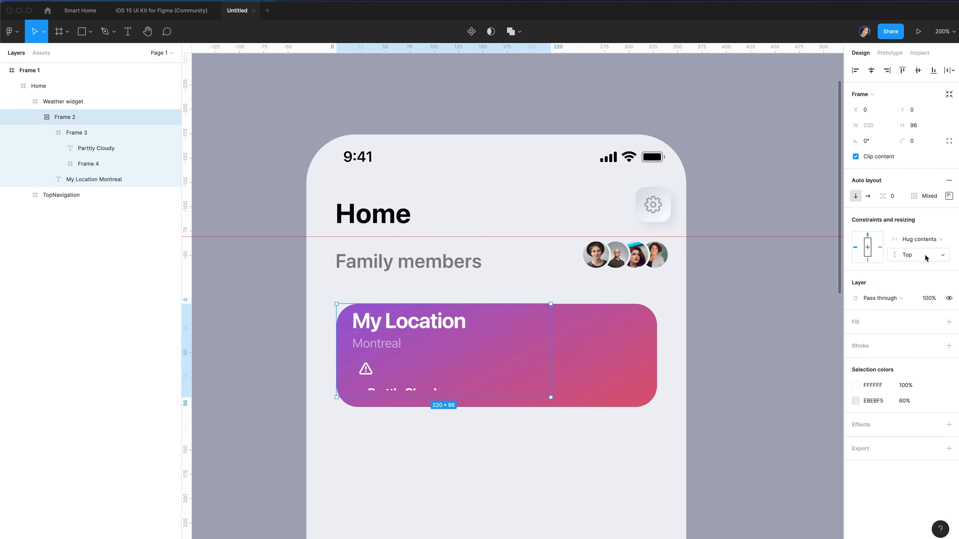
{"action": "left_click", "coordinate": [929, 258]}
{"action": "left_click", "coordinate": [928, 243]}
{"action": "left_click", "coordinate": [90, 133]}
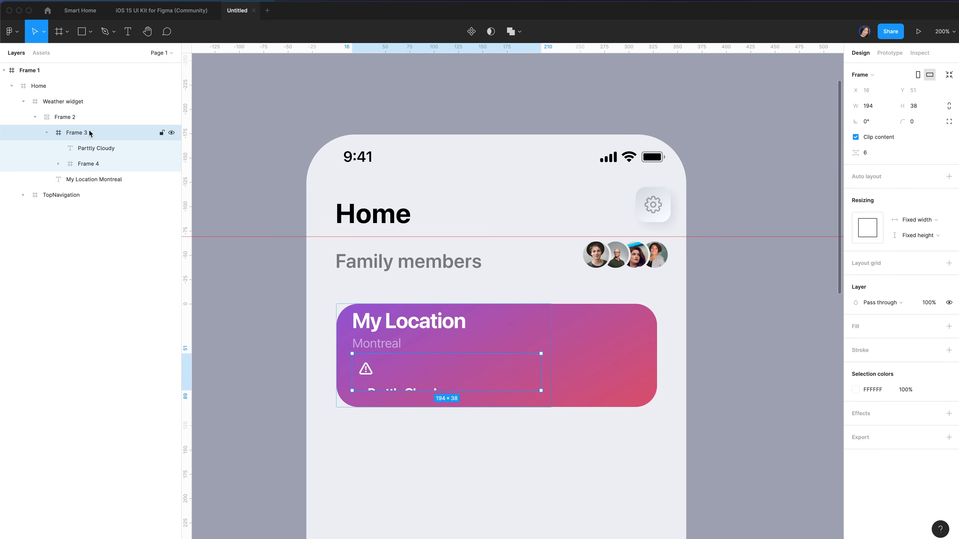
{"action": "left_click", "coordinate": [855, 136]}
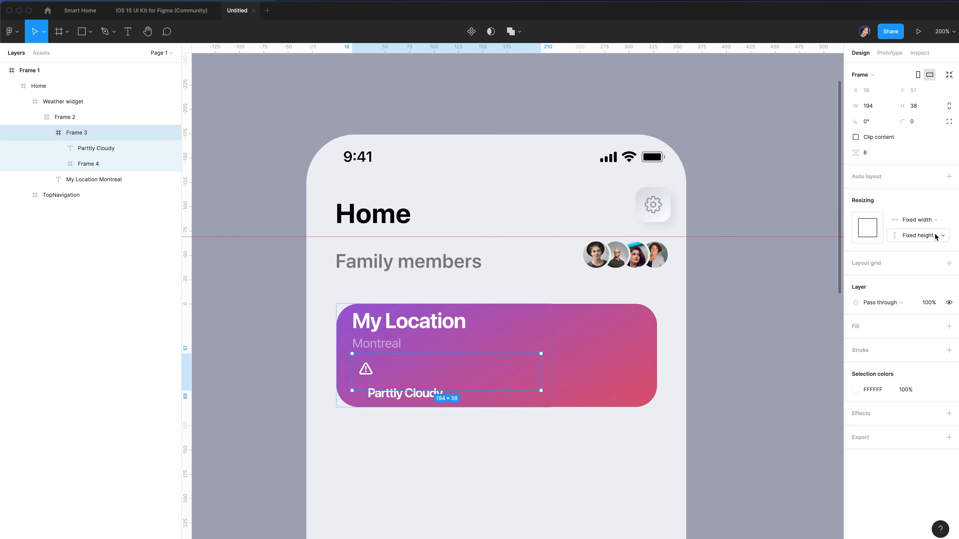
{"action": "left_click", "coordinate": [935, 235]}
{"action": "left_click", "coordinate": [927, 247]}
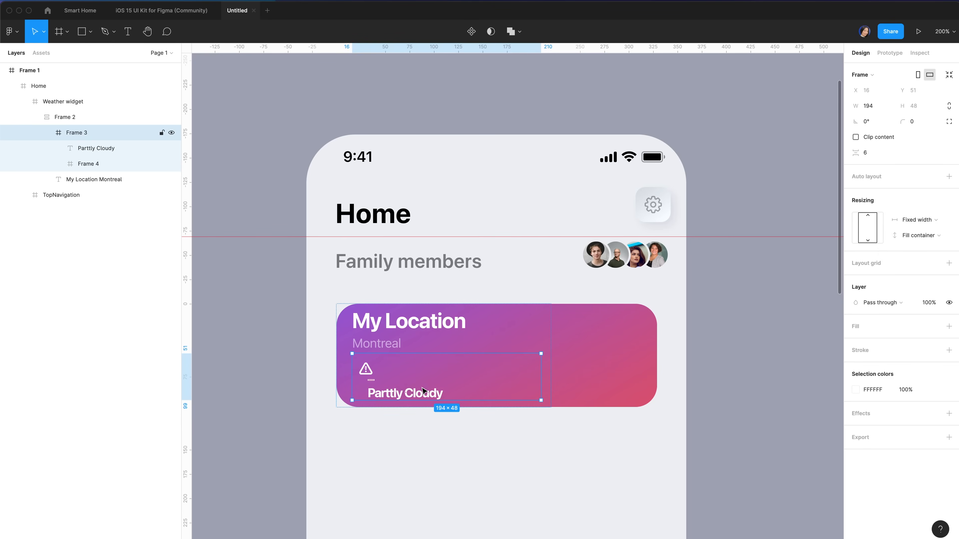
{"action": "double_click", "coordinate": [431, 395]}
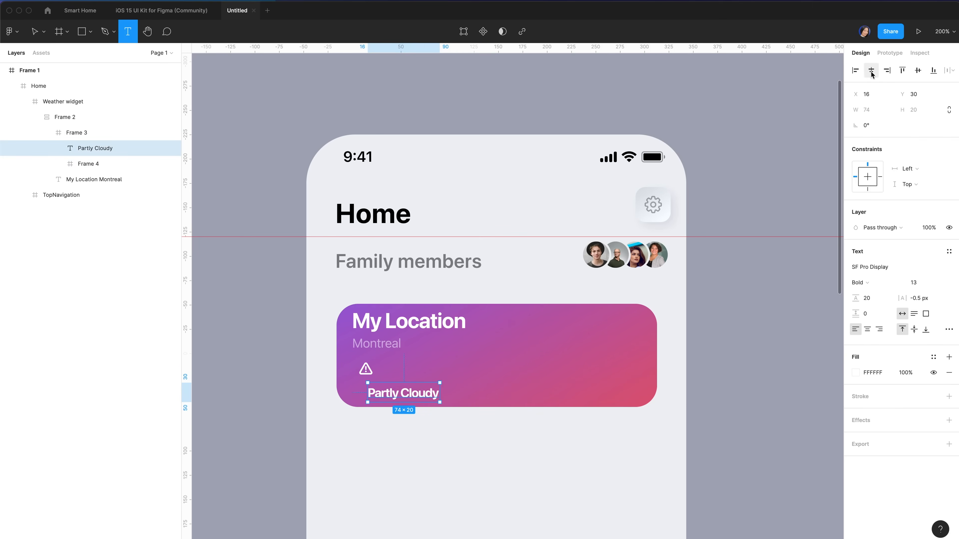
Left-align the label and the icon frame, renaming the icon frame Warning
{"action": "left_click", "coordinate": [855, 71]}
{"action": "left_click", "coordinate": [85, 163]}
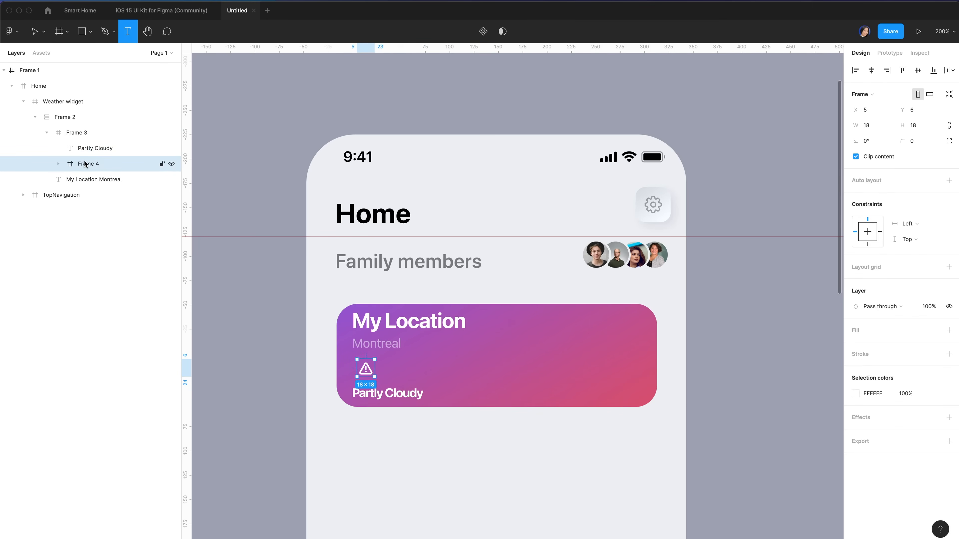
{"action": "double_click", "coordinate": [87, 164]}
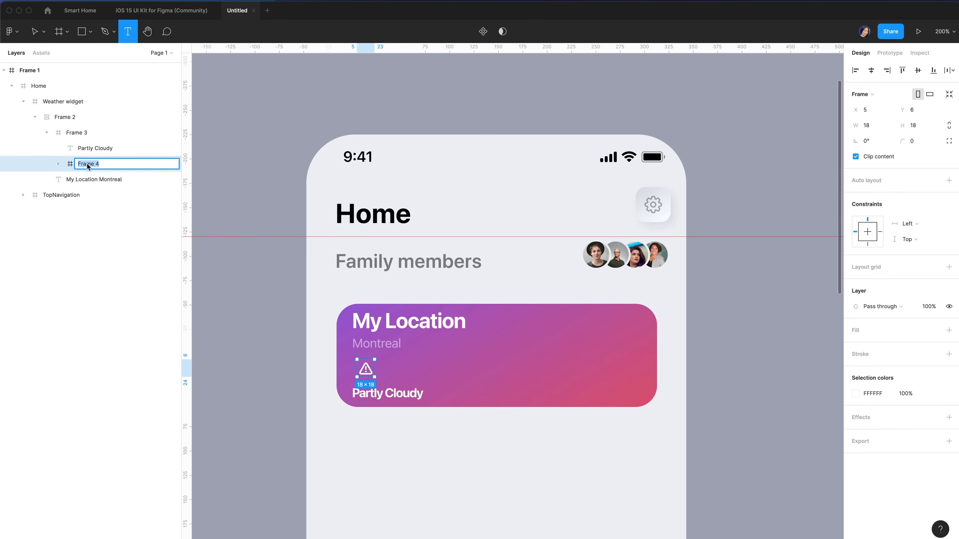
{"action": "type", "text": "Warning"}
{"action": "key", "text": "Return"}
{"action": "left_click", "coordinate": [855, 71]}
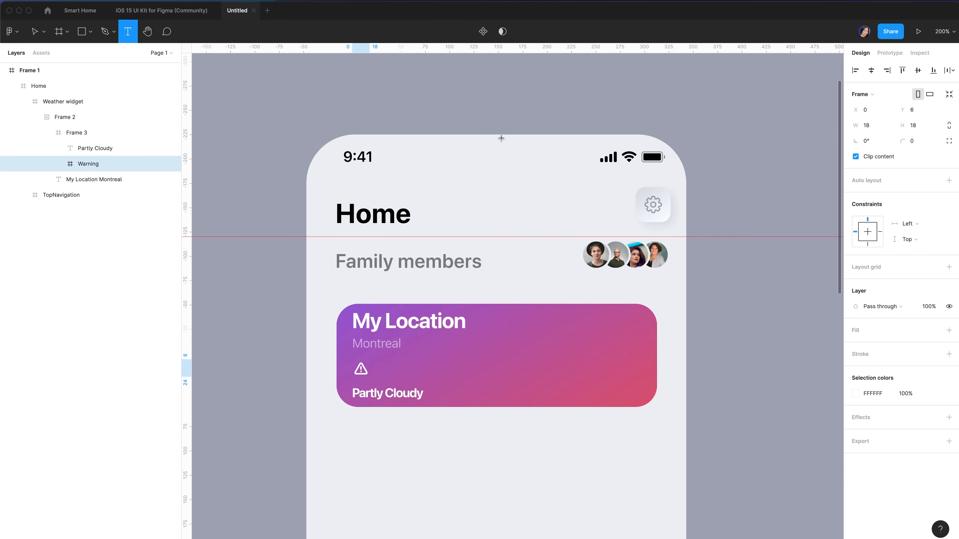
Set Partly Cloudy to SF Pro Text Regular with EBEBF5 fill at 60% opacity
{"action": "left_click", "coordinate": [95, 148]}
{"action": "left_click", "coordinate": [951, 271]}
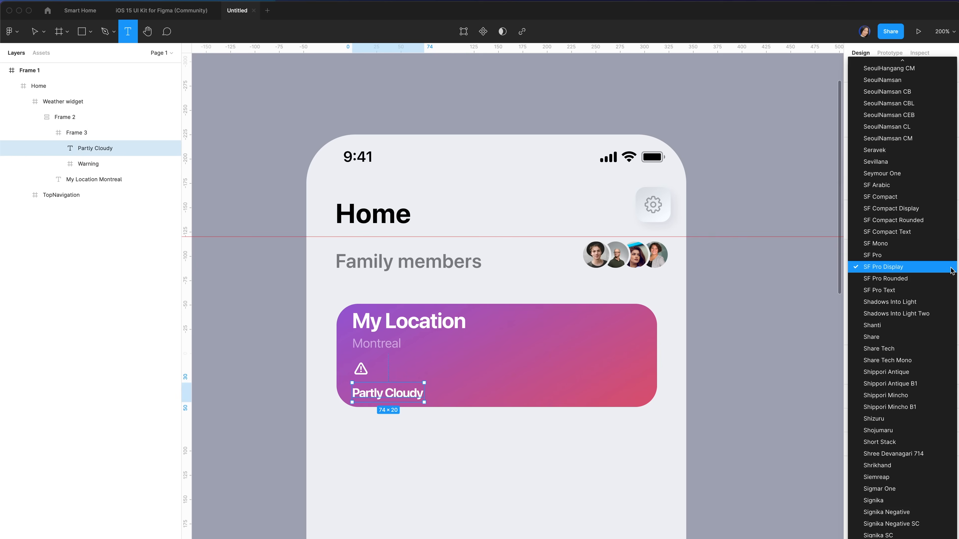
{"action": "left_click", "coordinate": [909, 291]}
{"action": "left_click", "coordinate": [873, 374]}
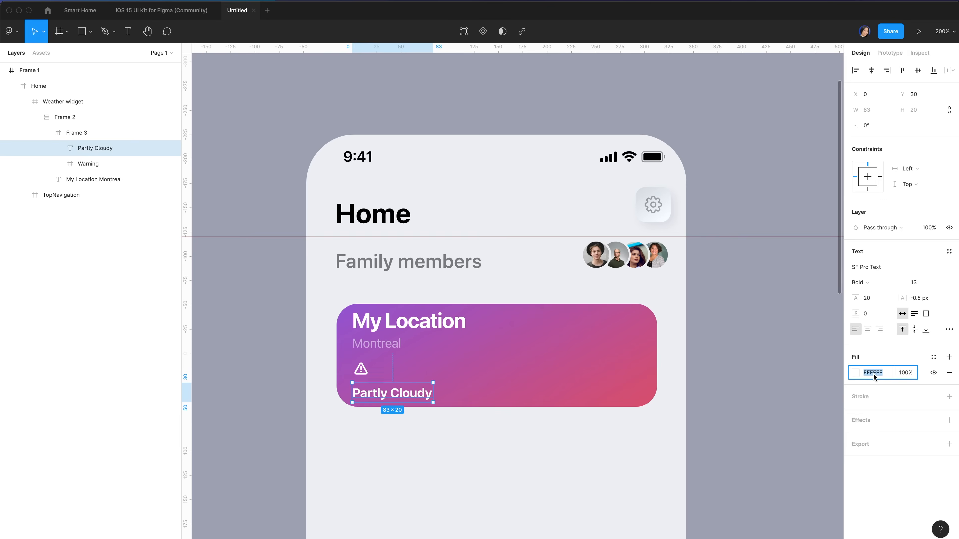
{"action": "type", "text": "eb"}
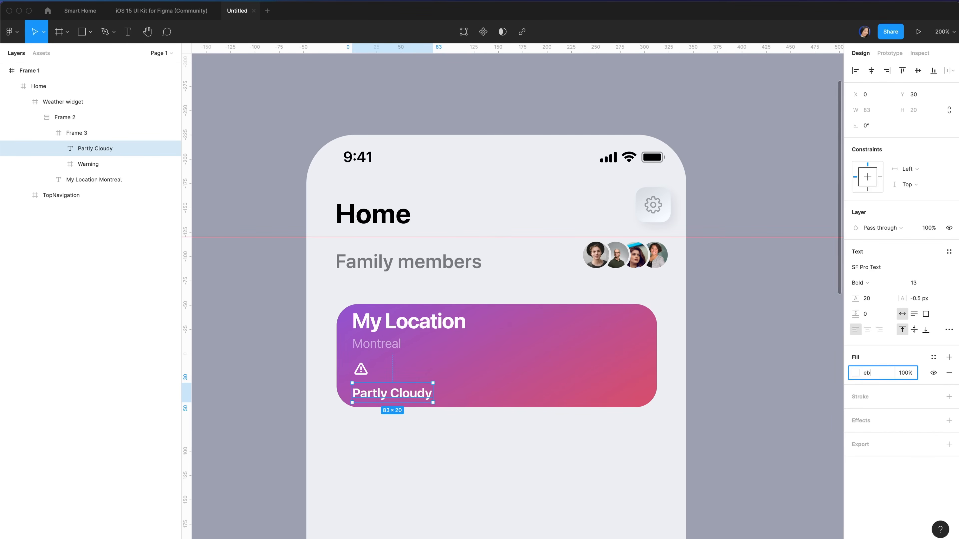
{"action": "type", "text": "eb"}
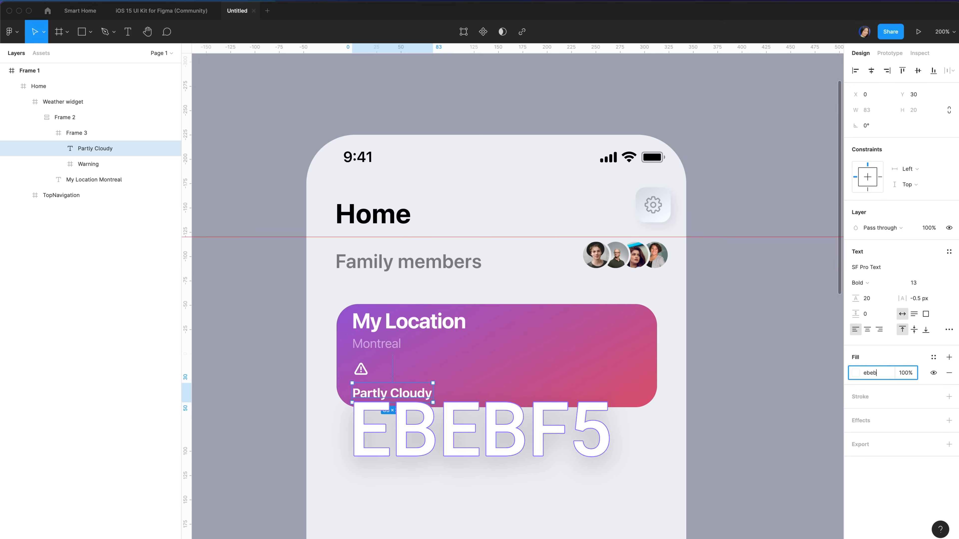
{"action": "type", "text": "f5"}
{"action": "key", "text": "Return"}
{"action": "left_click", "coordinate": [905, 373]}
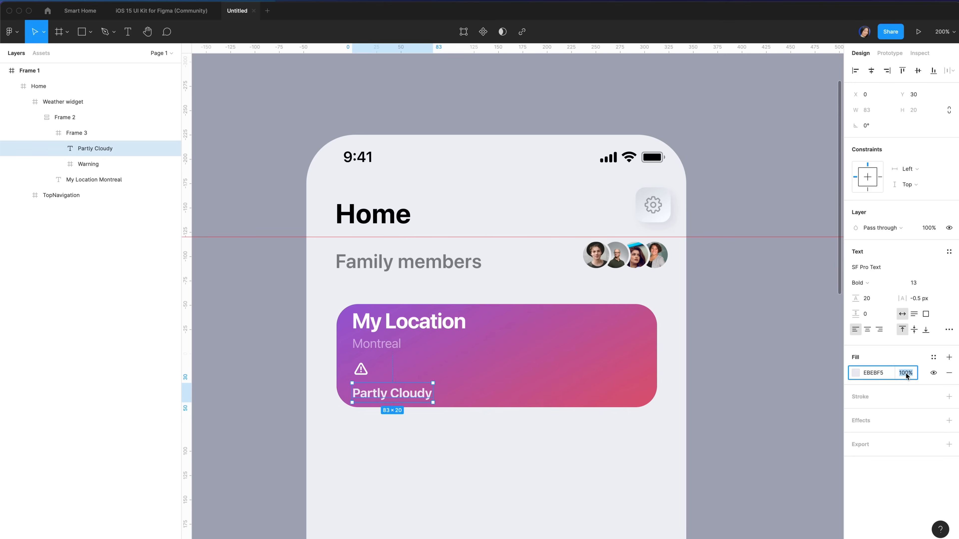
{"action": "type", "text": "60"}
{"action": "key", "text": "Return"}
{"action": "left_click", "coordinate": [861, 282]}
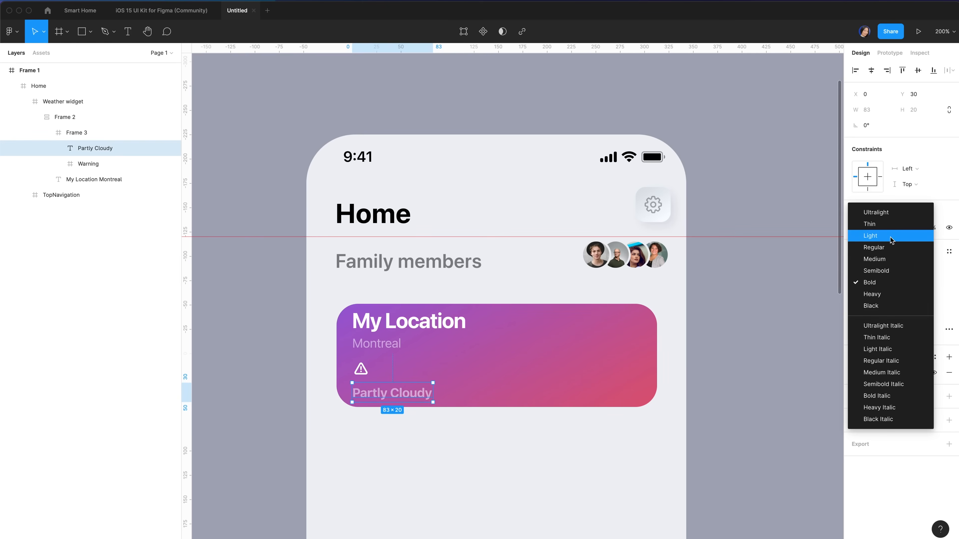
{"action": "left_click", "coordinate": [893, 247]}
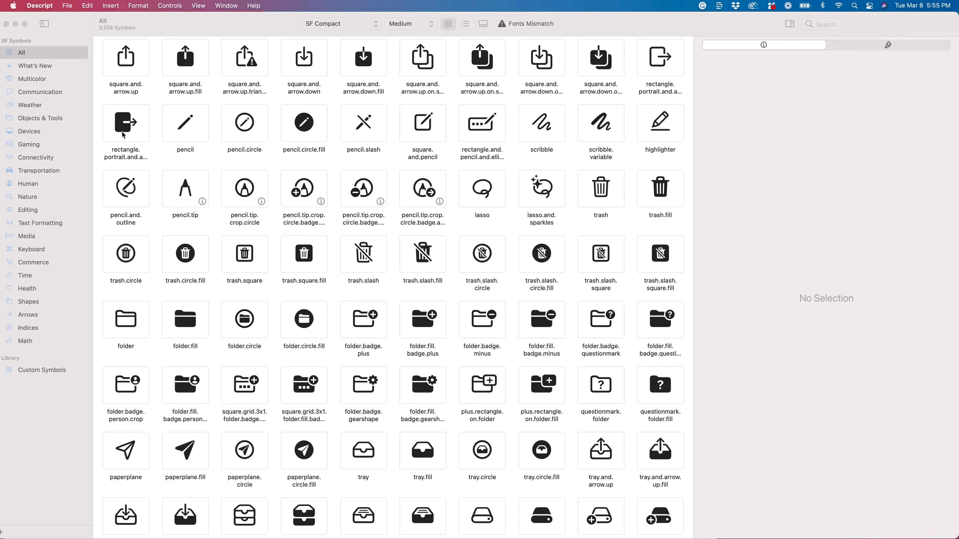
Pick the cloud.sun.fill symbol from the Weather category in SF Symbols
{"action": "left_click", "coordinate": [30, 108]}
{"action": "left_click", "coordinate": [29, 106]}
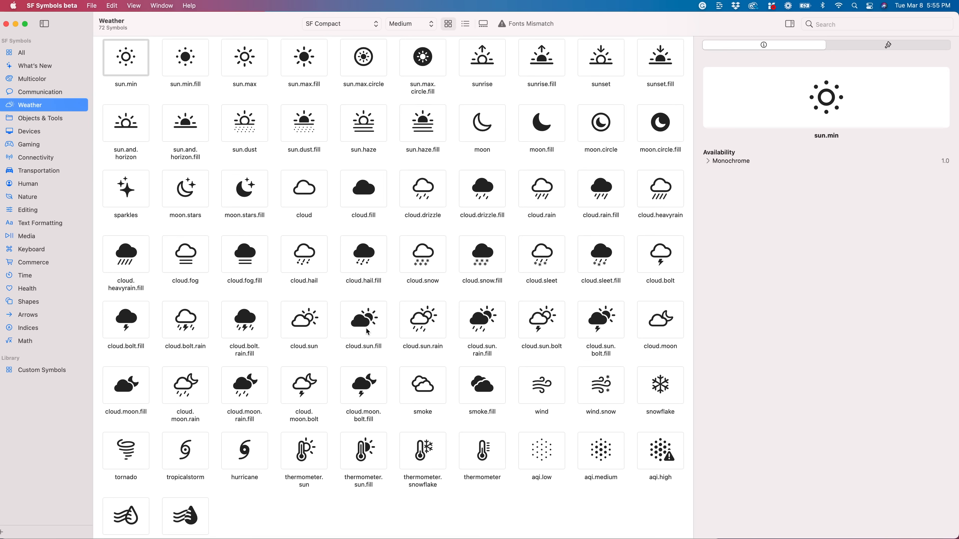
{"action": "left_click", "coordinate": [363, 327]}
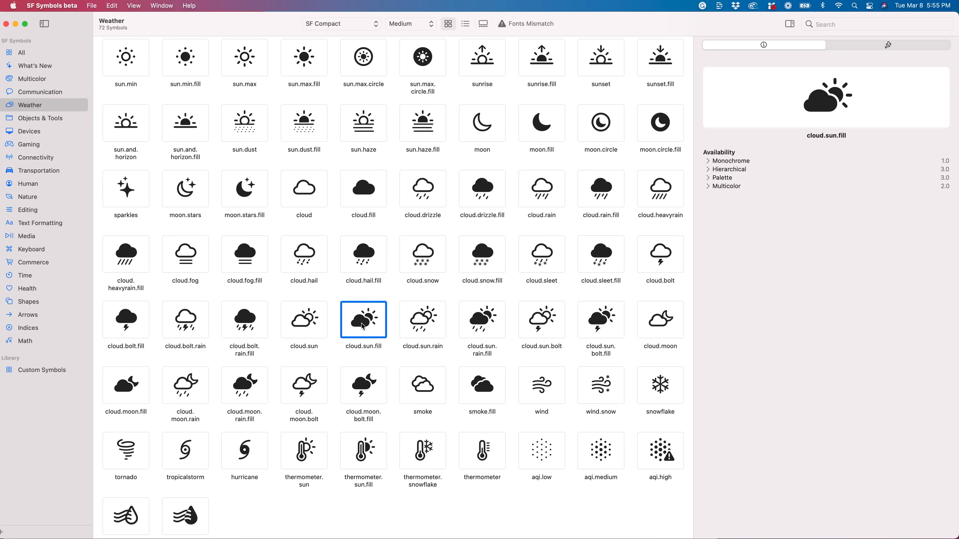
Paste the cloud.sun symbol at the start of the Partly Cloudy label
{"action": "key", "text": "t"}
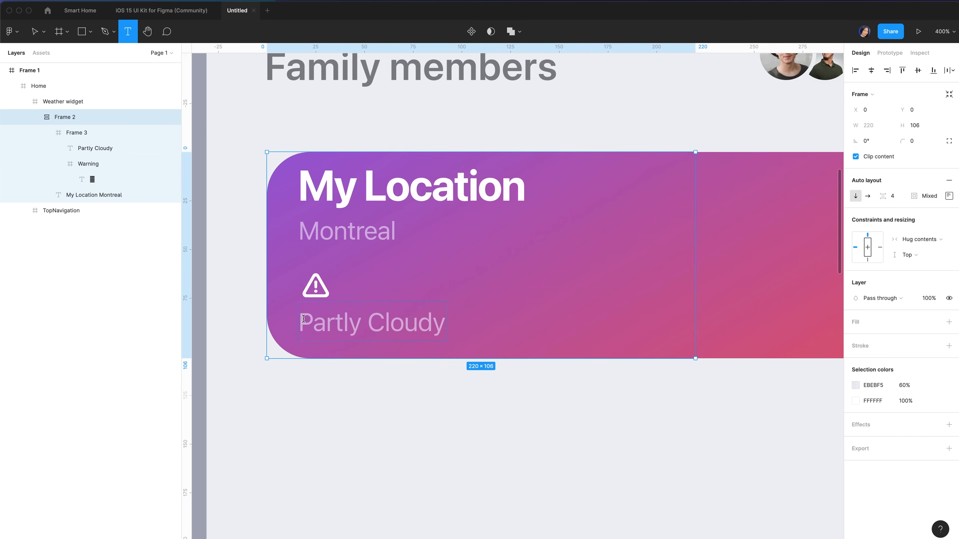
{"action": "left_click", "coordinate": [303, 319]}
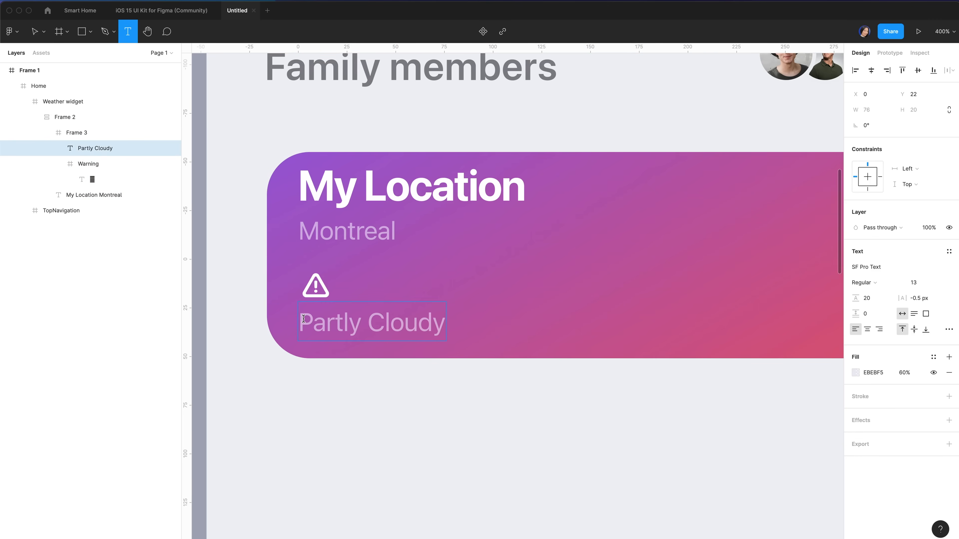
{"action": "key", "text": "super+v"}
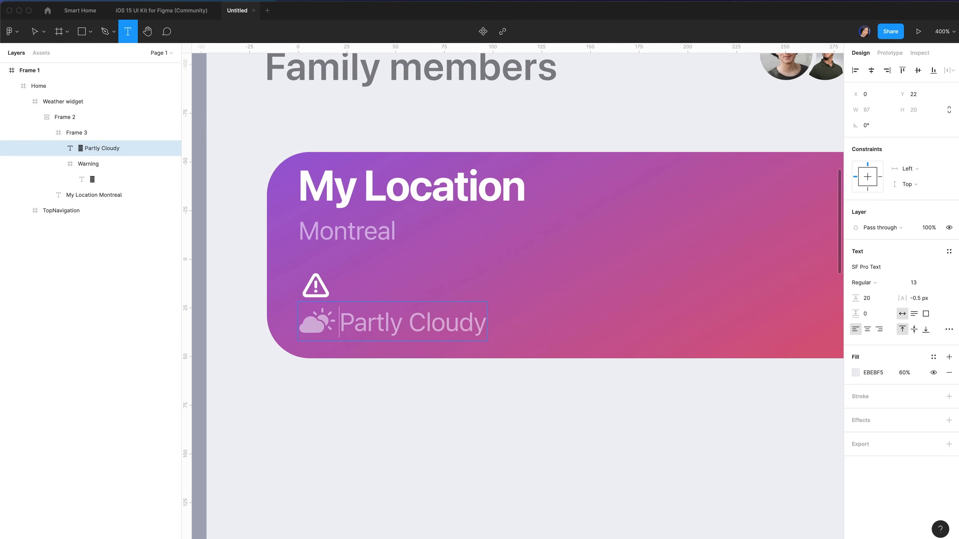
Colour the symbol solid white FFFFFF at 100% opacity and hide the Warning icon
{"action": "left_click_drag", "start_coordinate": [335, 319], "coordinate": [305, 318]}
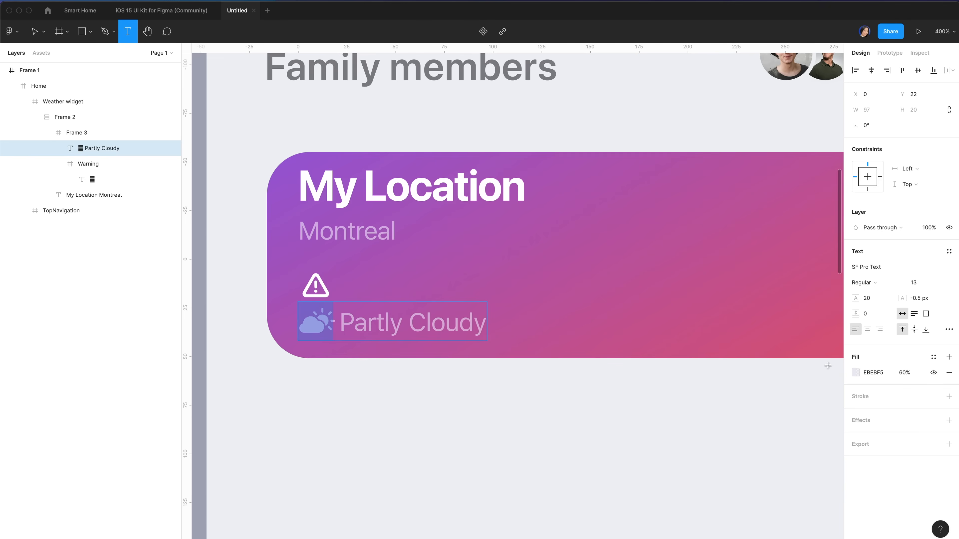
{"action": "left_click", "coordinate": [857, 372]}
{"action": "left_click_drag", "start_coordinate": [745, 349], "coordinate": [721, 307]}
{"action": "left_click", "coordinate": [829, 448]}
{"action": "left_click", "coordinate": [835, 297]}
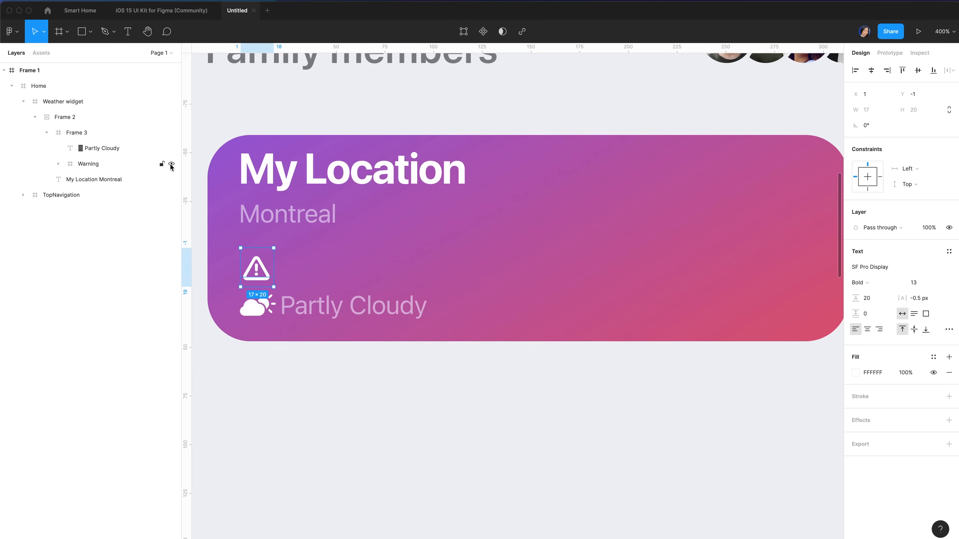
{"action": "left_click", "coordinate": [171, 164]}
{"action": "left_click", "coordinate": [101, 117]}
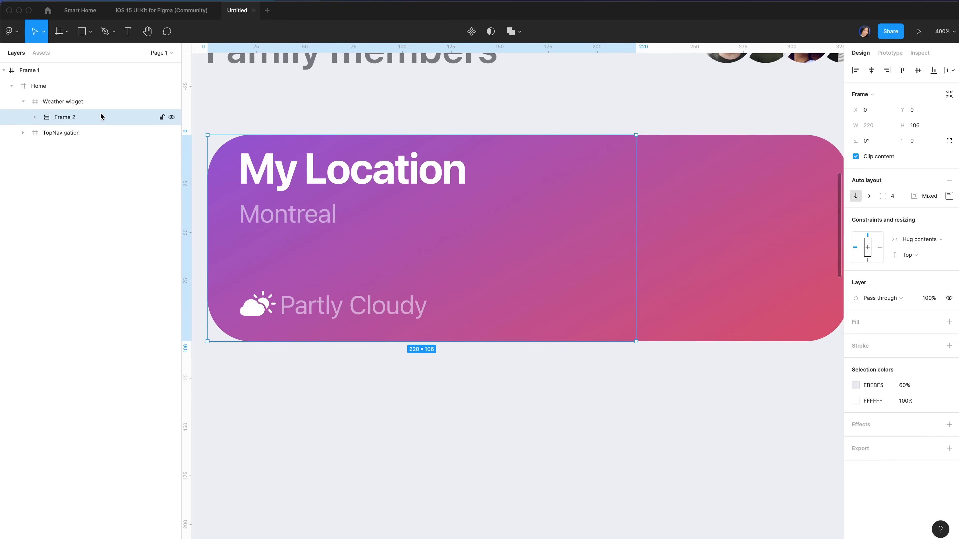
Create a 120×103 frame aligned to the widget's right edge
{"action": "key", "text": "f"}
{"action": "left_click", "coordinate": [873, 125]}
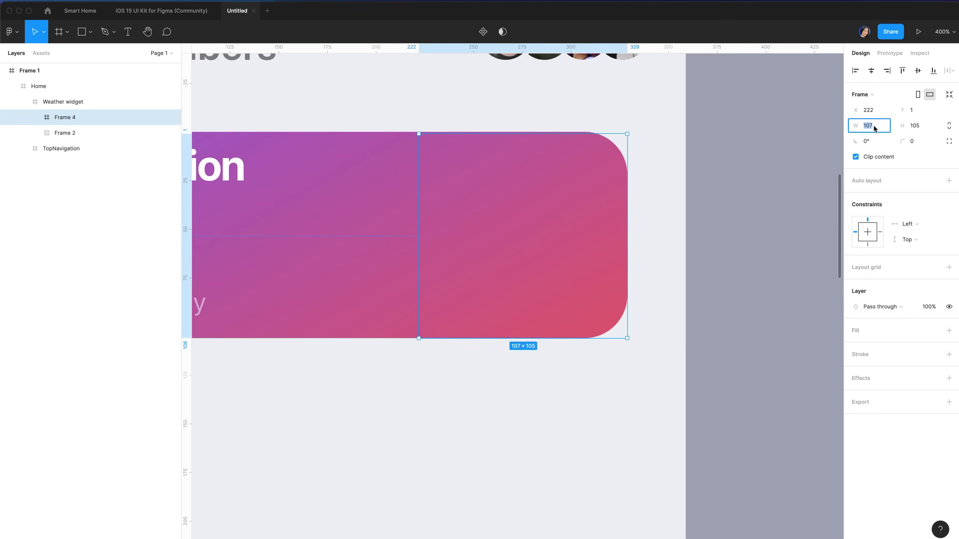
{"action": "type", "text": "120"}
{"action": "key", "text": "Return"}
{"action": "type", "text": "103"}
{"action": "key", "text": "Return"}
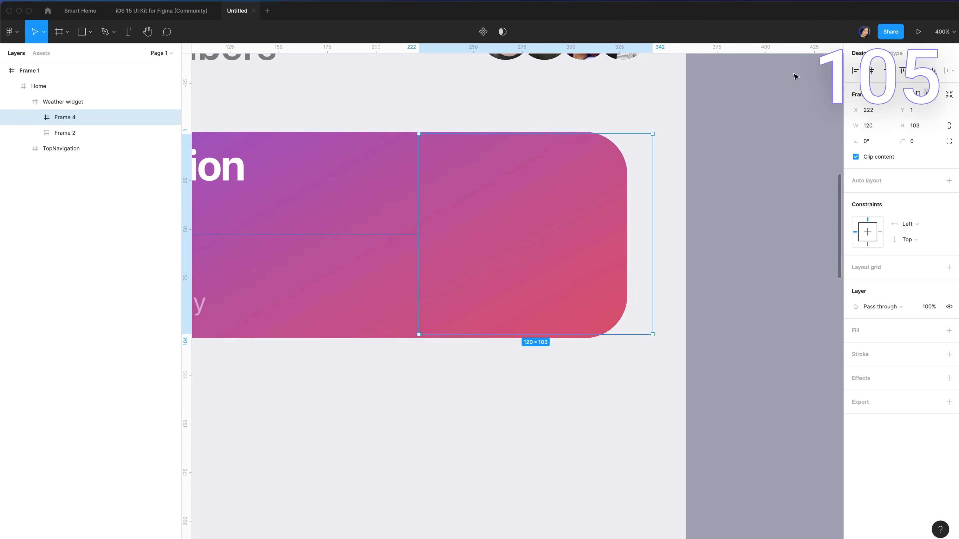
{"action": "left_click", "coordinate": [890, 72]}
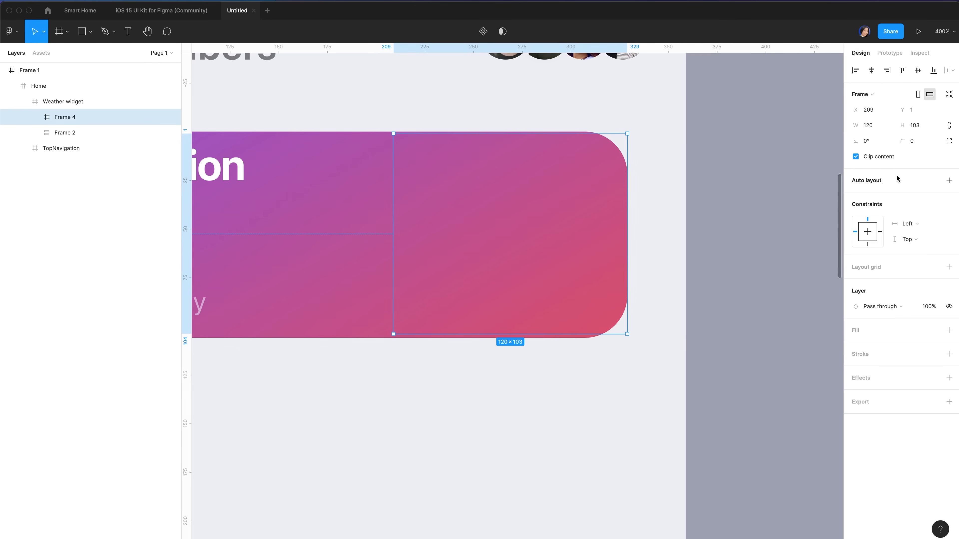
Give the new frame auto layout with 16 px left and right padding
{"action": "left_click", "coordinate": [949, 180]}
{"action": "left_click", "coordinate": [948, 196]}
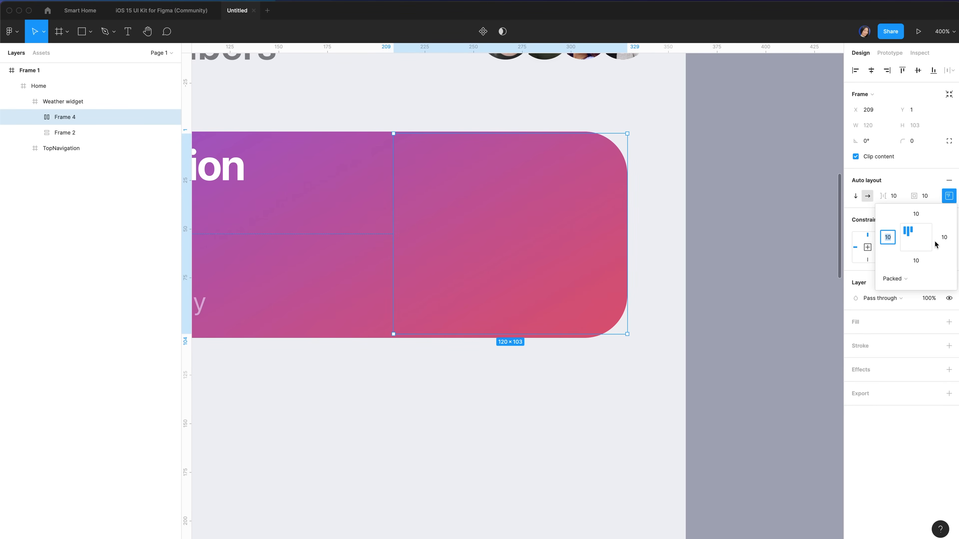
{"action": "type", "text": "16"}
{"action": "left_click", "coordinate": [946, 243]}
{"action": "type", "text": "16"}
{"action": "key", "text": "Return"}
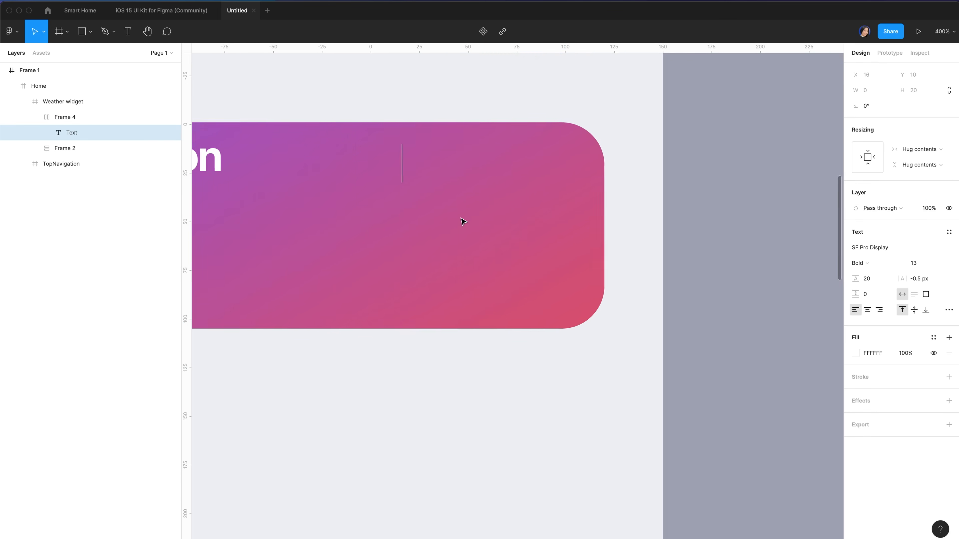
Enter -10° in Frame 4's text layer and style it 48 px Light
{"action": "scroll", "coordinate": [463, 222], "scroll_direction": "right", "scroll_amount": 1}
{"action": "scroll", "coordinate": [463, 222], "scroll_direction": "up", "scroll_amount": 1}
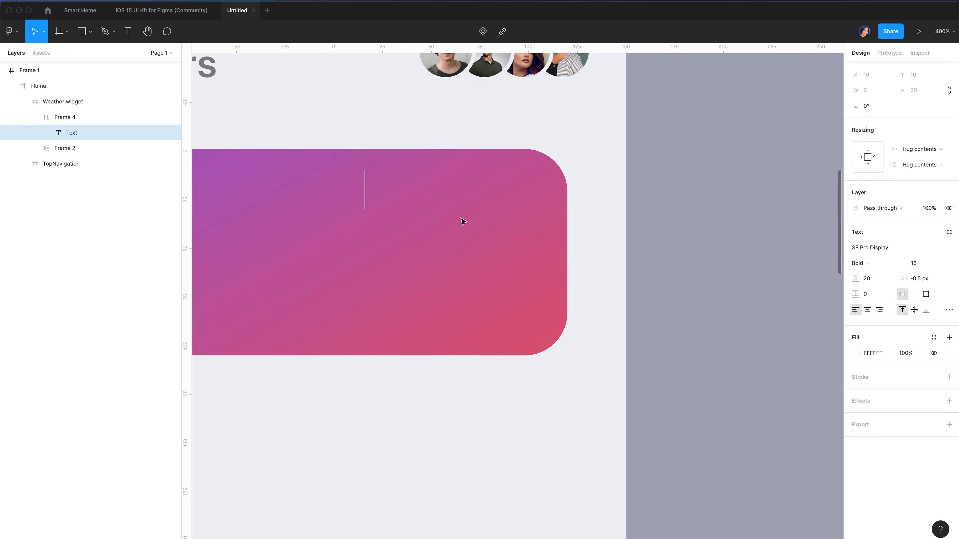
{"action": "type", "text": "-10°"}
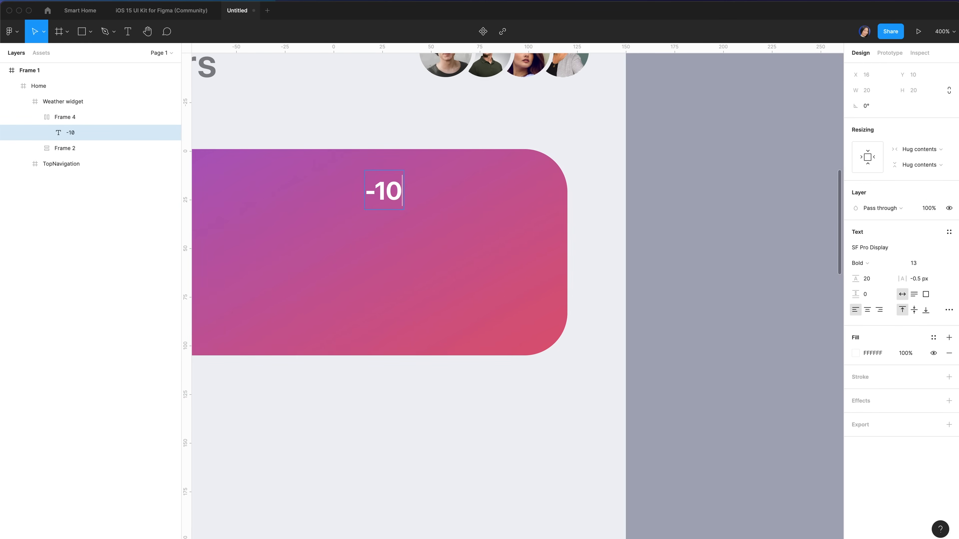
{"action": "key", "text": "Escape"}
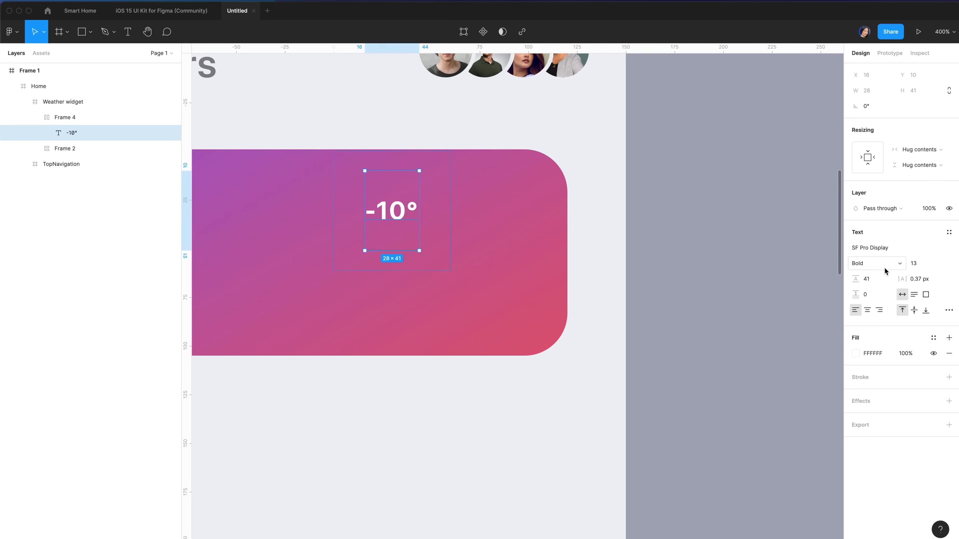
{"action": "left_click", "coordinate": [939, 267]}
{"action": "left_click", "coordinate": [933, 322]}
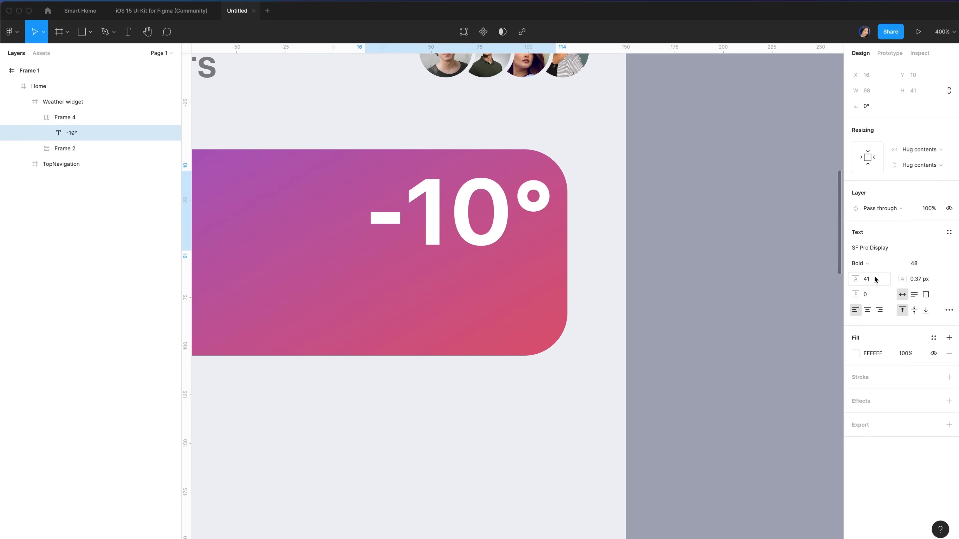
{"action": "left_click", "coordinate": [874, 264]}
{"action": "left_click", "coordinate": [885, 218]}
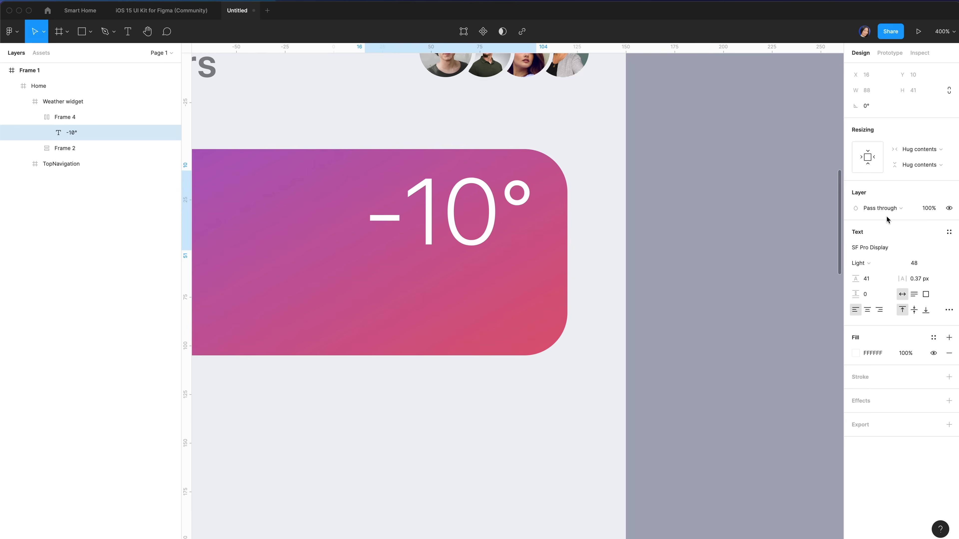
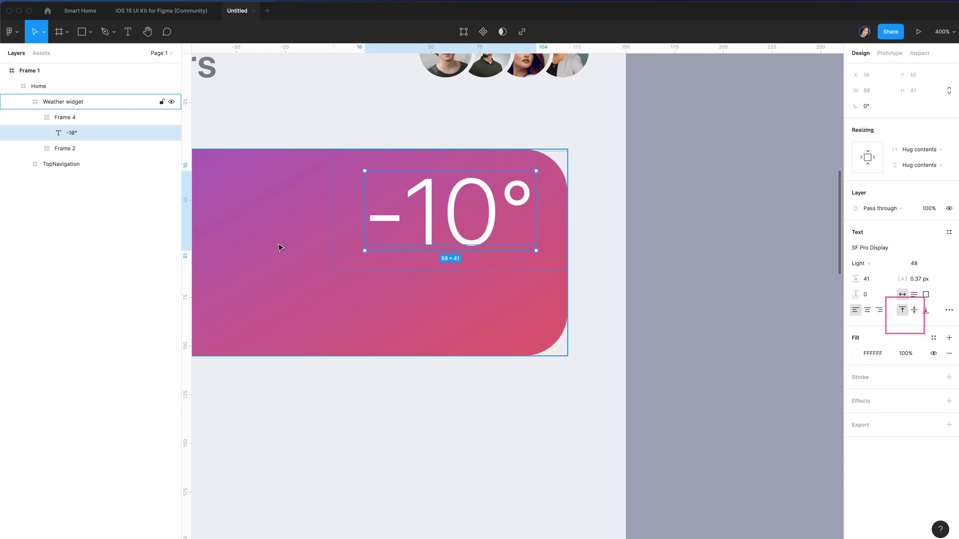
Place a copy of the Partly Cloudy line under -10° in Frame 4
{"action": "left_click", "coordinate": [111, 123]}
{"action": "left_click", "coordinate": [95, 137]}
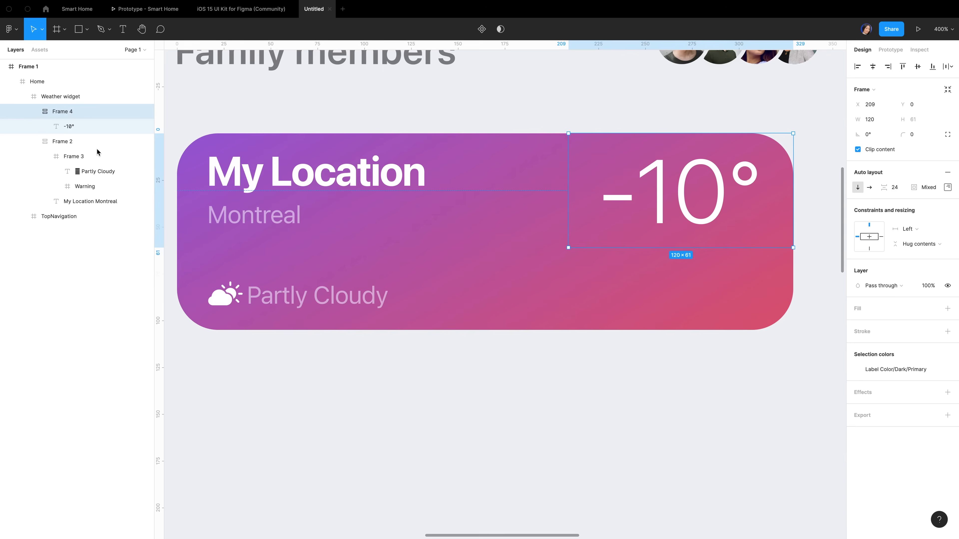
{"action": "left_click", "coordinate": [114, 171]}
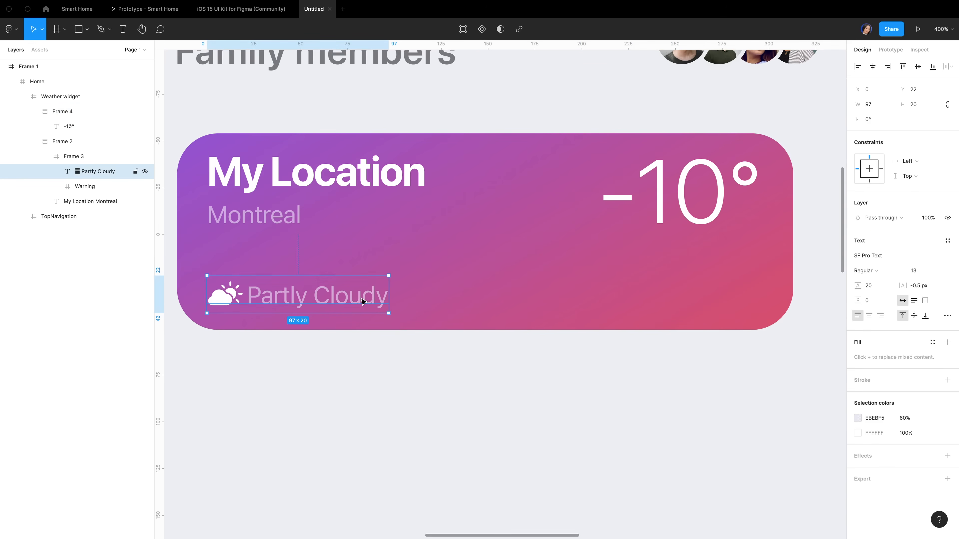
{"action": "left_click", "coordinate": [675, 190]}
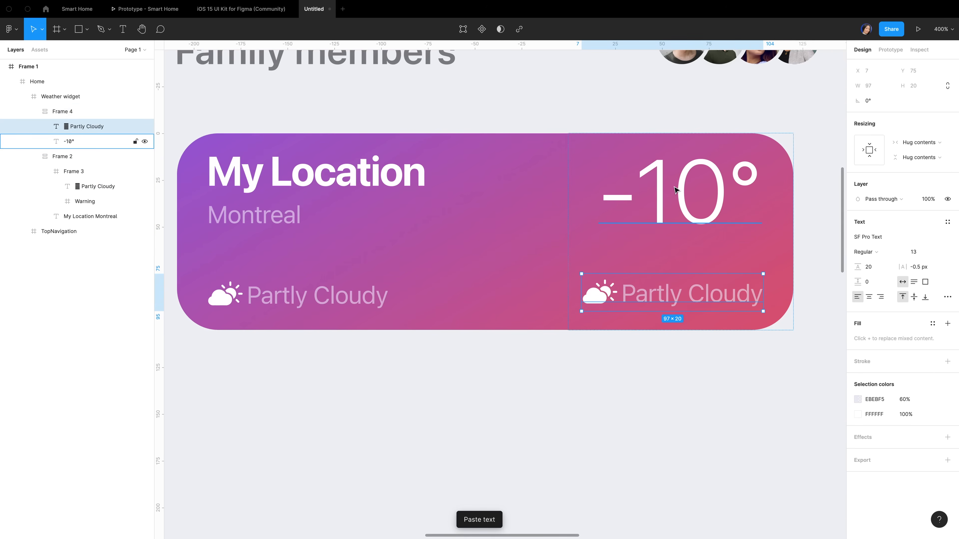
{"action": "left_click", "coordinate": [98, 186]}
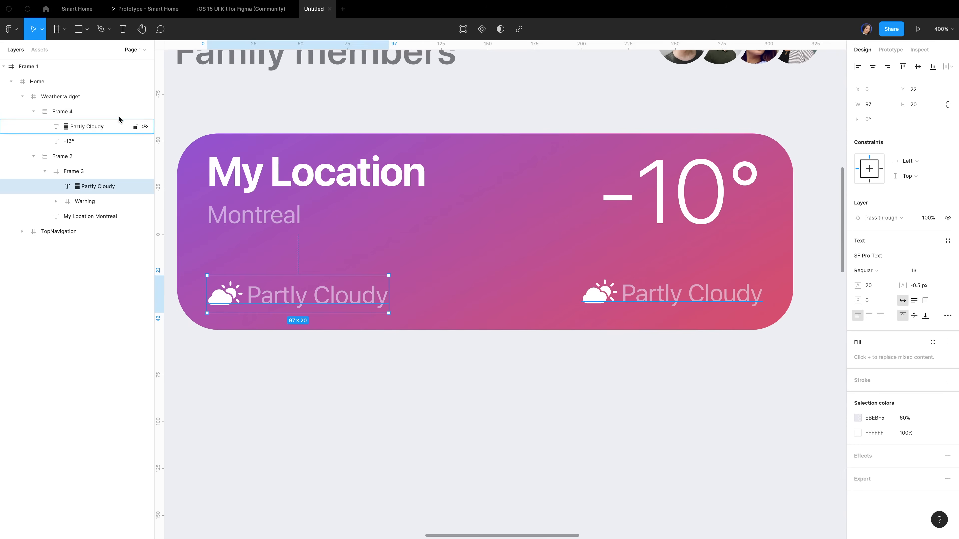
Set Frame 4's padding and vertical sizing, and pin it to the Right constraint
{"action": "left_click", "coordinate": [106, 115]}
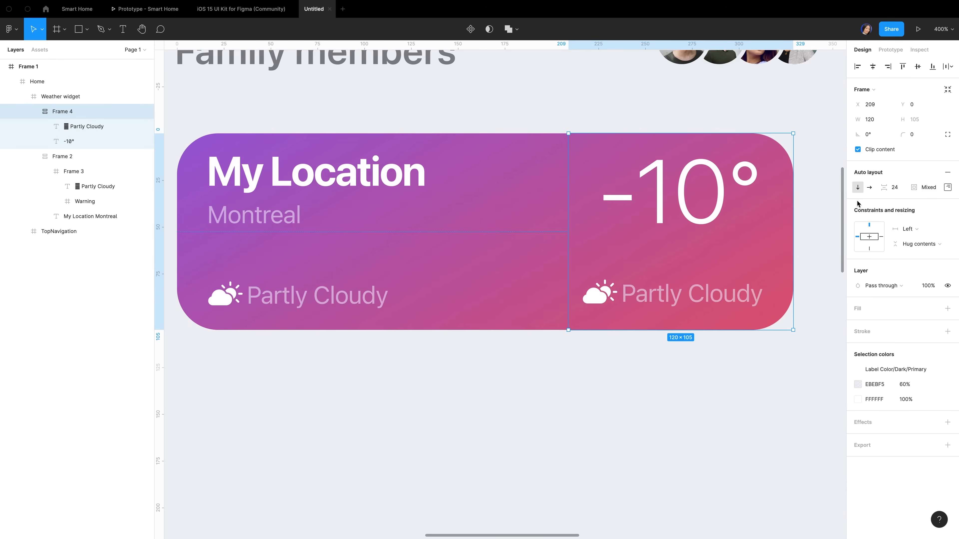
{"action": "left_click", "coordinate": [947, 188]}
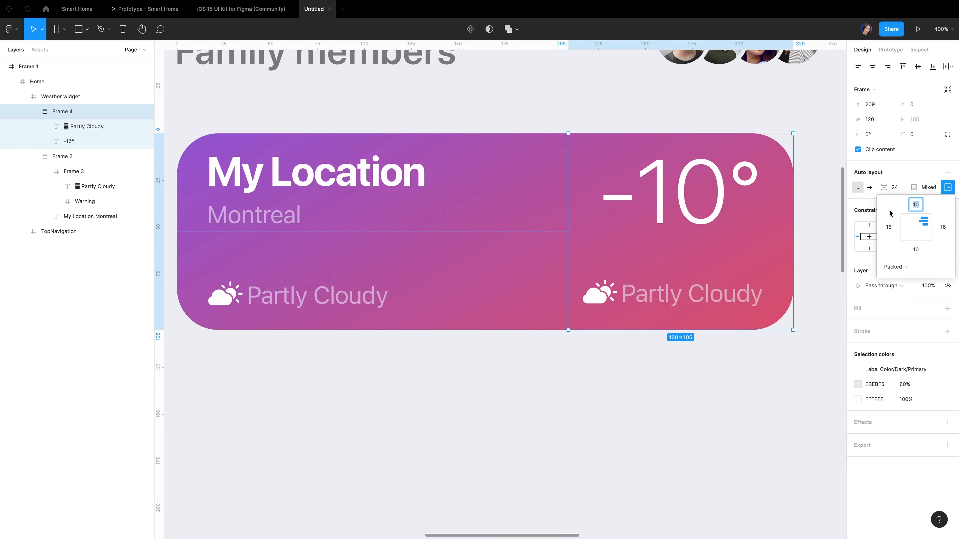
{"action": "left_click", "coordinate": [823, 254]}
{"action": "left_click", "coordinate": [882, 237]}
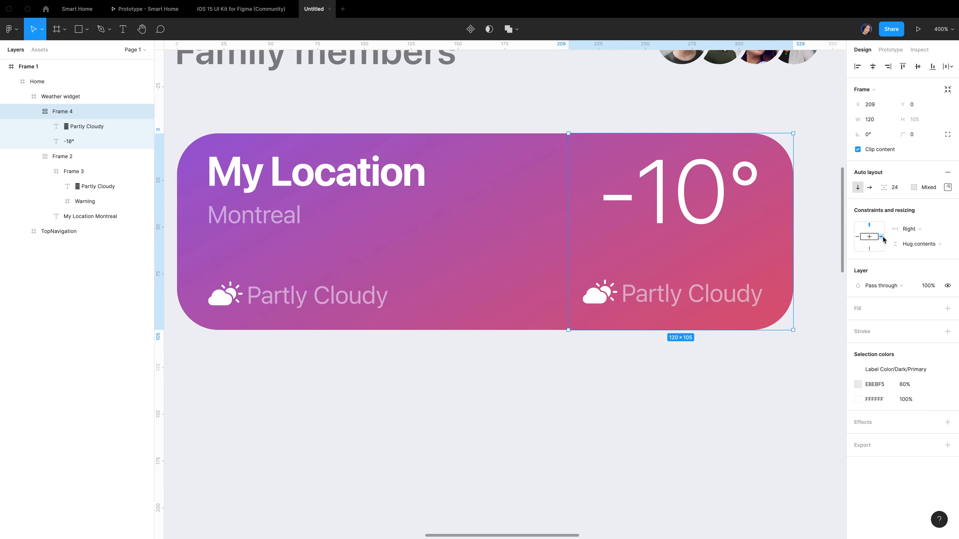
{"action": "left_click", "coordinate": [919, 245]}
{"action": "left_click", "coordinate": [917, 231]}
{"action": "left_click", "coordinate": [602, 403]}
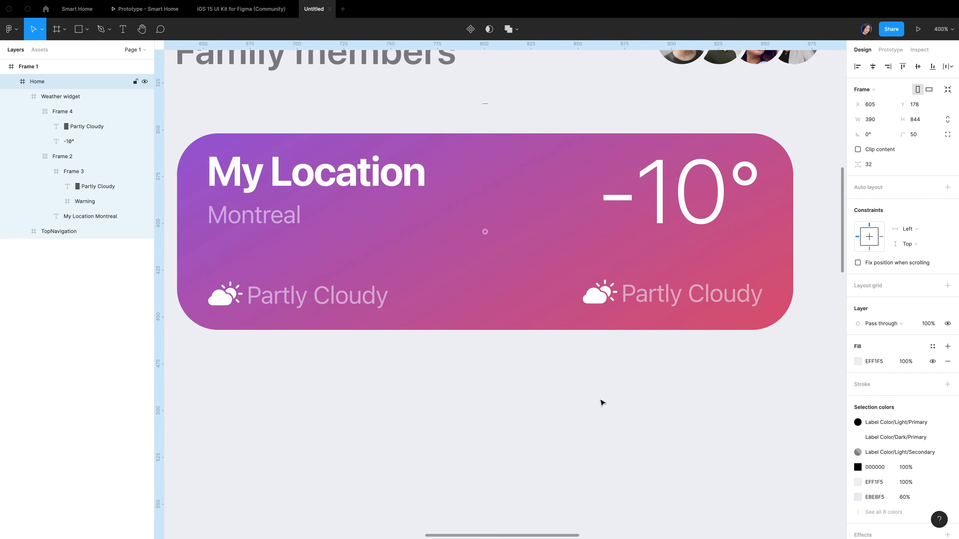
Change the copied text in the right column to read 'H:2° L:-12°'
{"action": "double_click", "coordinate": [675, 300]}
{"action": "double_click", "coordinate": [676, 300]}
{"action": "type", "text": "H:"}
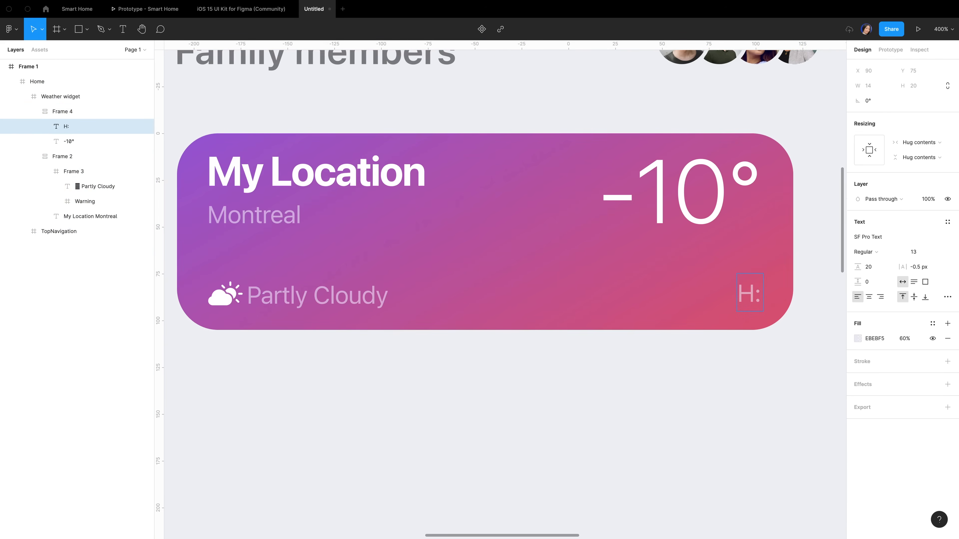
{"action": "type", "text": "2°"}
{"action": "key", "text": "Escape"}
{"action": "key", "text": "Return"}
{"action": "type", "text": "L:-12°"}
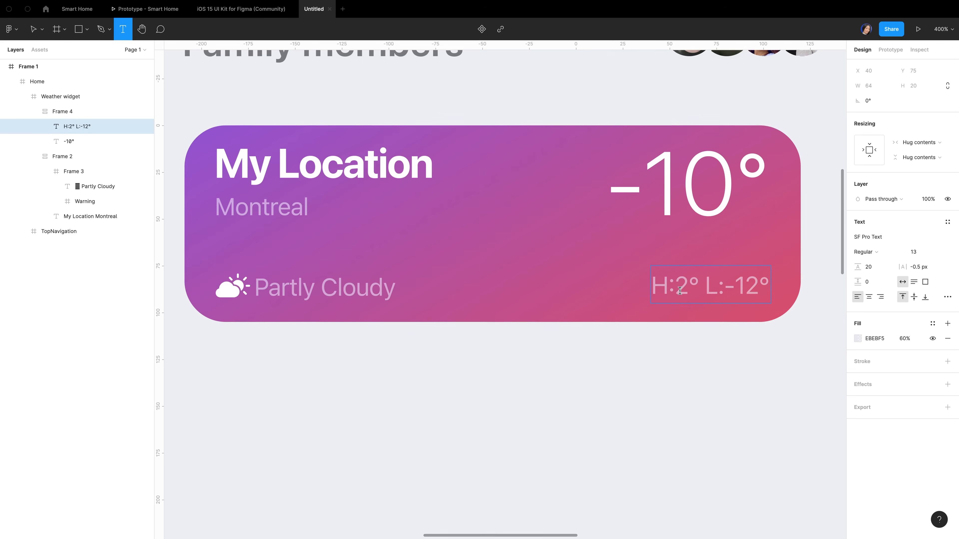
{"action": "left_click", "coordinate": [727, 290]}
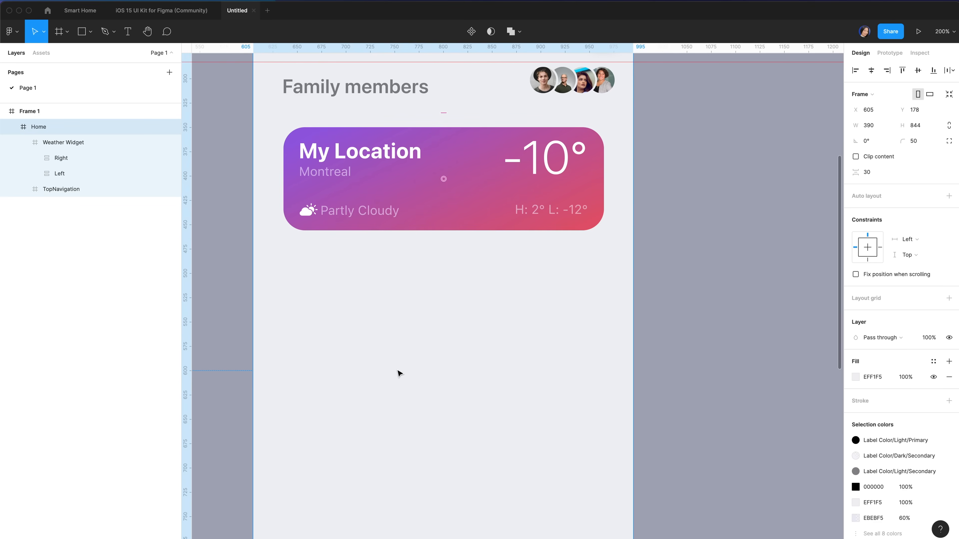
Draw a 329×32 frame below the weather card, centred horizontally
{"action": "key", "text": "f"}
{"action": "mouse_move", "coordinate": [293, 257]}
{"action": "left_mouse_down"}
{"action": "mouse_move", "coordinate": [418, 288]}
{"action": "mouse_move", "coordinate": [604, 280]}
{"action": "left_mouse_up"}
{"action": "left_click", "coordinate": [881, 128]}
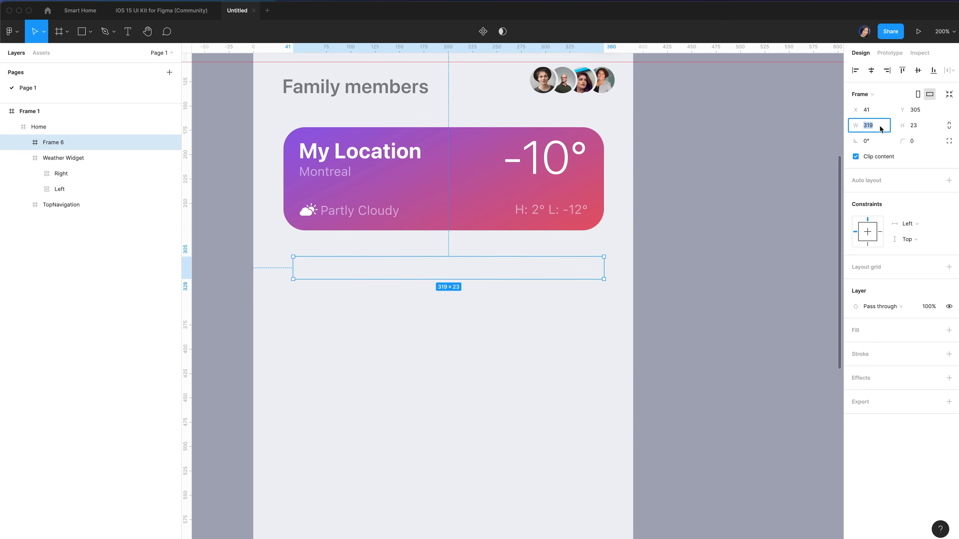
{"action": "type", "text": "329"}
{"action": "key", "text": "Tab"}
{"action": "type", "text": "32"}
{"action": "key", "text": "Return"}
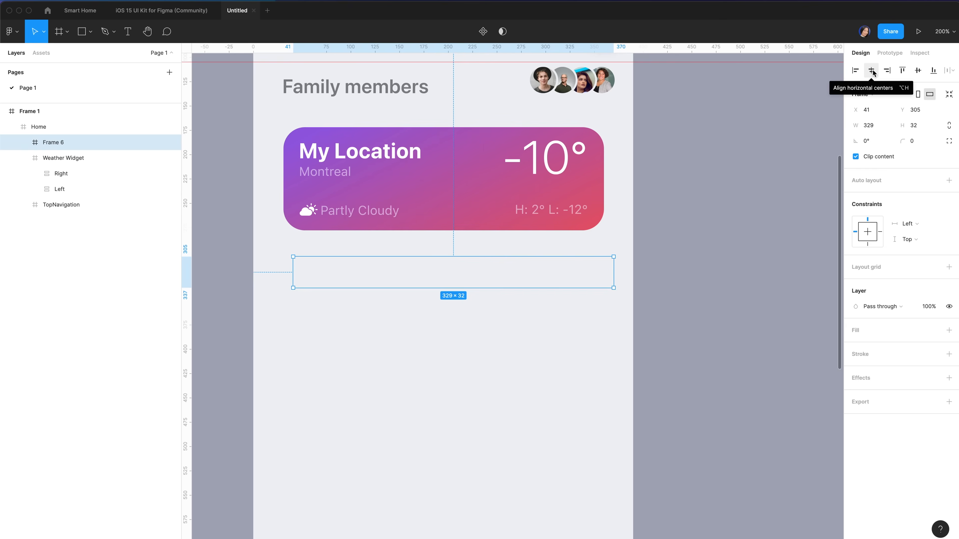
{"action": "left_click", "coordinate": [871, 70]}
Fill the bar with DEE2E7 and give it a corner radius of 10
{"action": "left_click", "coordinate": [949, 330]}
{"action": "left_click", "coordinate": [875, 346]}
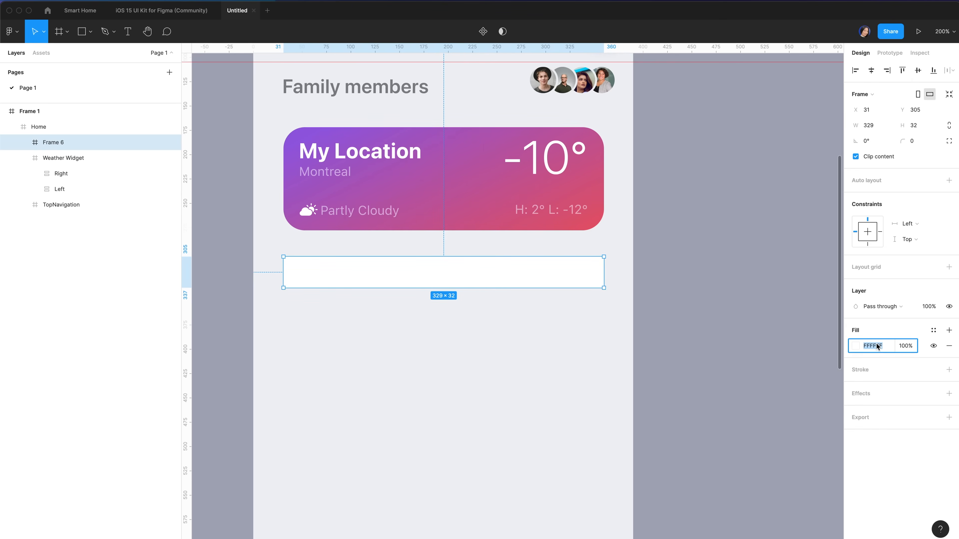
{"action": "type", "text": "dee2"}
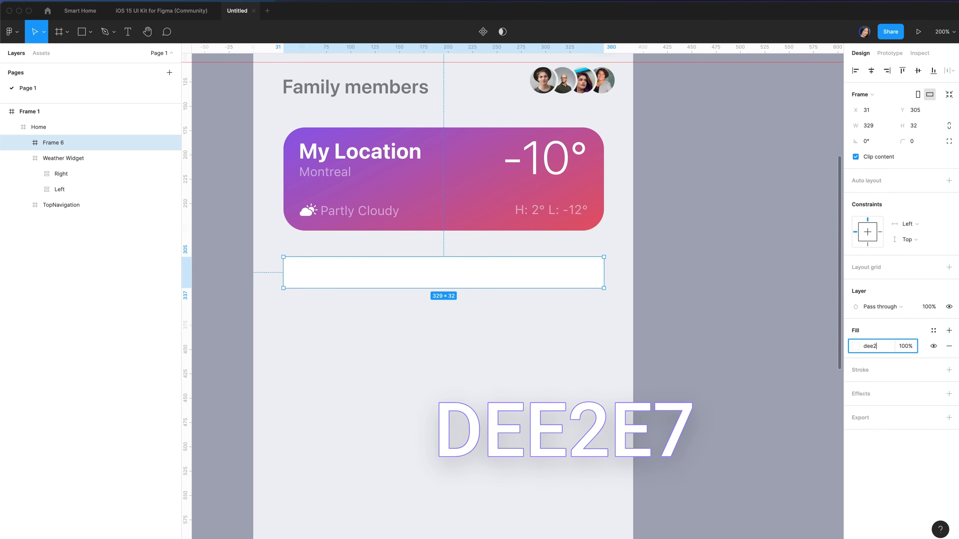
{"action": "type", "text": "e7"}
{"action": "key", "text": "Return"}
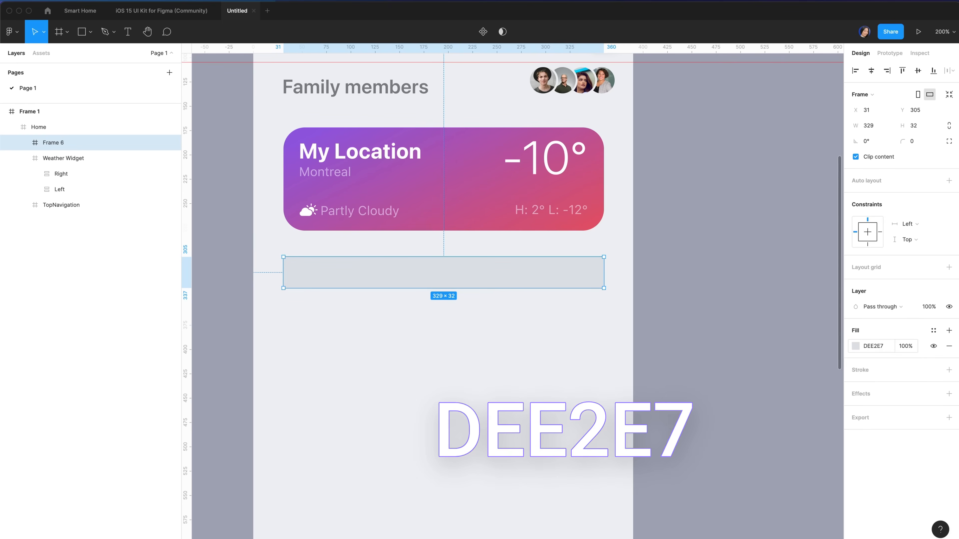
{"action": "left_click", "coordinate": [920, 142]}
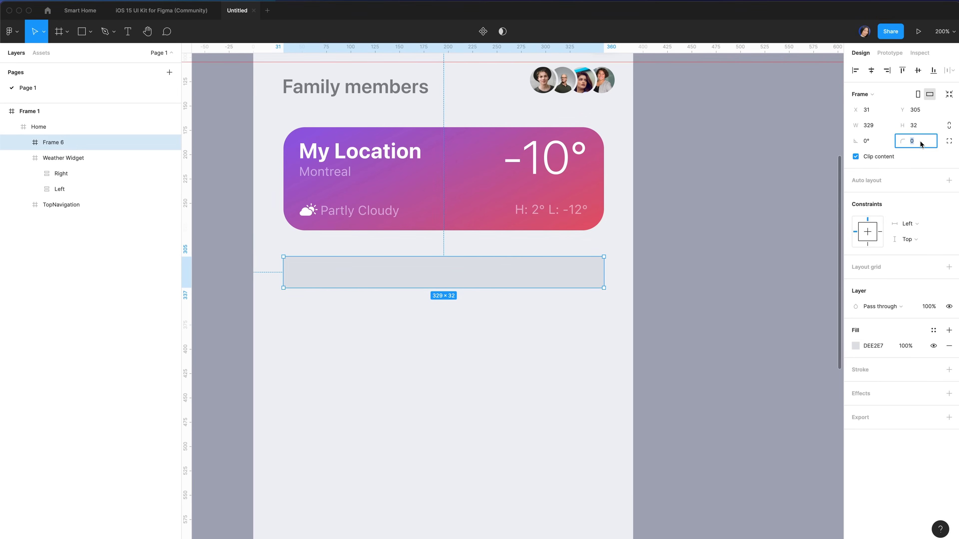
{"action": "type", "text": "10"}
{"action": "key", "text": "Return"}
Add a stroke to the grey bar and make it a linear gradient
{"action": "left_click", "coordinate": [867, 370]}
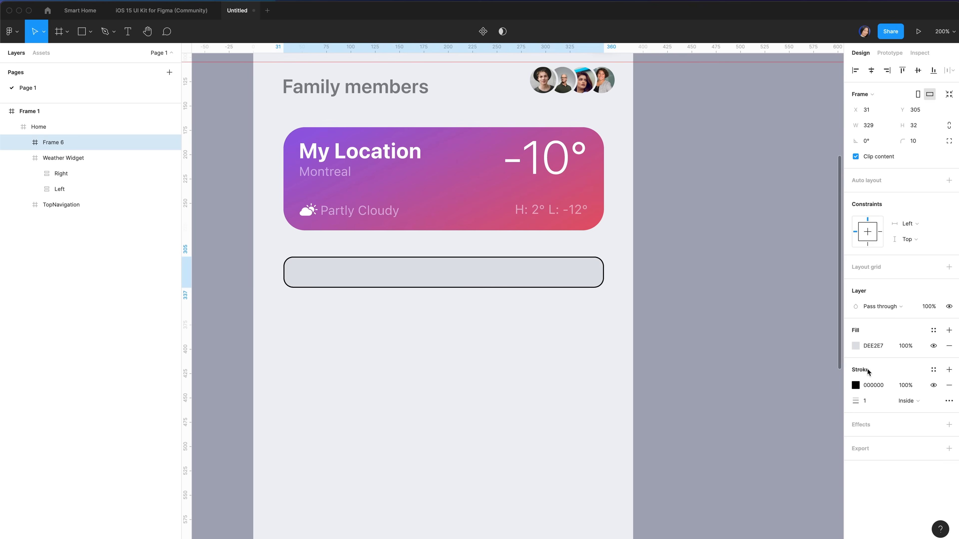
{"action": "left_click", "coordinate": [856, 385]}
{"action": "left_click", "coordinate": [763, 299]}
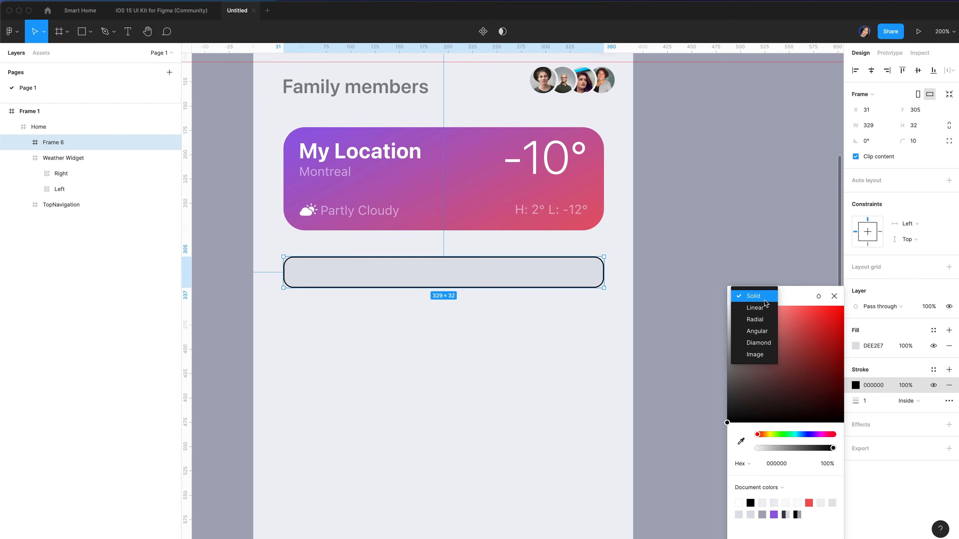
{"action": "left_click", "coordinate": [765, 308]}
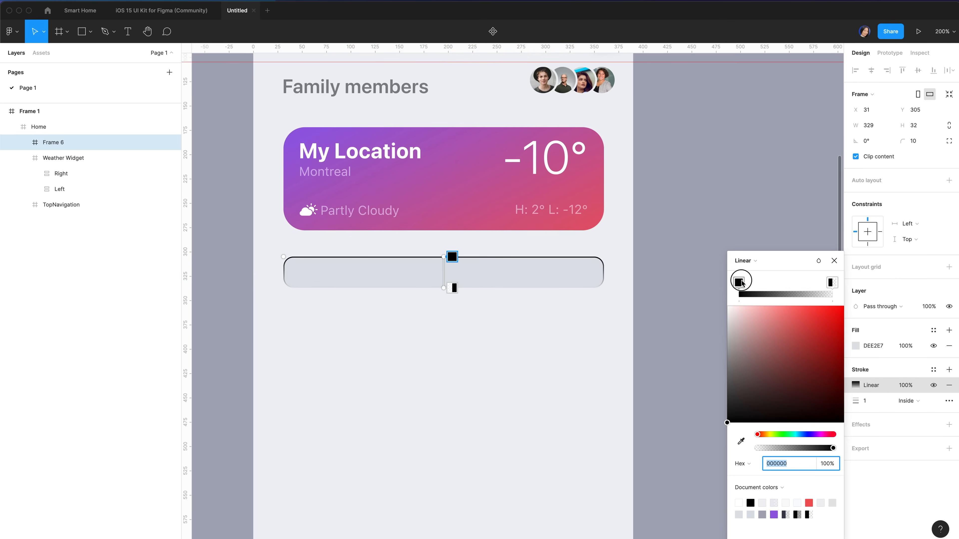
Set the gradient stops to white at 47% and F1F4F6 at 0%
{"action": "left_click_drag", "start_coordinate": [743, 372], "coordinate": [725, 294]}
{"action": "left_click", "coordinate": [780, 448]}
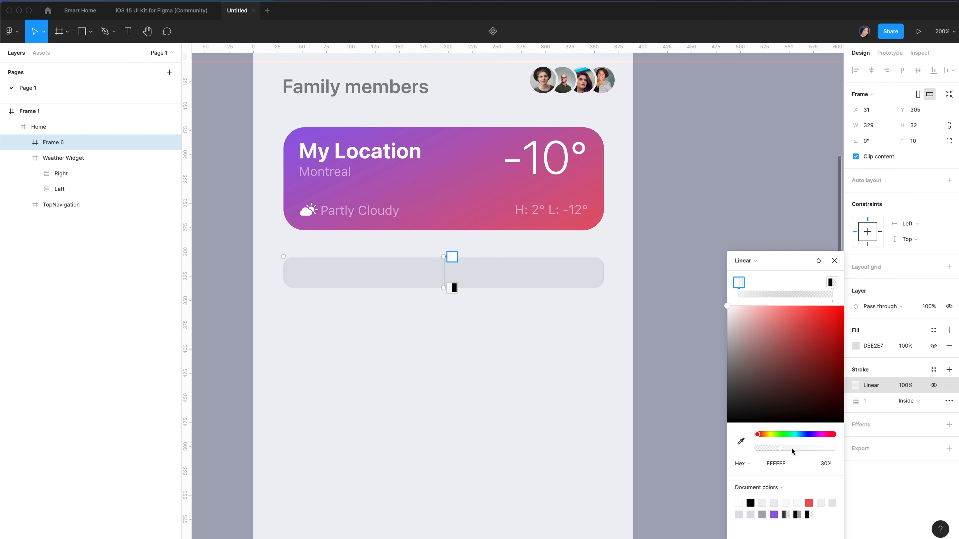
{"action": "left_click", "coordinate": [793, 449]}
{"action": "left_click", "coordinate": [832, 283]}
{"action": "left_click", "coordinate": [774, 464]}
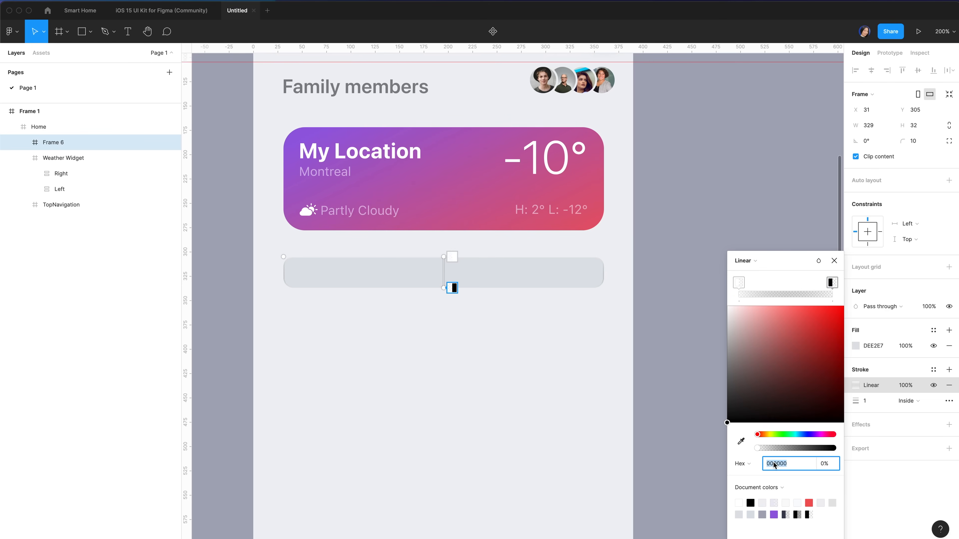
{"action": "type", "text": "f"}
{"action": "type", "text": "1f4f"}
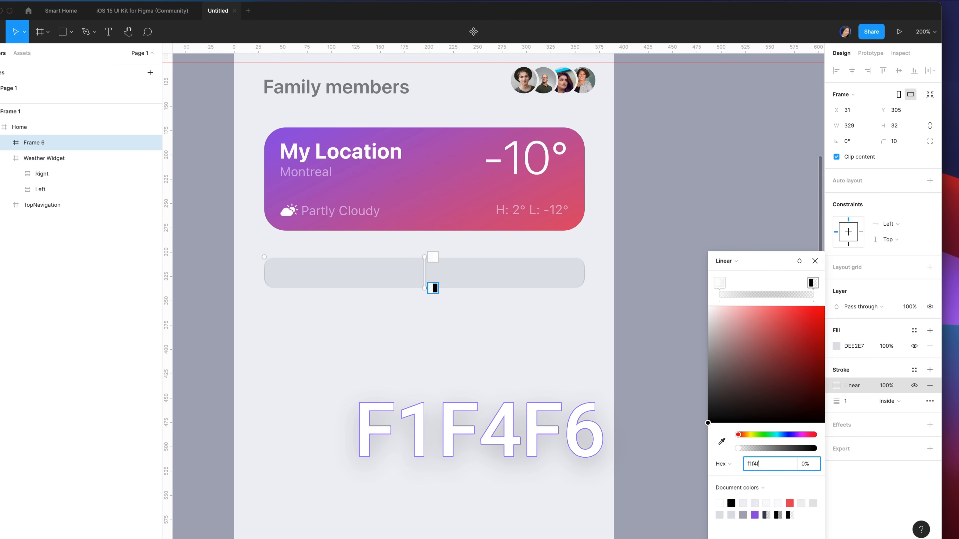
{"action": "left_click", "coordinate": [814, 260]}
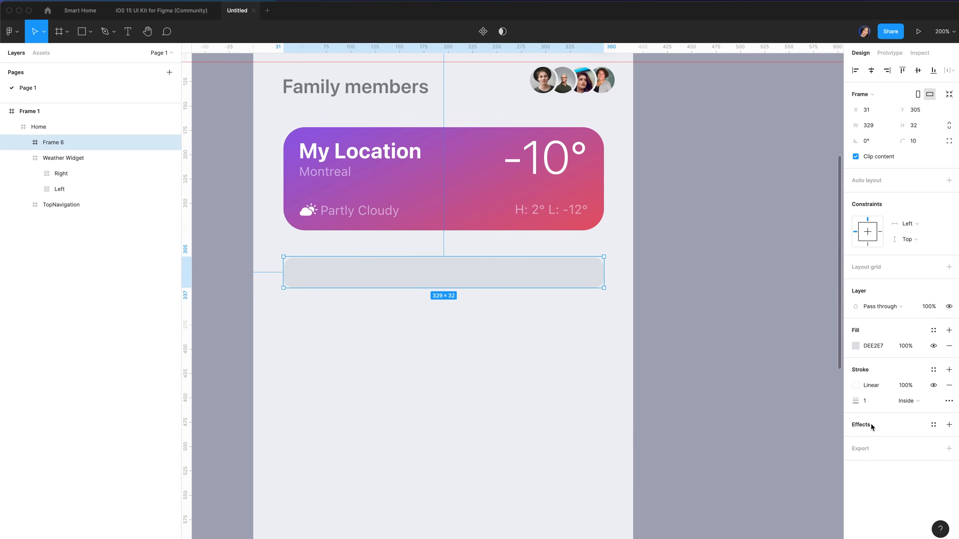
{"action": "left_click", "coordinate": [870, 427]}
Make the effect an inner shadow with offset 0, blur 10, spread 1, 41455D at 10%
{"action": "left_click", "coordinate": [885, 440]}
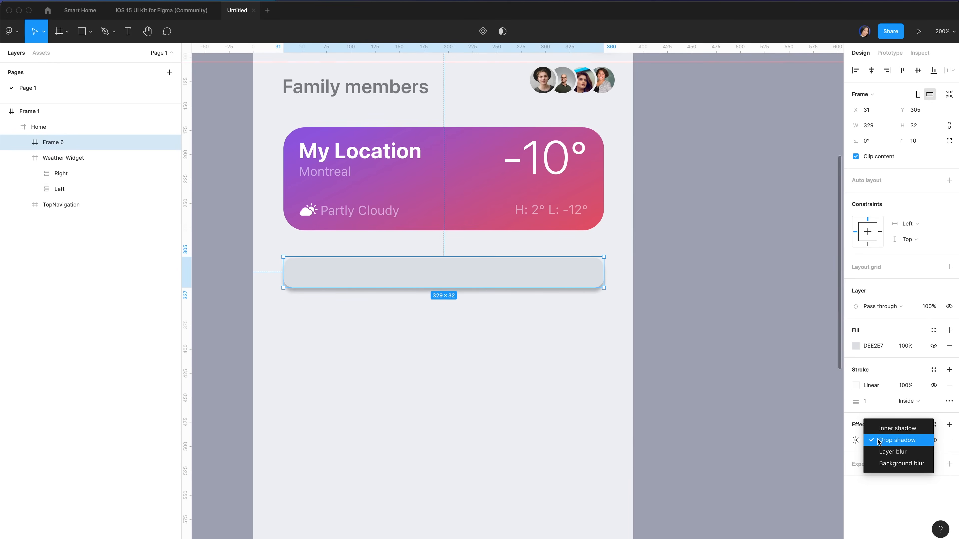
{"action": "left_click", "coordinate": [885, 426]}
{"action": "left_click", "coordinate": [817, 465]}
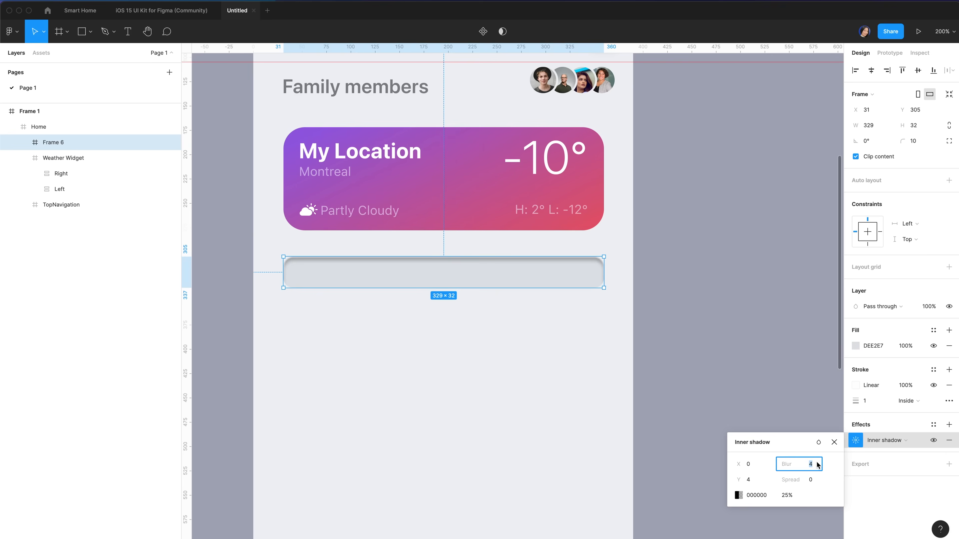
{"action": "type", "text": "10"}
{"action": "key", "text": "Tab"}
{"action": "type", "text": "0"}
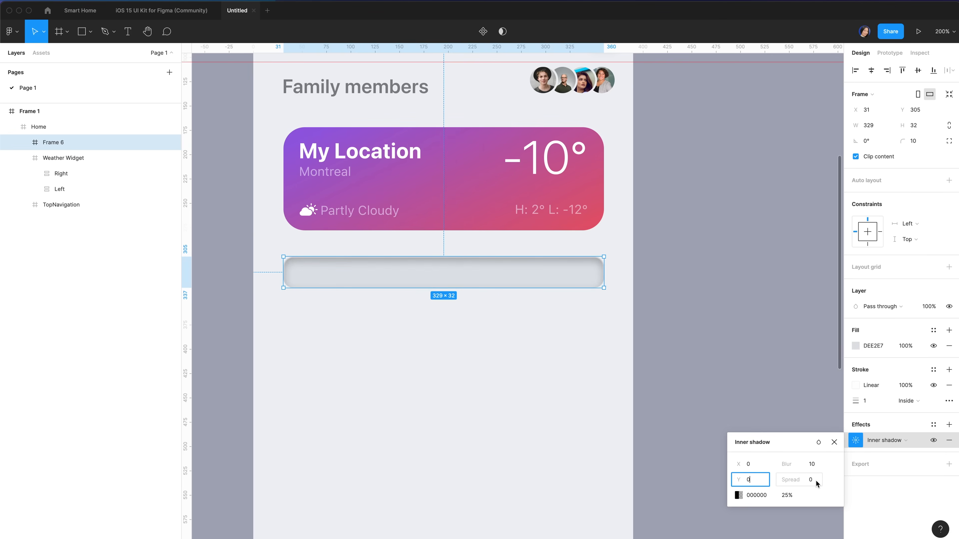
{"action": "left_click", "coordinate": [816, 483]}
{"action": "type", "text": "1"}
{"action": "key", "text": "Tab"}
{"action": "type", "text": "4"}
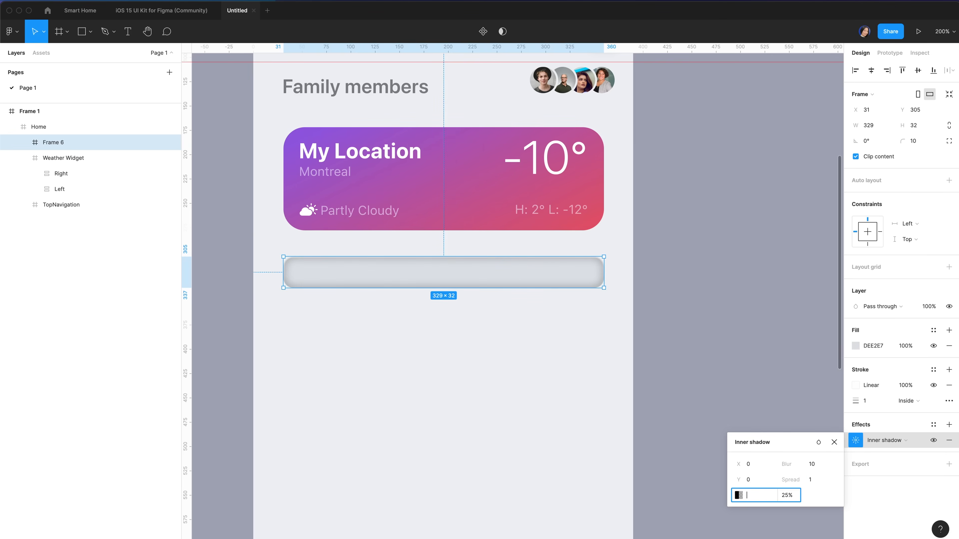
{"action": "type", "text": "41455d"}
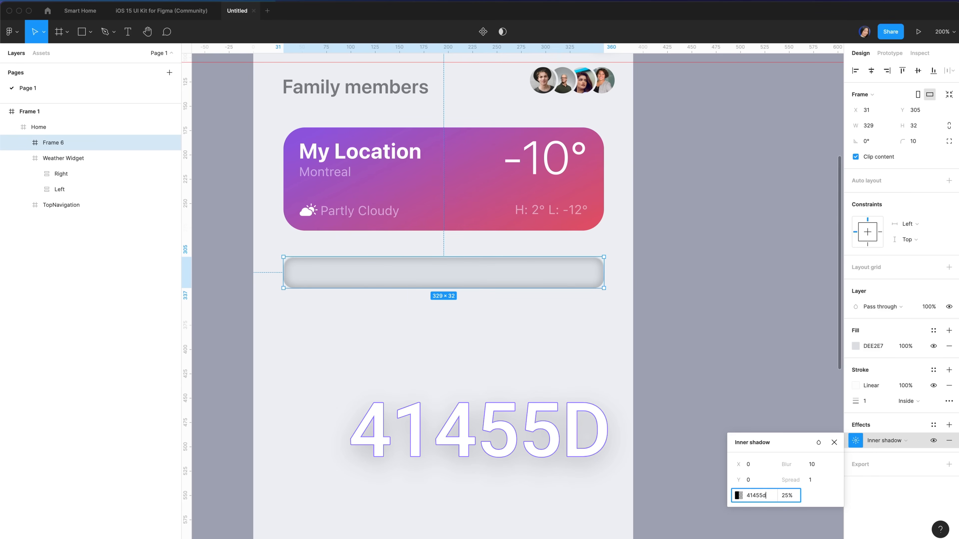
{"action": "left_click", "coordinate": [787, 496]}
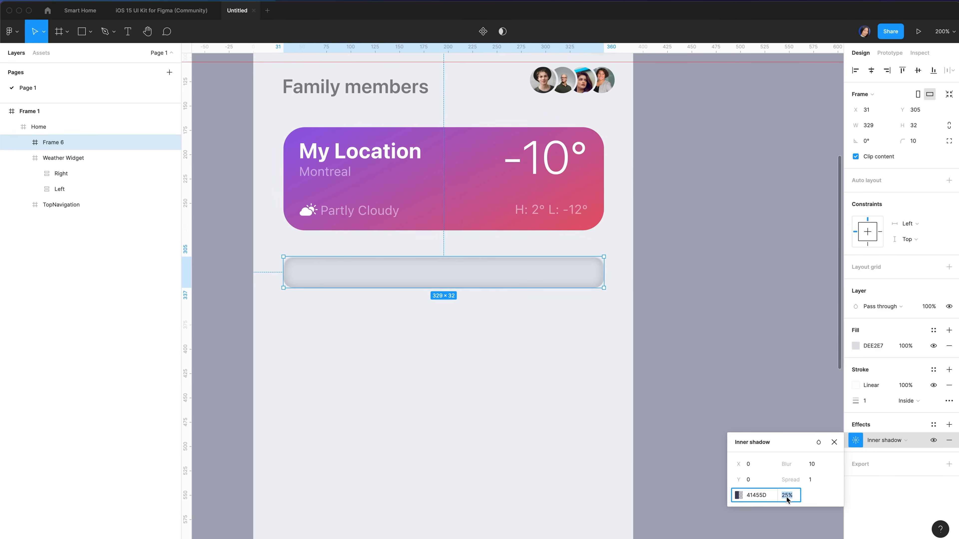
{"action": "type", "text": "10"}
{"action": "left_click", "coordinate": [856, 385]}
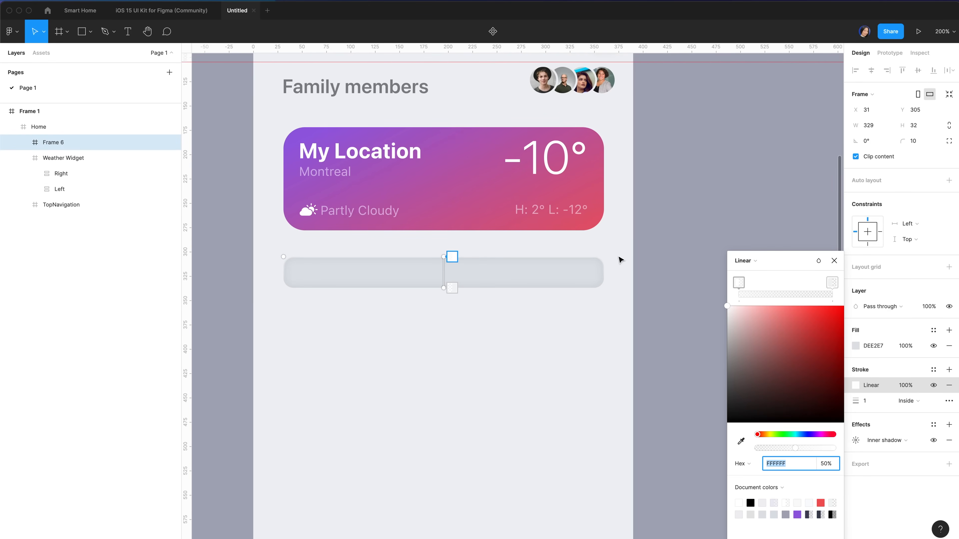
Rotate the stroke gradient diagonally across the bar and set the stroke position to Outside
{"action": "left_click", "coordinate": [443, 257]}
{"action": "left_click_drag", "start_coordinate": [443, 256], "coordinate": [415, 260]}
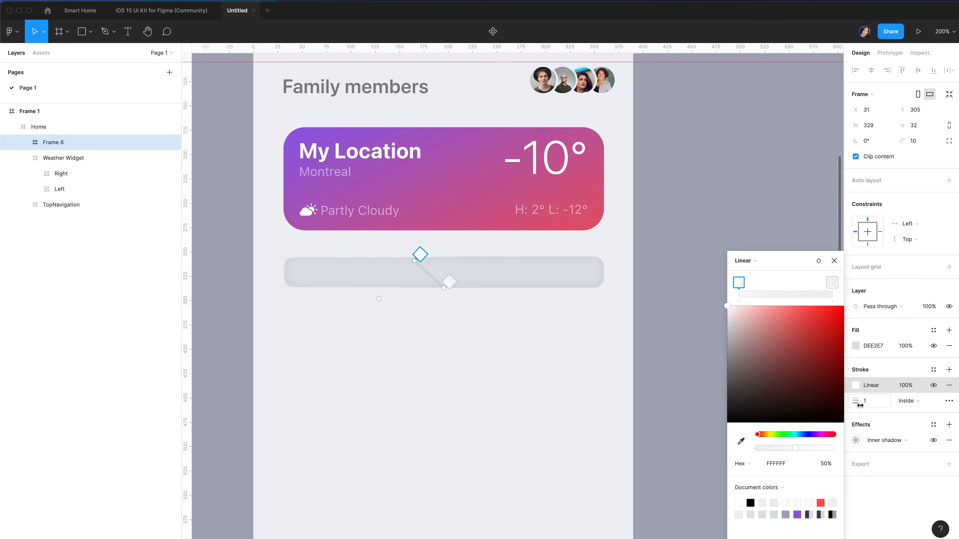
{"action": "left_click", "coordinate": [933, 402]}
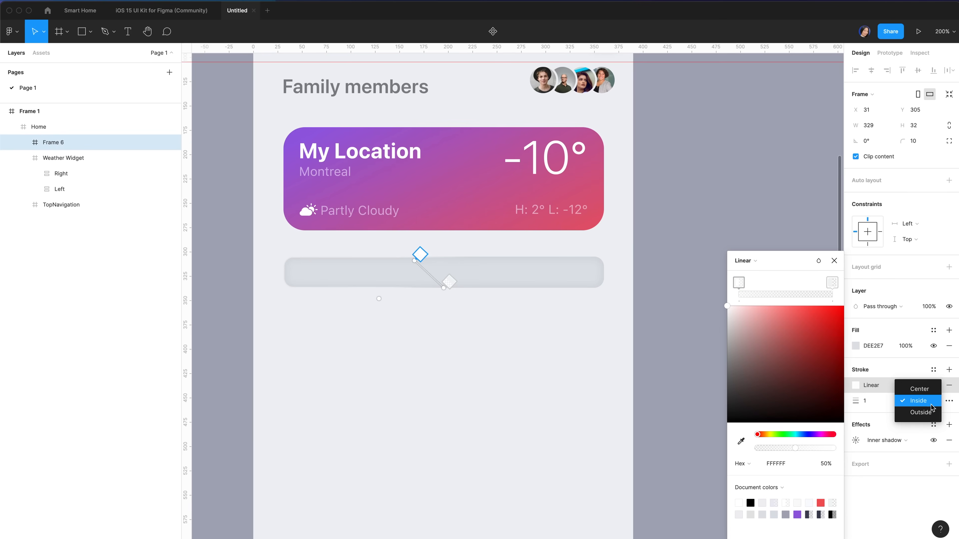
{"action": "left_click", "coordinate": [930, 413]}
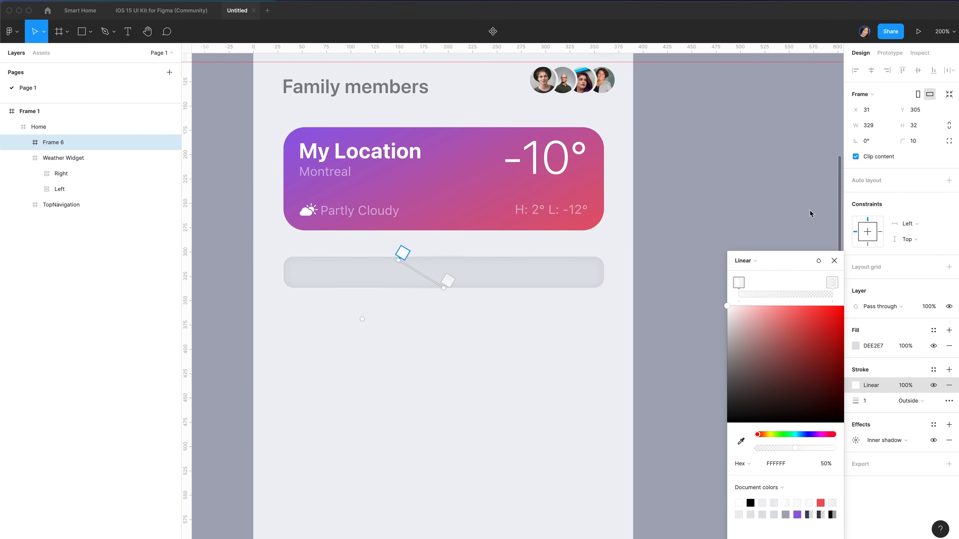
{"action": "left_click", "coordinate": [834, 261]}
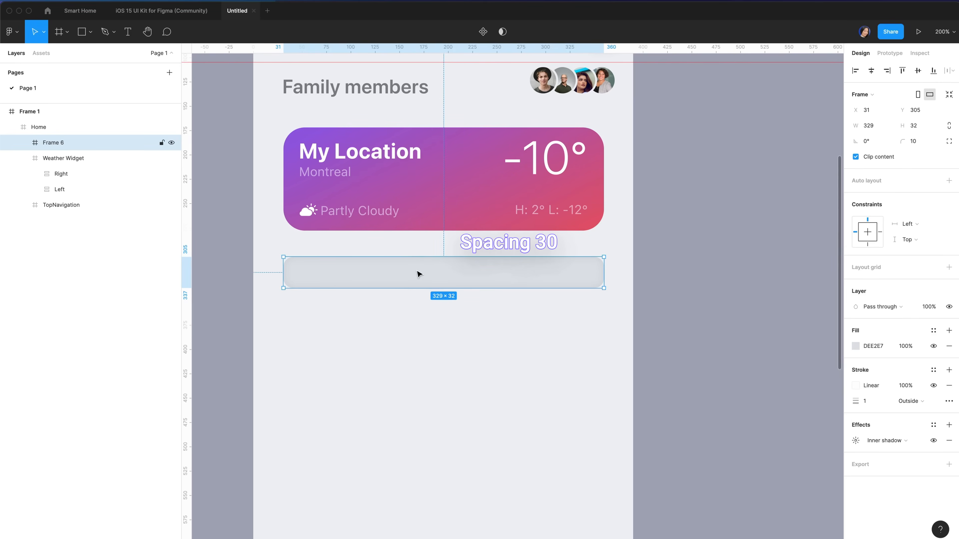
{"action": "key", "text": "alt"}
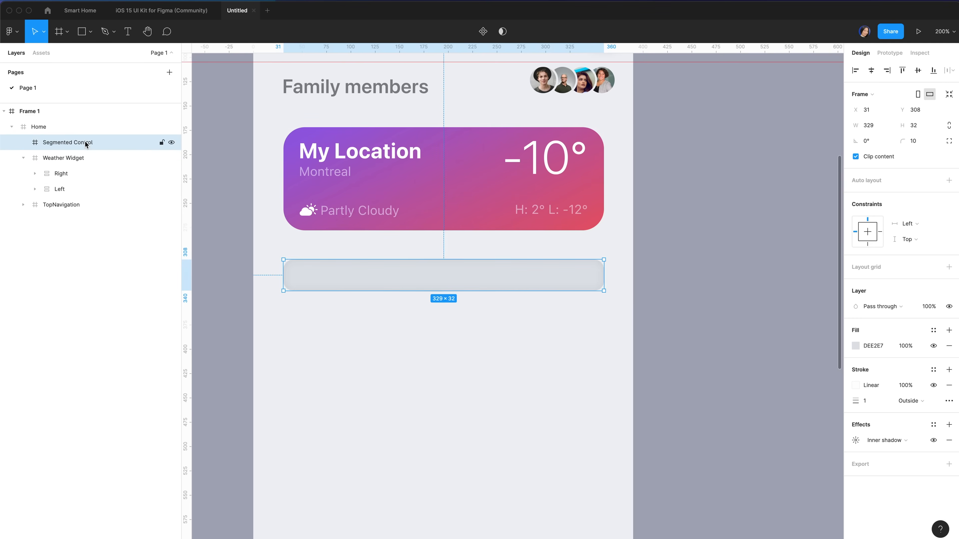
Draw a frame inside the grey bar and rename the bar 'Segmented Control'
{"action": "key", "text": "f"}
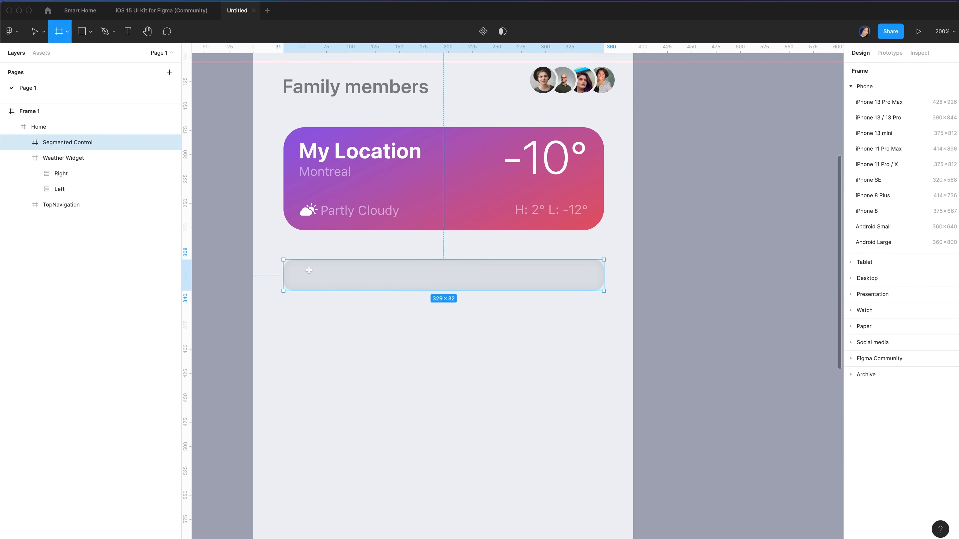
{"action": "left_click_drag", "start_coordinate": [293, 265], "coordinate": [417, 291]}
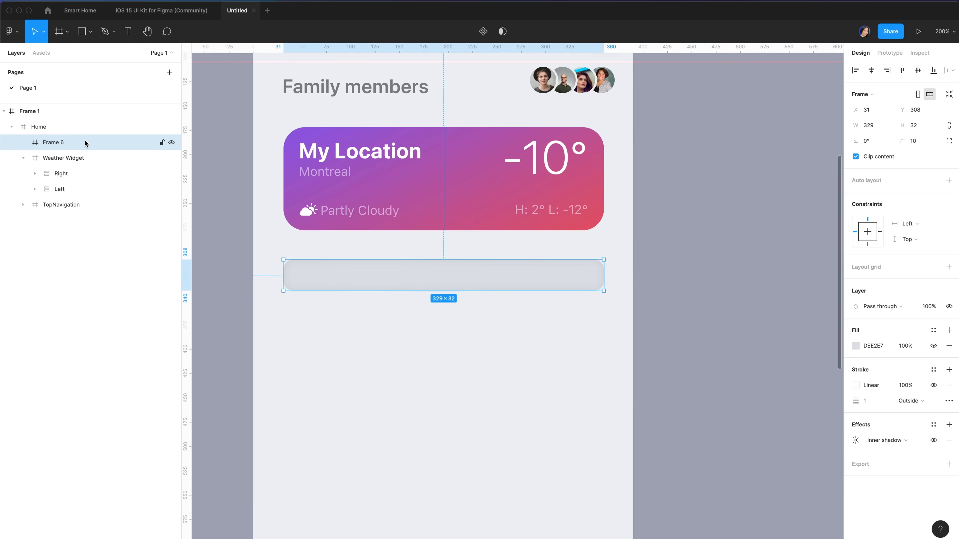
{"action": "double_click", "coordinate": [61, 146]}
{"action": "type", "text": "Segmente"}
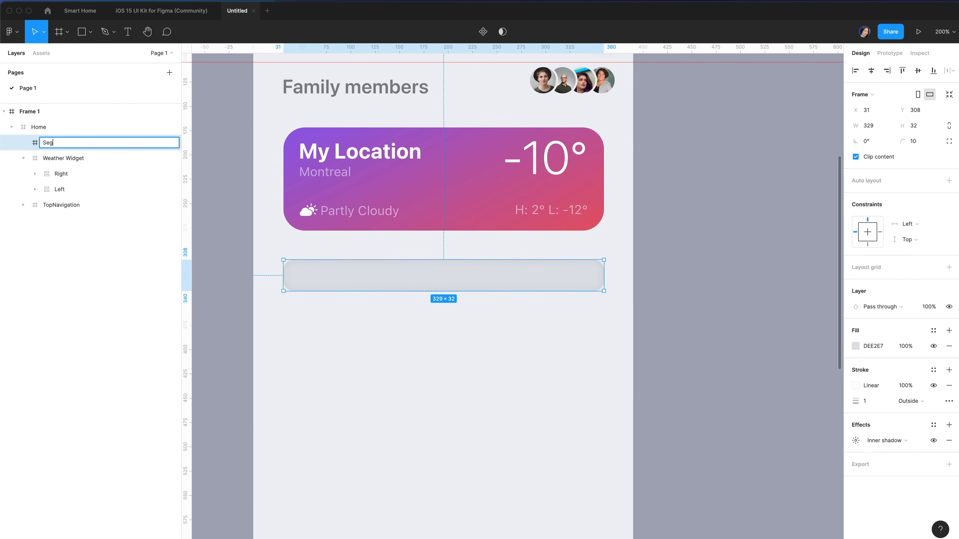
{"action": "type", "text": "d Control"}
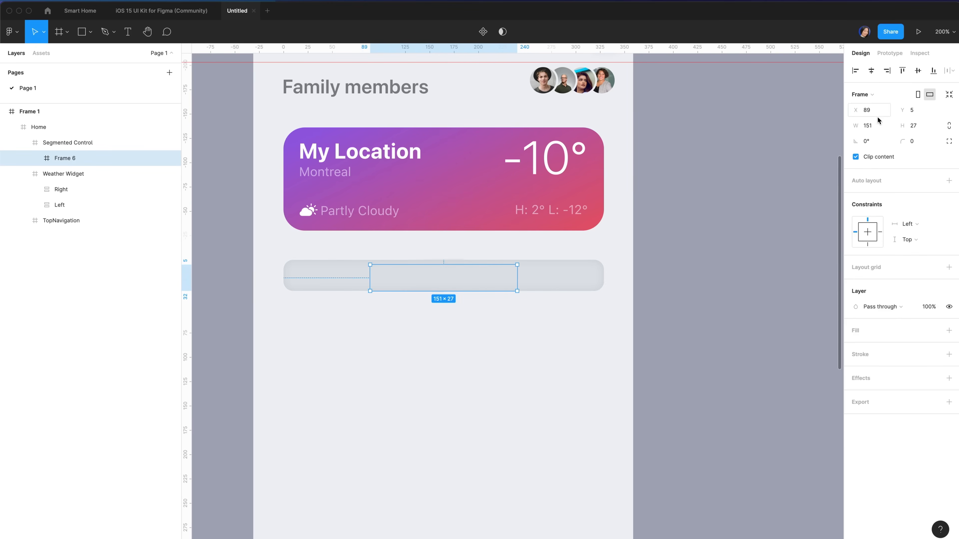
{"action": "left_click", "coordinate": [878, 127]}
Make the inner frame 162×28, white, radius 8, positioned at X 2, Y 2
{"action": "type", "text": "162"}
{"action": "left_click", "coordinate": [923, 130]}
{"action": "type", "text": "28"}
{"action": "key", "text": "Return"}
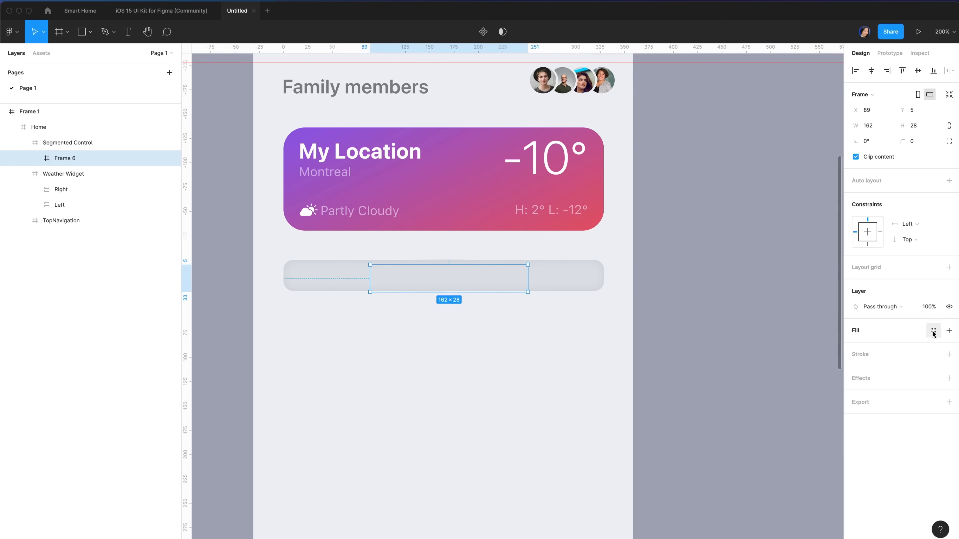
{"action": "left_click", "coordinate": [856, 329]}
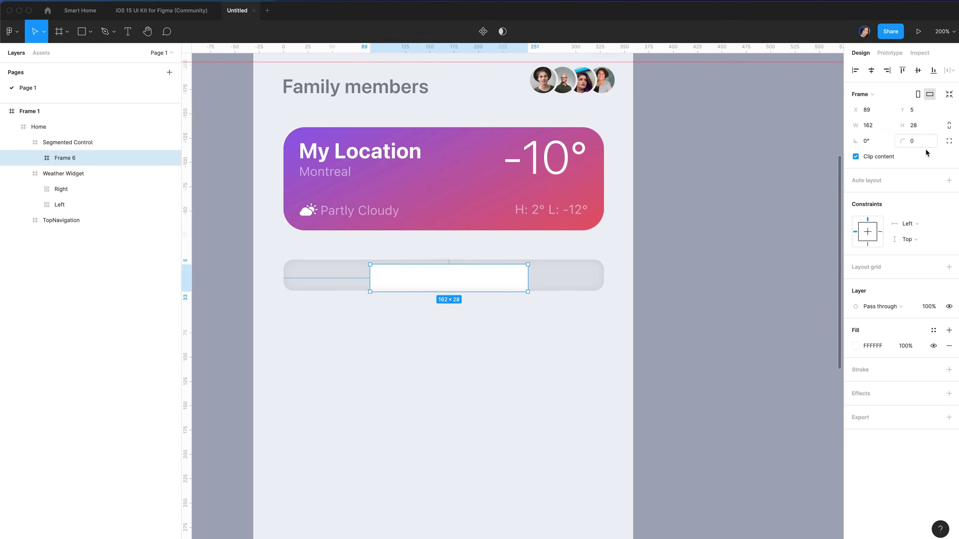
{"action": "left_click", "coordinate": [918, 149]}
{"action": "type", "text": "8"}
{"action": "left_click_drag", "start_coordinate": [481, 278], "coordinate": [394, 278]}
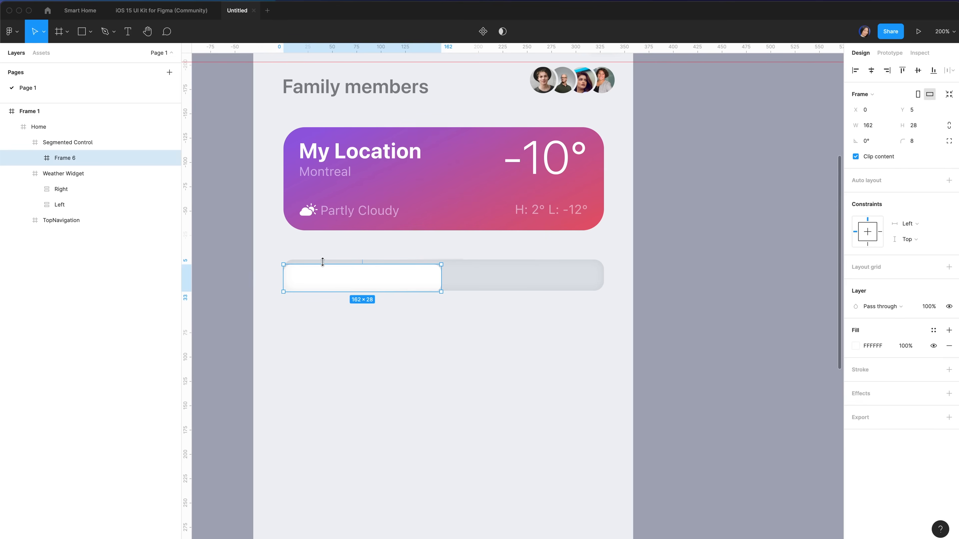
{"action": "key", "text": "alt+Up"}
{"action": "key", "text": "alt+Up"}
{"action": "key", "text": "alt+Up"}
{"action": "key", "text": "alt+Right"}
{"action": "key", "text": "alt+Right"}
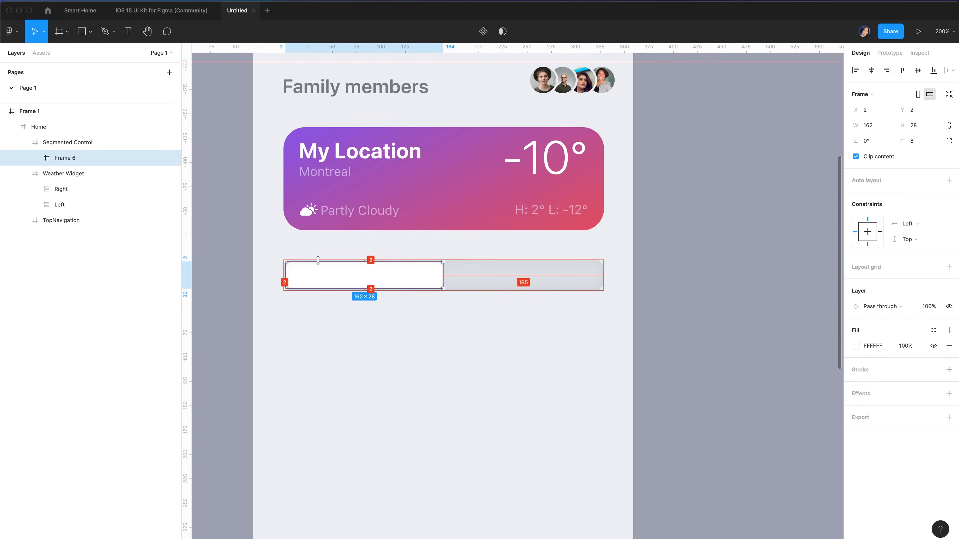
Give the white frame a 0.5 outside black stroke at 5% opacity
{"action": "left_click", "coordinate": [948, 369]}
{"action": "left_click", "coordinate": [908, 385]}
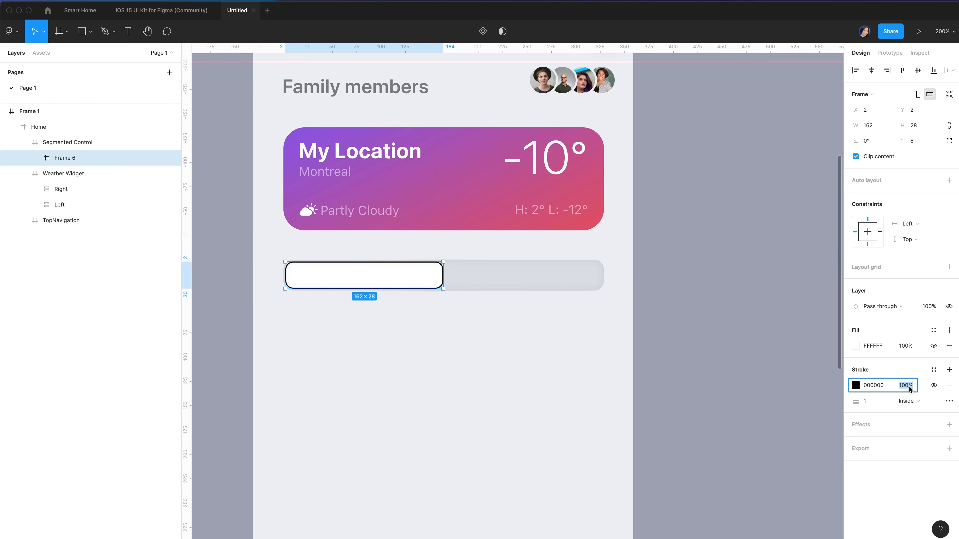
{"action": "type", "text": "5"}
{"action": "key", "text": "Return"}
{"action": "left_click", "coordinate": [908, 400]}
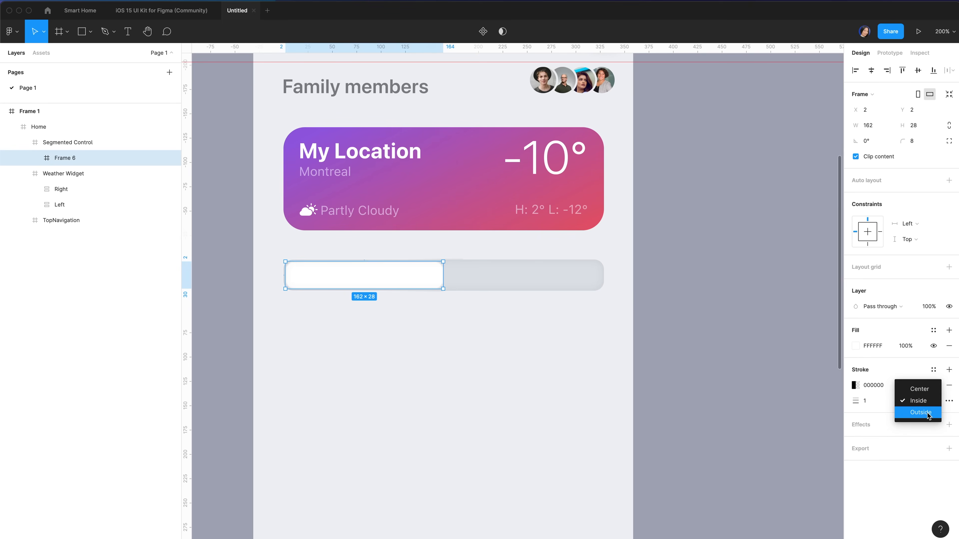
{"action": "left_click", "coordinate": [921, 413]}
{"action": "left_click", "coordinate": [859, 400]}
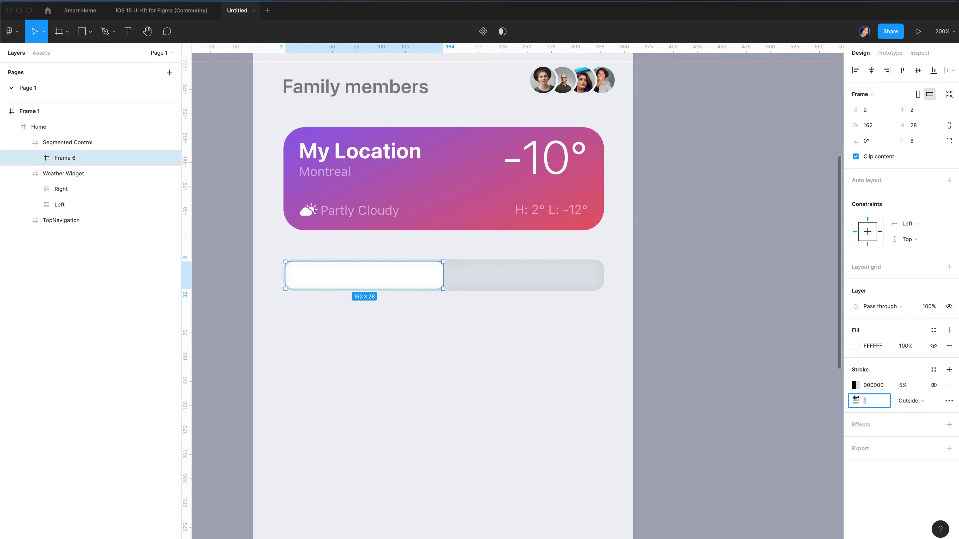
{"action": "type", "text": ".5"}
{"action": "key", "text": "Return"}
Add a drop shadow with Y 2, blur 6 and 10% opacity
{"action": "left_click", "coordinate": [866, 424]}
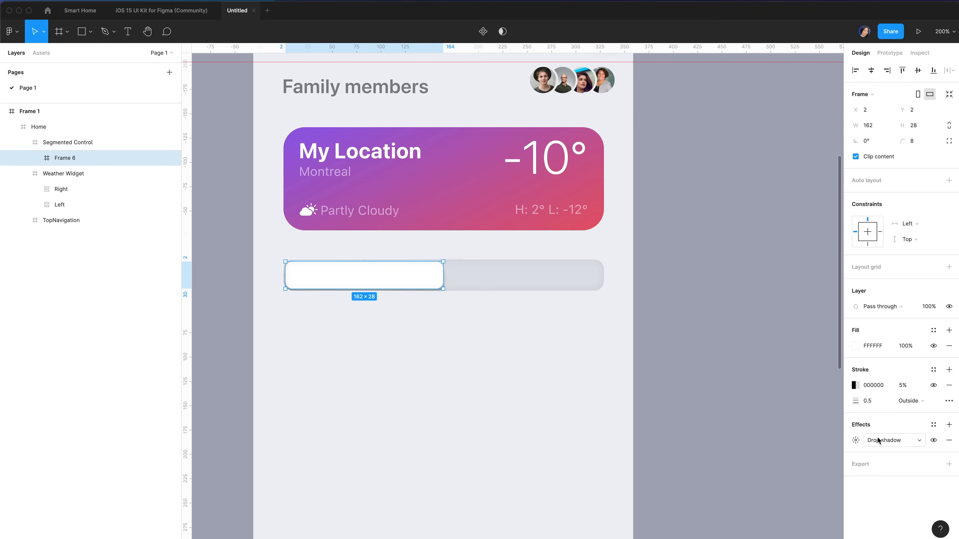
{"action": "left_click", "coordinate": [855, 440]}
{"action": "left_click", "coordinate": [814, 465]}
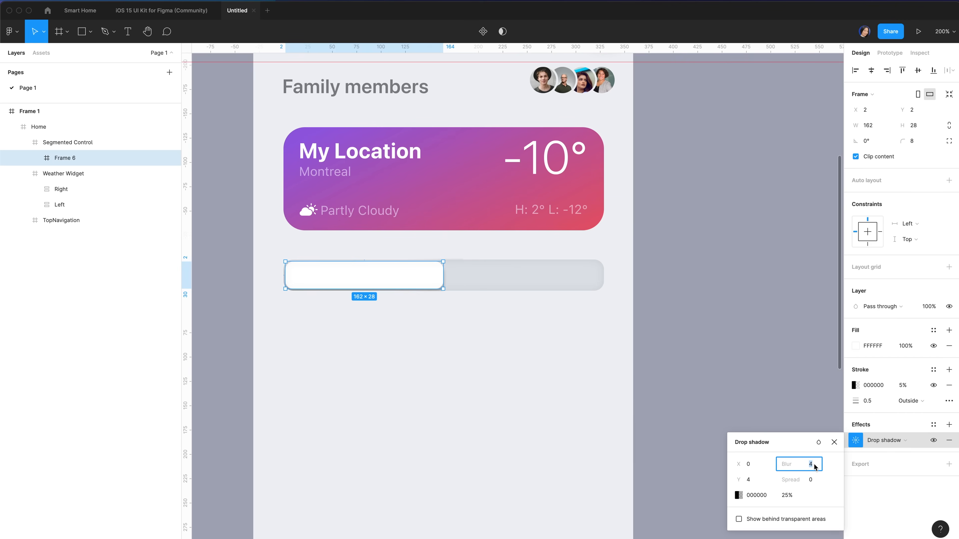
{"action": "type", "text": "6"}
{"action": "left_click", "coordinate": [749, 481]}
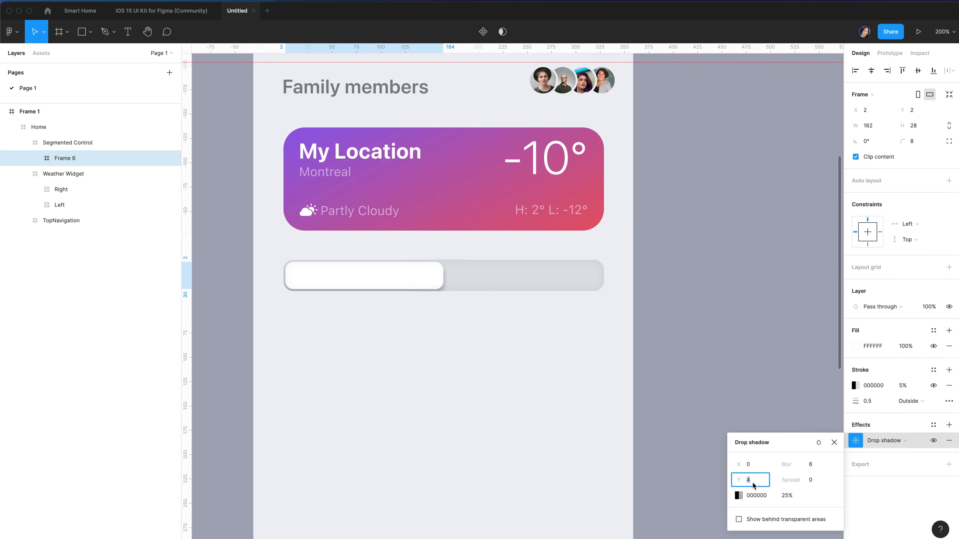
{"action": "type", "text": "2"}
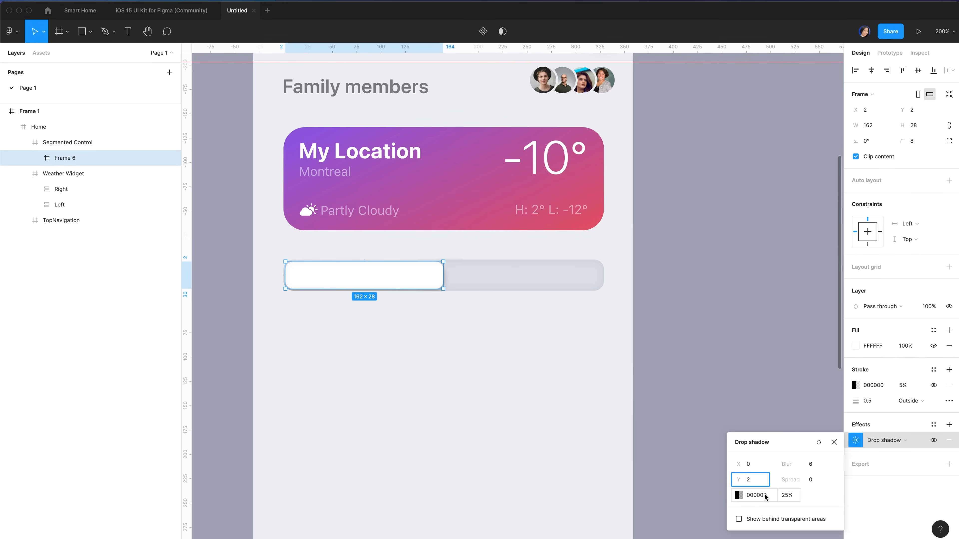
{"action": "left_click", "coordinate": [790, 496]}
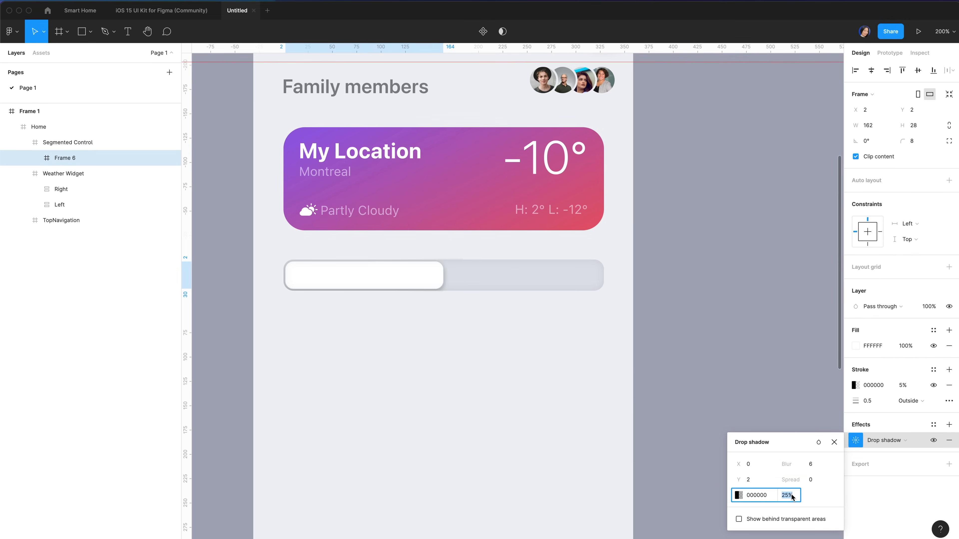
{"action": "type", "text": "10"}
{"action": "key", "text": "Return"}
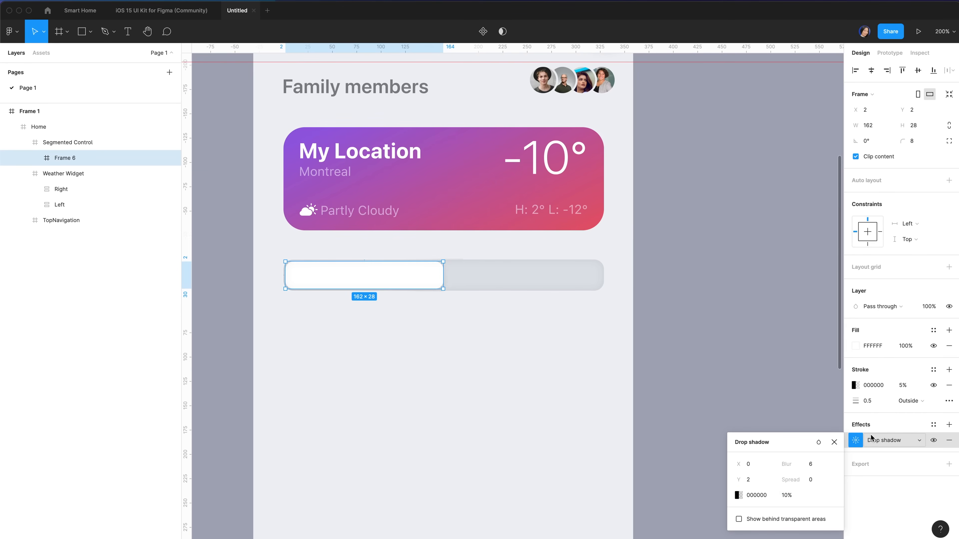
Add a second drop shadow with Y 2, blur 2 and 4% opacity
{"action": "left_click", "coordinate": [949, 425]}
{"action": "left_click", "coordinate": [856, 440]}
{"action": "left_click", "coordinate": [810, 465]}
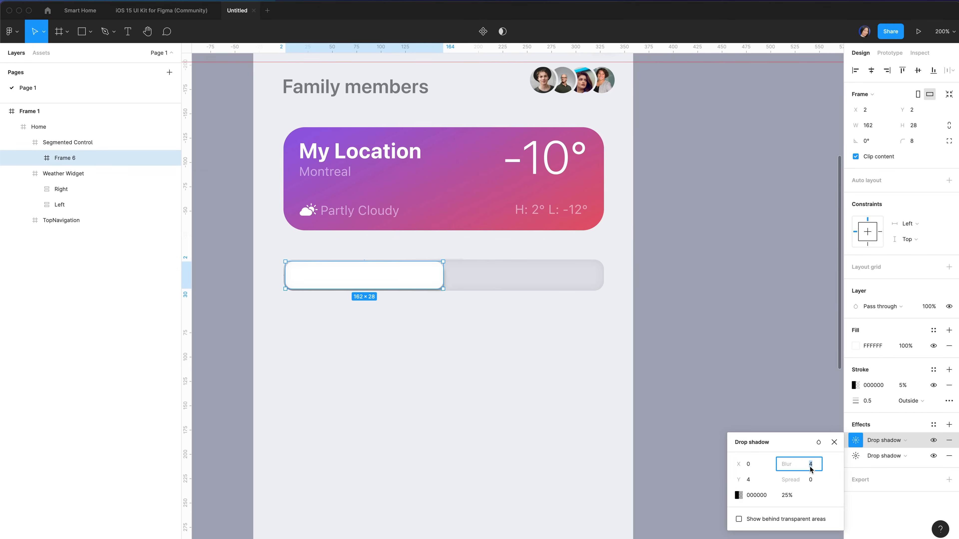
{"action": "type", "text": "2"}
{"action": "left_click", "coordinate": [758, 481]}
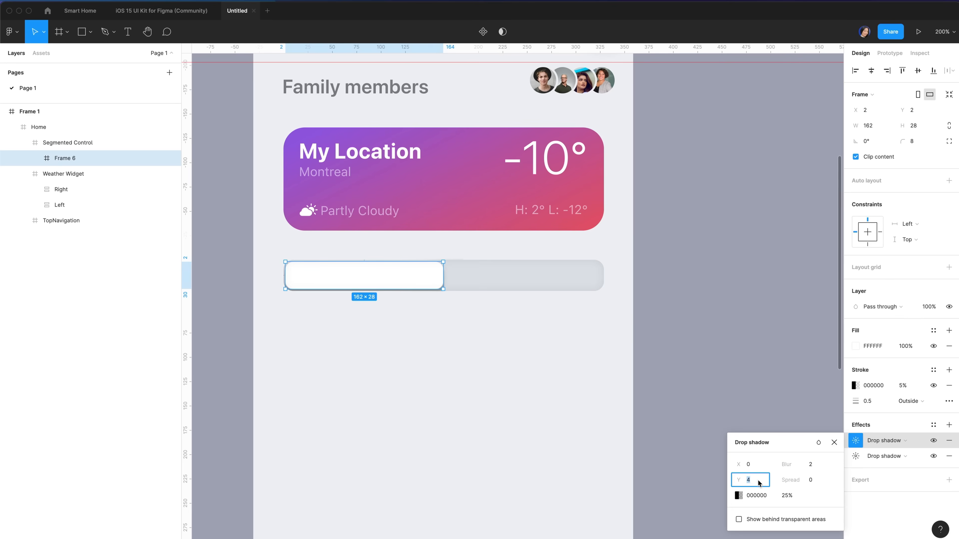
{"action": "type", "text": "2"}
{"action": "left_click", "coordinate": [789, 496]}
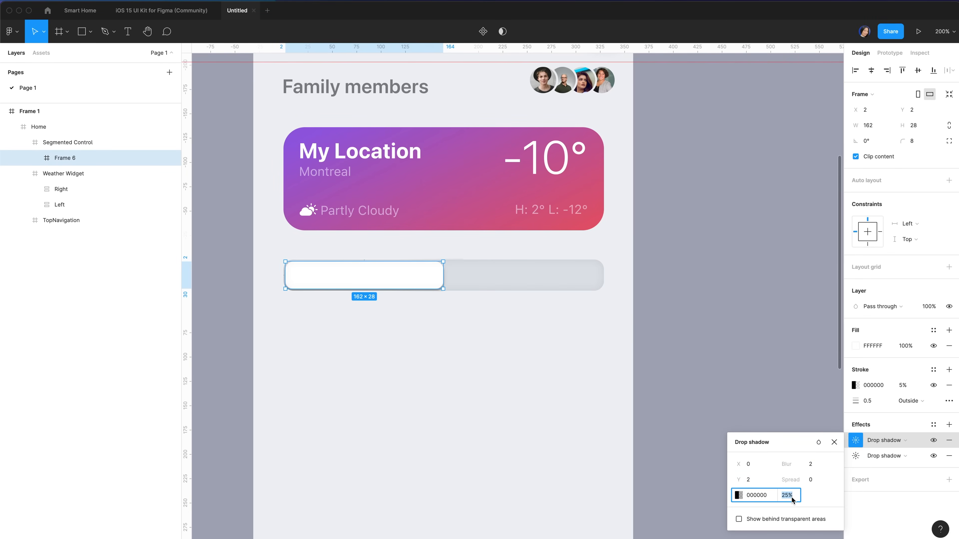
{"action": "type", "text": "4"}
{"action": "key", "text": "Return"}
{"action": "key", "text": "Escape"}
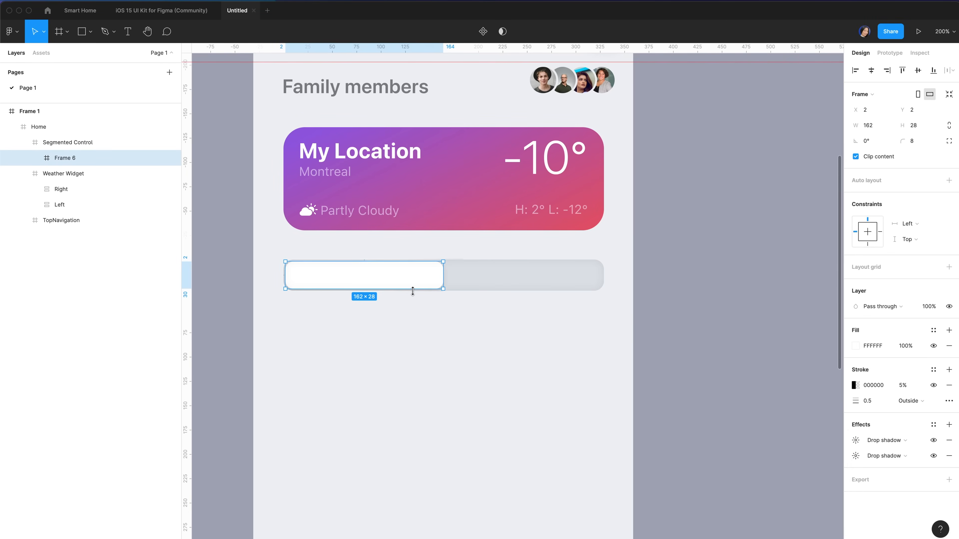
Add a bold Footnote 'Room' label centred inside the white frame
{"action": "key", "text": "t"}
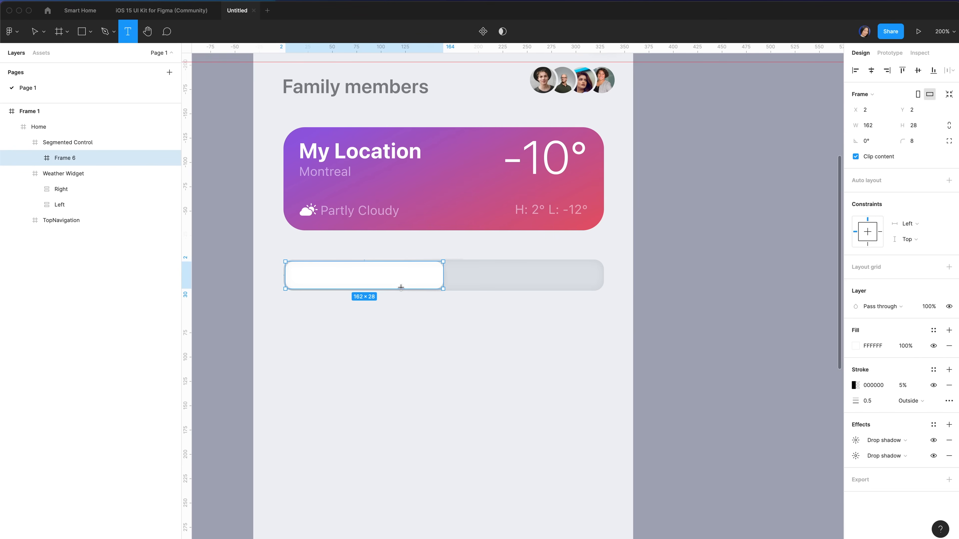
{"action": "left_click", "coordinate": [363, 271]}
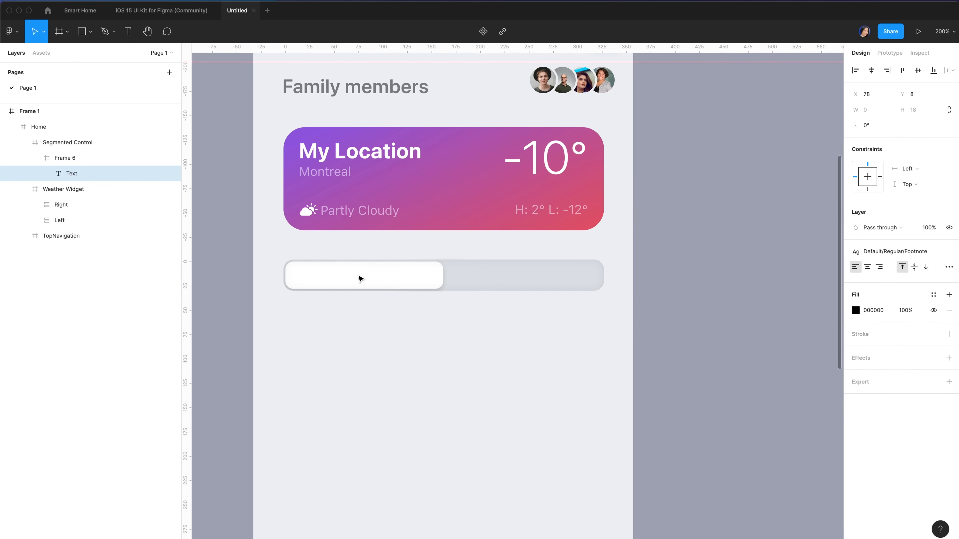
{"action": "type", "text": "Room"}
{"action": "left_click", "coordinate": [894, 252]}
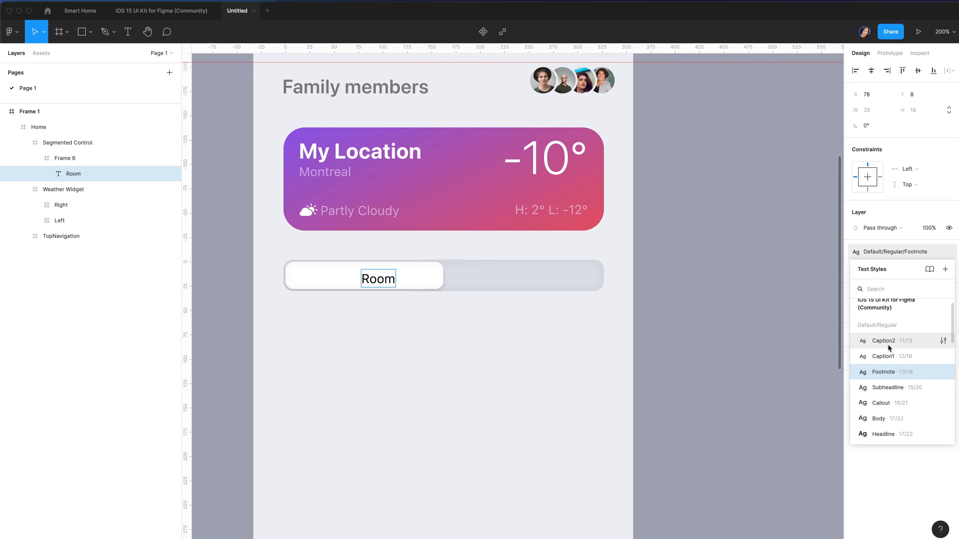
{"action": "left_click", "coordinate": [885, 360]}
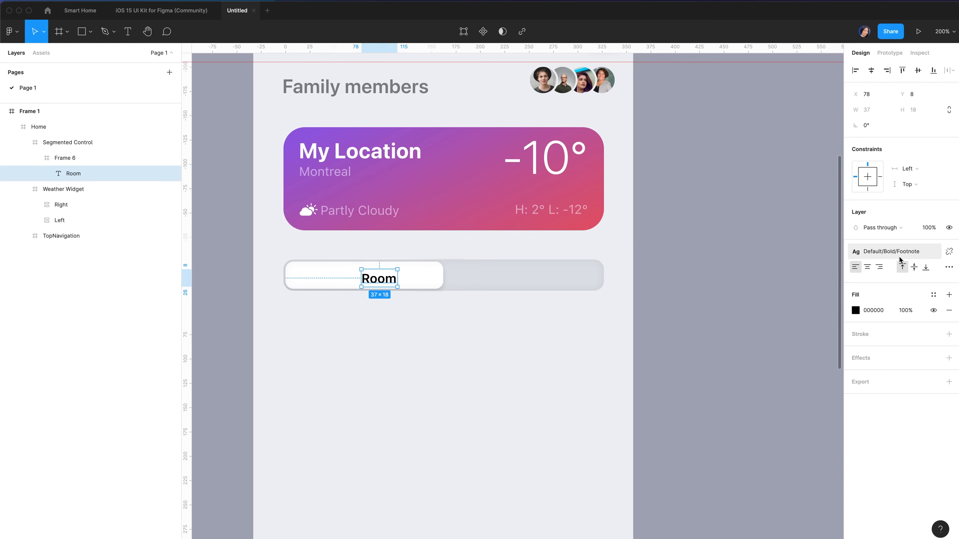
{"action": "left_click", "coordinate": [869, 268]}
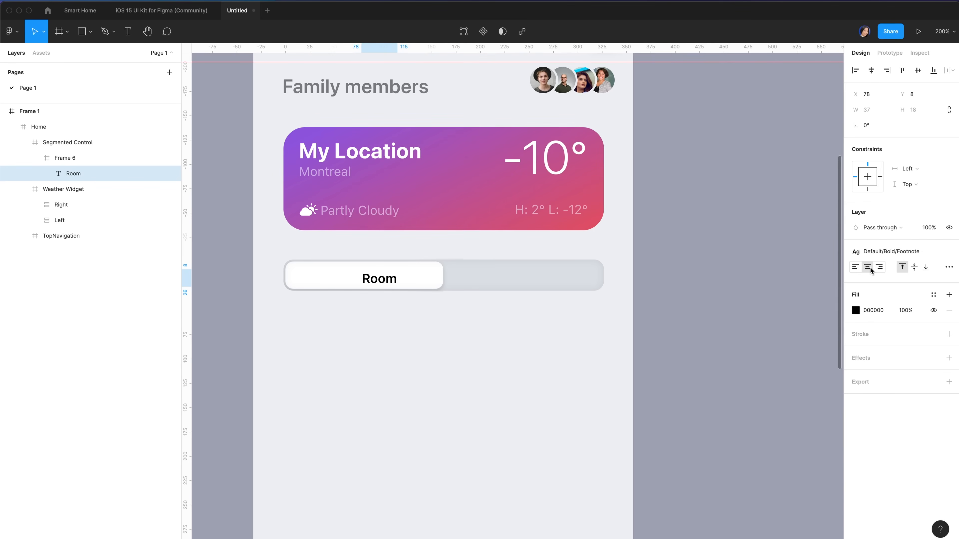
{"action": "left_click", "coordinate": [871, 70]}
{"action": "left_click", "coordinate": [918, 71]}
{"action": "left_click", "coordinate": [88, 158]}
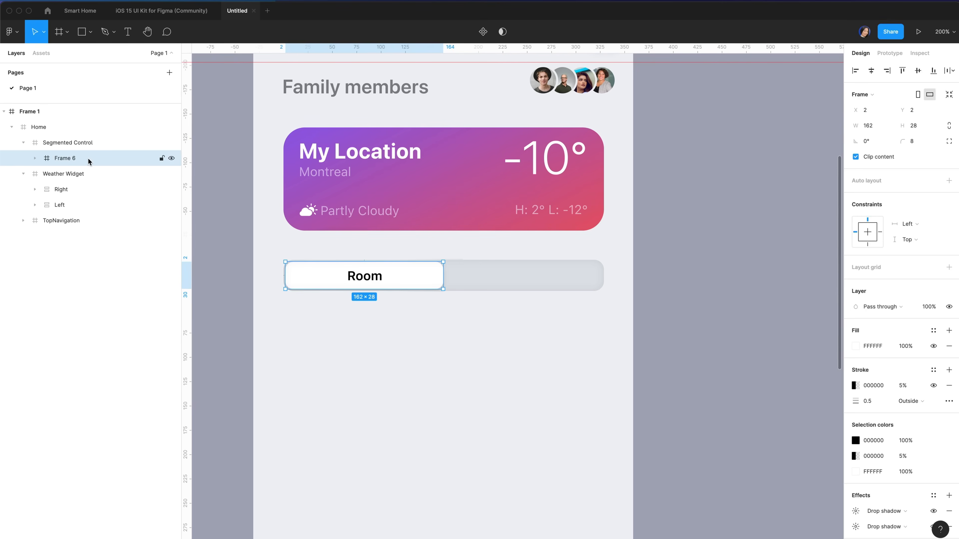
Duplicate the Room segment, move the copy to the control's right end and hide its white fill
{"action": "key", "text": "ctrl+d"}
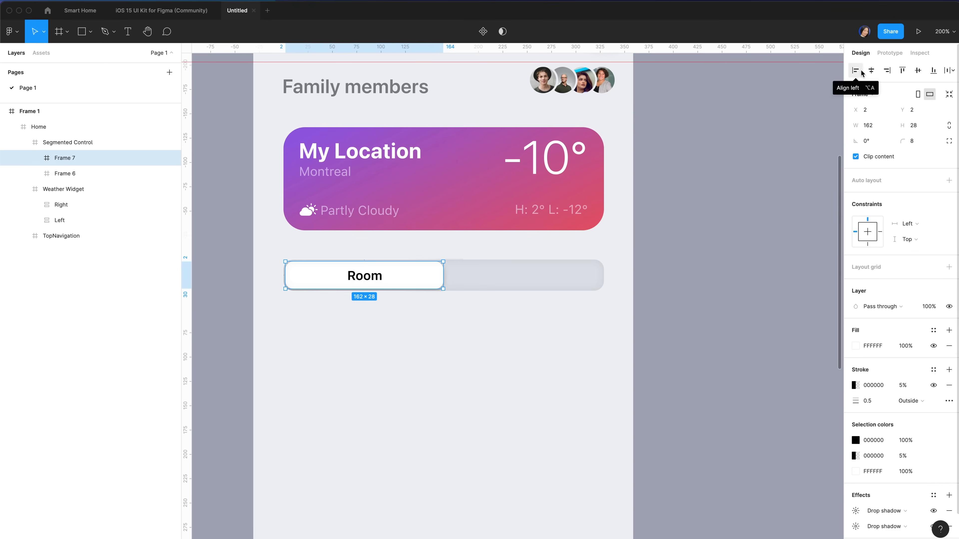
{"action": "left_click", "coordinate": [887, 70]}
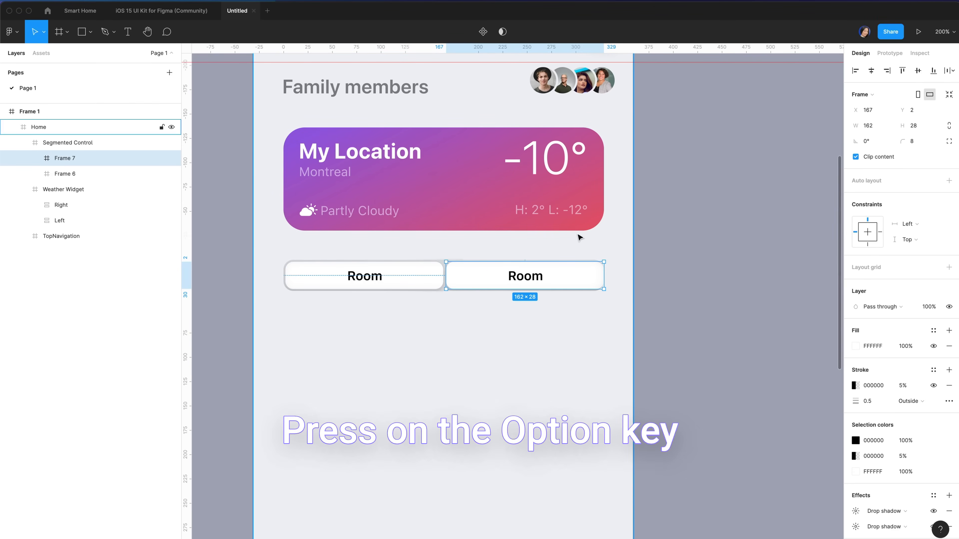
{"action": "key", "text": "alt"}
{"action": "key", "text": "alt+Left"}
{"action": "key", "text": "alt+Left"}
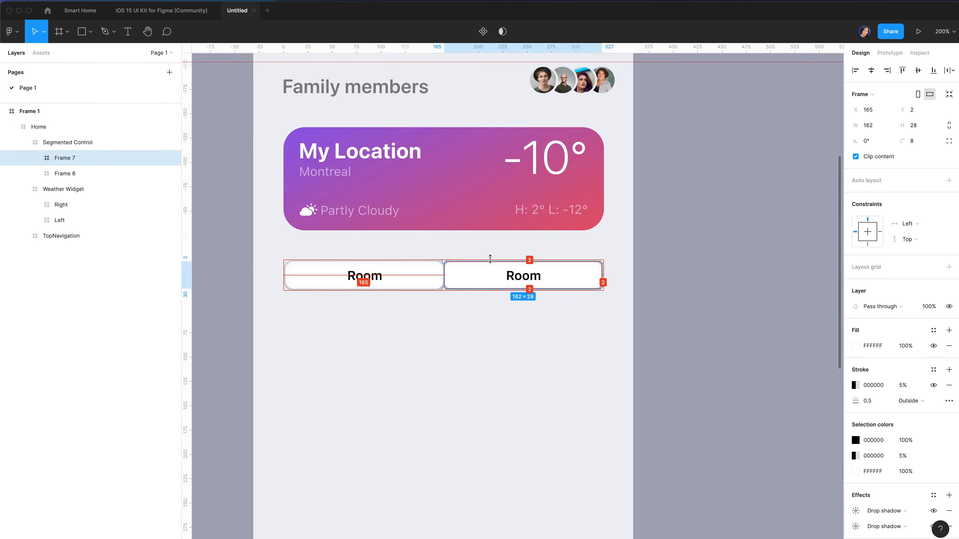
{"action": "left_click", "coordinate": [465, 321]}
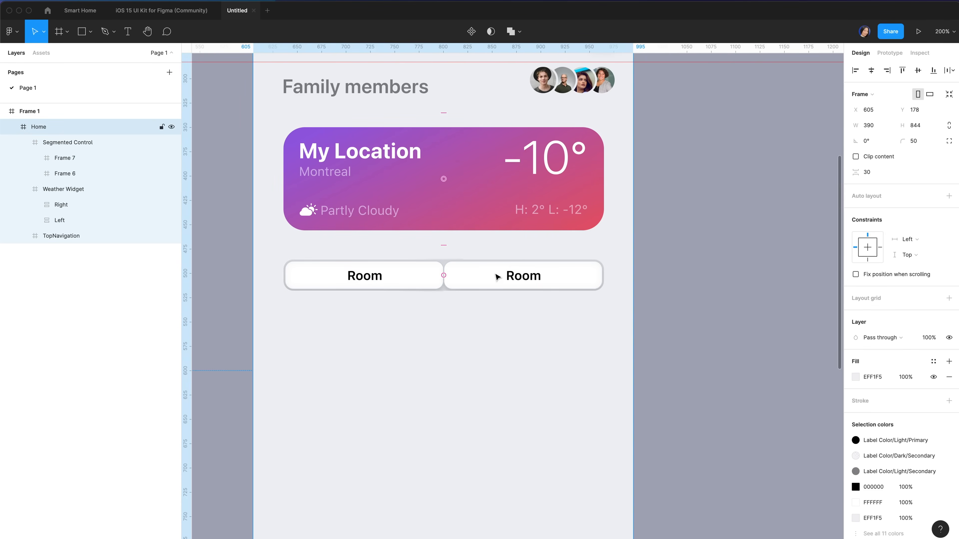
{"action": "left_click", "coordinate": [489, 280]}
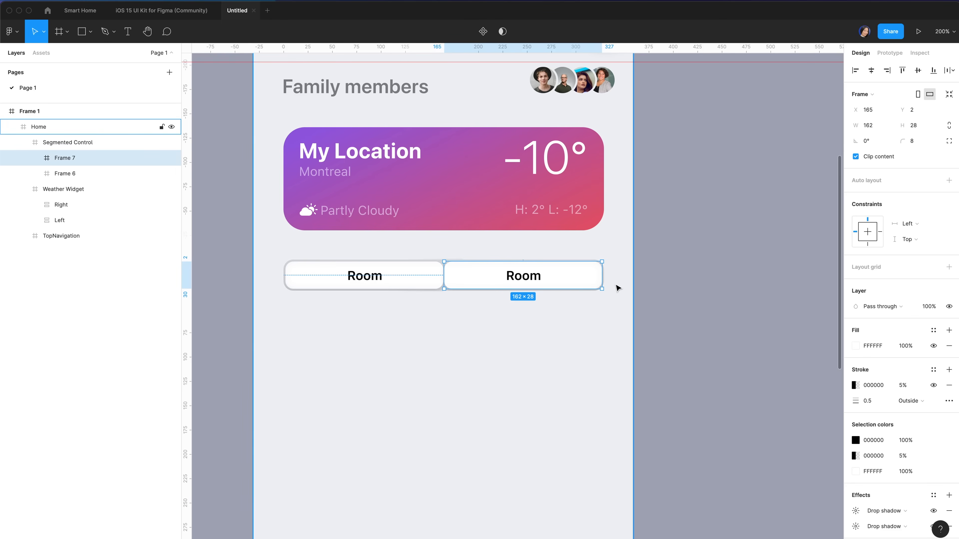
{"action": "left_click", "coordinate": [934, 346]}
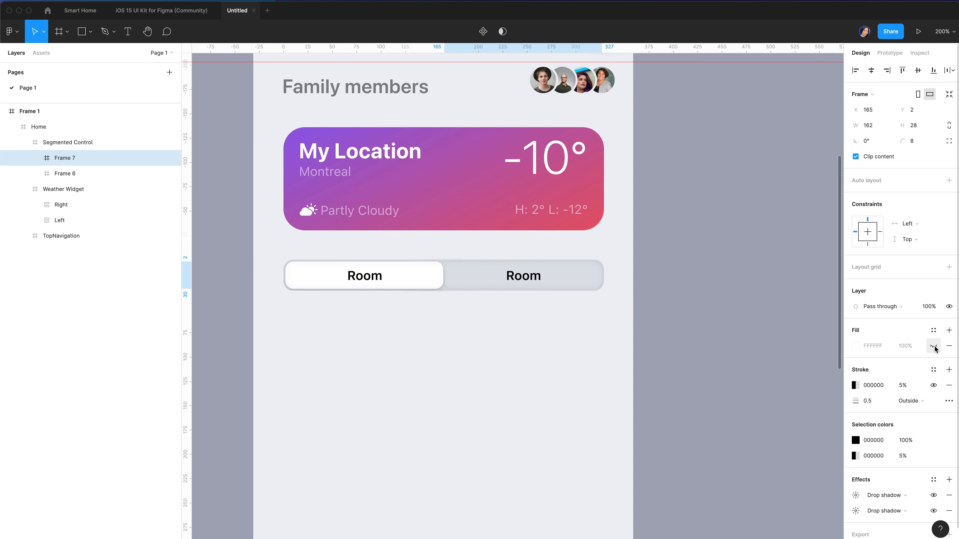
Change the copy's label to 'Devices' in Label Color/Light/Tertiary grey
{"action": "double_click", "coordinate": [528, 281]}
{"action": "type", "text": "Devices"}
{"action": "key", "text": "Escape"}
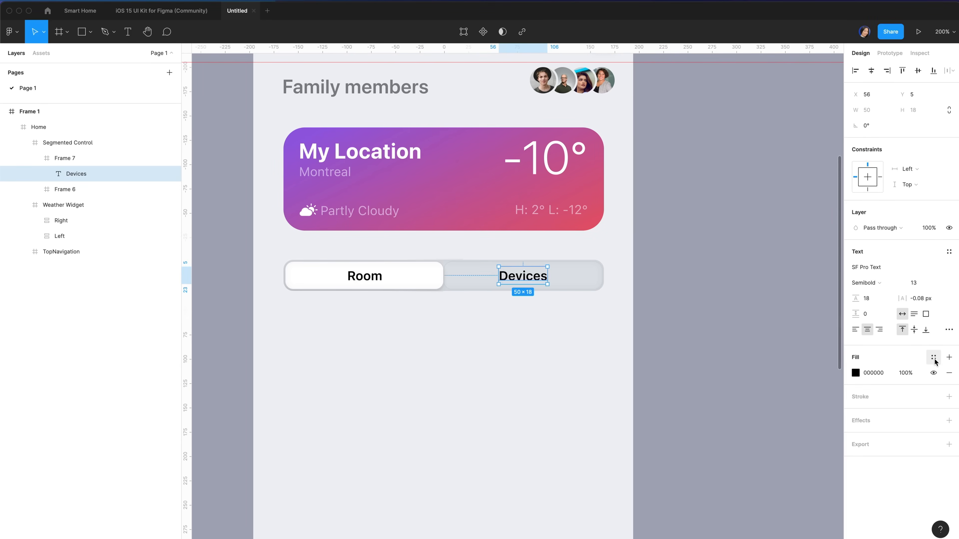
{"action": "left_click", "coordinate": [934, 359]}
{"action": "scroll", "coordinate": [904, 434], "scroll_direction": "down", "scroll_amount": 5}
{"action": "left_click", "coordinate": [894, 474]}
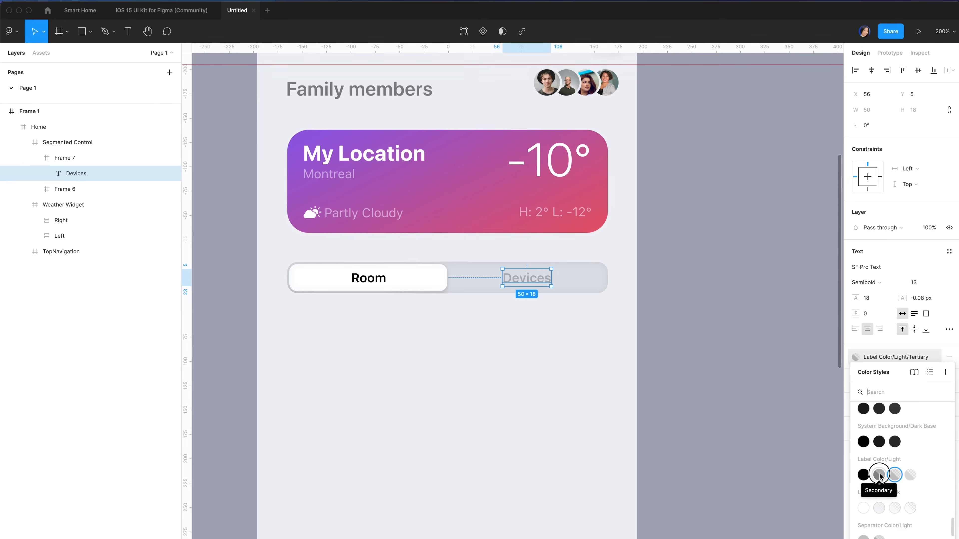
{"action": "key", "text": "Escape"}
{"action": "key", "text": "Escape"}
Hide both drop shadows and the outline on the Devices segment
{"action": "key", "text": "super+equal"}
{"action": "left_click", "coordinate": [933, 474]}
{"action": "left_click", "coordinate": [934, 490]}
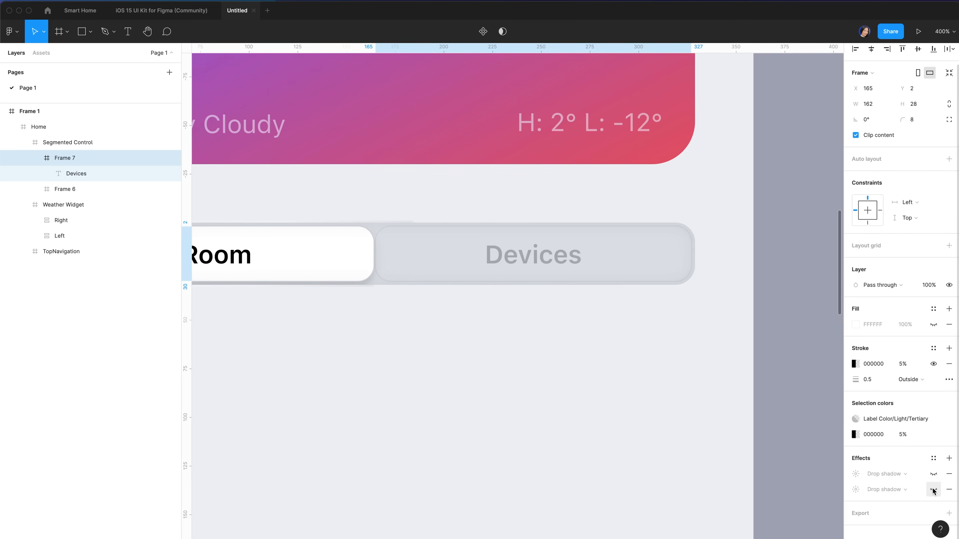
{"action": "left_click", "coordinate": [934, 364]}
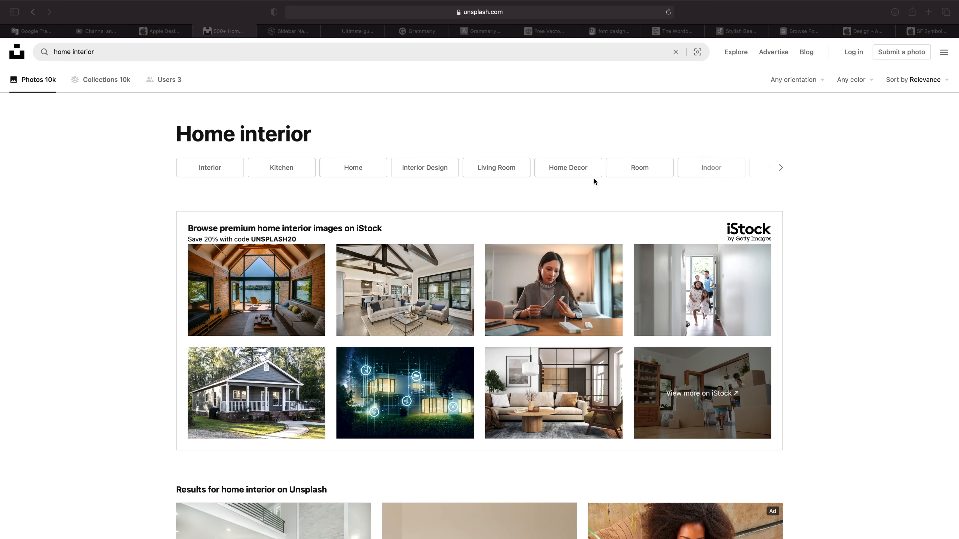
Scroll through Unsplash's home interior photo results to browse living-room pictures
{"action": "scroll", "coordinate": [730, 336], "scroll_direction": "down", "scroll_amount": 10}
{"action": "scroll", "coordinate": [729, 336], "scroll_direction": "down", "scroll_amount": 6}
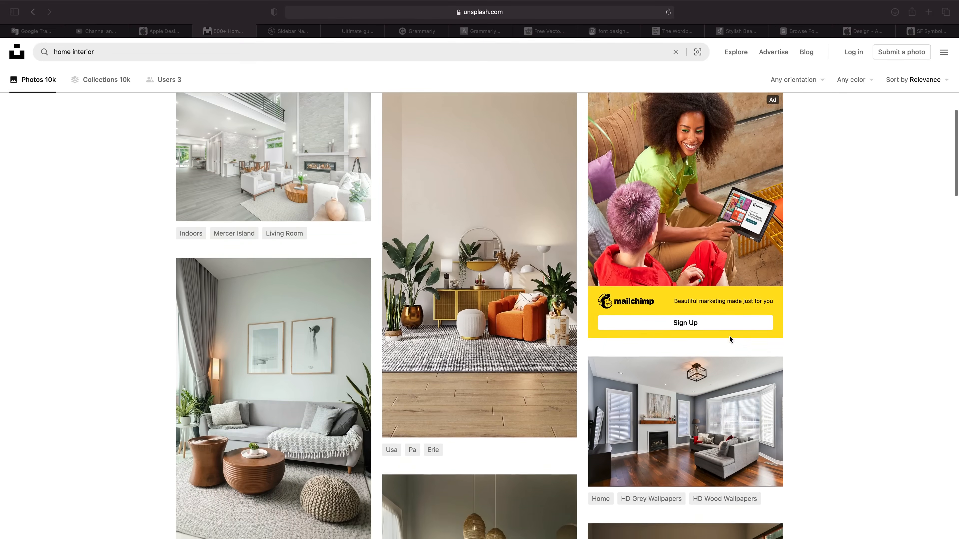
{"action": "scroll", "coordinate": [730, 336], "scroll_direction": "down", "scroll_amount": 8}
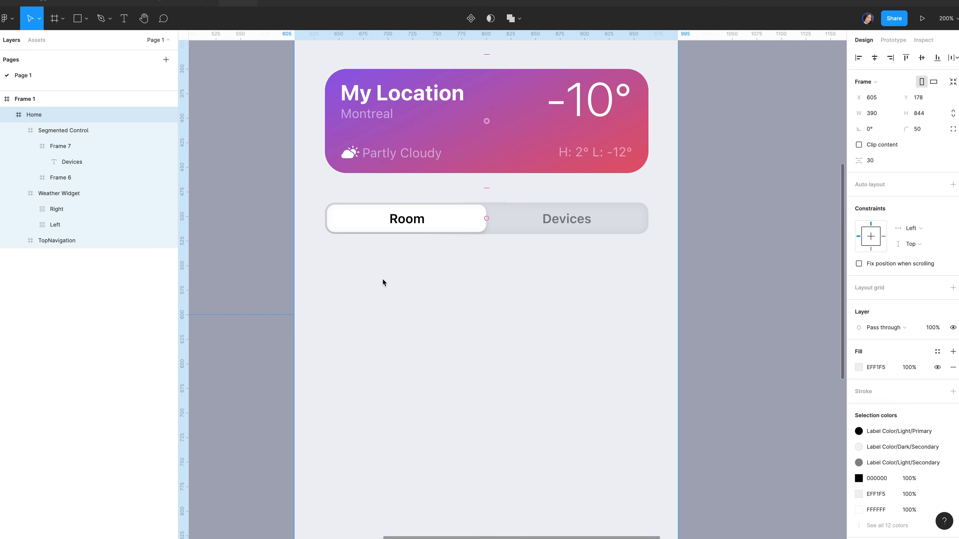
Size the new card frame to 155 × 233
{"action": "scroll", "coordinate": [416, 307], "scroll_direction": "down", "scroll_amount": 1}
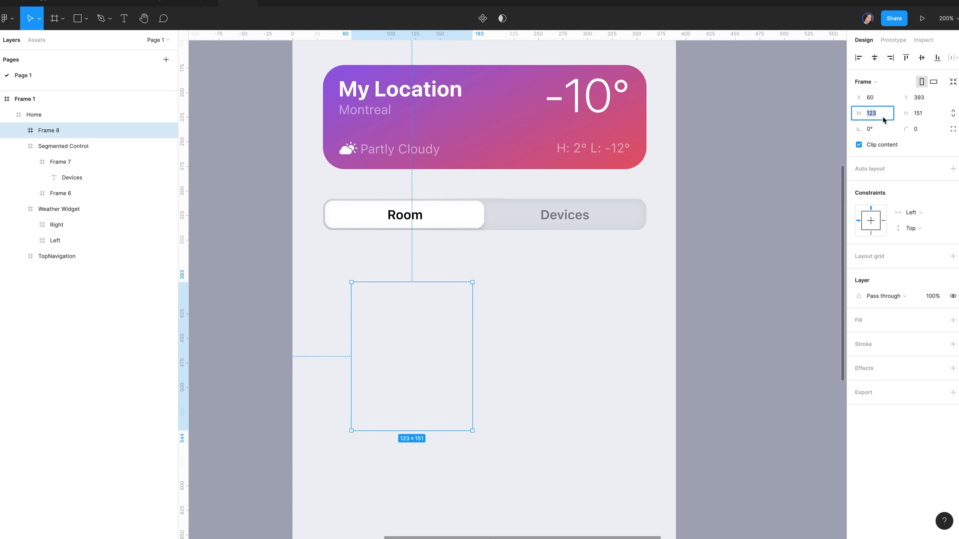
{"action": "type", "text": "155"}
{"action": "left_click", "coordinate": [928, 114]}
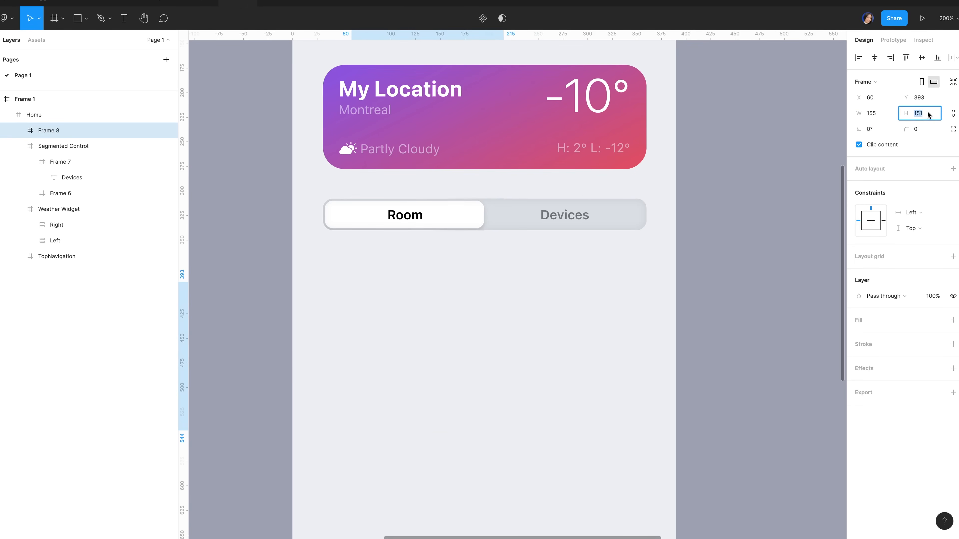
{"action": "type", "text": "233"}
{"action": "key", "text": "Return"}
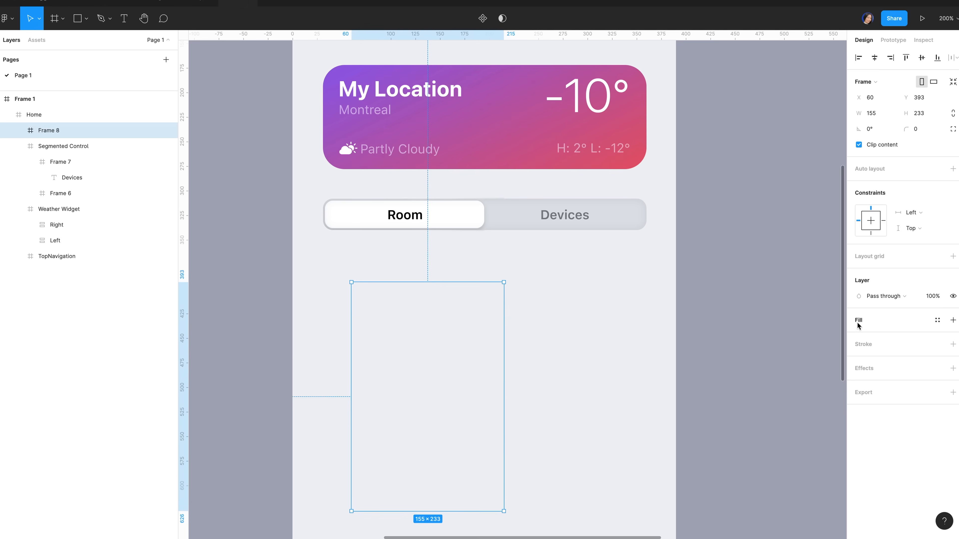
Fill the card with F4F7FB and give it a corner radius of 22
{"action": "left_click", "coordinate": [857, 325]}
{"action": "left_click", "coordinate": [883, 339]}
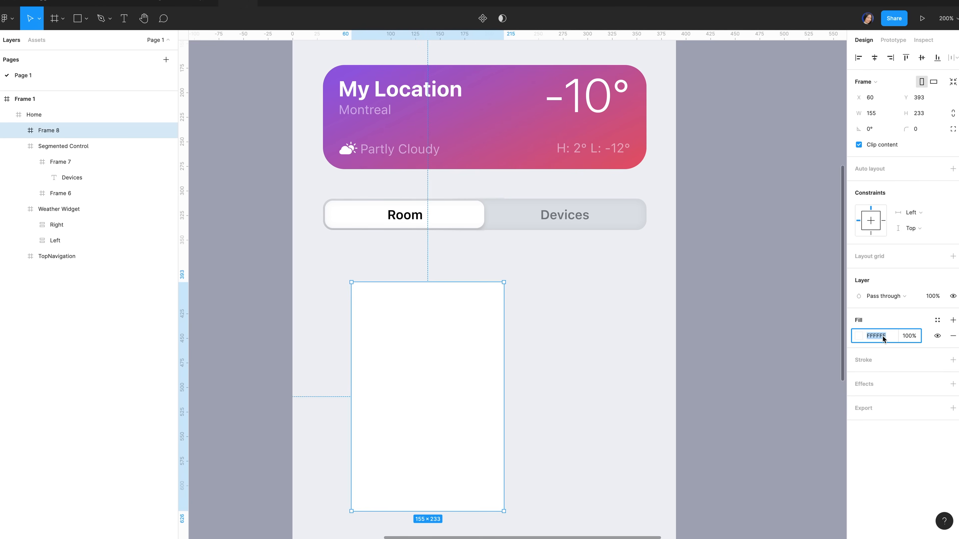
{"action": "type", "text": "f4f"}
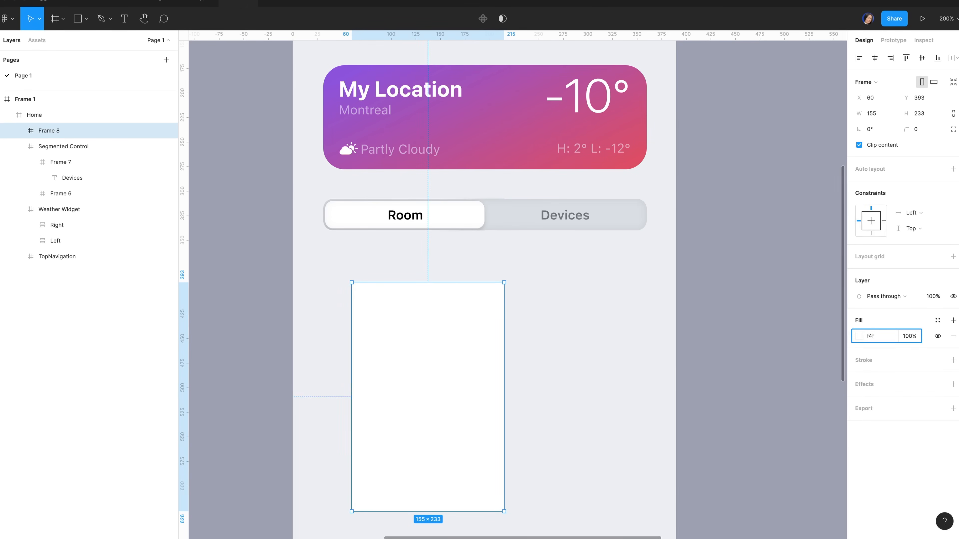
{"action": "type", "text": "7fb"}
{"action": "left_click", "coordinate": [924, 130]}
{"action": "type", "text": "22"}
{"action": "key", "text": "Return"}
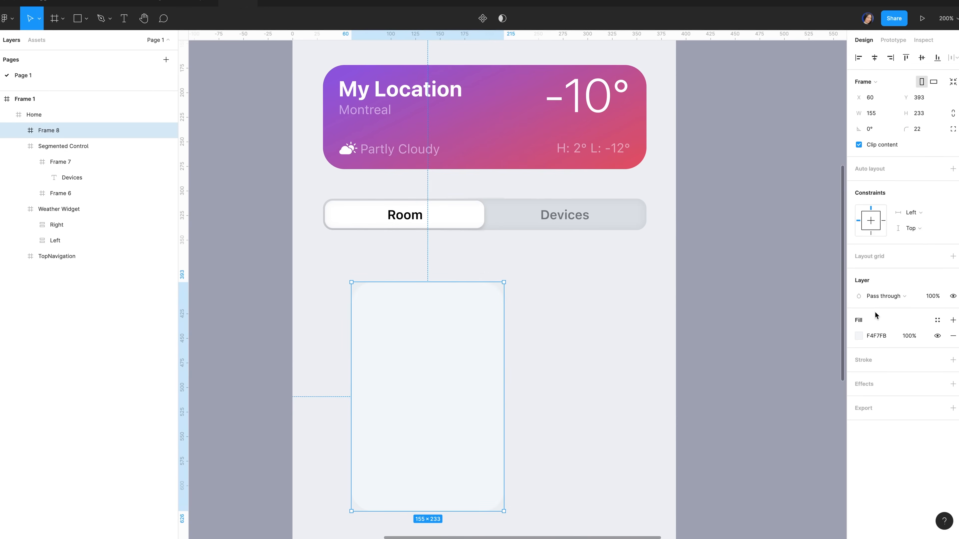
Add a white outline at 50% opacity, positioned outside the card
{"action": "left_click", "coordinate": [874, 360]}
{"action": "left_click", "coordinate": [858, 376]}
{"action": "mouse_move", "coordinate": [746, 327]}
{"action": "left_mouse_down"}
{"action": "mouse_move", "coordinate": [721, 296]}
{"action": "mouse_move", "coordinate": [716, 266]}
{"action": "left_mouse_up"}
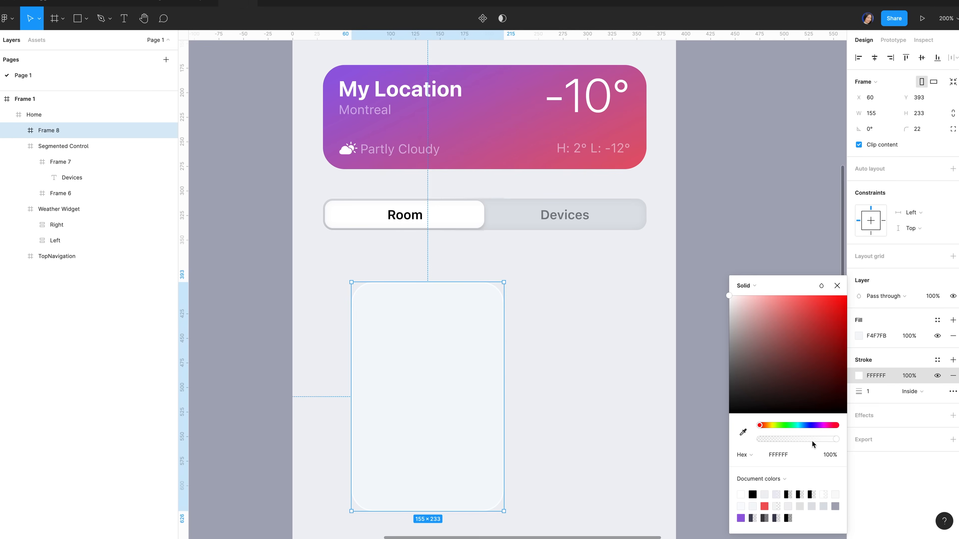
{"action": "left_click", "coordinate": [824, 457]}
{"action": "type", "text": "50"}
{"action": "key", "text": "Return"}
{"action": "left_click", "coordinate": [922, 391]}
{"action": "left_click", "coordinate": [921, 403]}
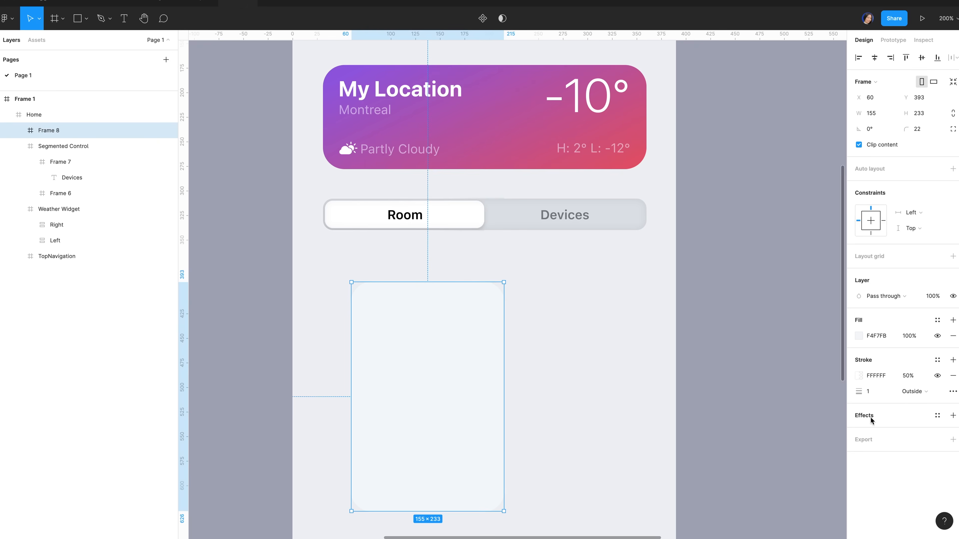
Add a drop shadow with Y offset 20, blur 40 and colour 3B4056
{"action": "left_click", "coordinate": [888, 413]}
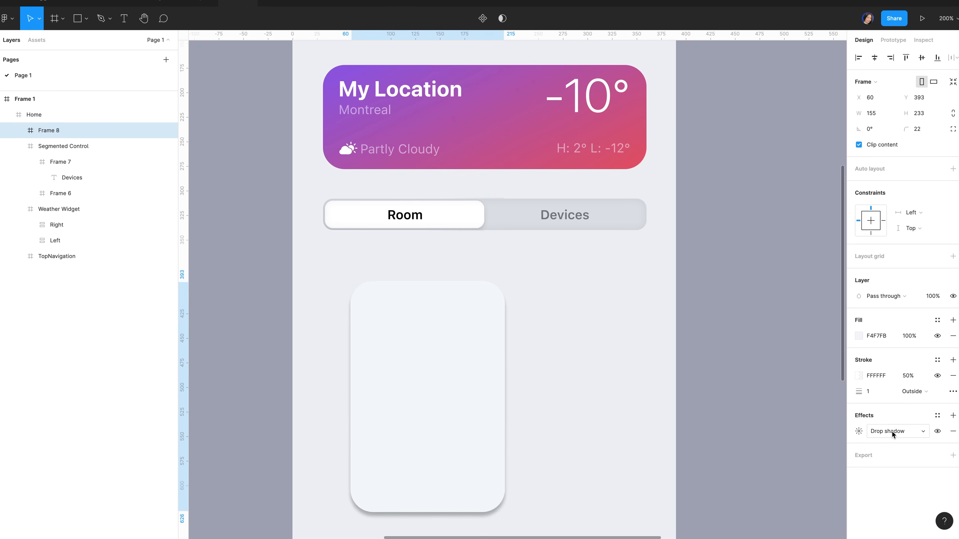
{"action": "left_click", "coordinate": [859, 433]}
{"action": "left_click", "coordinate": [763, 472]}
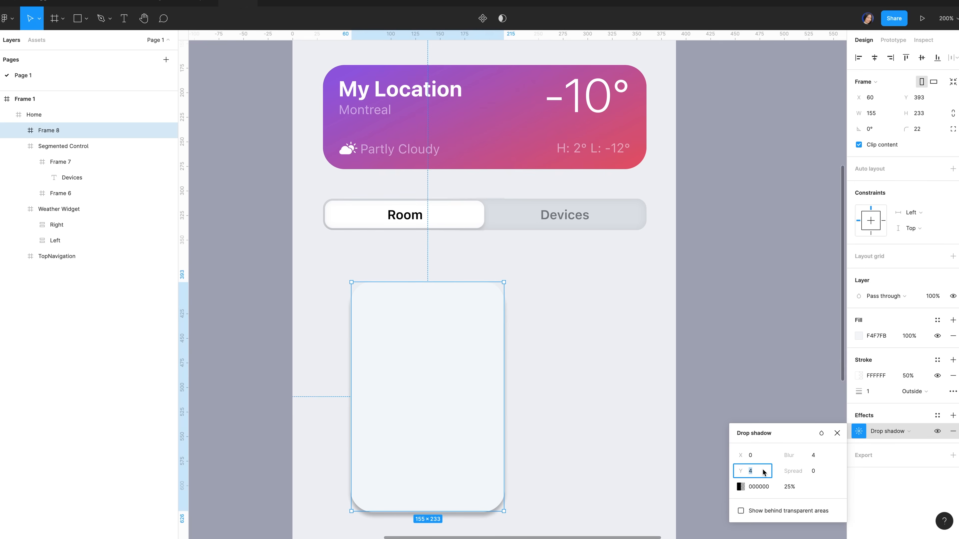
{"action": "type", "text": "20"}
{"action": "left_click", "coordinate": [821, 458]}
{"action": "type", "text": "40"}
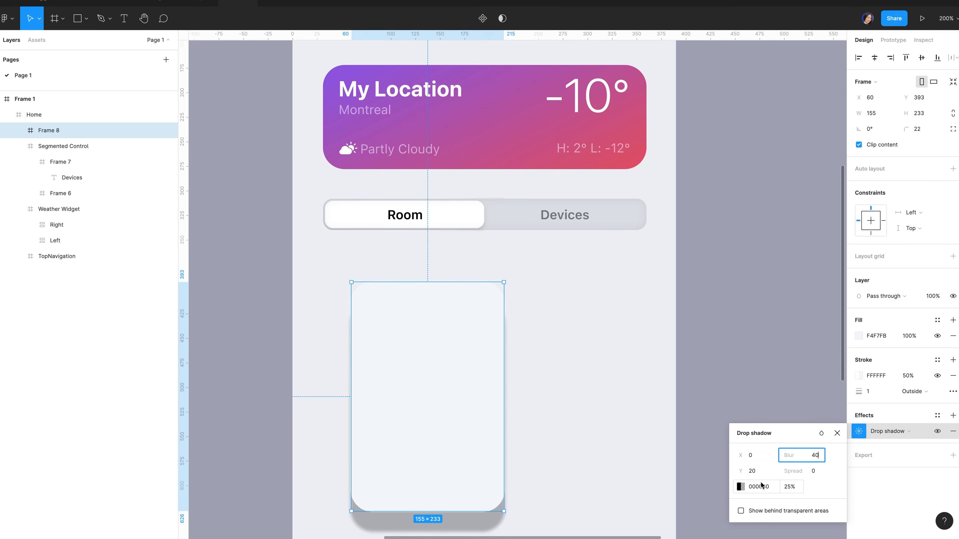
{"action": "left_click", "coordinate": [761, 486]}
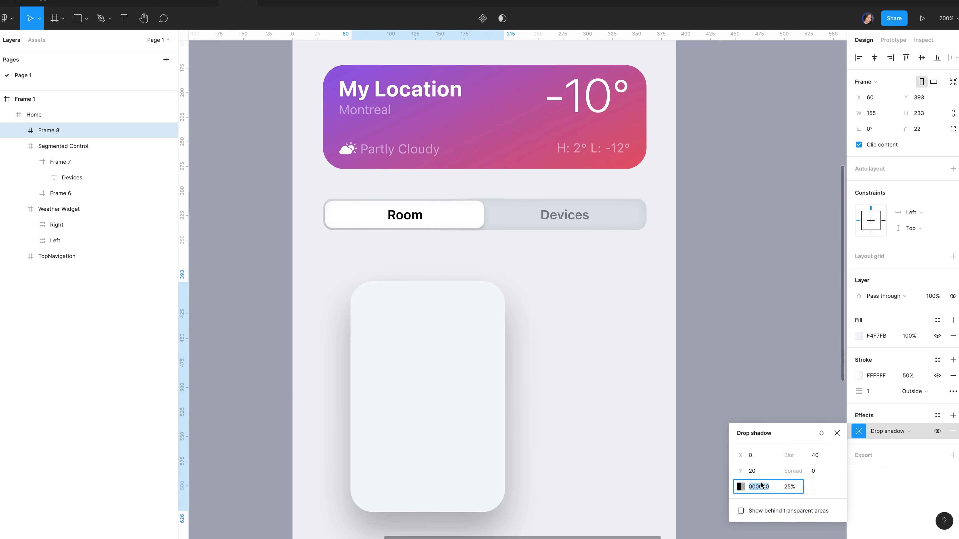
{"action": "type", "text": "3b4056"}
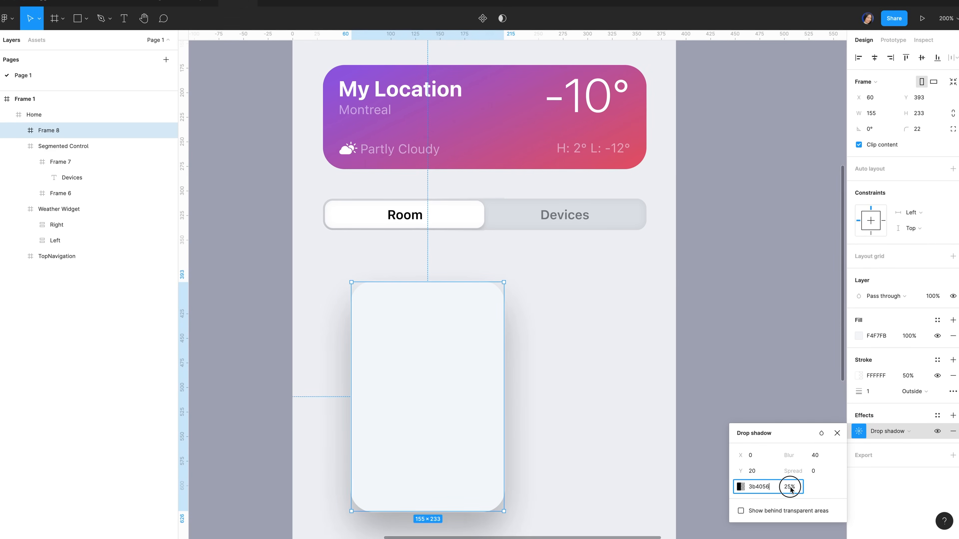
{"action": "left_click", "coordinate": [433, 326]}
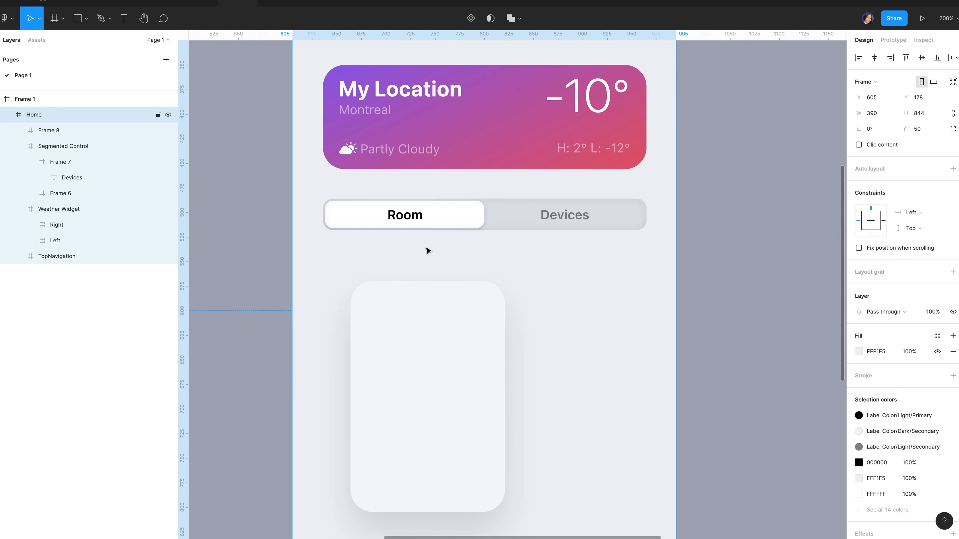
Nudge Frame 8 up and left so it sits at X 30, Y 370 under the segmented control
{"action": "left_click", "coordinate": [429, 306]}
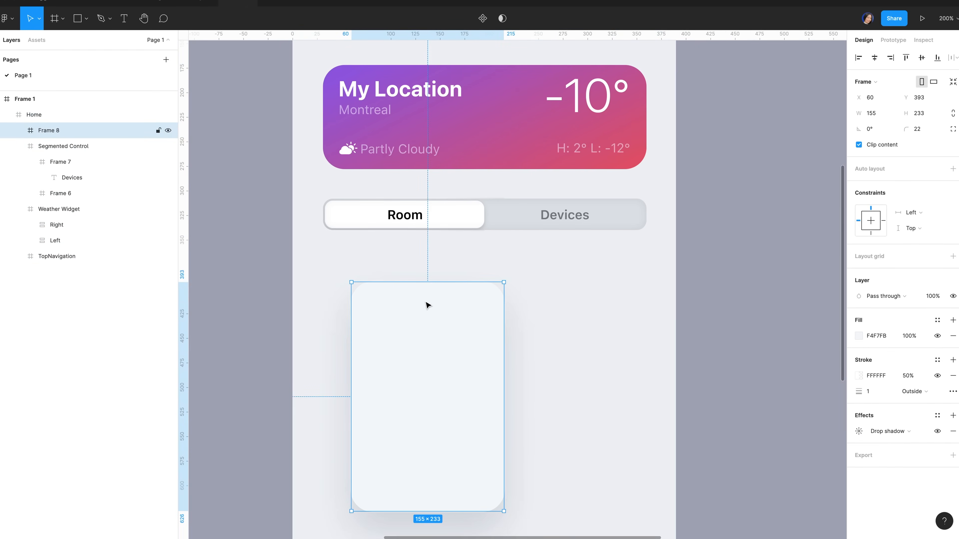
{"action": "key", "text": "alt"}
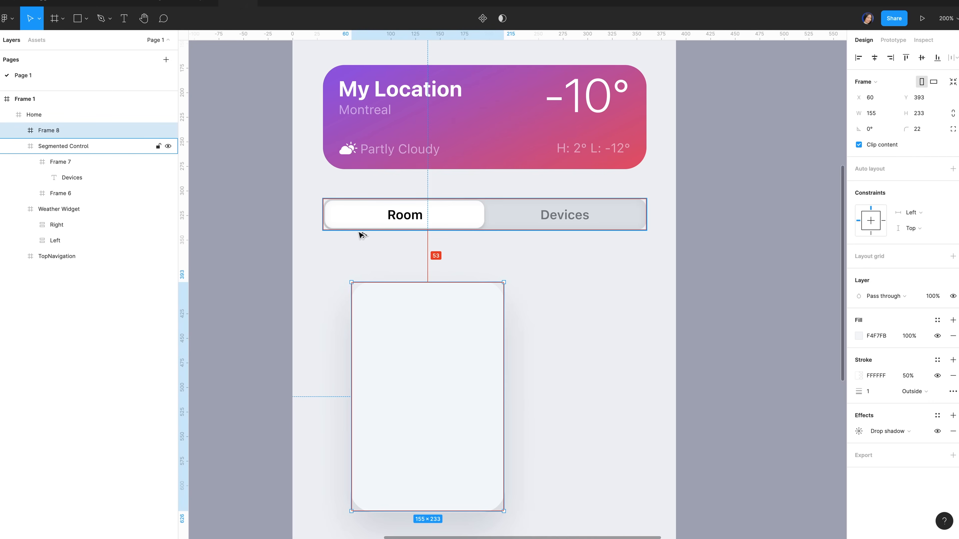
{"action": "key", "text": "shift+Up"}
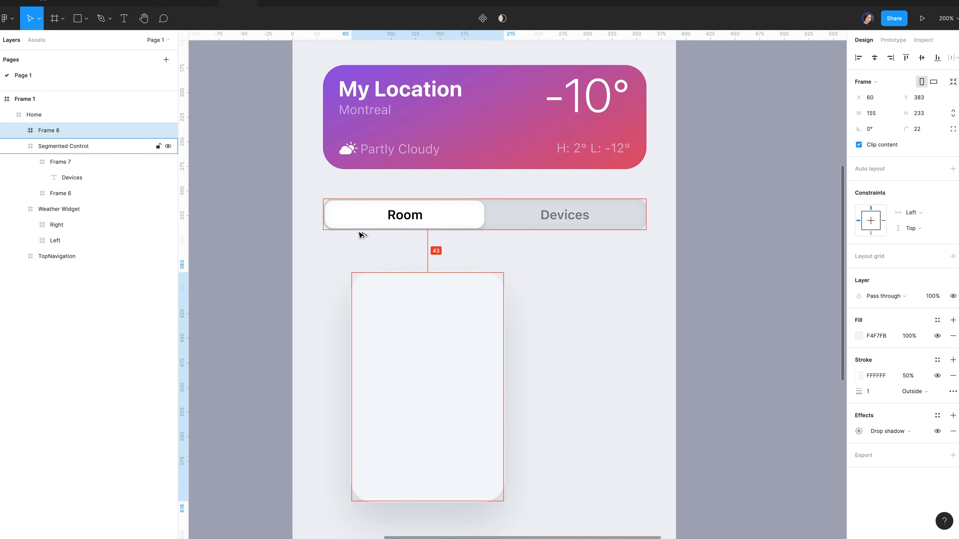
{"action": "key", "text": "shift+Up"}
{"action": "key", "text": "Up"}
{"action": "key", "text": "Up"}
{"action": "key", "text": "Up"}
{"action": "key", "text": "shift+Left"}
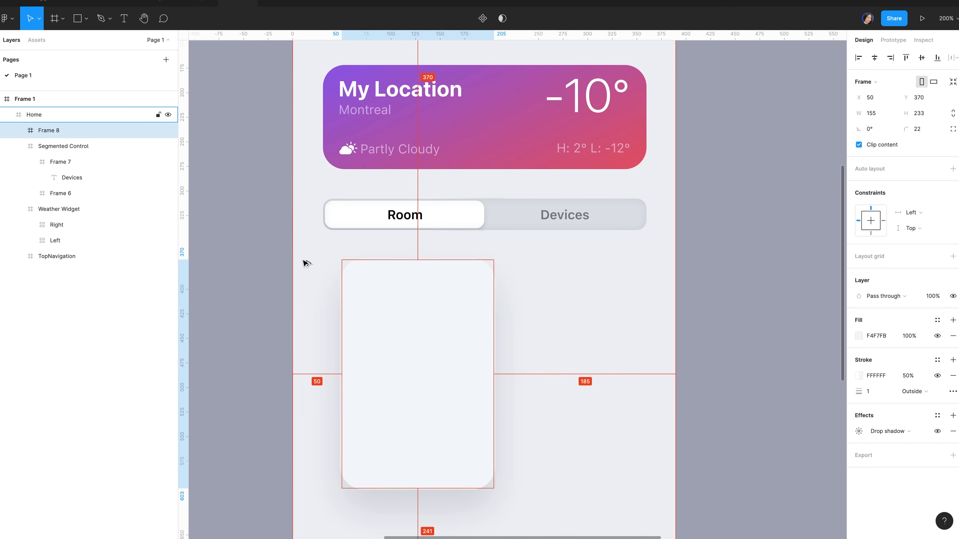
{"action": "key", "text": "shift+Left"}
{"action": "key", "text": "shift+Left"}
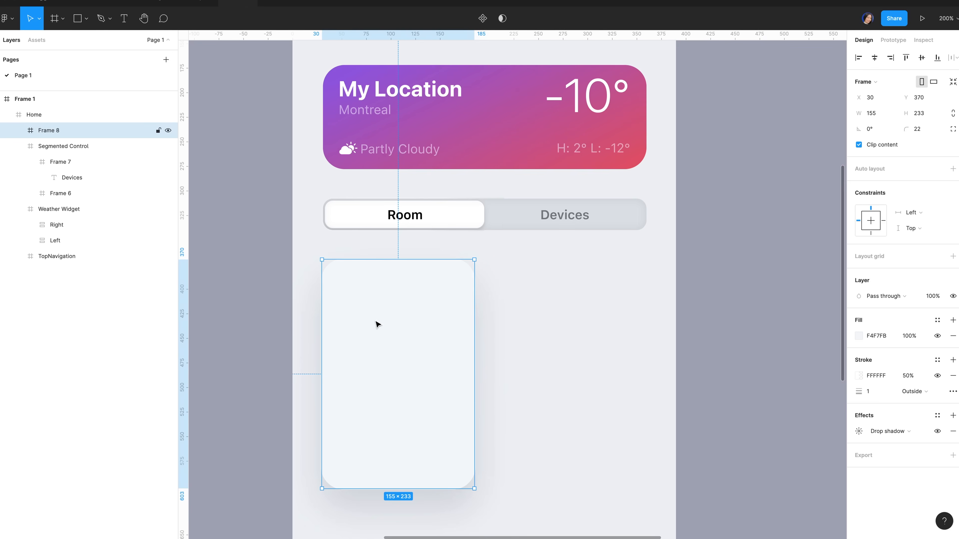
Draw a 155 × 120 frame inside the room card, aligned to its left and top edges
{"action": "key", "text": "f"}
{"action": "left_click_drag", "start_coordinate": [332, 273], "coordinate": [474, 362]}
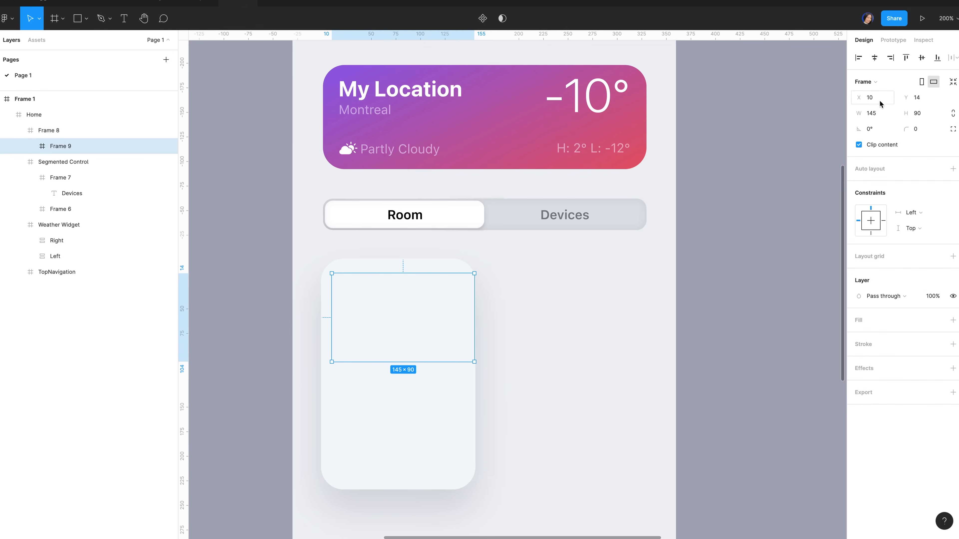
{"action": "left_click", "coordinate": [877, 113]}
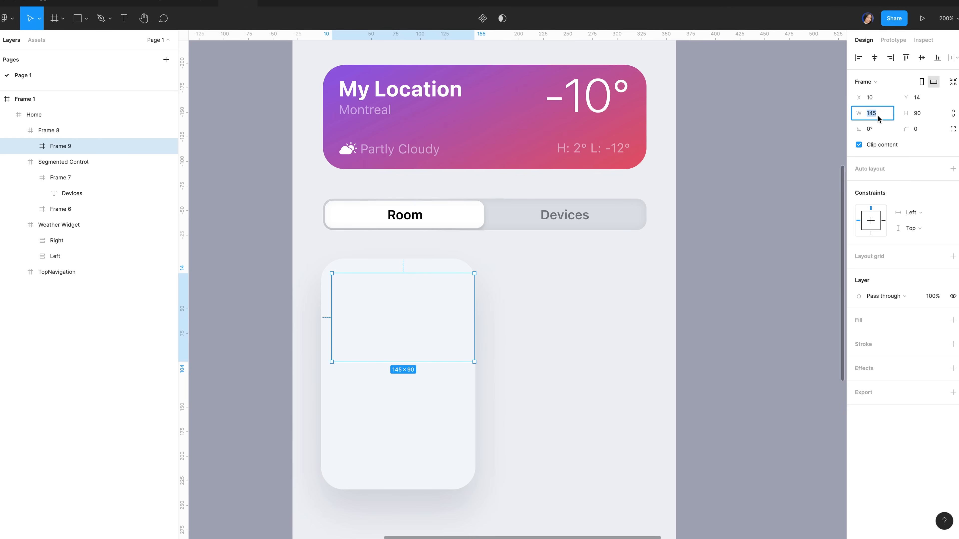
{"action": "type", "text": "155"}
{"action": "left_click", "coordinate": [931, 113]}
{"action": "type", "text": "120"}
{"action": "key", "text": "Return"}
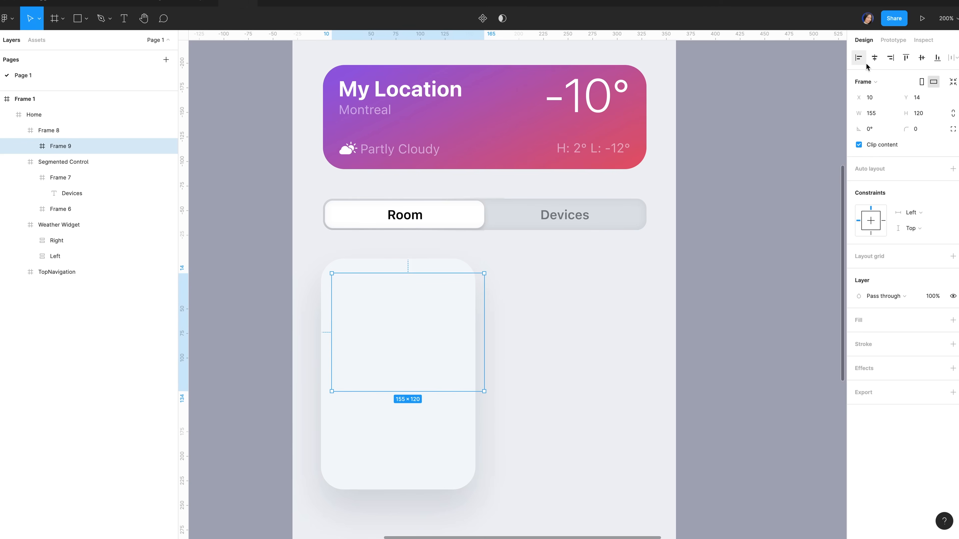
{"action": "left_click", "coordinate": [858, 58]}
{"action": "left_click", "coordinate": [907, 59]}
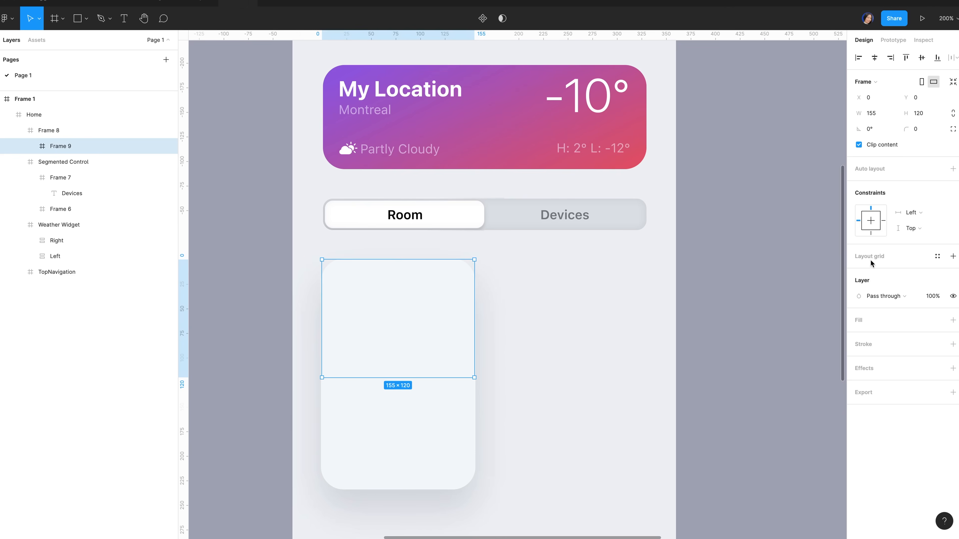
Give the frame an image fill using the bedroom photo
{"action": "left_click", "coordinate": [859, 321]}
{"action": "left_click", "coordinate": [859, 336]}
{"action": "left_click", "coordinate": [749, 286]}
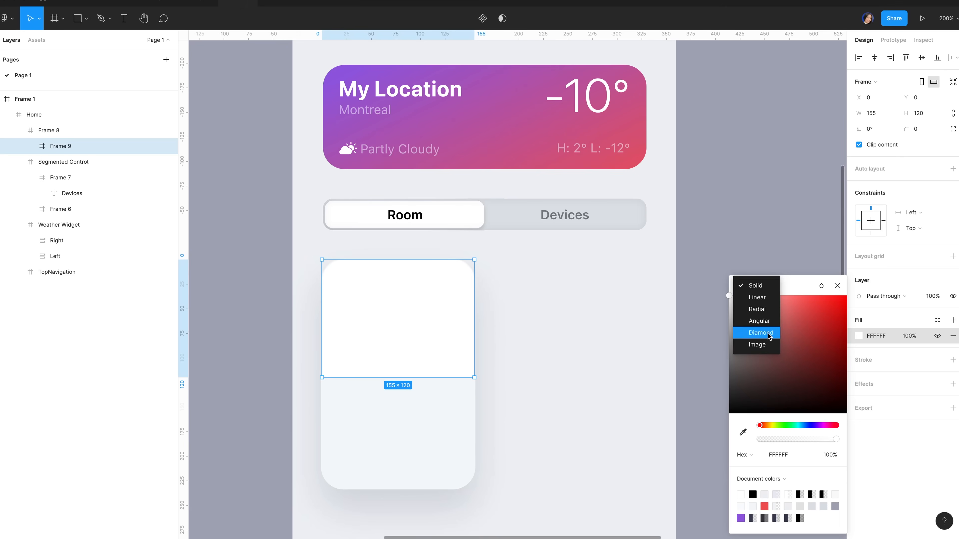
{"action": "left_click", "coordinate": [767, 346]}
{"action": "left_click", "coordinate": [801, 360]}
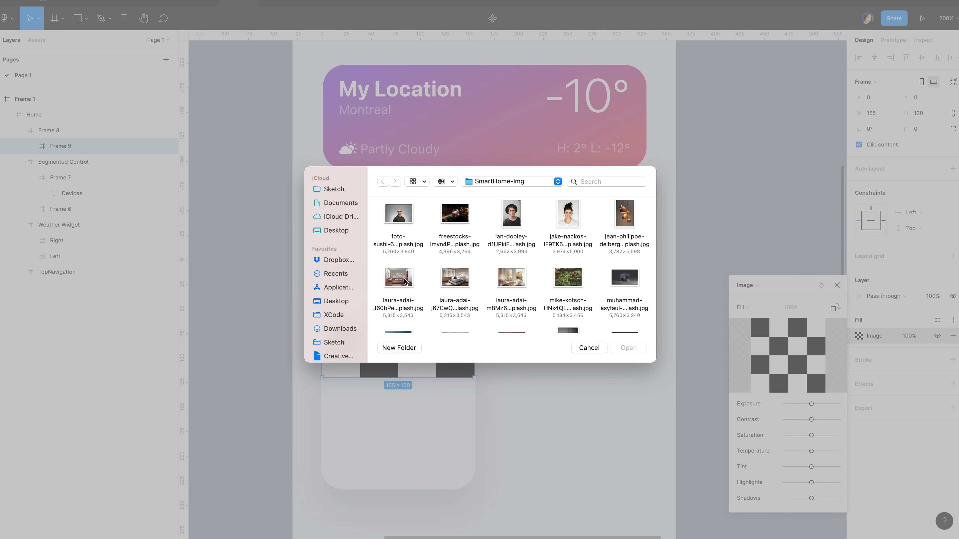
{"action": "left_click", "coordinate": [406, 279]}
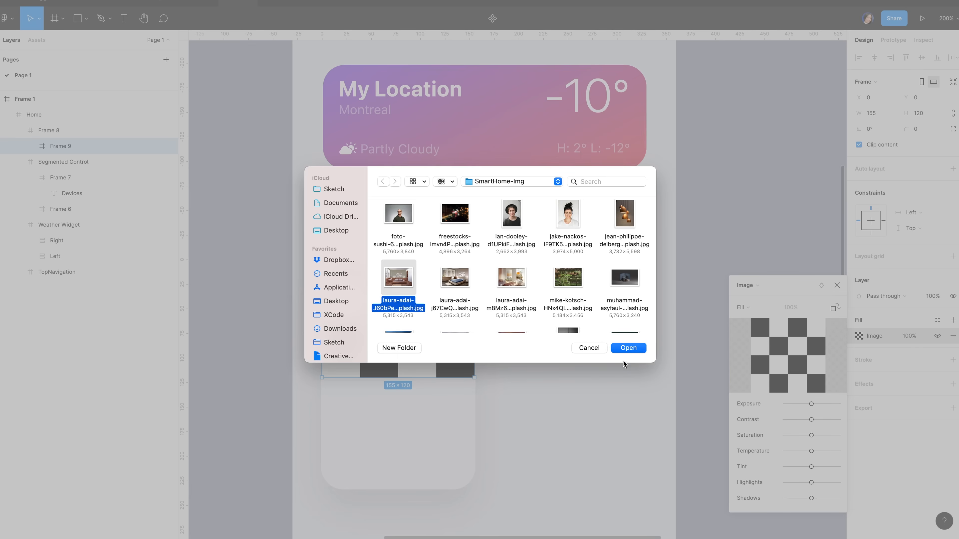
{"action": "left_click", "coordinate": [627, 348]}
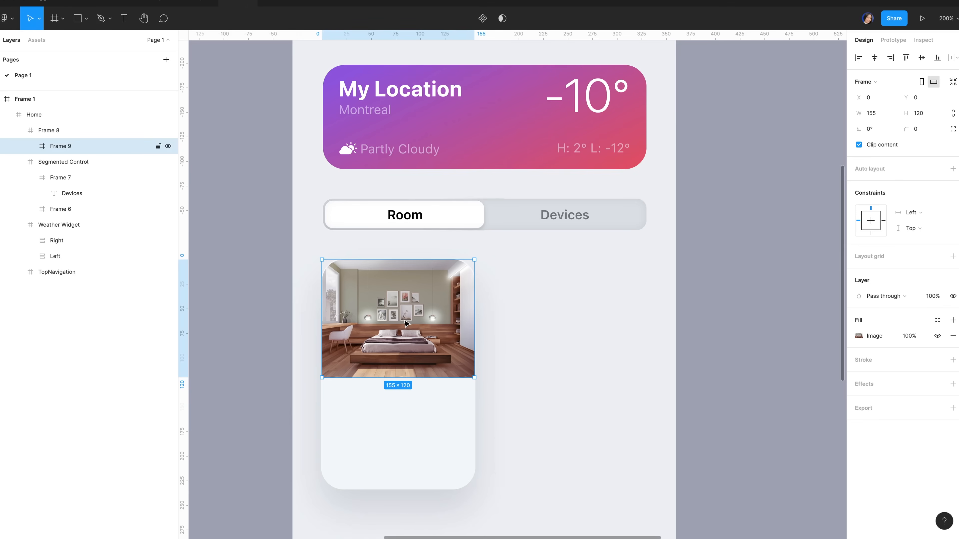
Draw a 22 × 22 frame in the photo's top-right corner
{"action": "key", "text": "f"}
{"action": "left_click_drag", "start_coordinate": [438, 274], "coordinate": [461, 297]}
{"action": "left_click", "coordinate": [883, 115]}
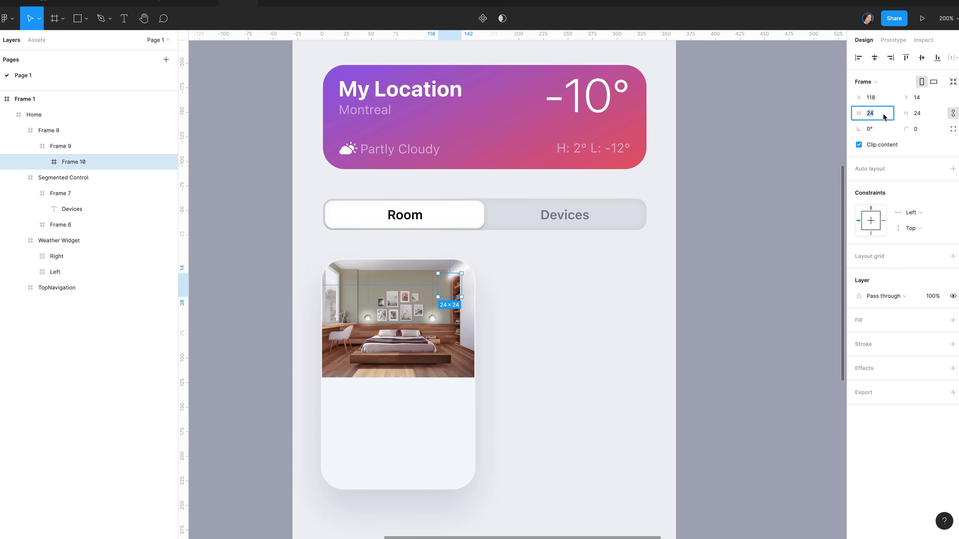
{"action": "type", "text": "22"}
{"action": "key", "text": "Tab"}
{"action": "type", "text": "22"}
{"action": "key", "text": "Return"}
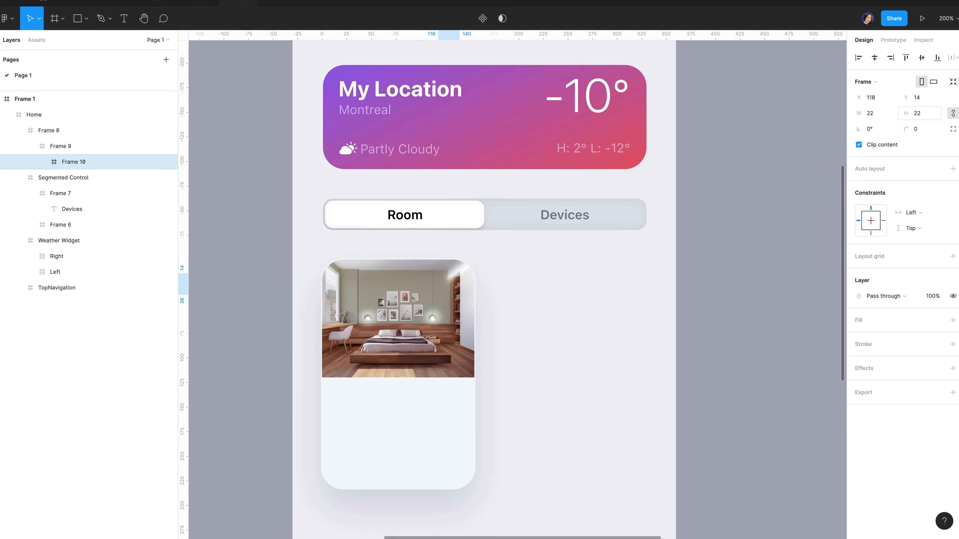
Fill the small frame with black at 10% opacity
{"action": "left_click", "coordinate": [874, 323]}
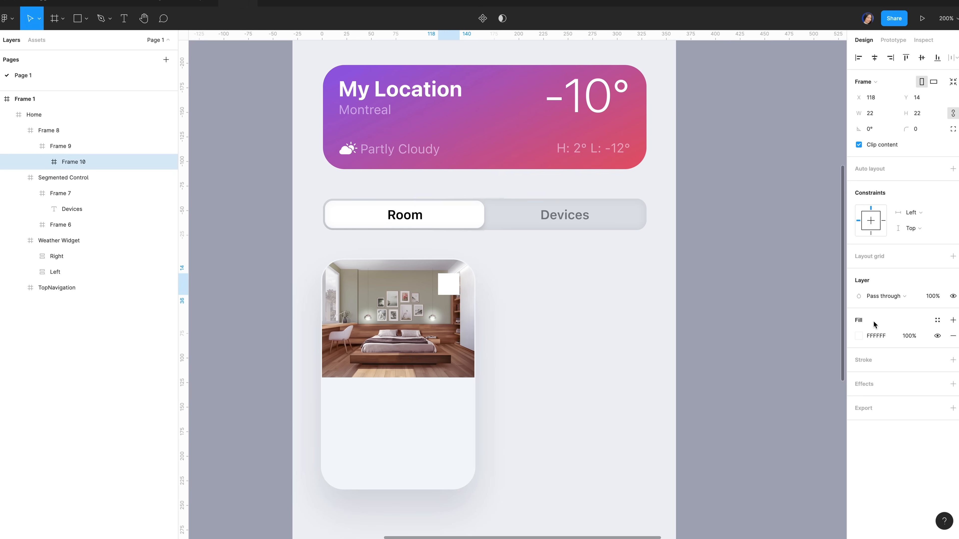
{"action": "left_click", "coordinate": [859, 335]}
{"action": "left_click_drag", "start_coordinate": [770, 363], "coordinate": [689, 450]}
{"action": "left_click", "coordinate": [830, 454]}
{"action": "type", "text": "10"}
{"action": "key", "text": "Return"}
Add a background blur of 10 and round the frame with corner radius 20
{"action": "left_click", "coordinate": [952, 385]}
{"action": "left_click", "coordinate": [902, 396]}
{"action": "left_click", "coordinate": [902, 423]}
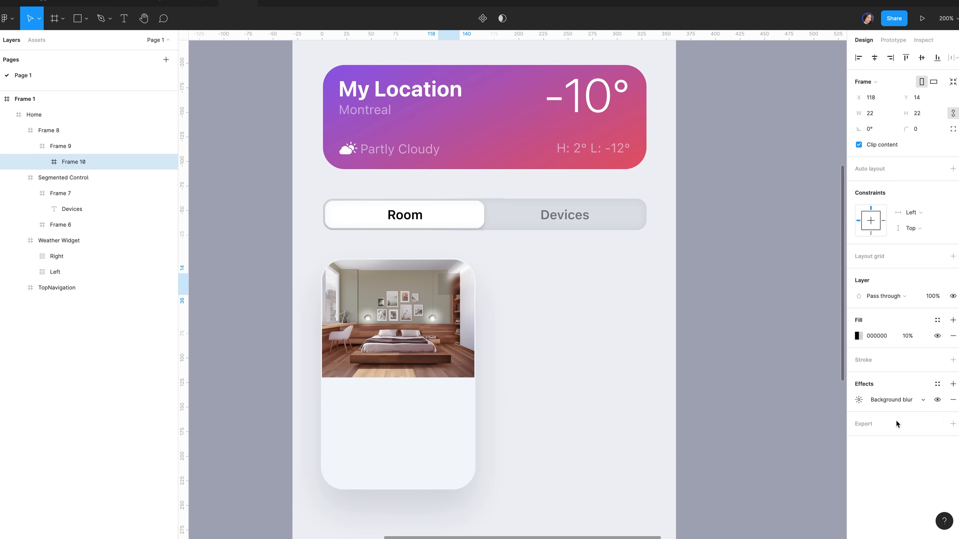
{"action": "left_click", "coordinate": [858, 399]}
{"action": "left_click", "coordinate": [759, 424]}
{"action": "type", "text": "10"}
{"action": "key", "text": "Return"}
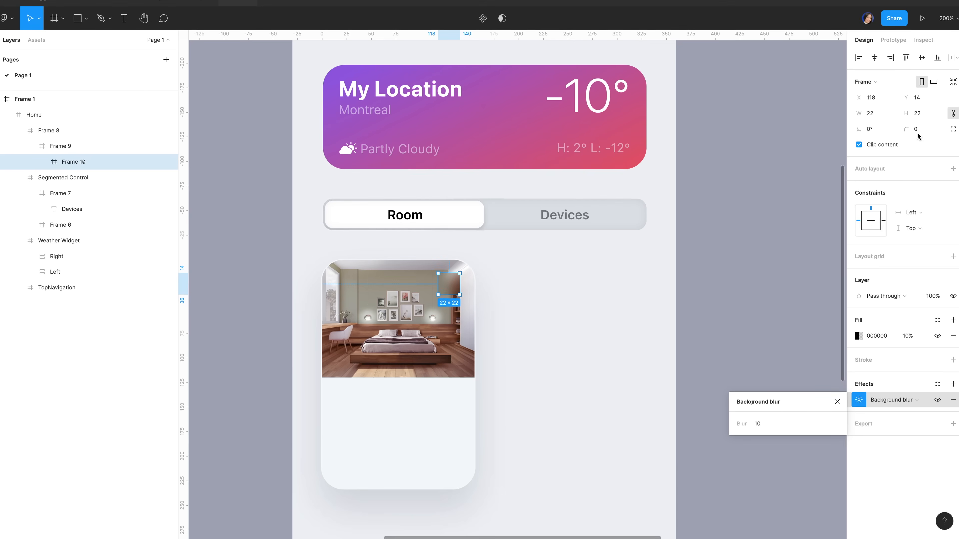
{"action": "left_click", "coordinate": [921, 131]}
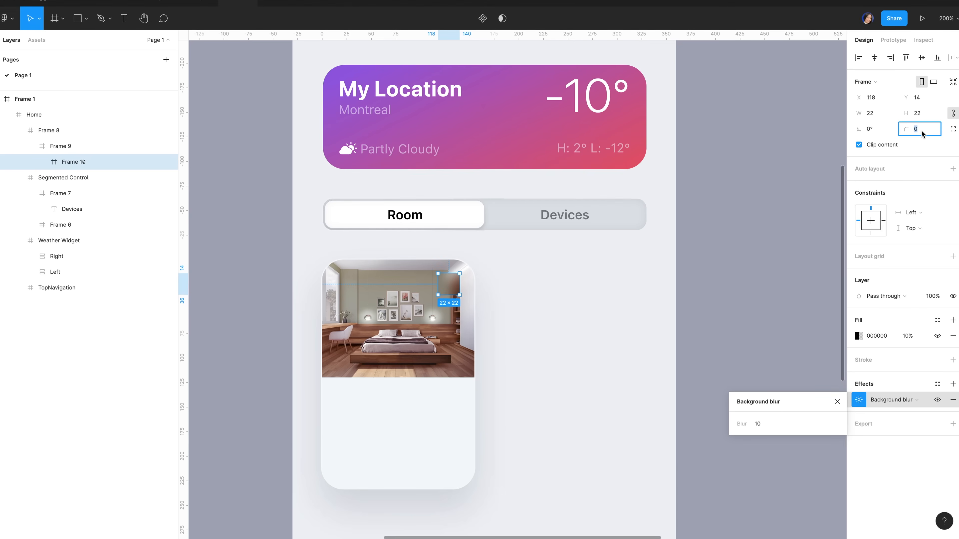
{"action": "type", "text": "20"}
{"action": "key", "text": "Return"}
Place an empty text layer inside the circle and search SF Symbols for 'more'
{"action": "key", "text": "t"}
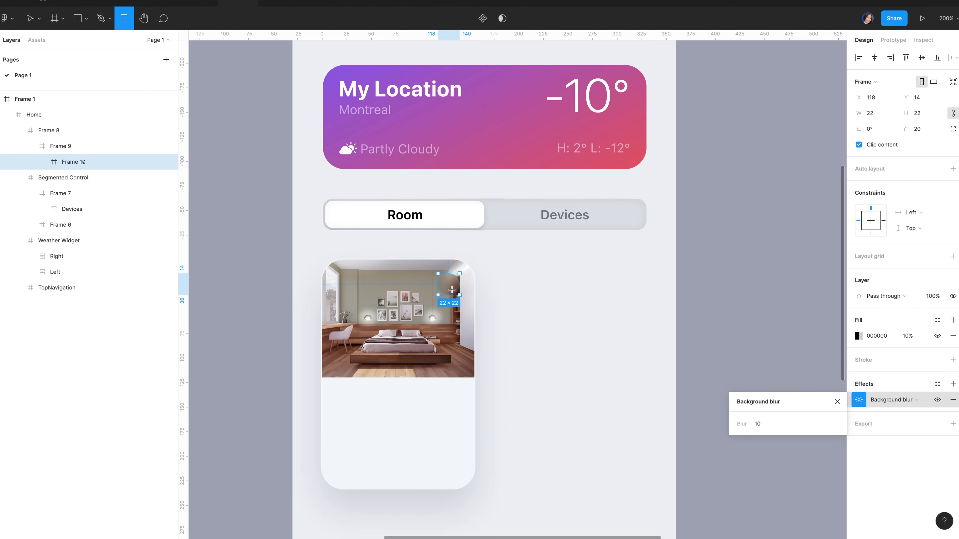
{"action": "left_click", "coordinate": [448, 281]}
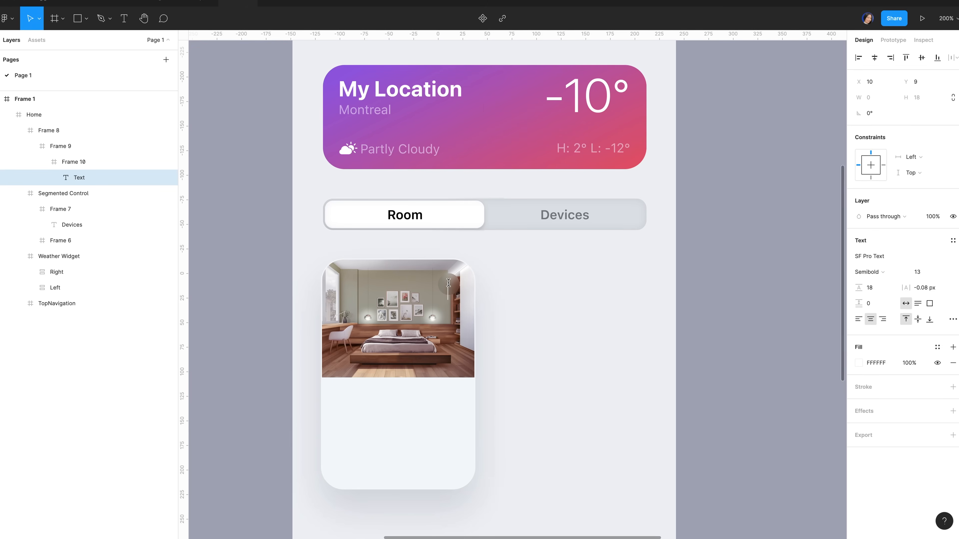
{"action": "key", "text": "super+Tab"}
{"action": "type", "text": "more"}
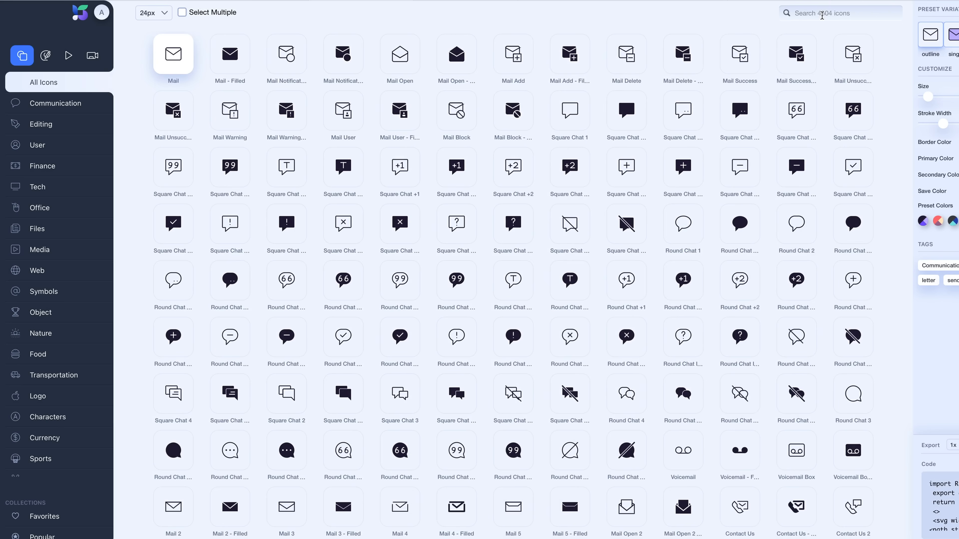
Keep searching SF Symbols for an ellipsis 'more' glyph
{"action": "type", "text": "m"}
{"action": "type", "text": "e"}
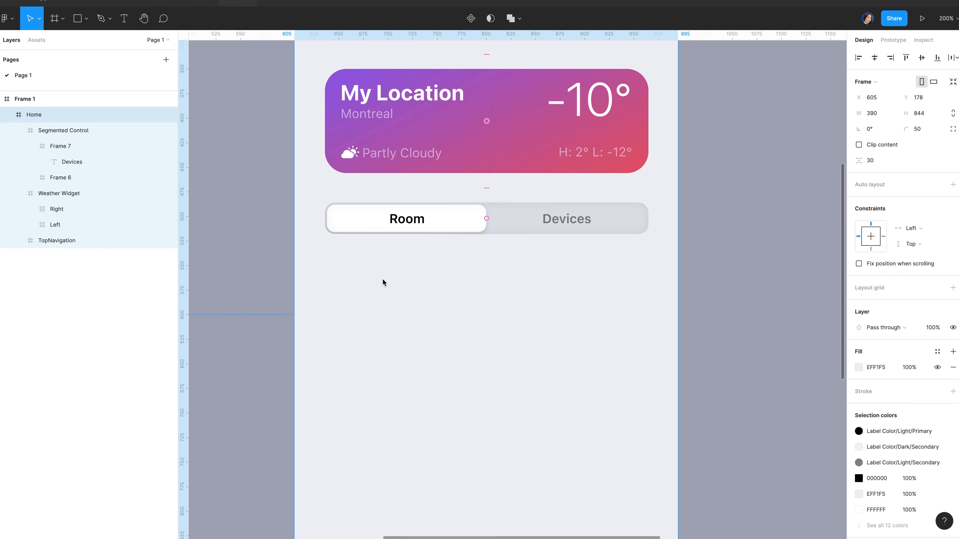
Resize Frame 8 to 155 × 233
{"action": "scroll", "coordinate": [416, 306], "scroll_direction": "down", "scroll_amount": 1}
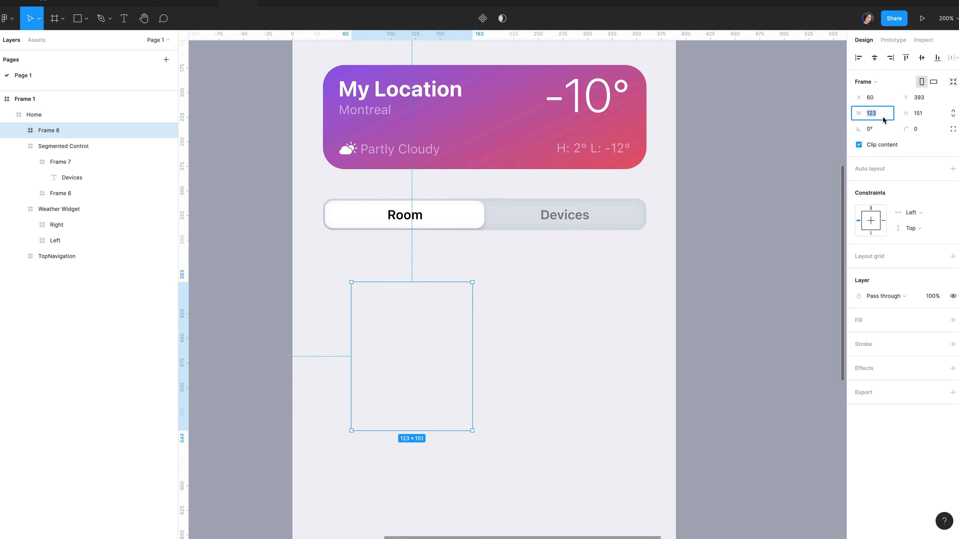
{"action": "type", "text": "155"}
{"action": "left_click", "coordinate": [928, 114]}
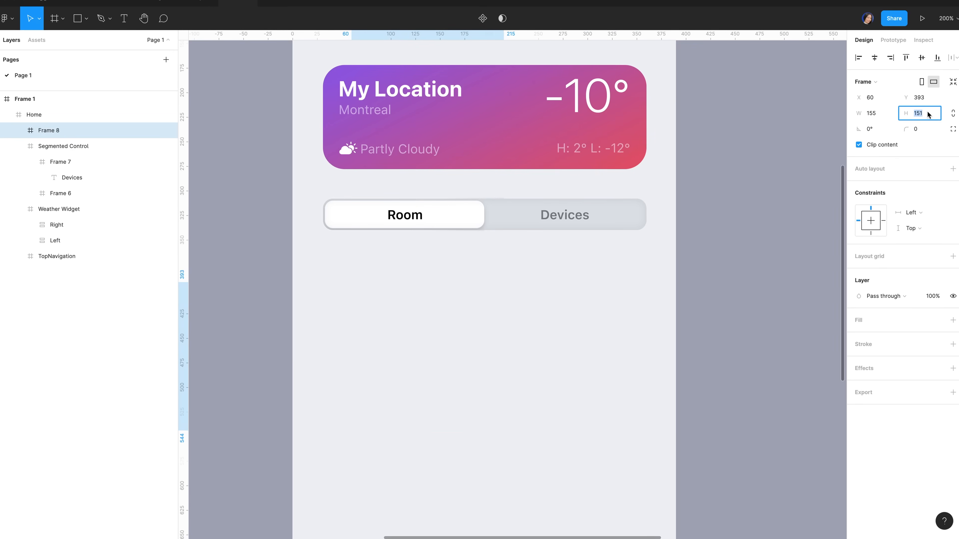
{"action": "type", "text": "233"}
{"action": "key", "text": "Return"}
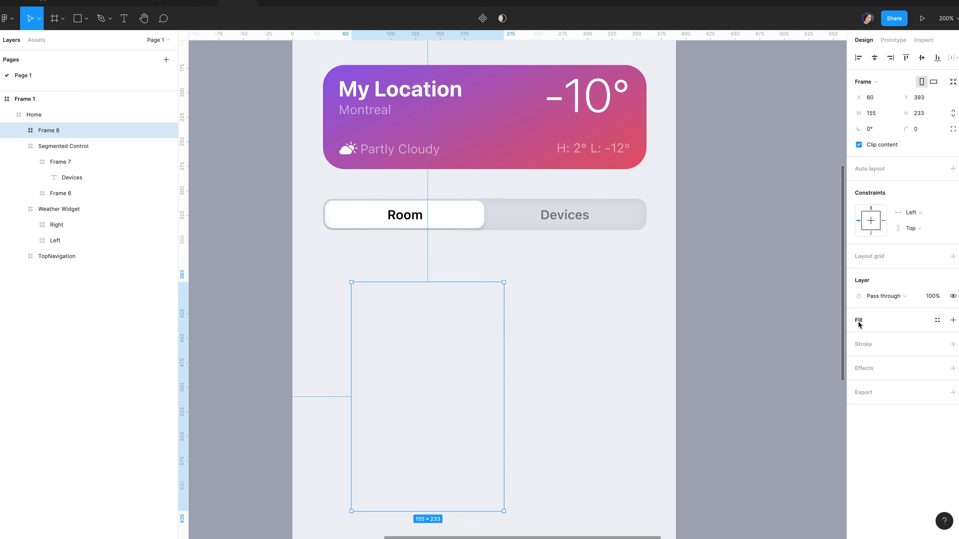
Fill the card with F4F7FB and set its corner radius to 22
{"action": "left_click", "coordinate": [858, 323]}
{"action": "left_click", "coordinate": [881, 337]}
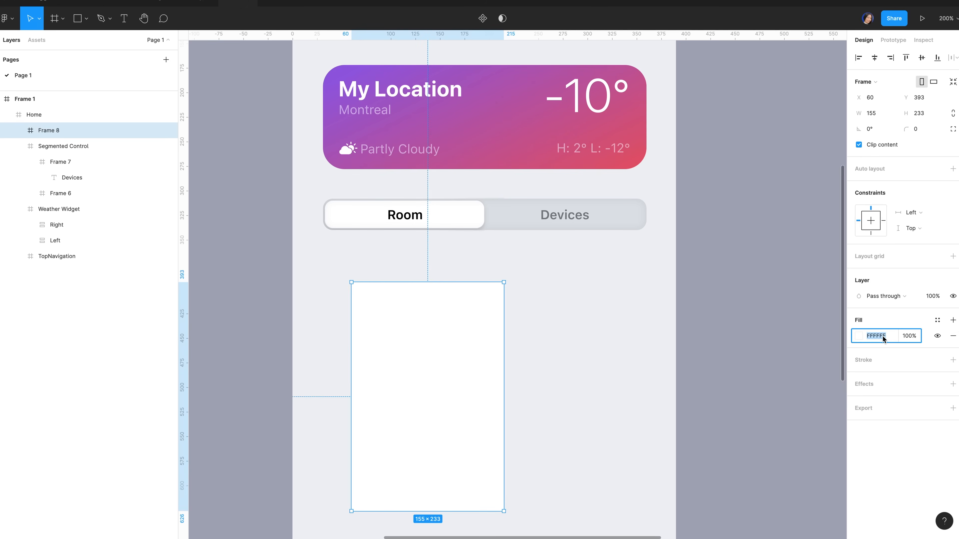
{"action": "type", "text": "f4f"}
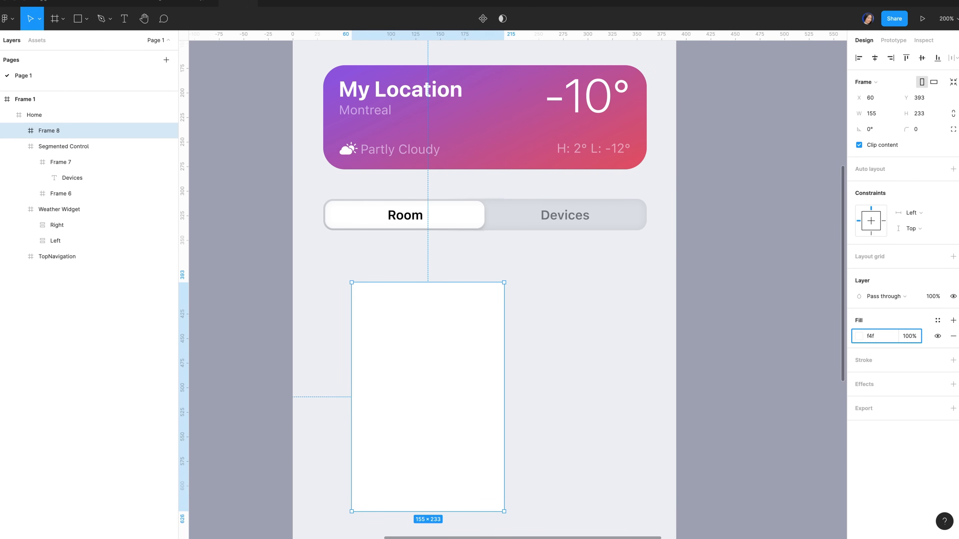
{"action": "type", "text": "7fb"}
{"action": "left_click", "coordinate": [924, 130]}
{"action": "type", "text": "22"}
{"action": "key", "text": "Return"}
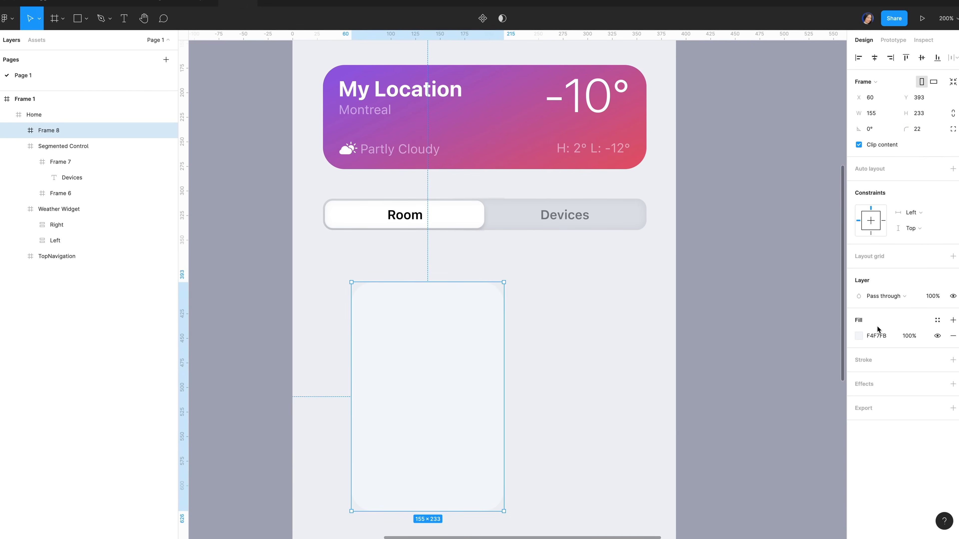
Add a 50% white outline positioned outside the card
{"action": "left_click", "coordinate": [877, 359]}
{"action": "left_click", "coordinate": [859, 375]}
{"action": "left_click", "coordinate": [729, 297]}
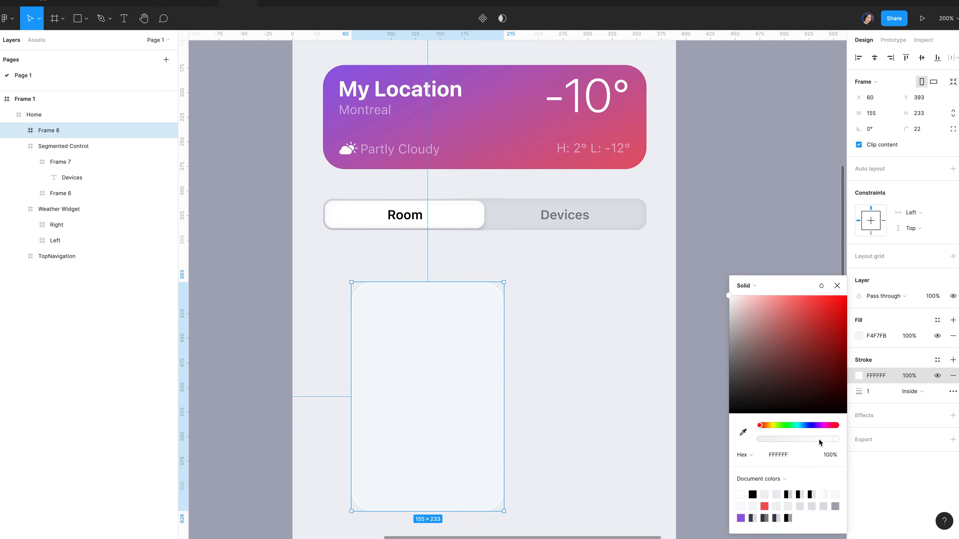
{"action": "left_click", "coordinate": [829, 455]}
{"action": "type", "text": "50"}
{"action": "key", "text": "Return"}
{"action": "left_click", "coordinate": [924, 402]}
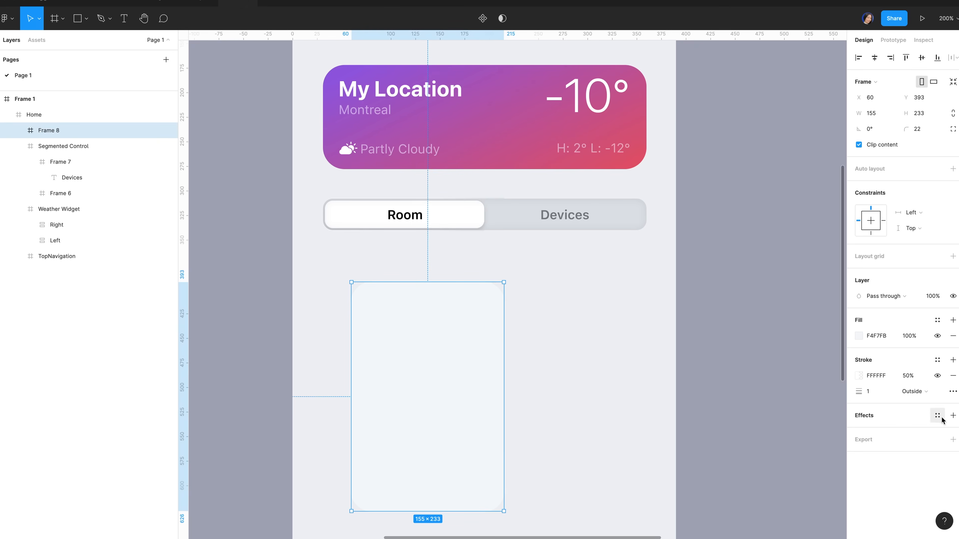
Add a drop shadow to the card with Y offset 20, blur 40 and colour 3B4056
{"action": "left_click", "coordinate": [889, 414]}
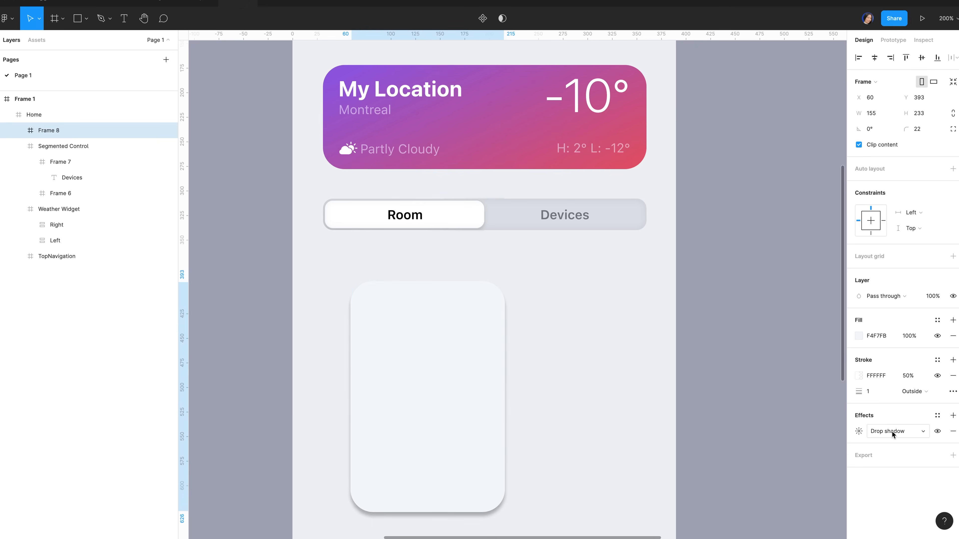
{"action": "left_click", "coordinate": [858, 432]}
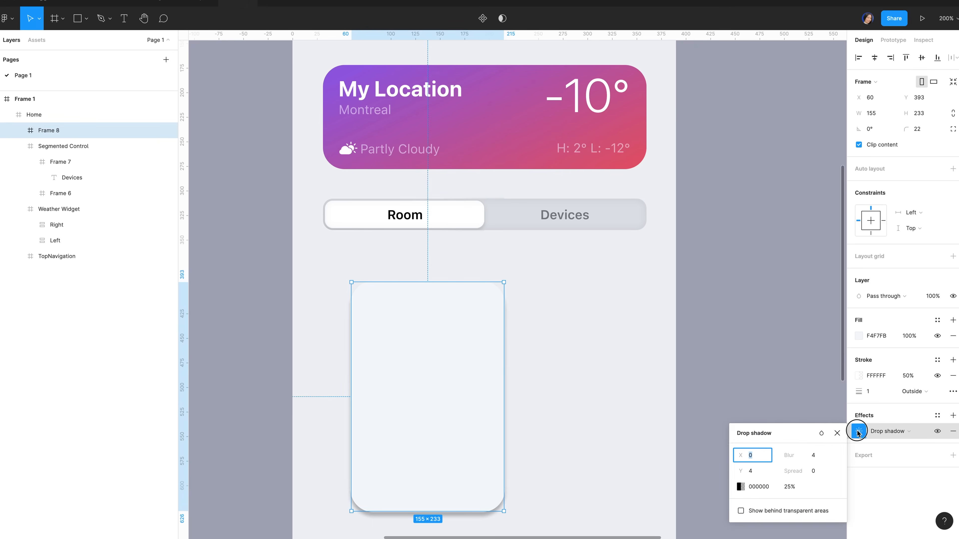
{"action": "left_click", "coordinate": [763, 472]}
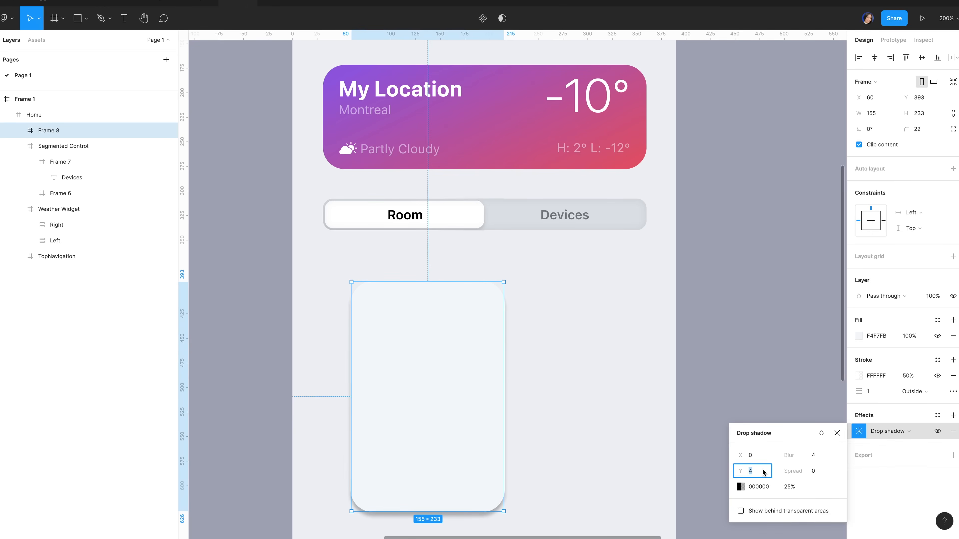
{"action": "type", "text": "20"}
{"action": "left_click", "coordinate": [823, 457]}
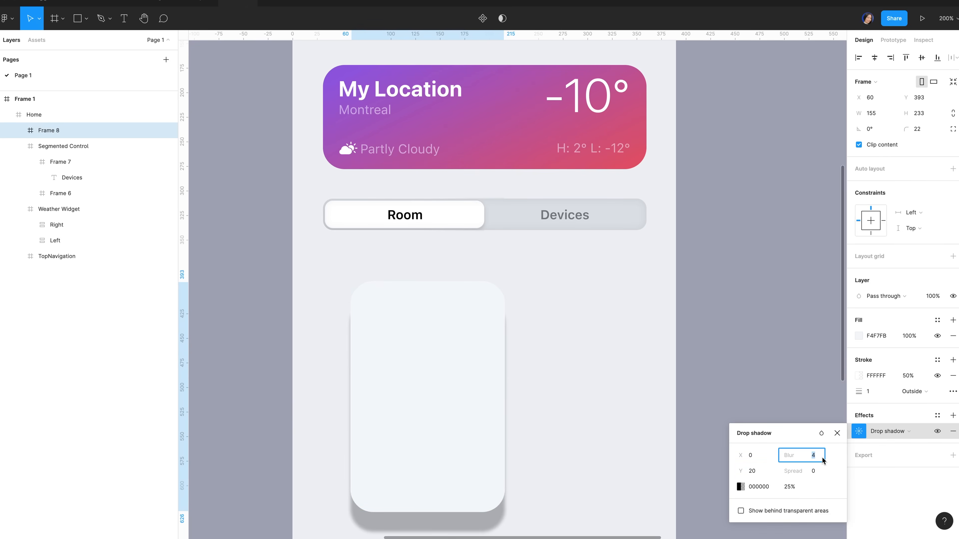
{"action": "type", "text": "40"}
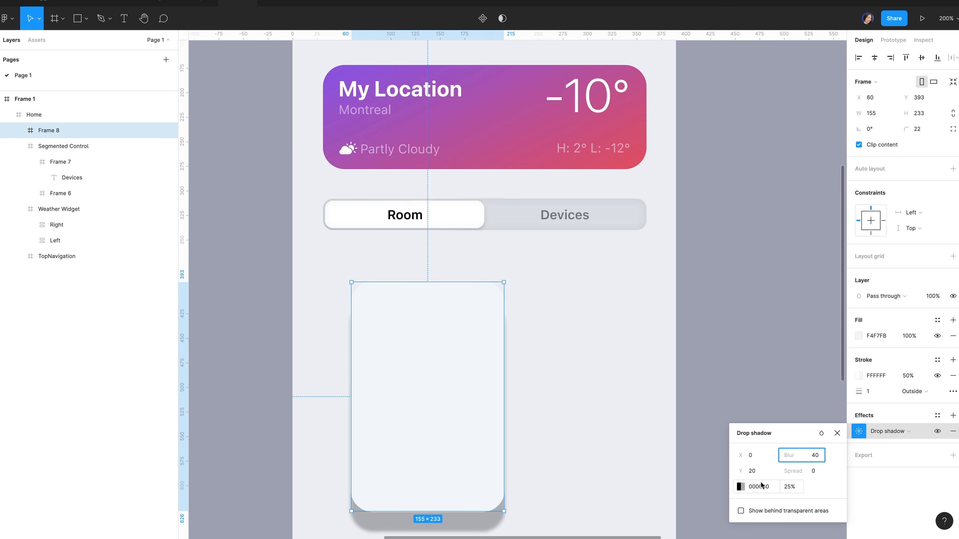
{"action": "left_click", "coordinate": [761, 485]}
{"action": "type", "text": "3b40"}
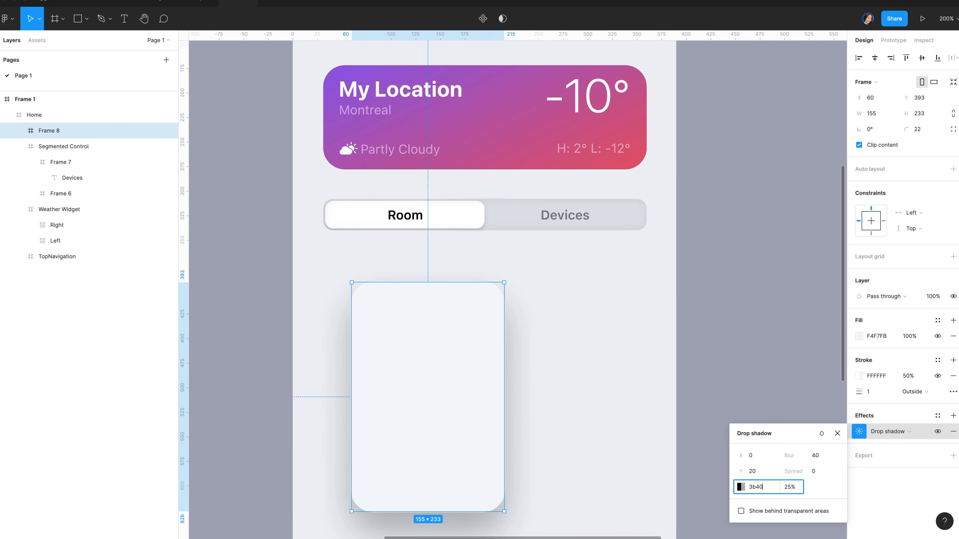
{"action": "type", "text": "56"}
Lower the shadow opacity to 25% and check the card's gap to the segmented control
{"action": "left_click", "coordinate": [791, 488]}
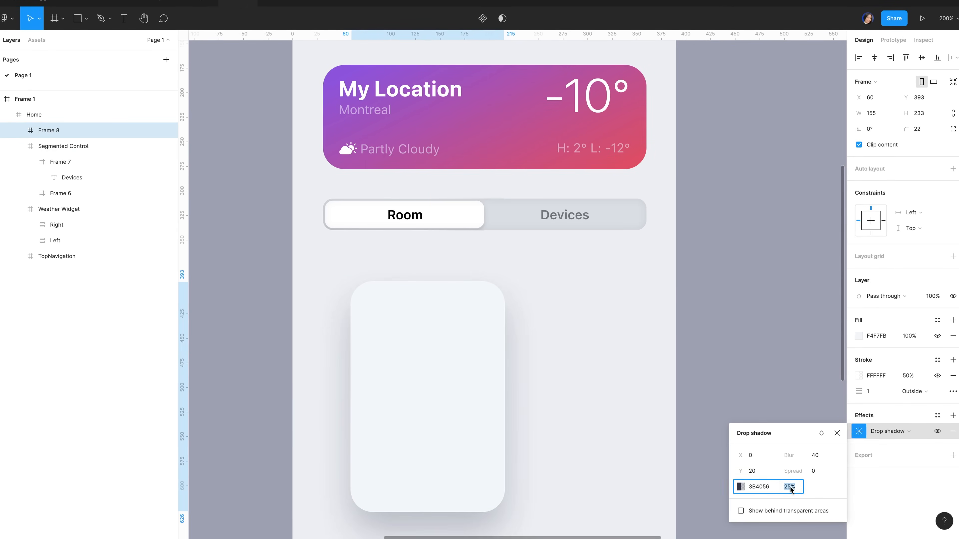
{"action": "type", "text": "15"}
{"action": "left_click", "coordinate": [433, 325]}
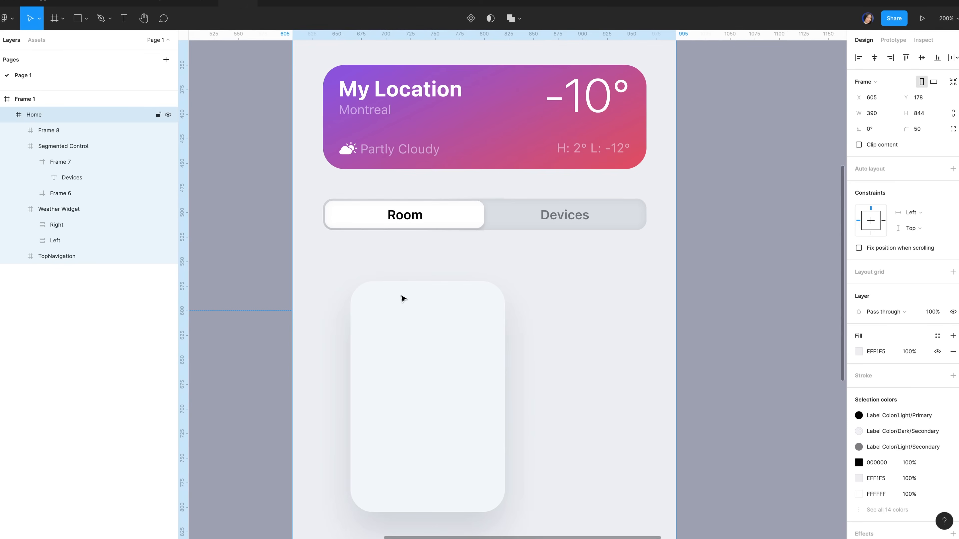
{"action": "left_click", "coordinate": [427, 305]}
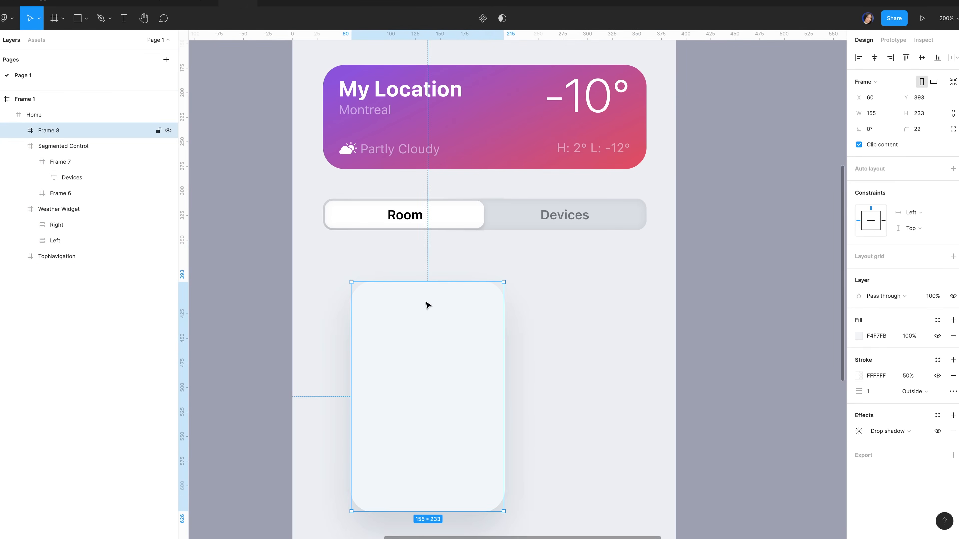
{"action": "key", "text": "alt"}
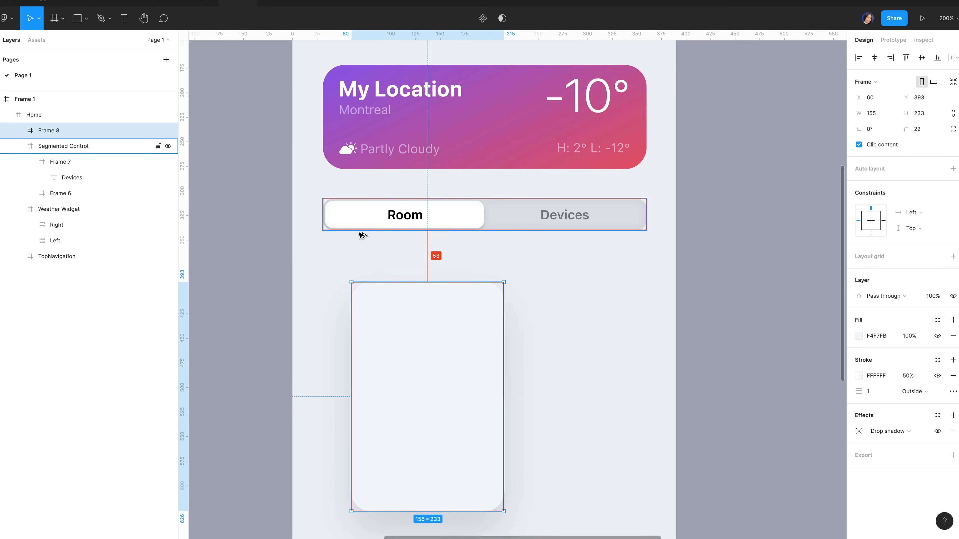
Nudge the room card up and left to X 30, Y 370
{"action": "key", "text": "shift+Up"}
{"action": "key", "text": "shift+Up"}
{"action": "key", "text": "Up"}
{"action": "key", "text": "Up"}
{"action": "key", "text": "Up"}
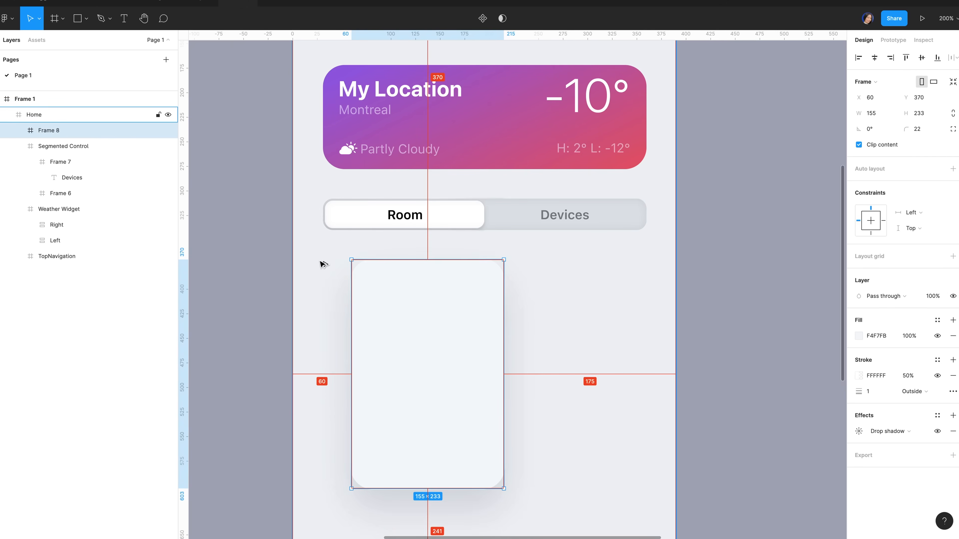
{"action": "key", "text": "shift+Left"}
{"action": "key", "text": "shift+Left"}
{"action": "key", "text": "shift+Left"}
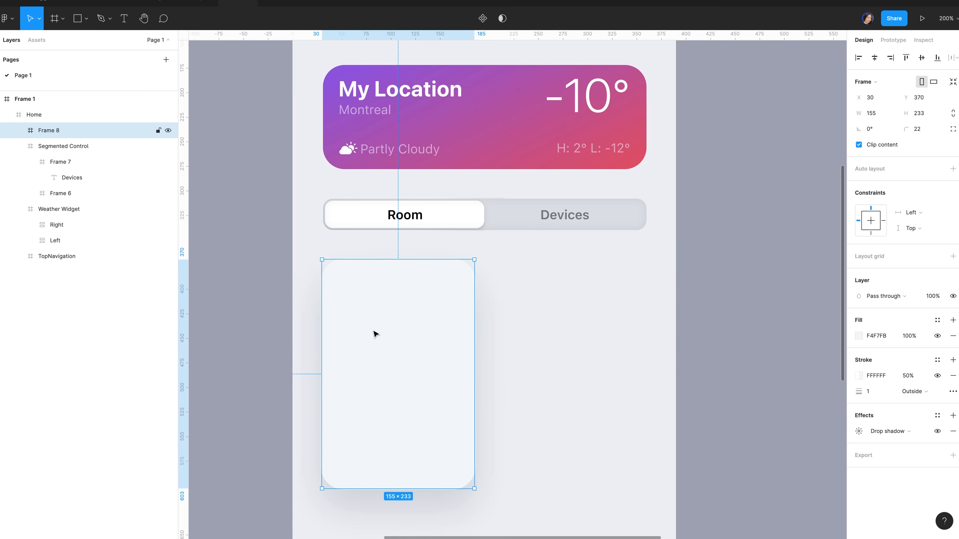
Draw a 155×120 frame aligned to the card's top-left corner
{"action": "key", "text": "f"}
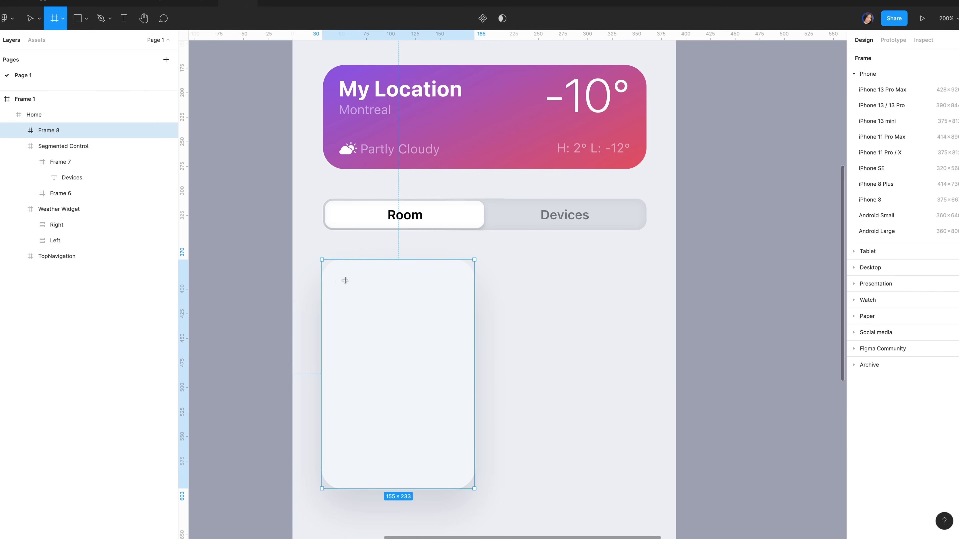
{"action": "left_click_drag", "start_coordinate": [332, 273], "coordinate": [475, 362]}
{"action": "left_click", "coordinate": [876, 113]}
{"action": "type", "text": "155"}
{"action": "left_click", "coordinate": [931, 113]}
{"action": "type", "text": "120"}
{"action": "key", "text": "Return"}
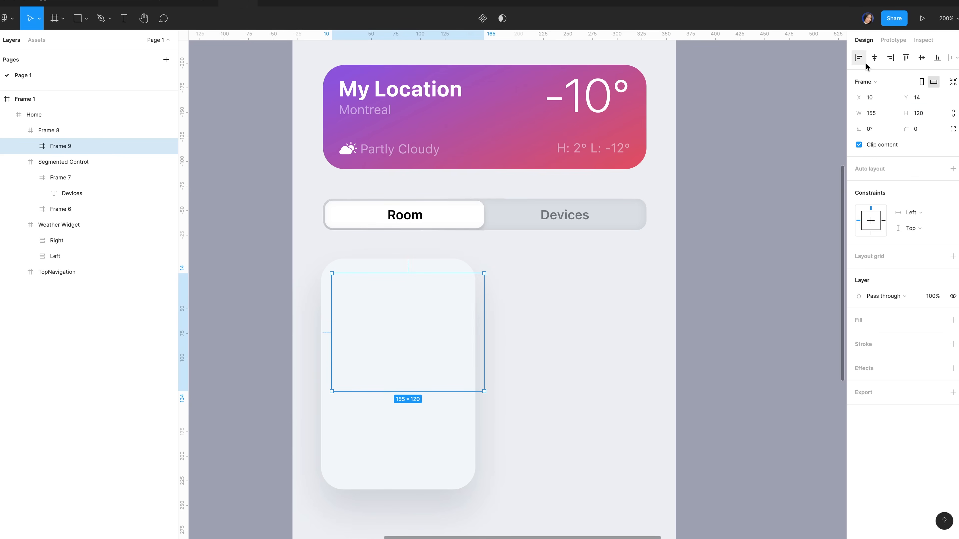
{"action": "left_click", "coordinate": [858, 59]}
{"action": "left_click", "coordinate": [905, 57]}
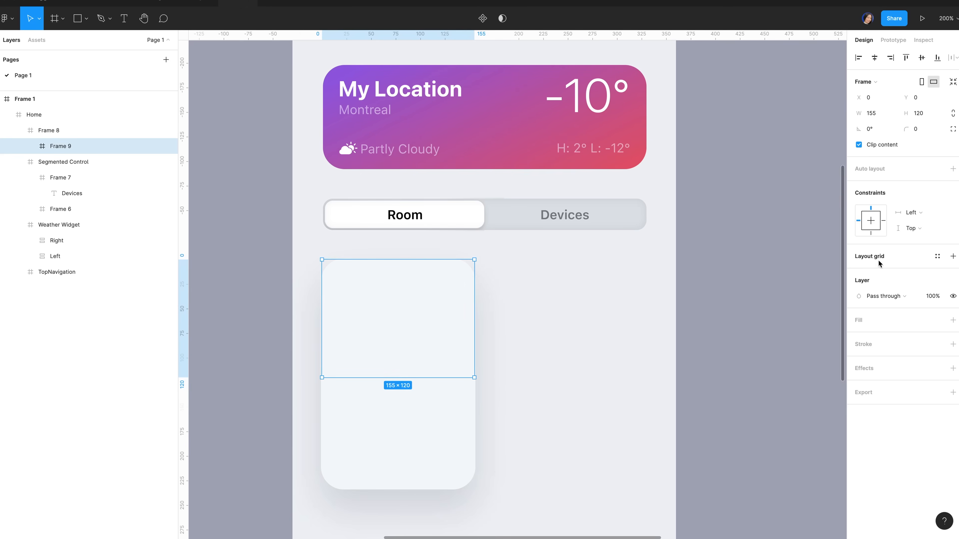
Give the new frame an image fill using the bedroom JPG
{"action": "left_click", "coordinate": [860, 322]}
{"action": "left_click", "coordinate": [859, 336]}
{"action": "left_click", "coordinate": [751, 286]}
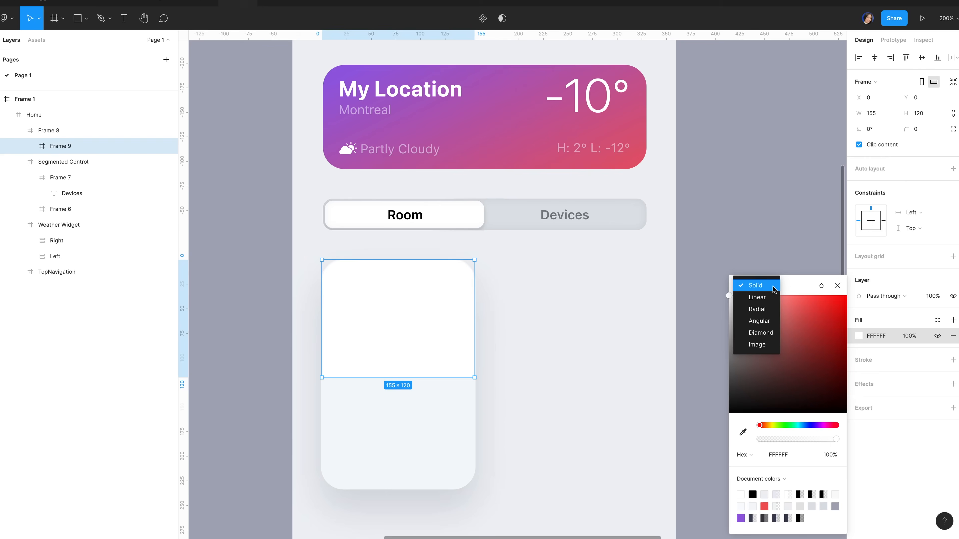
{"action": "left_click", "coordinate": [768, 347]}
{"action": "left_click", "coordinate": [801, 359]}
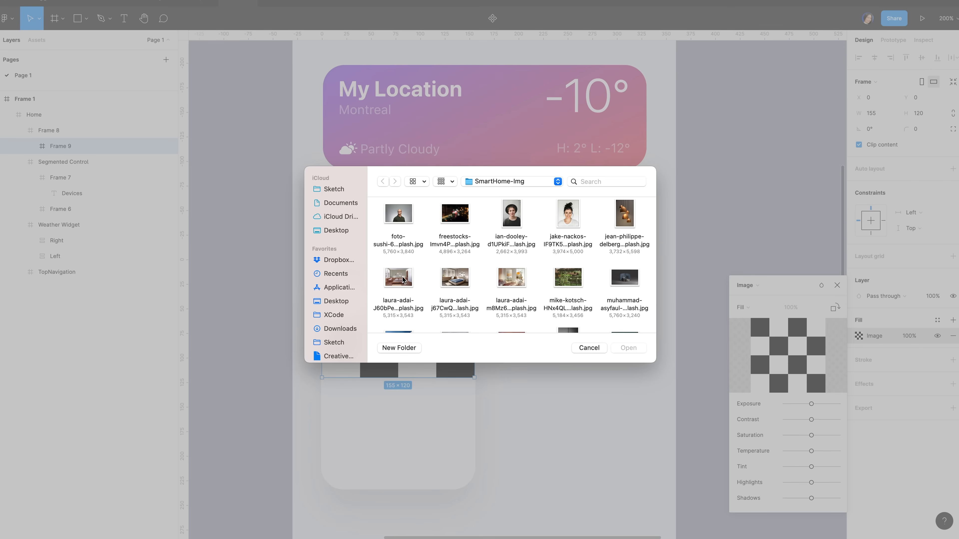
{"action": "double_click", "coordinate": [398, 278]}
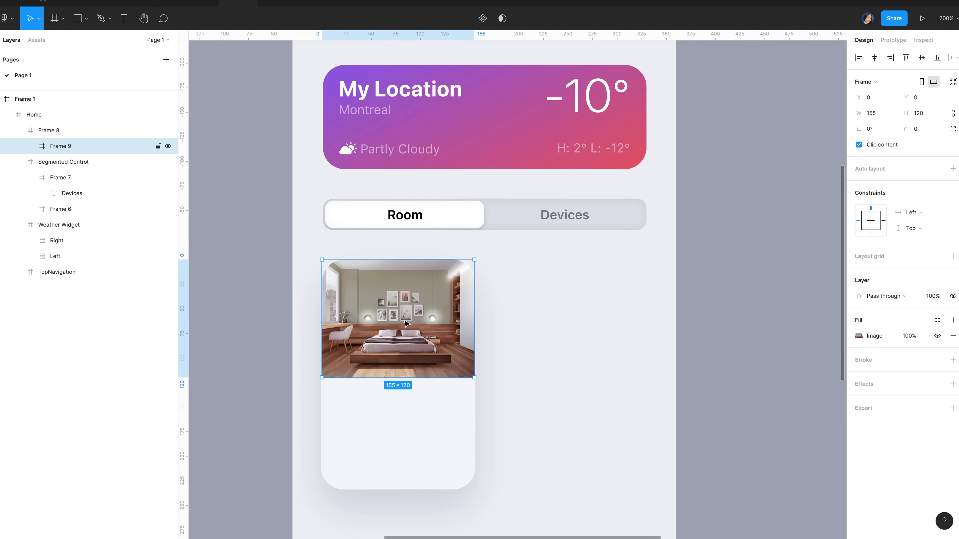
Draw a 22×22 frame at the photo's top-right corner
{"action": "key", "text": "f"}
{"action": "left_click_drag", "start_coordinate": [438, 273], "coordinate": [461, 296]}
{"action": "left_click", "coordinate": [883, 114]}
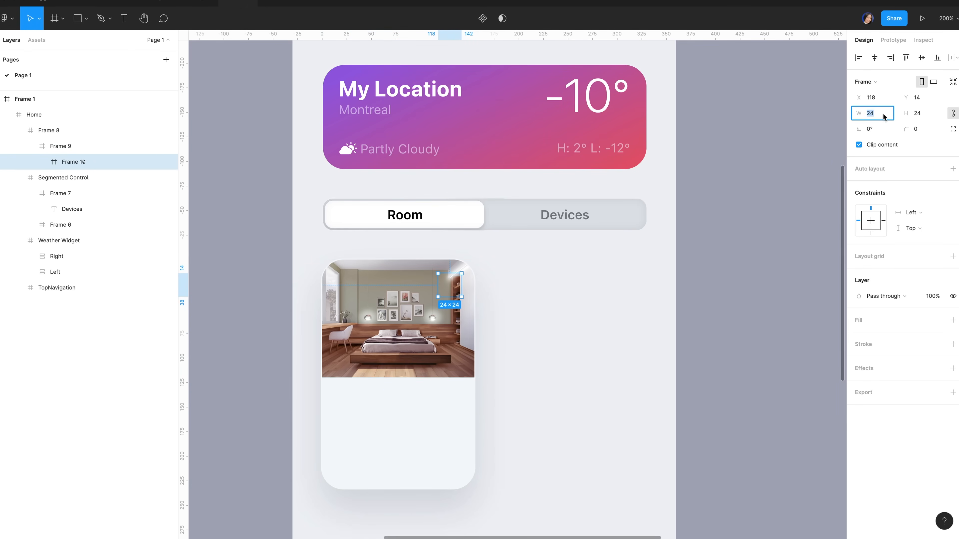
{"action": "type", "text": "22"}
{"action": "key", "text": "Tab"}
{"action": "type", "text": "22"}
{"action": "key", "text": "Return"}
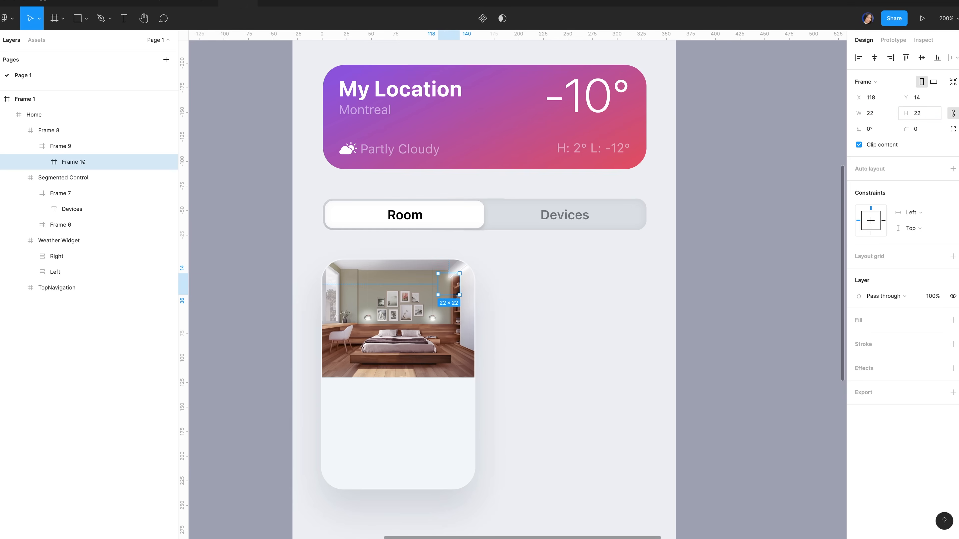
Fill the small frame with black at 10% opacity
{"action": "left_click", "coordinate": [874, 321]}
{"action": "left_click", "coordinate": [858, 336]}
{"action": "left_click_drag", "start_coordinate": [793, 377], "coordinate": [692, 451]}
{"action": "left_click", "coordinate": [831, 455]}
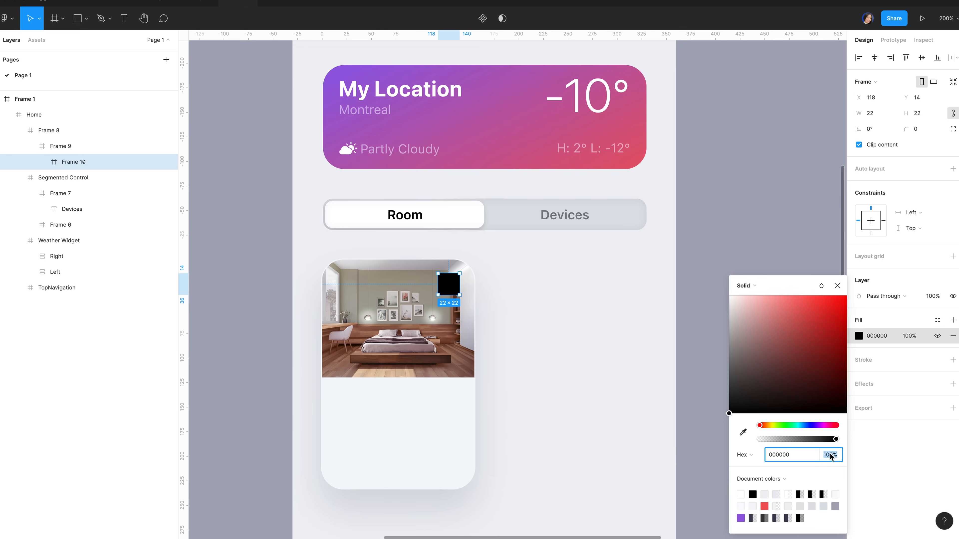
{"action": "type", "text": "10"}
{"action": "key", "text": "Return"}
Add a background blur of 10 to the small frame
{"action": "left_click", "coordinate": [953, 385]}
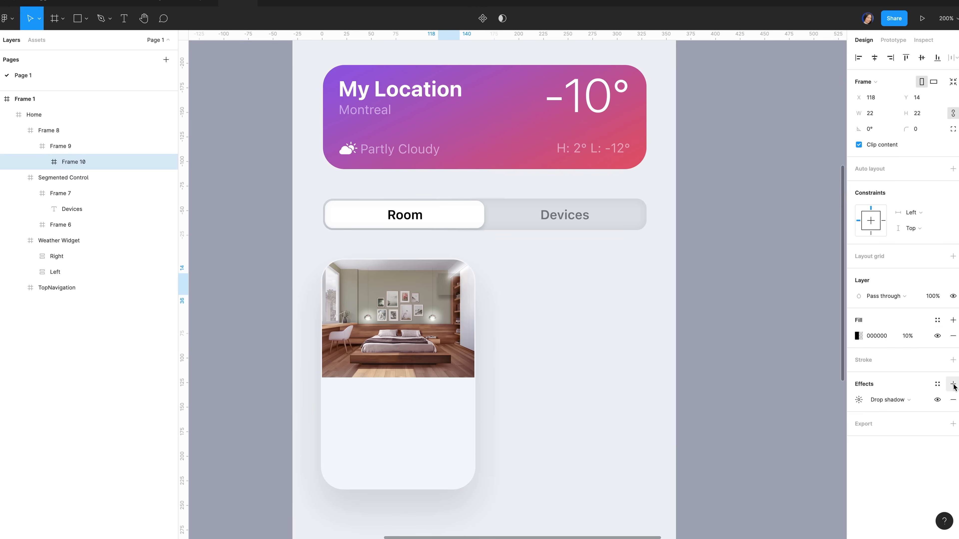
{"action": "left_click", "coordinate": [900, 400]}
{"action": "left_click", "coordinate": [898, 423]}
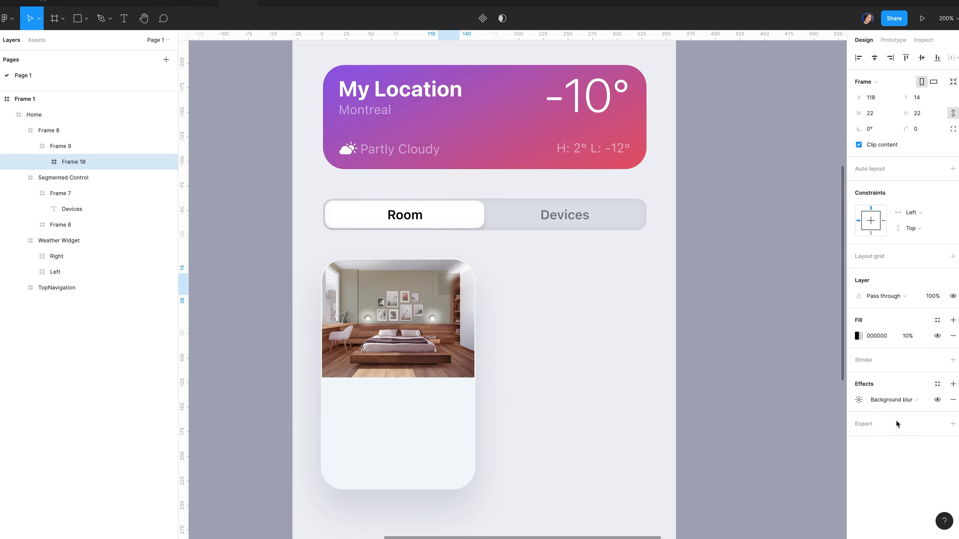
{"action": "left_click", "coordinate": [859, 399]}
{"action": "type", "text": "10"}
{"action": "key", "text": "Return"}
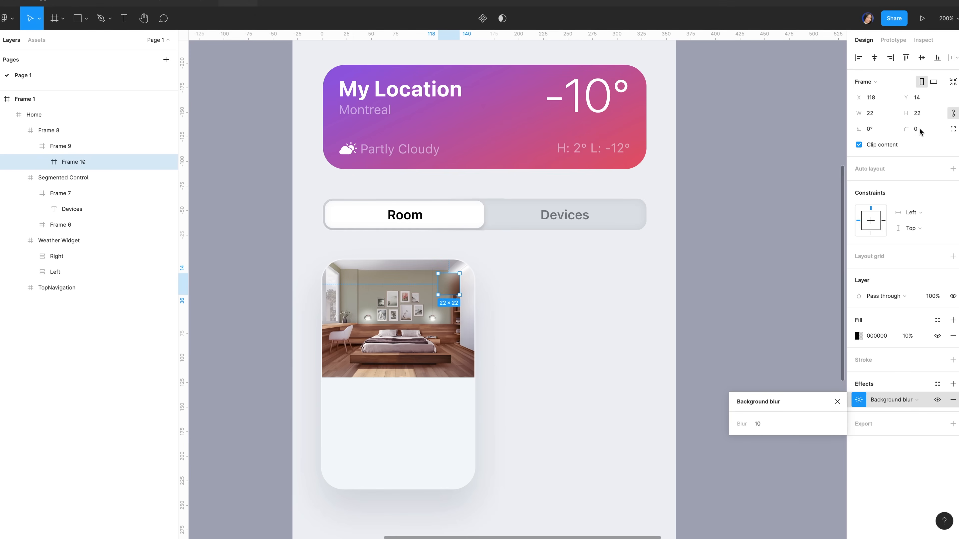
Set the small frame's corner radius to 20 to make a circle
{"action": "left_click", "coordinate": [920, 131]}
{"action": "type", "text": "20"}
{"action": "key", "text": "Return"}
Add a text layer inside the circle and search the symbols app for 'more'
{"action": "key", "text": "t"}
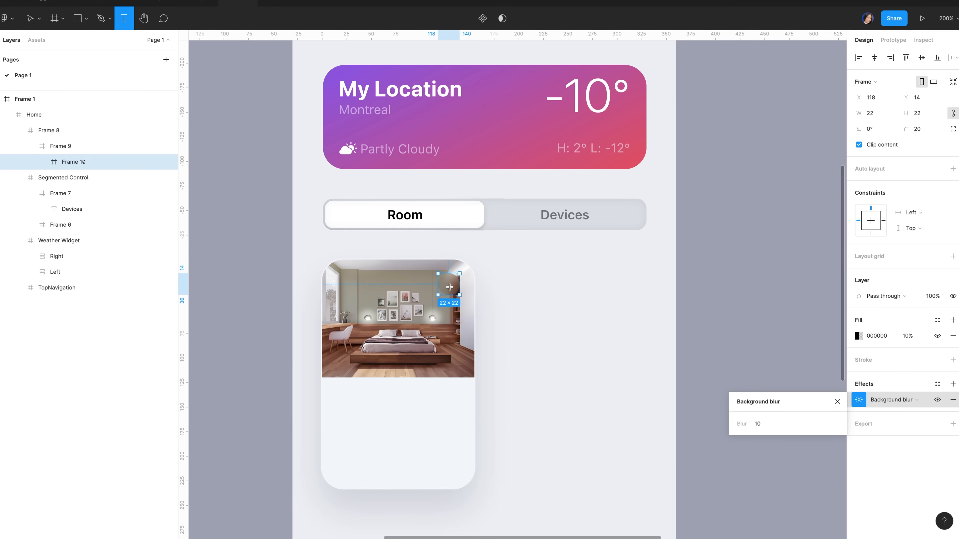
{"action": "left_click", "coordinate": [449, 284]}
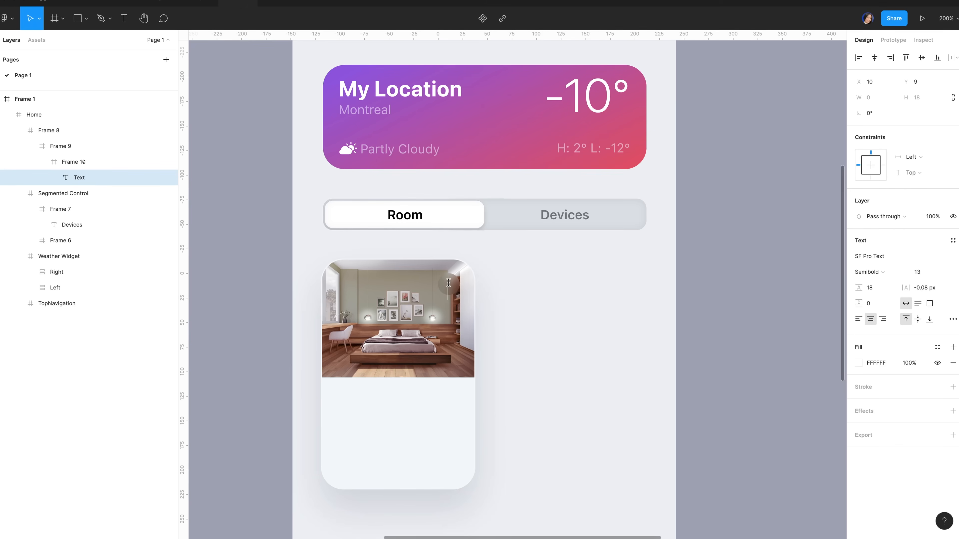
{"action": "key", "text": "super+Tab"}
{"action": "type", "text": "more"}
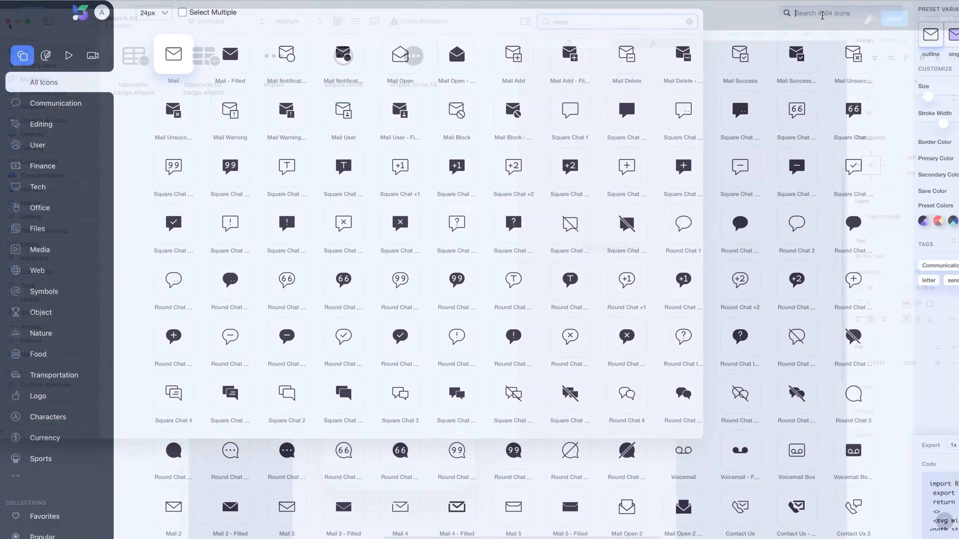
Search the icon library for 'more' to find the more-vertical filled icon
{"action": "type", "text": "more"}
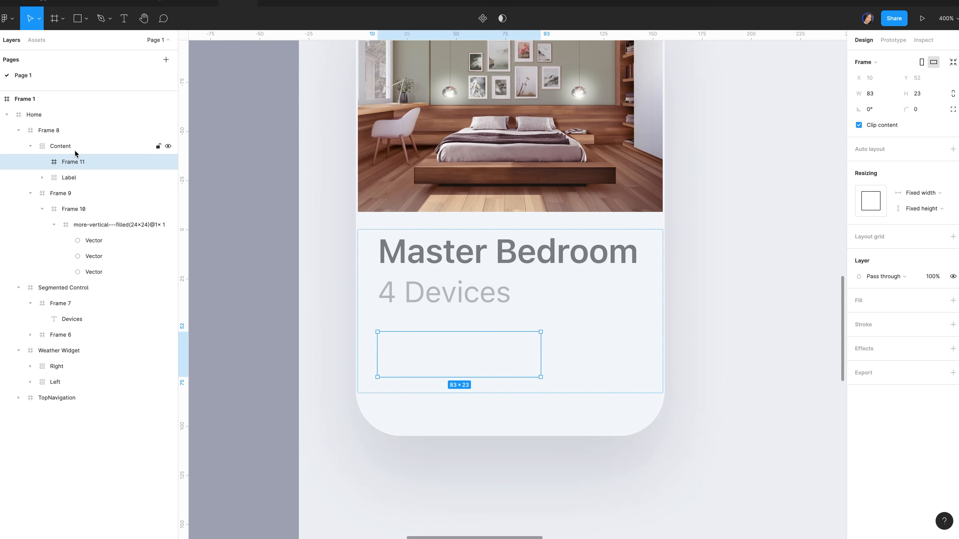
Resize Frame 11 to 135×31
{"action": "left_click", "coordinate": [882, 98]}
{"action": "type", "text": "135"}
{"action": "left_click", "coordinate": [927, 99]}
{"action": "type", "text": "31"}
{"action": "key", "text": "Return"}
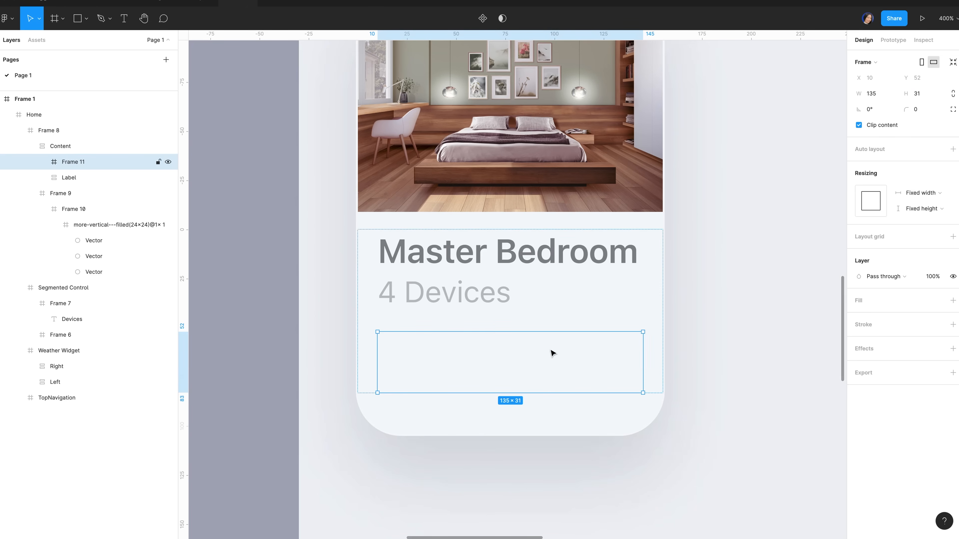
Draw a 31-high toggle frame at Frame 11's right edge with corner radius 20
{"action": "key", "text": "f"}
{"action": "left_click_drag", "start_coordinate": [526, 332], "coordinate": [626, 389]}
{"action": "left_click", "coordinate": [932, 114]}
{"action": "type", "text": "31"}
{"action": "key", "text": "Return"}
{"action": "left_click", "coordinate": [891, 58]}
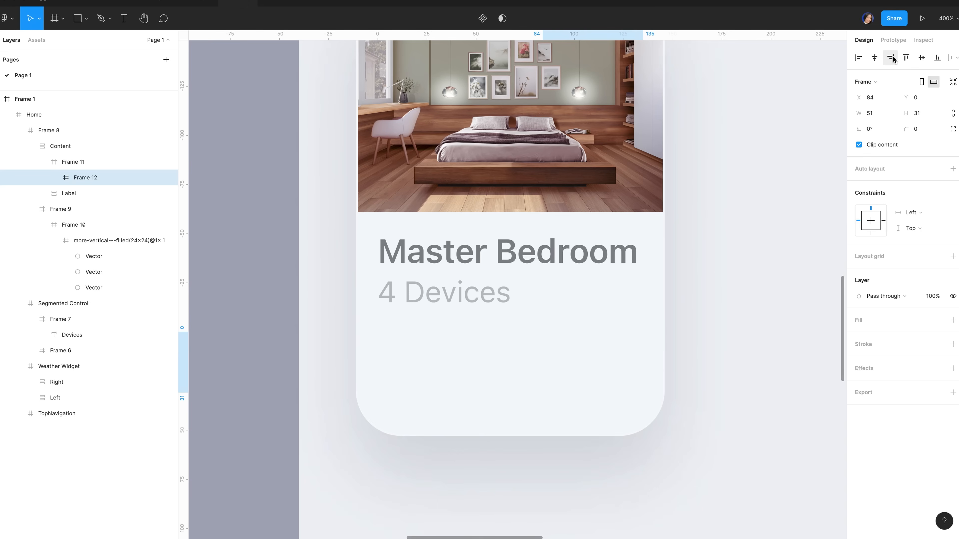
{"action": "left_click", "coordinate": [925, 134]}
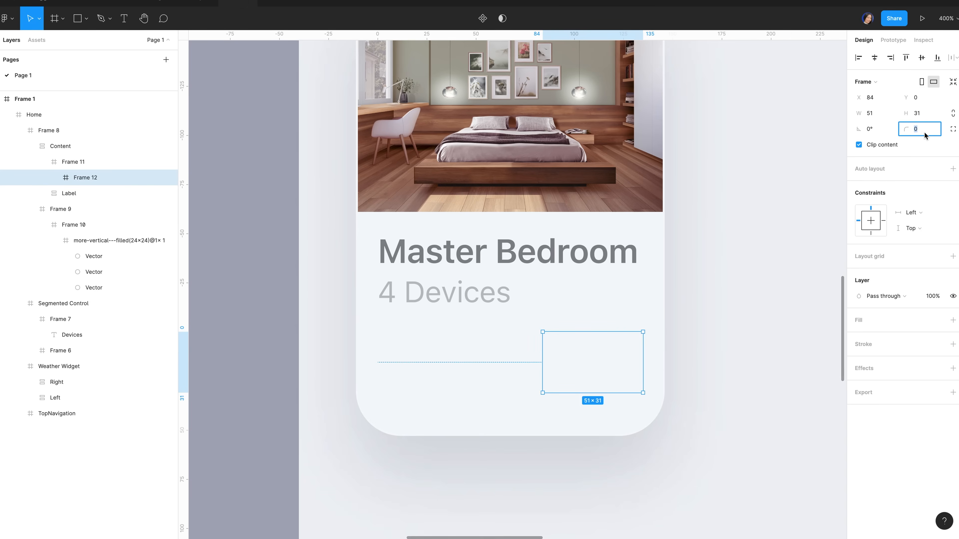
{"action": "type", "text": "20"}
{"action": "key", "text": "Return"}
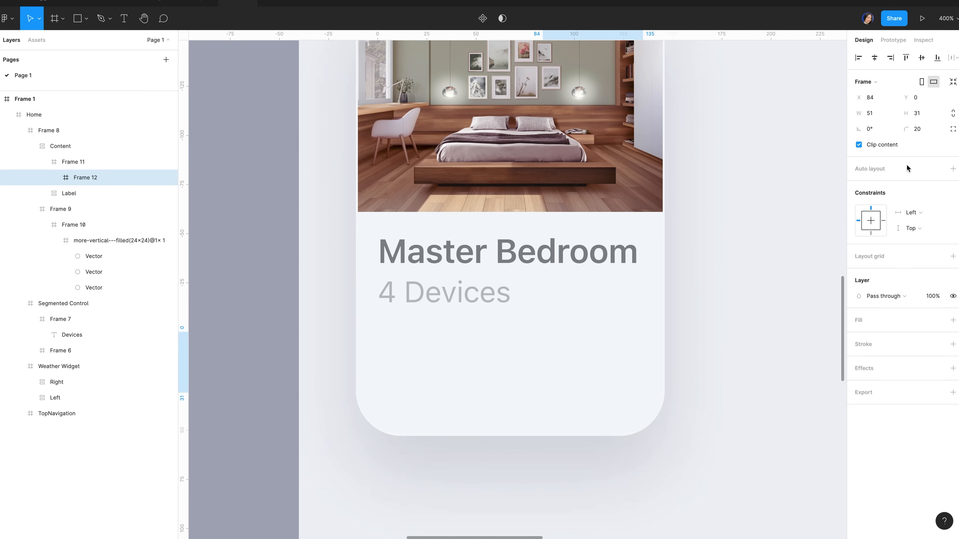
Fill the toggle with a linear gradient from C9CED7 to E1E
{"action": "left_click", "coordinate": [871, 327]}
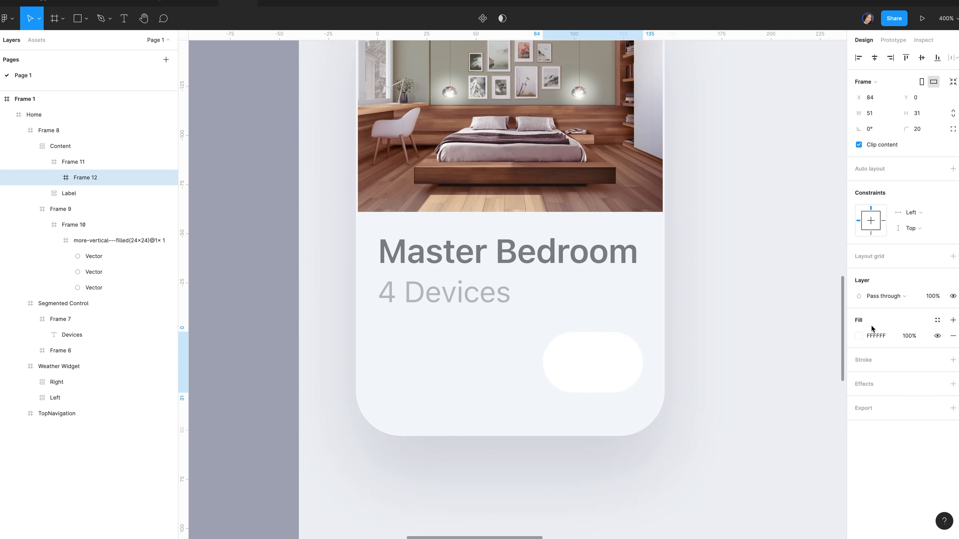
{"action": "left_click", "coordinate": [858, 336]}
{"action": "left_click", "coordinate": [746, 285]}
{"action": "left_click", "coordinate": [765, 296]}
{"action": "left_click", "coordinate": [741, 271]}
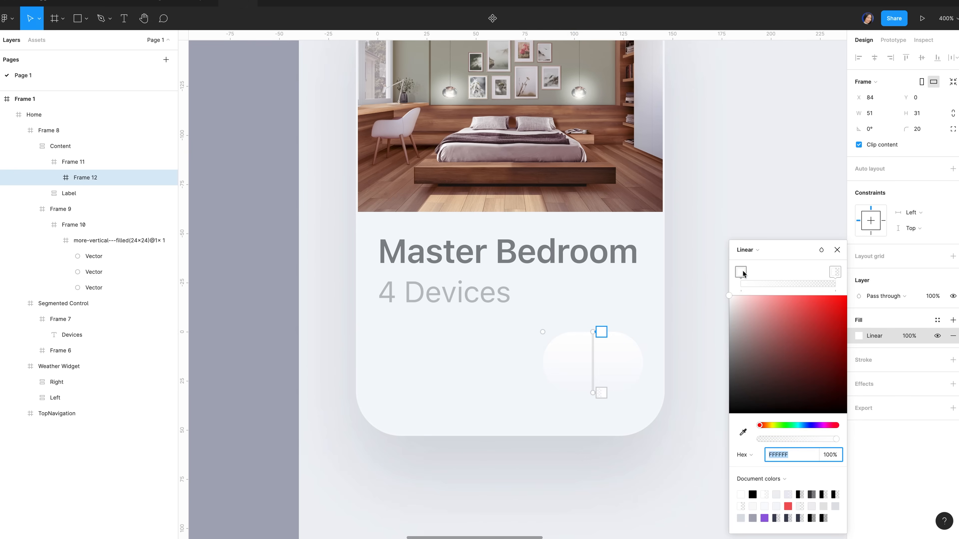
{"action": "left_click", "coordinate": [789, 455]}
{"action": "type", "text": "c9ced7"}
{"action": "left_click", "coordinate": [835, 272]}
{"action": "left_click", "coordinate": [777, 454]}
{"action": "type", "text": "e1e8f1"}
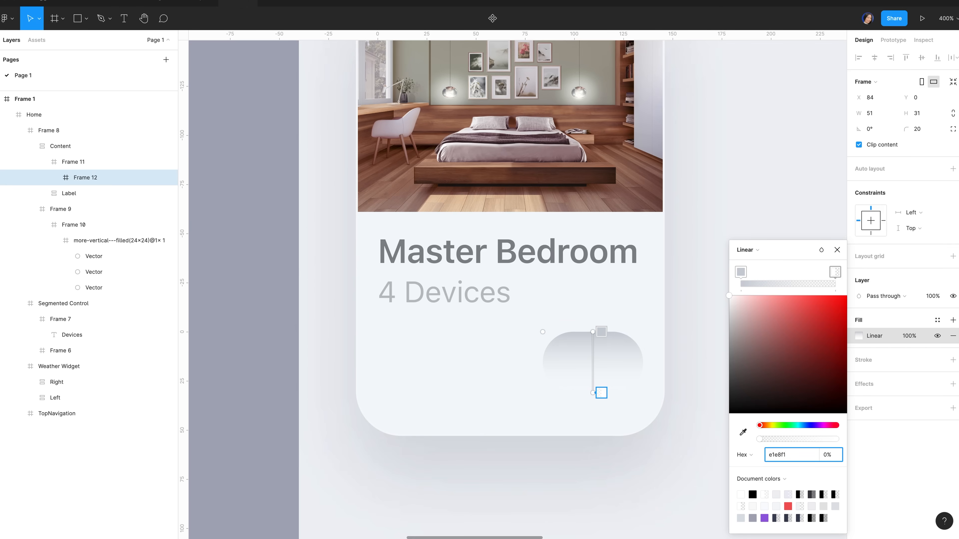
{"action": "key", "text": "Escape"}
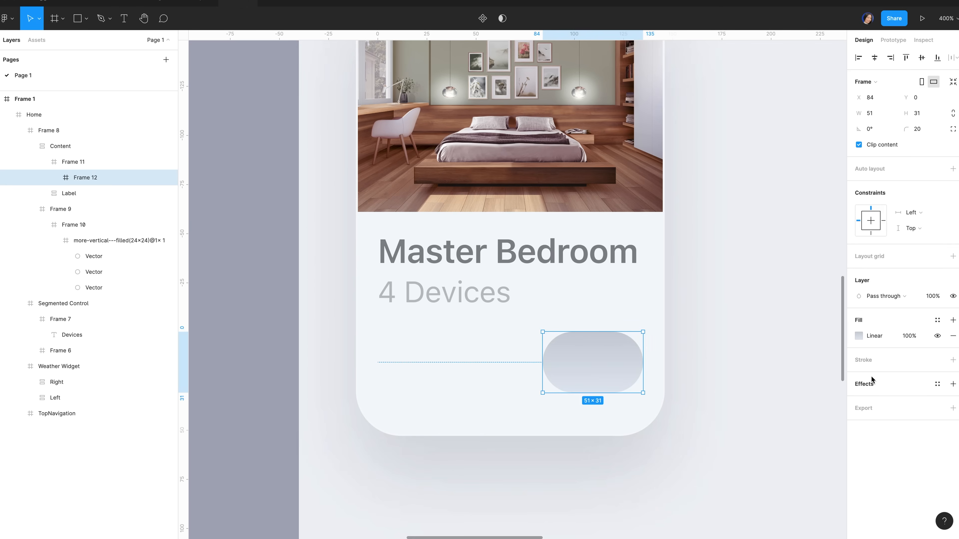
Add an inner shadow to the pill: blur 0, Y -0.5, white FFFFFF at 87%
{"action": "left_click", "coordinate": [866, 385]}
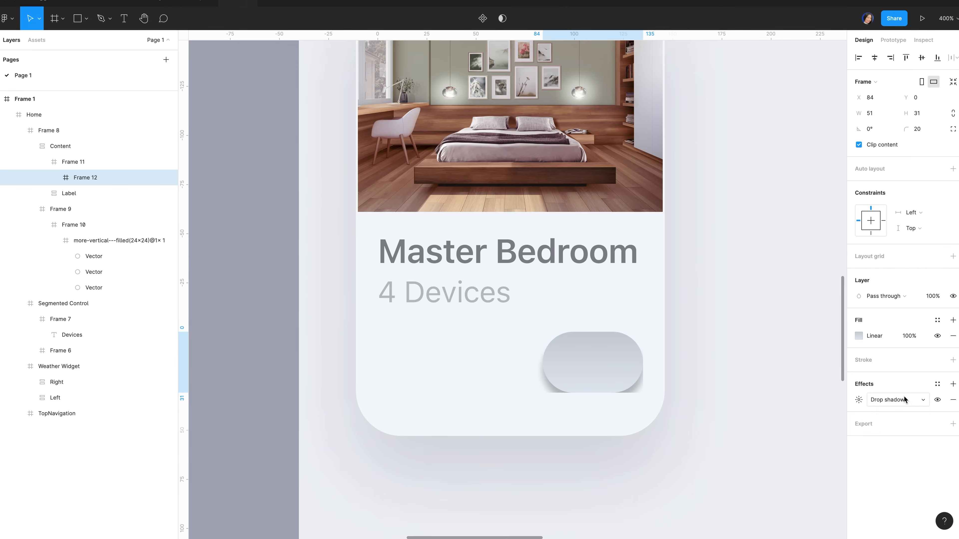
{"action": "left_click", "coordinate": [901, 398]}
{"action": "left_click", "coordinate": [912, 388]}
{"action": "left_click", "coordinate": [815, 425]}
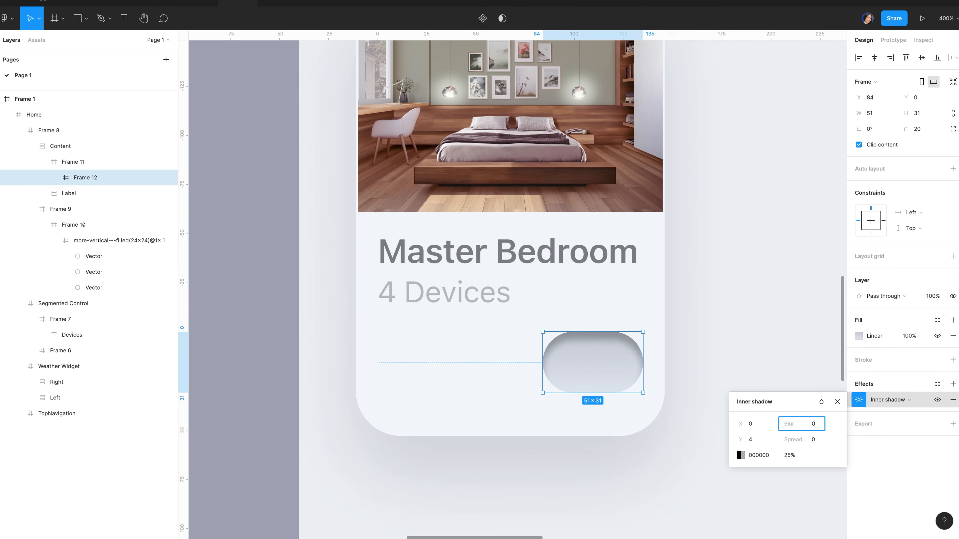
{"action": "type", "text": "0"}
{"action": "key", "text": "Return"}
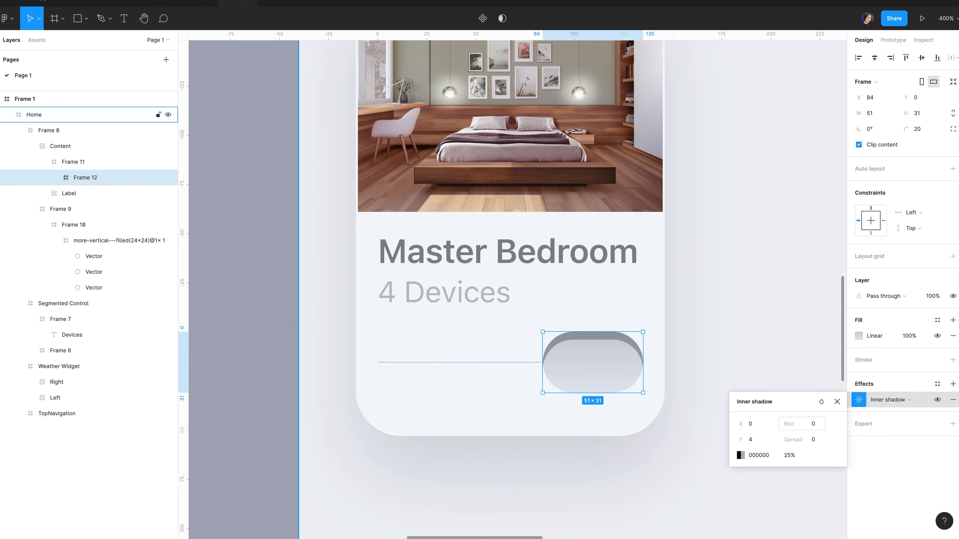
{"action": "left_click", "coordinate": [757, 442]}
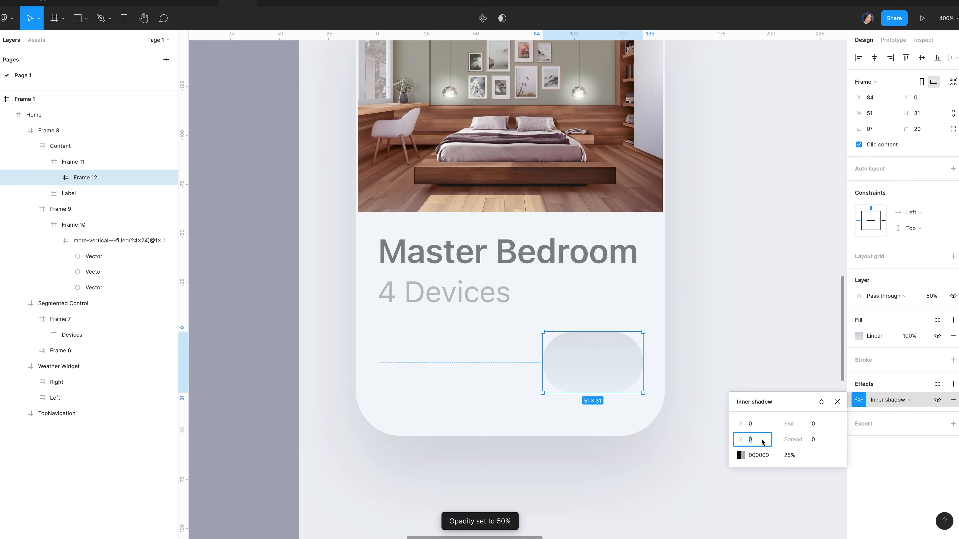
{"action": "type", "text": "-0.5"}
{"action": "key", "text": "Return"}
{"action": "left_click", "coordinate": [740, 455]}
{"action": "type", "text": "FFFFFF"}
{"action": "key", "text": "Return"}
{"action": "left_click", "coordinate": [708, 439]}
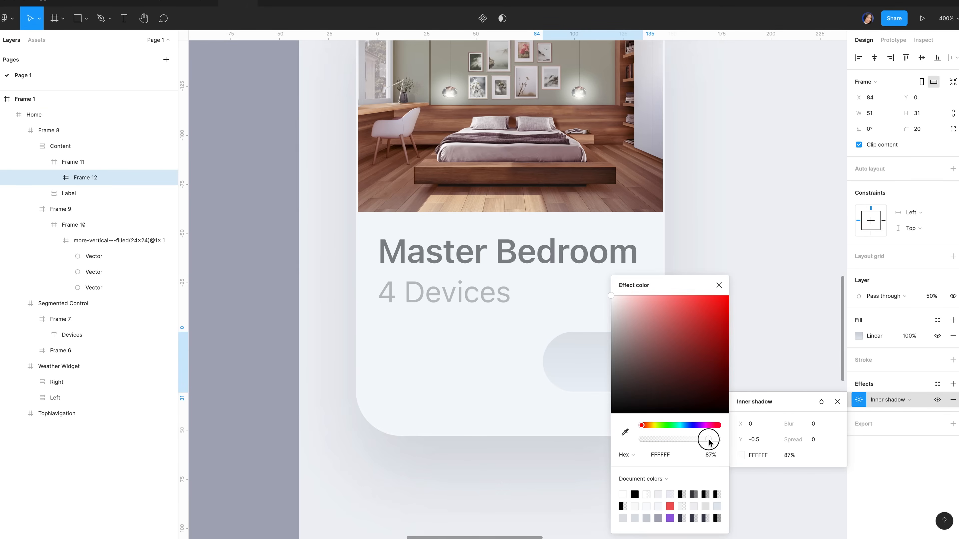
{"action": "left_click", "coordinate": [588, 366]}
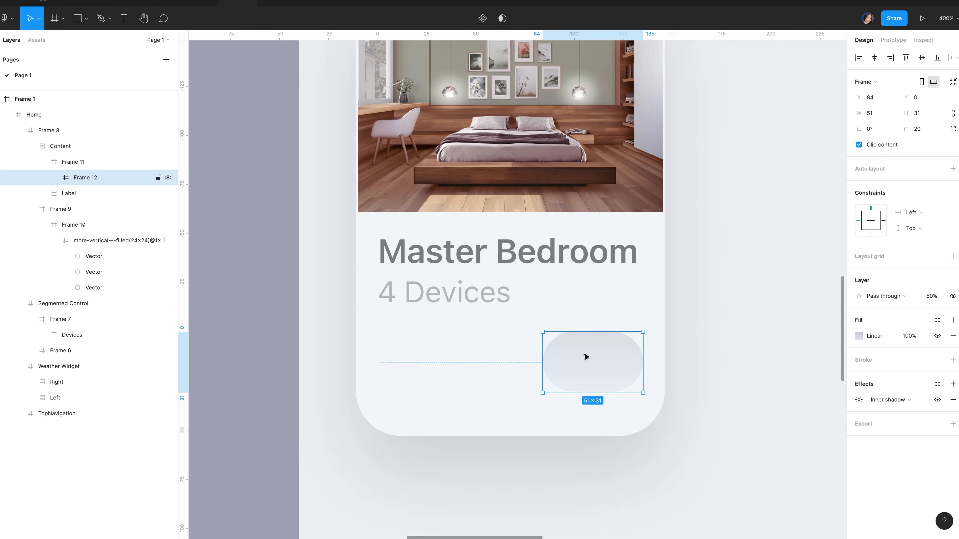
Draw a 27-wide circle at the pill's right end, nudged down to centre it
{"action": "key", "text": "f"}
{"action": "left_click_drag", "start_coordinate": [570, 344], "coordinate": [619, 393]}
{"action": "key", "text": "ctrl+z"}
{"action": "key", "text": "o"}
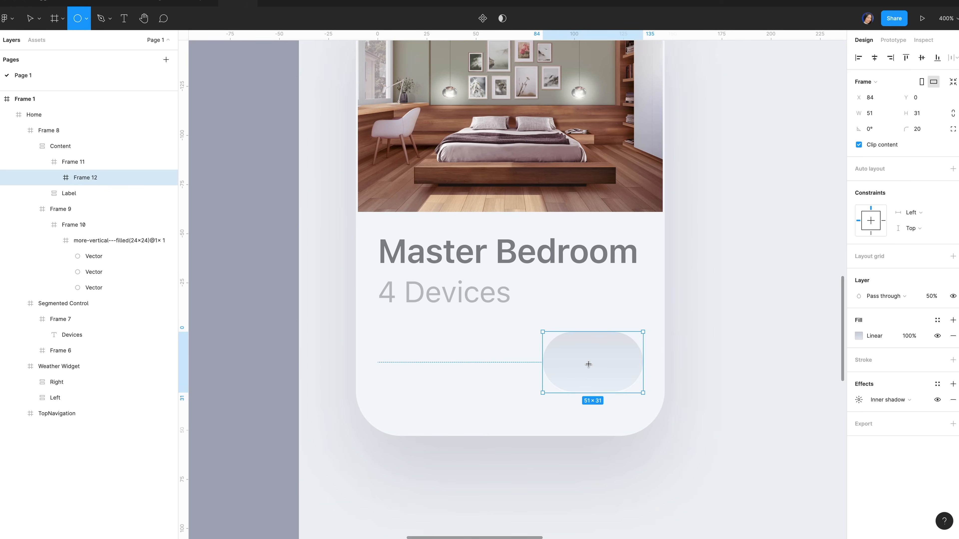
{"action": "left_click_drag", "start_coordinate": [573, 345], "coordinate": [612, 387]}
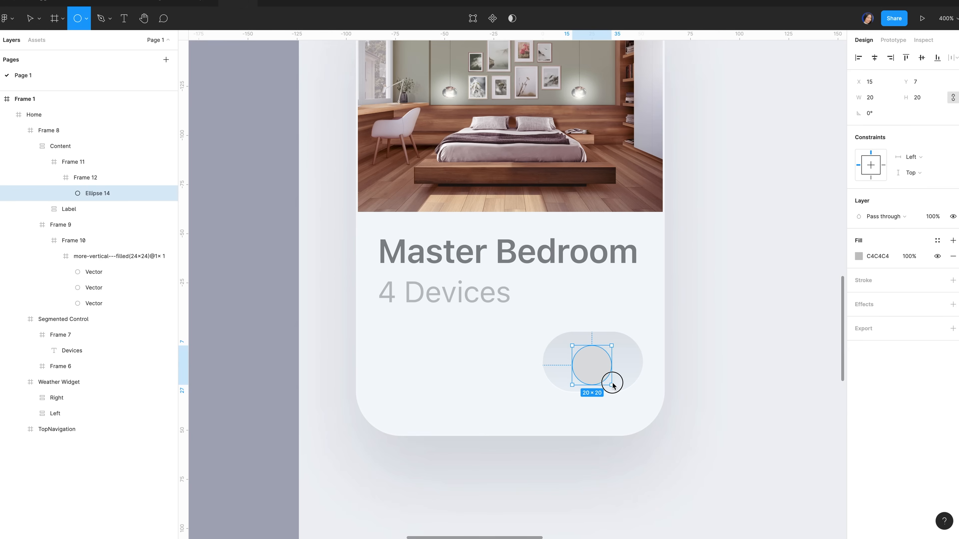
{"action": "left_click", "coordinate": [882, 103]}
{"action": "type", "text": "27"}
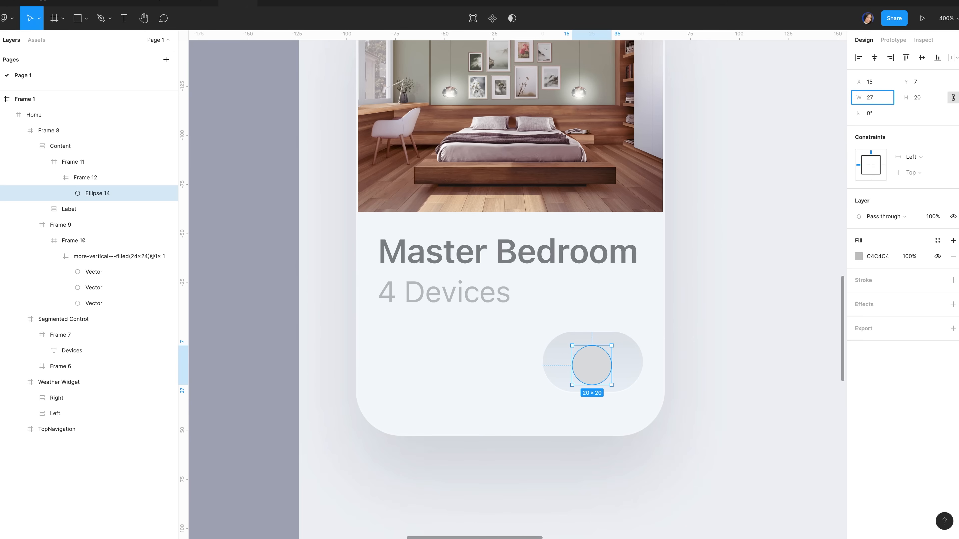
{"action": "key", "text": "Return"}
{"action": "key", "text": "alt"}
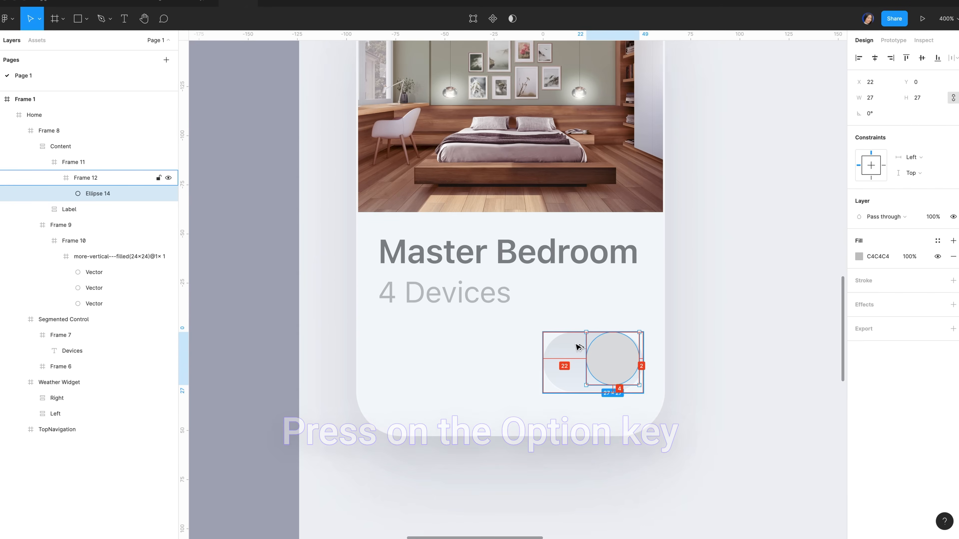
{"action": "key", "text": "Down"}
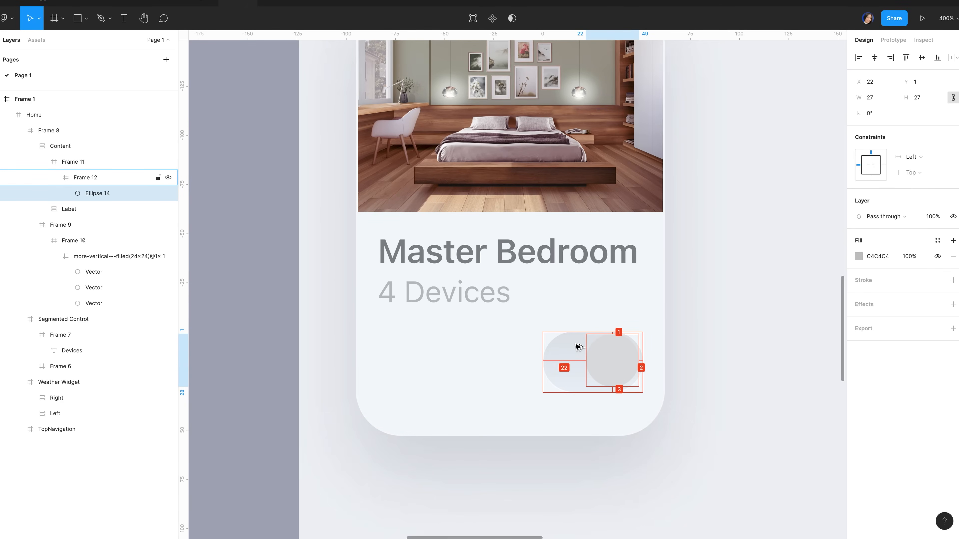
{"action": "key", "text": "Down"}
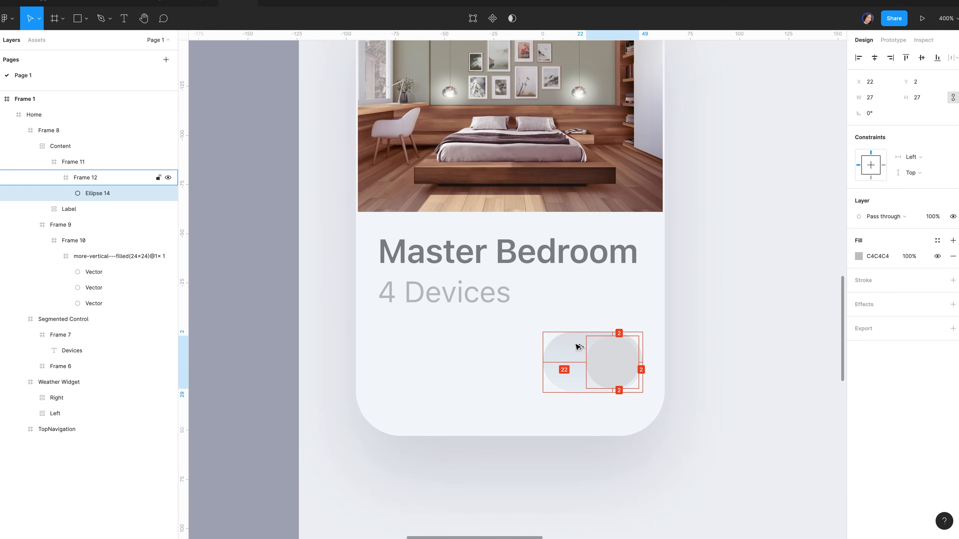
Fill the circle with a linear gradient from 985EE1 to fully opaque F25656
{"action": "left_click", "coordinate": [859, 256]}
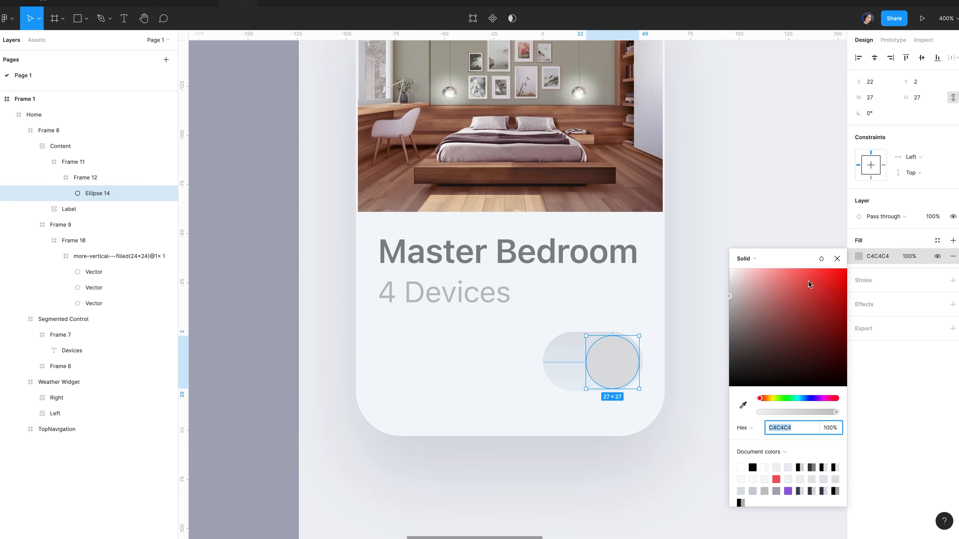
{"action": "left_click", "coordinate": [762, 260]}
{"action": "left_click", "coordinate": [762, 270]}
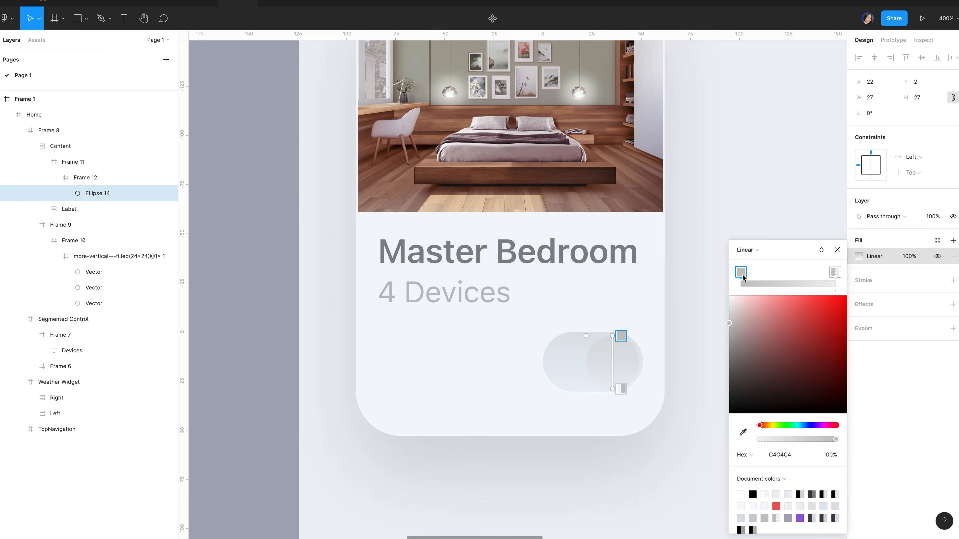
{"action": "left_click", "coordinate": [790, 453]}
{"action": "type", "text": "985ee"}
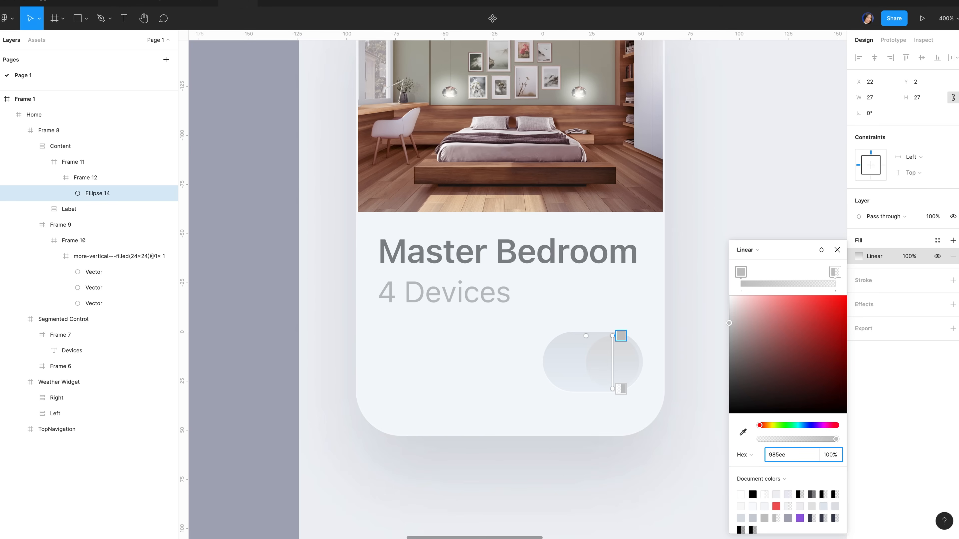
{"action": "type", "text": "1"}
{"action": "key", "text": "Return"}
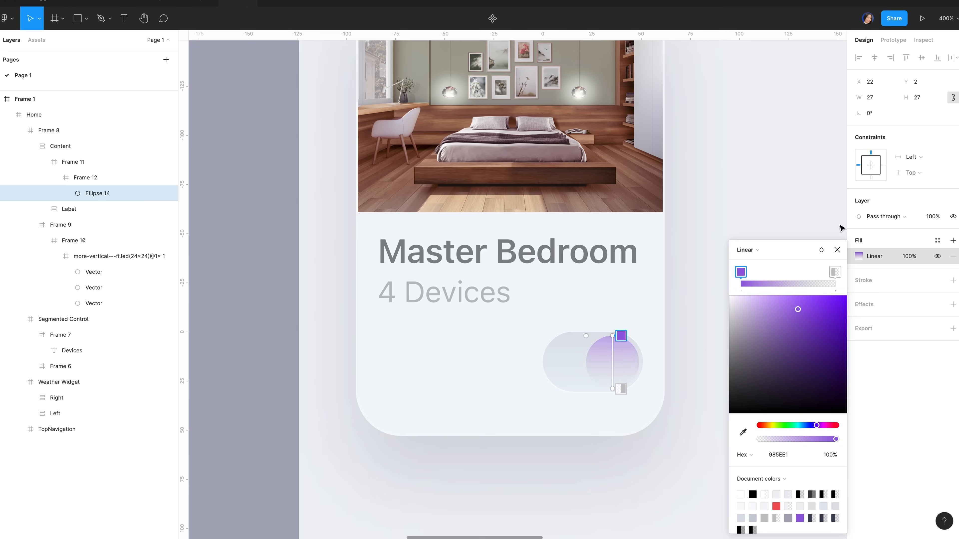
{"action": "left_click", "coordinate": [834, 272]}
{"action": "left_click", "coordinate": [785, 458]}
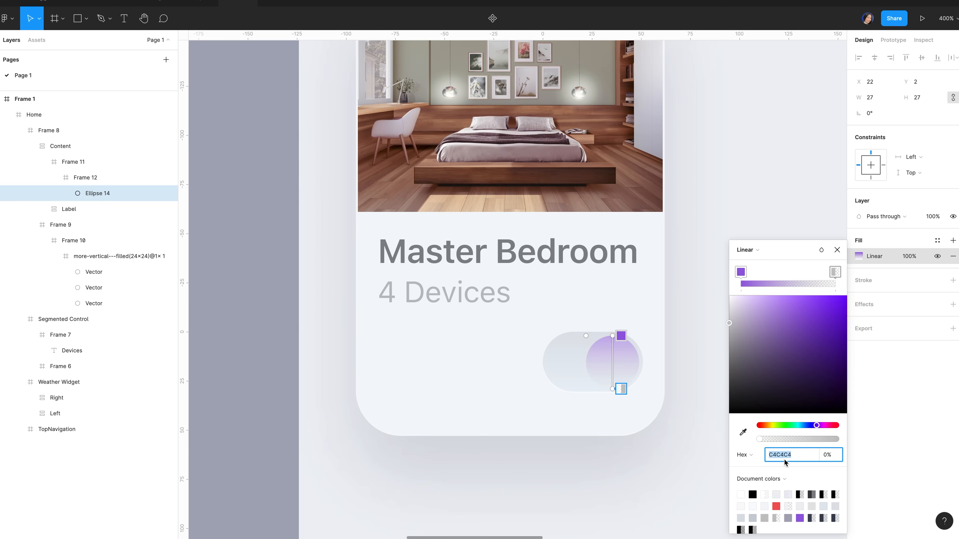
{"action": "type", "text": "f25656"}
{"action": "key", "text": "Return"}
{"action": "left_click_drag", "start_coordinate": [822, 438], "coordinate": [915, 438]}
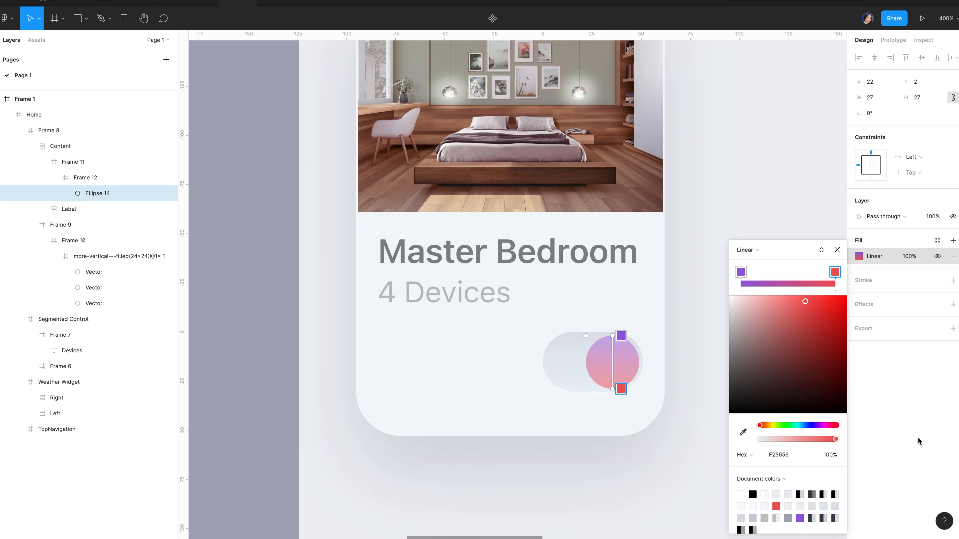
Set the toggle pill's layer opacity to 100%
{"action": "key", "text": "Escape"}
{"action": "left_click", "coordinate": [932, 297]}
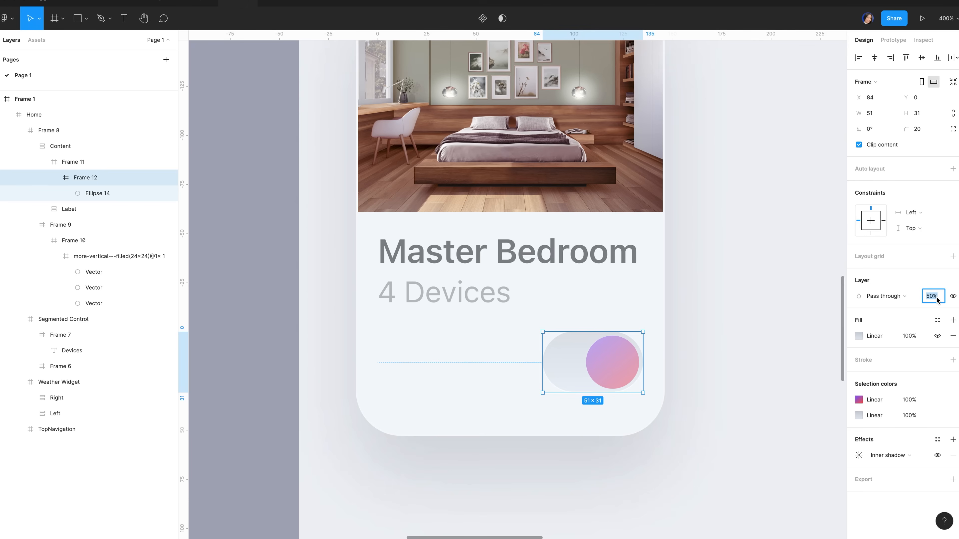
{"action": "type", "text": "100"}
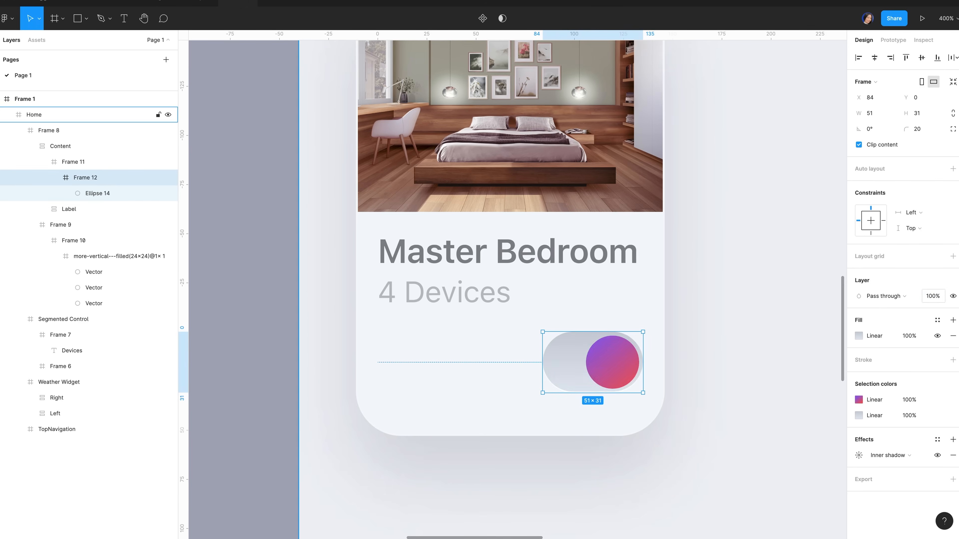
{"action": "key", "text": "Return"}
{"action": "key", "text": "Return"}
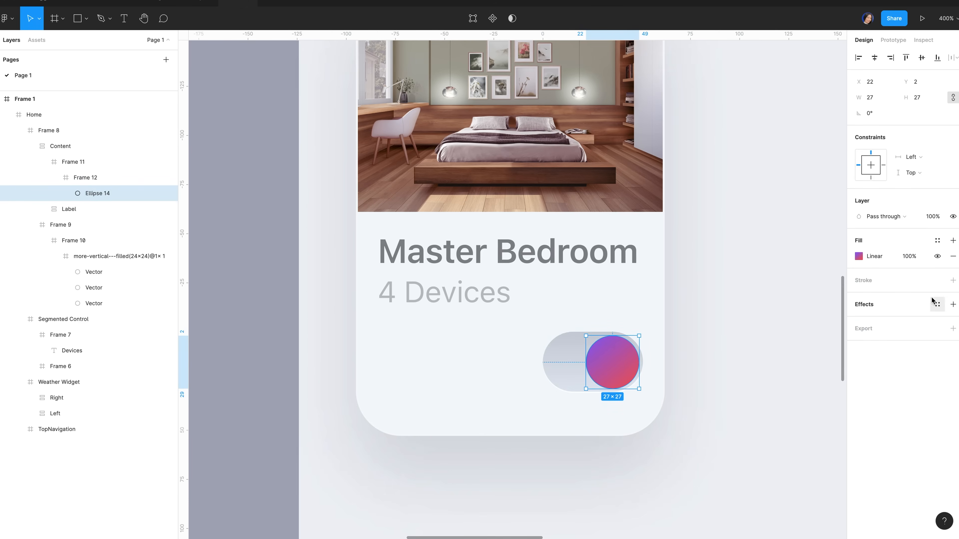
Give Ellipse 14 a white-to-black linear gradient stroke, Overlay blend, at 50% opacity
{"action": "left_click", "coordinate": [953, 280]}
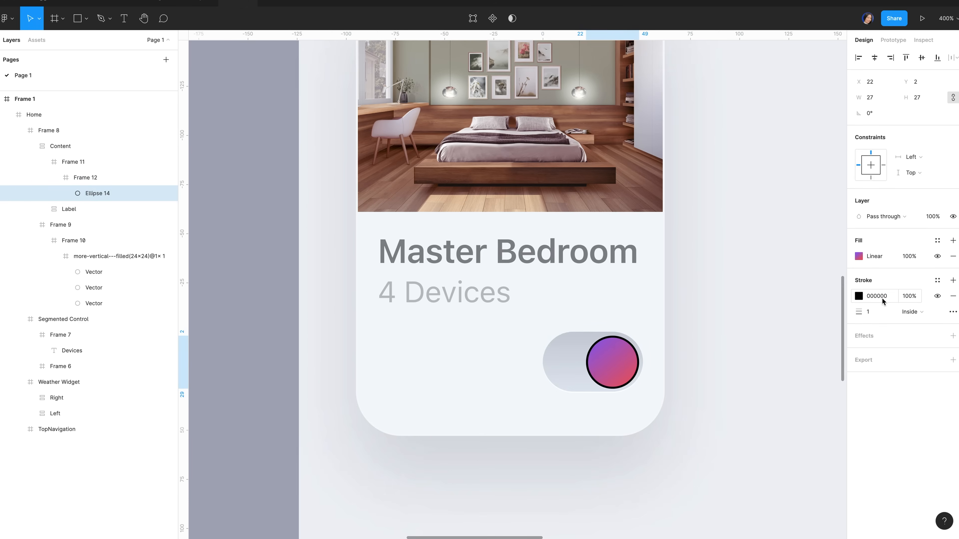
{"action": "left_click", "coordinate": [858, 298]}
{"action": "left_click", "coordinate": [746, 285]}
{"action": "left_click", "coordinate": [764, 299]}
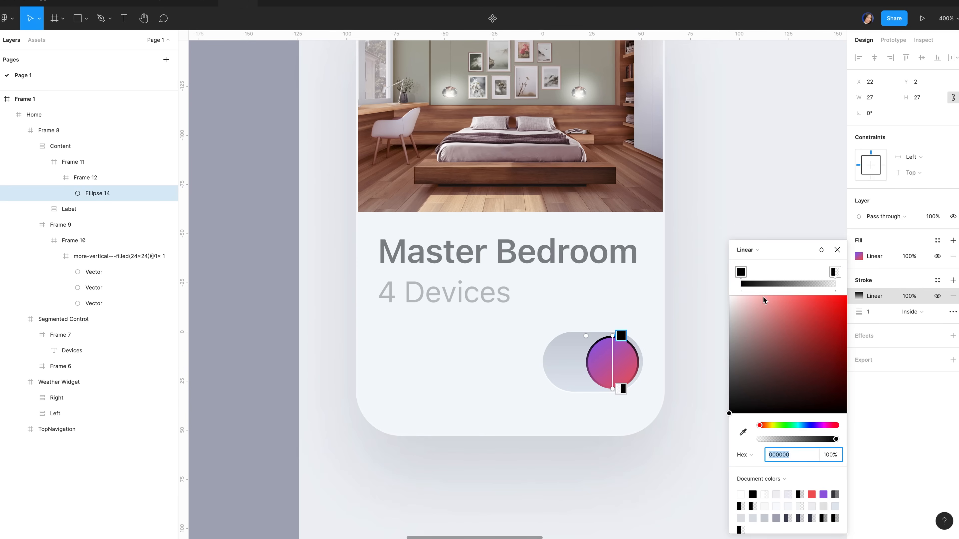
{"action": "left_click_drag", "start_coordinate": [734, 321], "coordinate": [691, 278]}
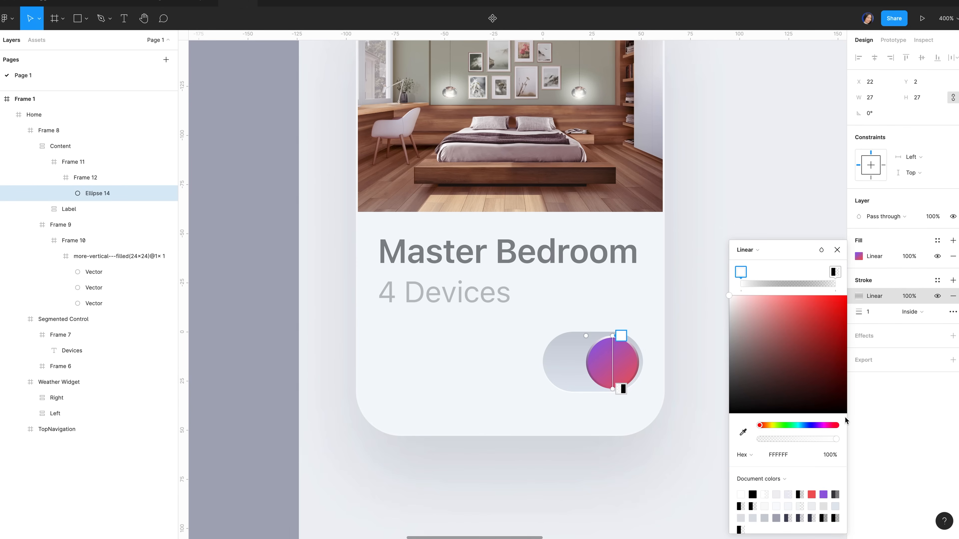
{"action": "left_click", "coordinate": [834, 272]}
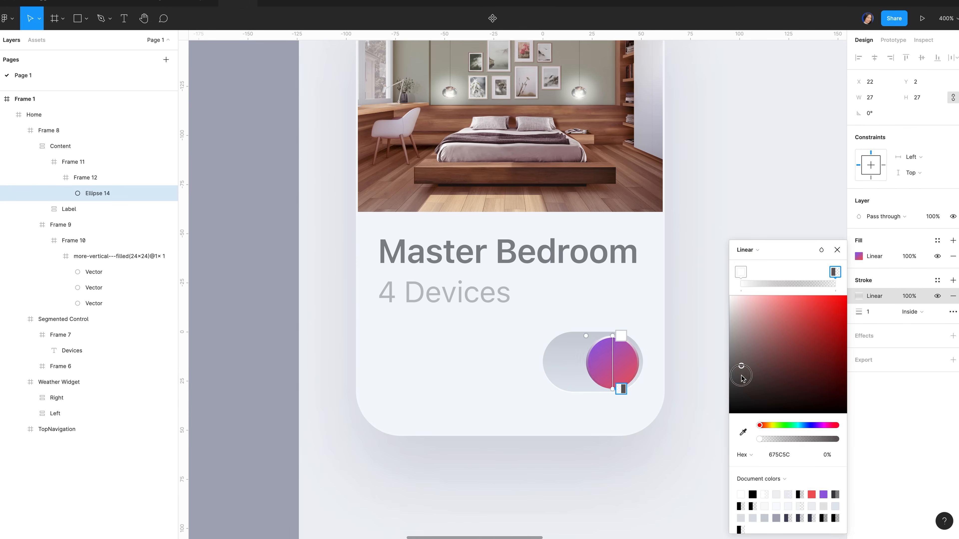
{"action": "left_click_drag", "start_coordinate": [823, 439], "coordinate": [871, 444]}
{"action": "left_click", "coordinate": [821, 250]}
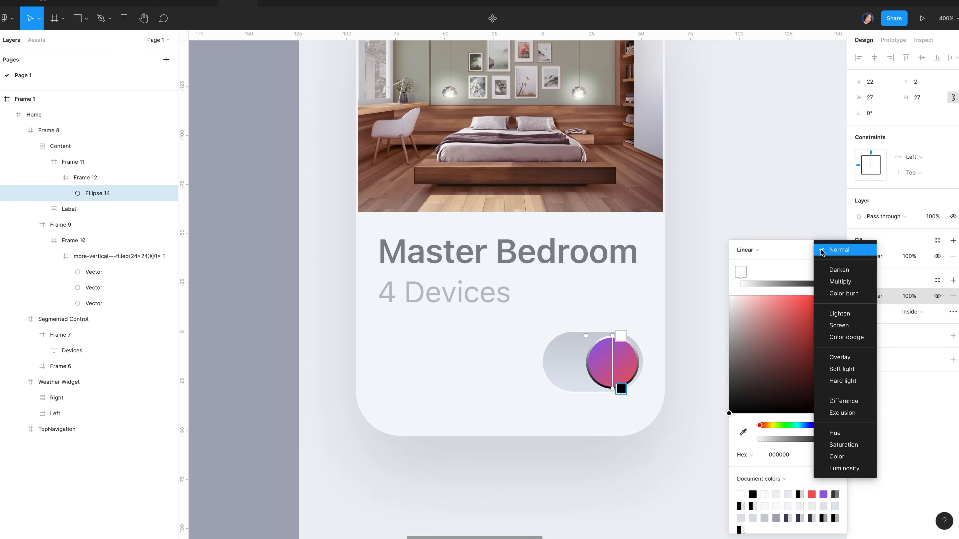
{"action": "left_click", "coordinate": [858, 358]}
{"action": "left_click", "coordinate": [913, 298]}
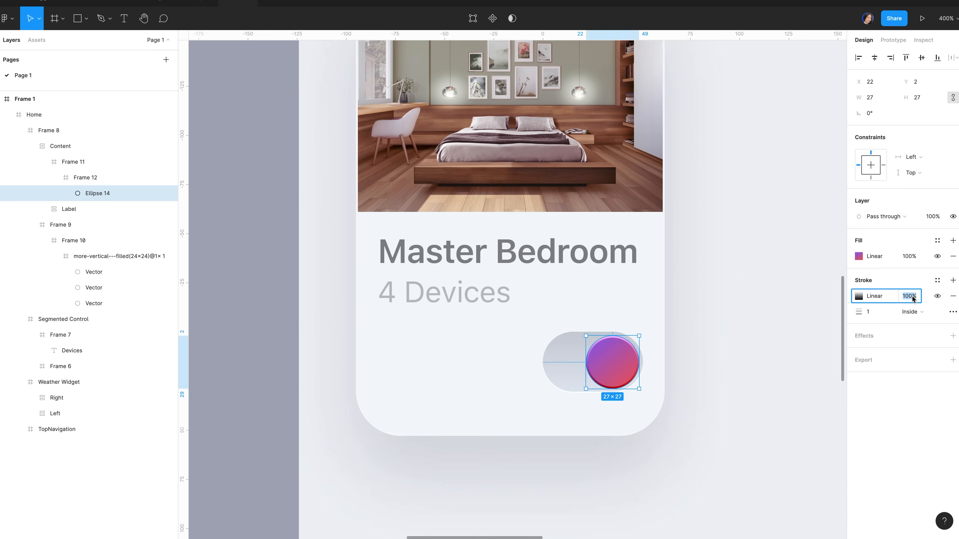
{"action": "type", "text": "50"}
{"action": "key", "text": "Return"}
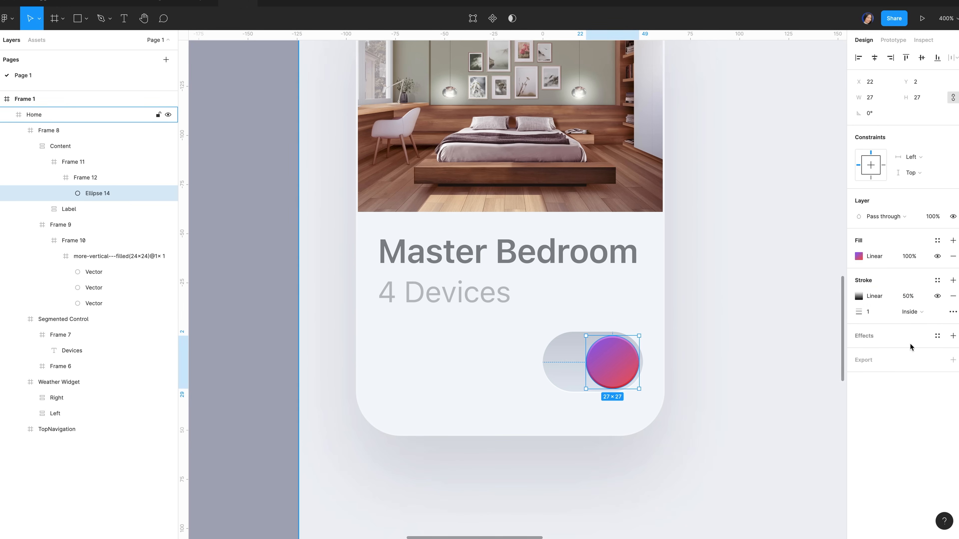
Add a drop shadow to the knob with X 1, Y 2 and blur 8
{"action": "left_click", "coordinate": [868, 338]}
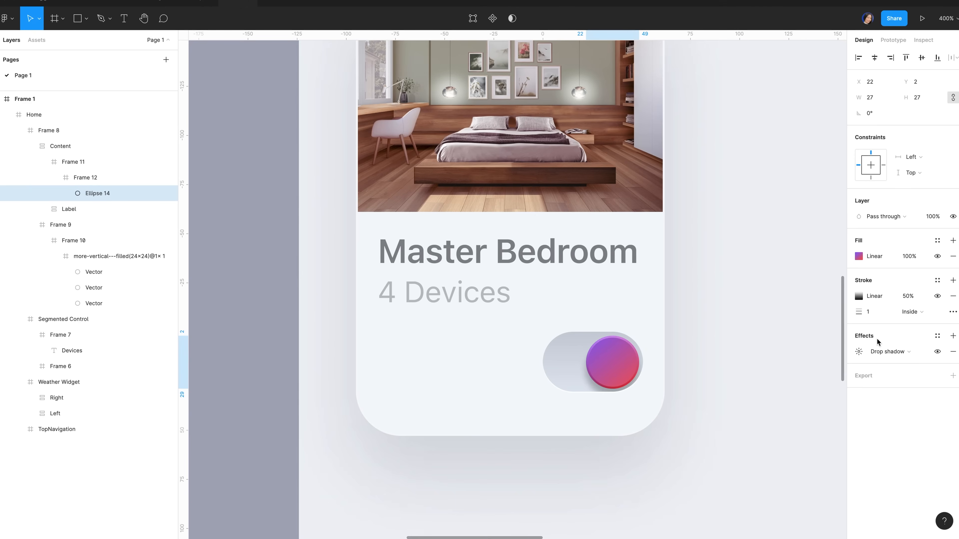
{"action": "left_click", "coordinate": [858, 351]}
{"action": "left_click", "coordinate": [761, 376]}
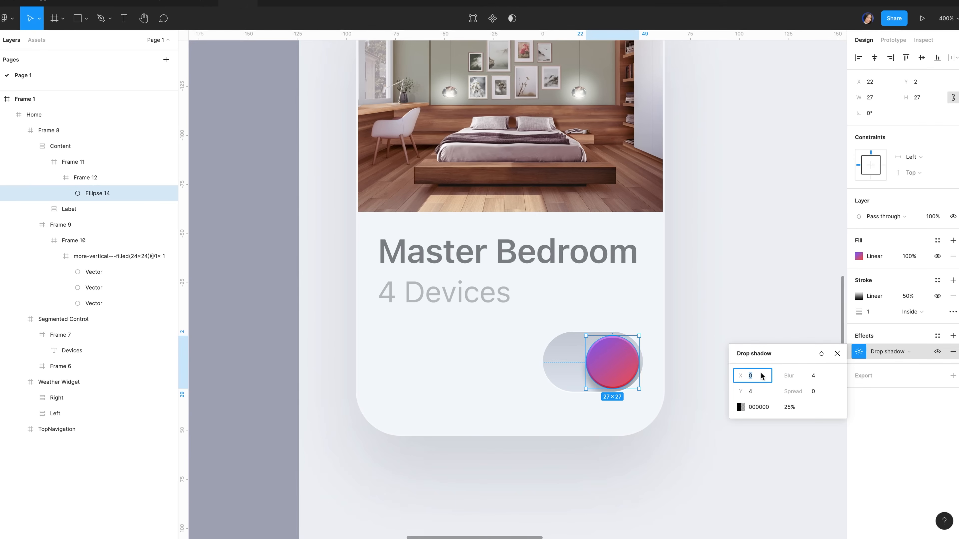
{"action": "type", "text": "1"}
{"action": "left_click", "coordinate": [753, 393]}
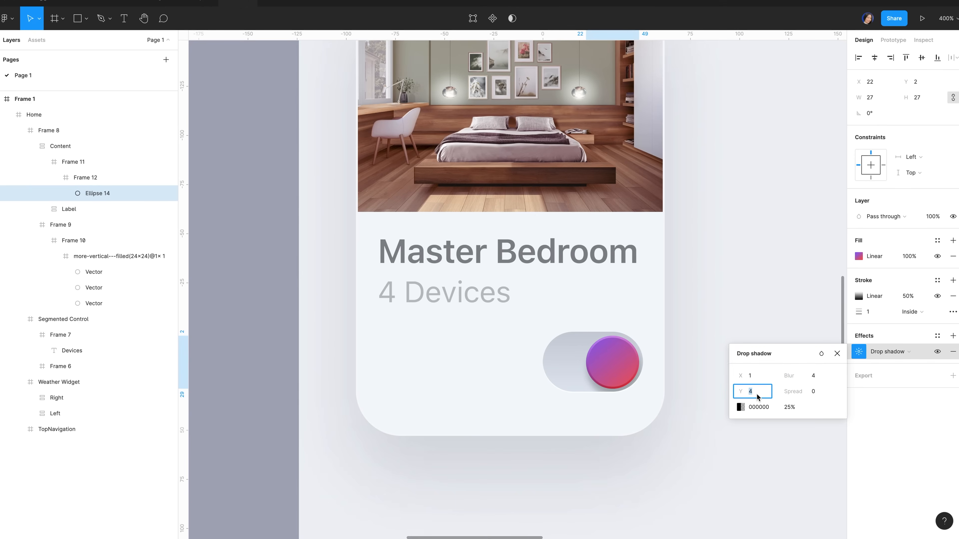
{"action": "type", "text": "2"}
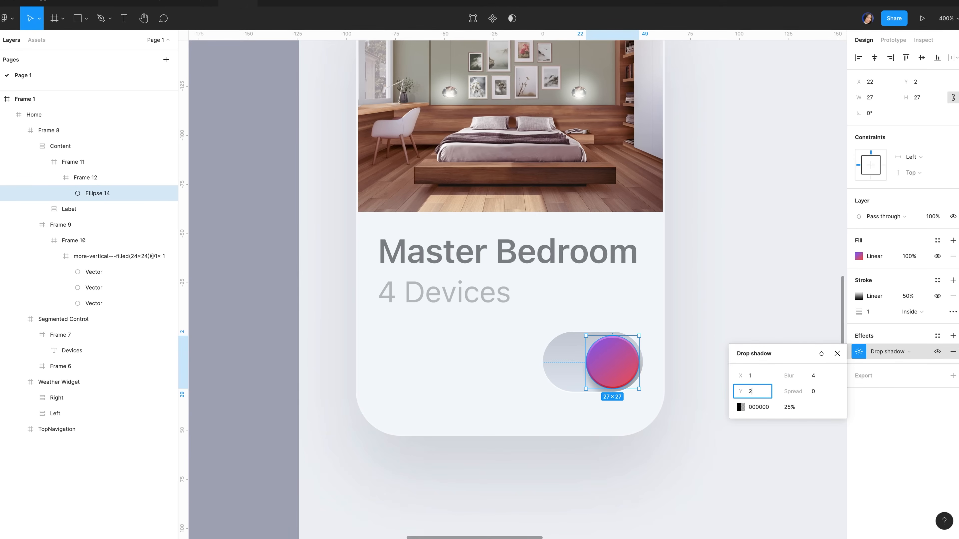
{"action": "left_click", "coordinate": [823, 378]}
{"action": "type", "text": "8"}
Colour the shadow 6D222B at 30% and rename the toggle frame 'Switch'
{"action": "left_click", "coordinate": [790, 408]}
{"action": "left_click", "coordinate": [766, 408]}
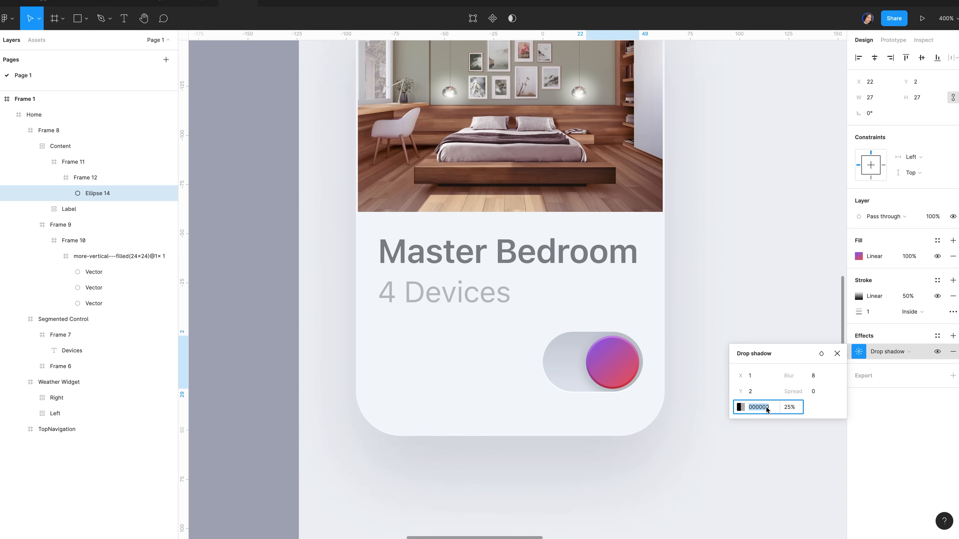
{"action": "type", "text": "6"}
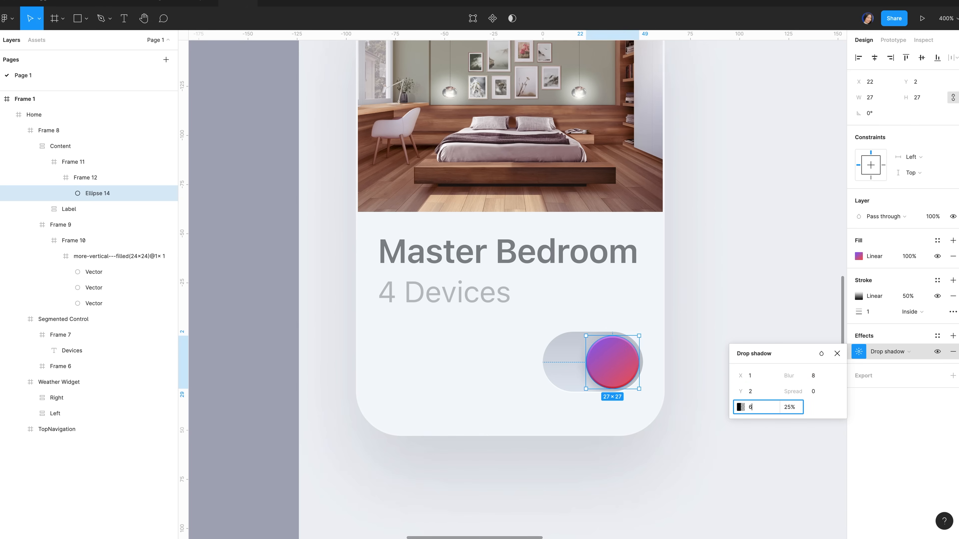
{"action": "type", "text": "d222b"}
{"action": "left_click", "coordinate": [788, 409]}
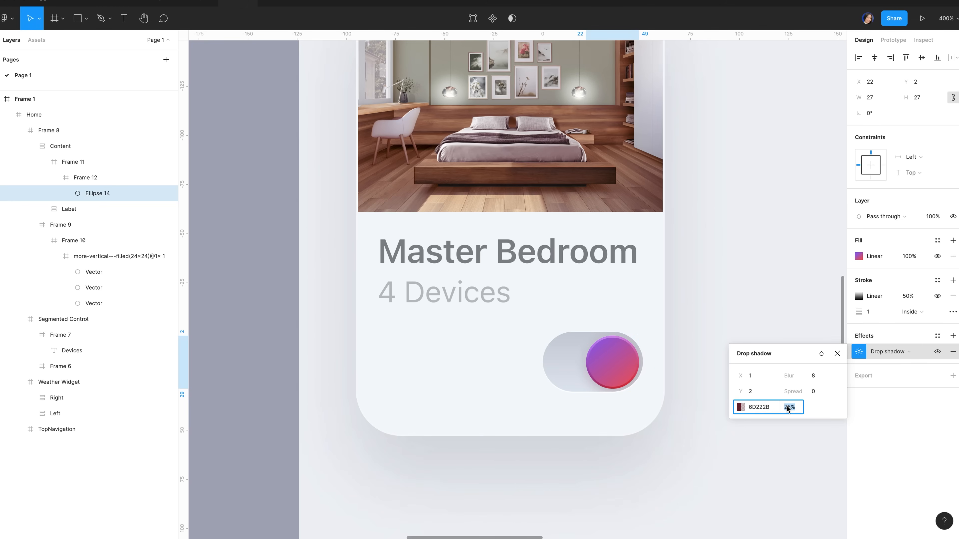
{"action": "type", "text": "30"}
{"action": "double_click", "coordinate": [85, 177]}
{"action": "type", "text": "S"}
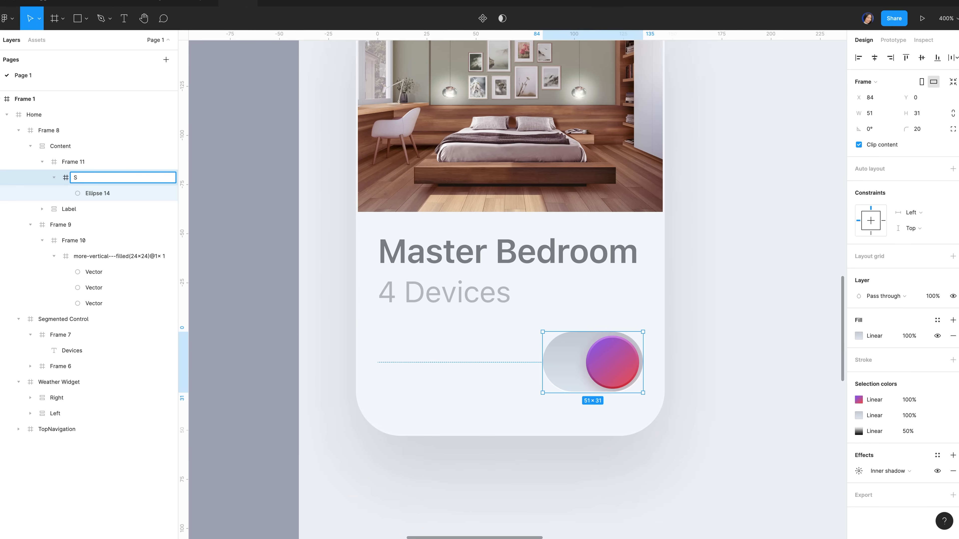
{"action": "type", "text": "witch"}
Confirm the Switch name and add an 'ON' text label left of the toggle
{"action": "left_click", "coordinate": [83, 162]}
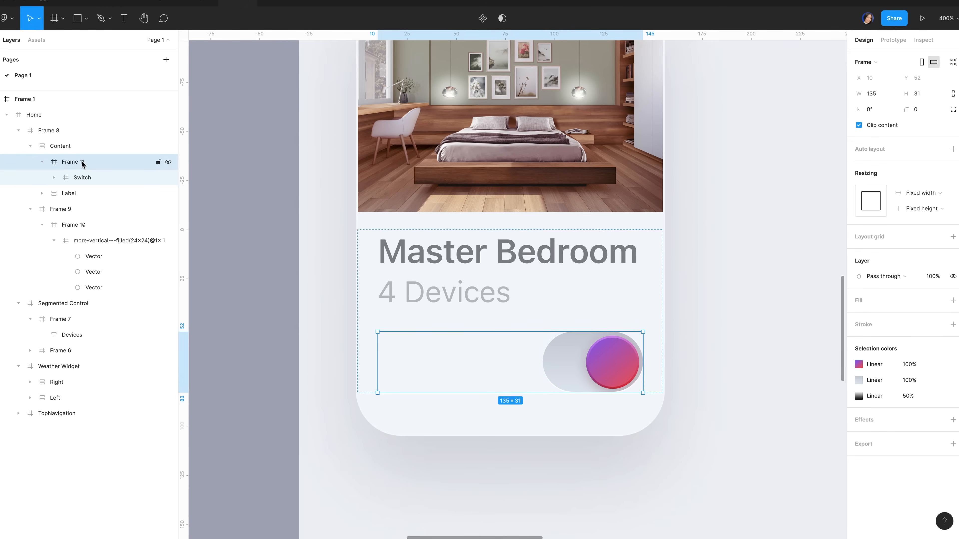
{"action": "key", "text": "t"}
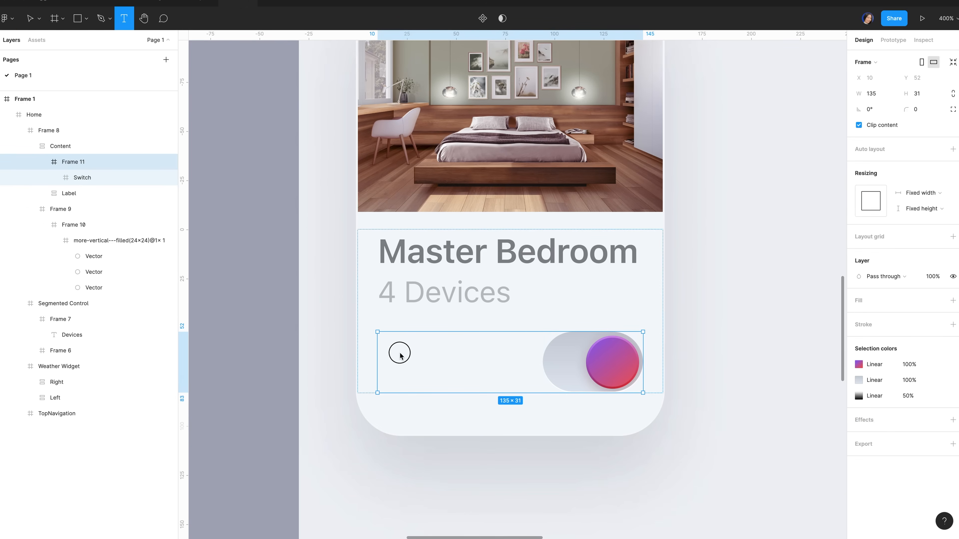
{"action": "left_click", "coordinate": [393, 365]}
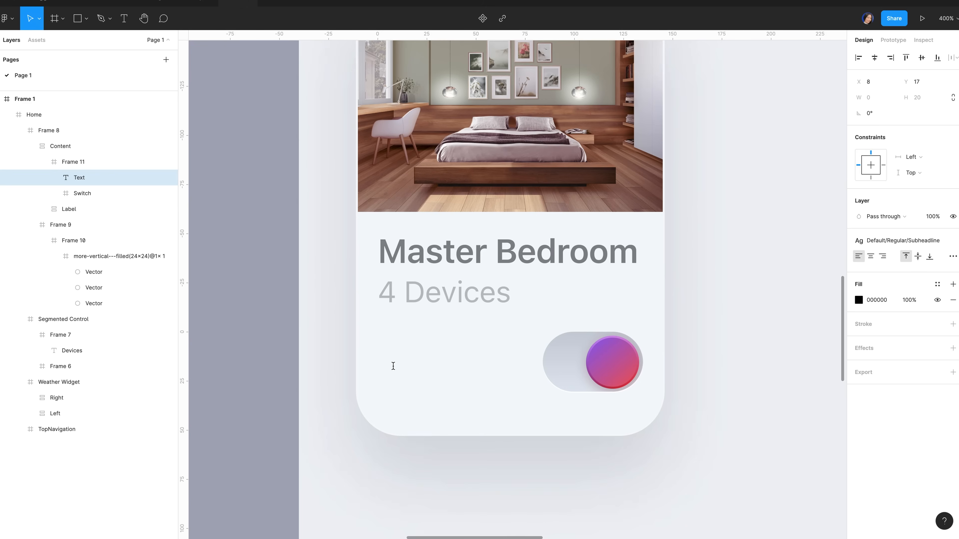
{"action": "type", "text": "ON"}
{"action": "key", "text": "Escape"}
Style ON with the Headline text style and Label Color/Light/Secondary grey fill, aligned left
{"action": "left_click", "coordinate": [929, 244]}
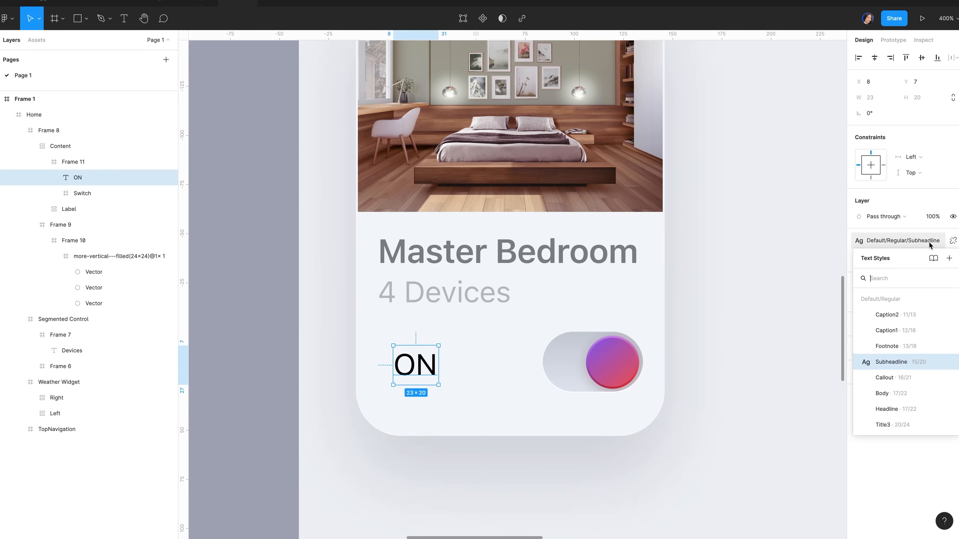
{"action": "scroll", "coordinate": [905, 378], "scroll_direction": "down", "scroll_amount": 2}
{"action": "left_click", "coordinate": [892, 334]}
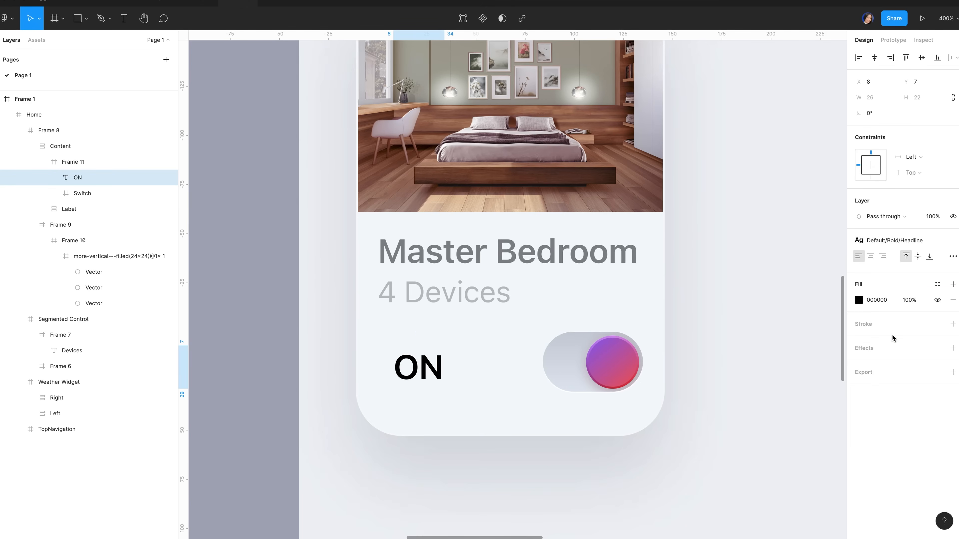
{"action": "left_click", "coordinate": [938, 284]}
{"action": "scroll", "coordinate": [899, 404], "scroll_direction": "down", "scroll_amount": 3}
{"action": "scroll", "coordinate": [898, 404], "scroll_direction": "down", "scroll_amount": 10}
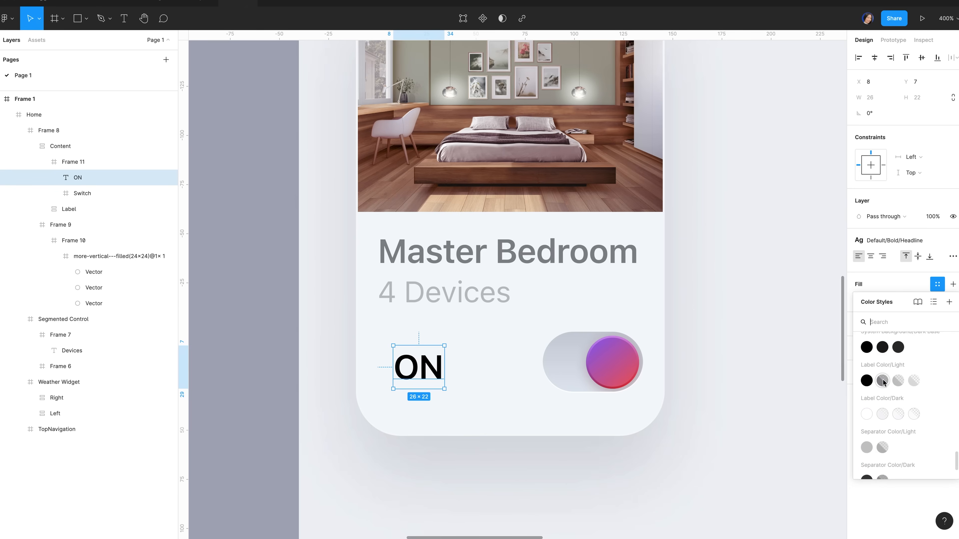
{"action": "left_click", "coordinate": [883, 381]}
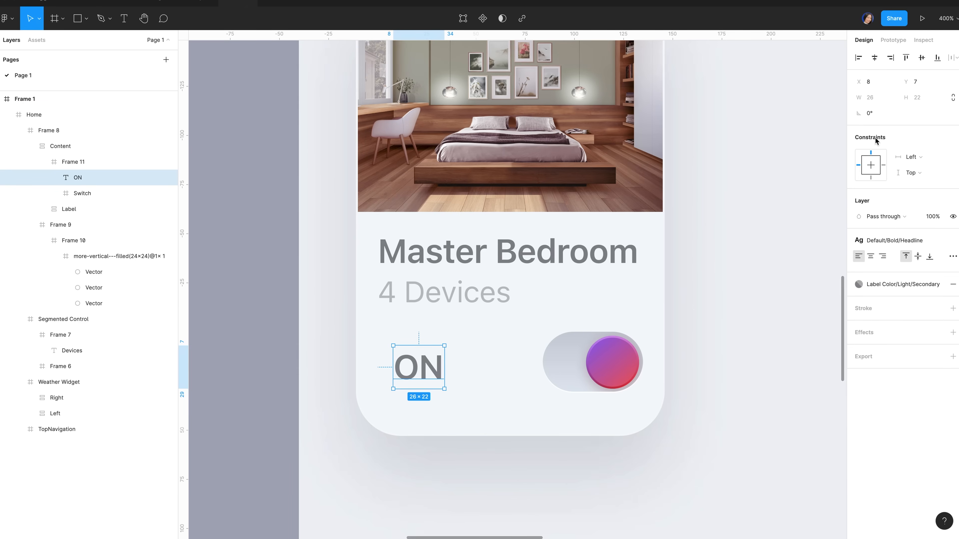
{"action": "left_click", "coordinate": [858, 57]}
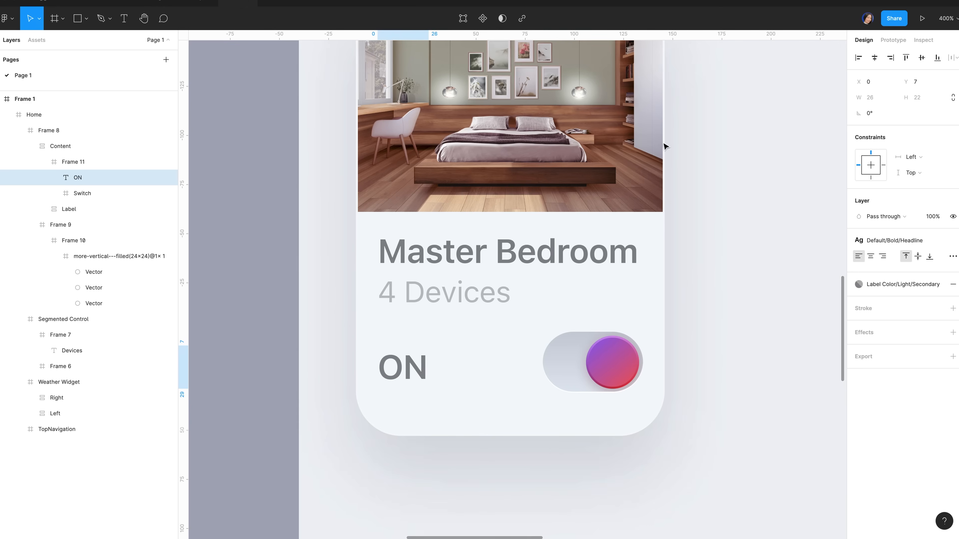
{"action": "left_click", "coordinate": [96, 162]}
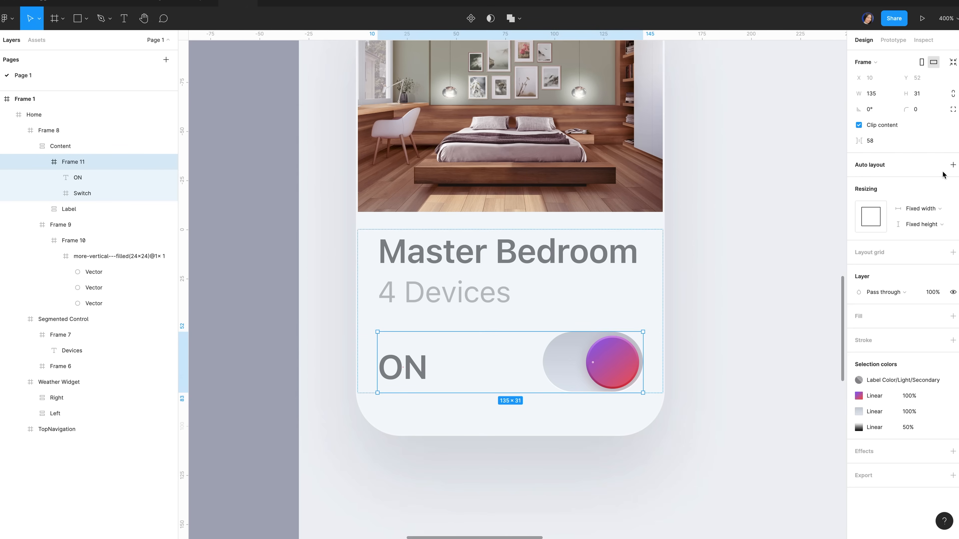
Give Frame 11 horizontal auto layout, items vertically centred, distributed Space between
{"action": "left_click", "coordinate": [953, 165]}
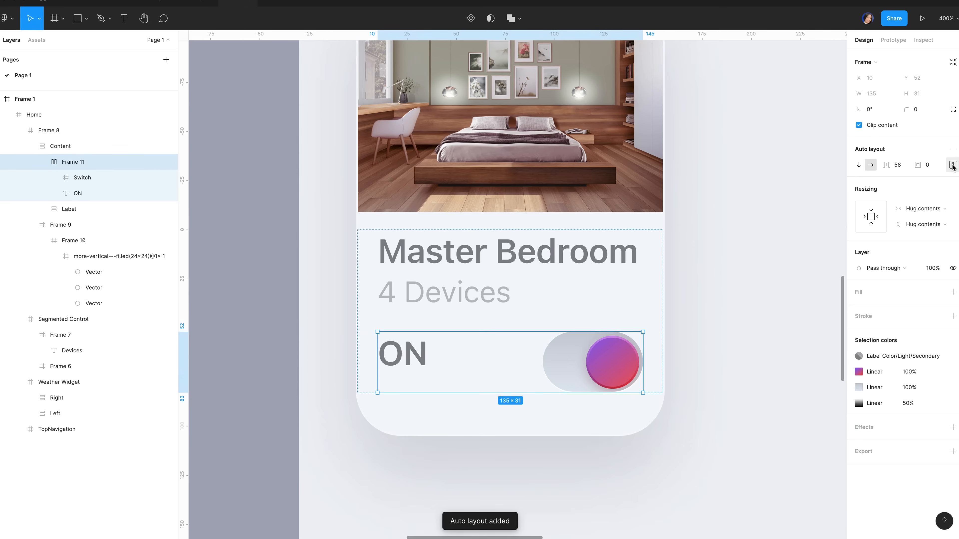
{"action": "left_click", "coordinate": [952, 166]}
{"action": "left_click", "coordinate": [911, 208]}
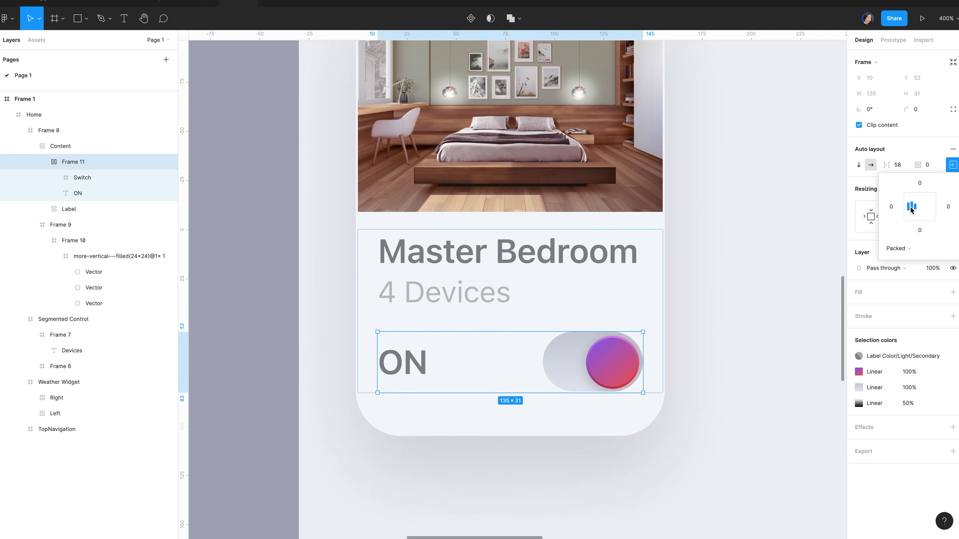
{"action": "left_click", "coordinate": [900, 249]}
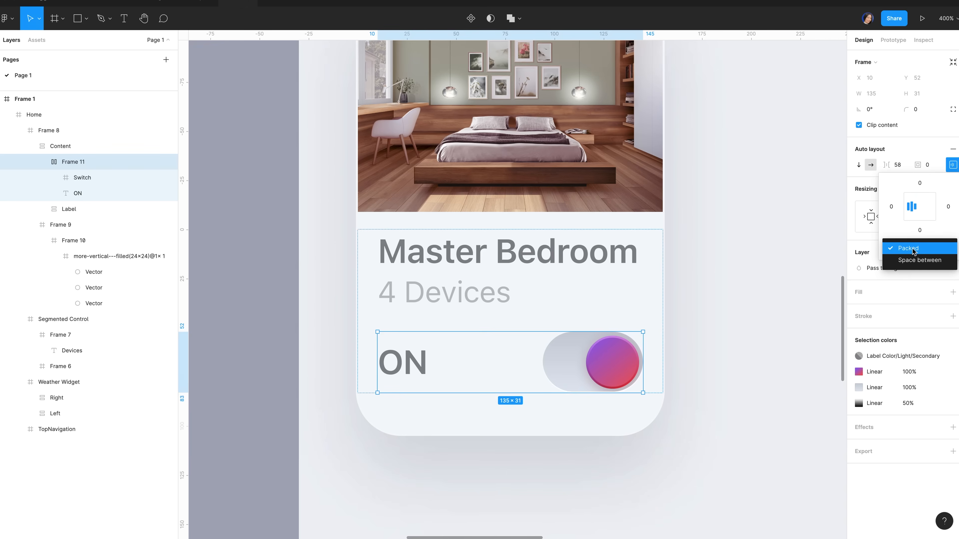
{"action": "left_click", "coordinate": [927, 261]}
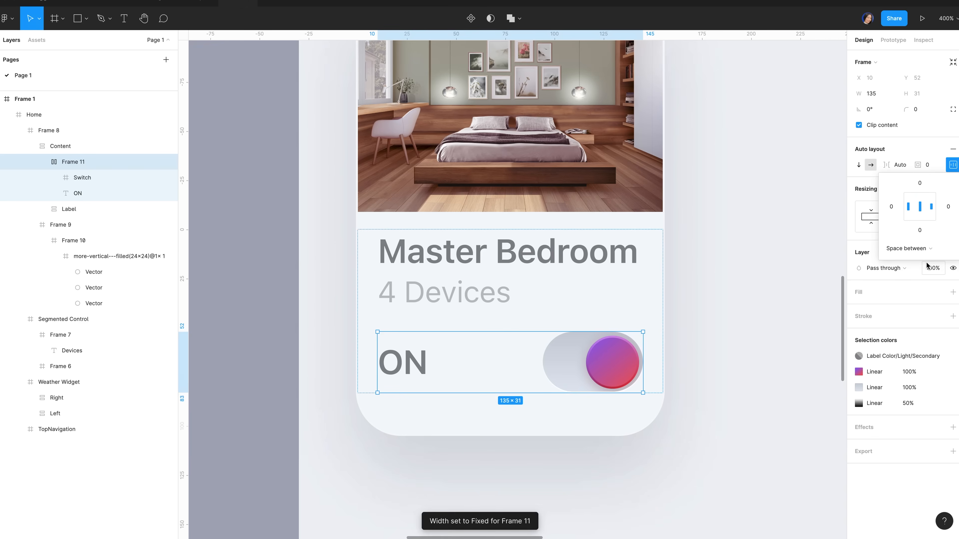
{"action": "left_click", "coordinate": [264, 382]}
{"action": "scroll", "coordinate": [501, 360], "scroll_direction": "down", "scroll_amount": 5}
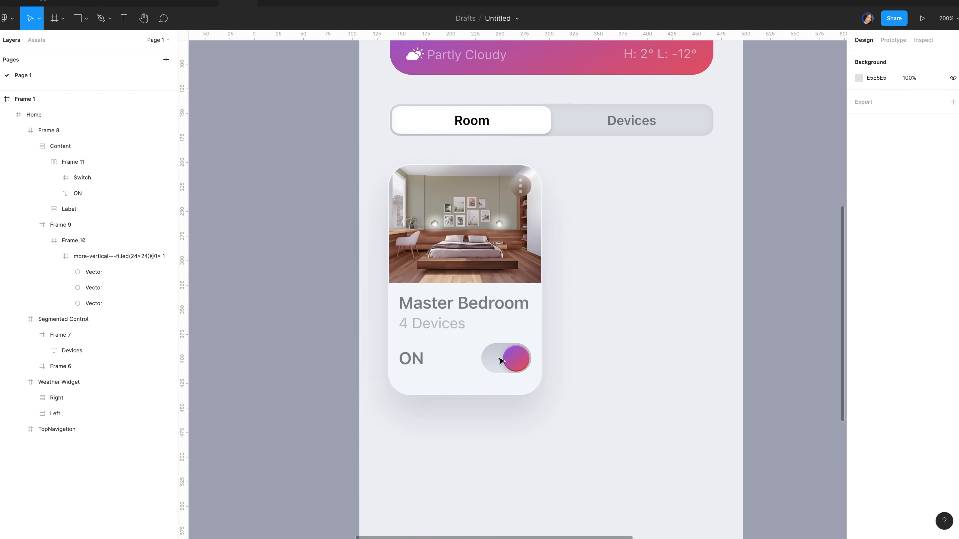
Rename the photo frame layer Frame 9 to 'Image'
{"action": "left_click", "coordinate": [60, 224]}
{"action": "double_click", "coordinate": [62, 194]}
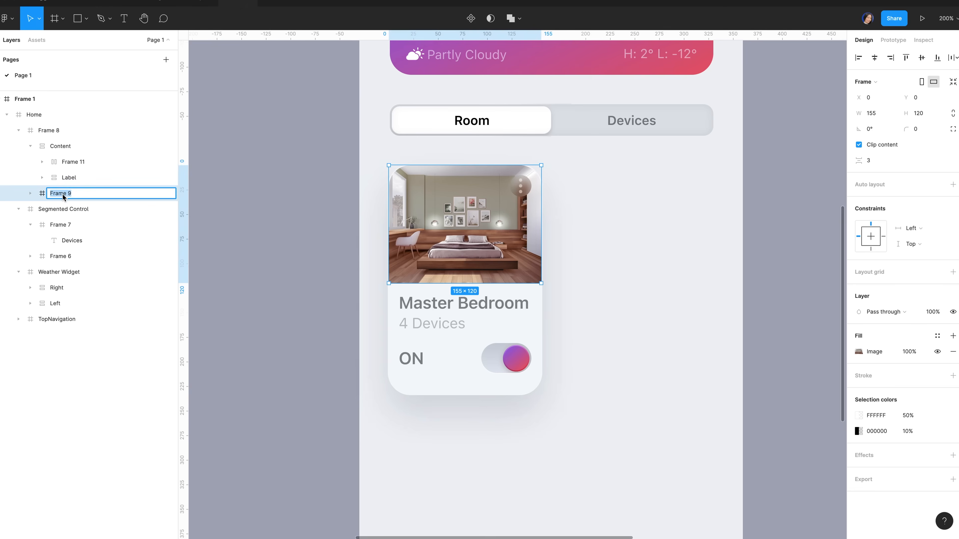
{"action": "type", "text": "Image"}
{"action": "key", "text": "Return"}
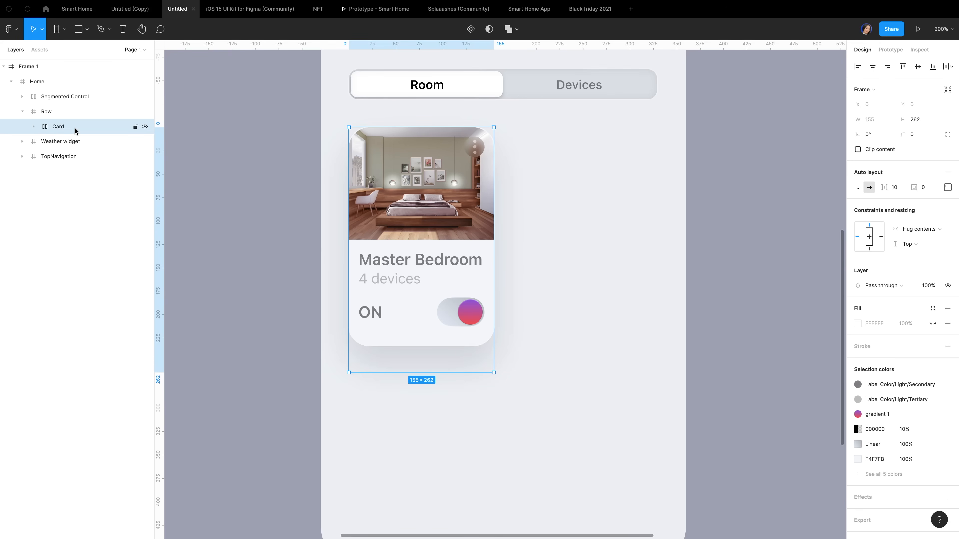
Duplicate the Master Bedroom card and set the Row's auto-layout spacing to 20
{"action": "key", "text": "ctrl+d"}
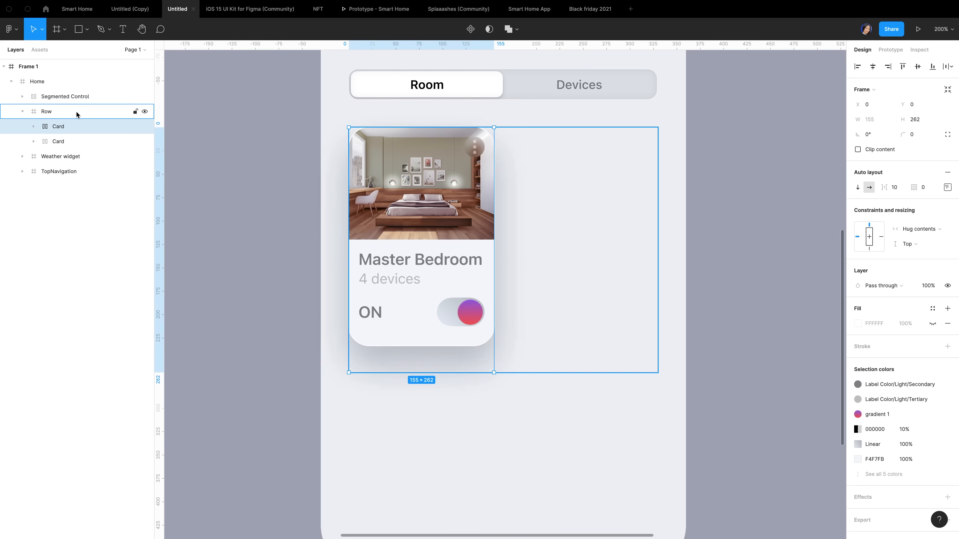
{"action": "left_click", "coordinate": [78, 112]}
{"action": "left_click", "coordinate": [899, 189]}
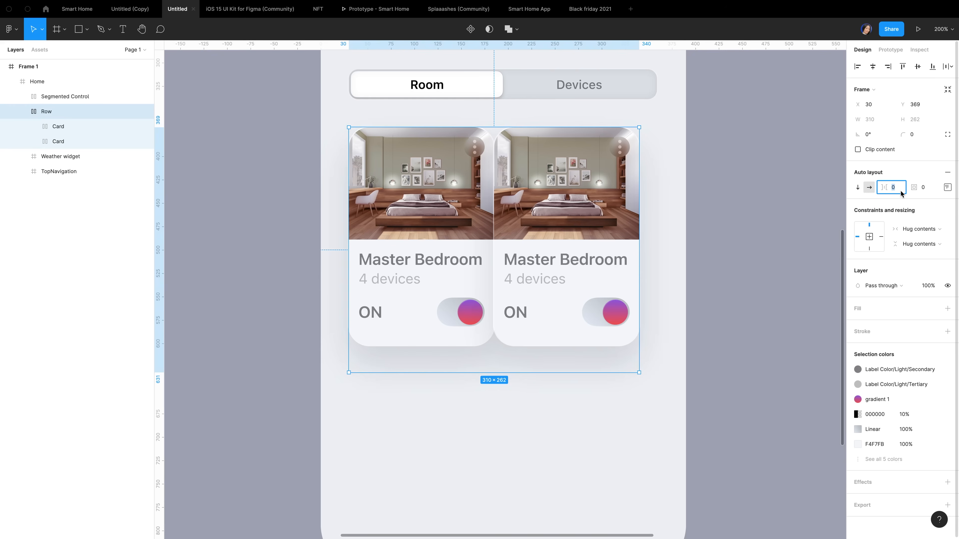
{"action": "type", "text": "20"}
{"action": "key", "text": "Return"}
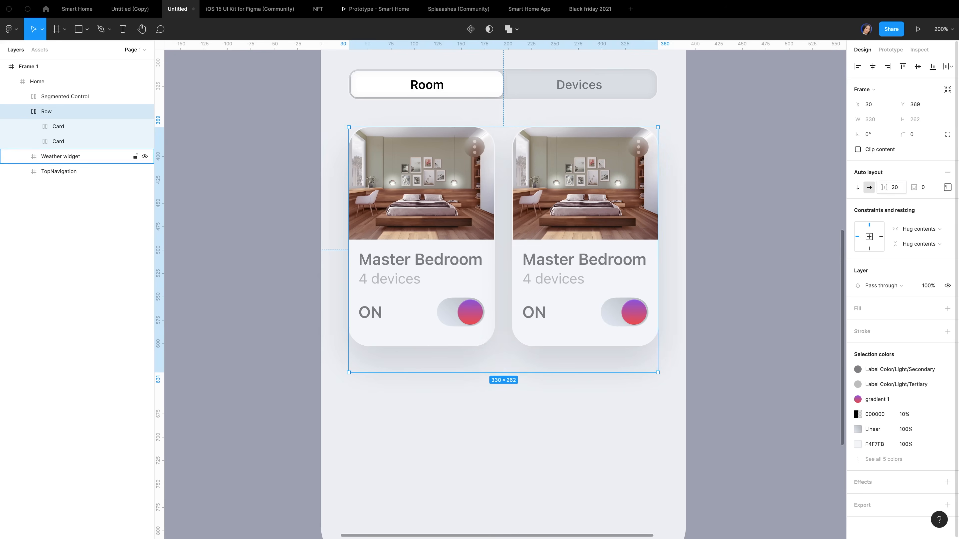
{"action": "left_click", "coordinate": [687, 184]}
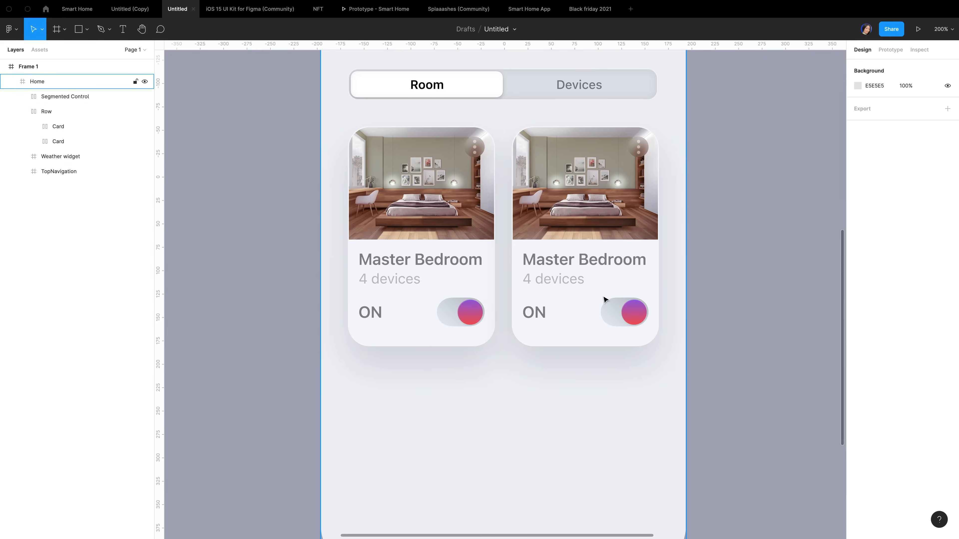
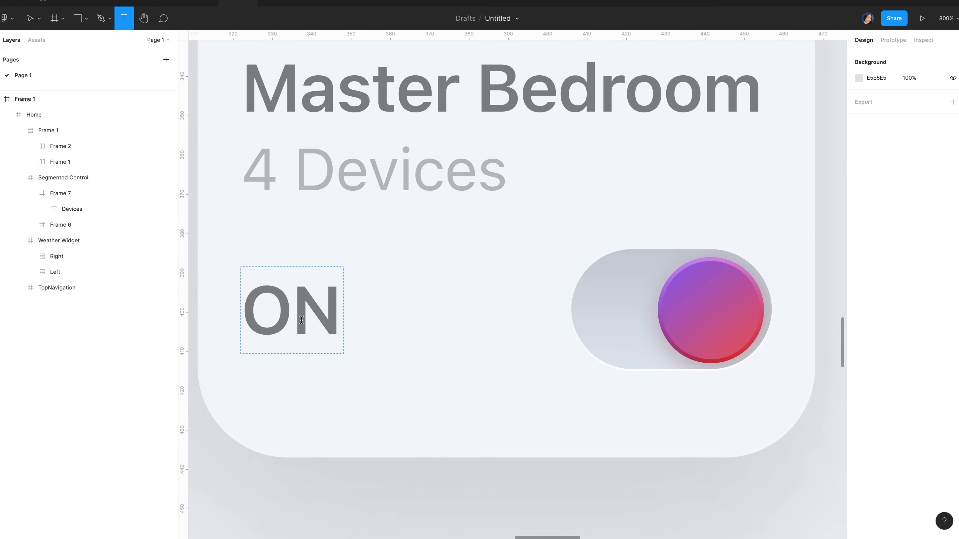
Replace the card's ON label with OFF and apply the Label Color/Light/Tertiary colour style
{"action": "left_click", "coordinate": [301, 320]}
{"action": "left_click", "coordinate": [252, 308]}
{"action": "left_click_drag", "start_coordinate": [253, 308], "coordinate": [332, 310]}
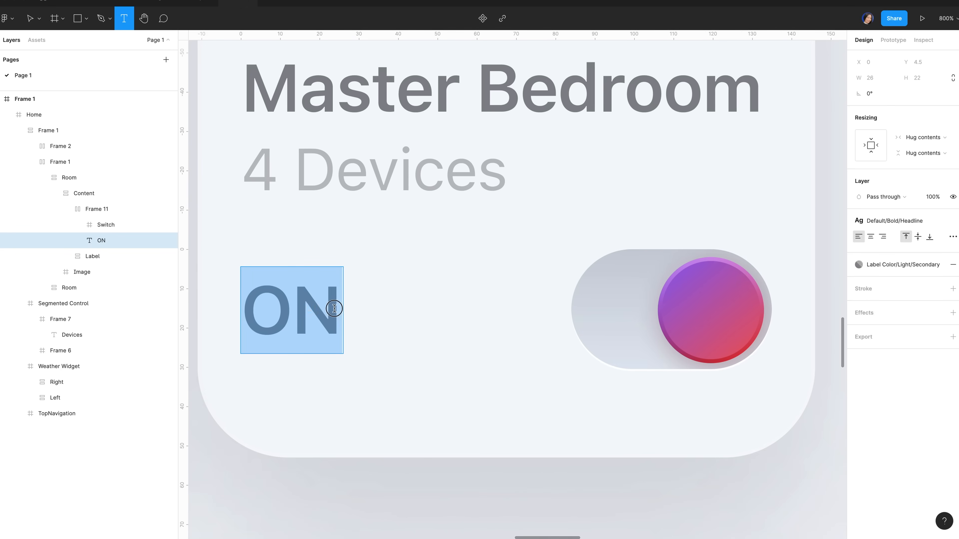
{"action": "type", "text": "OFF"}
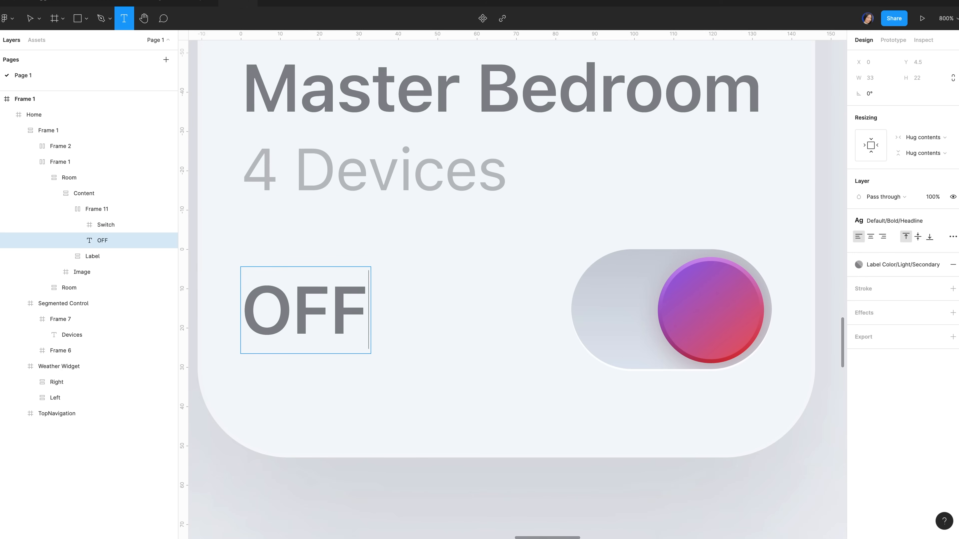
{"action": "left_click", "coordinate": [884, 265]}
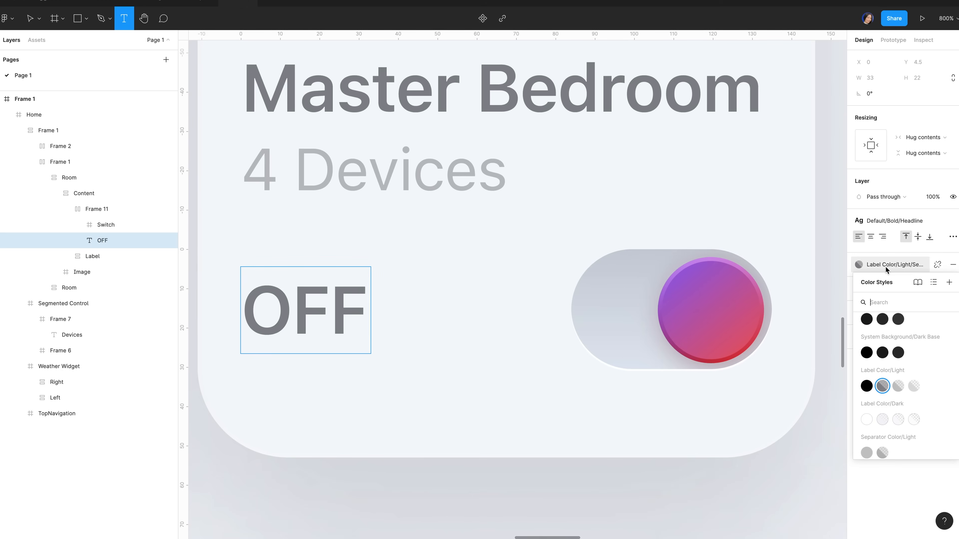
{"action": "left_click", "coordinate": [899, 385]}
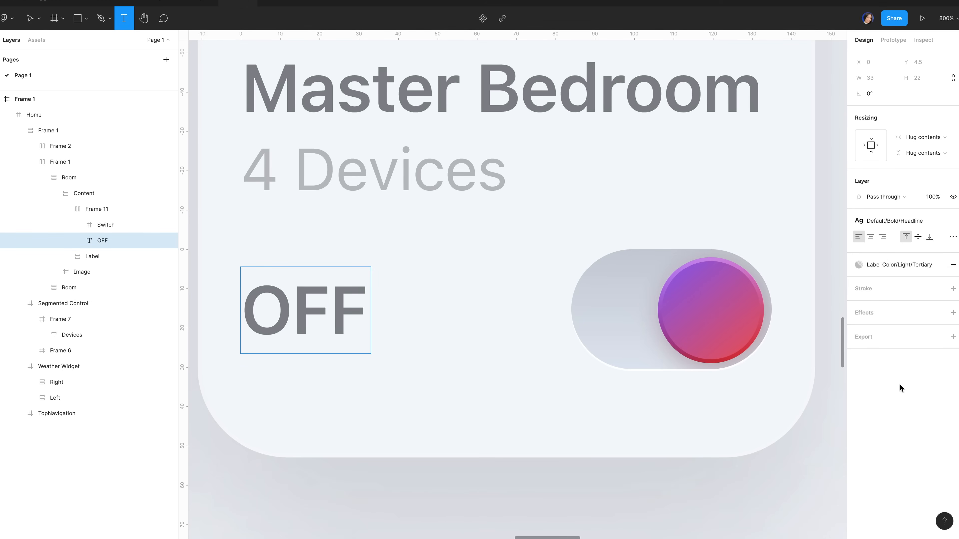
{"action": "key", "text": "Escape"}
{"action": "left_click", "coordinate": [723, 324]}
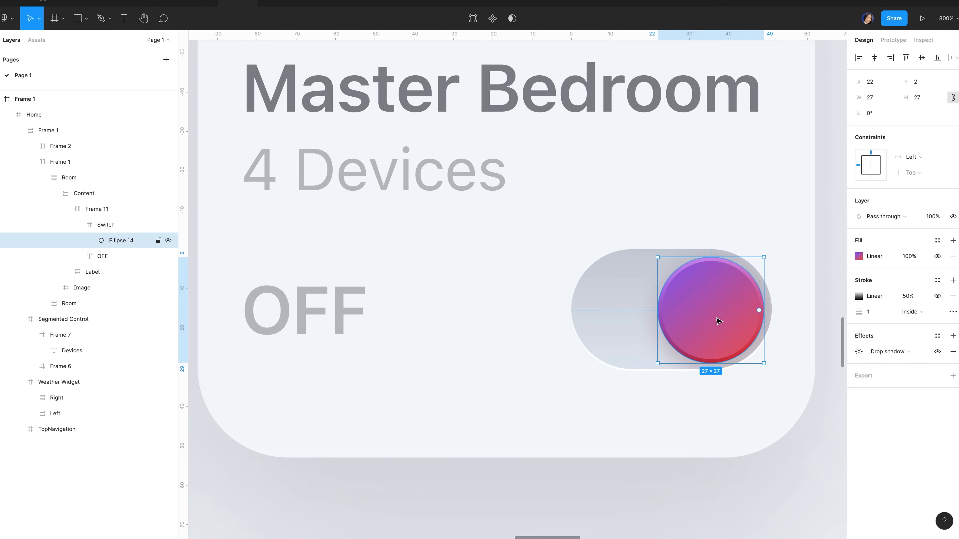
Set the switch knob's gradient fill stops to DBE0E7 and F8FBFF
{"action": "left_click", "coordinate": [859, 256]}
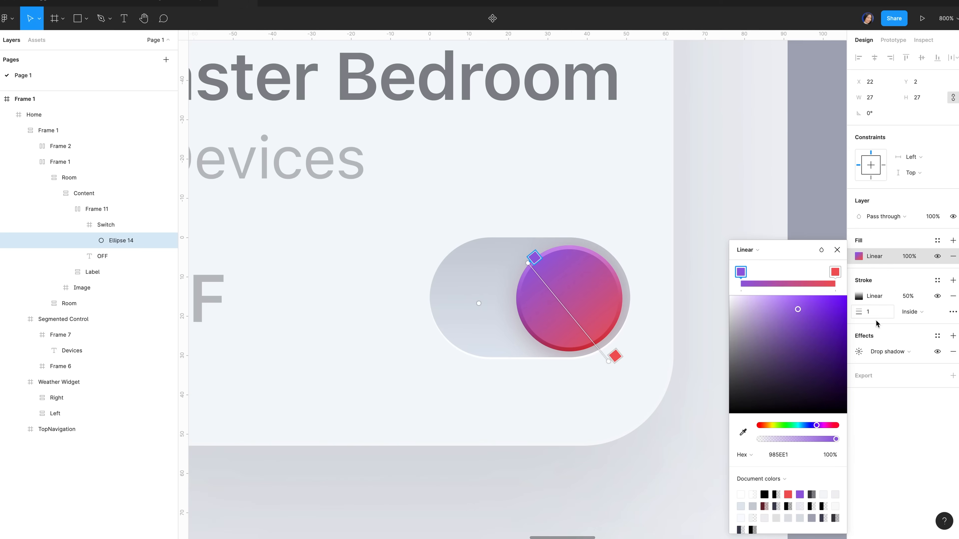
{"action": "left_click", "coordinate": [787, 455]}
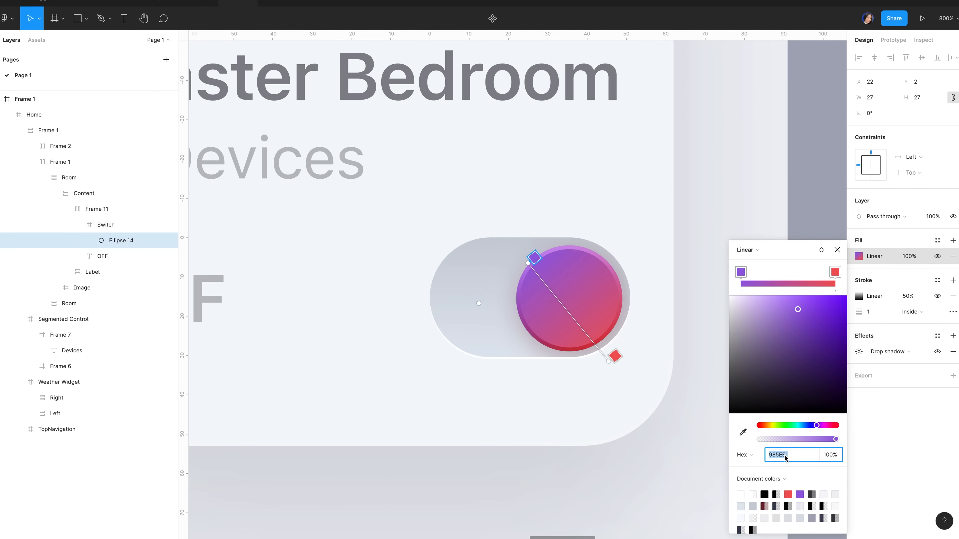
{"action": "type", "text": "dbe0e7"}
{"action": "key", "text": "Return"}
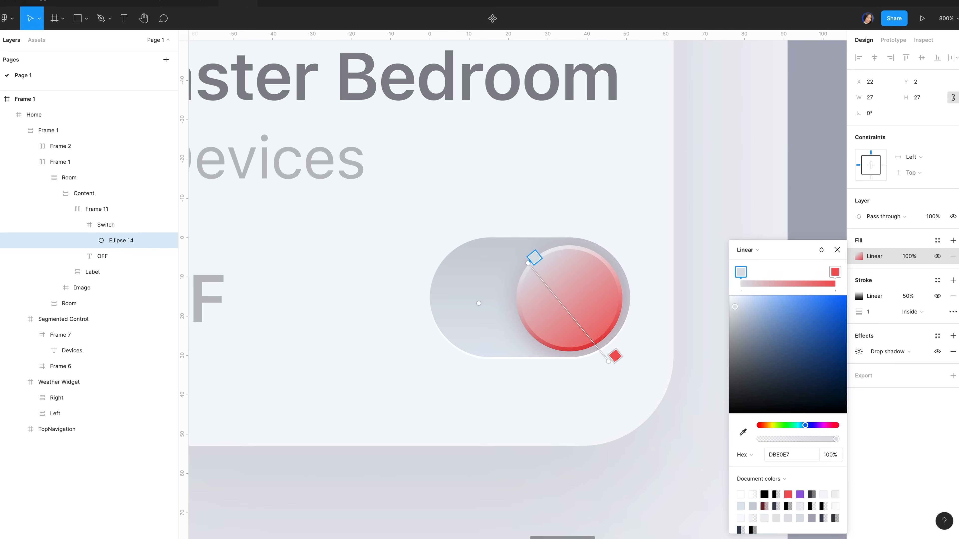
{"action": "left_click", "coordinate": [835, 272]}
{"action": "left_click", "coordinate": [772, 455]}
{"action": "key", "text": "BackSpace"}
{"action": "type", "text": "f8fbff"}
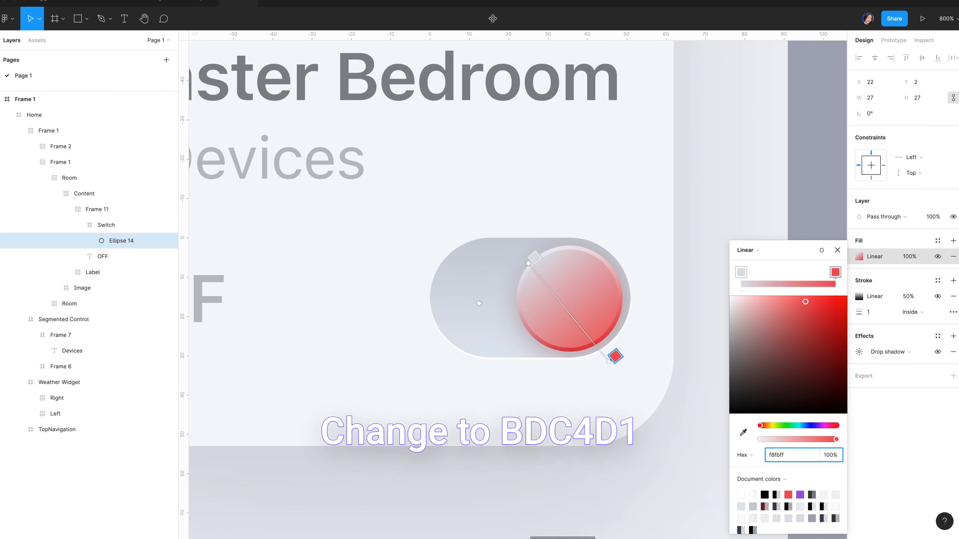
{"action": "key", "text": "Return"}
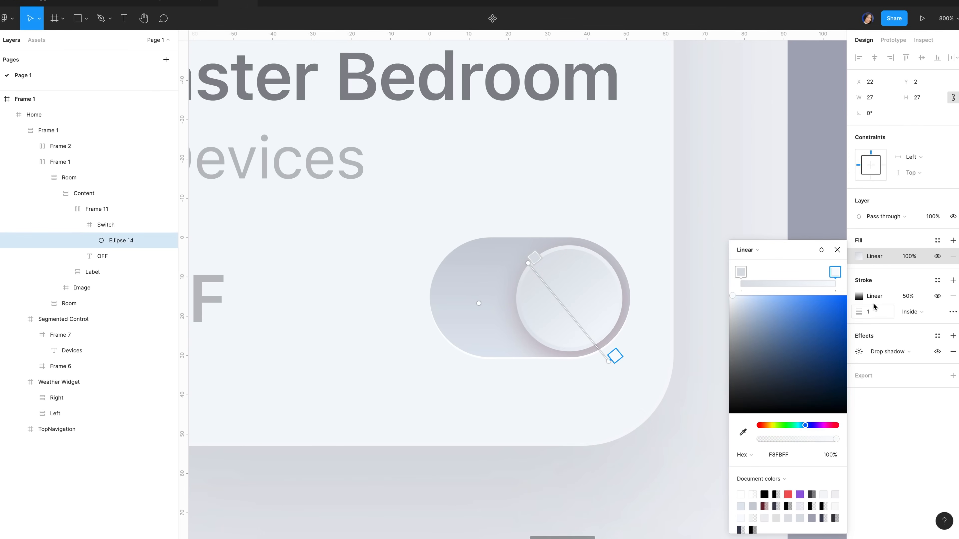
Give the knob's border gradient stops F5F8FD and BDC4D1 with Normal blend, and adjust its direction
{"action": "left_click", "coordinate": [859, 297]}
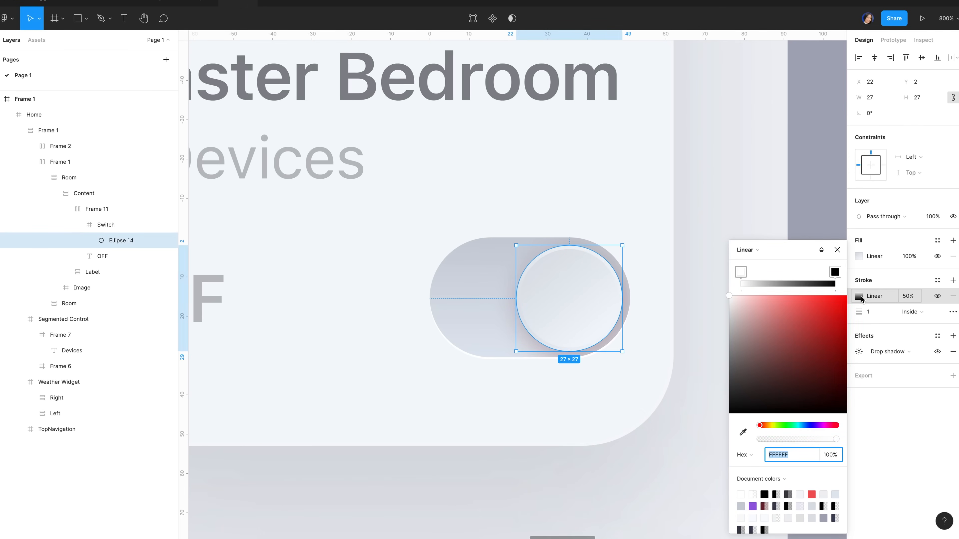
{"action": "type", "text": "f5f8fd"}
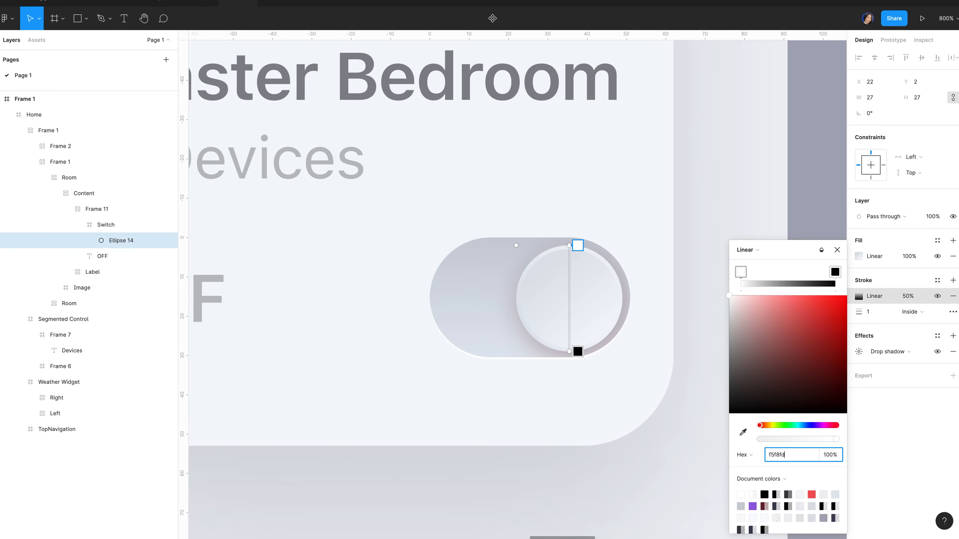
{"action": "left_click", "coordinate": [835, 272]}
{"action": "left_click", "coordinate": [778, 455]}
{"action": "type", "text": "bdc4"}
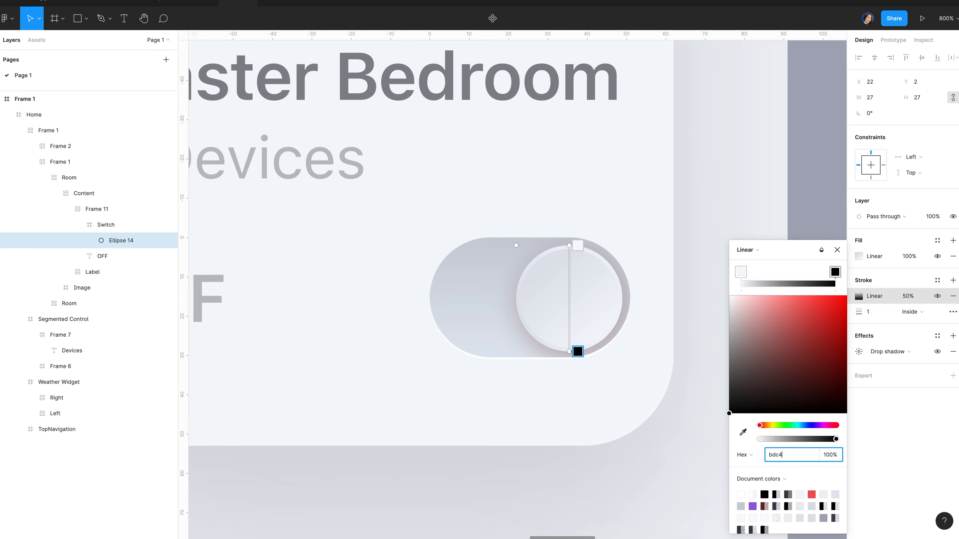
{"action": "type", "text": "d1"}
{"action": "key", "text": "Return"}
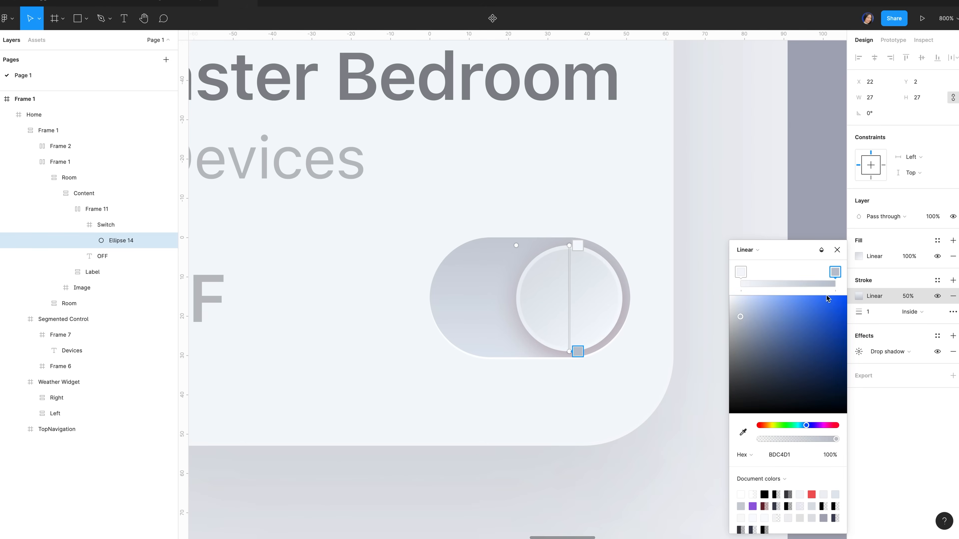
{"action": "left_click", "coordinate": [821, 250]}
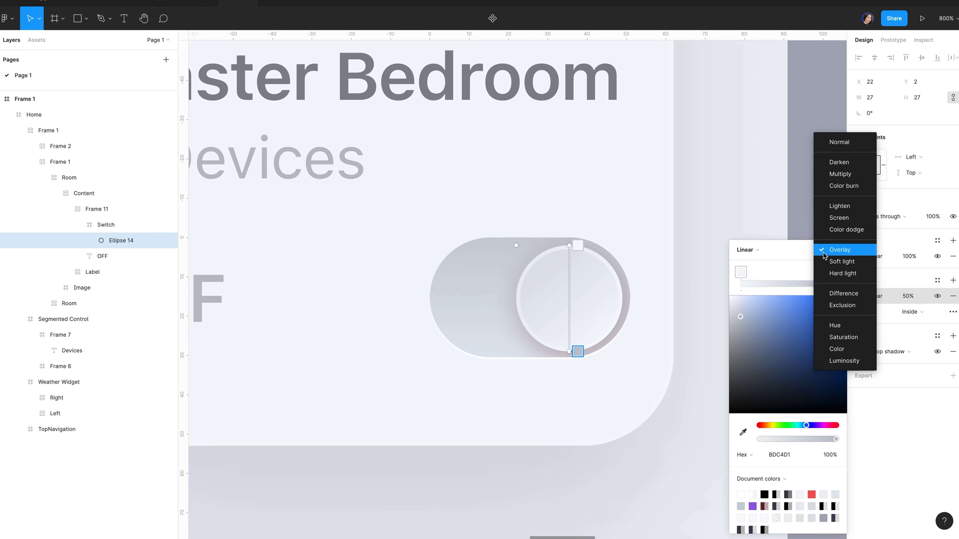
{"action": "left_click", "coordinate": [848, 146]}
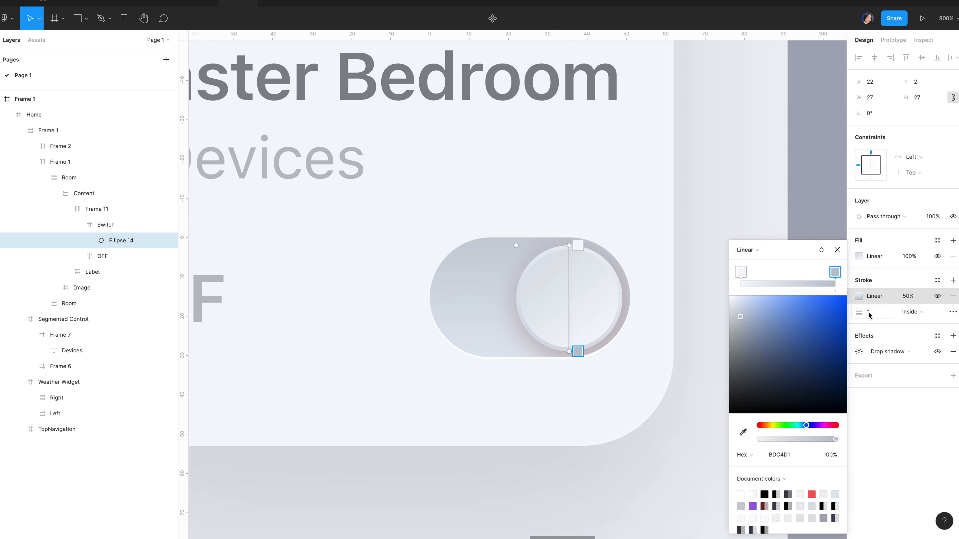
{"action": "left_click_drag", "start_coordinate": [569, 246], "coordinate": [534, 261]}
{"action": "left_click_drag", "start_coordinate": [577, 351], "coordinate": [595, 336]}
{"action": "key", "text": "Escape"}
Change the knob's drop shadow colour to 8E9BAE at 20% opacity
{"action": "left_click", "coordinate": [859, 353]}
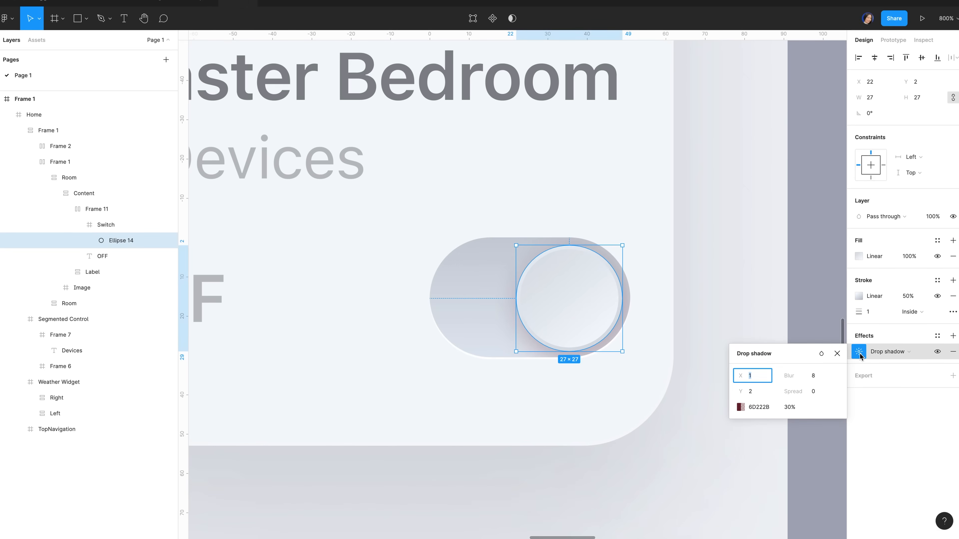
{"action": "left_click", "coordinate": [758, 407]}
{"action": "type", "text": "8e9ba"}
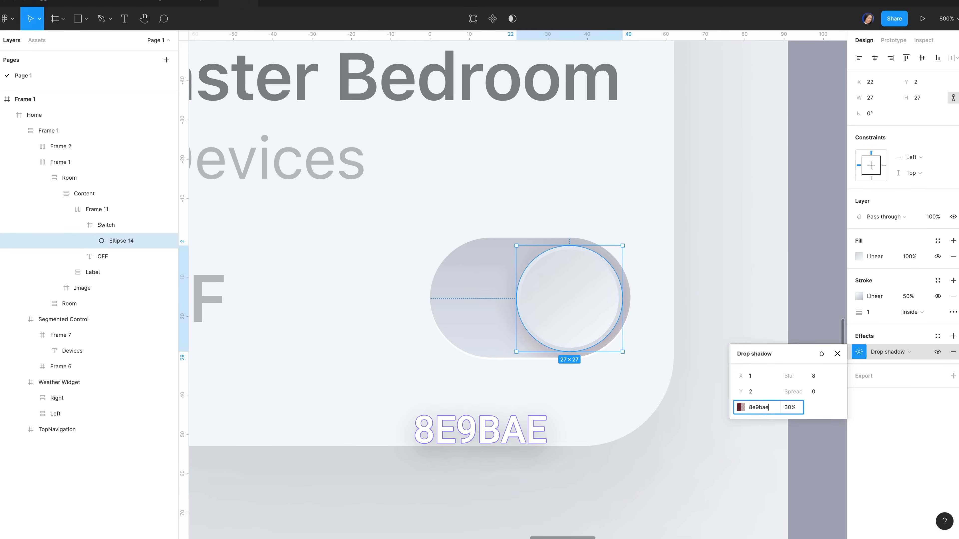
{"action": "type", "text": "e"}
{"action": "left_click", "coordinate": [791, 408]}
{"action": "type", "text": "20"}
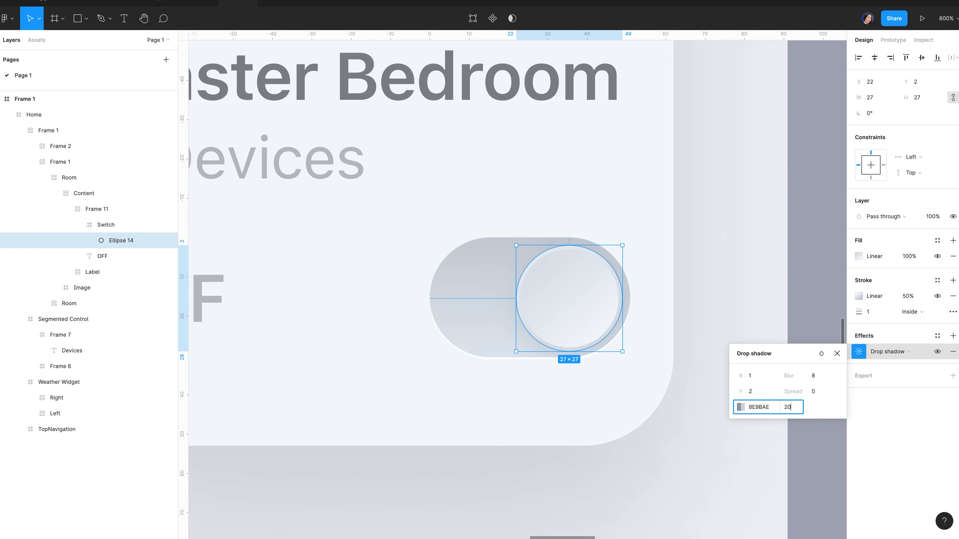
{"action": "key", "text": "Return"}
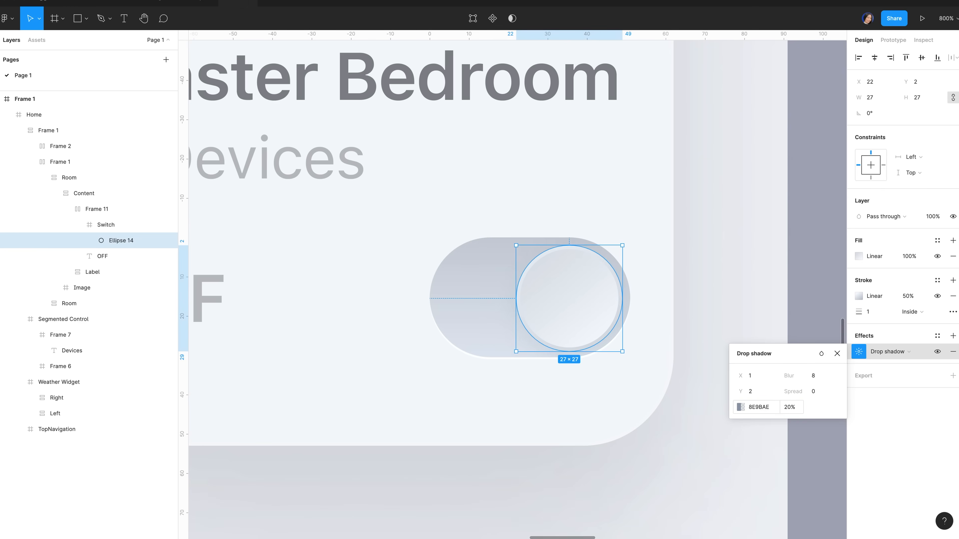
{"action": "left_click", "coordinate": [836, 355]}
{"action": "left_click", "coordinate": [713, 347]}
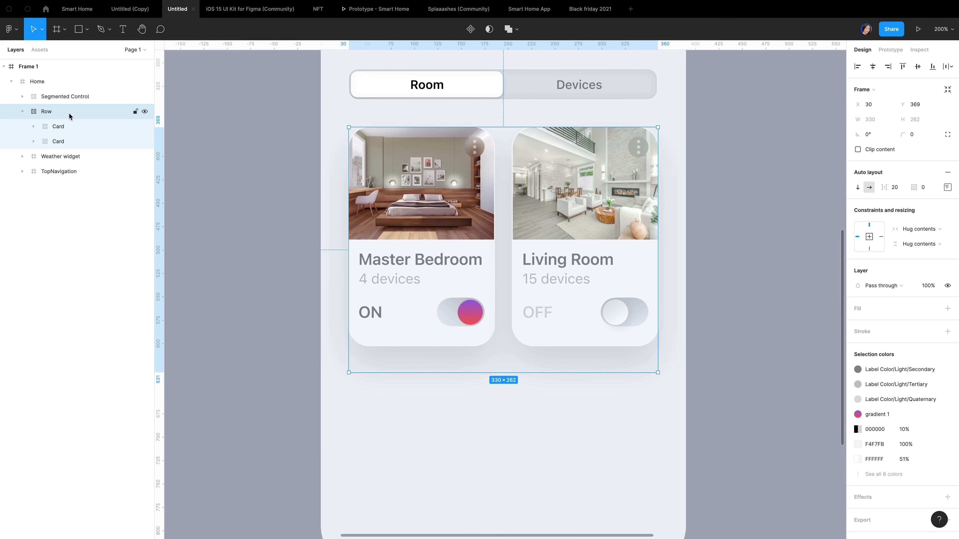
Duplicate the Row of room cards and wrap both Rows in vertical auto layout with 10 spacing
{"action": "key", "text": "ctrl+d"}
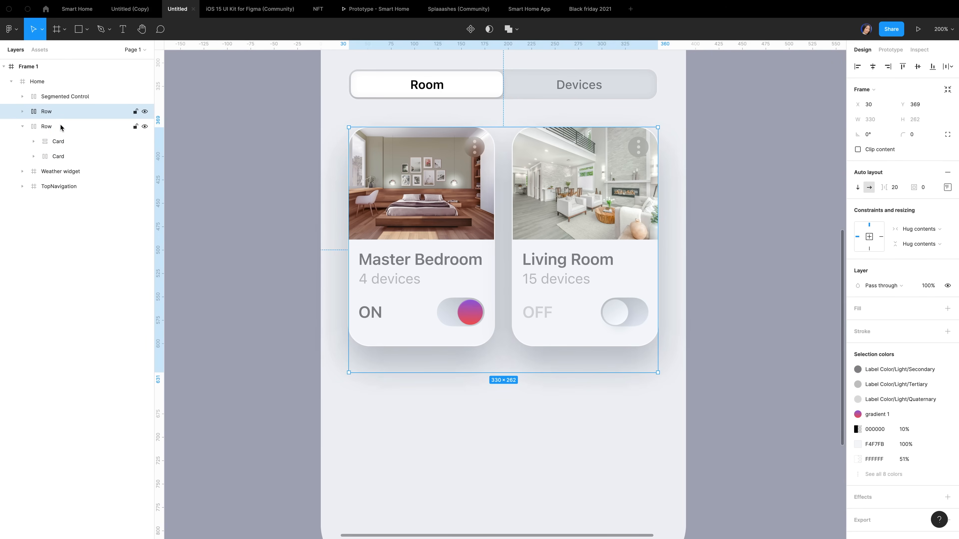
{"action": "left_click", "coordinate": [60, 125], "text": "shift"}
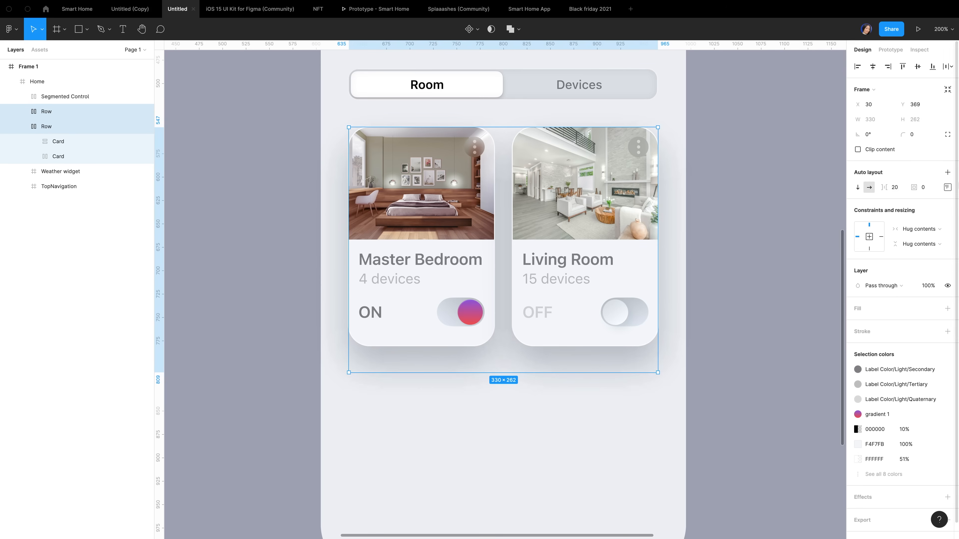
{"action": "left_click", "coordinate": [948, 173]}
{"action": "left_click", "coordinate": [897, 191]}
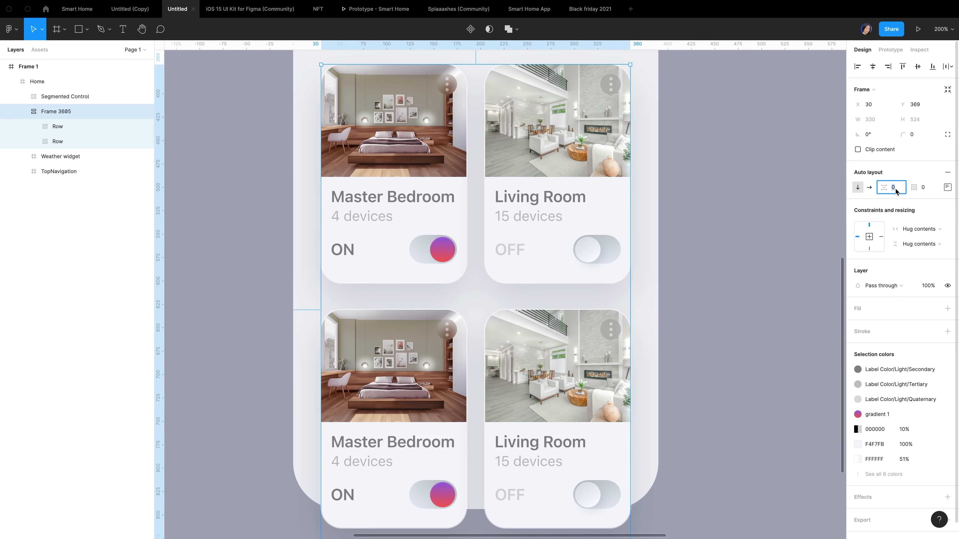
{"action": "type", "text": "10"}
{"action": "key", "text": "Return"}
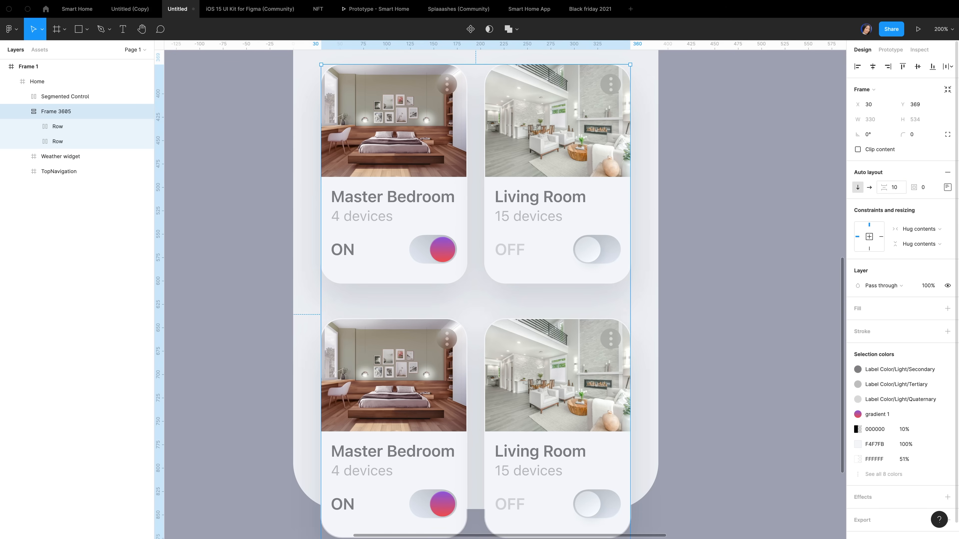
{"action": "left_click", "coordinate": [686, 401]}
{"action": "scroll", "coordinate": [653, 373], "scroll_direction": "up", "scroll_amount": 5}
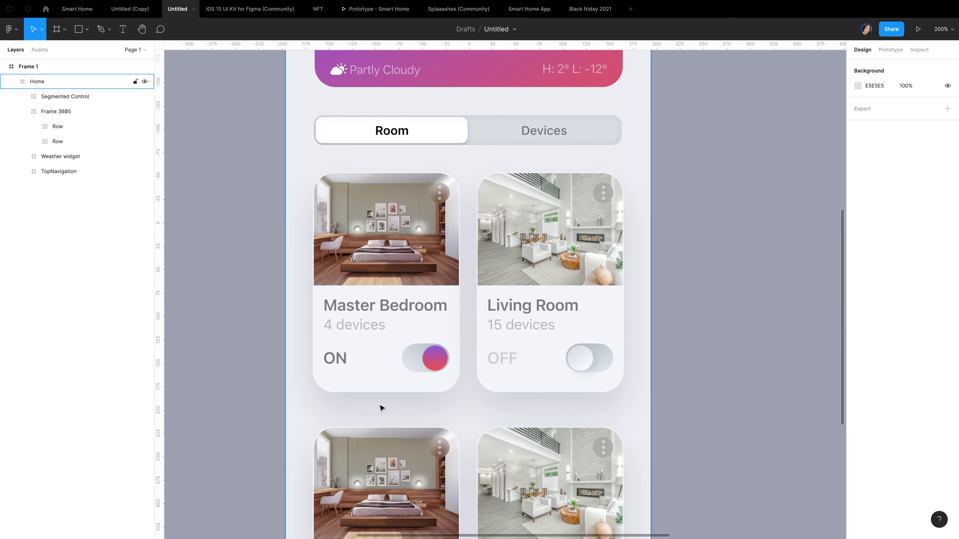
{"action": "scroll", "coordinate": [506, 423], "scroll_direction": "down", "scroll_amount": 5}
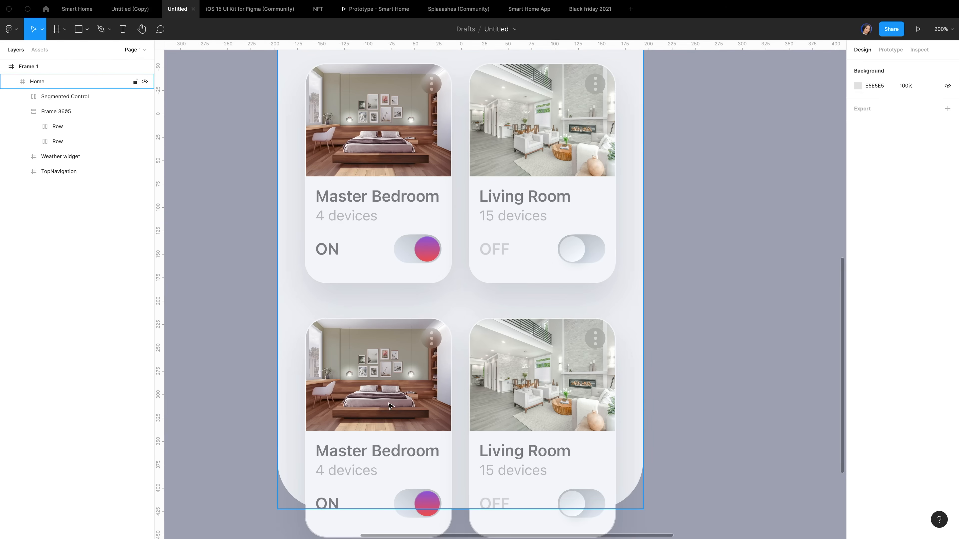
{"action": "scroll", "coordinate": [359, 420], "scroll_direction": "down", "scroll_amount": 2}
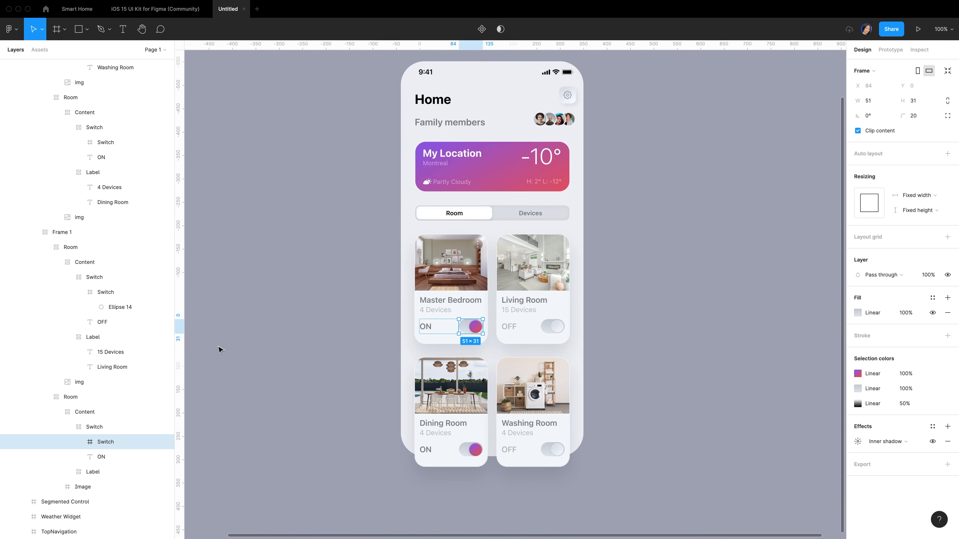
Rename the room-card frame Frame 1 to 'Cards'
{"action": "left_click", "coordinate": [220, 349]}
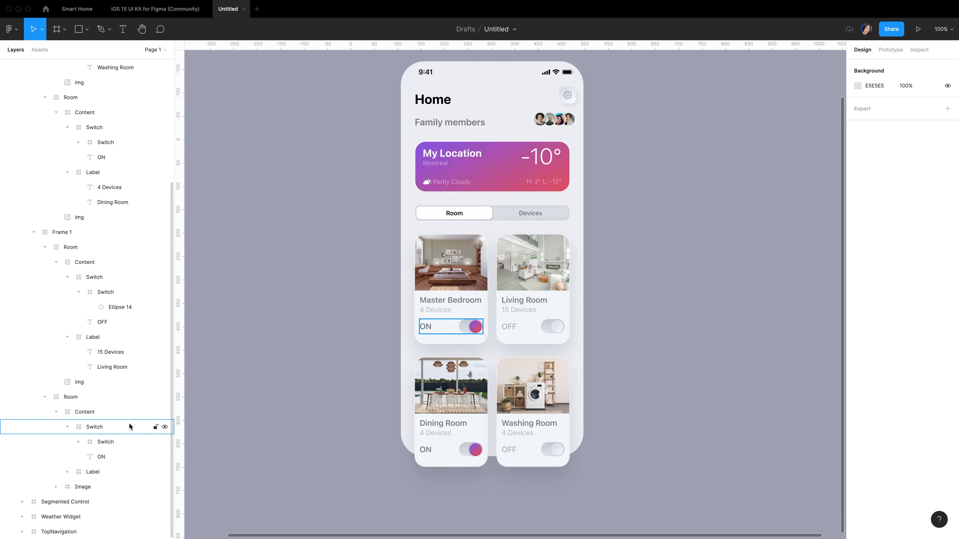
{"action": "left_click", "coordinate": [109, 127]}
{"action": "left_click", "coordinate": [444, 122]}
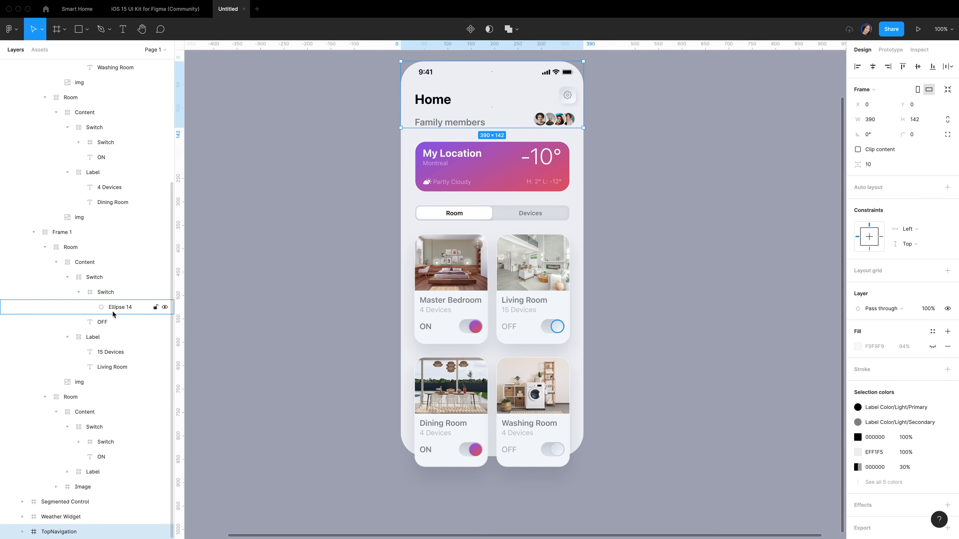
{"action": "scroll", "coordinate": [114, 314], "scroll_direction": "up", "scroll_amount": 5}
{"action": "left_click", "coordinate": [22, 97]}
{"action": "left_click", "coordinate": [56, 97]}
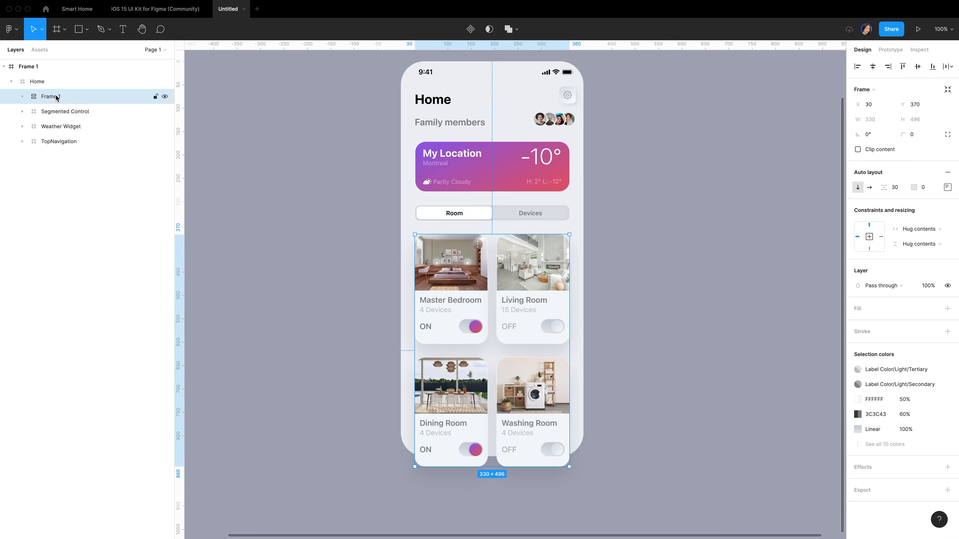
{"action": "double_click", "coordinate": [53, 98]}
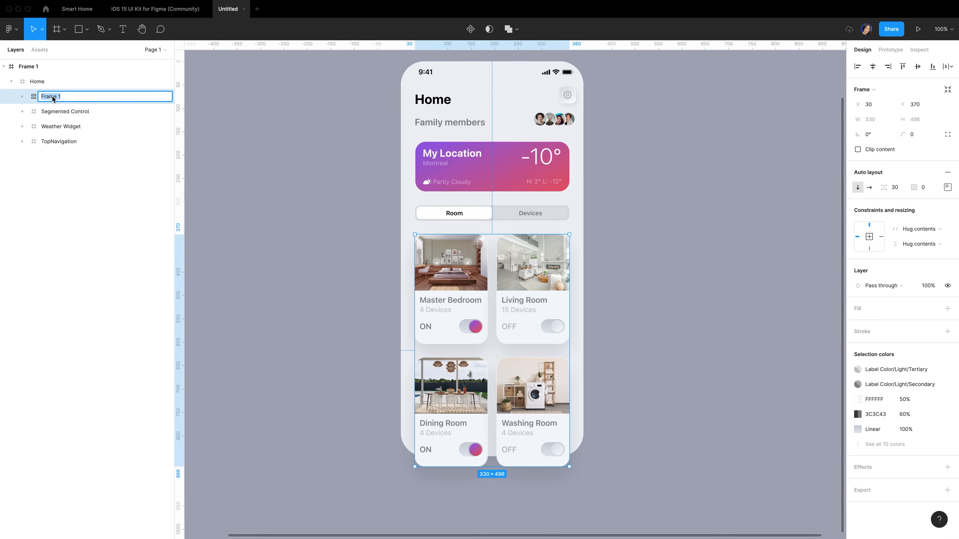
{"action": "type", "text": "Cards"}
{"action": "key", "text": "Return"}
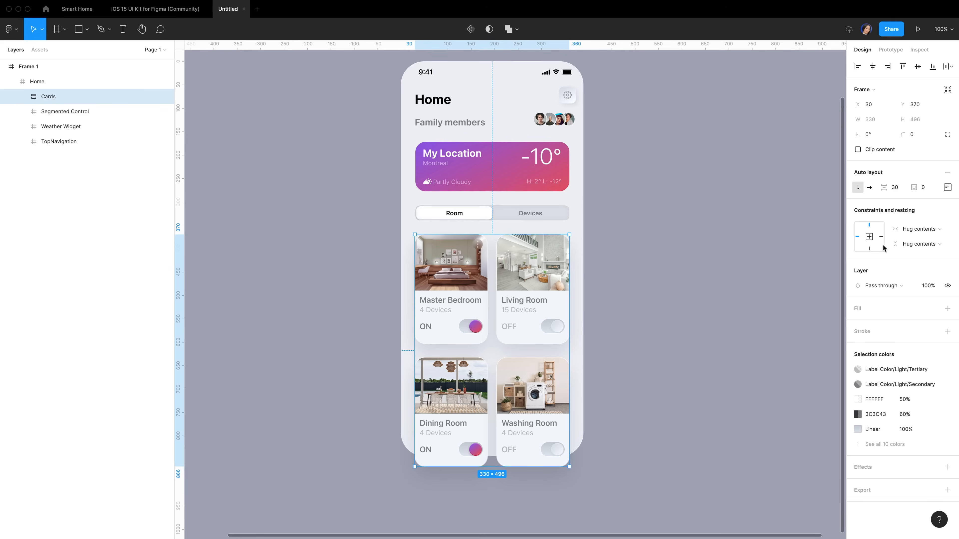
Set the horizontal constraint to Center for Cards and the Segmented Control
{"action": "left_click", "coordinate": [872, 237]}
{"action": "left_click", "coordinate": [467, 212]}
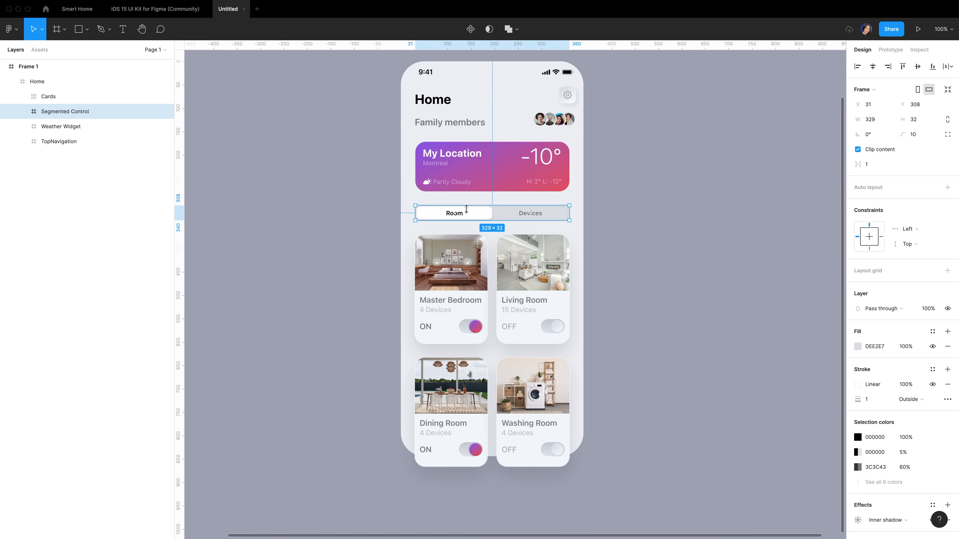
{"action": "left_click", "coordinate": [872, 238]}
{"action": "left_click", "coordinate": [481, 173]}
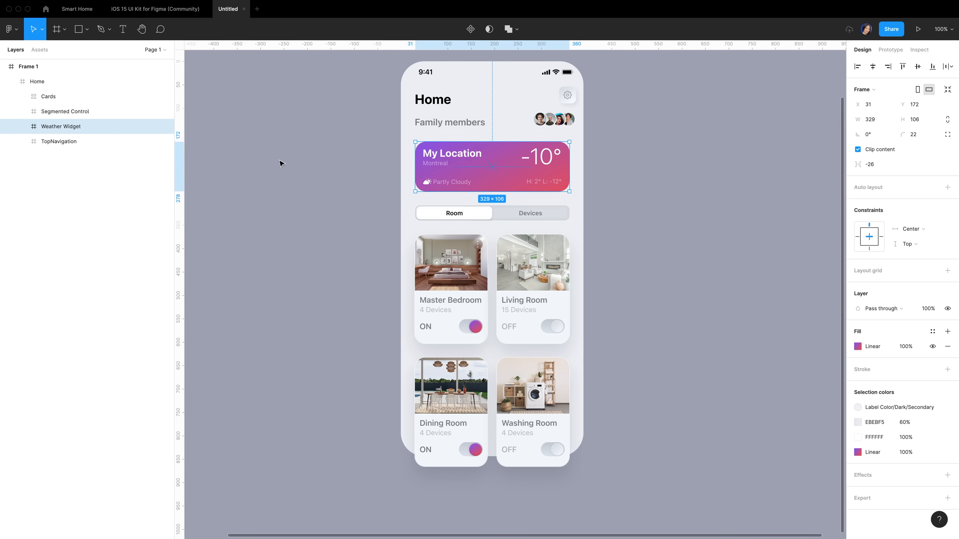
{"action": "left_click", "coordinate": [93, 143]}
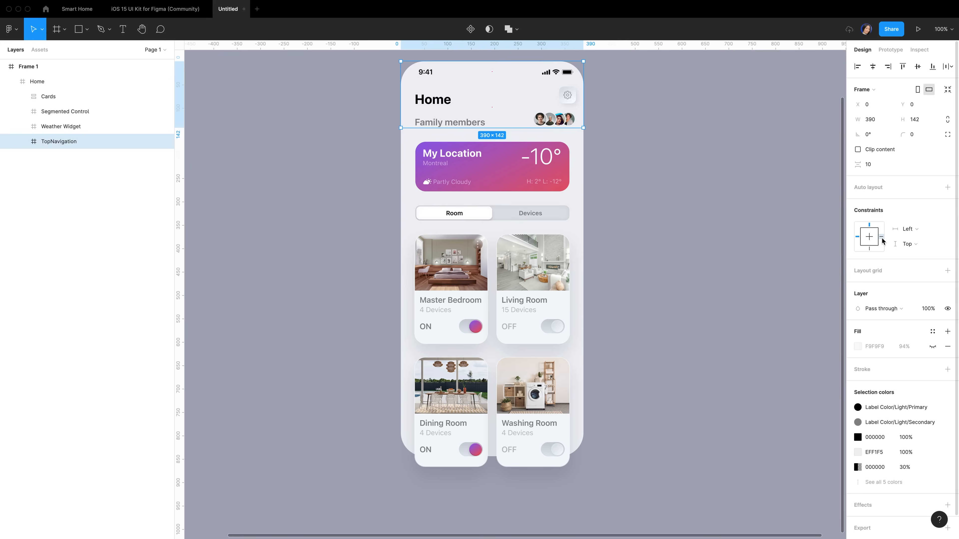
{"action": "scroll", "coordinate": [746, 293], "scroll_direction": "up", "scroll_amount": 1}
{"action": "left_click", "coordinate": [747, 293]}
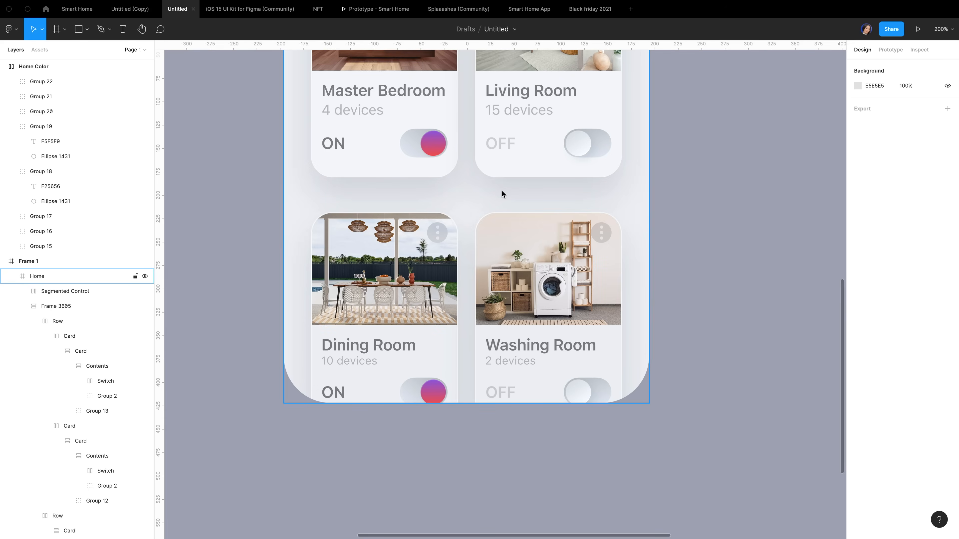
Draw a frame across the bottom of Home, 88 high and aligned to the bottom
{"action": "key", "text": "f"}
{"action": "left_click_drag", "start_coordinate": [283, 296], "coordinate": [649, 403]}
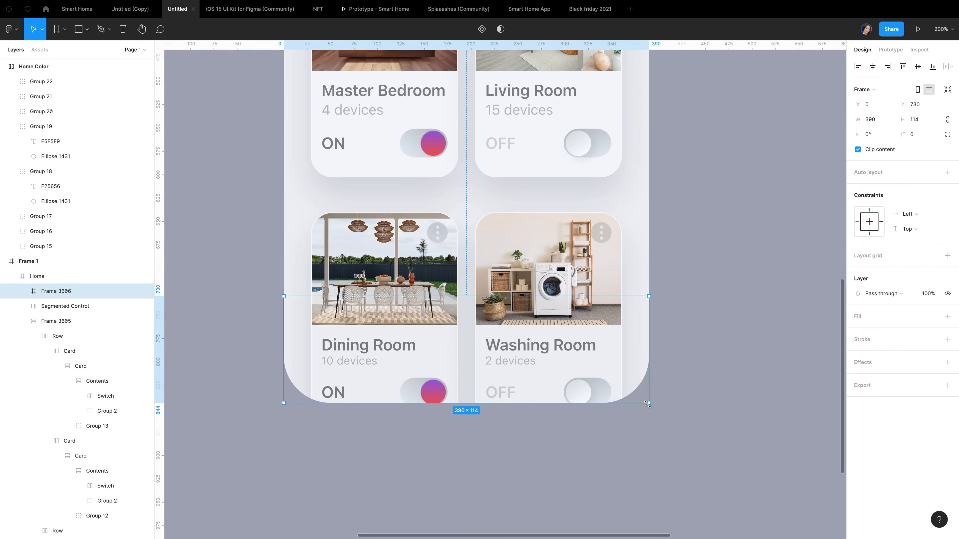
{"action": "left_click", "coordinate": [919, 120]}
{"action": "type", "text": "88"}
{"action": "key", "text": "Return"}
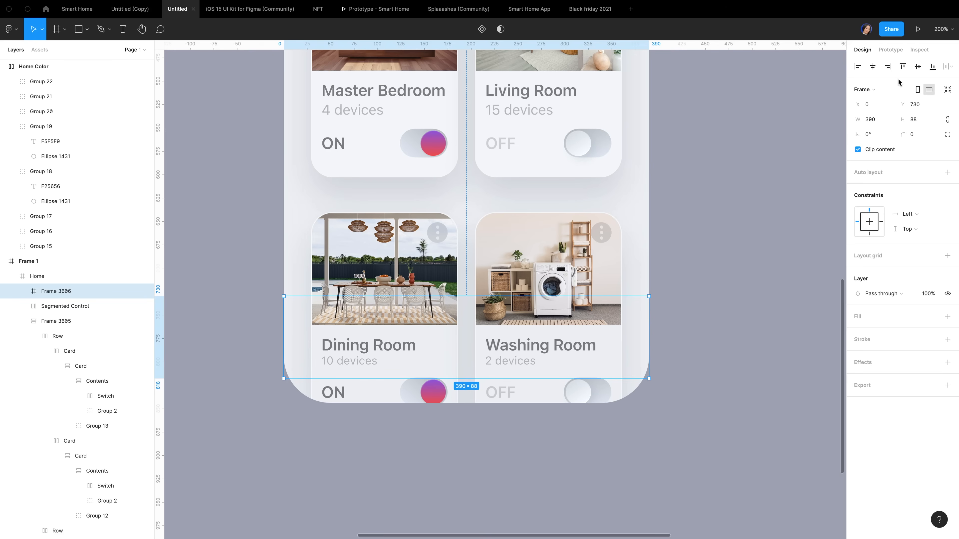
{"action": "left_click", "coordinate": [933, 66]}
Give the bar frame a 40 background blur and a FFFFFF fill at 1% opacity
{"action": "left_click", "coordinate": [947, 363]}
{"action": "left_click", "coordinate": [887, 377]}
{"action": "left_click", "coordinate": [879, 400]}
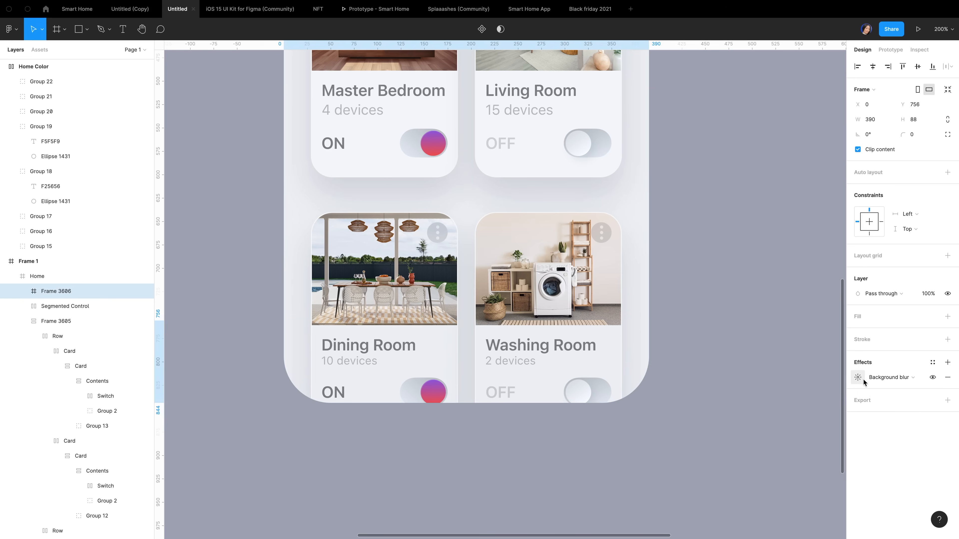
{"action": "left_click", "coordinate": [862, 381]}
{"action": "left_click", "coordinate": [763, 404]}
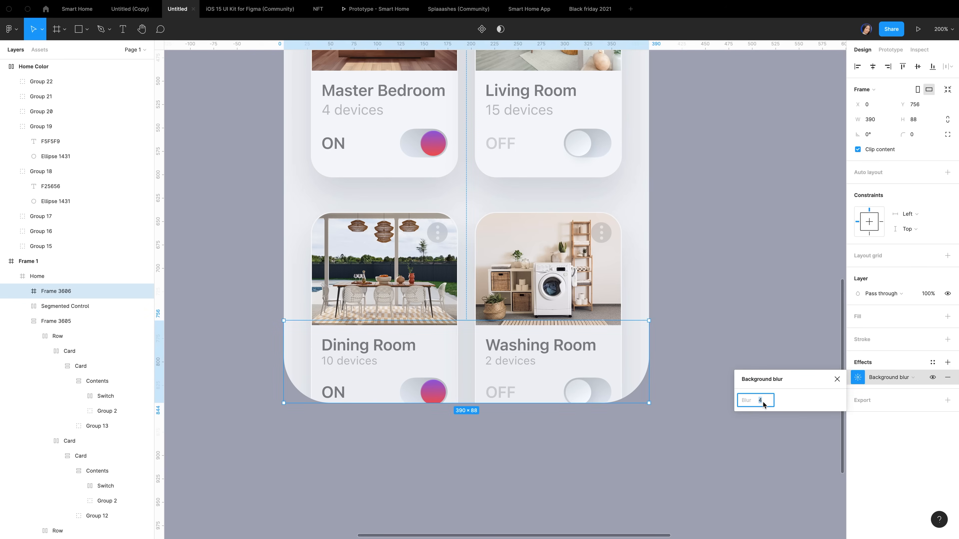
{"action": "type", "text": "40"}
{"action": "left_click", "coordinate": [864, 325]}
{"action": "left_click", "coordinate": [859, 319]}
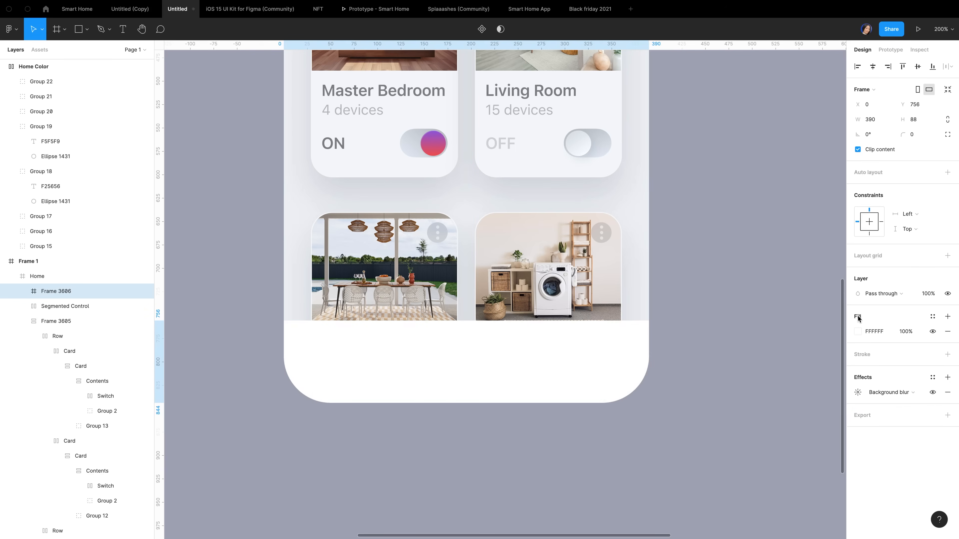
{"action": "left_click", "coordinate": [907, 335]}
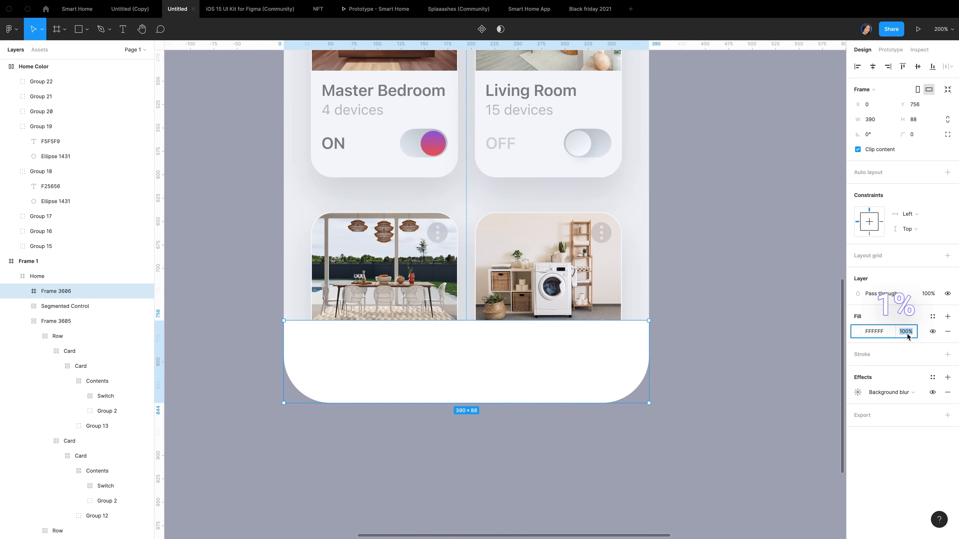
{"action": "type", "text": "1"}
{"action": "key", "text": "Return"}
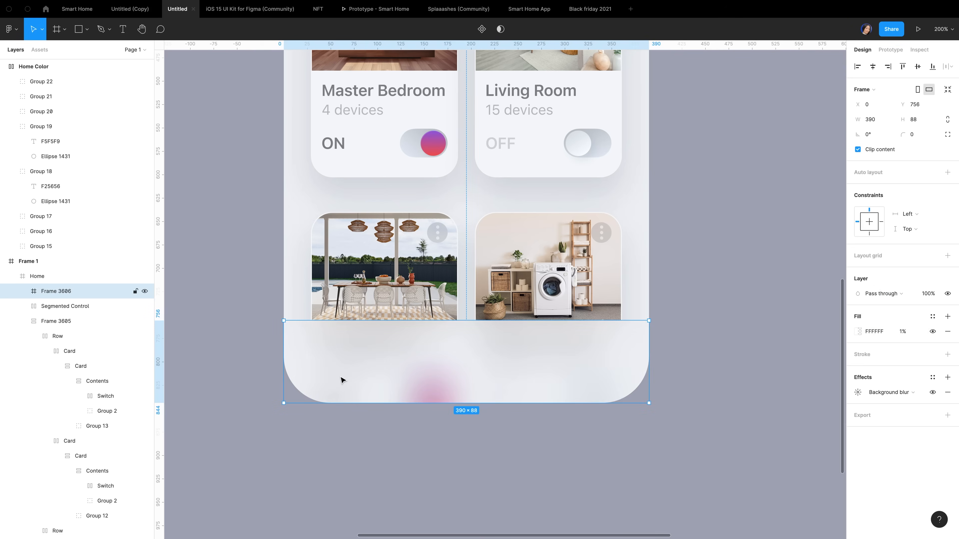
Draw a grey rectangle over the bar's left part and set its width to 164
{"action": "key", "text": "r"}
{"action": "left_click_drag", "start_coordinate": [284, 320], "coordinate": [449, 403]}
{"action": "left_click", "coordinate": [874, 108]}
{"action": "type", "text": "164"}
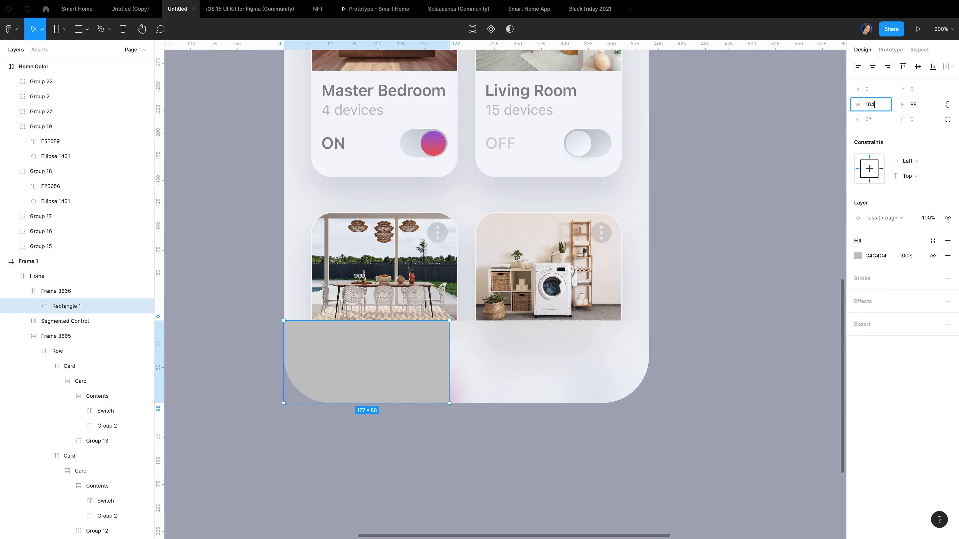
{"action": "key", "text": "Return"}
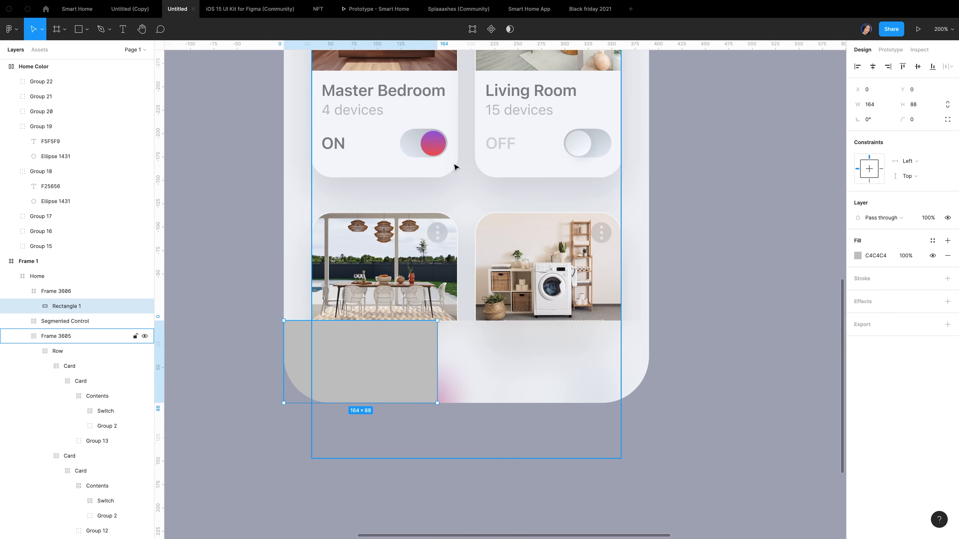
{"action": "double_click", "coordinate": [334, 353]}
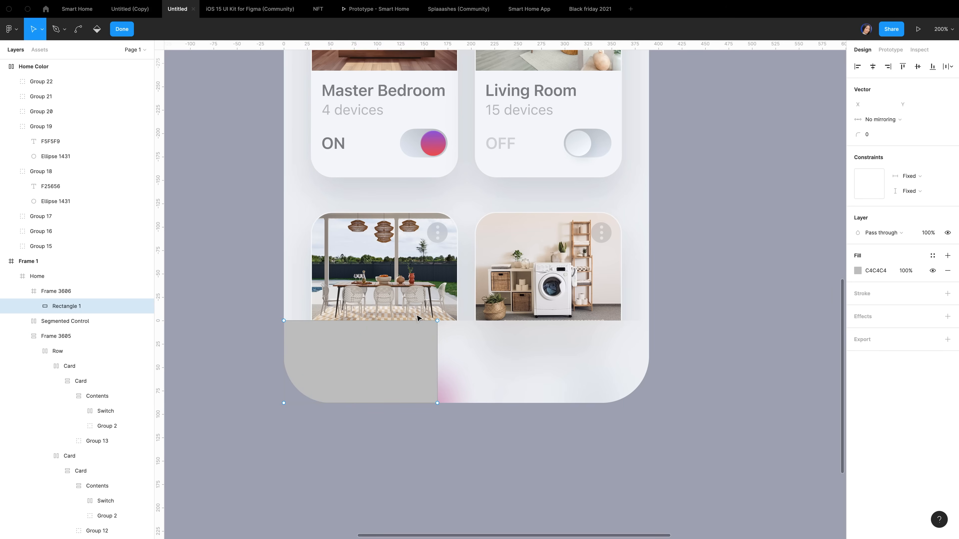
Move the rectangle's top-right point left to X 56 and bend it into a curve
{"action": "left_click", "coordinate": [437, 320]}
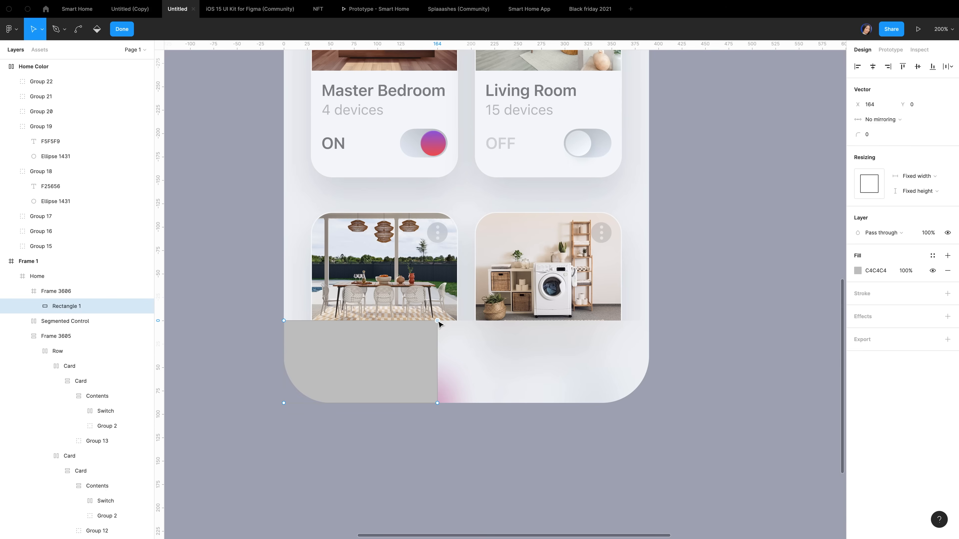
{"action": "key", "text": "shift+Left"}
{"action": "key", "text": "shift+Left"}
{"action": "key", "text": "shift+Left"}
{"action": "key", "text": "shift+Left"}
{"action": "key", "text": "shift+Left"}
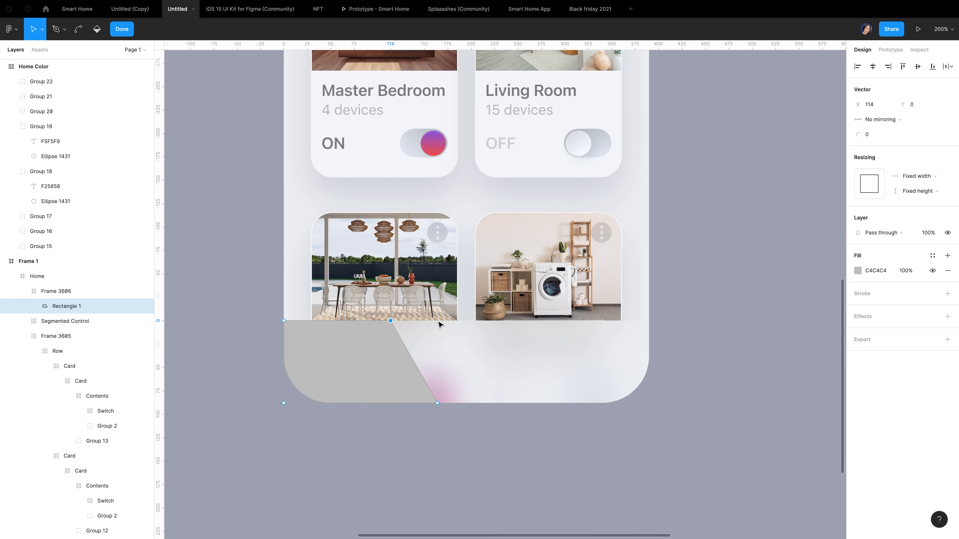
{"action": "key", "text": "shift+Left"}
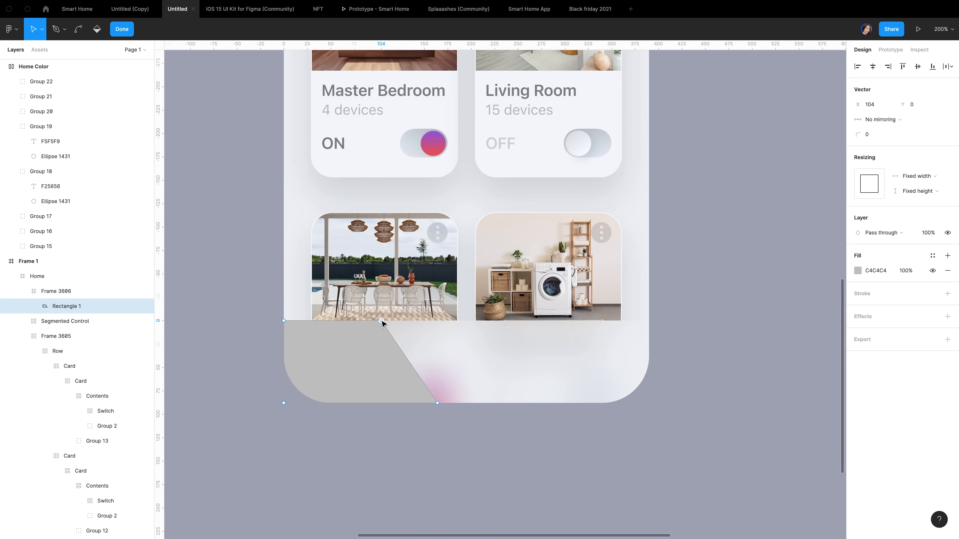
{"action": "key", "text": "ctrl"}
{"action": "left_click_drag", "start_coordinate": [380, 321], "coordinate": [415, 338]}
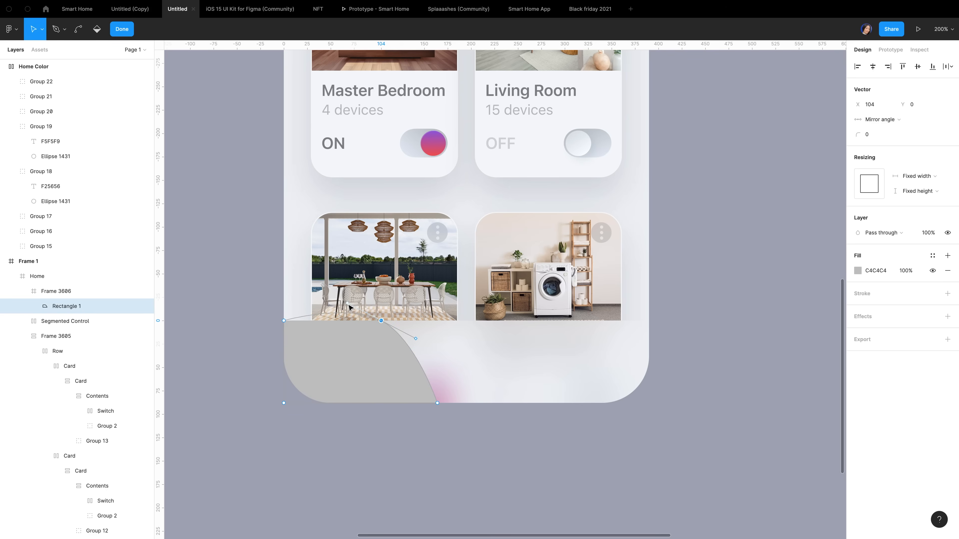
{"action": "left_click_drag", "start_coordinate": [349, 306], "coordinate": [345, 324]}
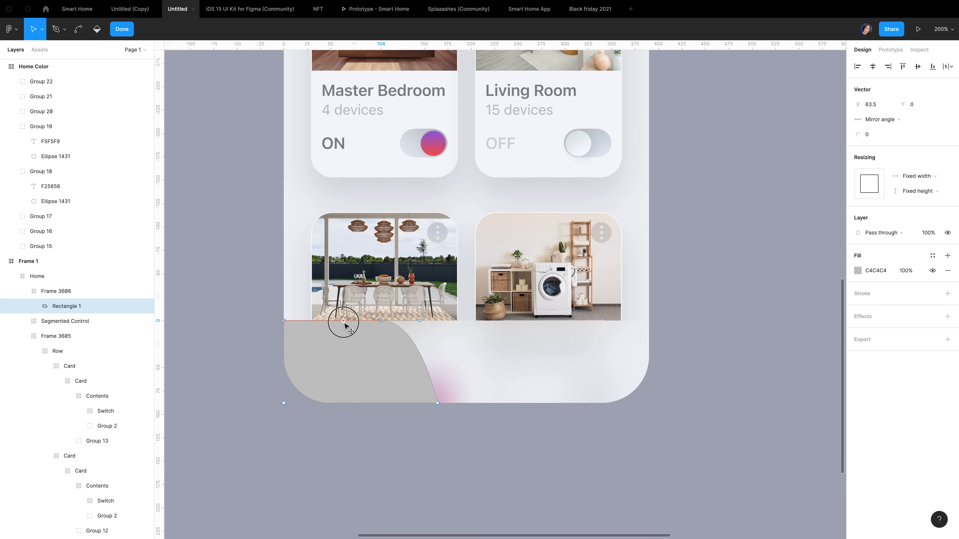
{"action": "left_click_drag", "start_coordinate": [344, 323], "coordinate": [344, 324]}
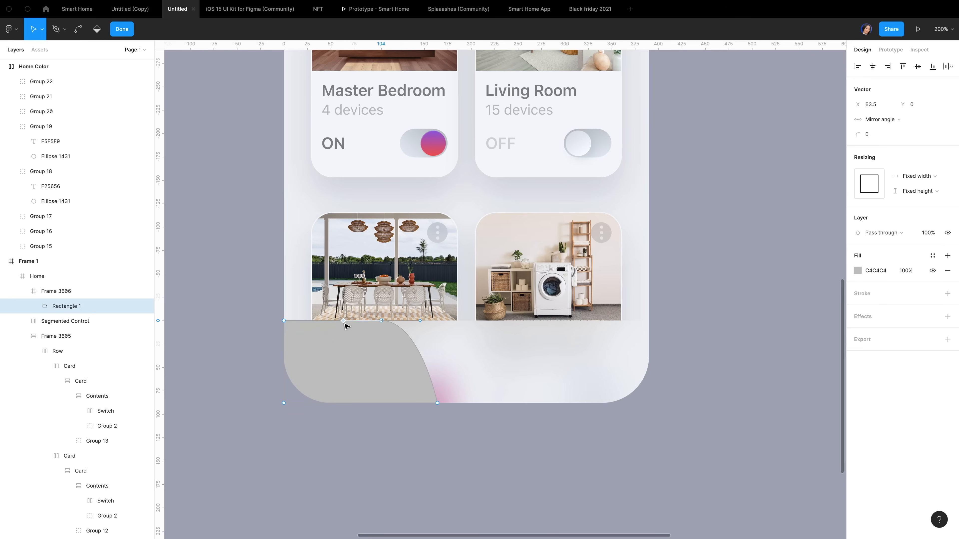
{"action": "left_click", "coordinate": [381, 320]}
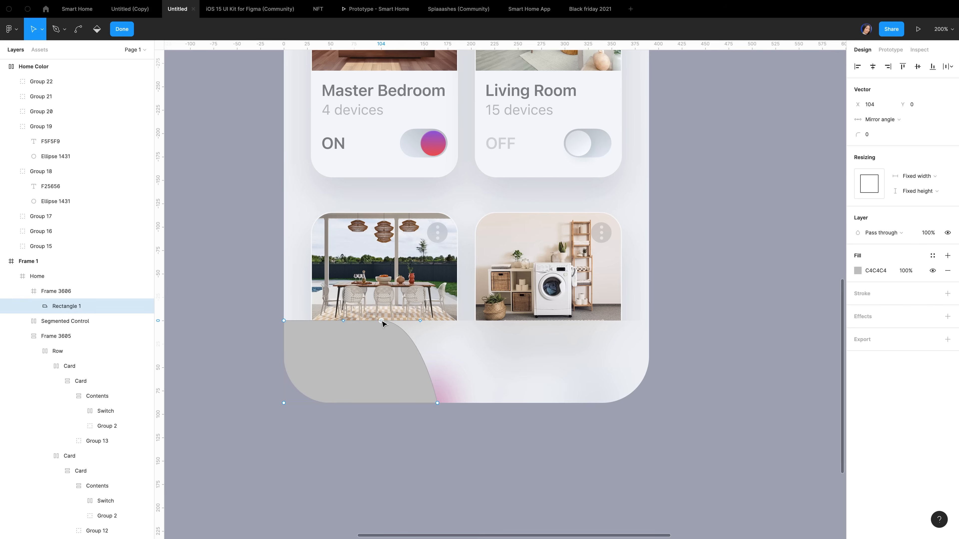
{"action": "left_click", "coordinate": [879, 108]}
{"action": "type", "text": "56"}
{"action": "key", "text": "Return"}
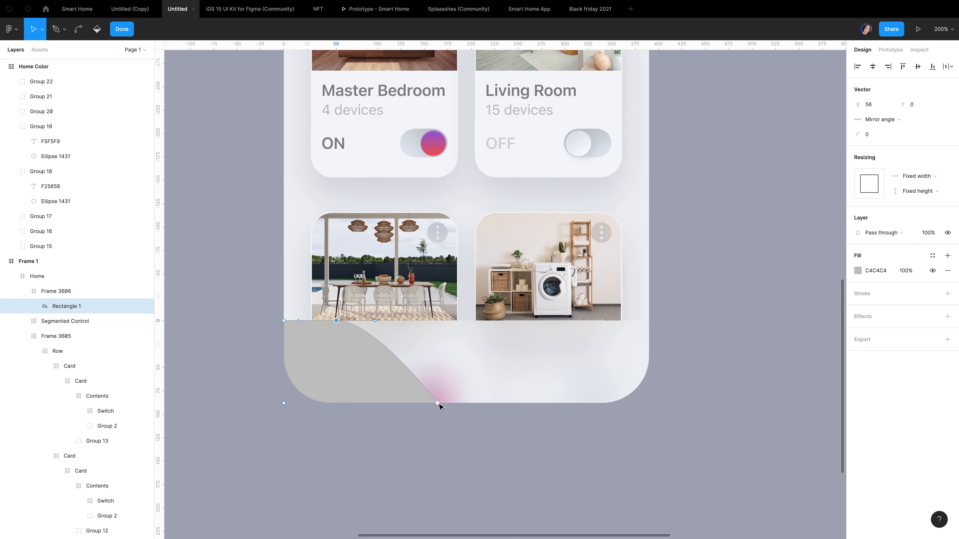
Bend the bottom-right point into a smooth curve and pull its handles into an S-shaped wave
{"action": "left_click", "coordinate": [438, 403]}
{"action": "left_click", "coordinate": [439, 403], "text": "super"}
{"action": "left_click", "coordinate": [438, 403], "text": "super"}
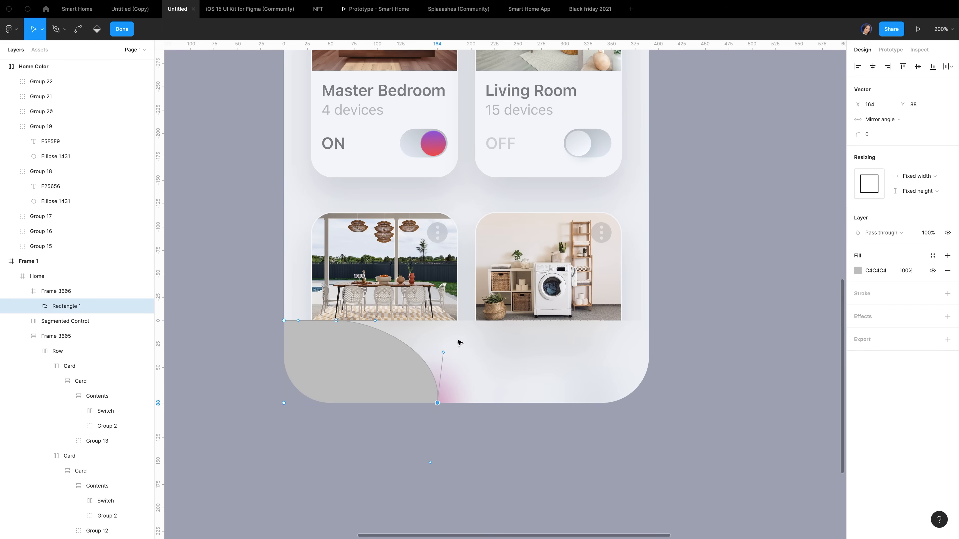
{"action": "left_click", "coordinate": [444, 353]}
{"action": "left_click_drag", "start_coordinate": [444, 353], "coordinate": [397, 404]}
{"action": "left_click", "coordinate": [438, 403]}
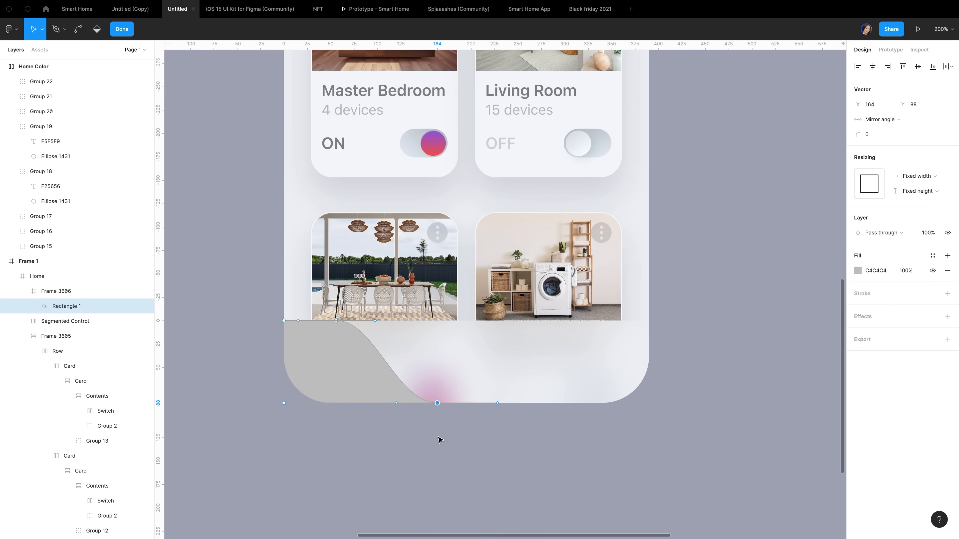
{"action": "left_click", "coordinate": [497, 404]}
{"action": "left_click", "coordinate": [882, 106]}
{"action": "left_click", "coordinate": [883, 106]}
{"action": "left_click", "coordinate": [876, 105]}
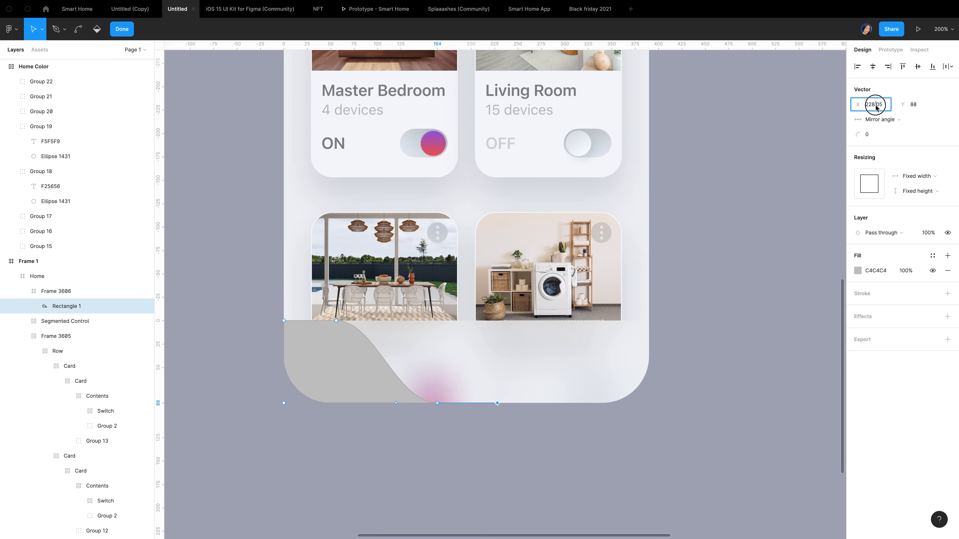
{"action": "left_click", "coordinate": [888, 106]}
{"action": "key", "text": "BackSpace"}
{"action": "key", "text": "BackSpace"}
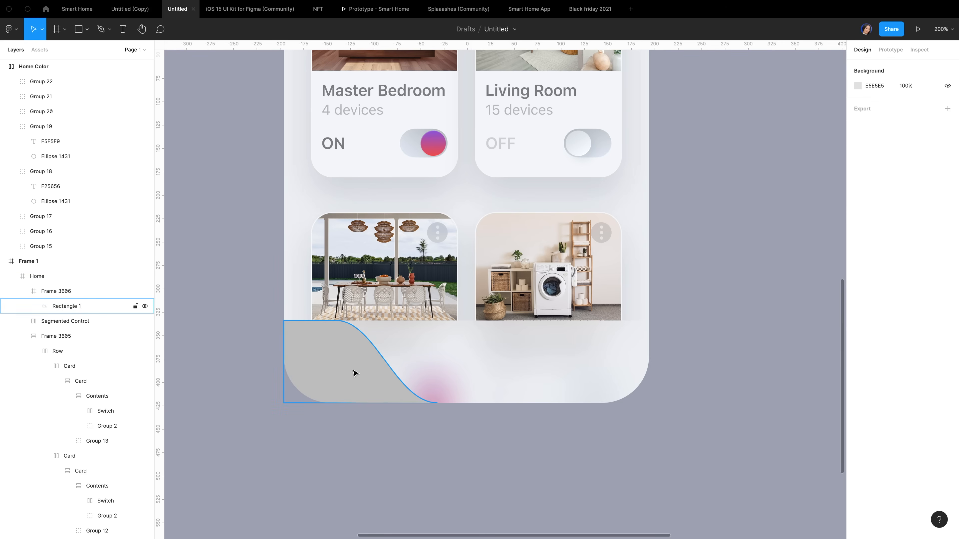
Switch Rectangle 1's fill to a linear gradient with eyedropped stops 535572 and 31374A
{"action": "left_click", "coordinate": [353, 372]}
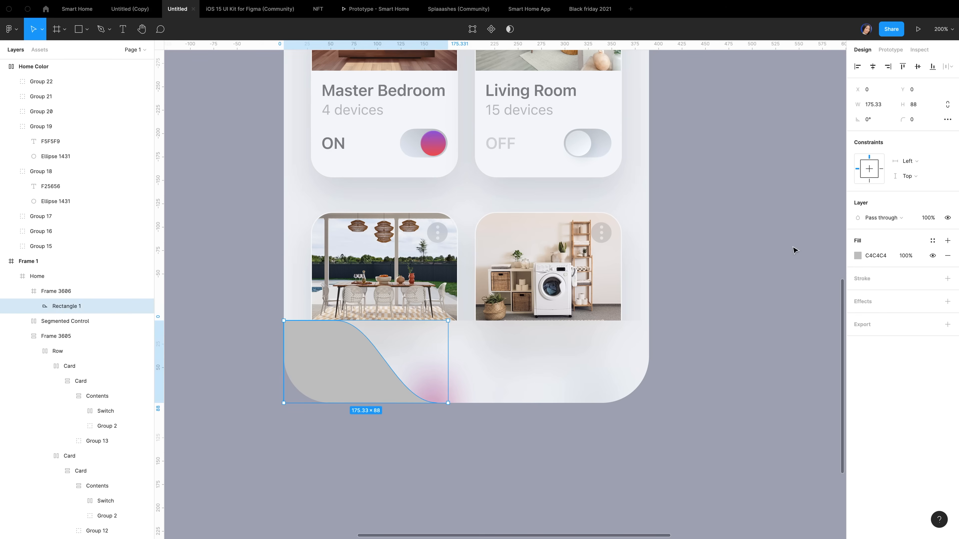
{"action": "left_click", "coordinate": [858, 257]}
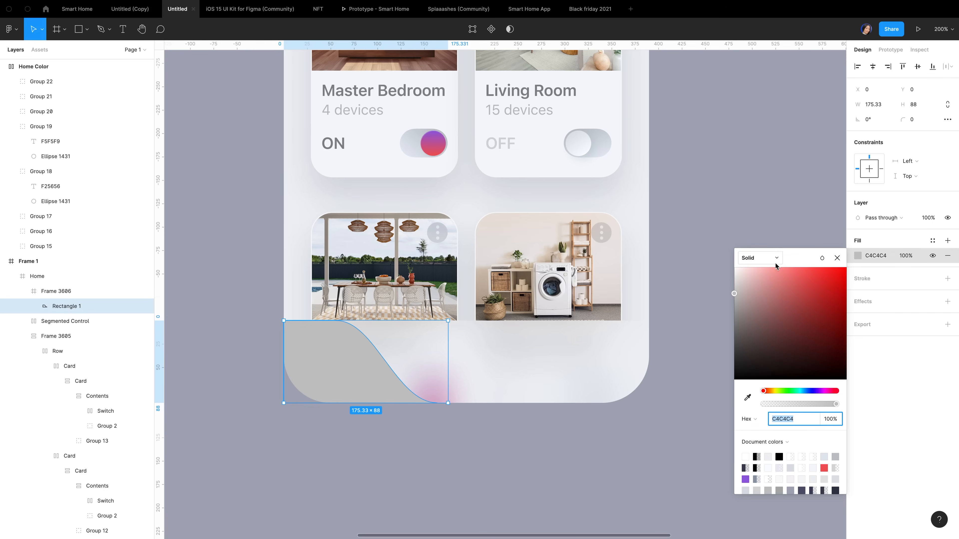
{"action": "left_click", "coordinate": [748, 258]}
{"action": "left_click", "coordinate": [772, 270]}
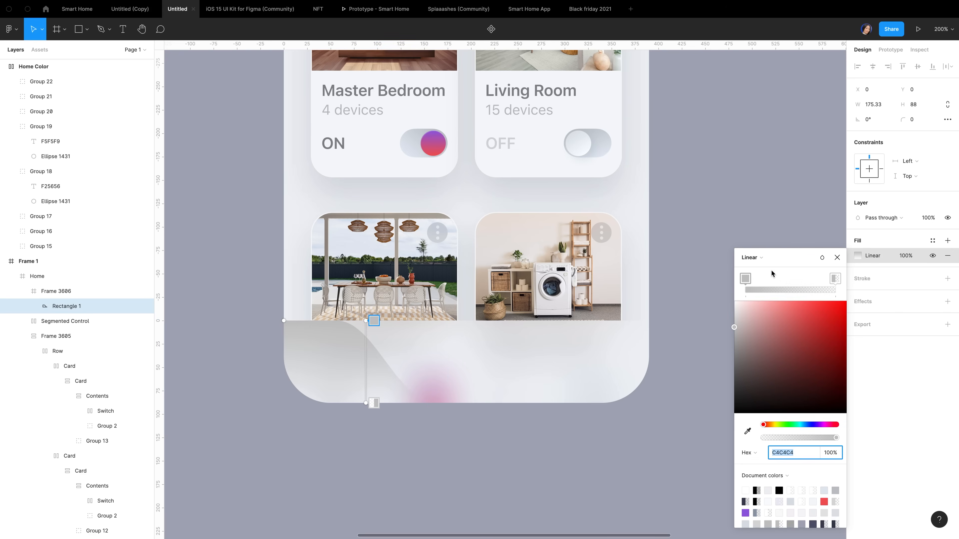
{"action": "scroll", "coordinate": [378, 315], "scroll_direction": "down", "scroll_amount": 5}
{"action": "scroll", "coordinate": [378, 316], "scroll_direction": "left", "scroll_amount": 3}
{"action": "scroll", "coordinate": [377, 315], "scroll_direction": "down", "scroll_amount": 2}
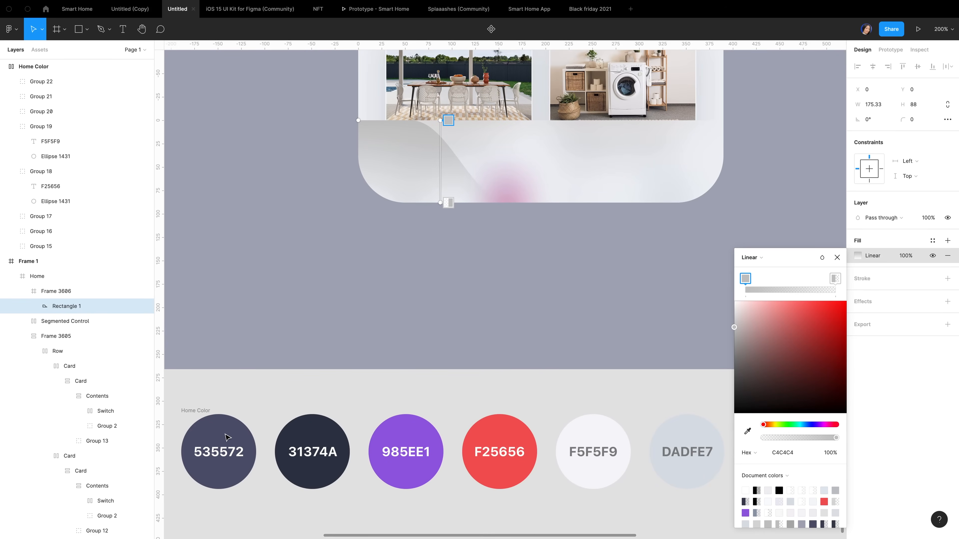
{"action": "key", "text": "i"}
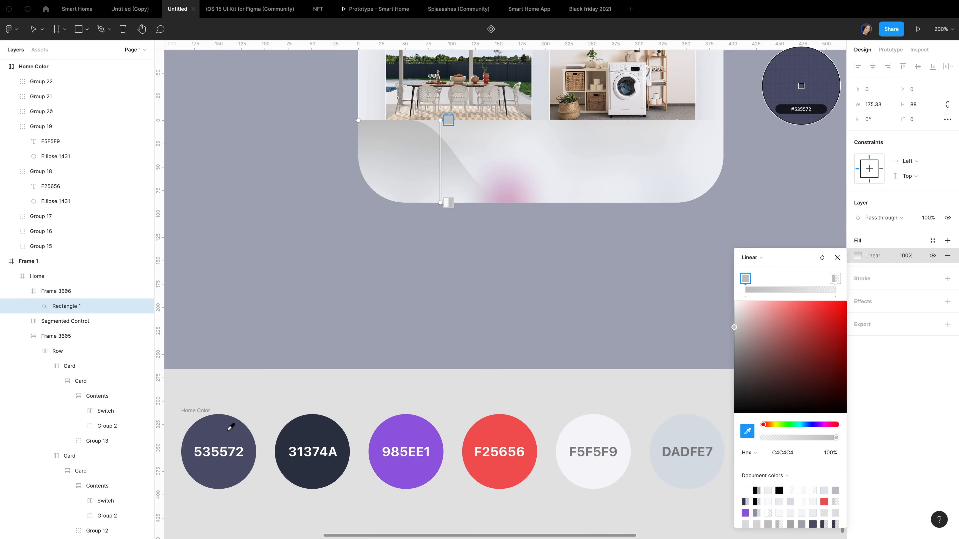
{"action": "left_click", "coordinate": [231, 427]}
{"action": "left_click", "coordinate": [448, 203]}
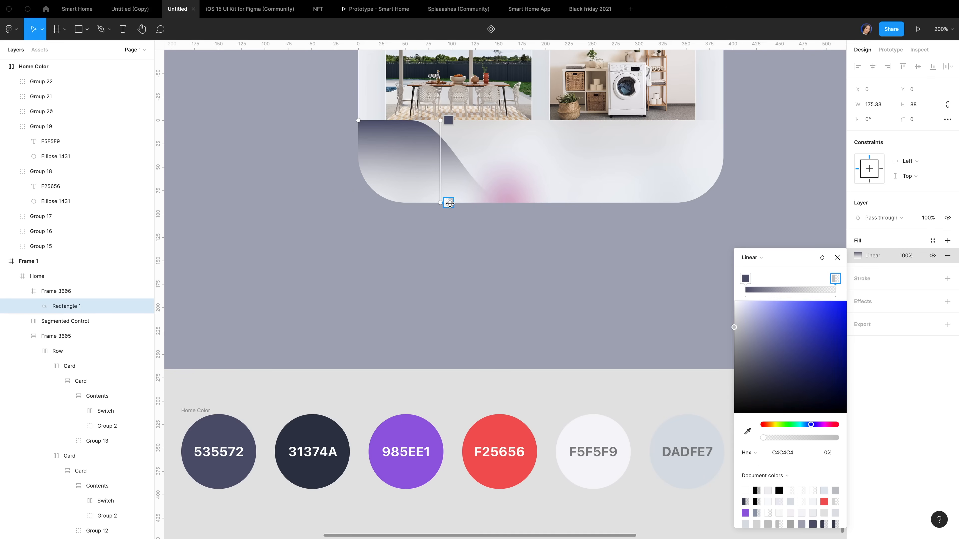
{"action": "key", "text": "i"}
{"action": "left_click", "coordinate": [322, 433]}
{"action": "key", "text": "Escape"}
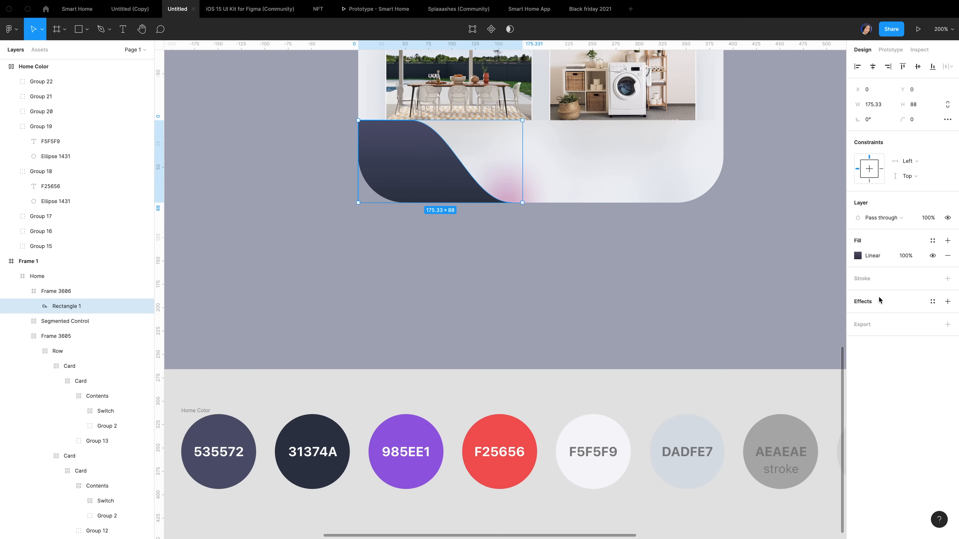
Add an unblurred white FFFFFF 30% drop shadow with Y offset -0.5 to the wave shape
{"action": "left_click", "coordinate": [946, 301]}
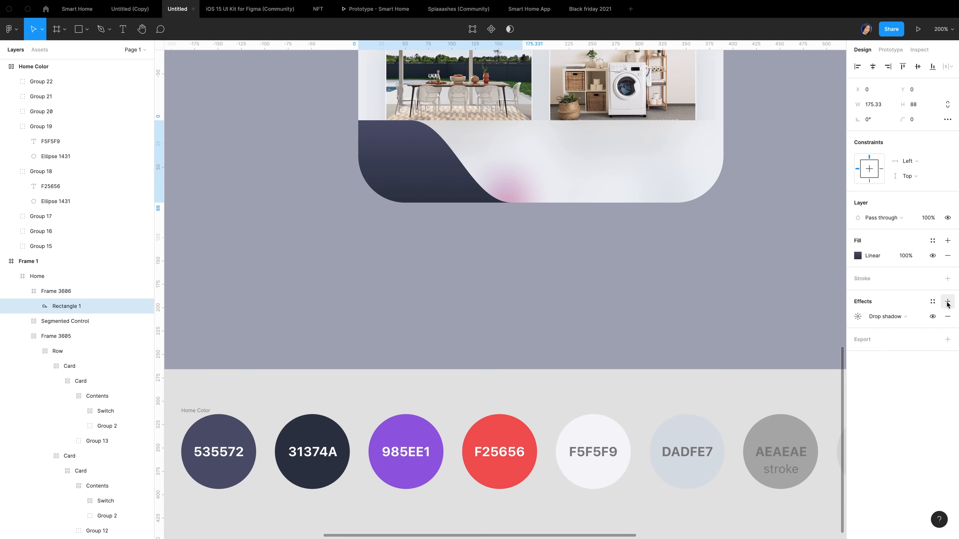
{"action": "left_click", "coordinate": [858, 316]}
{"action": "left_click", "coordinate": [762, 356]}
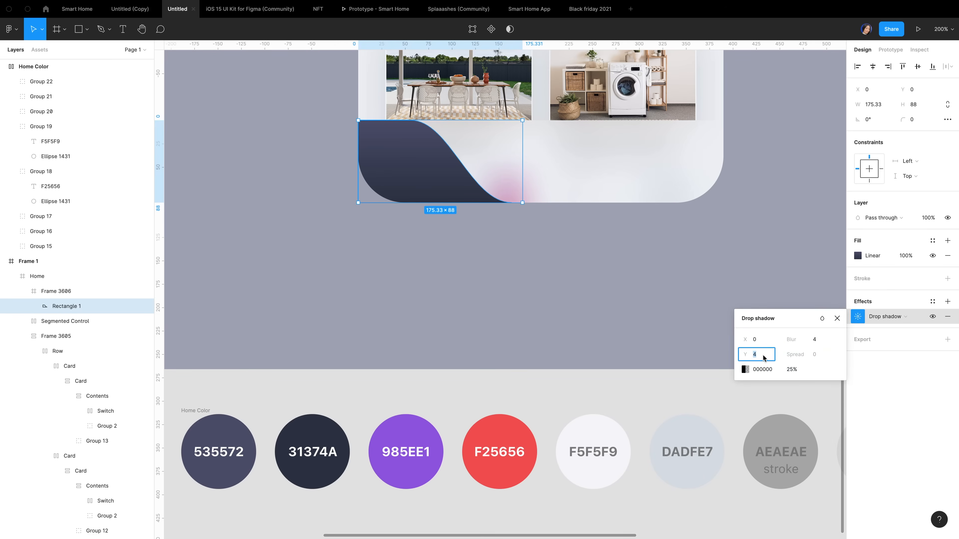
{"action": "type", "text": "0.5"}
{"action": "key", "text": "Return"}
{"action": "left_click", "coordinate": [815, 340]}
{"action": "type", "text": "0"}
{"action": "left_click", "coordinate": [744, 369]}
{"action": "type", "text": "FFFFFF"}
{"action": "key", "text": "Tab"}
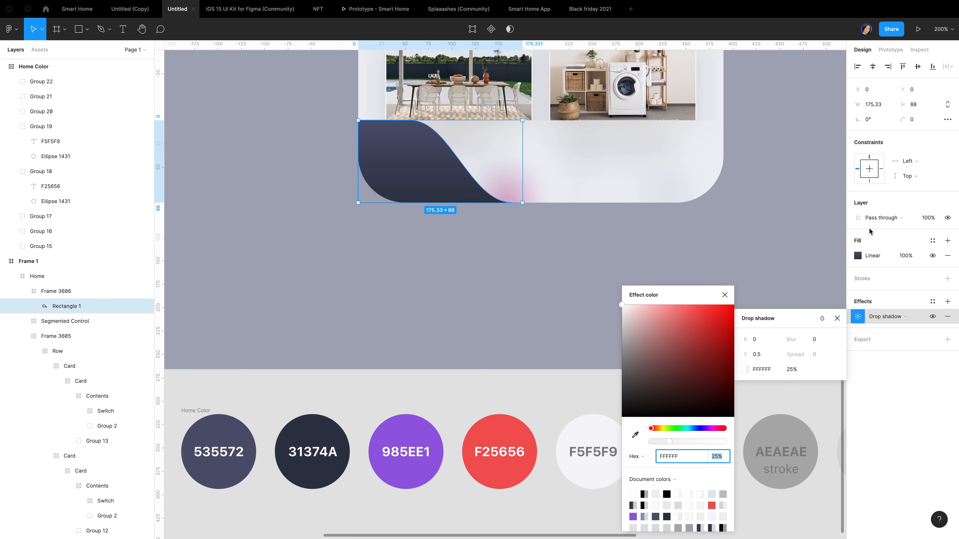
{"action": "type", "text": "30"}
{"action": "key", "text": "Return"}
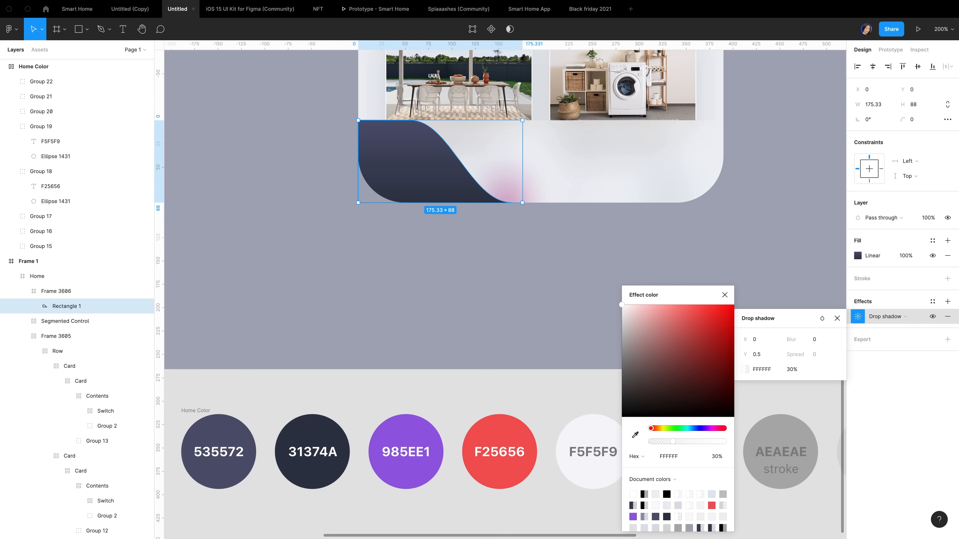
{"action": "left_click", "coordinate": [724, 295]}
{"action": "left_click", "coordinate": [753, 370]}
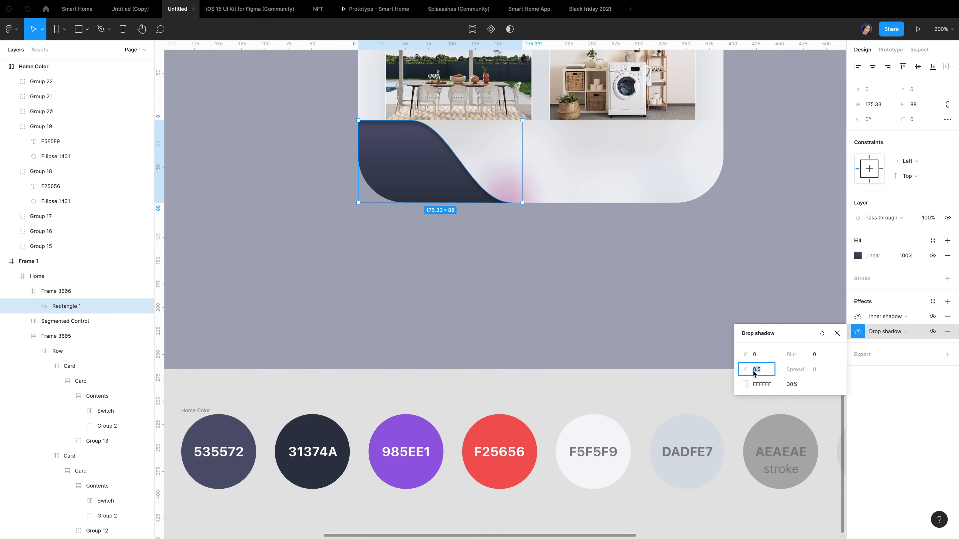
{"action": "type", "text": "-"}
{"action": "key", "text": "Return"}
Set the inner shadow to Y offset 0.5 with blur 0
{"action": "left_click", "coordinate": [857, 316]}
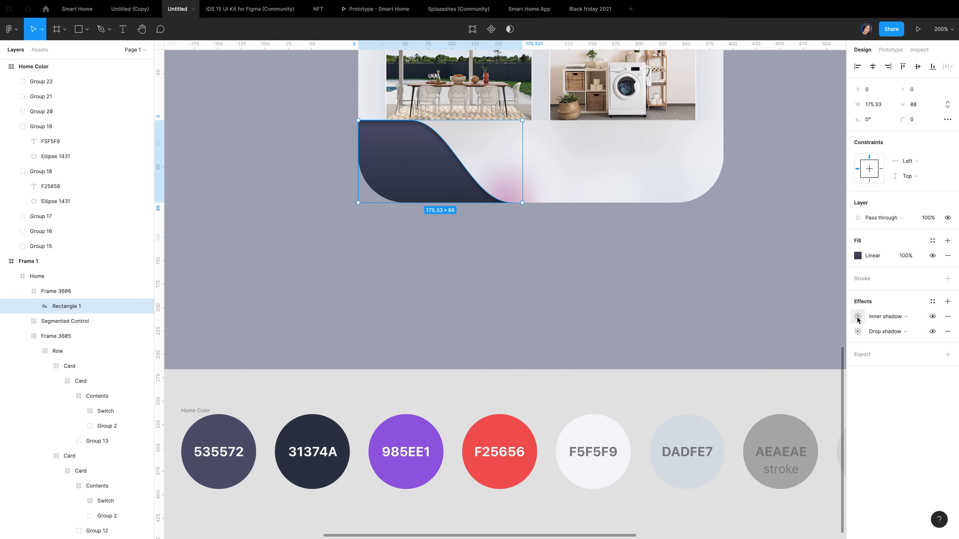
{"action": "left_click", "coordinate": [768, 355]}
{"action": "type", "text": "0.5"}
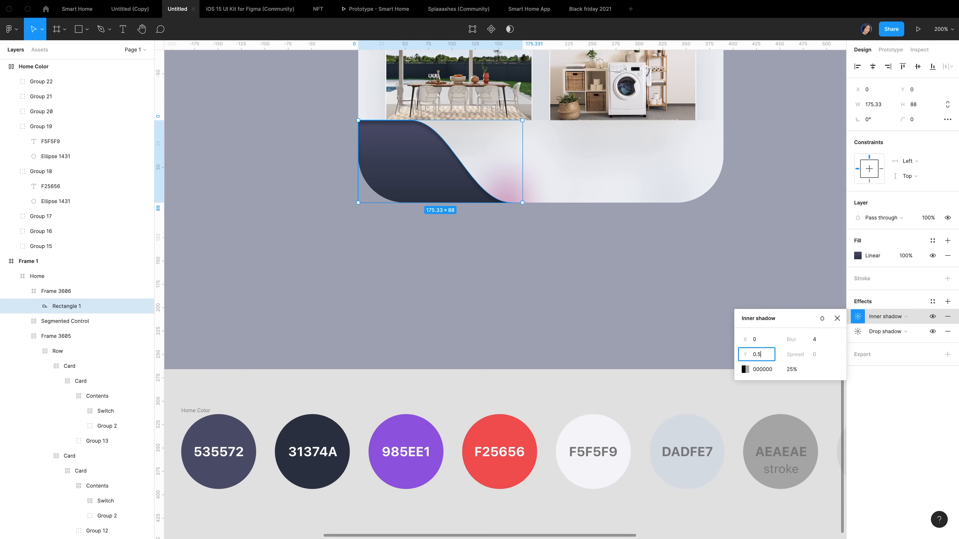
{"action": "key", "text": "Tab"}
{"action": "type", "text": "0"}
{"action": "key", "text": "Return"}
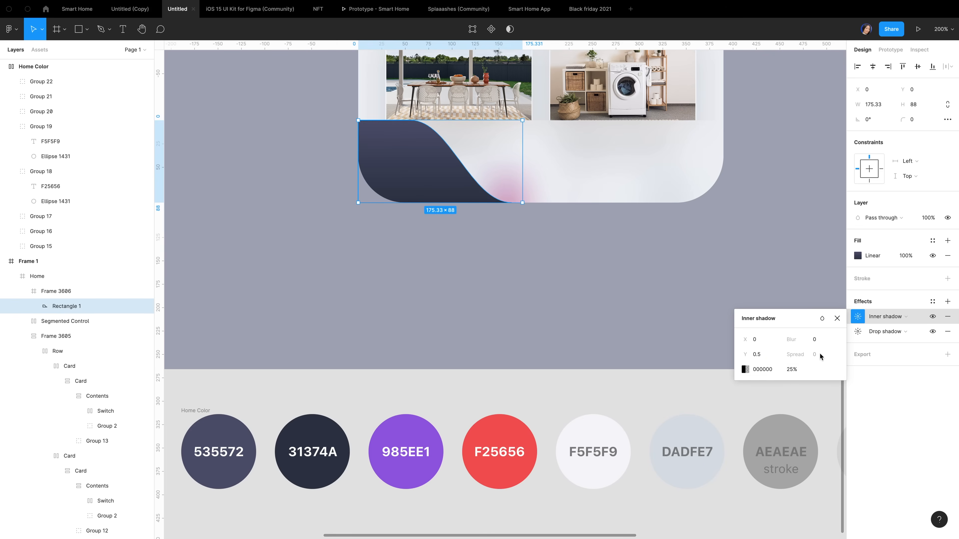
{"action": "left_click", "coordinate": [839, 318]}
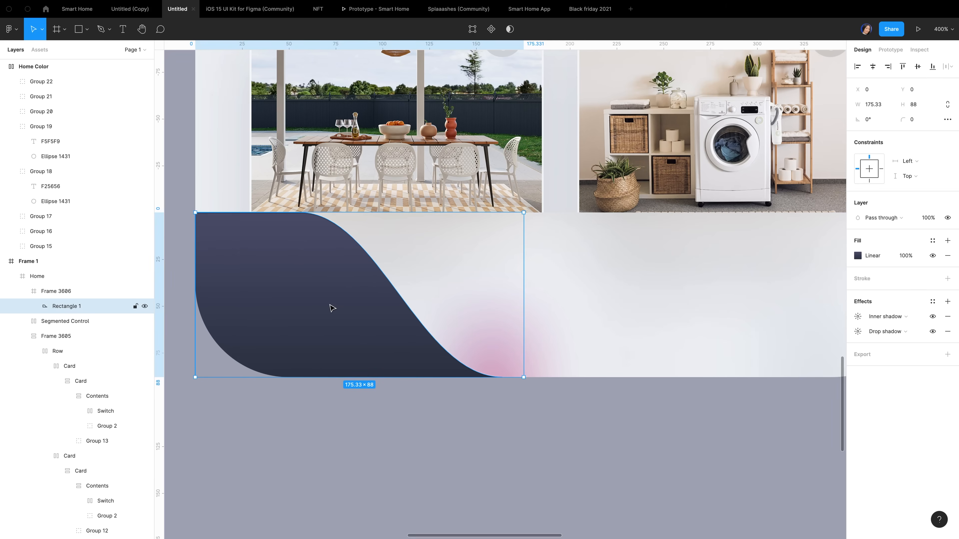
Duplicate the wave shape, flip the copy horizontally, and align it to the right edge
{"action": "key", "text": "ctrl+d"}
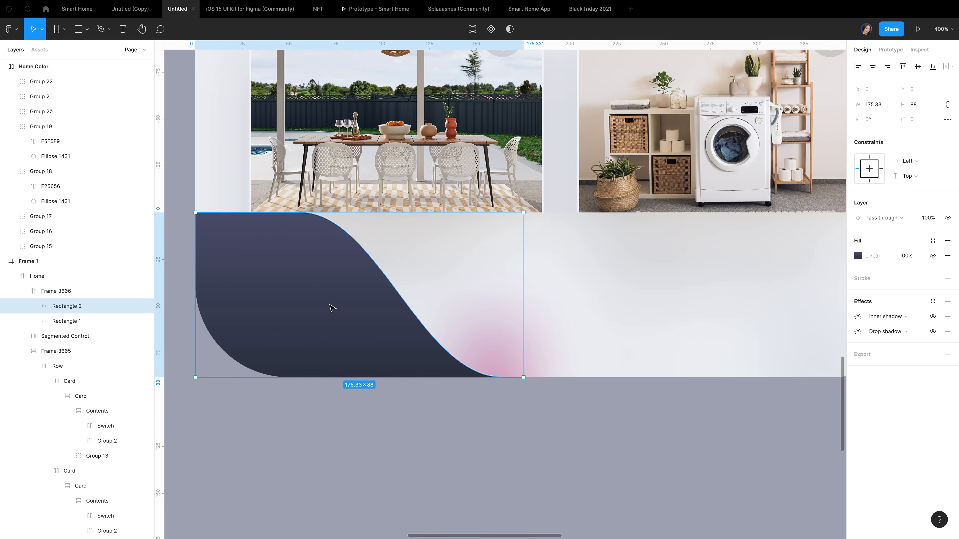
{"action": "right_click", "coordinate": [330, 305]}
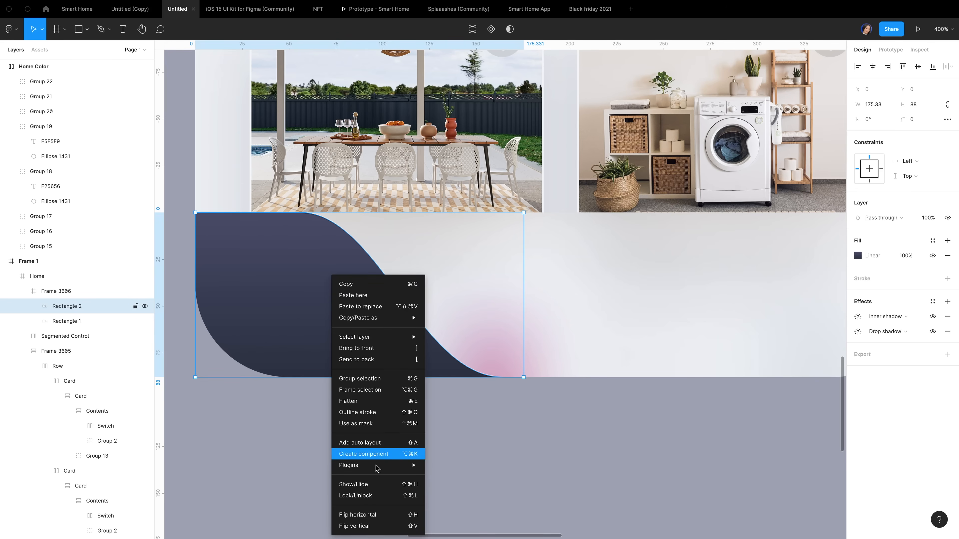
{"action": "left_click", "coordinate": [378, 517]}
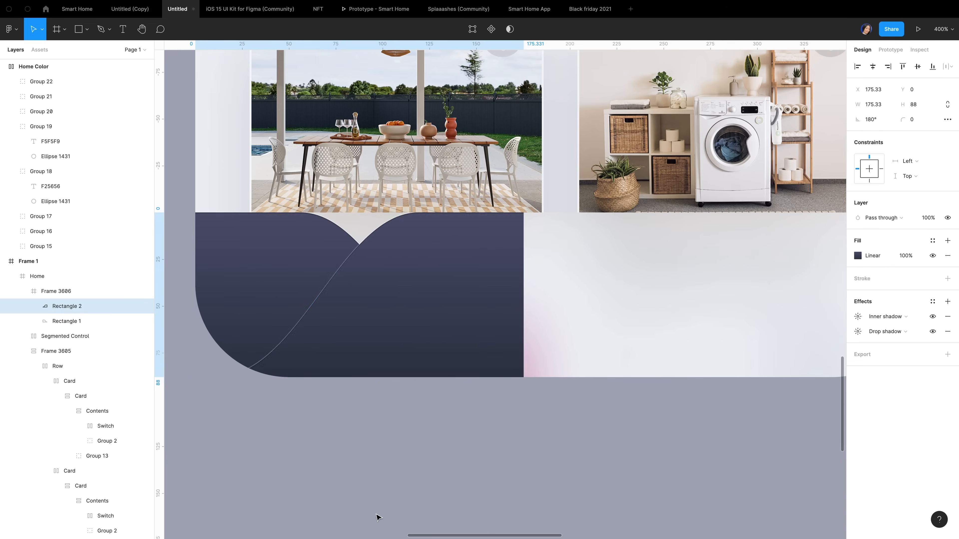
{"action": "left_click", "coordinate": [888, 66]}
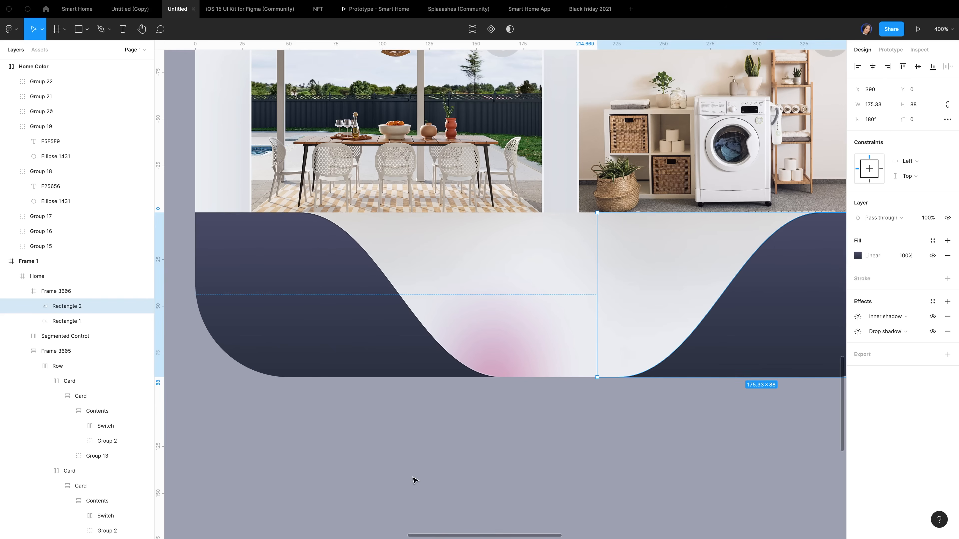
{"action": "left_click", "coordinate": [482, 426]}
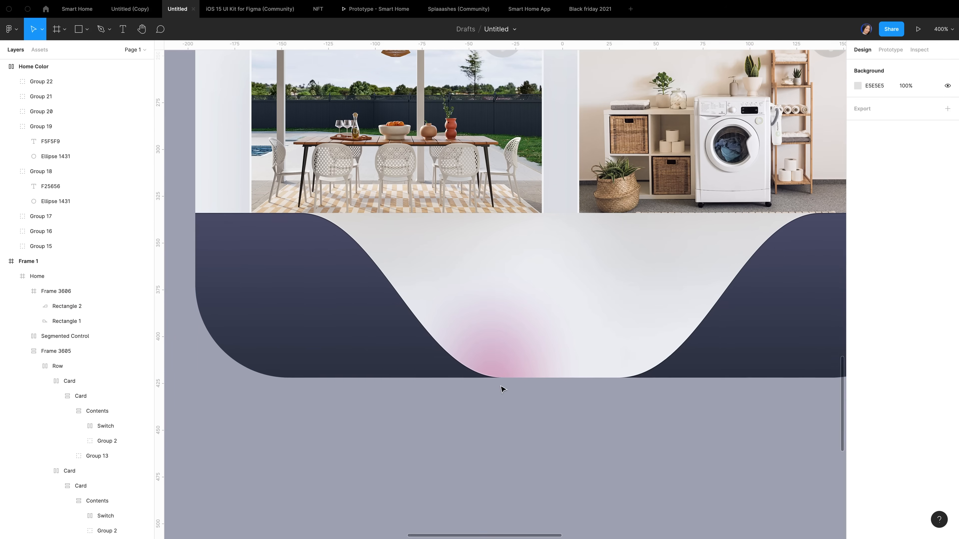
{"action": "scroll", "coordinate": [505, 385], "scroll_direction": "up", "scroll_amount": 1}
Draw a circle over the tab bar's dip and move its layer into Home
{"action": "key", "text": "o"}
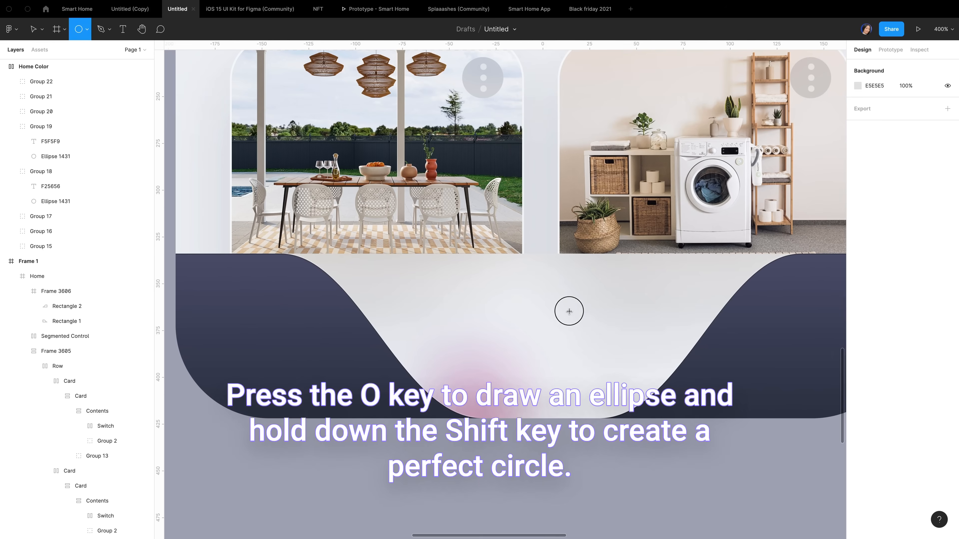
{"action": "left_click_drag", "start_coordinate": [568, 312], "coordinate": [491, 231]}
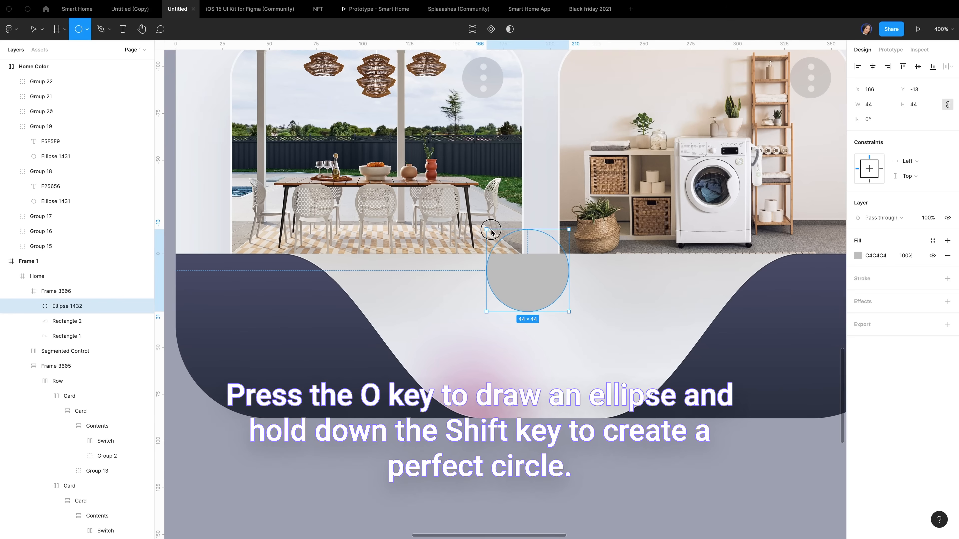
{"action": "left_click_drag", "start_coordinate": [491, 231], "coordinate": [408, 150]}
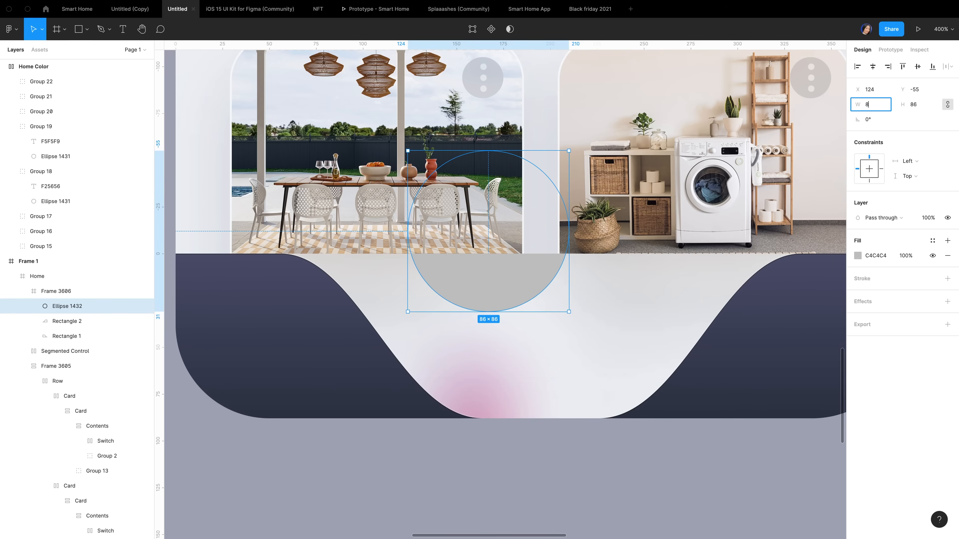
{"action": "mouse_move", "coordinate": [73, 287]}
{"action": "left_mouse_down"}
{"action": "mouse_move", "coordinate": [70, 307]}
{"action": "mouse_move", "coordinate": [86, 274]}
{"action": "mouse_move", "coordinate": [84, 285]}
{"action": "left_mouse_up"}
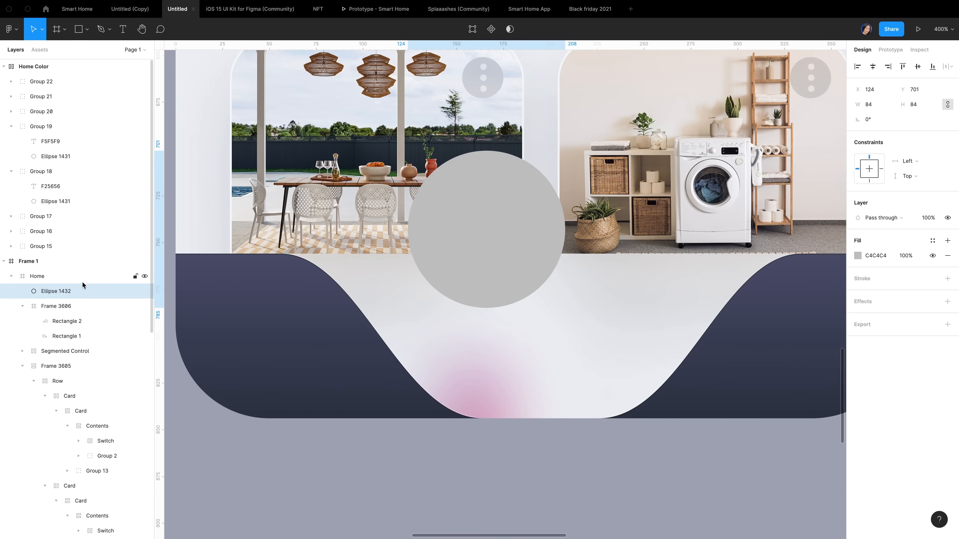
Place the circle at Y 737, centre it horizontally, and give it a linear gradient fill
{"action": "left_click", "coordinate": [878, 91]}
{"action": "left_click", "coordinate": [926, 93]}
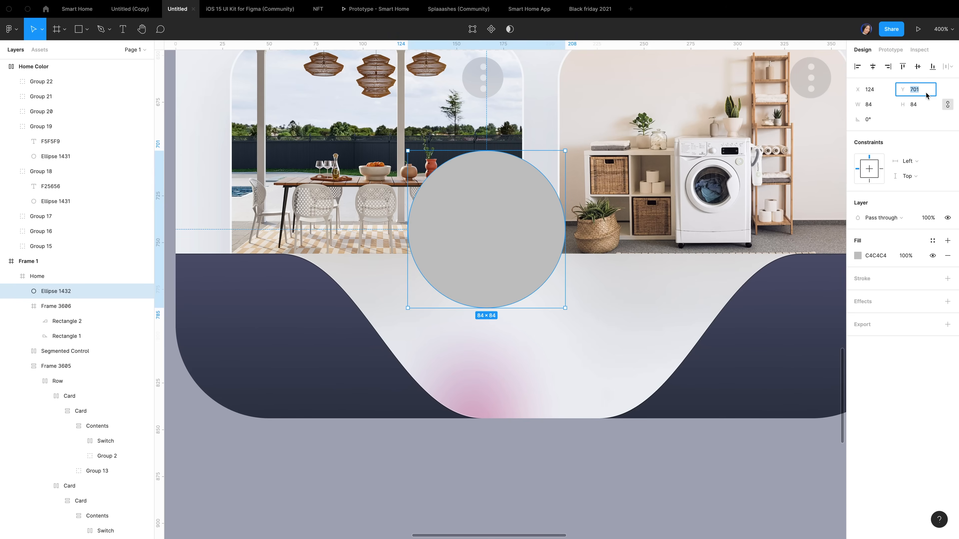
{"action": "type", "text": "737"}
{"action": "key", "text": "Return"}
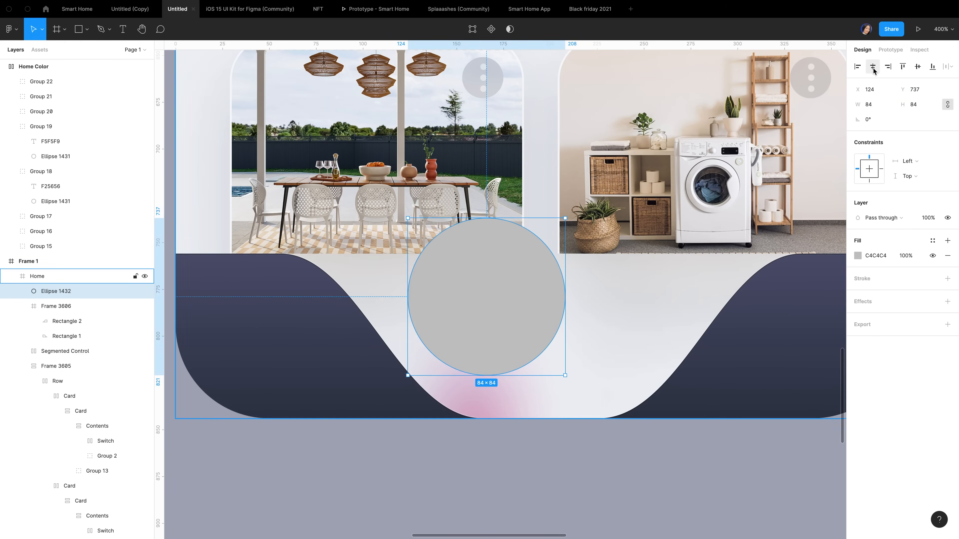
{"action": "left_click", "coordinate": [872, 66]}
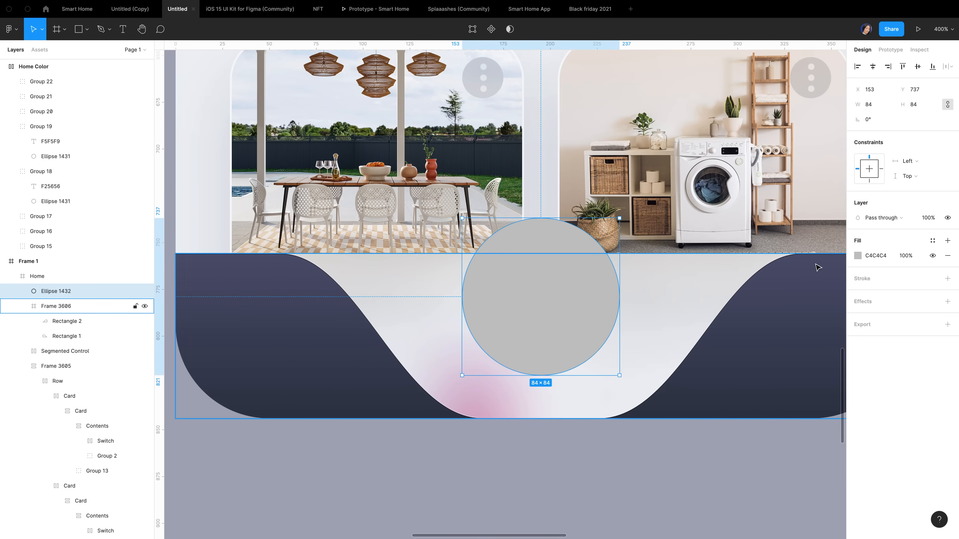
{"action": "left_click", "coordinate": [857, 255]}
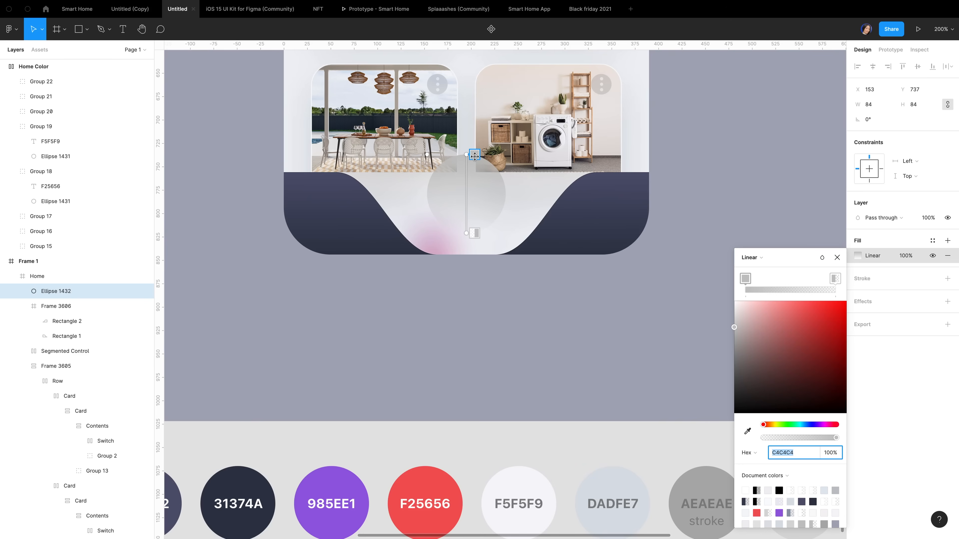
Sample F5F5F9 into the circle's gradient fill and set the fill opacity to 20%
{"action": "left_click", "coordinate": [474, 157]}
{"action": "scroll", "coordinate": [553, 528], "scroll_direction": "down", "scroll_amount": 1}
{"action": "scroll", "coordinate": [553, 528], "scroll_direction": "right", "scroll_amount": 1}
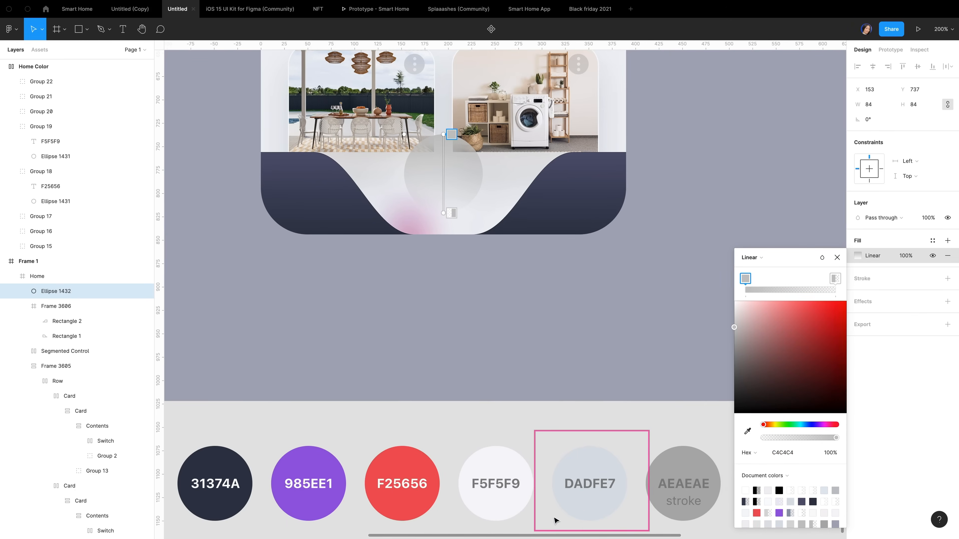
{"action": "left_click", "coordinate": [451, 213]}
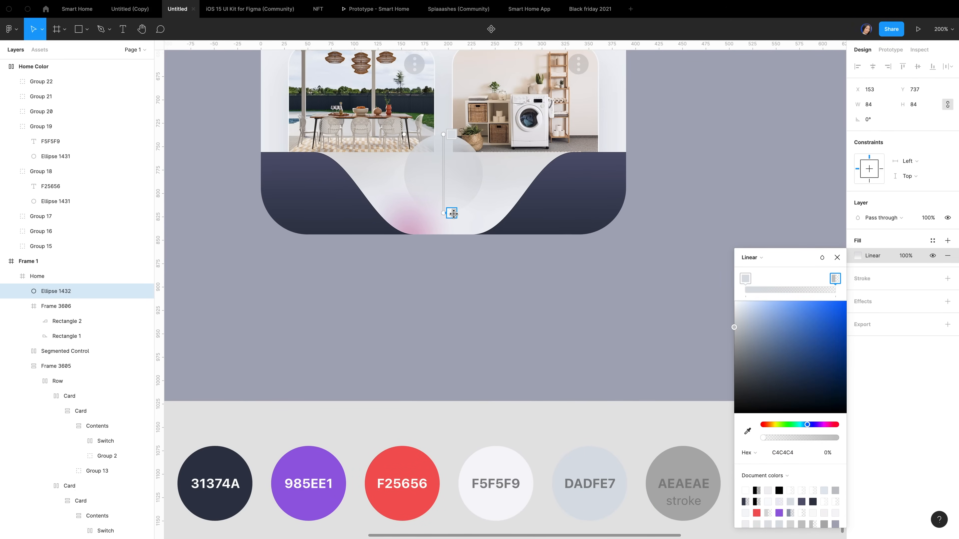
{"action": "key", "text": "i"}
{"action": "left_click", "coordinate": [502, 472]}
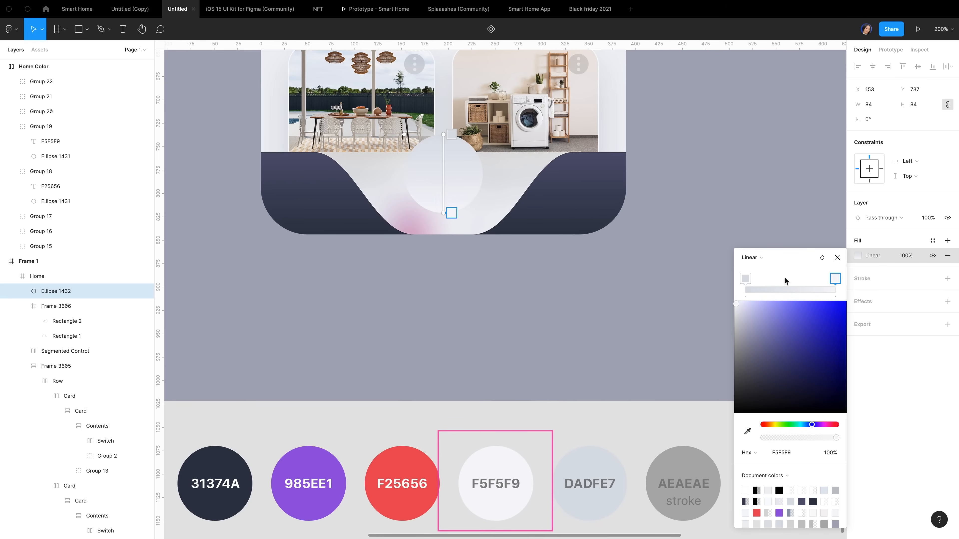
{"action": "left_click", "coordinate": [837, 258]}
{"action": "left_click", "coordinate": [908, 257]}
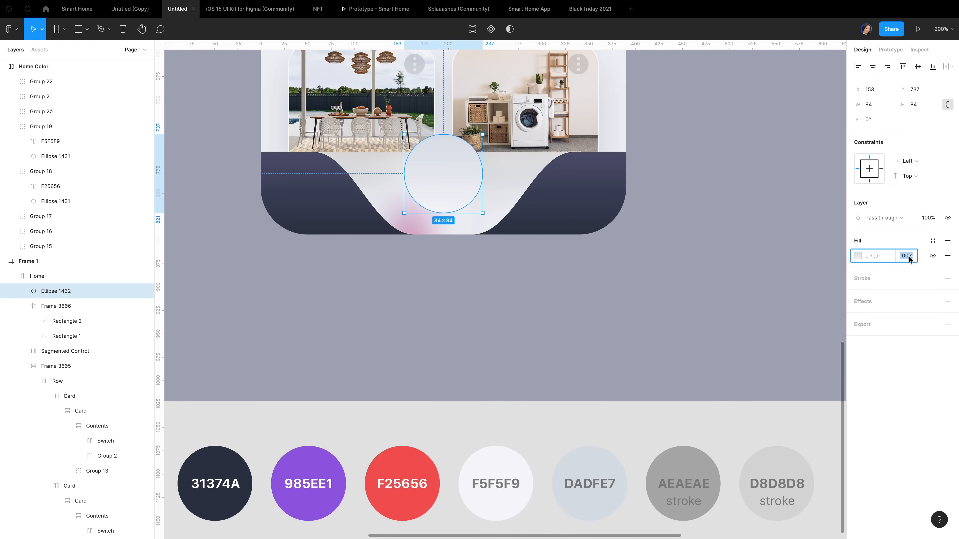
{"action": "type", "text": "20"}
{"action": "key", "text": "Return"}
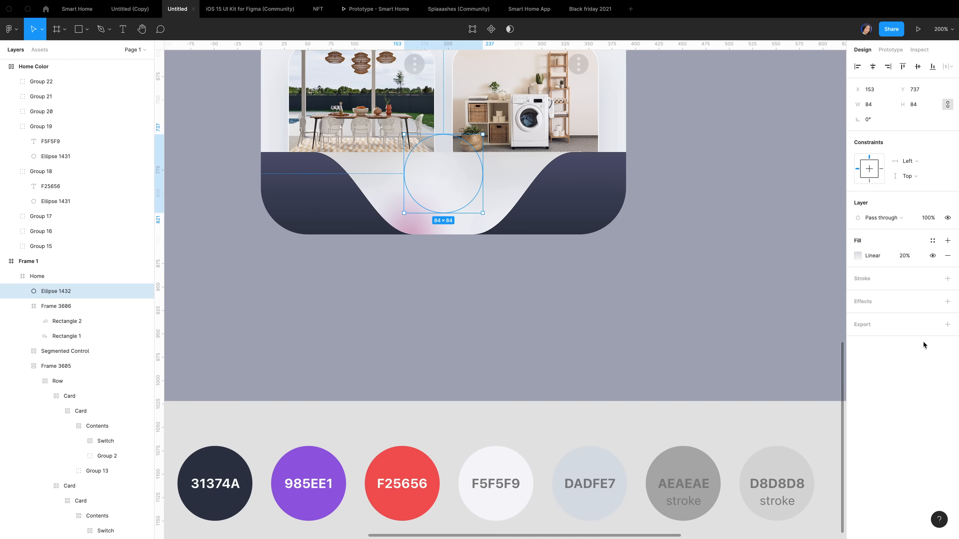
Add a Background blur effect to the circle
{"action": "left_click", "coordinate": [947, 301]}
{"action": "left_click", "coordinate": [888, 316]}
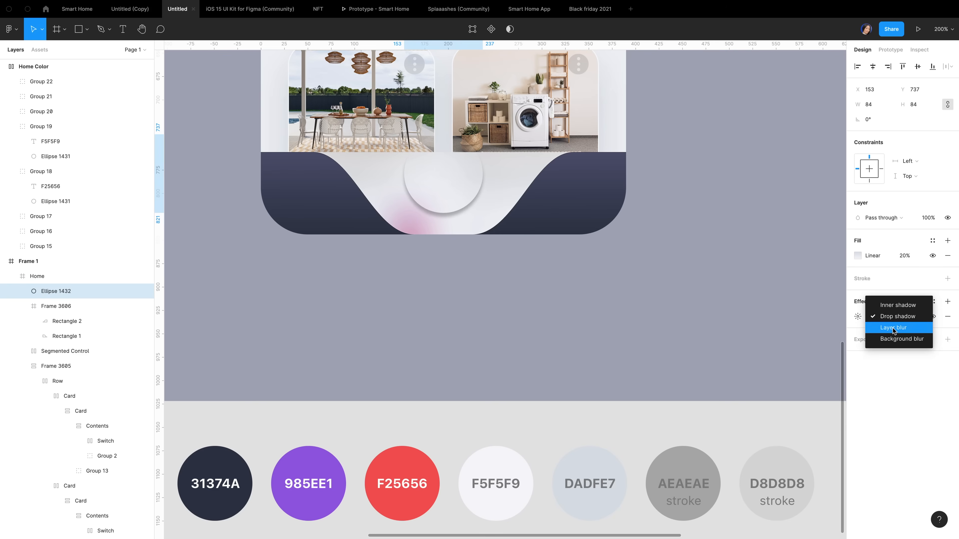
{"action": "left_click", "coordinate": [893, 341]}
{"action": "double_click", "coordinate": [764, 341]}
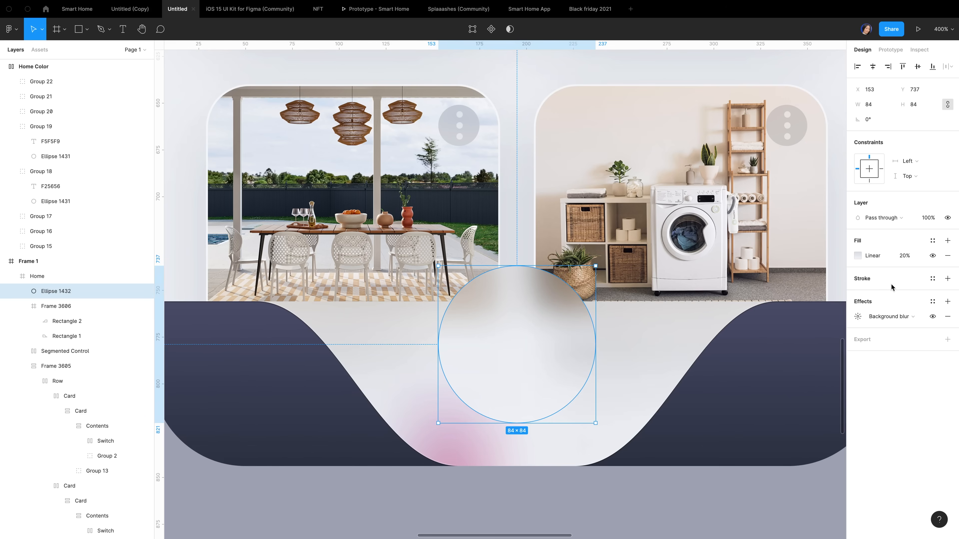
Add a linear gradient stroke to the circle with D8D8D8 and AEAEAE stops
{"action": "left_click", "coordinate": [948, 278]}
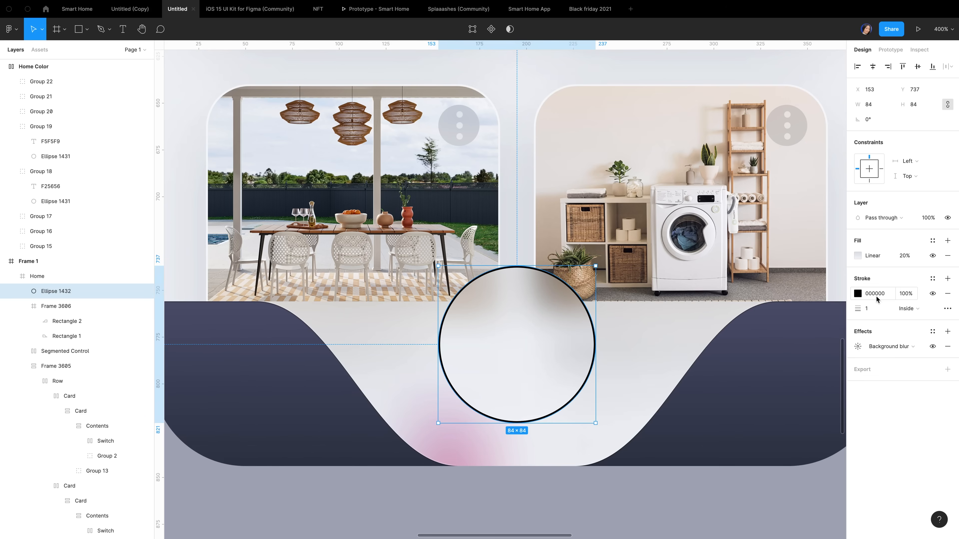
{"action": "left_click", "coordinate": [856, 295]}
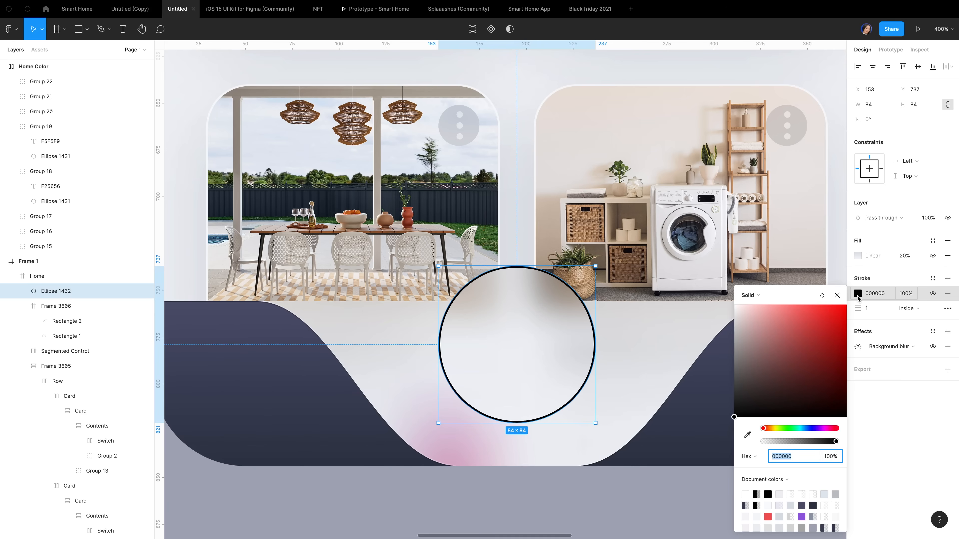
{"action": "left_click", "coordinate": [782, 294]}
{"action": "left_click", "coordinate": [770, 306]}
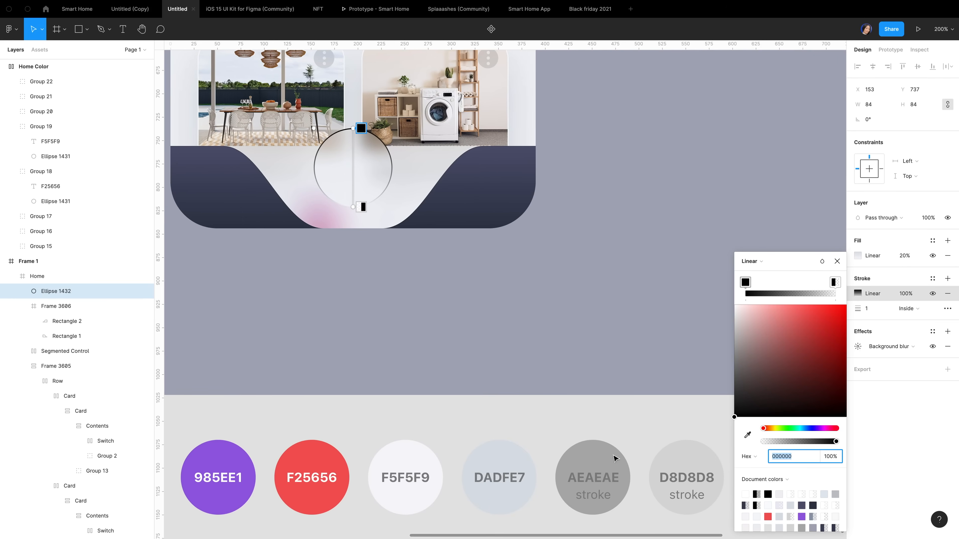
{"action": "scroll", "coordinate": [615, 456], "scroll_direction": "right", "scroll_amount": 2}
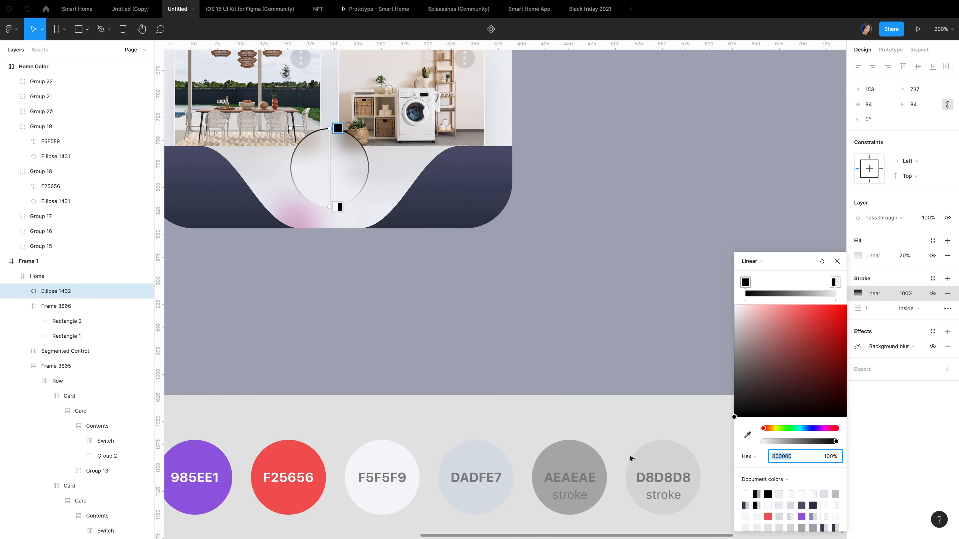
{"action": "left_click", "coordinate": [663, 463]}
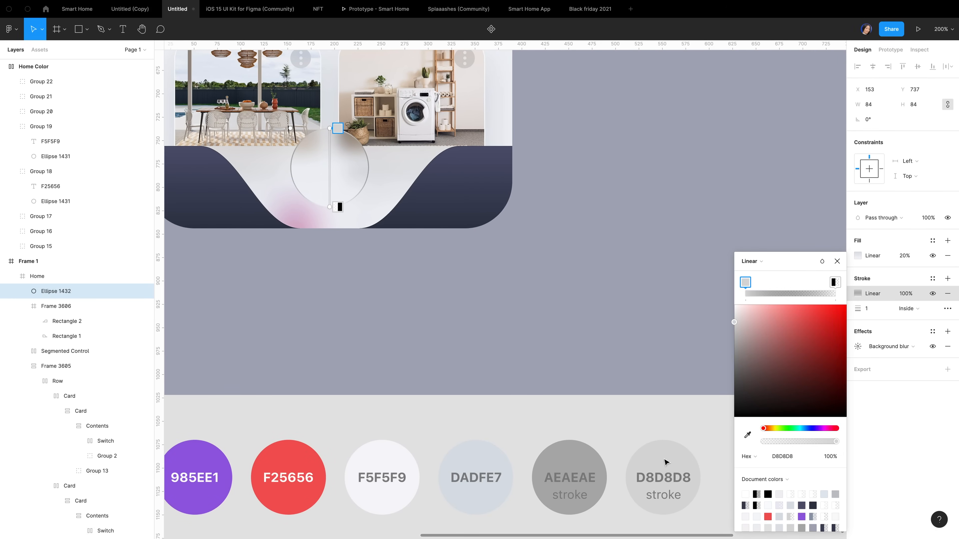
{"action": "left_click", "coordinate": [337, 207]}
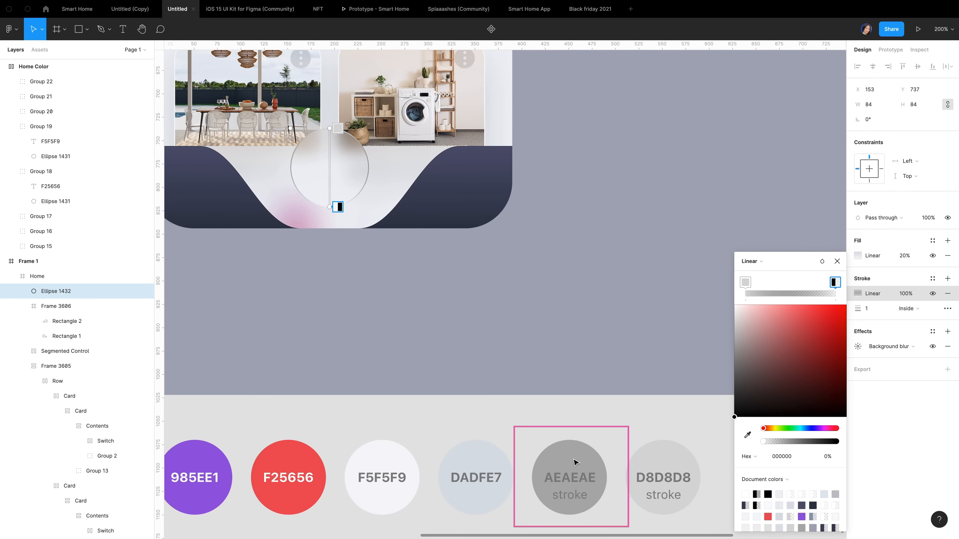
{"action": "left_click", "coordinate": [747, 437]}
{"action": "left_click", "coordinate": [574, 460]}
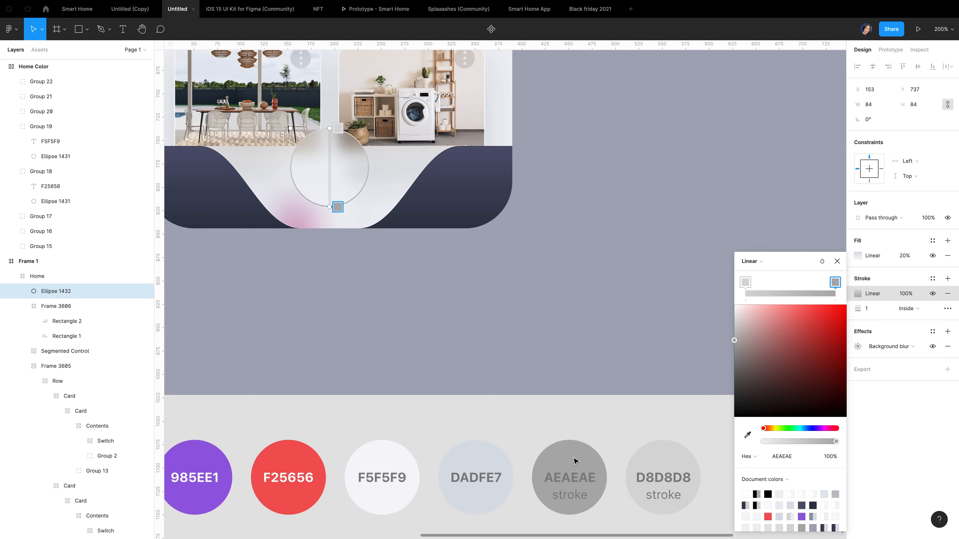
{"action": "left_click", "coordinate": [869, 251]}
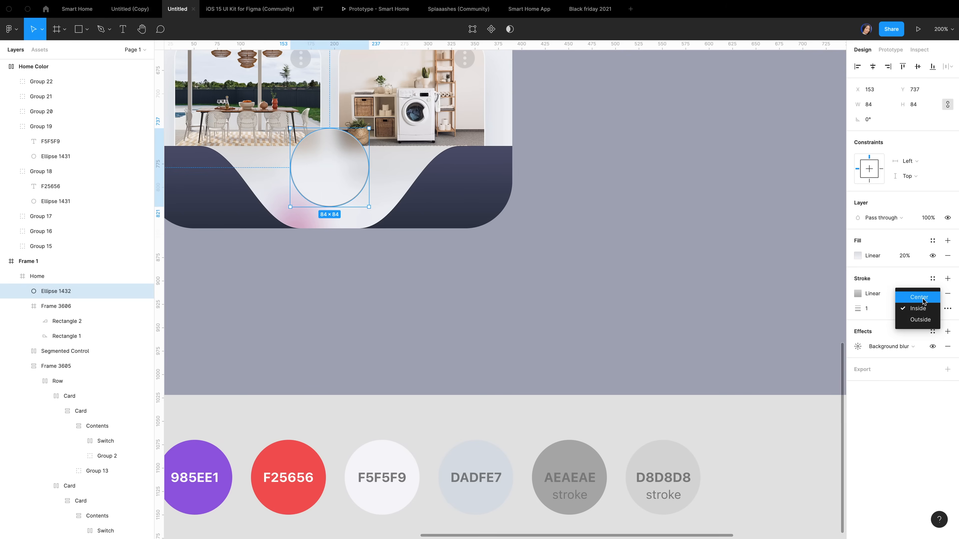
Centre the stroke, make the first stop 0% opacity and the second near-white
{"action": "left_click", "coordinate": [919, 297]}
{"action": "left_click", "coordinate": [857, 293]}
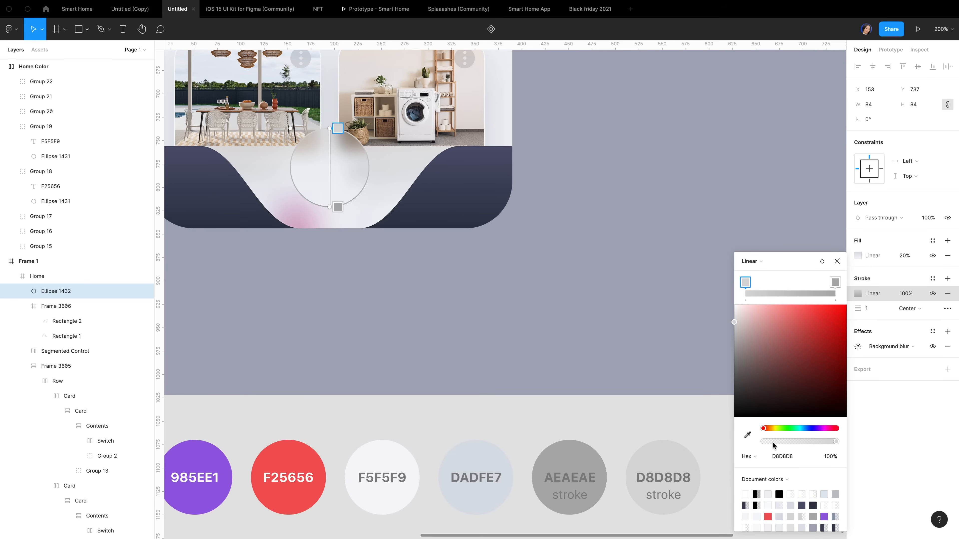
{"action": "left_click_drag", "start_coordinate": [773, 442], "coordinate": [755, 442]}
{"action": "left_click", "coordinate": [835, 282]}
{"action": "left_click_drag", "start_coordinate": [738, 321], "coordinate": [723, 288]}
{"action": "left_click", "coordinate": [722, 290]}
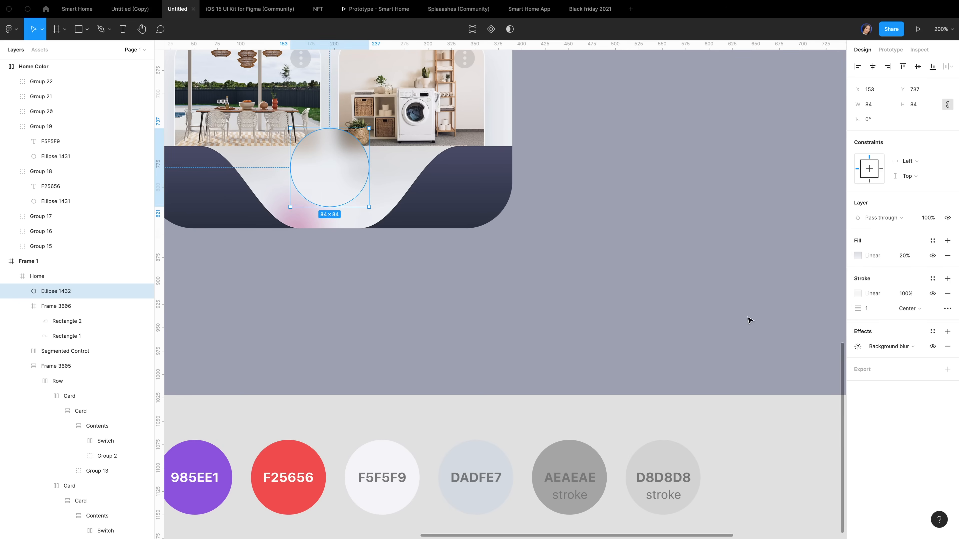
Add a white 60% inner shadow to the circle at X 0.3, Y -0.5
{"action": "left_click", "coordinate": [948, 334]}
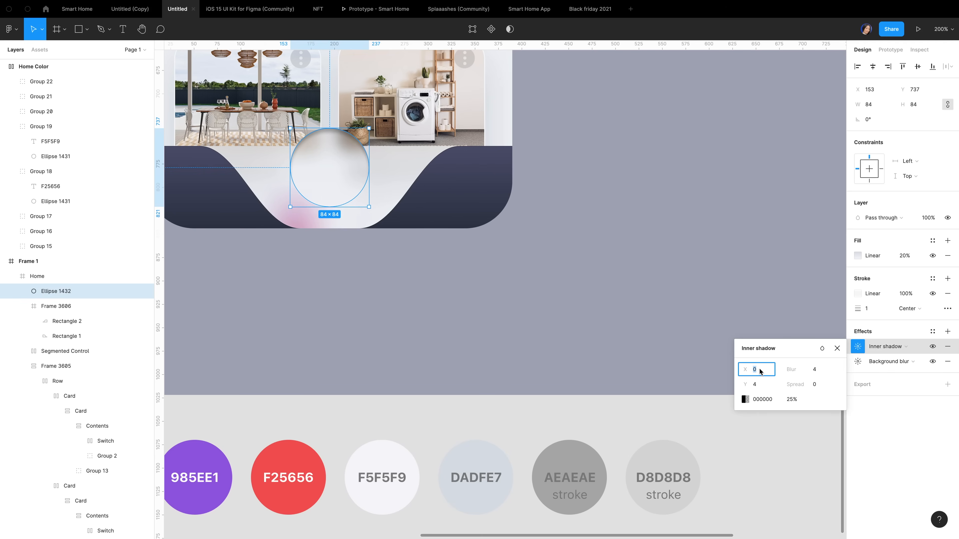
{"action": "type", "text": ".3"}
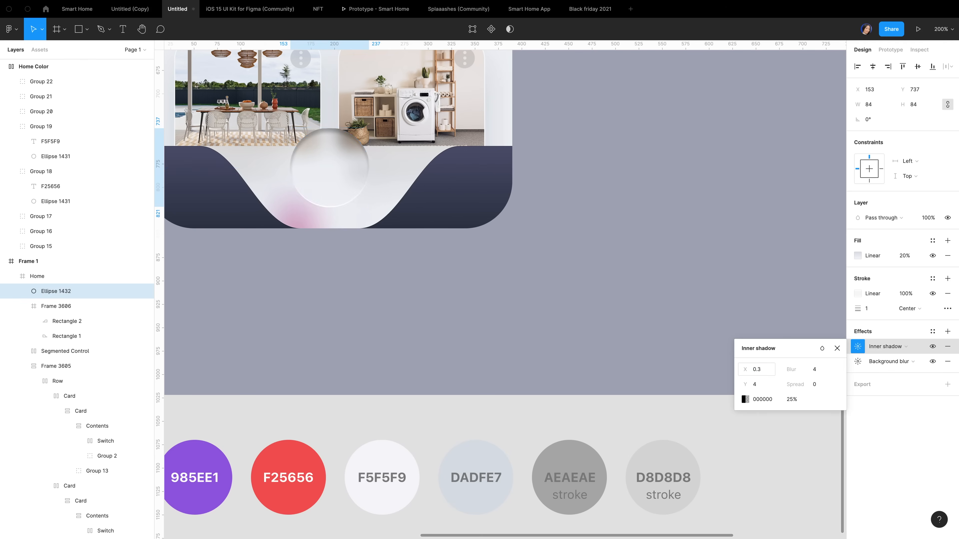
{"action": "left_click", "coordinate": [760, 388]}
{"action": "type", "text": "0.5"}
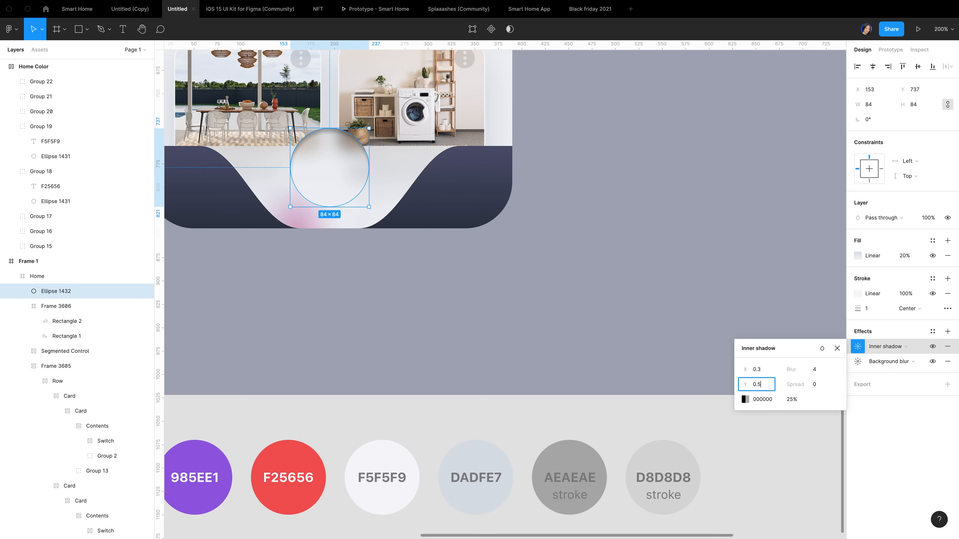
{"action": "key", "text": "Down"}
{"action": "key", "text": "Return"}
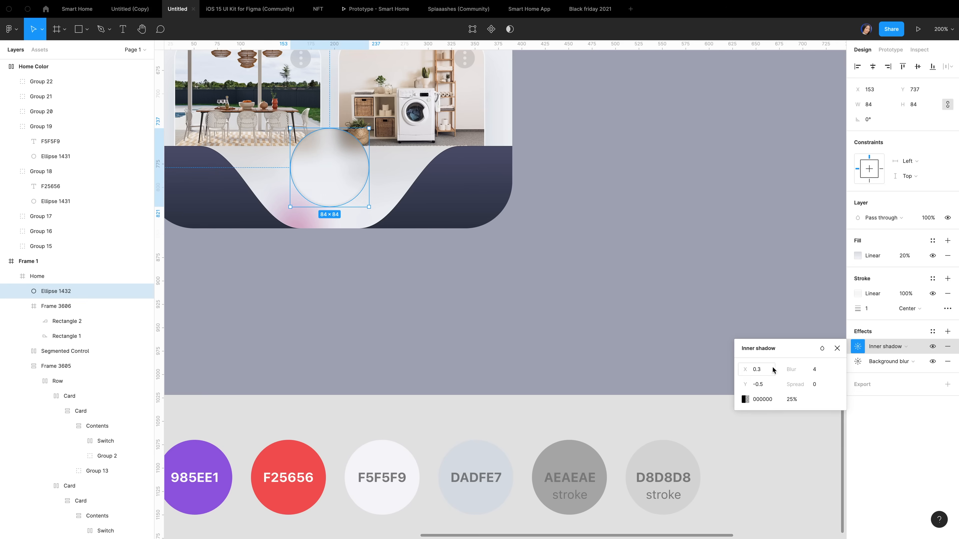
{"action": "left_click", "coordinate": [745, 400]}
{"action": "left_click", "coordinate": [716, 458]}
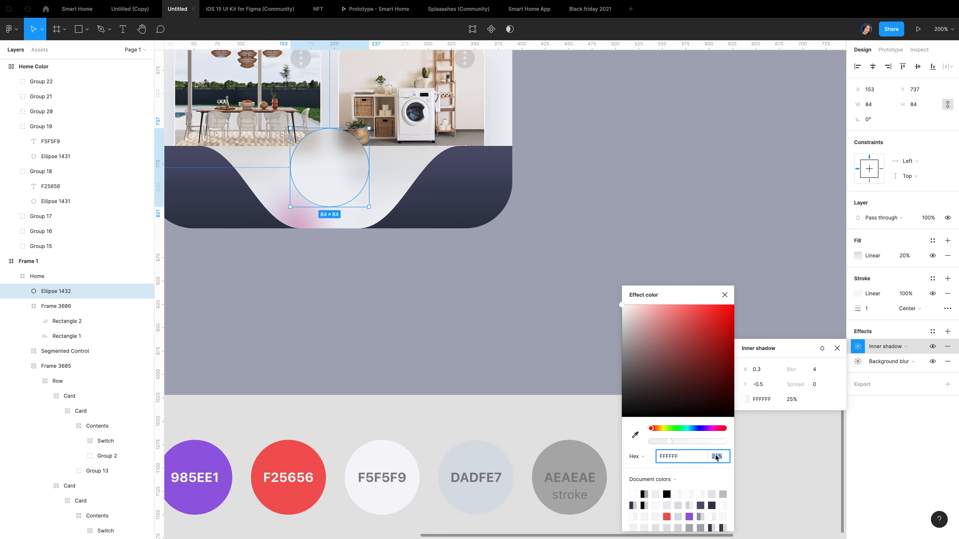
{"action": "type", "text": "60"}
{"action": "key", "text": "Return"}
{"action": "left_click", "coordinate": [838, 421]}
{"action": "left_click", "coordinate": [874, 429]}
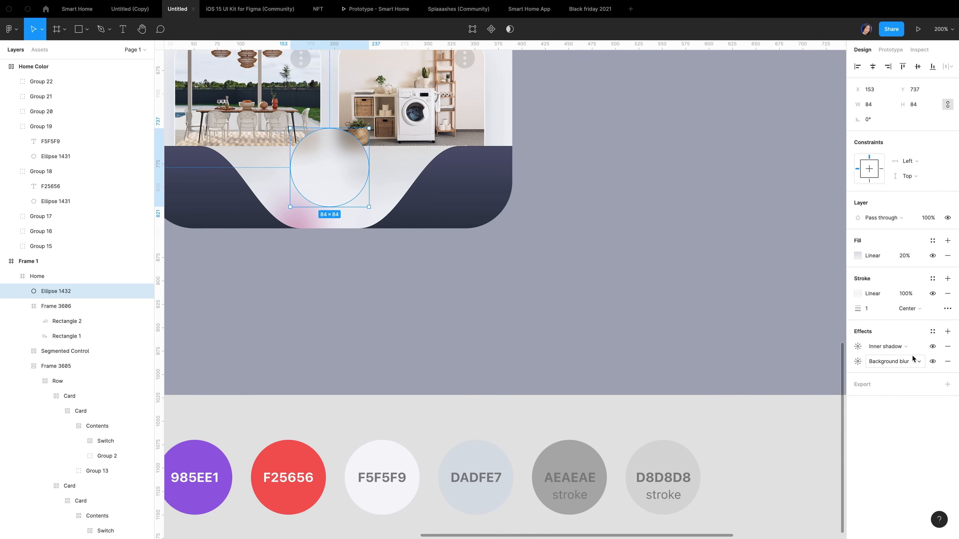
Add an 8E9BAE 20% drop shadow at 5, 5 with blur 12, then draw a small grey circle on top
{"action": "left_click", "coordinate": [929, 332]}
{"action": "left_click", "coordinate": [762, 371]}
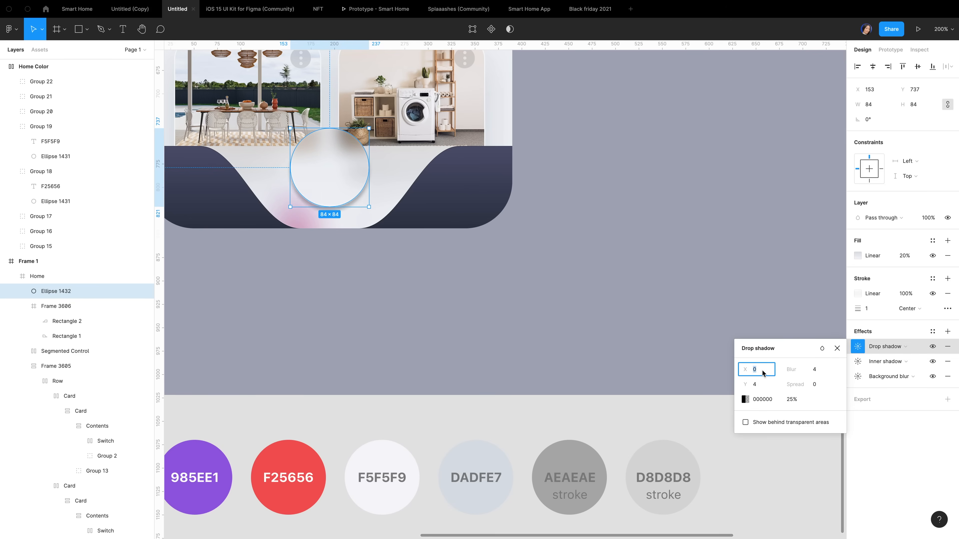
{"action": "type", "text": "5"}
{"action": "left_click", "coordinate": [761, 384]}
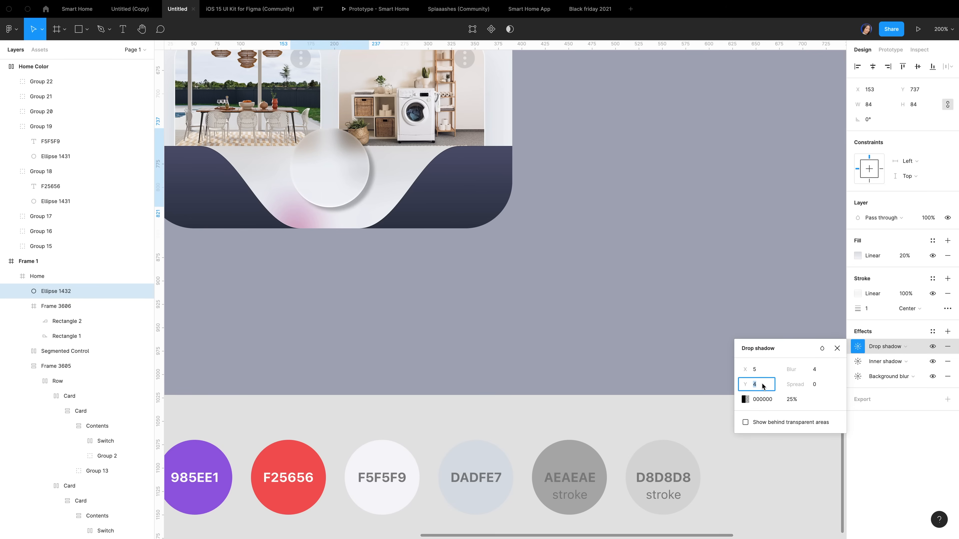
{"action": "type", "text": "5"}
{"action": "left_click", "coordinate": [818, 372]}
{"action": "type", "text": "12"}
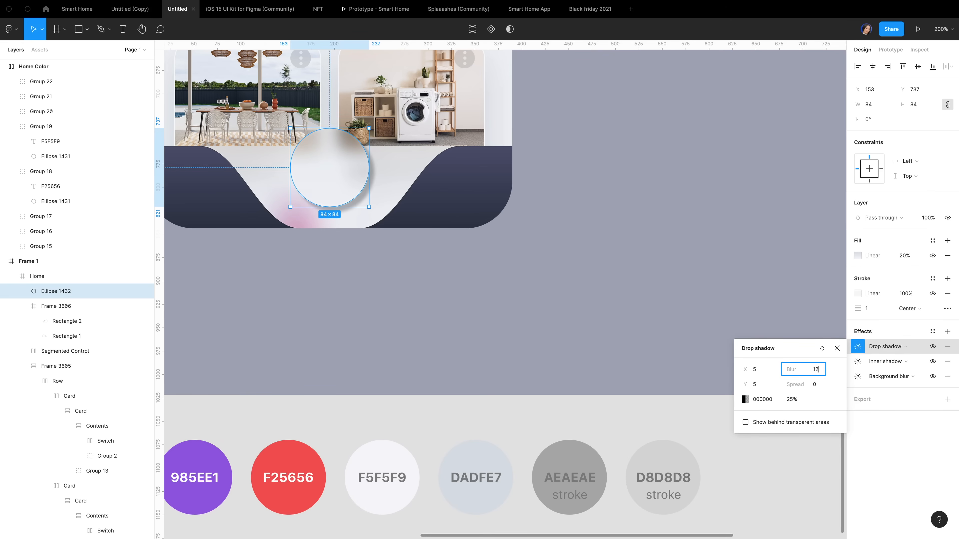
{"action": "left_click", "coordinate": [761, 399]}
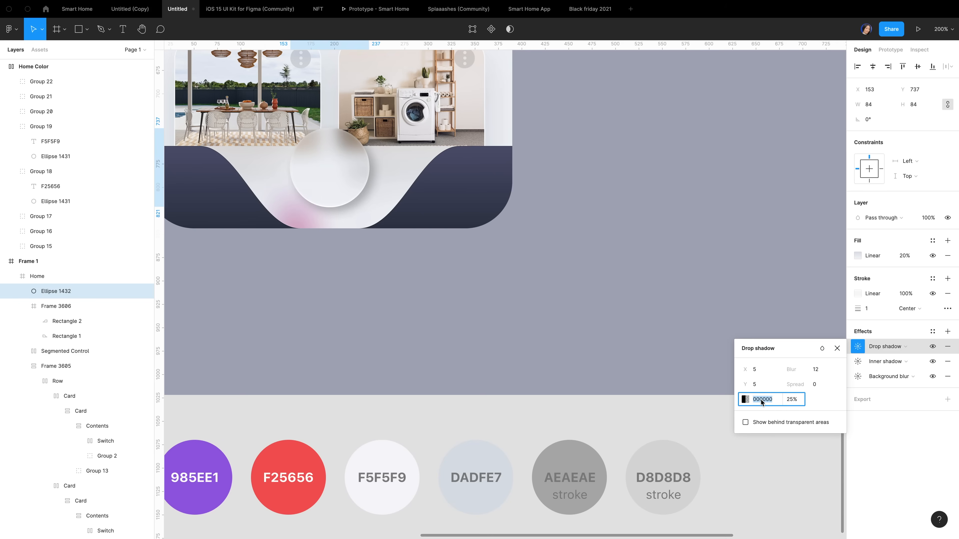
{"action": "type", "text": "8e9bae"}
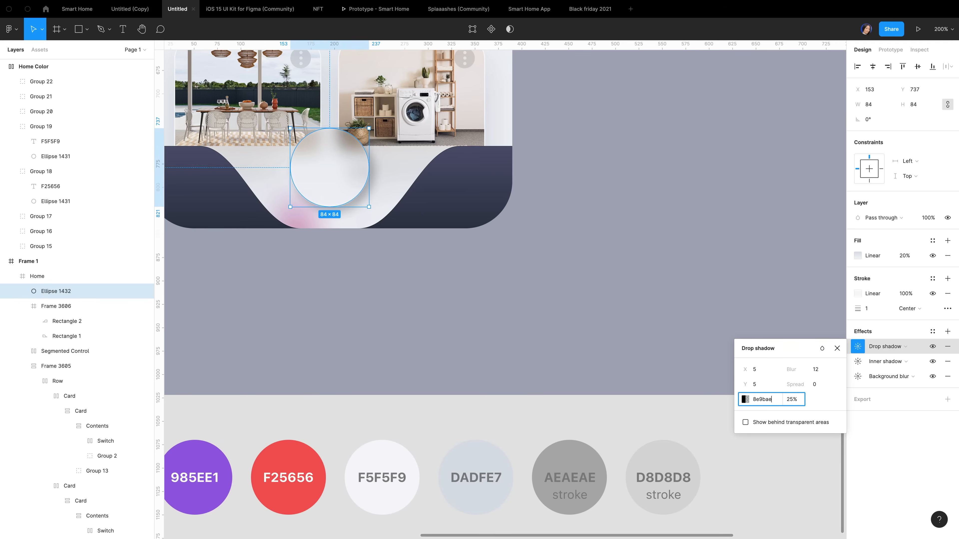
{"action": "key", "text": "Return"}
{"action": "left_click", "coordinate": [791, 400]}
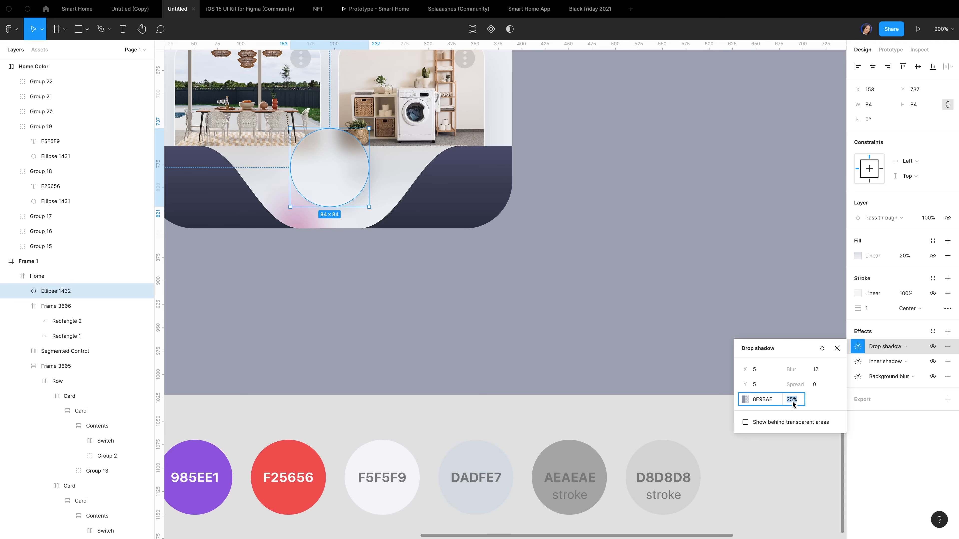
{"action": "type", "text": "20"}
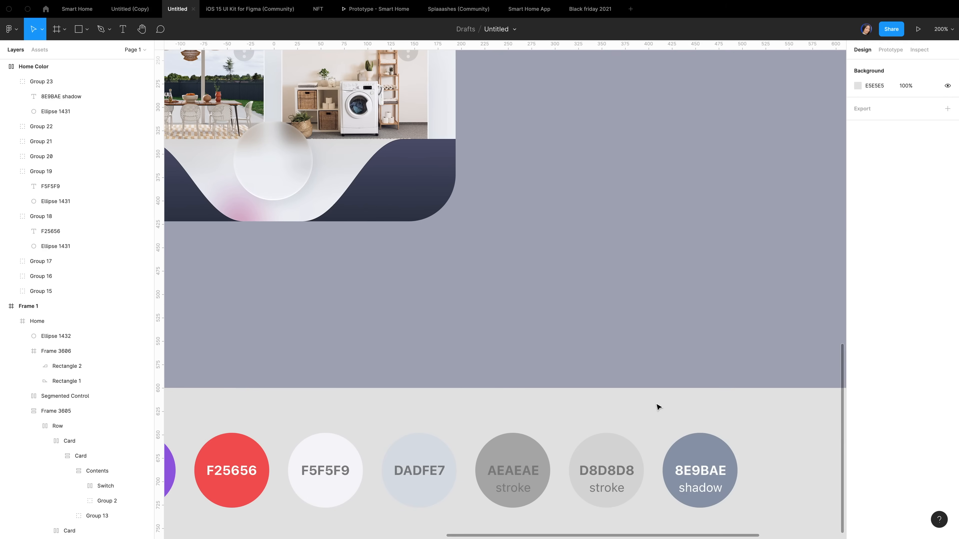
{"action": "left_click_drag", "start_coordinate": [406, 255], "coordinate": [457, 309]}
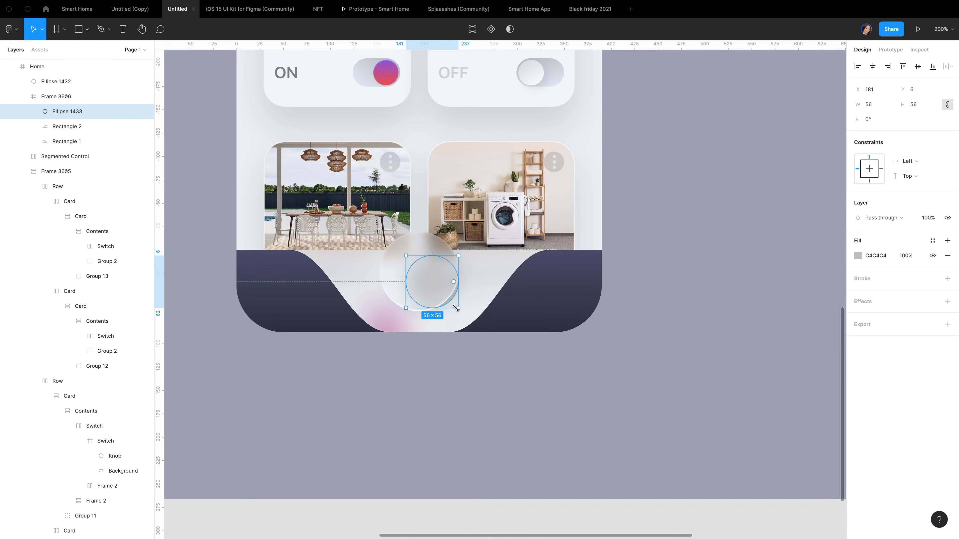
Resize the inner circle to 60 wide and centre it horizontally
{"action": "left_click", "coordinate": [878, 108]}
{"action": "type", "text": "60"}
{"action": "key", "text": "Return"}
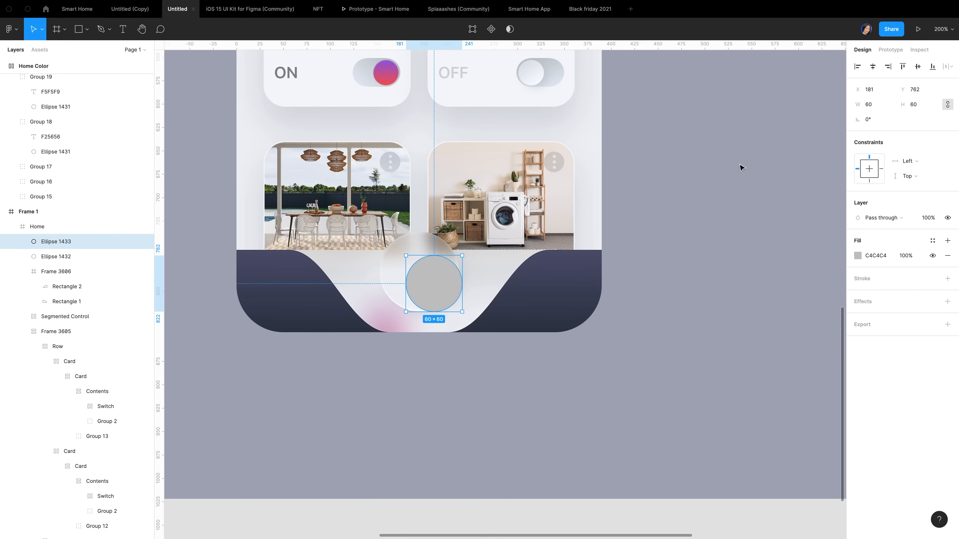
{"action": "left_click", "coordinate": [872, 67]}
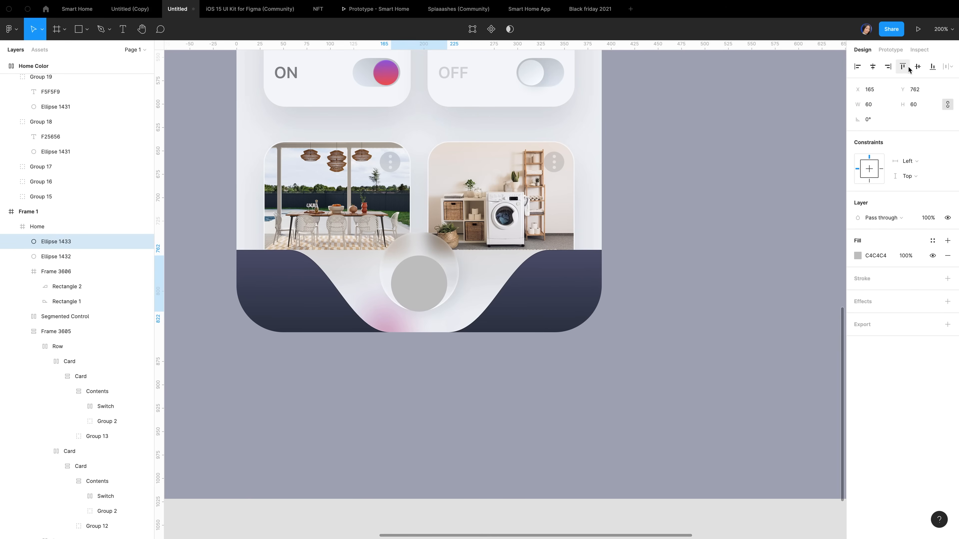
Frame the outer circle, move the inner circle inside, name it 'Siri Icon', and centre vertically
{"action": "left_click", "coordinate": [67, 257]}
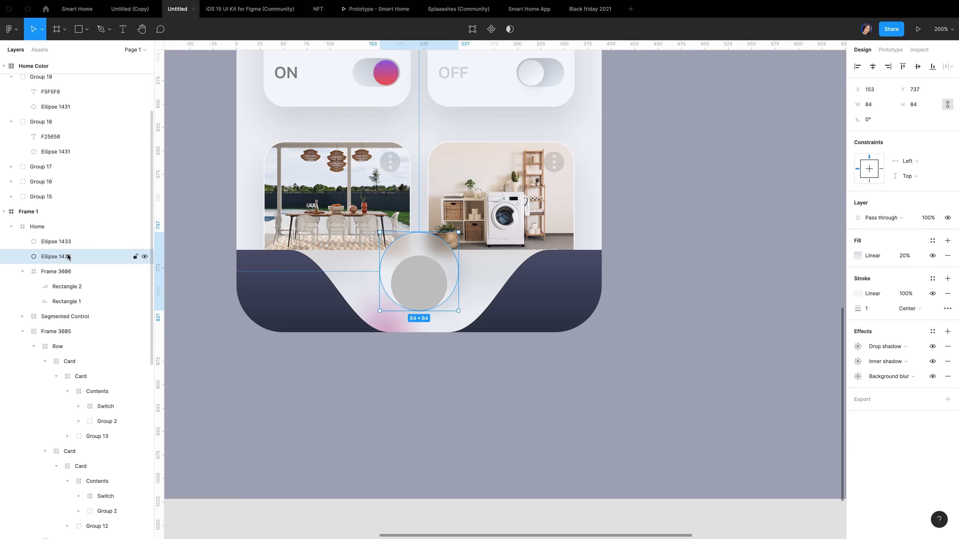
{"action": "key", "text": "ctrl+alt+g"}
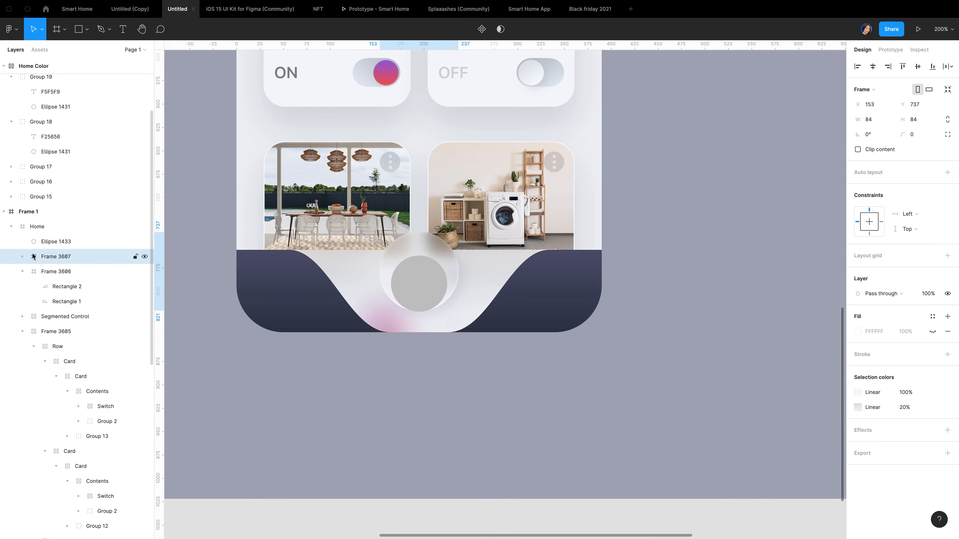
{"action": "left_click", "coordinate": [61, 244]}
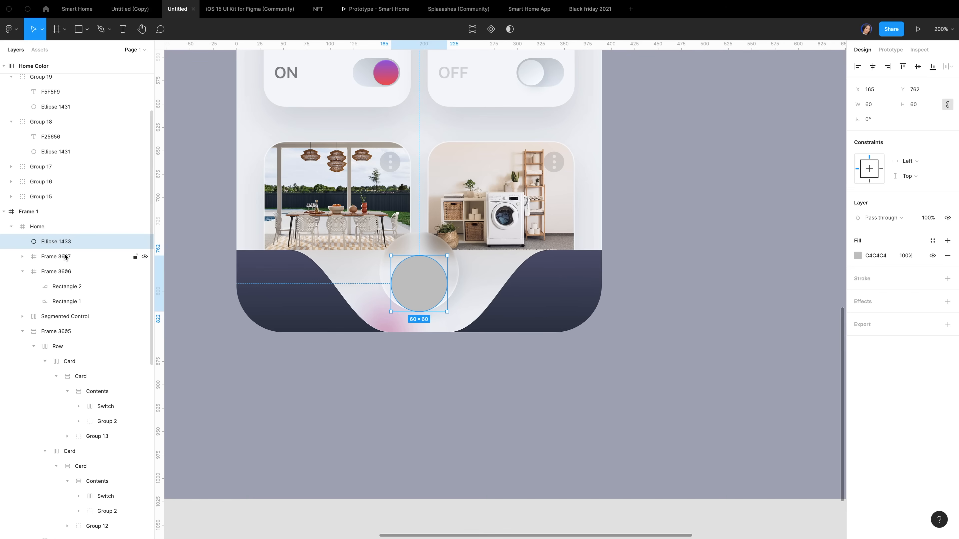
{"action": "left_click_drag", "start_coordinate": [58, 243], "coordinate": [62, 257]}
{"action": "left_click", "coordinate": [63, 243]}
{"action": "left_click", "coordinate": [58, 242]}
{"action": "double_click", "coordinate": [57, 243]}
{"action": "type", "text": "Siri "}
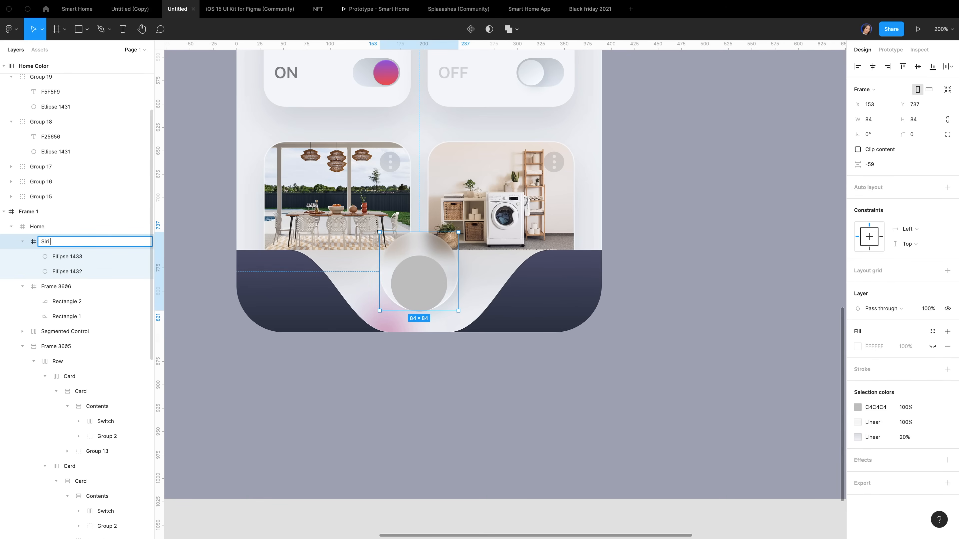
{"action": "type", "text": "Icon"}
{"action": "left_click", "coordinate": [70, 257]}
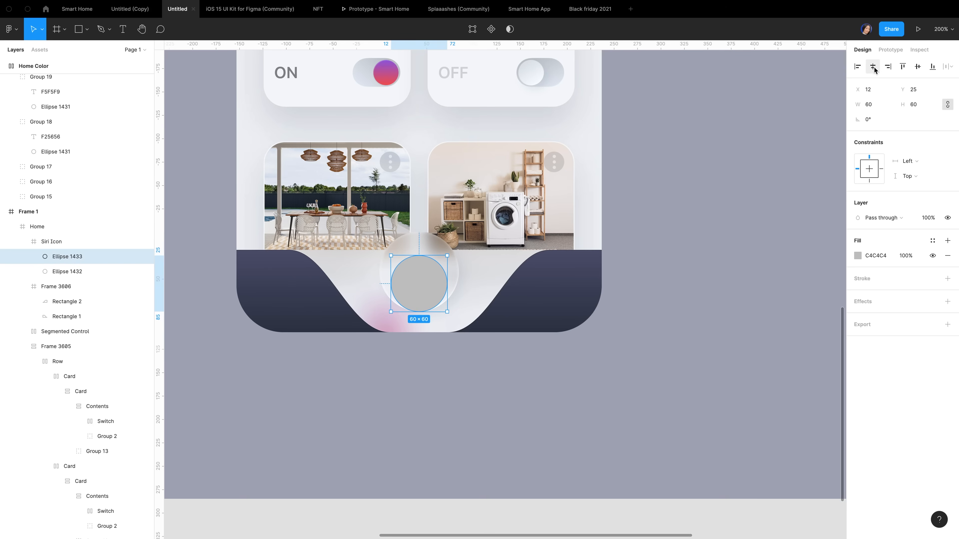
{"action": "left_click", "coordinate": [917, 68]}
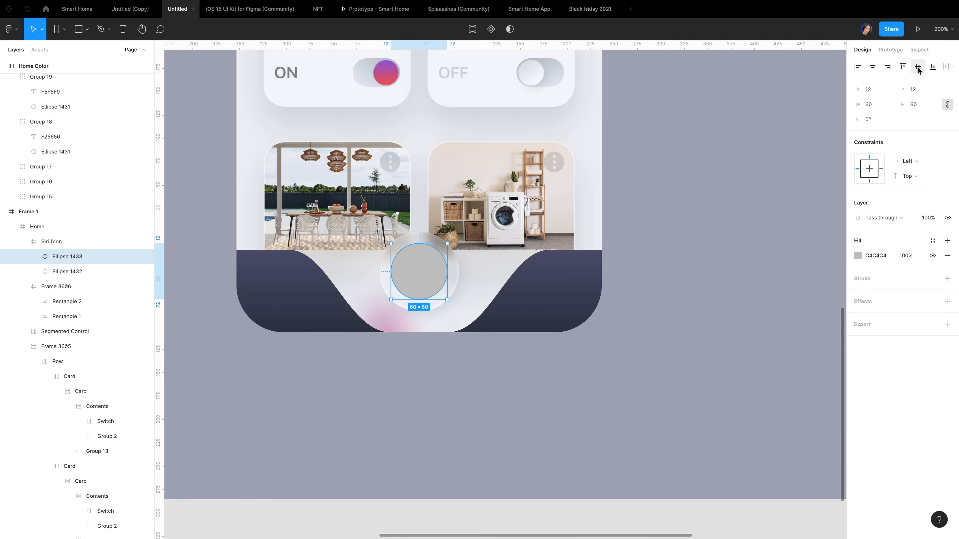
{"action": "left_click", "coordinate": [857, 256]}
Fill the inner circle with a diagonal linear gradient from F5F5F9 to DADFE7
{"action": "left_click", "coordinate": [771, 257]}
{"action": "left_click", "coordinate": [754, 268]}
{"action": "scroll", "coordinate": [558, 395], "scroll_direction": "down", "scroll_amount": 5}
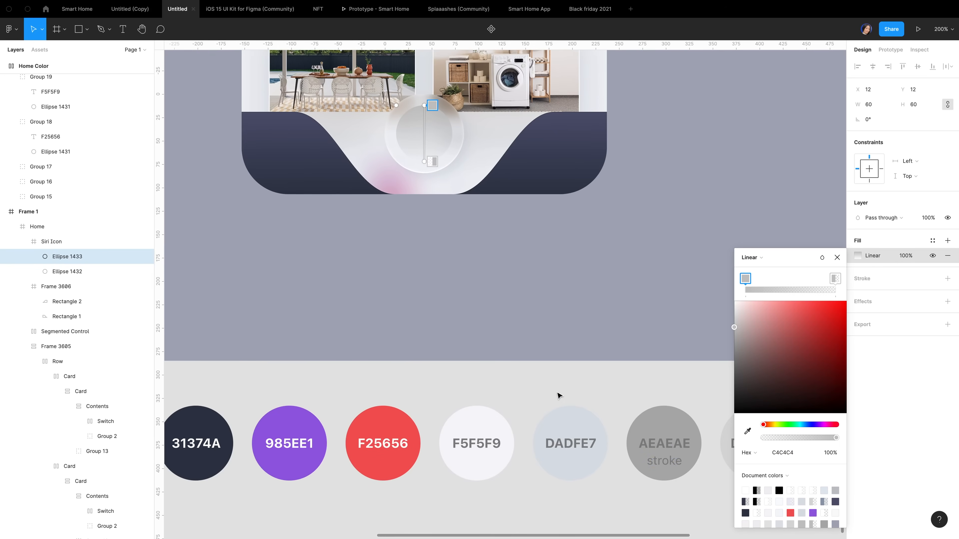
{"action": "scroll", "coordinate": [559, 395], "scroll_direction": "up", "scroll_amount": 1}
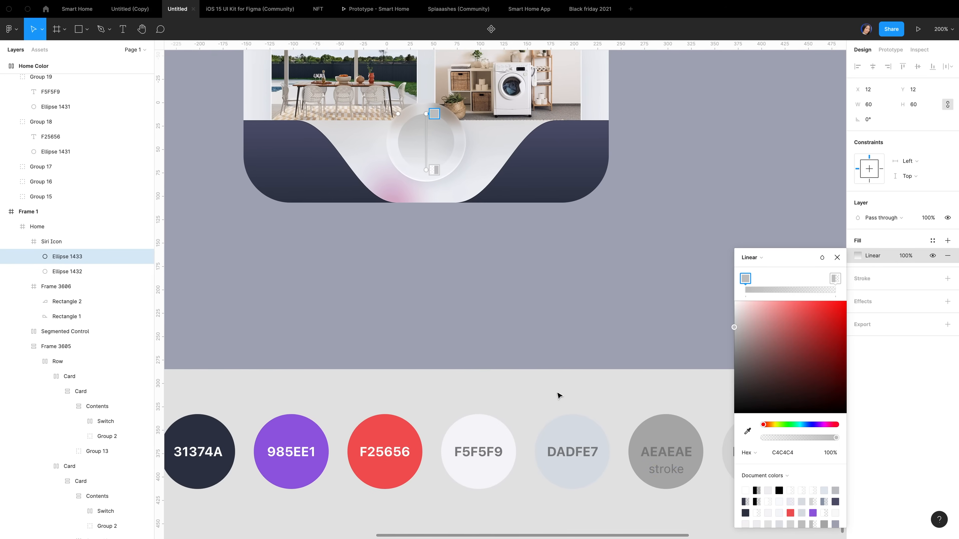
{"action": "key", "text": "i"}
{"action": "left_click", "coordinate": [486, 436]}
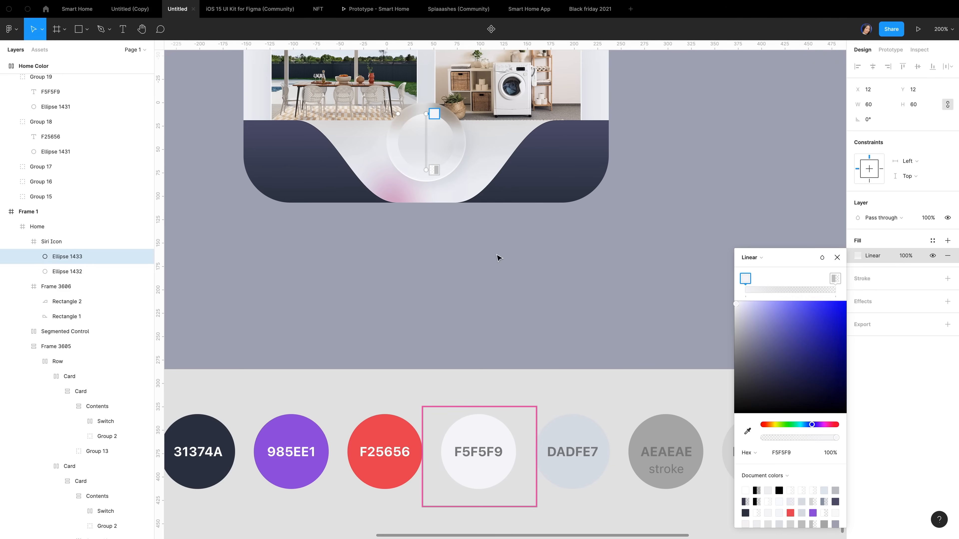
{"action": "left_click", "coordinate": [435, 170]}
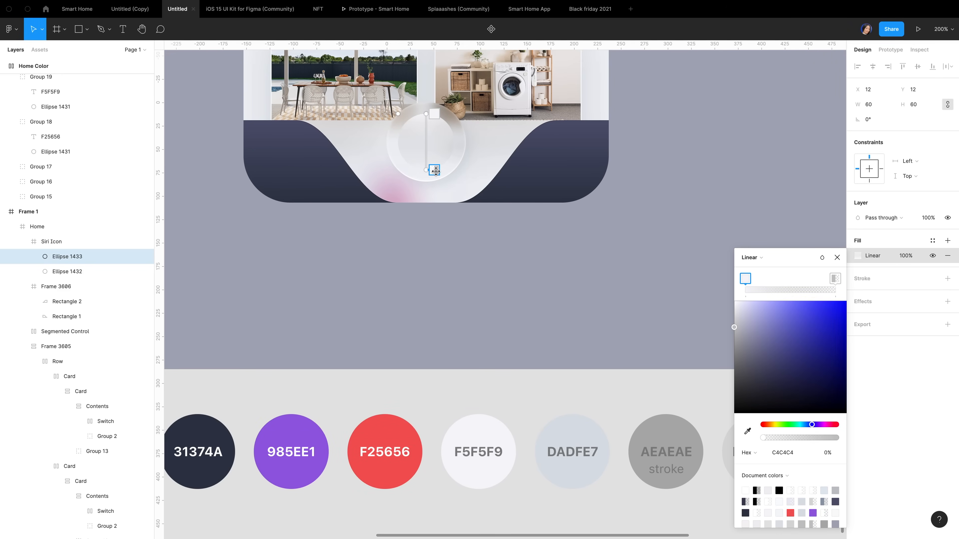
{"action": "key", "text": "i"}
{"action": "left_click", "coordinate": [582, 435]}
{"action": "scroll", "coordinate": [443, 220], "scroll_direction": "up", "scroll_amount": 3}
{"action": "left_click_drag", "start_coordinate": [439, 170], "coordinate": [422, 175]}
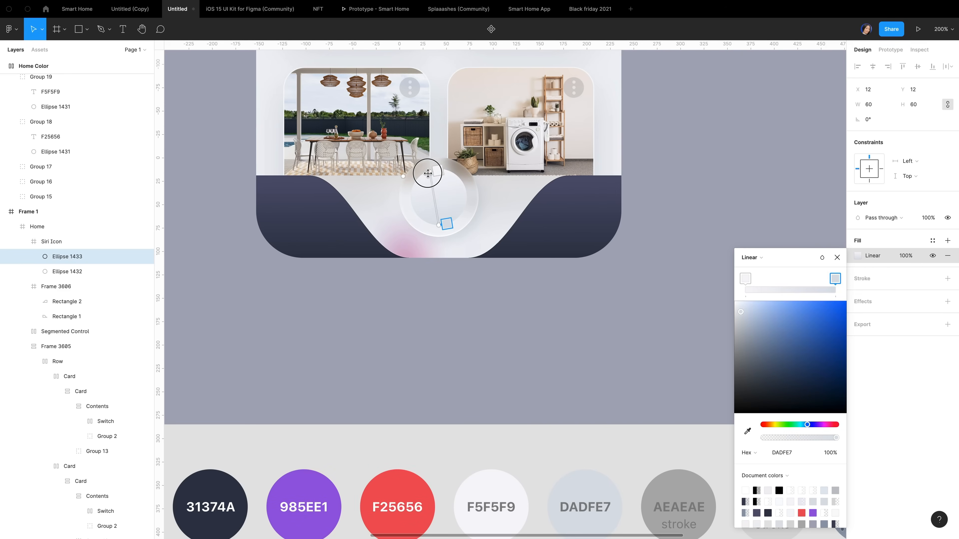
{"action": "left_click_drag", "start_coordinate": [442, 227], "coordinate": [453, 222]}
Add a diagonal linear gradient stroke to the inner circle
{"action": "left_click", "coordinate": [864, 279]}
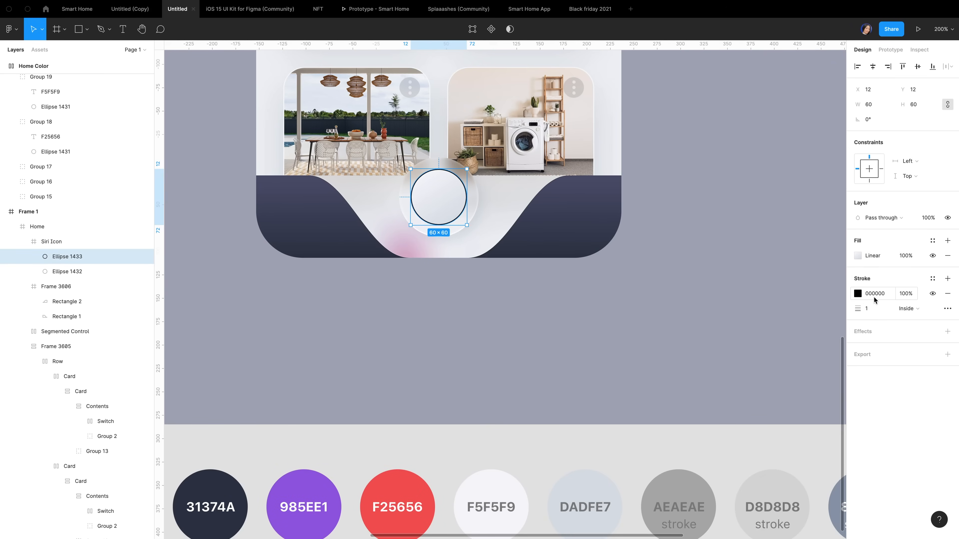
{"action": "left_click", "coordinate": [857, 296]}
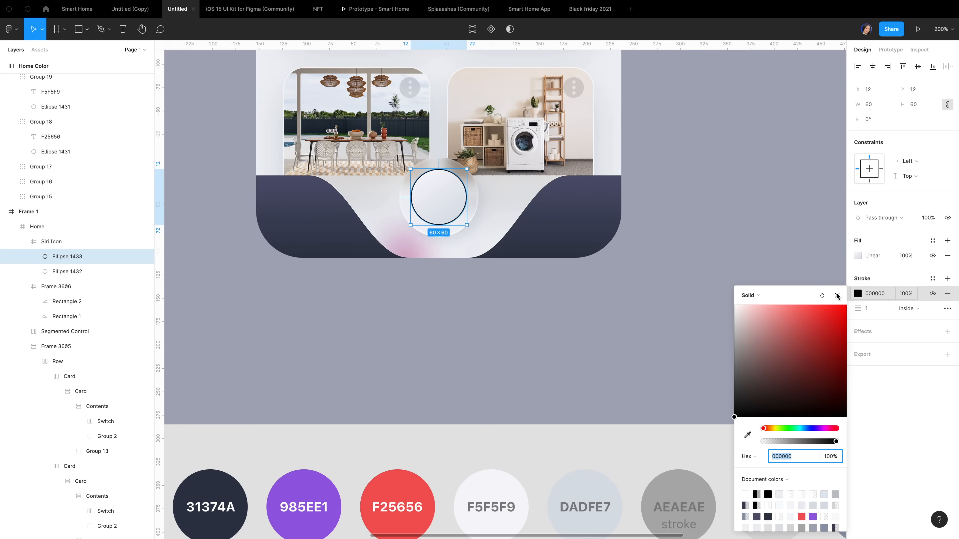
{"action": "left_click", "coordinate": [750, 295]}
{"action": "left_click", "coordinate": [752, 308]}
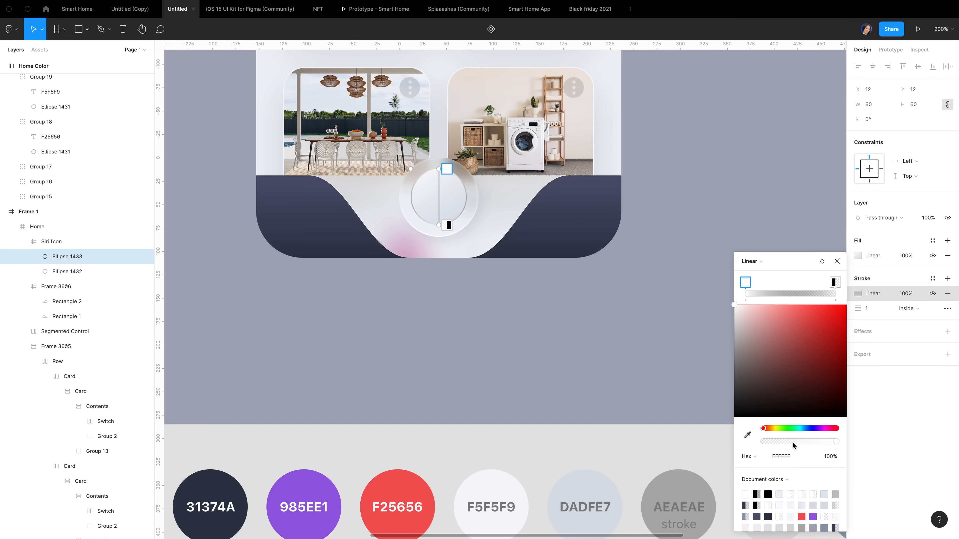
{"action": "left_click", "coordinate": [833, 284]}
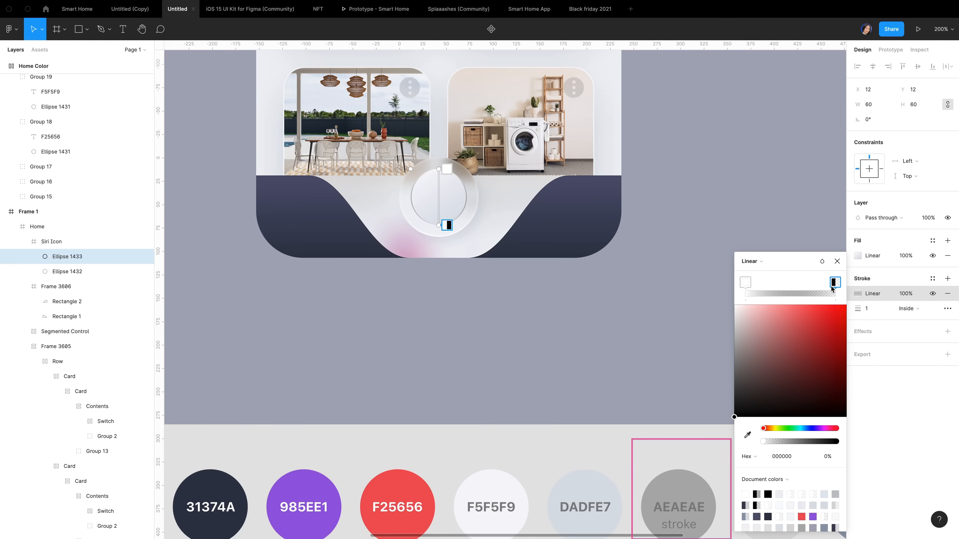
{"action": "left_click_drag", "start_coordinate": [438, 169], "coordinate": [421, 182]}
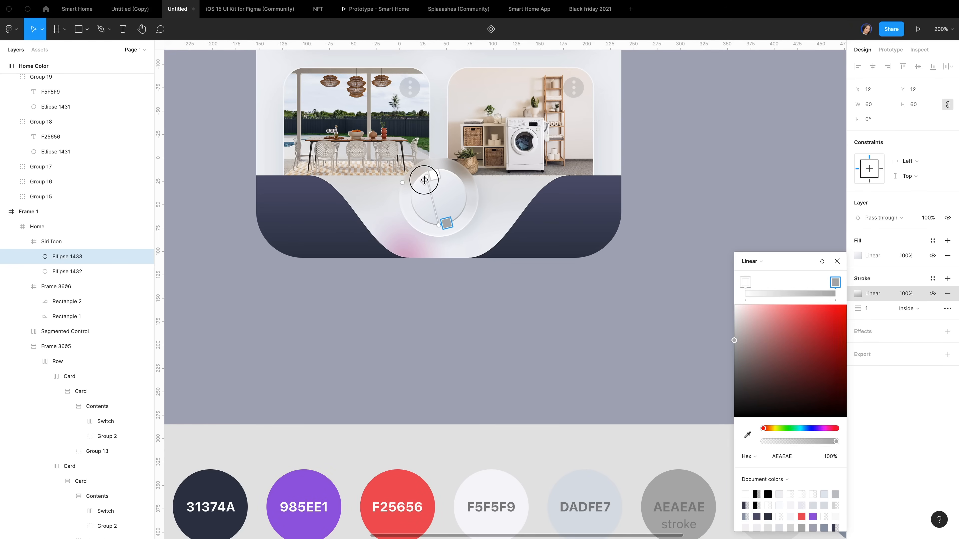
{"action": "left_click_drag", "start_coordinate": [438, 226], "coordinate": [451, 223]}
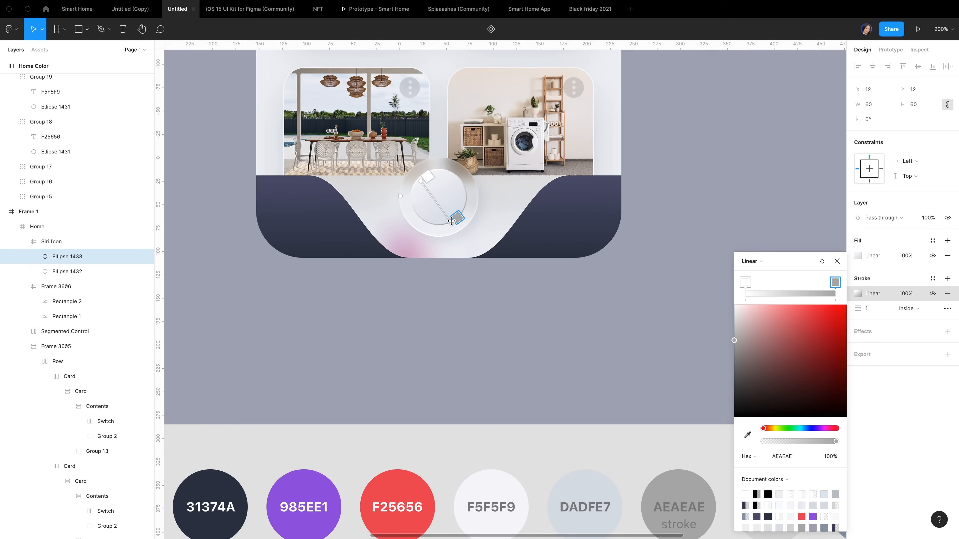
{"action": "left_click", "coordinate": [837, 261]}
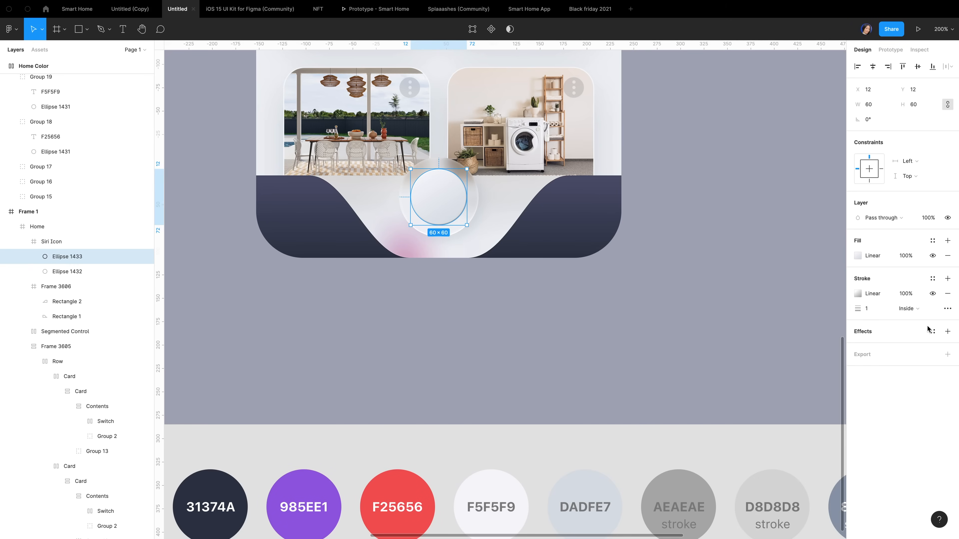
Add a white inner shadow at 50% opacity with Y offset 1 and blur 2
{"action": "left_click", "coordinate": [946, 332]}
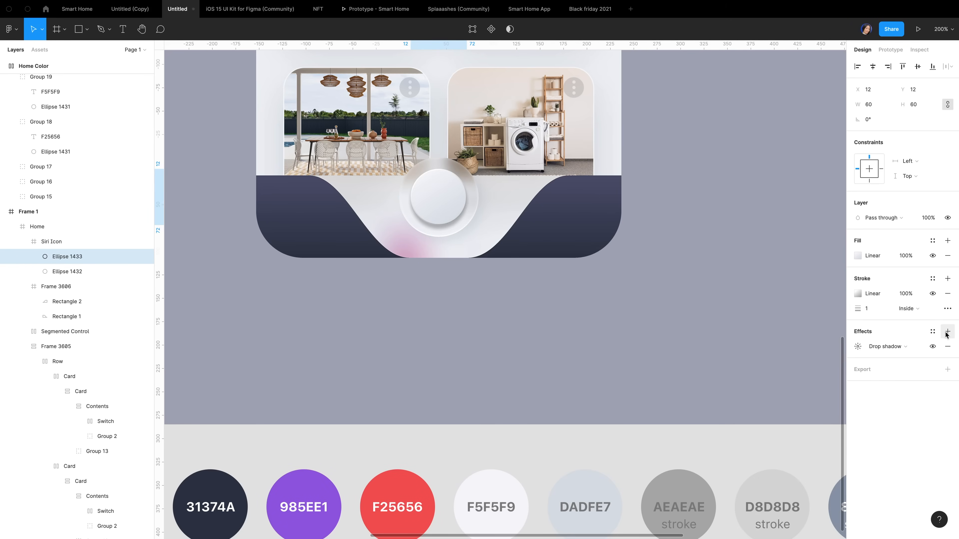
{"action": "left_click", "coordinate": [888, 346]}
{"action": "left_click", "coordinate": [897, 335]}
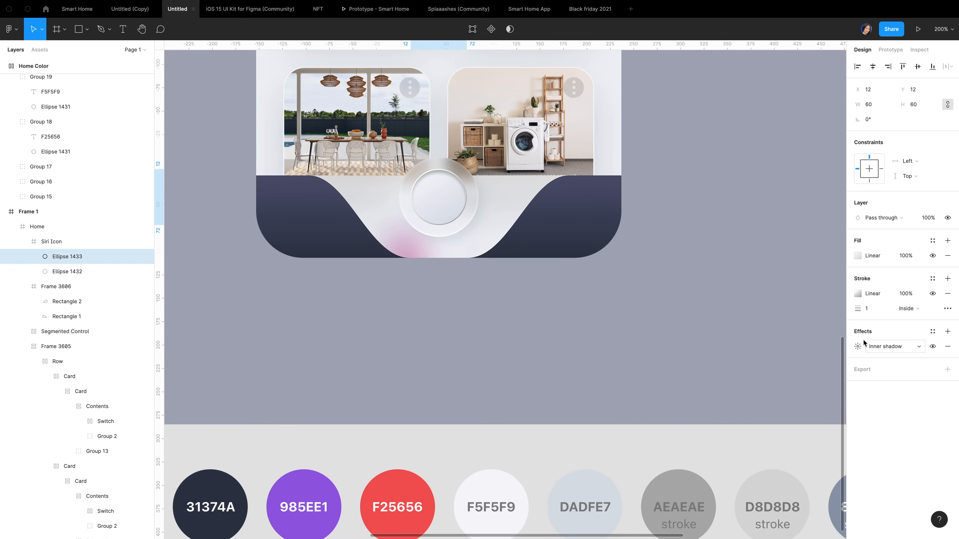
{"action": "left_click", "coordinate": [858, 346]}
{"action": "left_click", "coordinate": [757, 370]}
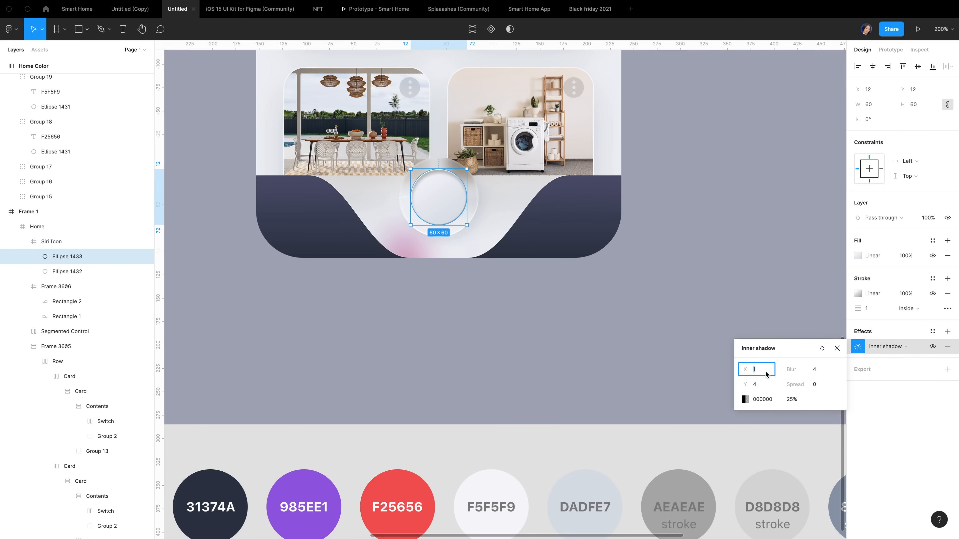
{"action": "left_click", "coordinate": [762, 385]}
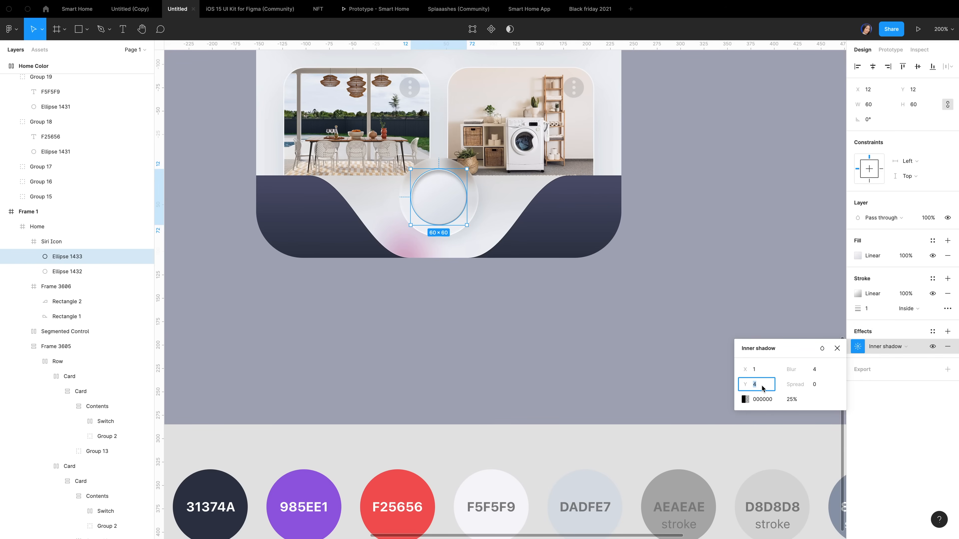
{"action": "type", "text": "1"}
{"action": "left_click", "coordinate": [816, 372]}
{"action": "type", "text": "2"}
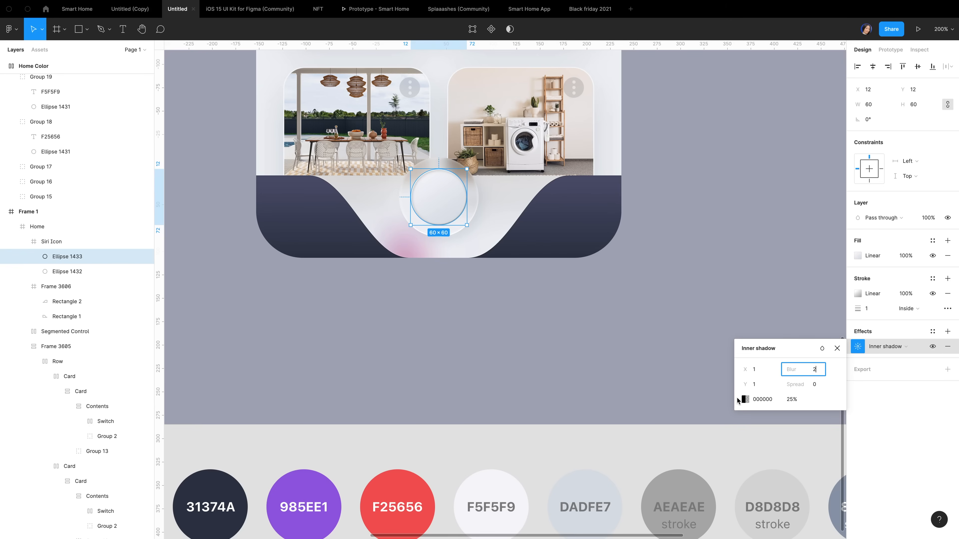
{"action": "left_click", "coordinate": [744, 399]}
{"action": "type", "text": "ffffff"}
{"action": "key", "text": "Return"}
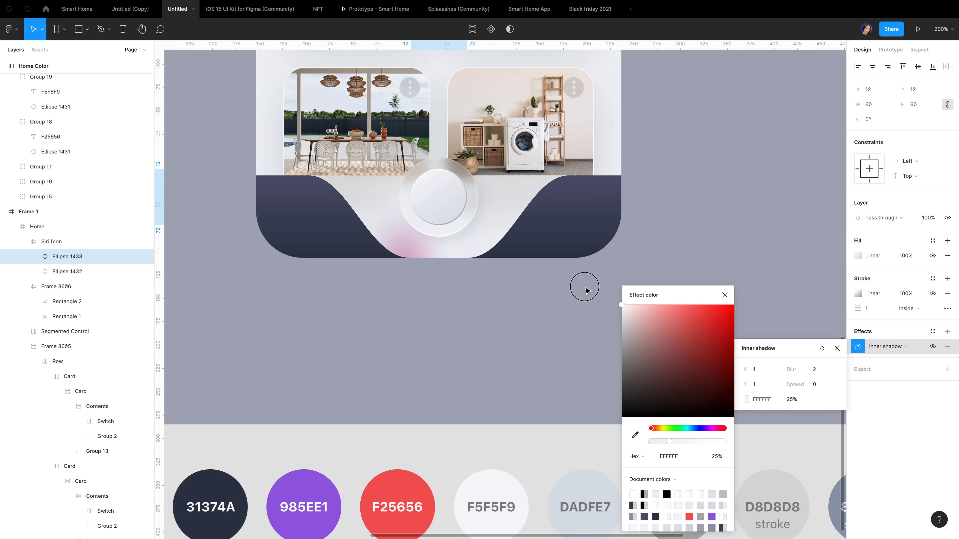
{"action": "left_click", "coordinate": [716, 457]}
{"action": "type", "text": "50"}
{"action": "key", "text": "Escape"}
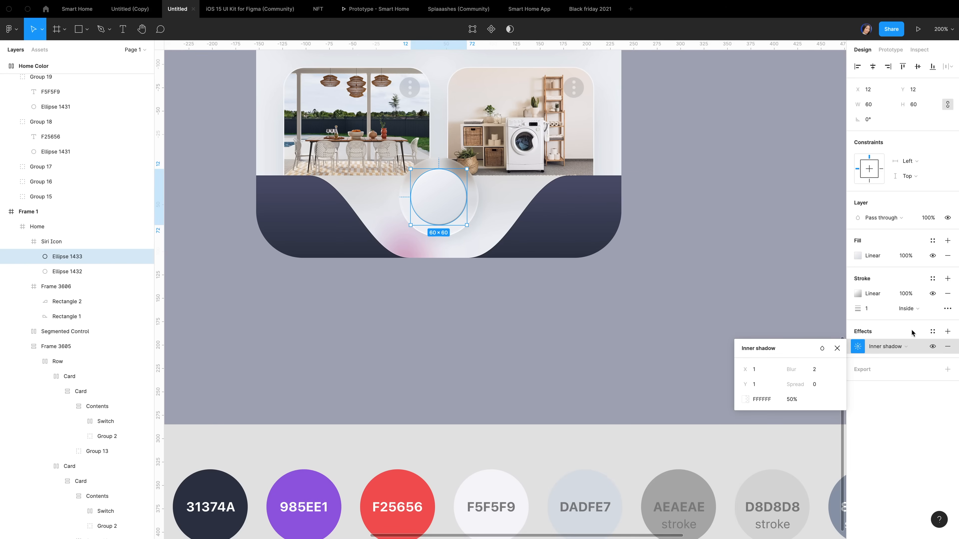
Add a drop shadow with Y offset 9, blur 18, sampled 8E9BAE colour at 20% opacity
{"action": "left_click", "coordinate": [947, 331]}
{"action": "left_click", "coordinate": [858, 347]}
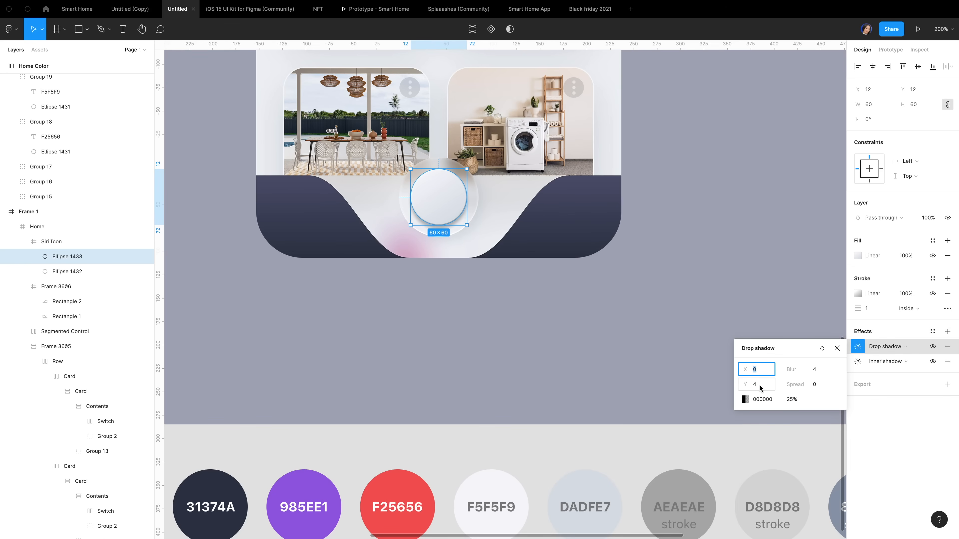
{"action": "left_click", "coordinate": [760, 388]}
{"action": "type", "text": "9"}
{"action": "left_click", "coordinate": [818, 373]}
{"action": "type", "text": "18"}
{"action": "key", "text": "Return"}
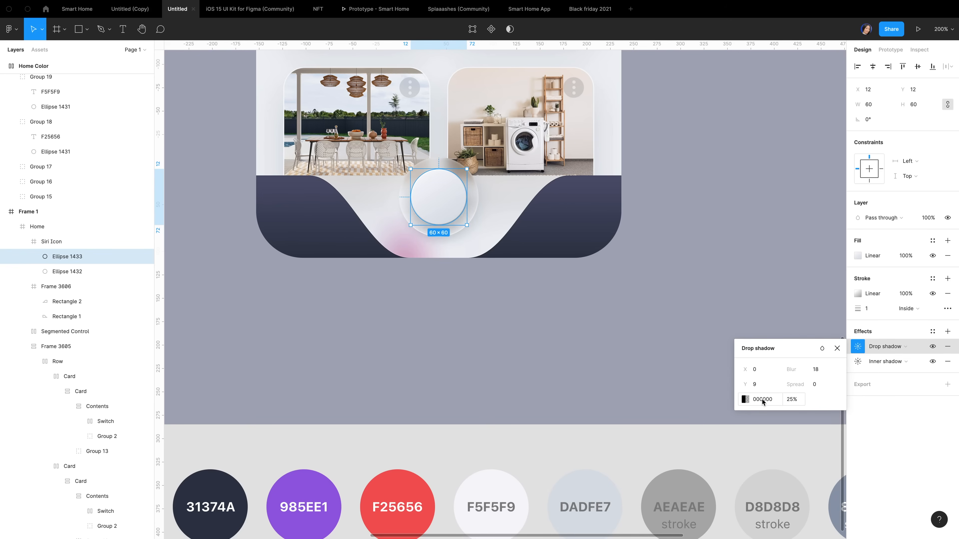
{"action": "left_click", "coordinate": [762, 400]}
{"action": "scroll", "coordinate": [770, 453], "scroll_direction": "right", "scroll_amount": 5}
{"action": "scroll", "coordinate": [770, 453], "scroll_direction": "down", "scroll_amount": 2}
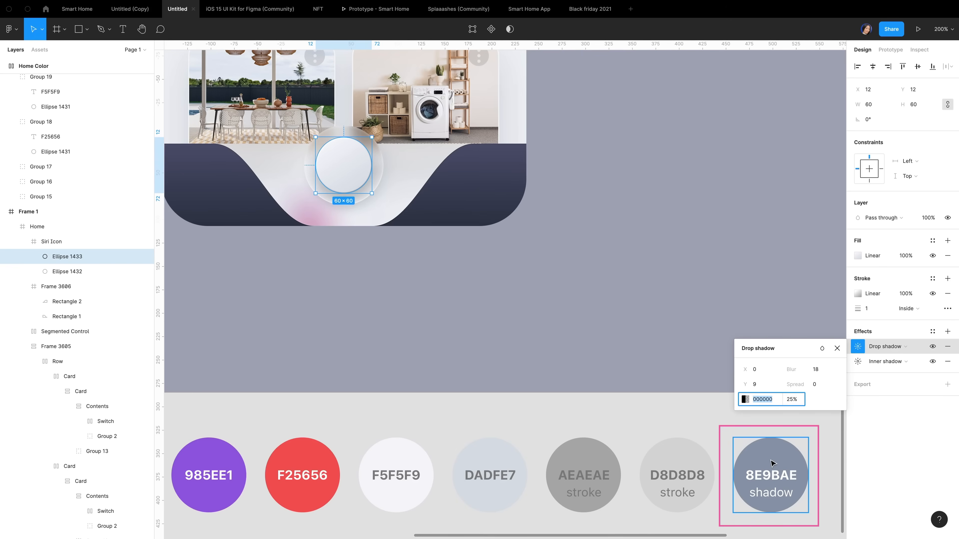
{"action": "key", "text": "i"}
{"action": "left_click", "coordinate": [771, 463]}
{"action": "left_click", "coordinate": [794, 399]}
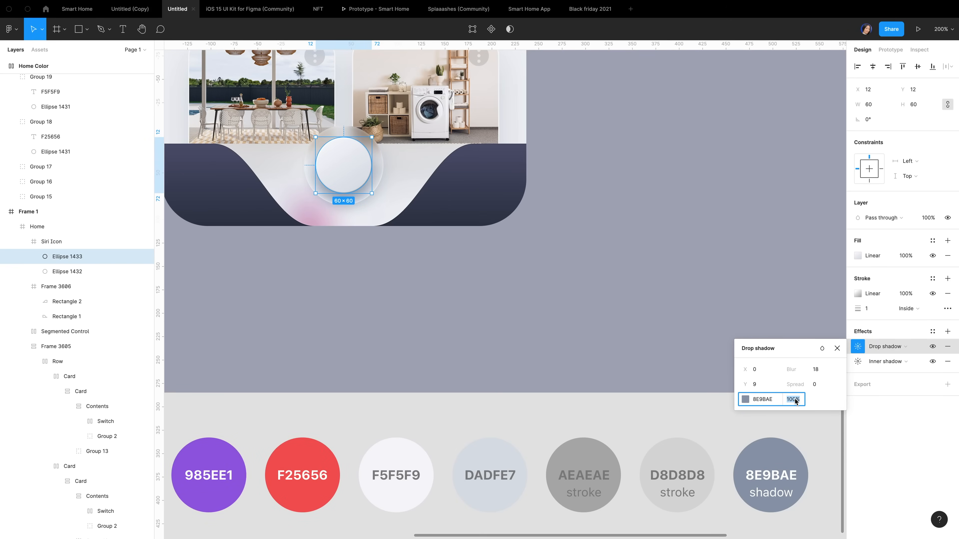
{"action": "type", "text": "20"}
{"action": "key", "text": "Return"}
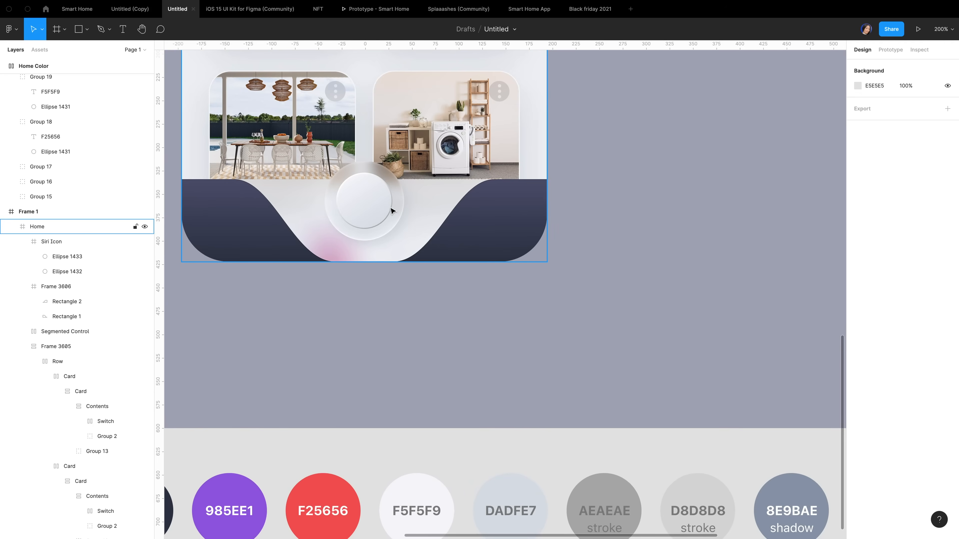
Rename the two mic circles to Ellipse 1 and Ellipse 2
{"action": "left_click", "coordinate": [81, 272]}
{"action": "double_click", "coordinate": [82, 272]}
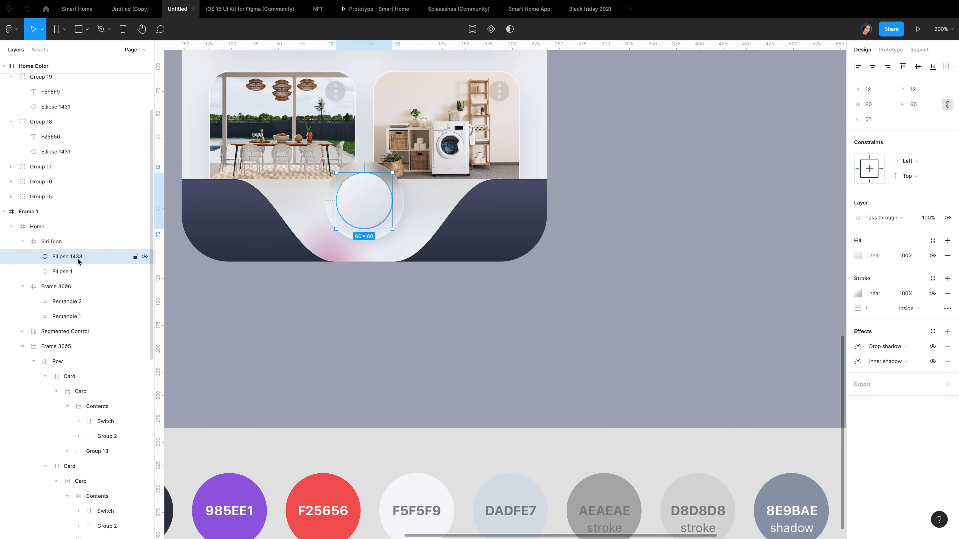
{"action": "double_click", "coordinate": [78, 258]}
{"action": "left_click", "coordinate": [81, 257]}
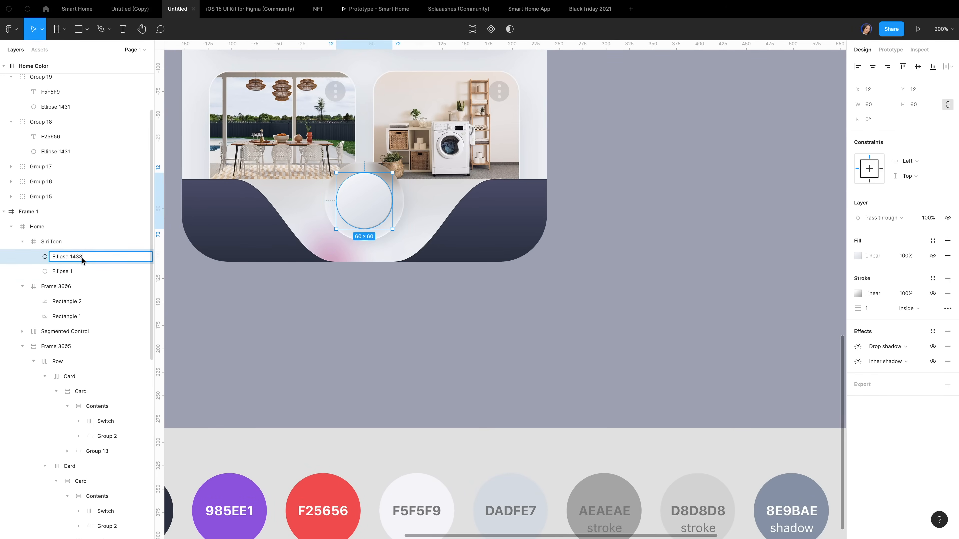
{"action": "key", "text": "BackSpace"}
{"action": "key", "text": "BackSpace"}
{"action": "key", "text": "BackSpace"}
{"action": "key", "text": "BackSpace"}
{"action": "type", "text": "2"}
{"action": "key", "text": "Return"}
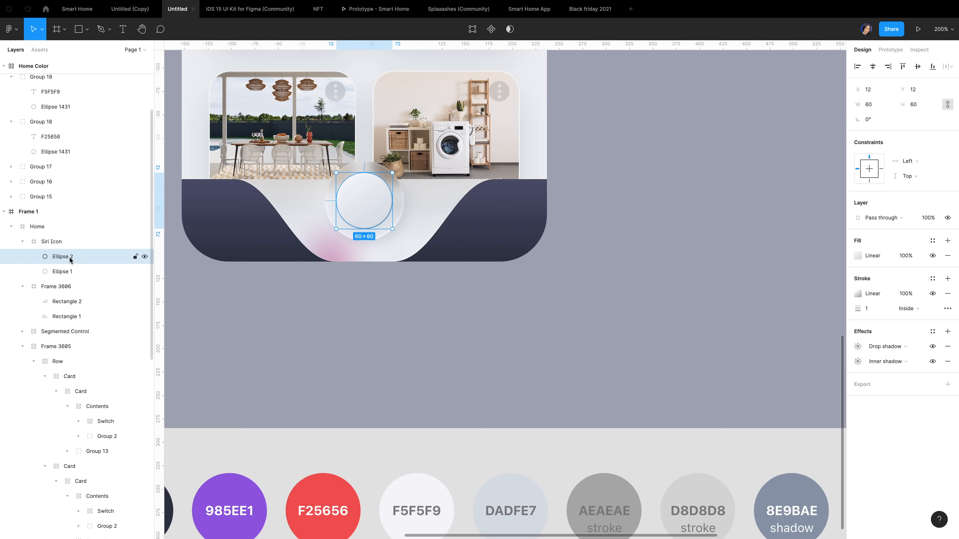
Duplicate Ellipse 2 and name the copy Ellipse 3 Blur
{"action": "key", "text": "ctrl+d"}
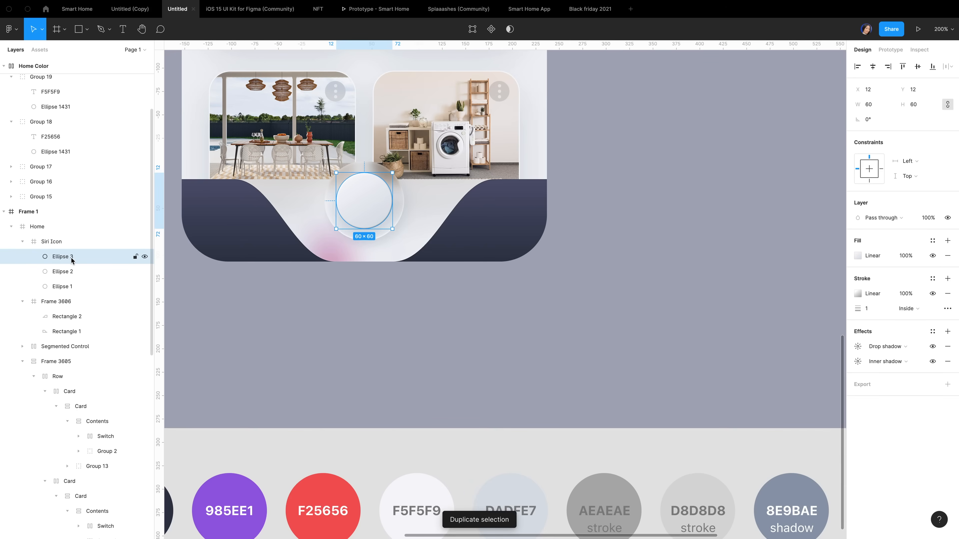
{"action": "double_click", "coordinate": [72, 258]}
{"action": "left_click", "coordinate": [73, 257]}
{"action": "type", "text": "Blur"}
{"action": "key", "text": "Return"}
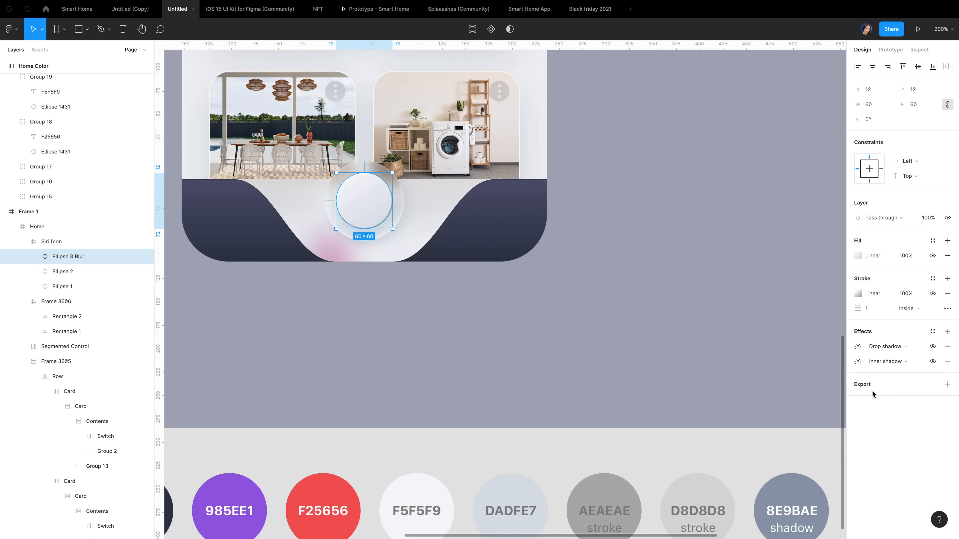
On the copy, delete the drop shadow, turn the inner shadow into a 5 layer blur, and remove the stroke
{"action": "left_click", "coordinate": [947, 347]}
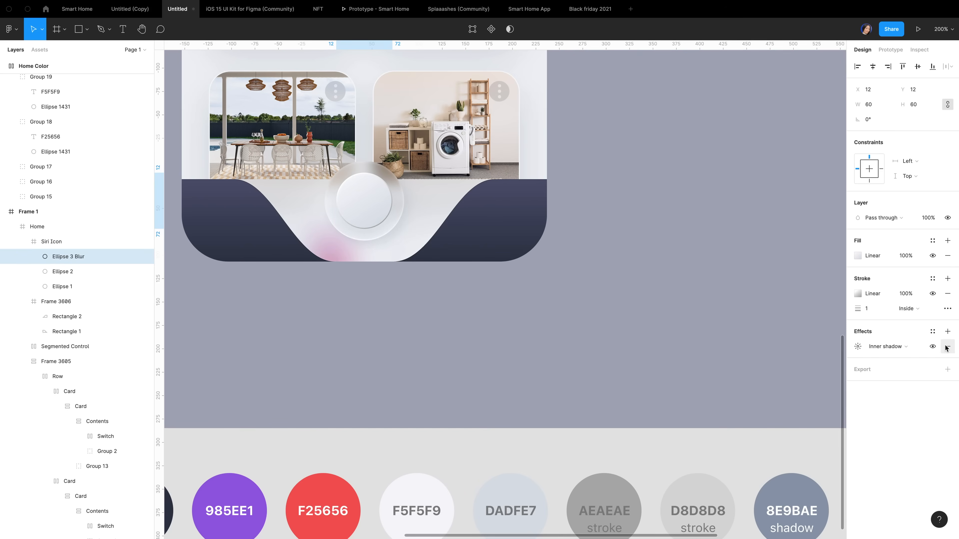
{"action": "left_click", "coordinate": [899, 346]}
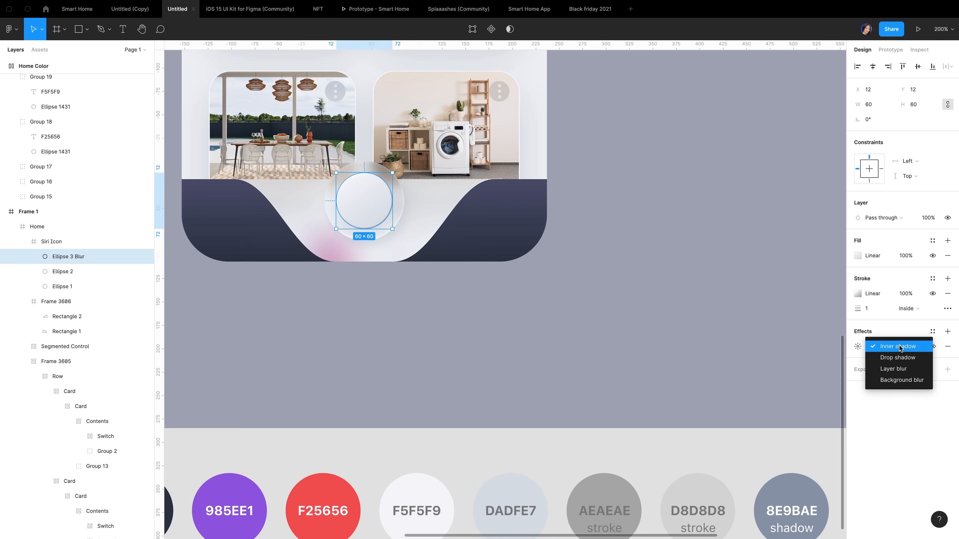
{"action": "left_click", "coordinate": [893, 369]}
{"action": "left_click", "coordinate": [857, 346]}
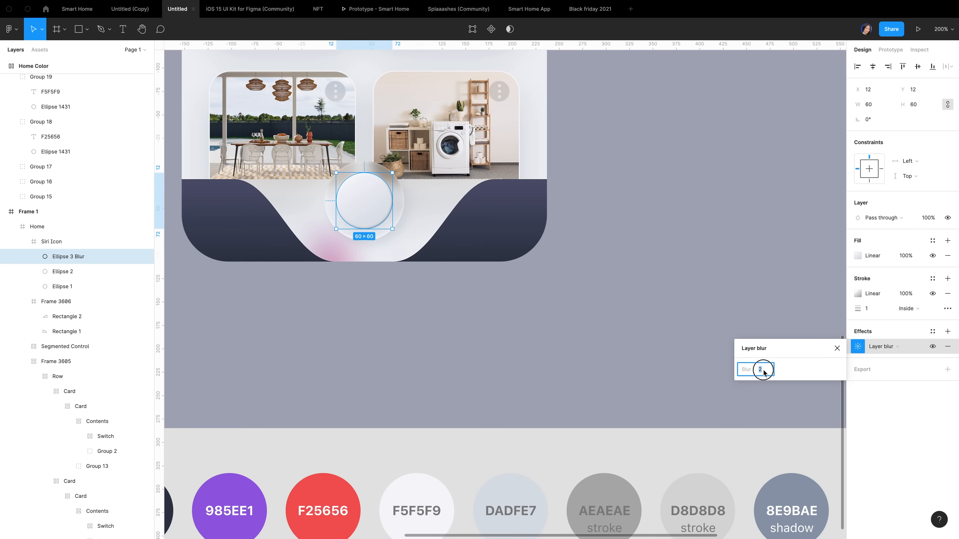
{"action": "type", "text": "5"}
{"action": "left_click", "coordinate": [837, 348]}
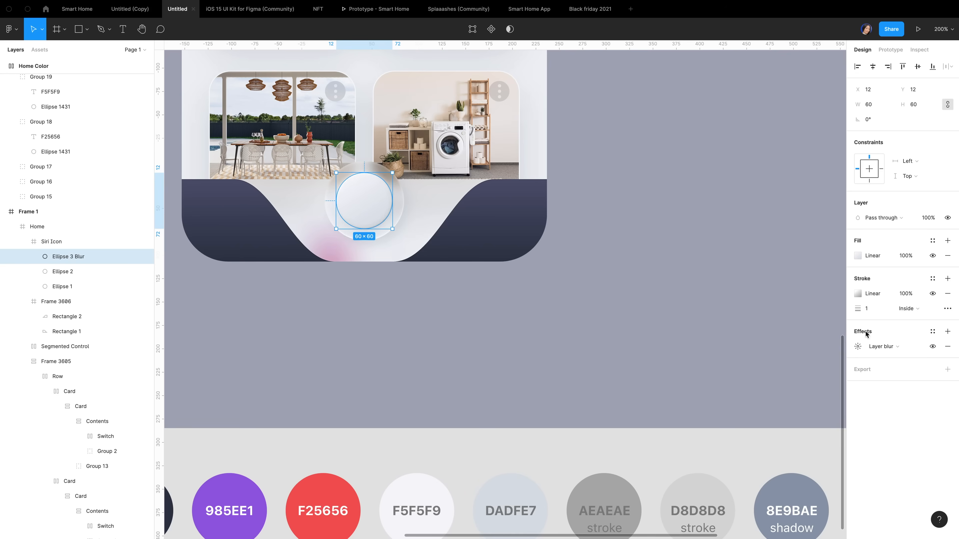
{"action": "left_click", "coordinate": [947, 293]}
Make the copy's gradient fade from transparent white to EFF1F5
{"action": "left_click", "coordinate": [857, 256]}
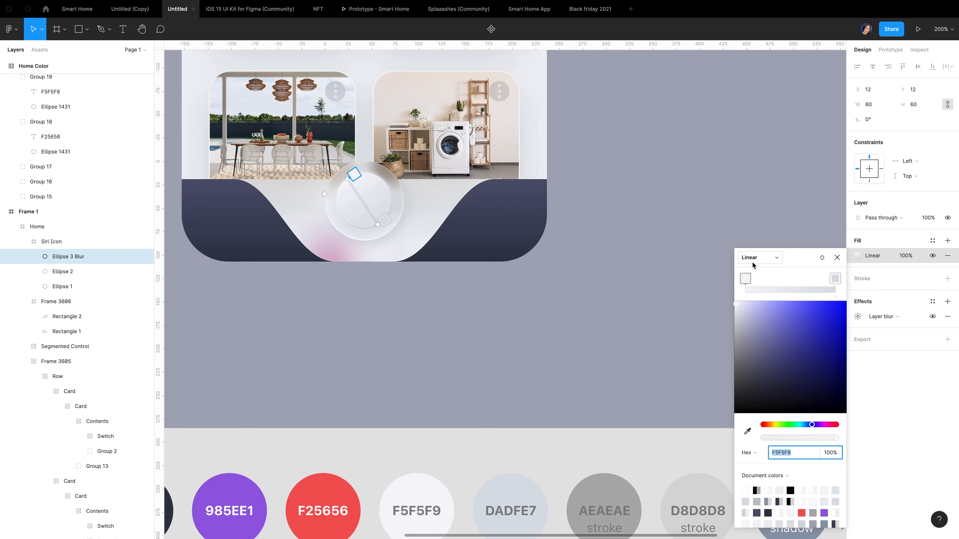
{"action": "left_click", "coordinate": [748, 282]}
{"action": "left_click_drag", "start_coordinate": [755, 336], "coordinate": [721, 293]}
{"action": "left_click_drag", "start_coordinate": [770, 440], "coordinate": [717, 432]}
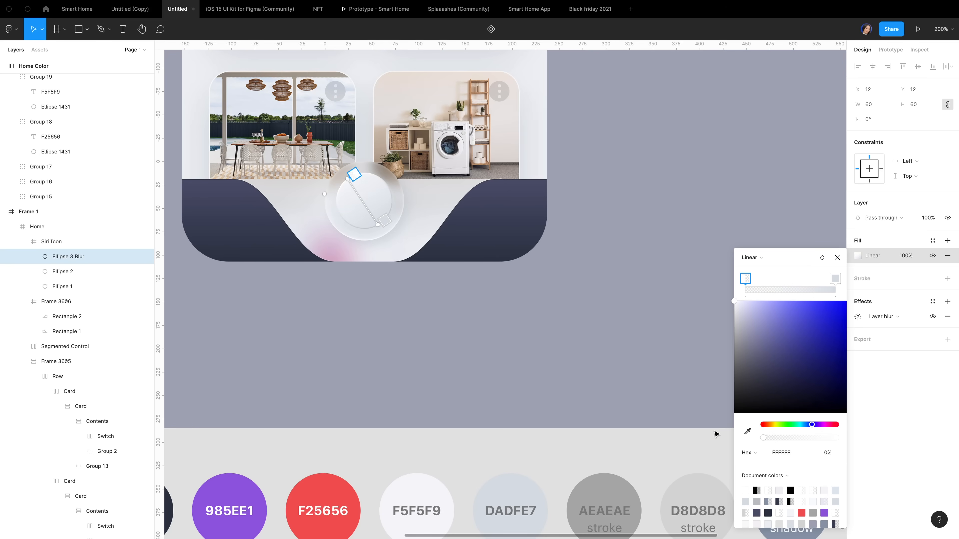
{"action": "left_click", "coordinate": [835, 279]}
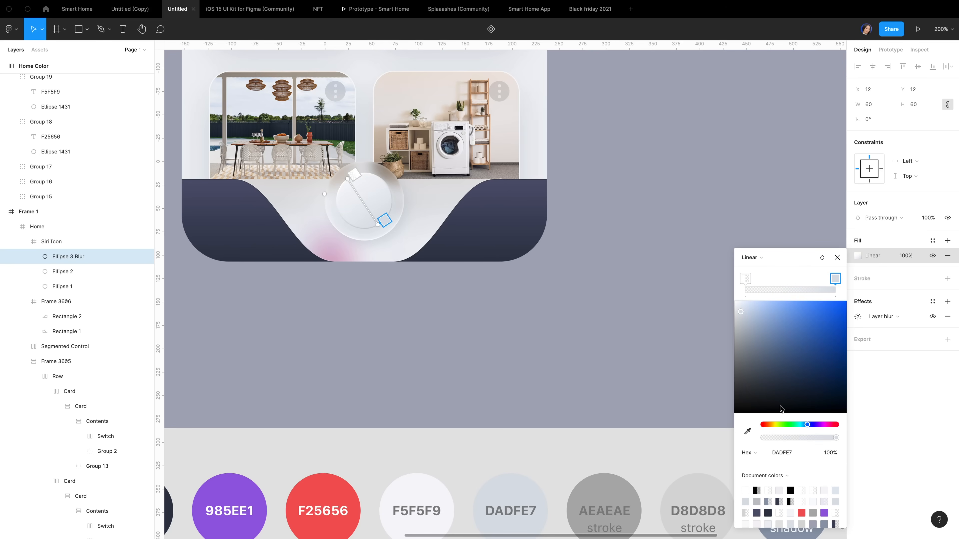
{"action": "left_click", "coordinate": [780, 453]}
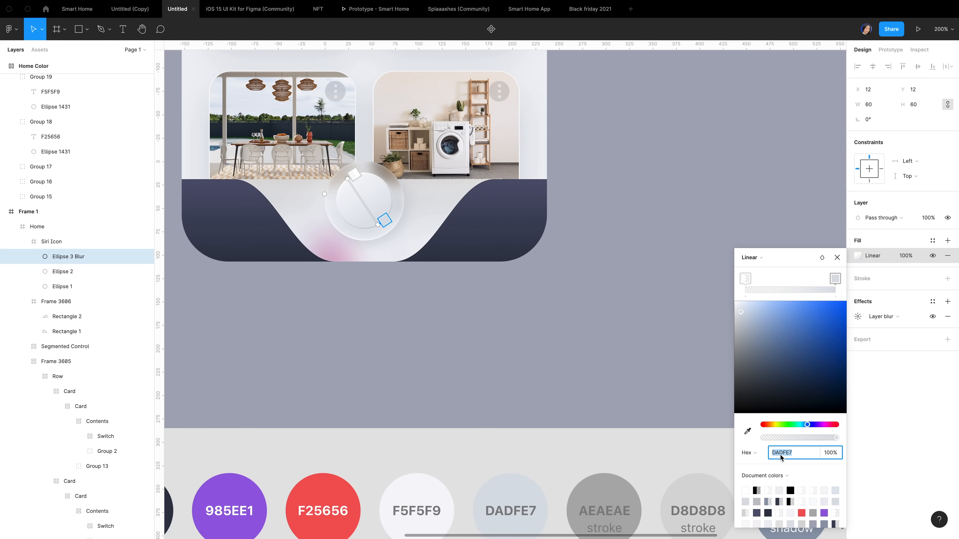
{"action": "type", "text": "eff1f5"}
{"action": "key", "text": "Escape"}
{"action": "scroll", "coordinate": [451, 321], "scroll_direction": "up", "scroll_amount": 5}
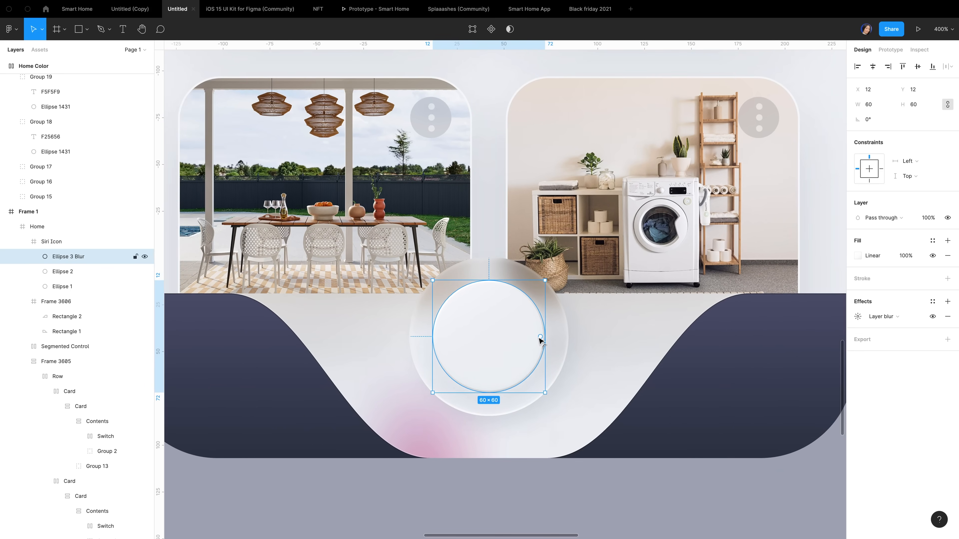
Make the Ellipse 3 Blur circle a full ring with 0° start angle and 85% inner ratio
{"action": "left_click", "coordinate": [542, 337]}
{"action": "left_click_drag", "start_coordinate": [542, 337], "coordinate": [533, 307]}
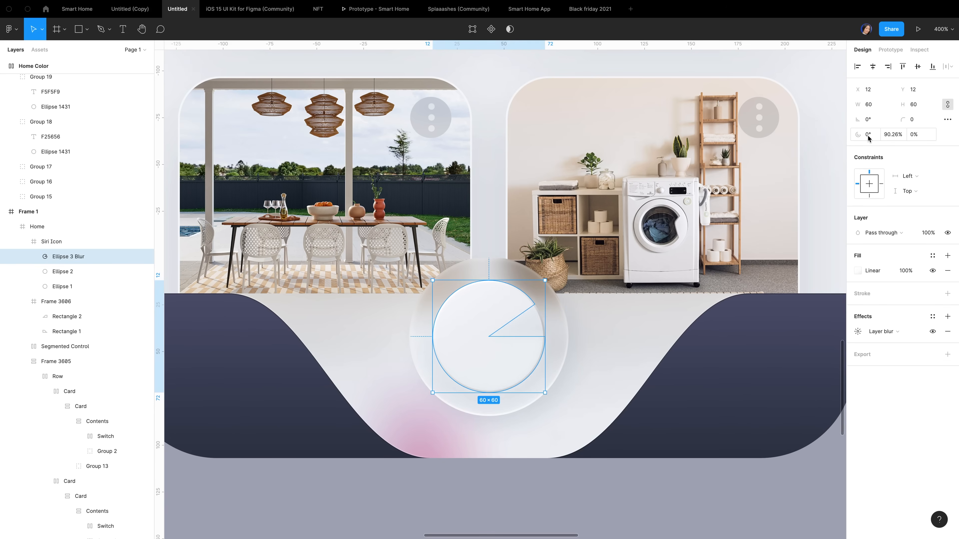
{"action": "mouse_move", "coordinate": [490, 337]}
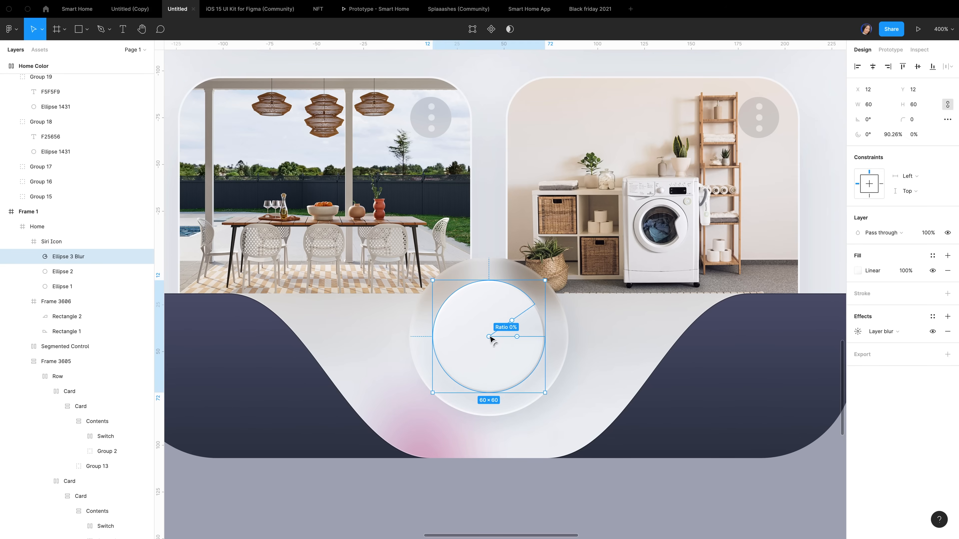
{"action": "left_click_drag", "start_coordinate": [489, 337], "coordinate": [454, 357]}
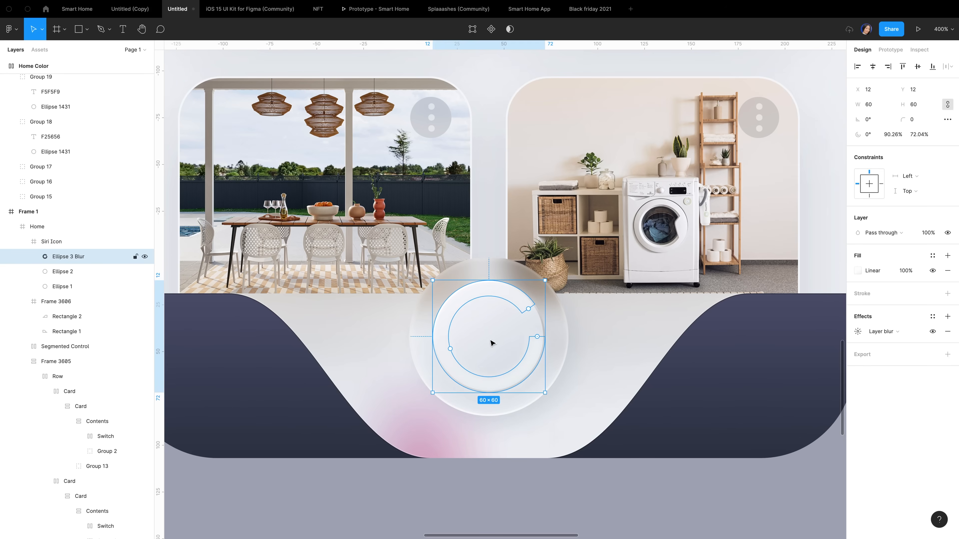
{"action": "left_click_drag", "start_coordinate": [535, 337], "coordinate": [544, 329]}
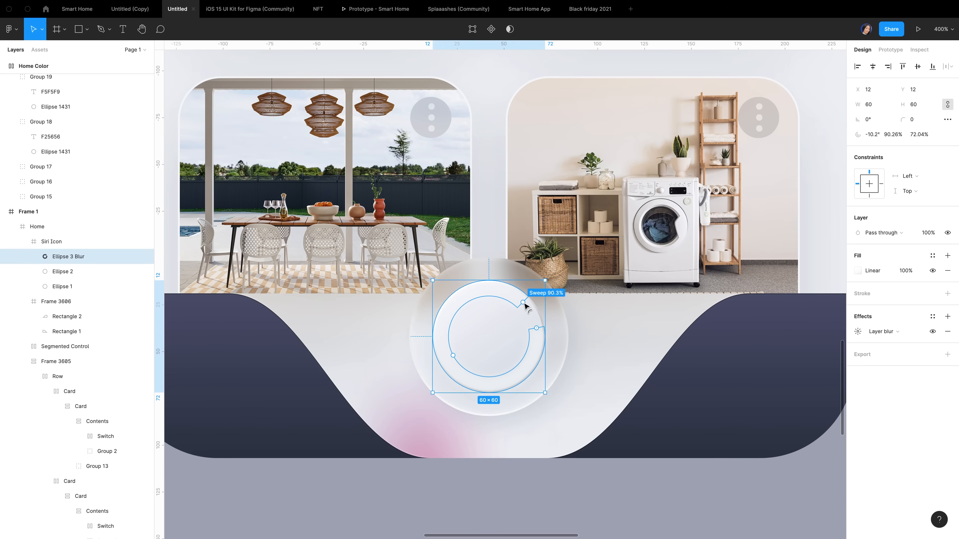
{"action": "left_click_drag", "start_coordinate": [522, 302], "coordinate": [535, 326]}
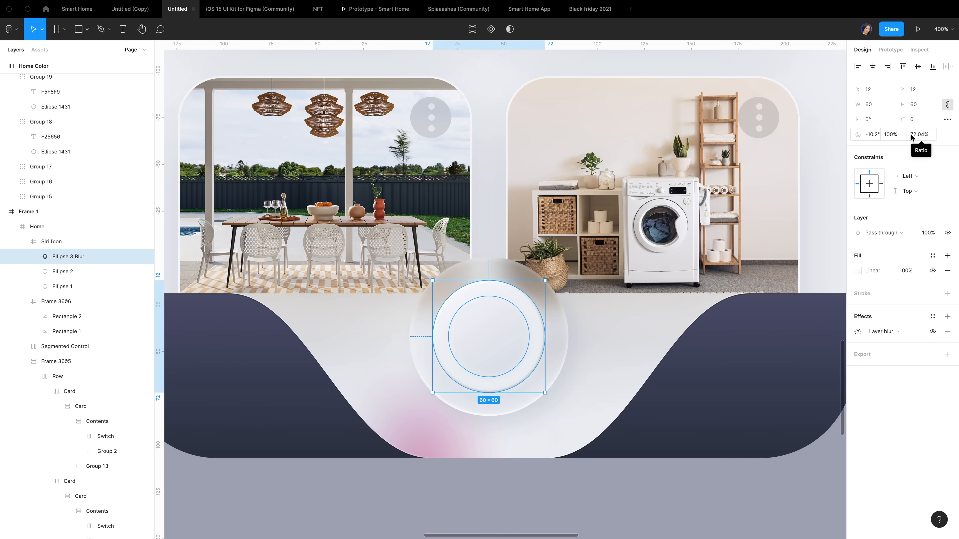
{"action": "left_click", "coordinate": [875, 135]}
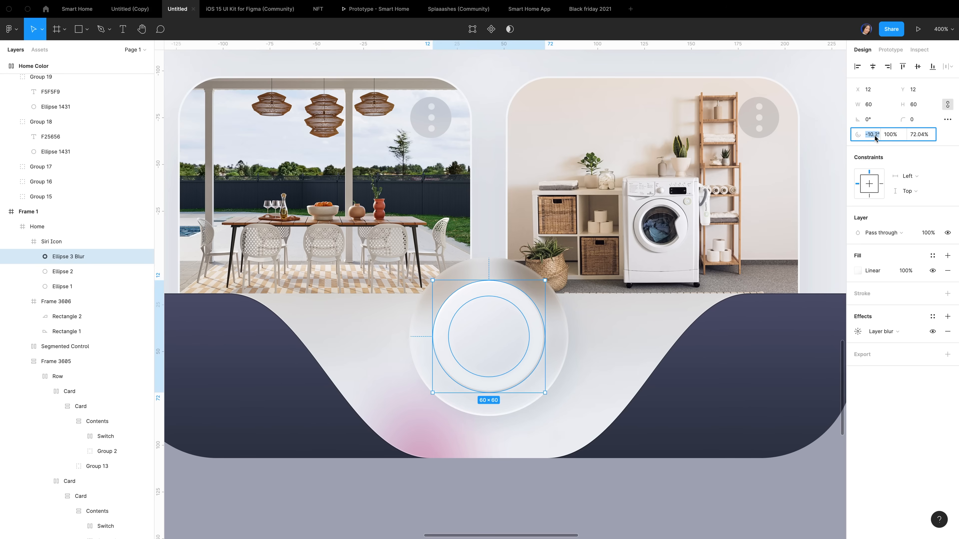
{"action": "type", "text": "0"}
{"action": "left_click", "coordinate": [893, 136]}
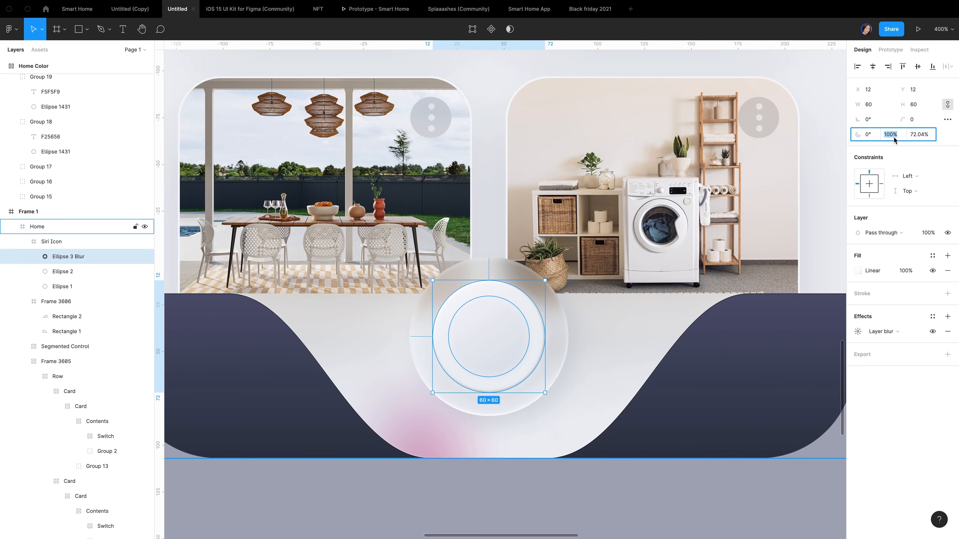
{"action": "left_click", "coordinate": [922, 136]}
{"action": "type", "text": "85"}
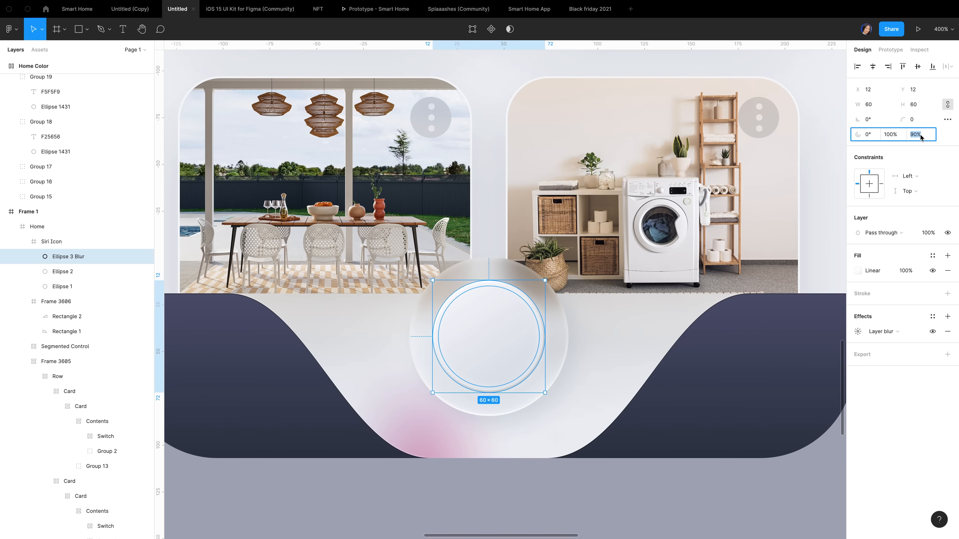
{"action": "left_click", "coordinate": [882, 385]}
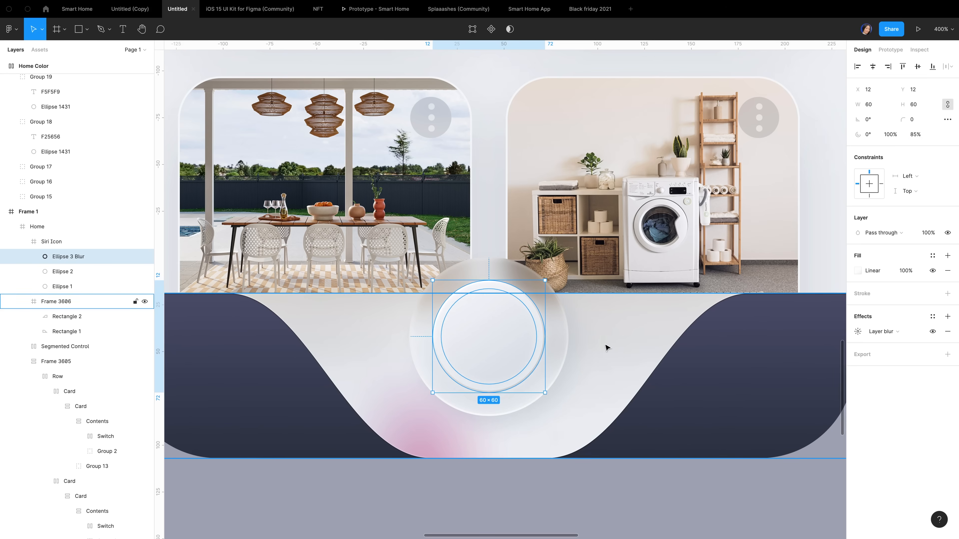
Set the Ellipse 2 stroke weight to 0.2
{"action": "left_click", "coordinate": [615, 347]}
{"action": "key", "text": "super+equal"}
{"action": "left_click", "coordinate": [583, 323], "text": "super"}
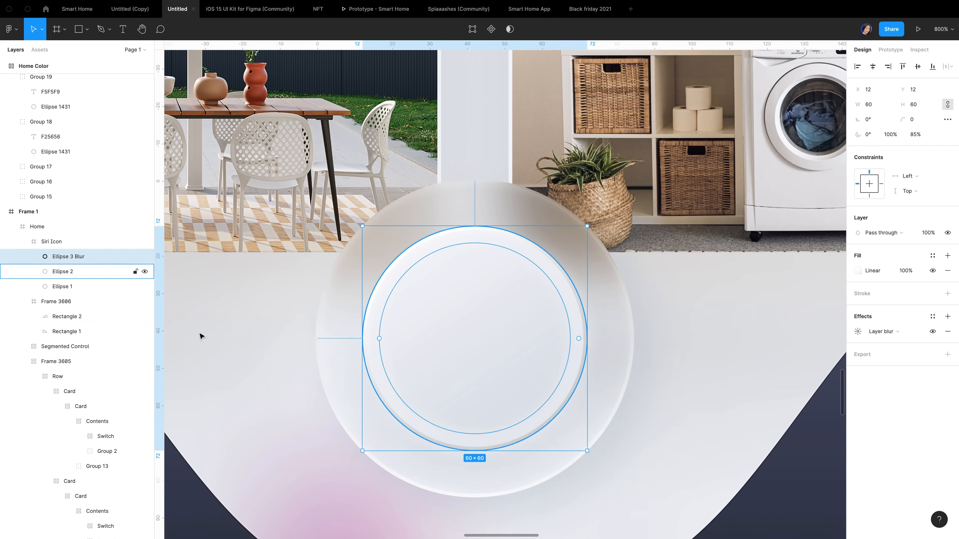
{"action": "left_click", "coordinate": [70, 272]}
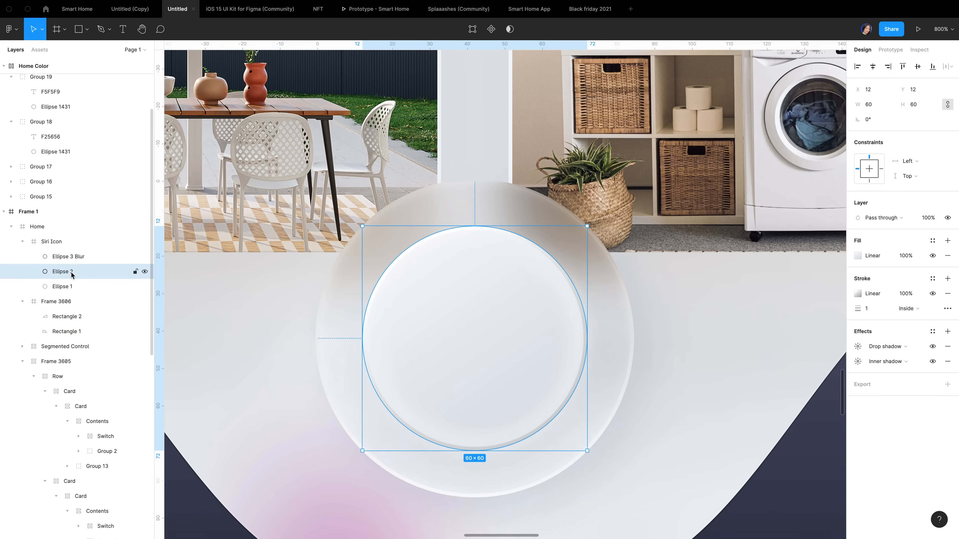
{"action": "left_click", "coordinate": [859, 309]}
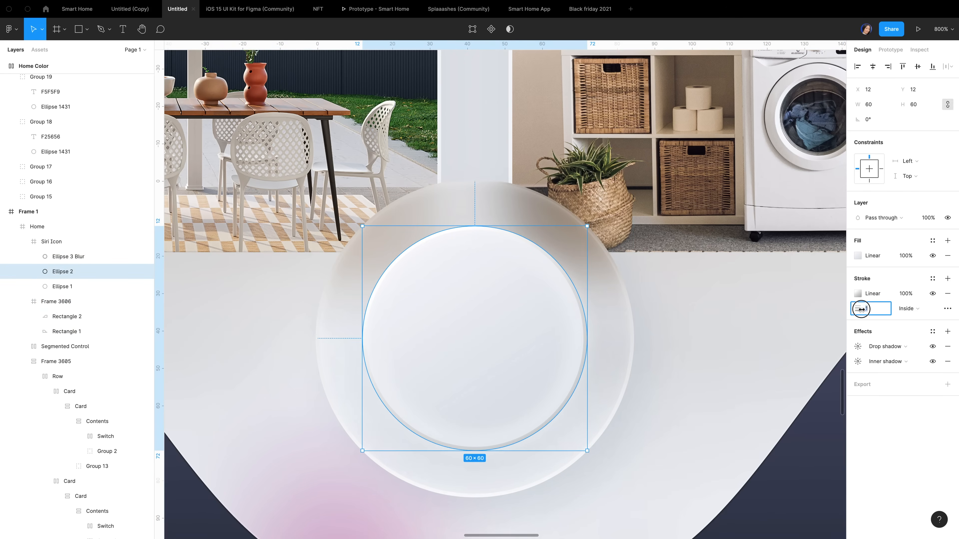
{"action": "type", "text": ".2"}
{"action": "left_click", "coordinate": [69, 257]}
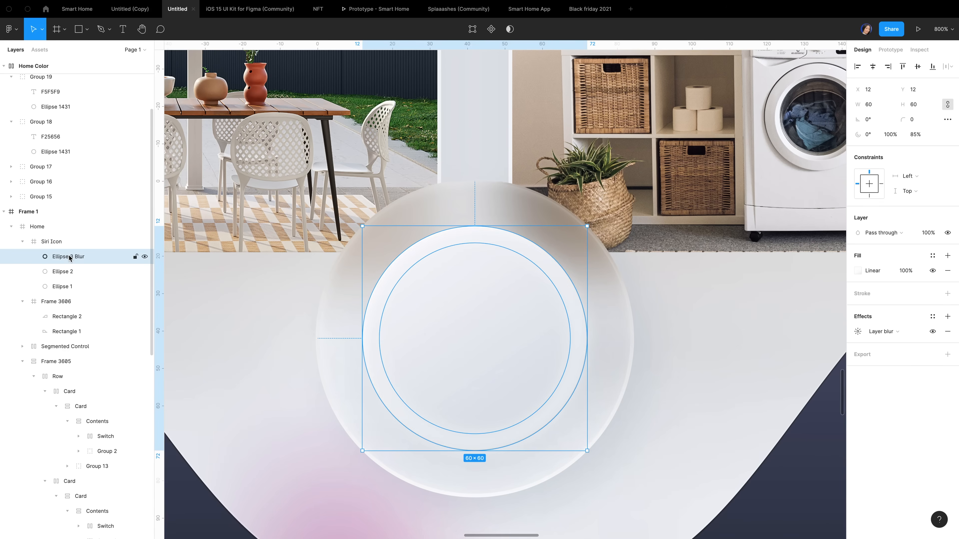
Draw a 50-wide circle centred horizontally and vertically in the Siri button
{"action": "key", "text": "o"}
{"action": "mouse_move", "coordinate": [425, 286]}
{"action": "left_mouse_down"}
{"action": "mouse_move", "coordinate": [535, 378]}
{"action": "mouse_move", "coordinate": [572, 385]}
{"action": "left_mouse_up"}
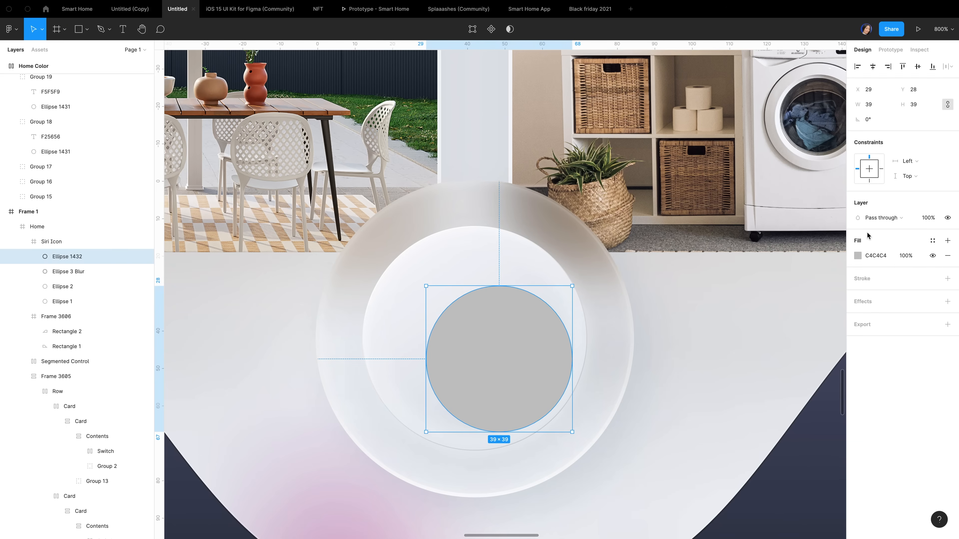
{"action": "left_click", "coordinate": [876, 109]}
{"action": "type", "text": "50"}
{"action": "key", "text": "Return"}
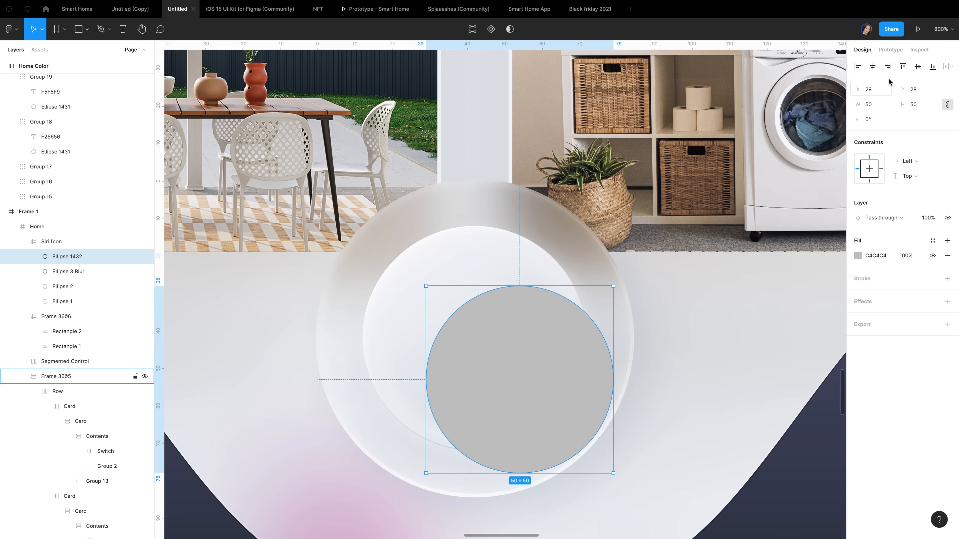
{"action": "left_click", "coordinate": [872, 66]}
{"action": "left_click", "coordinate": [917, 68]}
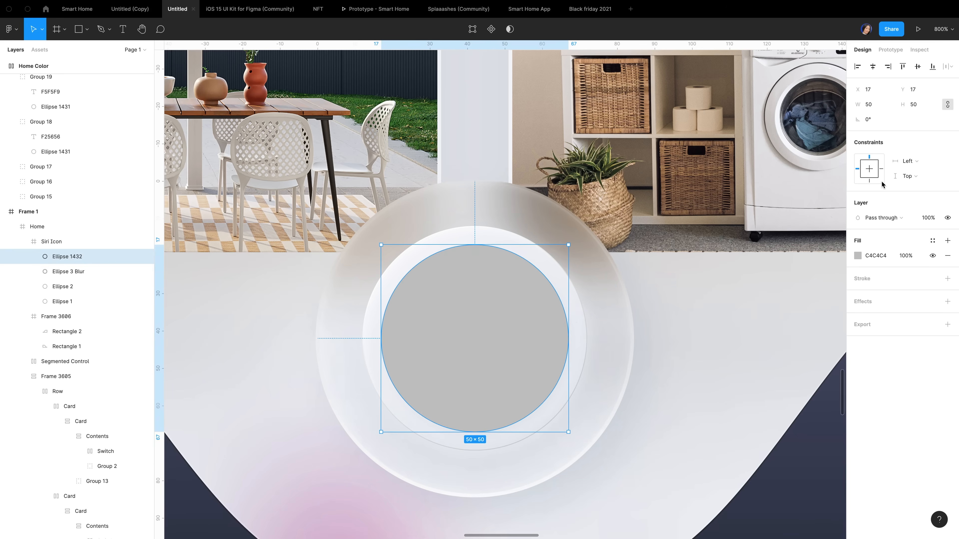
Fill the circle with a diagonal linear gradient from sampled DADFE7 to F5F5F9
{"action": "left_click", "coordinate": [858, 257]}
{"action": "left_click", "coordinate": [766, 258]}
{"action": "left_click", "coordinate": [766, 269]}
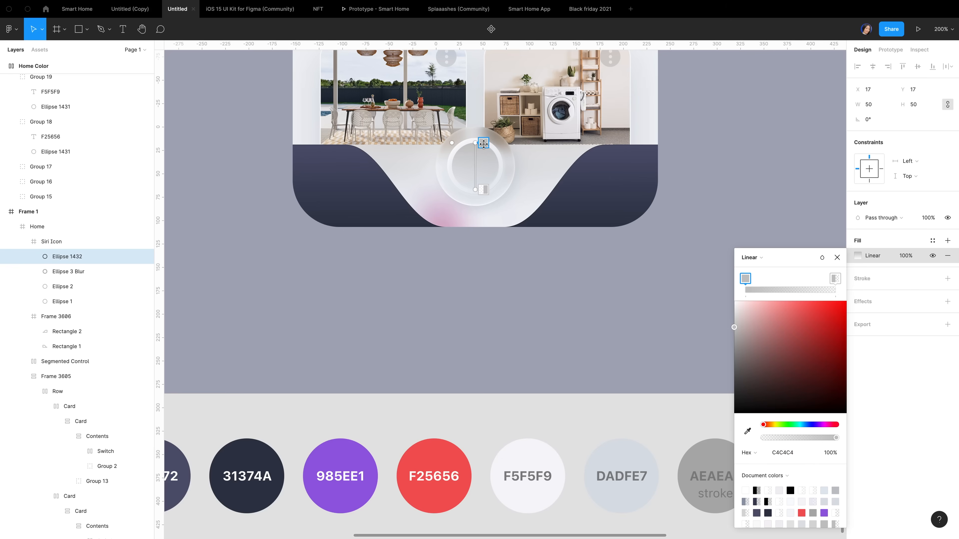
{"action": "left_click", "coordinate": [482, 144]}
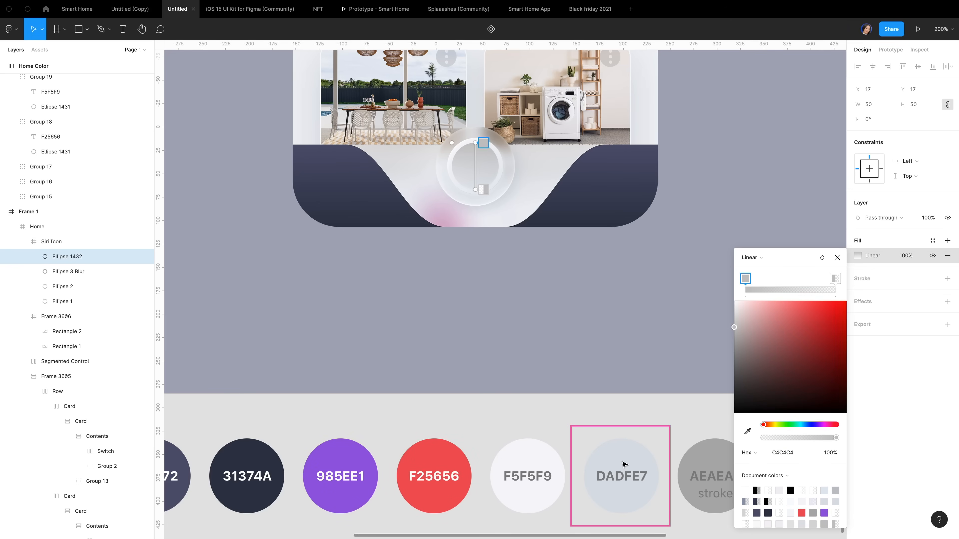
{"action": "key", "text": "i"}
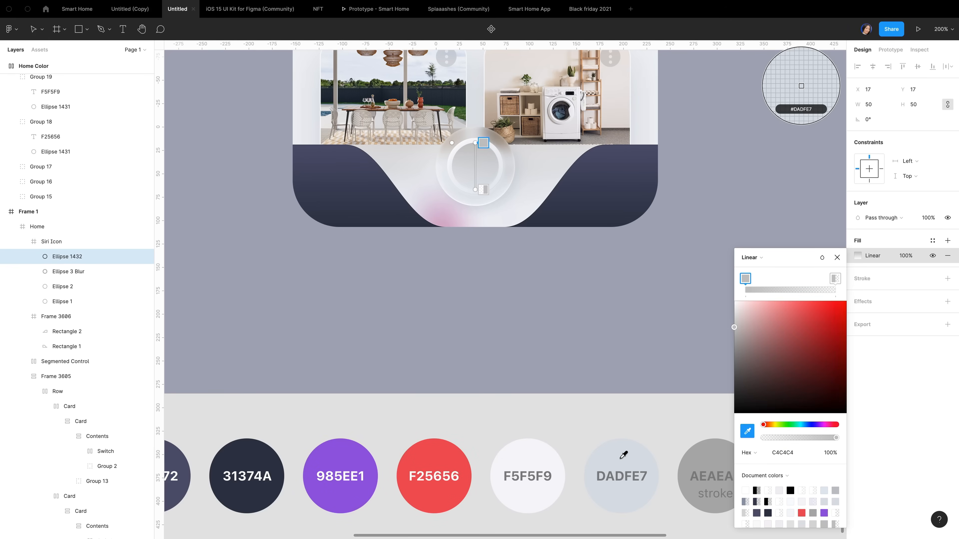
{"action": "left_click", "coordinate": [623, 461]}
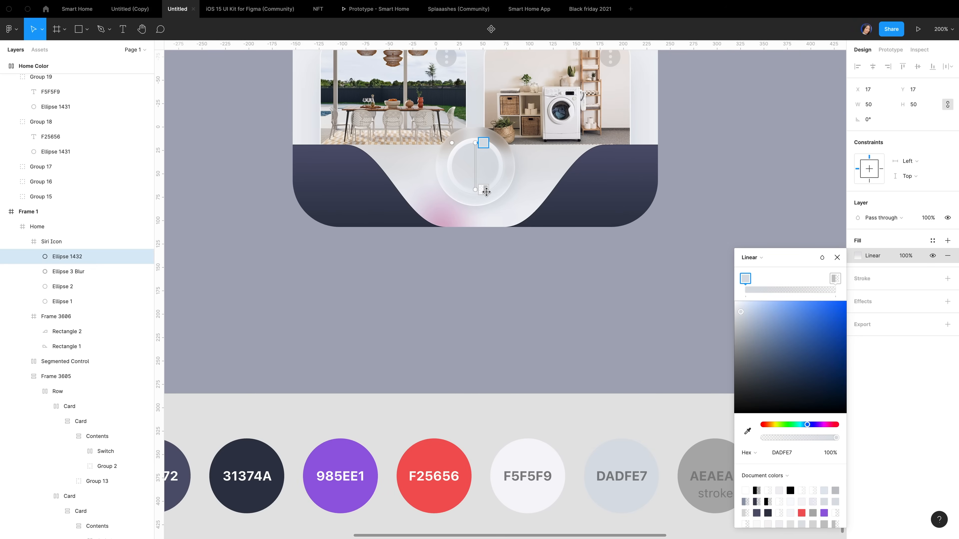
{"action": "left_click", "coordinate": [484, 190]}
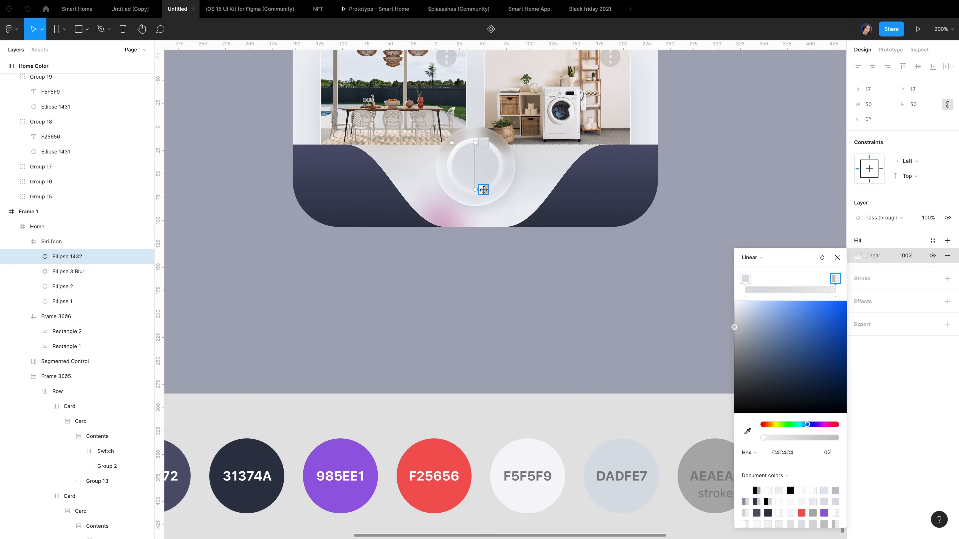
{"action": "key", "text": "i"}
{"action": "left_click", "coordinate": [531, 458]}
{"action": "left_click", "coordinate": [474, 144]}
{"action": "left_click_drag", "start_coordinate": [474, 144], "coordinate": [459, 152]}
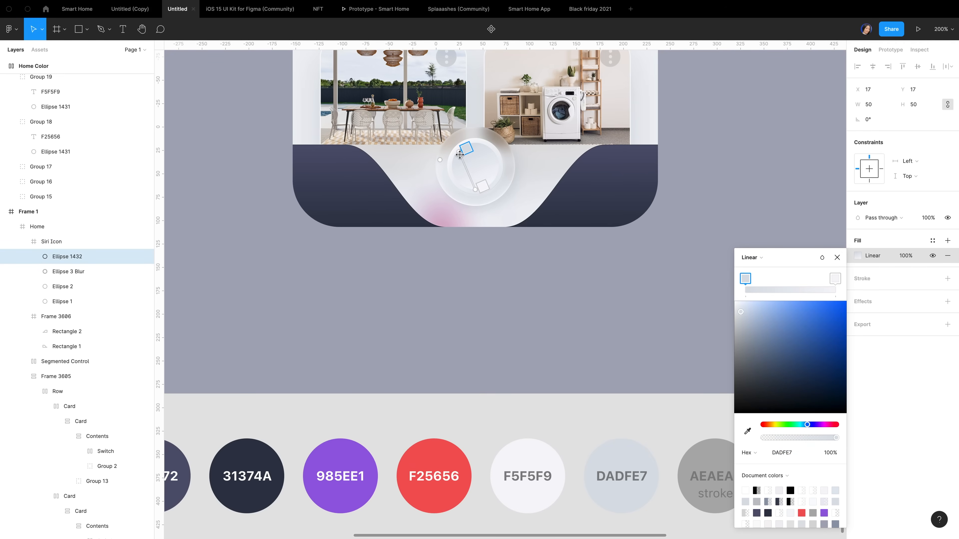
{"action": "left_click_drag", "start_coordinate": [475, 189], "coordinate": [489, 186]}
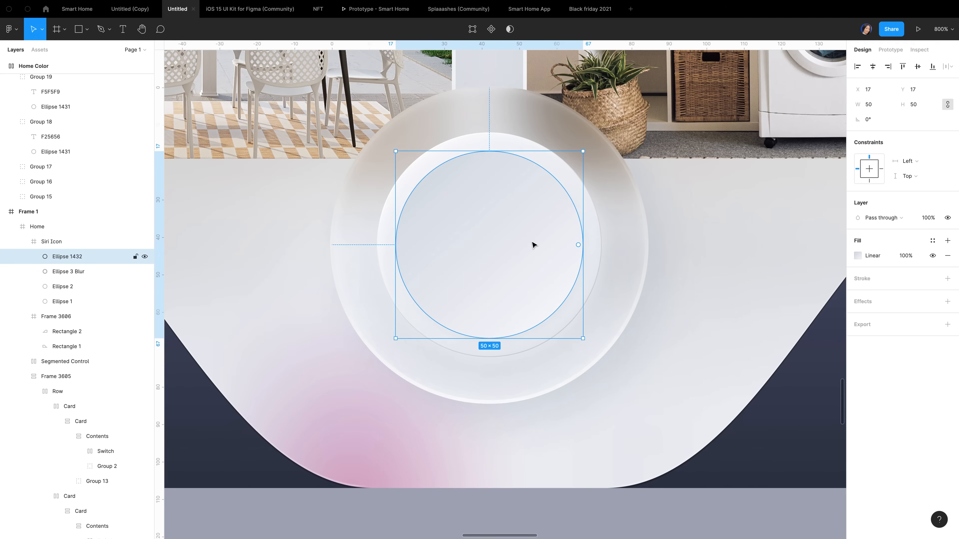
Add a linear gradient stroke whose first stop is D8D8D8 at 0% opacity
{"action": "left_click", "coordinate": [862, 278]}
{"action": "left_click", "coordinate": [857, 293]}
{"action": "left_click", "coordinate": [776, 262]}
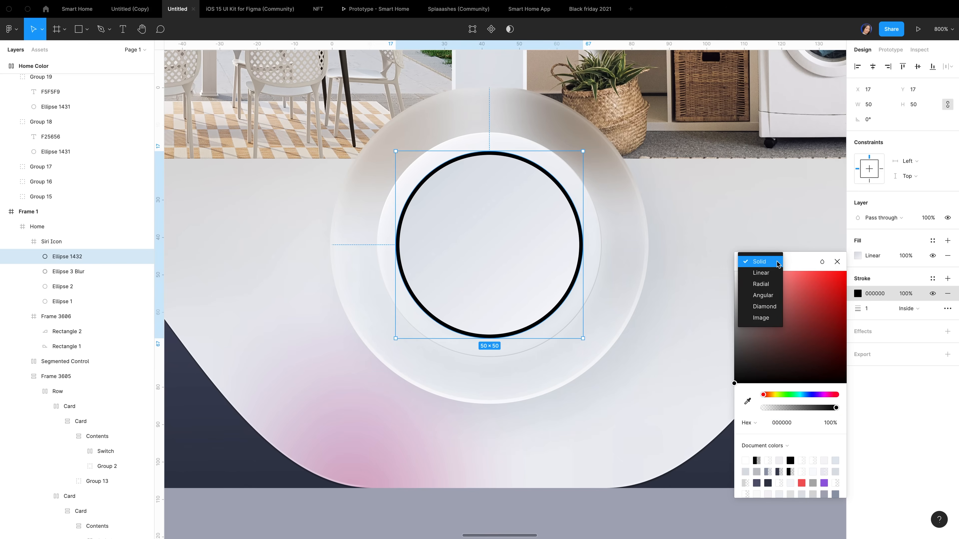
{"action": "left_click", "coordinate": [772, 275]}
{"action": "left_click", "coordinate": [799, 458]}
{"action": "double_click", "coordinate": [799, 458]}
{"action": "type", "text": "d8d8d8"}
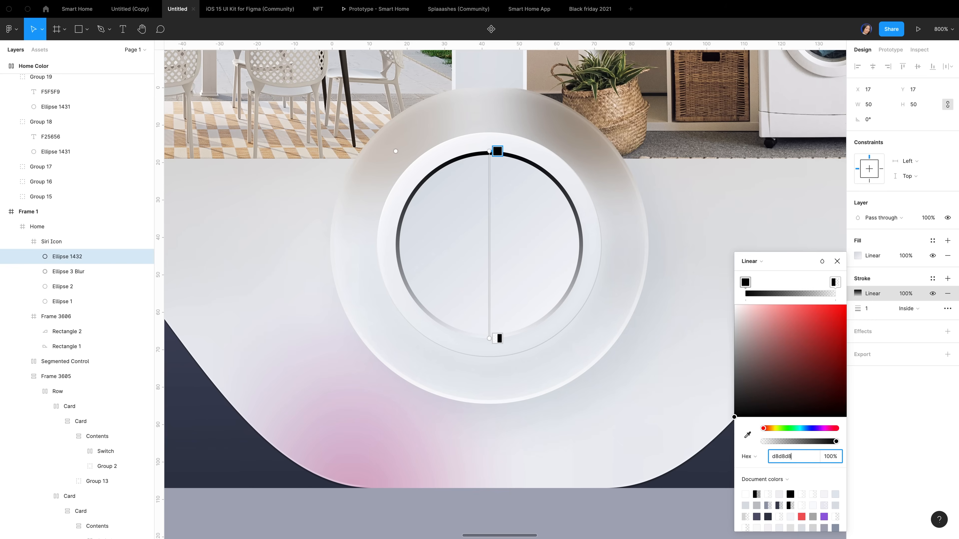
{"action": "key", "text": "Return"}
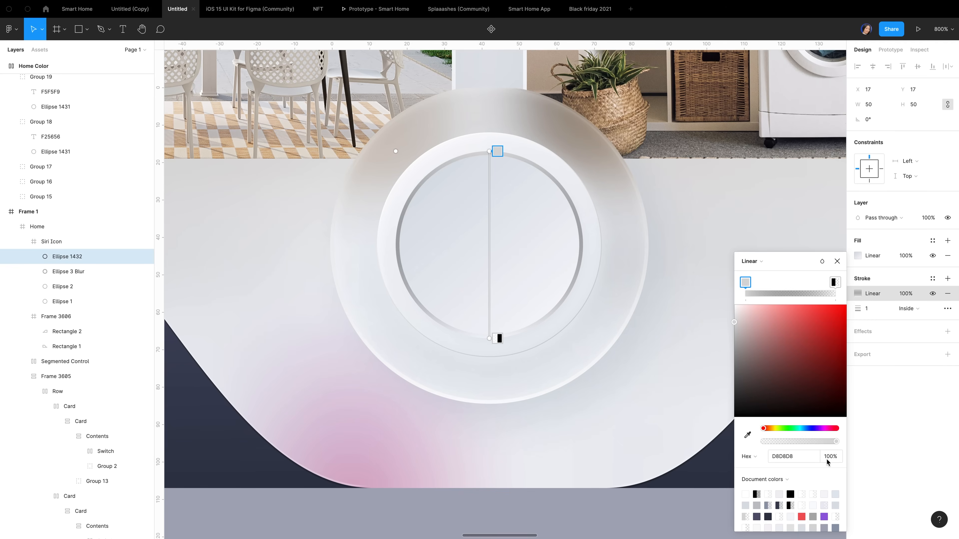
{"action": "left_click", "coordinate": [836, 442]}
{"action": "left_click_drag", "start_coordinate": [836, 441], "coordinate": [763, 442]}
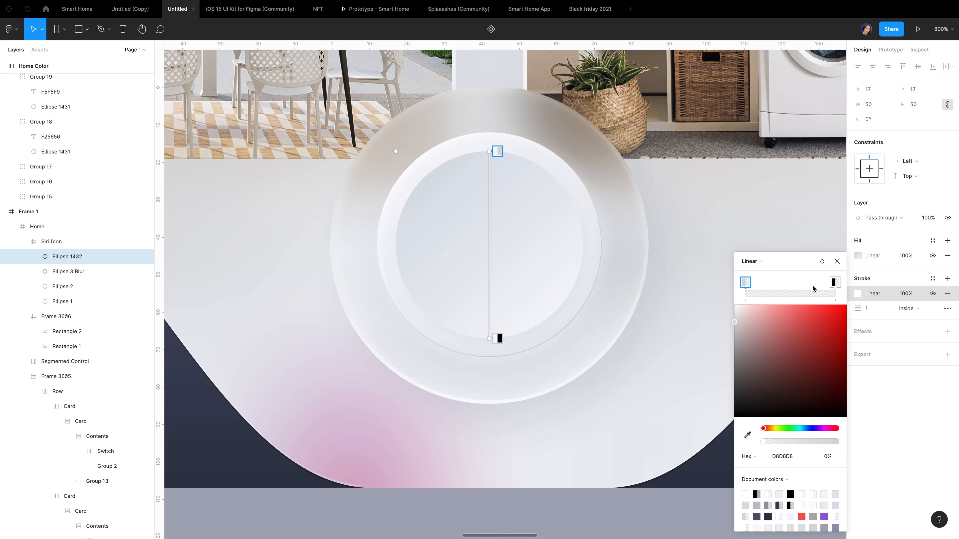
Make the stroke's end stop white at full opacity and tilt the gradient diagonally
{"action": "left_click", "coordinate": [836, 282]}
{"action": "left_click_drag", "start_coordinate": [759, 353], "coordinate": [715, 291]}
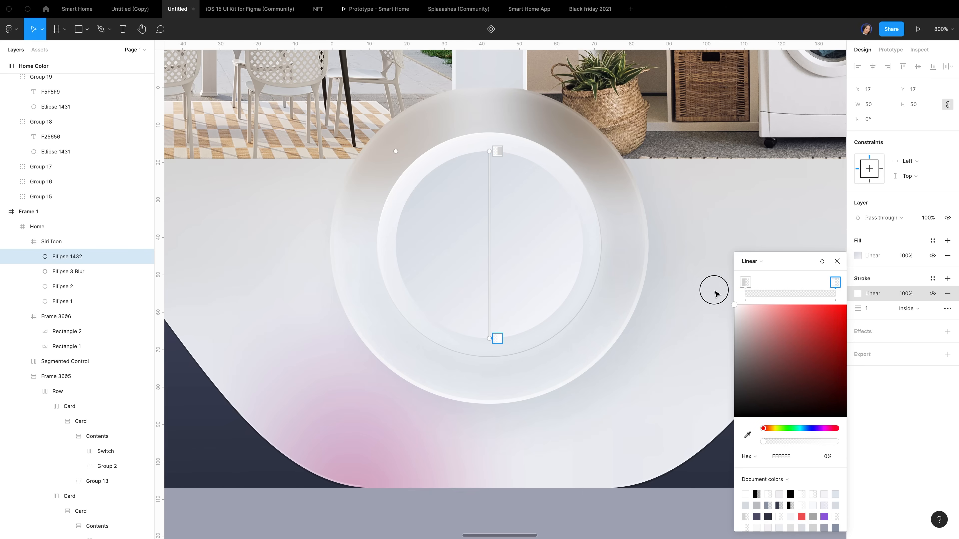
{"action": "left_click", "coordinate": [817, 442]}
{"action": "left_click_drag", "start_coordinate": [818, 442], "coordinate": [835, 441]}
{"action": "left_click_drag", "start_coordinate": [489, 151], "coordinate": [446, 164]}
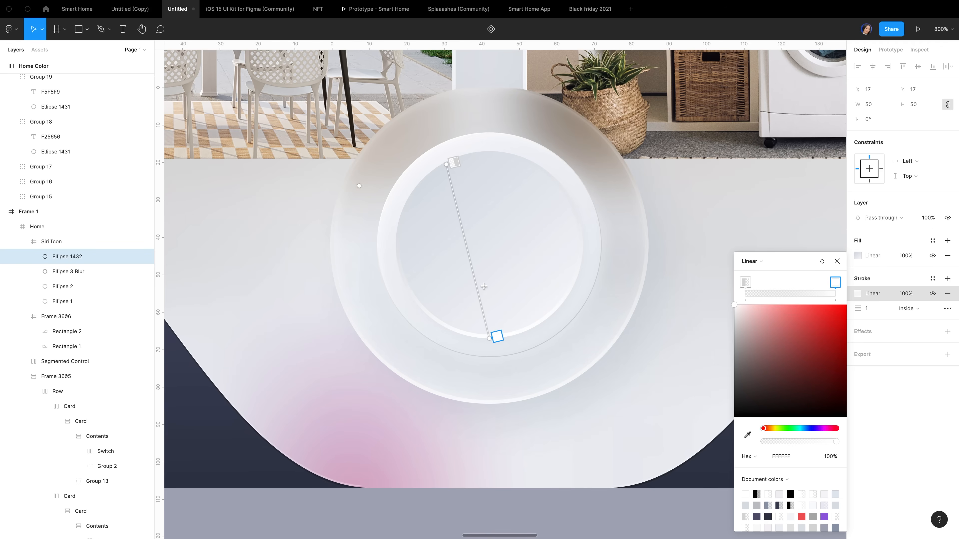
{"action": "left_click_drag", "start_coordinate": [491, 340], "coordinate": [548, 320]}
Set the stroke thickness to 0.2
{"action": "left_click", "coordinate": [878, 313]}
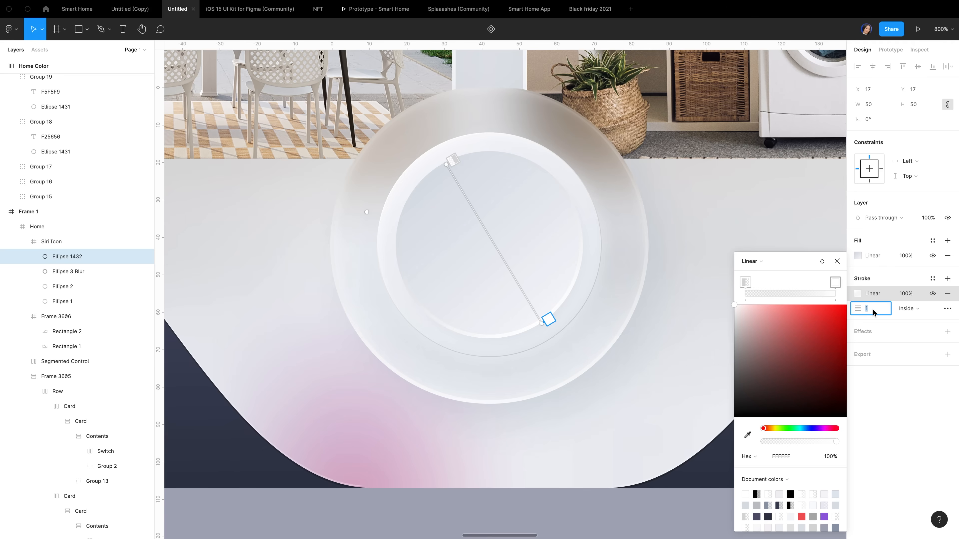
{"action": "type", "text": "0.2"}
{"action": "key", "text": "Return"}
{"action": "left_click", "coordinate": [921, 310]}
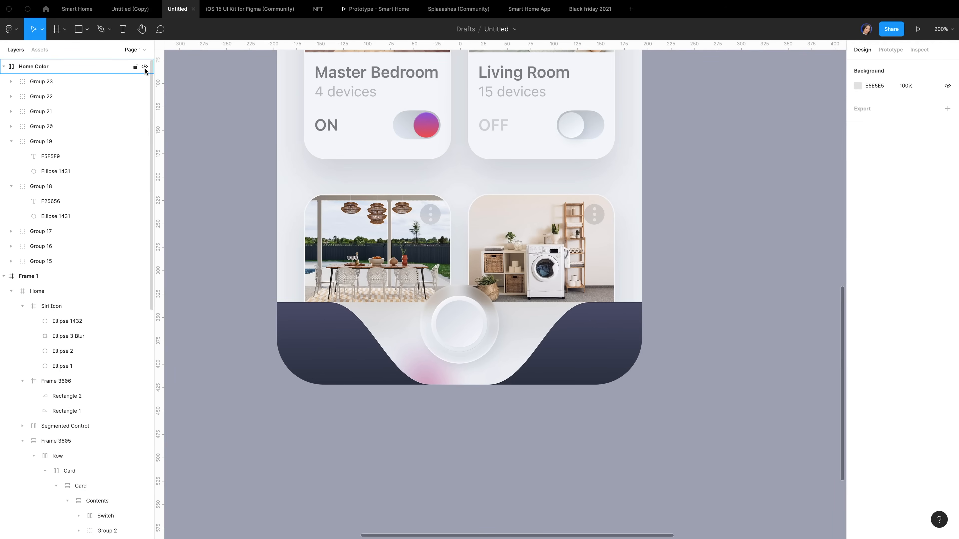
Drag the mic icon from the Icons assets into the Siri circle and centre it
{"action": "left_click", "coordinate": [40, 50]}
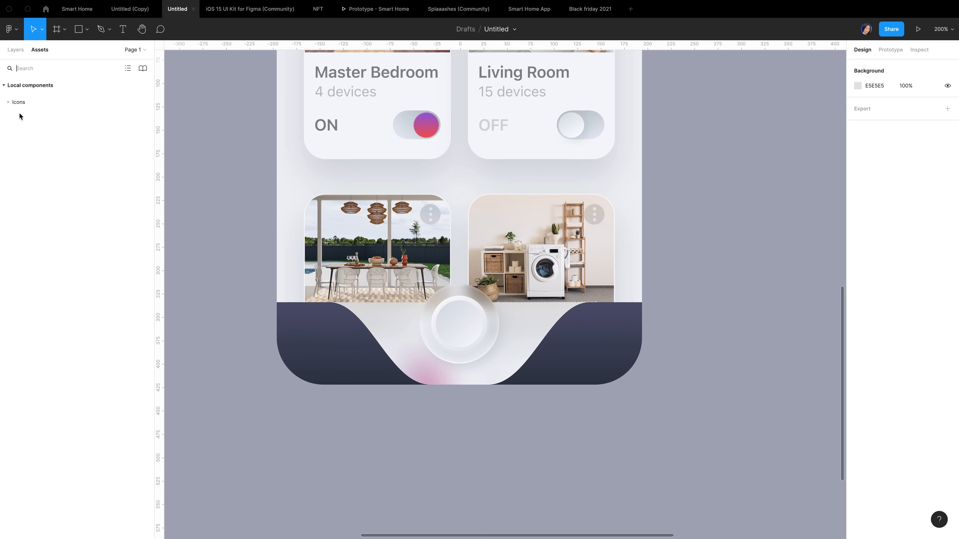
{"action": "left_click", "coordinate": [13, 105]}
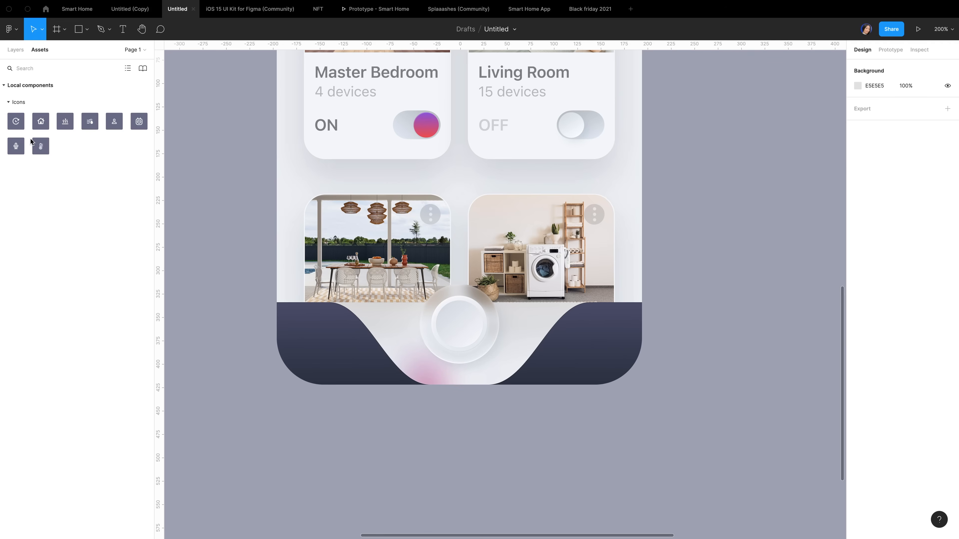
{"action": "left_click_drag", "start_coordinate": [15, 148], "coordinate": [456, 322]}
{"action": "left_click", "coordinate": [873, 67]}
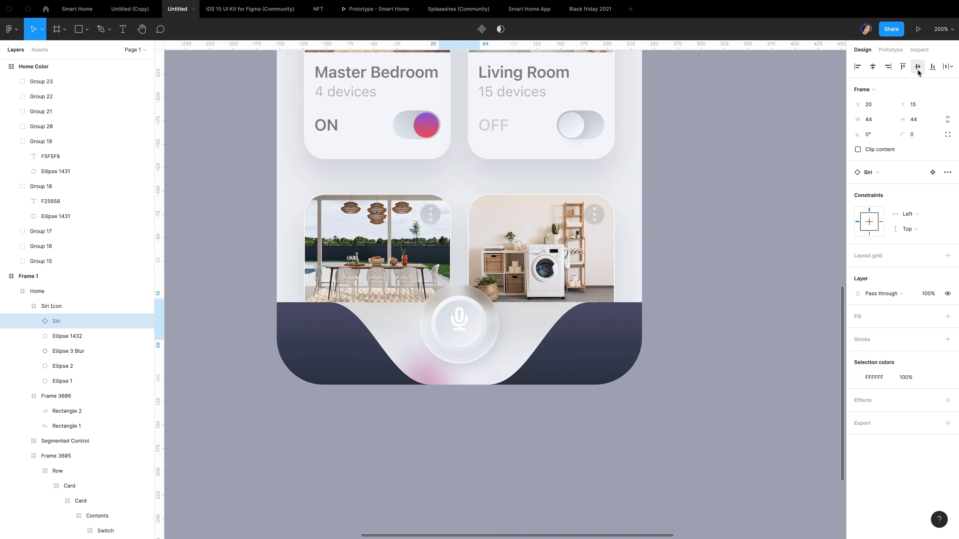
{"action": "left_click", "coordinate": [917, 68]}
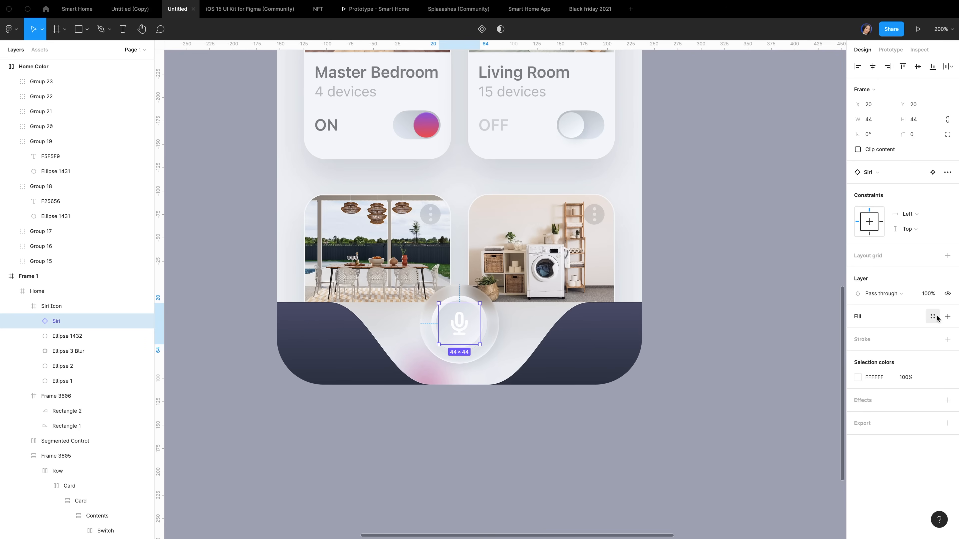
Give the mic icon a linear gradient fill, sampling purple 985EE1 for the first stop
{"action": "key", "text": "Return"}
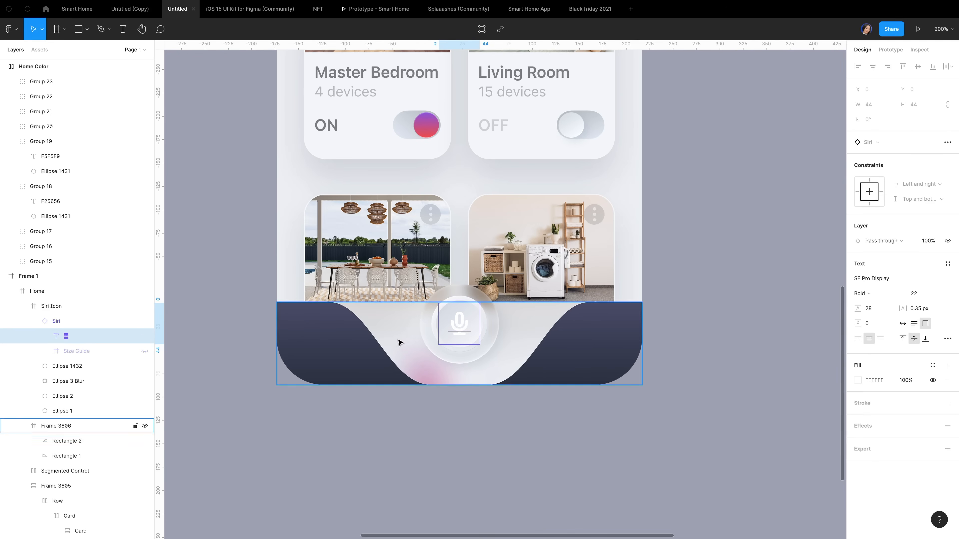
{"action": "left_click", "coordinate": [75, 326]}
{"action": "left_click", "coordinate": [857, 377]}
{"action": "left_click", "coordinate": [755, 294]}
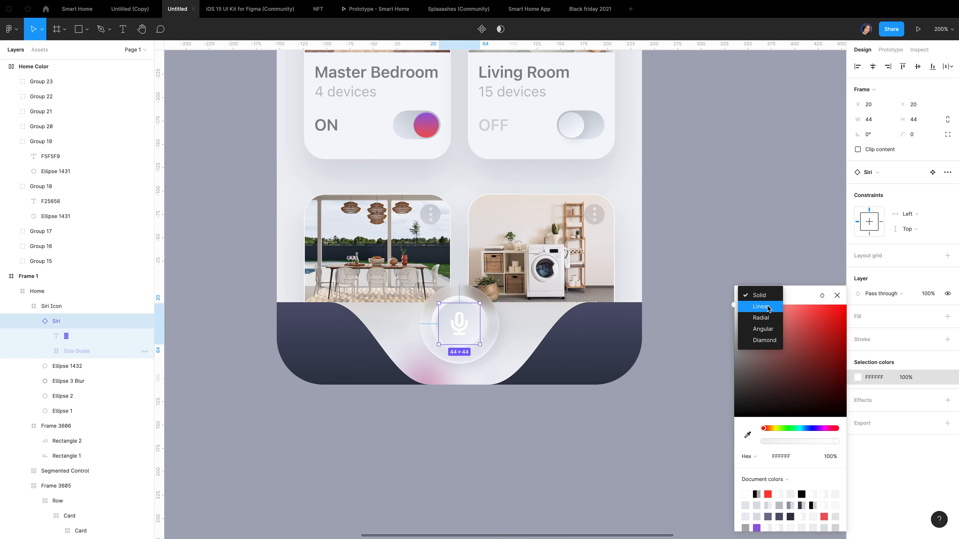
{"action": "left_click", "coordinate": [767, 306]}
{"action": "key", "text": "shift+0"}
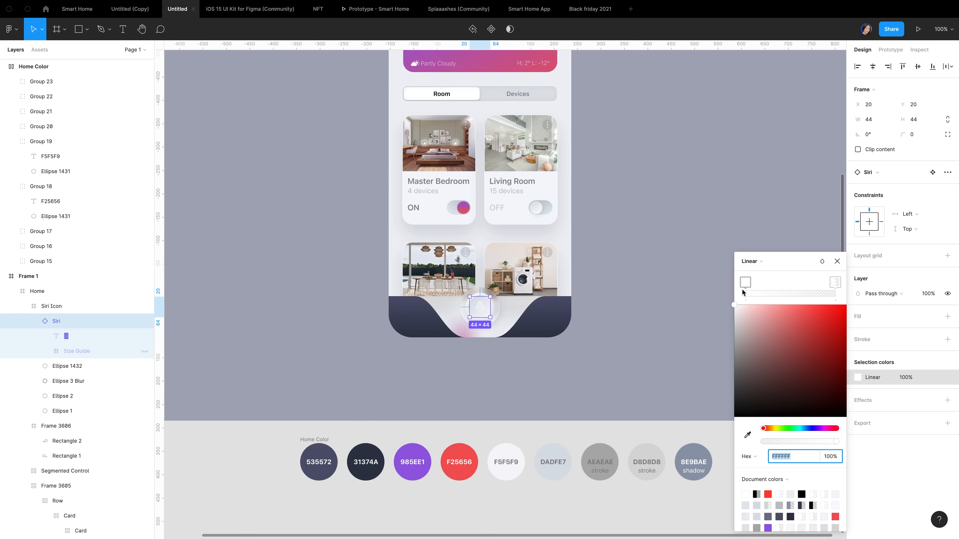
{"action": "left_click", "coordinate": [744, 283]}
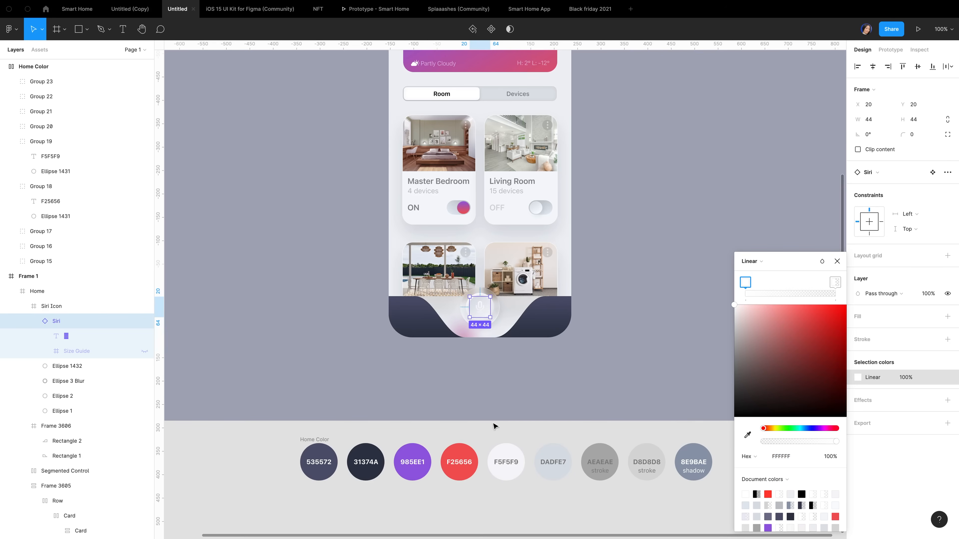
{"action": "key", "text": "i"}
{"action": "left_click", "coordinate": [414, 455]}
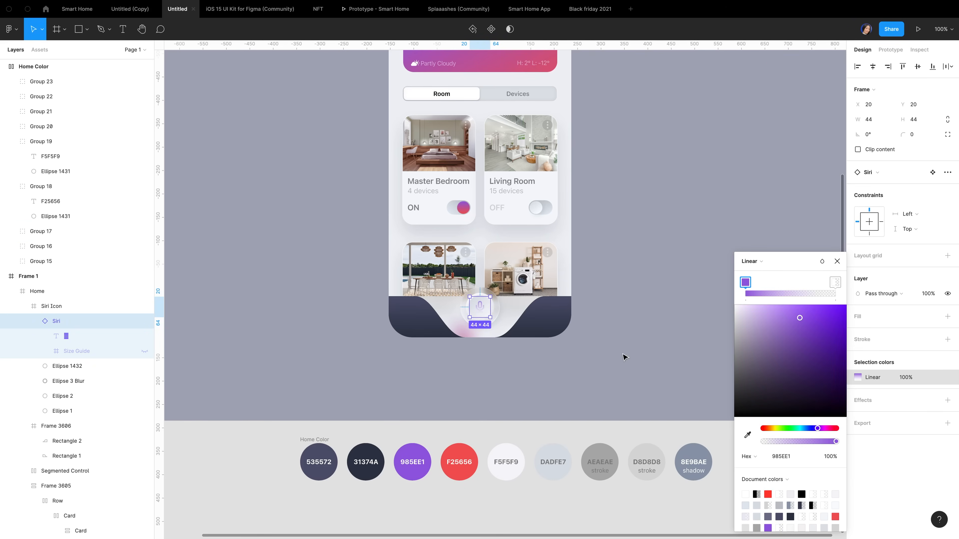
{"action": "left_click", "coordinate": [835, 283]}
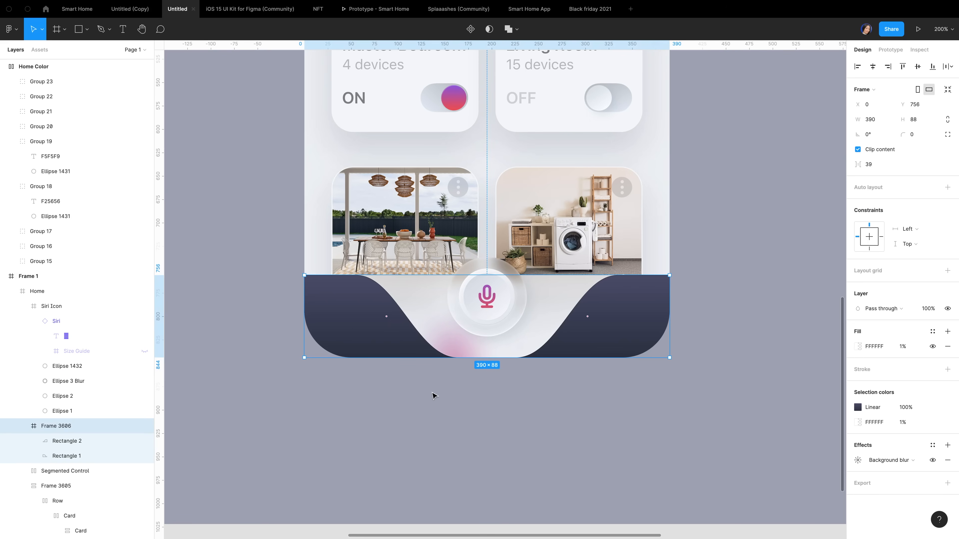
{"action": "left_click", "coordinate": [422, 395]}
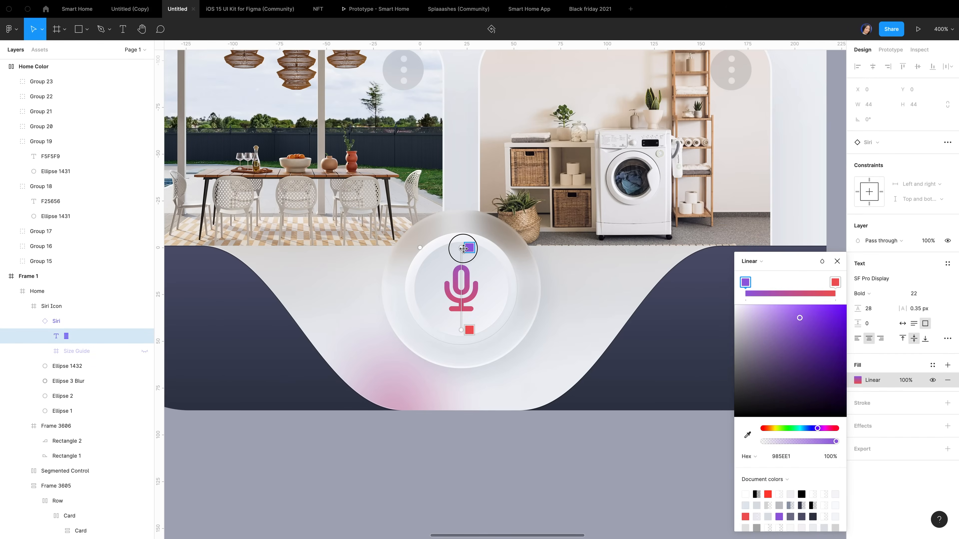
Align the mic gradient stops vertically, then place home and profile icons on the bar's ends
{"action": "left_click_drag", "start_coordinate": [464, 249], "coordinate": [462, 267]}
{"action": "left_click_drag", "start_coordinate": [462, 330], "coordinate": [463, 310]}
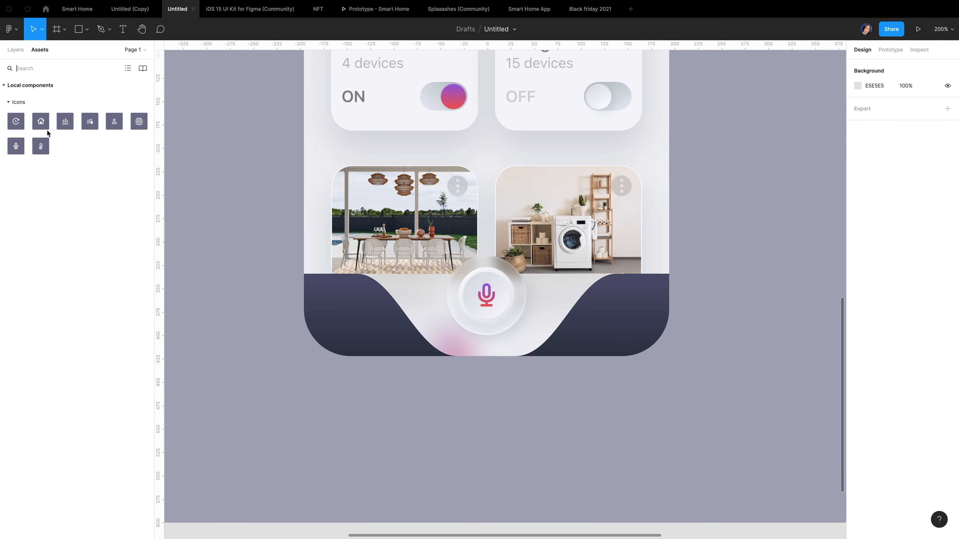
{"action": "left_click_drag", "start_coordinate": [46, 127], "coordinate": [355, 310]}
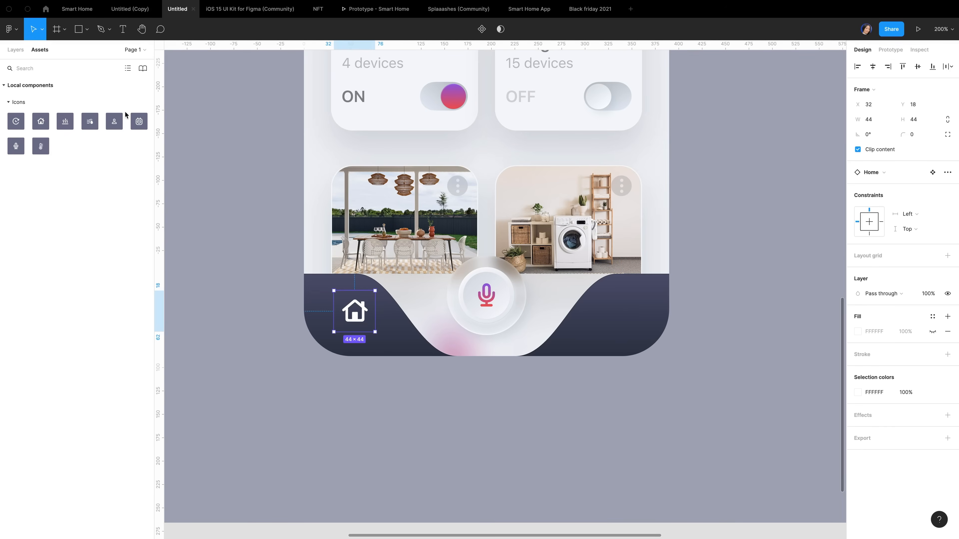
{"action": "left_click_drag", "start_coordinate": [114, 121], "coordinate": [618, 310]}
Frame the home icon with the left wave rectangle and nudge the icon up and left
{"action": "left_click", "coordinate": [15, 50]}
{"action": "left_click", "coordinate": [65, 395]}
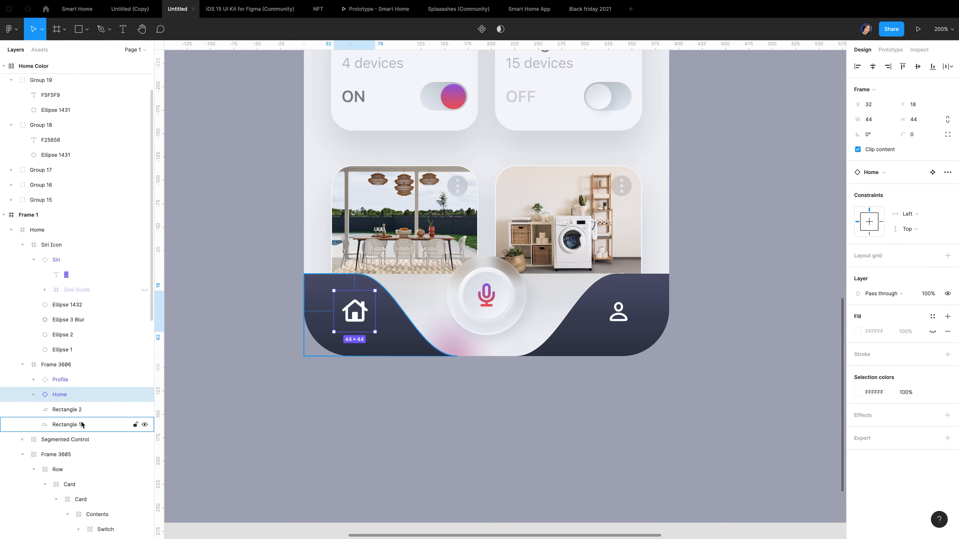
{"action": "left_click", "coordinate": [70, 425]}
{"action": "left_click", "coordinate": [60, 395], "text": "shift"}
{"action": "left_click_drag", "start_coordinate": [60, 396], "coordinate": [62, 427]}
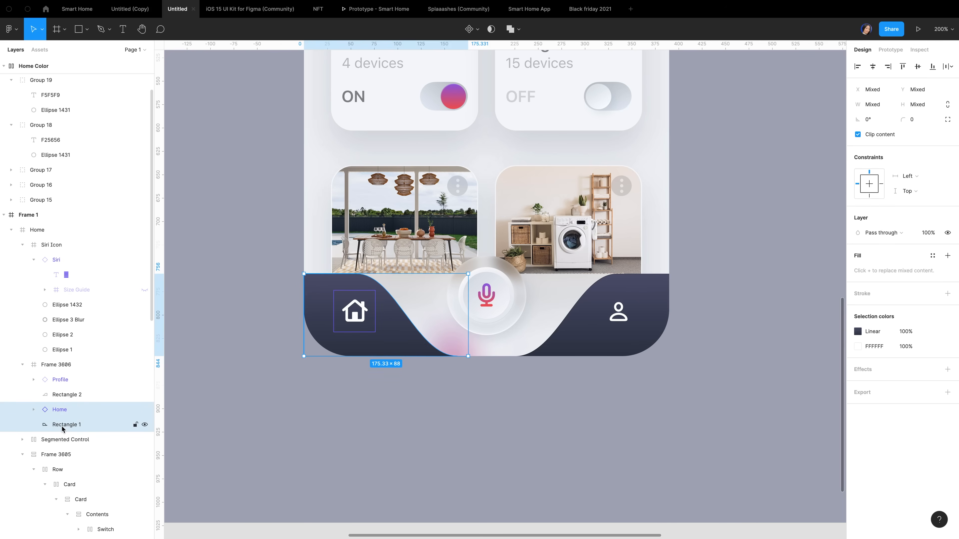
{"action": "key", "text": "ctrl+alt+g"}
{"action": "left_click", "coordinate": [75, 426]}
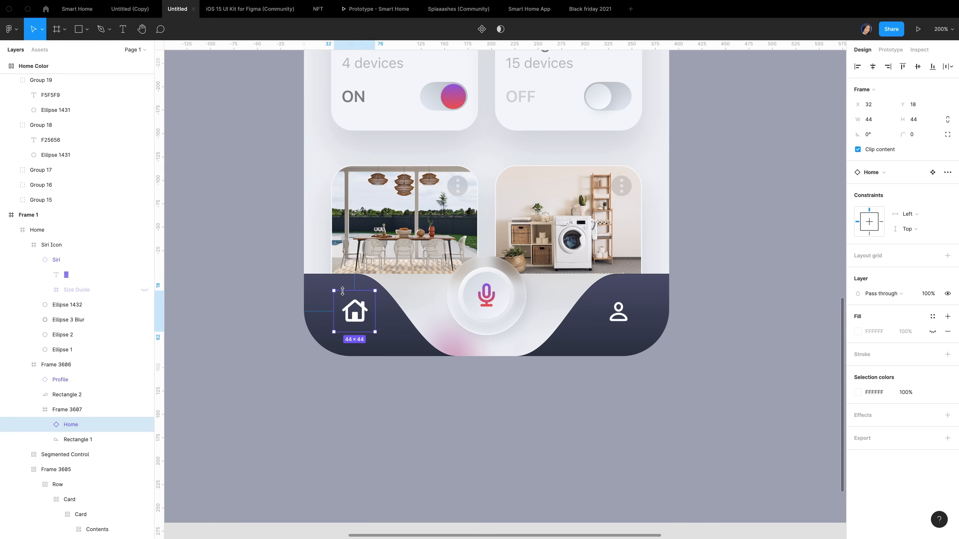
{"action": "key", "text": "alt"}
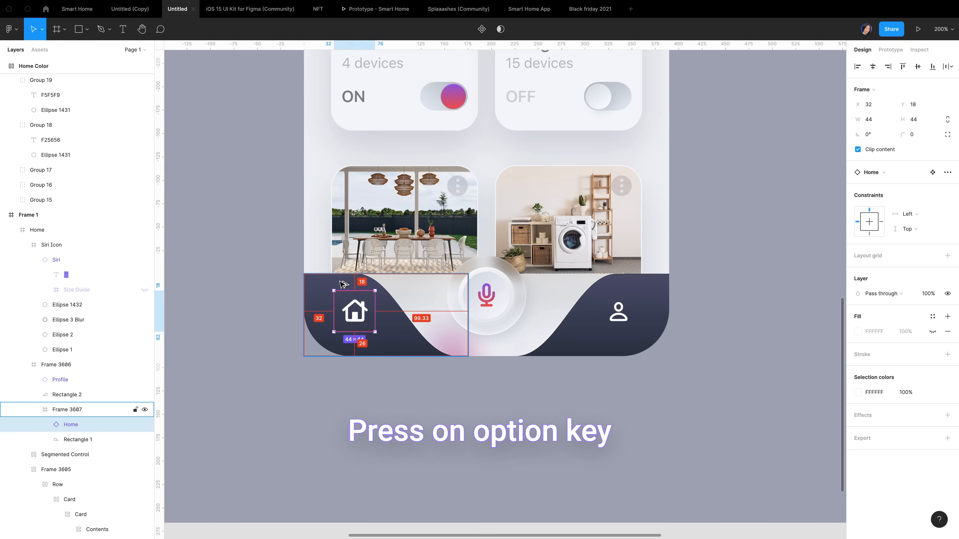
{"action": "key", "text": "Left"}
{"action": "key", "text": "Left"}
{"action": "key", "text": "Up"}
{"action": "key", "text": "Up"}
{"action": "key", "text": "Up"}
{"action": "key", "text": "Up"}
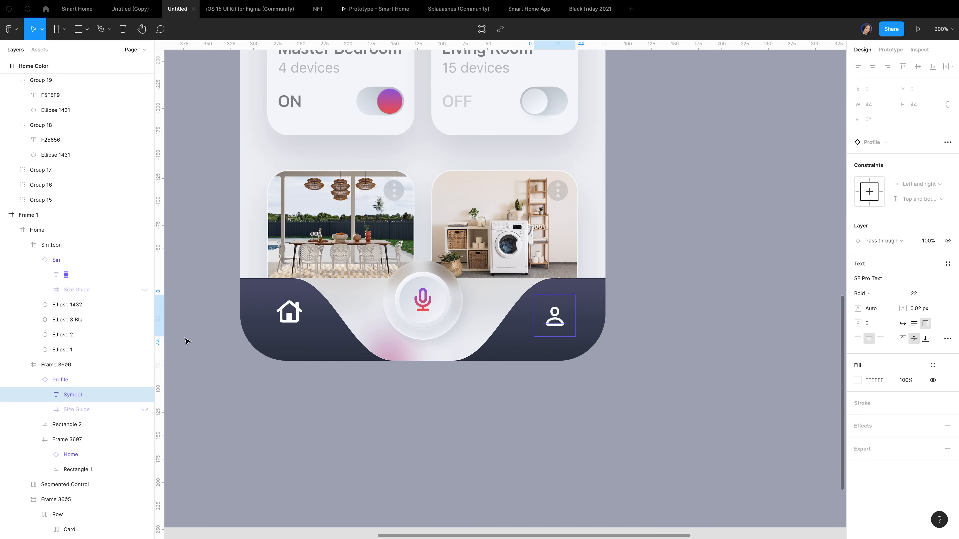
Frame the profile icon with the right wave rectangle and nudge the icon right and up
{"action": "left_click", "coordinate": [34, 379]}
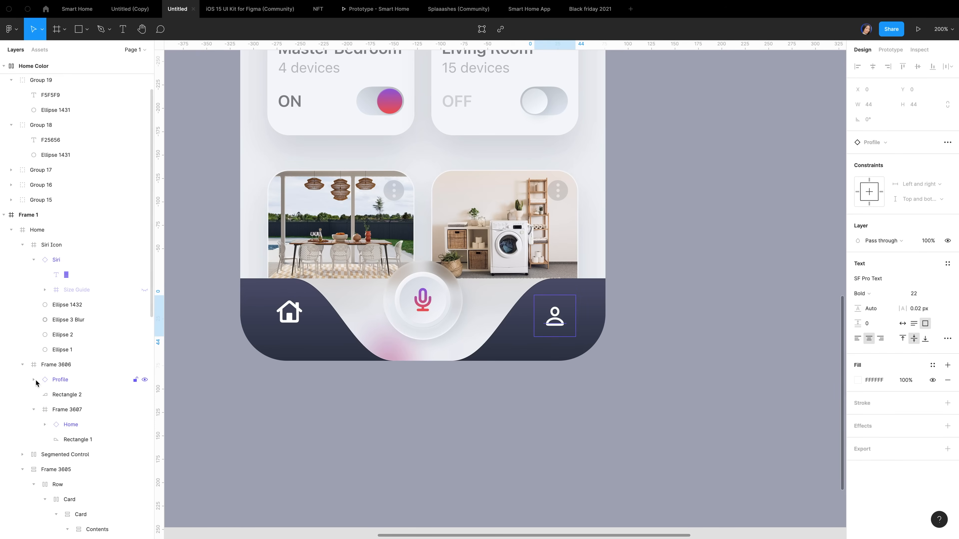
{"action": "left_click", "coordinate": [65, 381]}
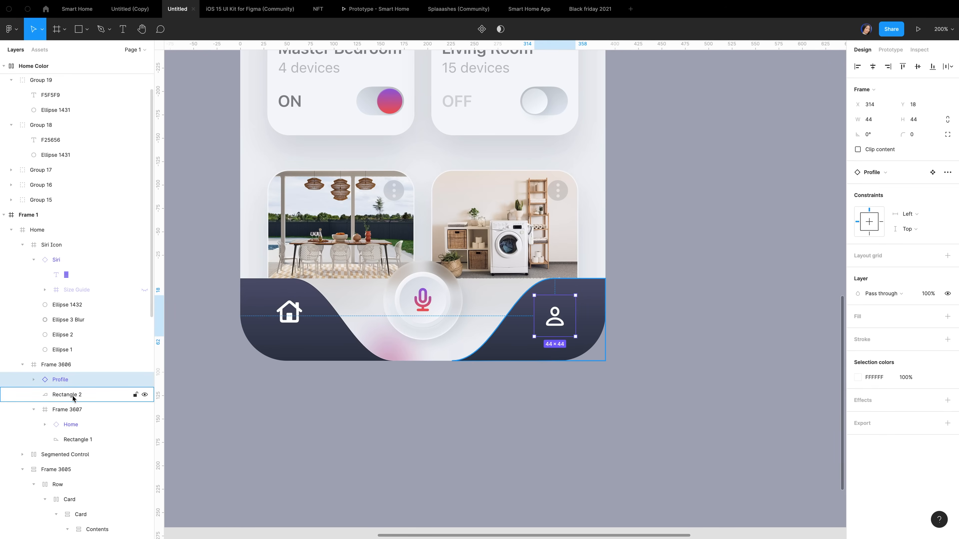
{"action": "left_click", "coordinate": [72, 397], "text": "shift"}
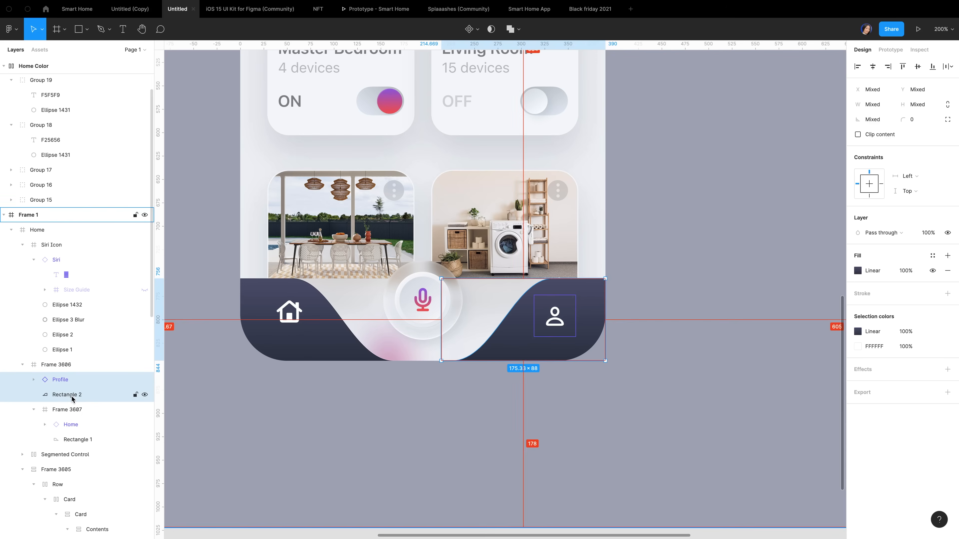
{"action": "key", "text": "ctrl+alt+g"}
{"action": "left_click", "coordinate": [34, 379]}
{"action": "left_click", "coordinate": [66, 394]}
{"action": "key", "text": "alt"}
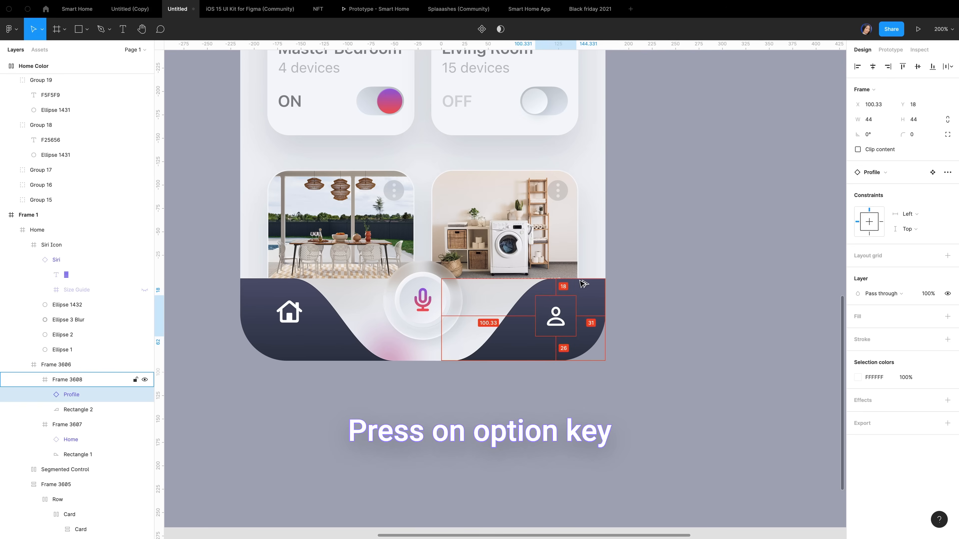
{"action": "key", "text": "Right"}
{"action": "key", "text": "Right"}
{"action": "key", "text": "Up"}
{"action": "key", "text": "Up"}
{"action": "key", "text": "Up"}
{"action": "key", "text": "Up"}
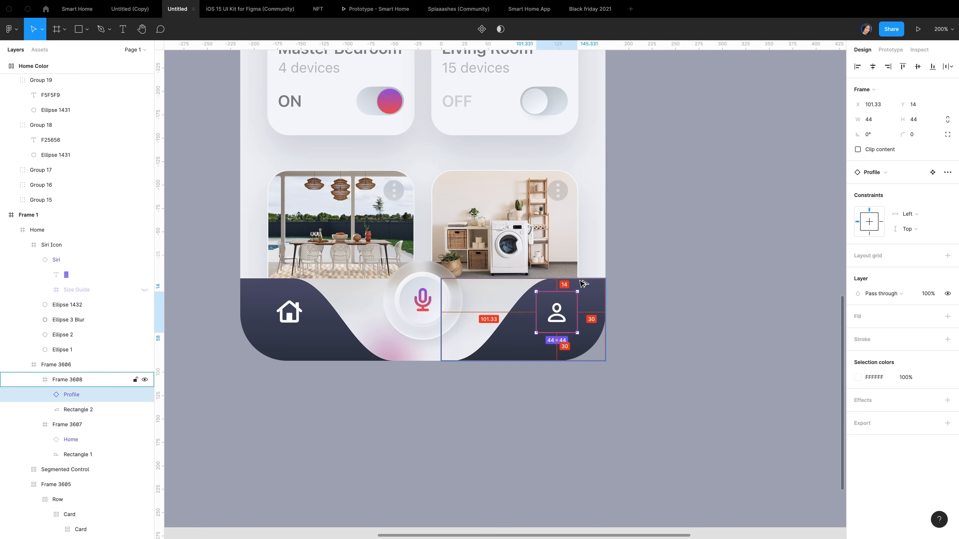
Rename the frames Letf and Right, pinning the left frame to the bottom
{"action": "left_click", "coordinate": [68, 394]}
{"action": "double_click", "coordinate": [68, 395]}
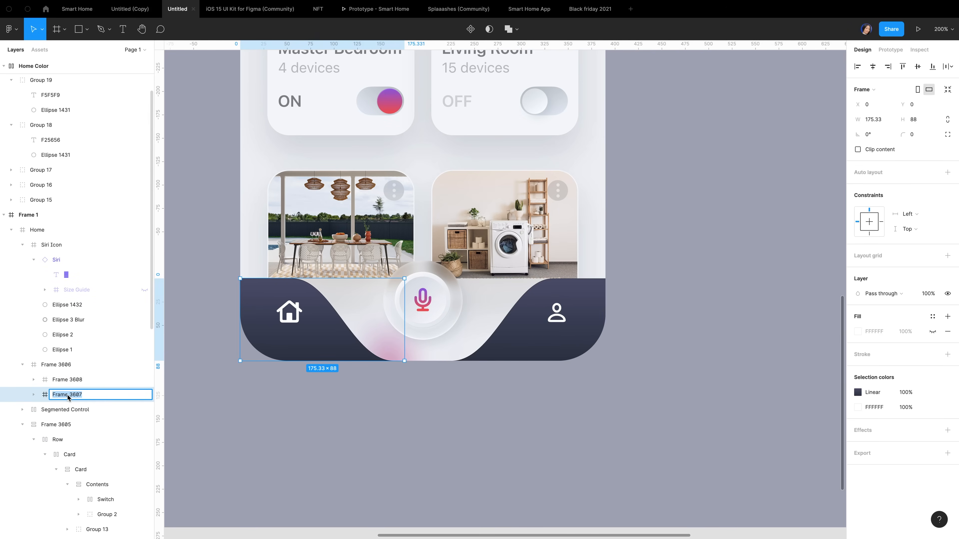
{"action": "type", "text": "Letf"}
{"action": "key", "text": "Return"}
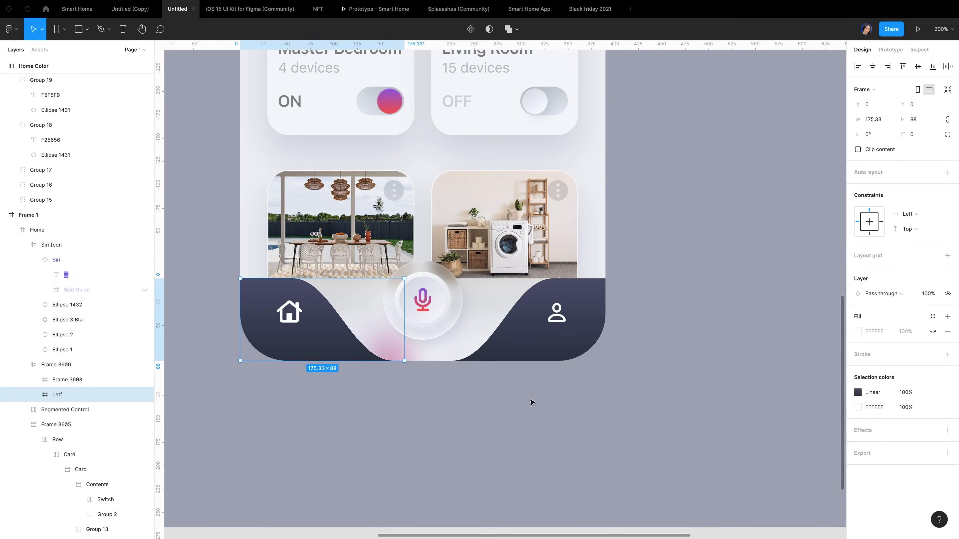
{"action": "left_click", "coordinate": [869, 234]}
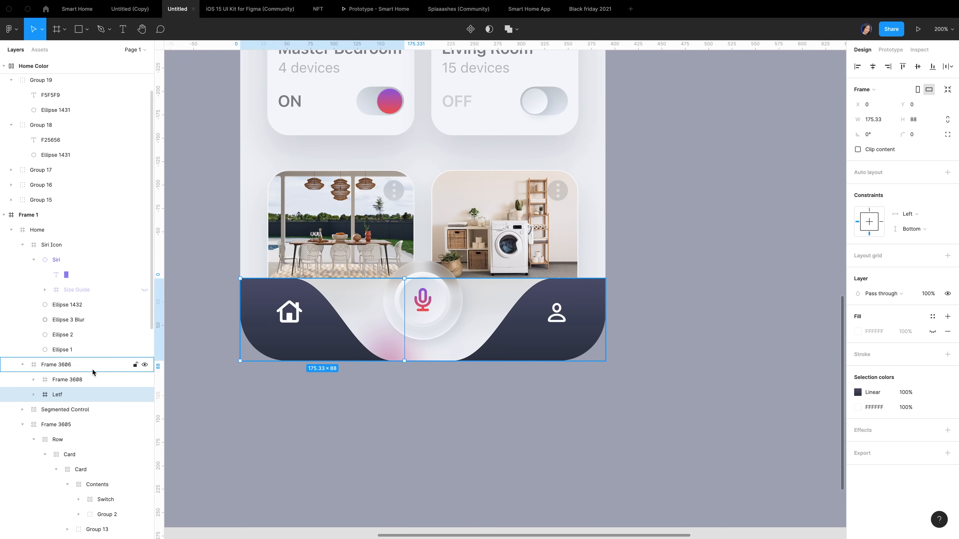
{"action": "double_click", "coordinate": [67, 381]}
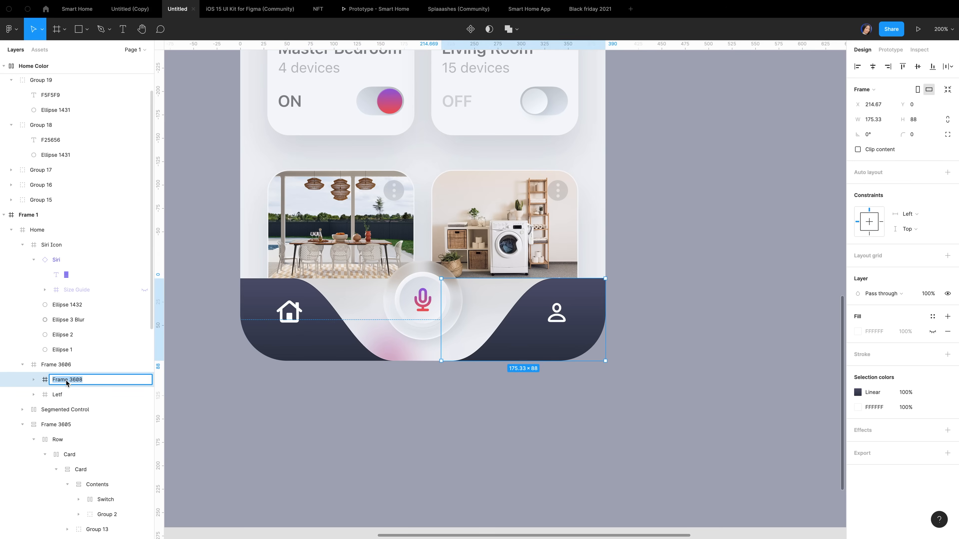
{"action": "type", "text": "Right"}
{"action": "key", "text": "Return"}
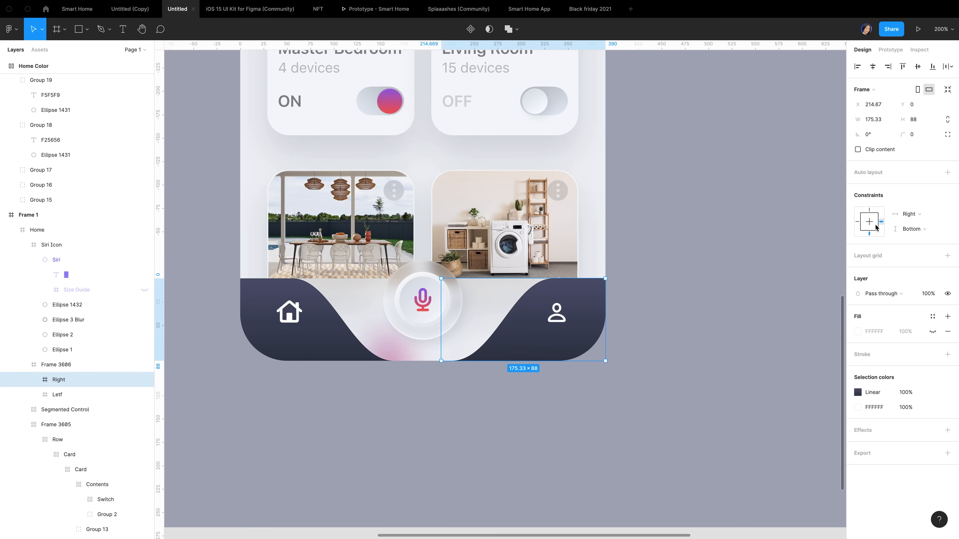
Constrain the Siri button Center/Bottom and frame it together with the wave bar
{"action": "left_click", "coordinate": [66, 260]}
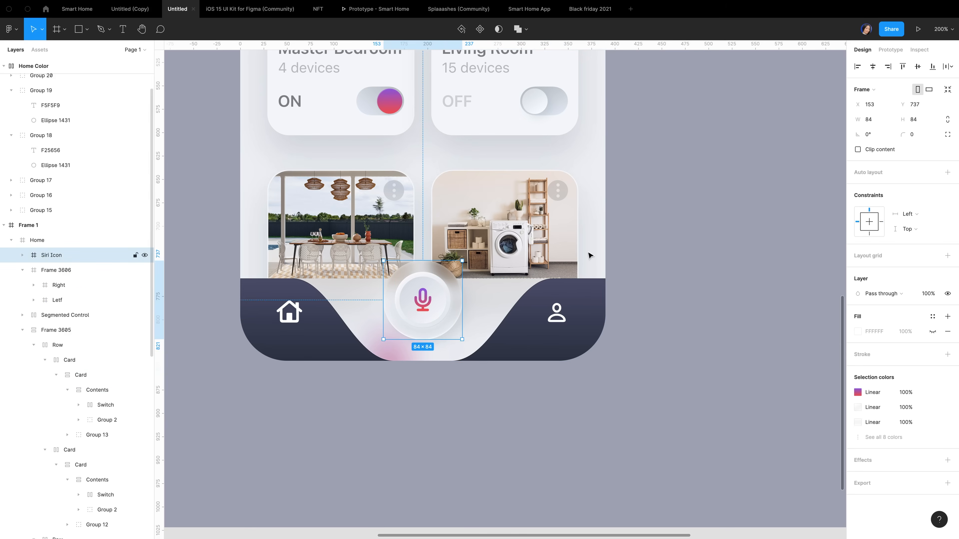
{"action": "left_click", "coordinate": [870, 234]}
{"action": "left_click", "coordinate": [869, 221]}
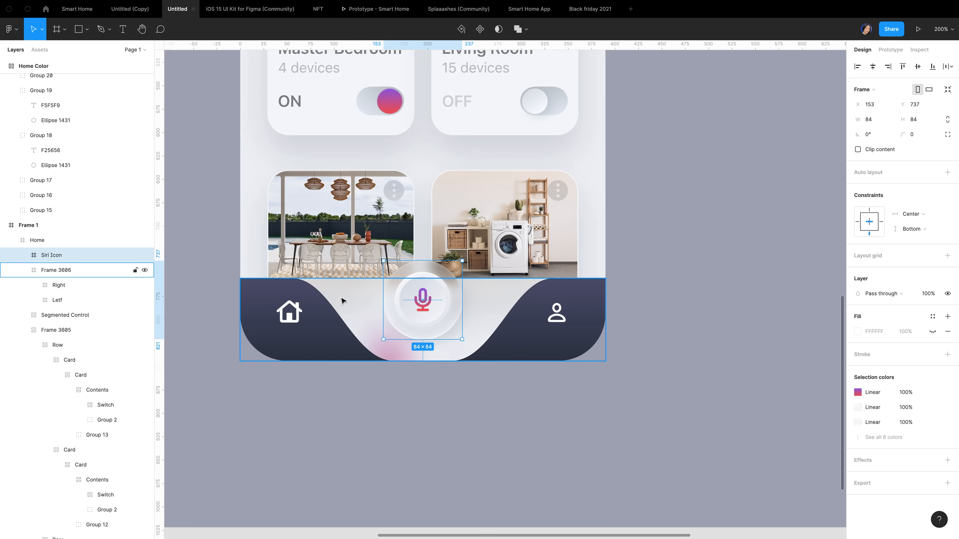
{"action": "left_click", "coordinate": [60, 273], "text": "shift"}
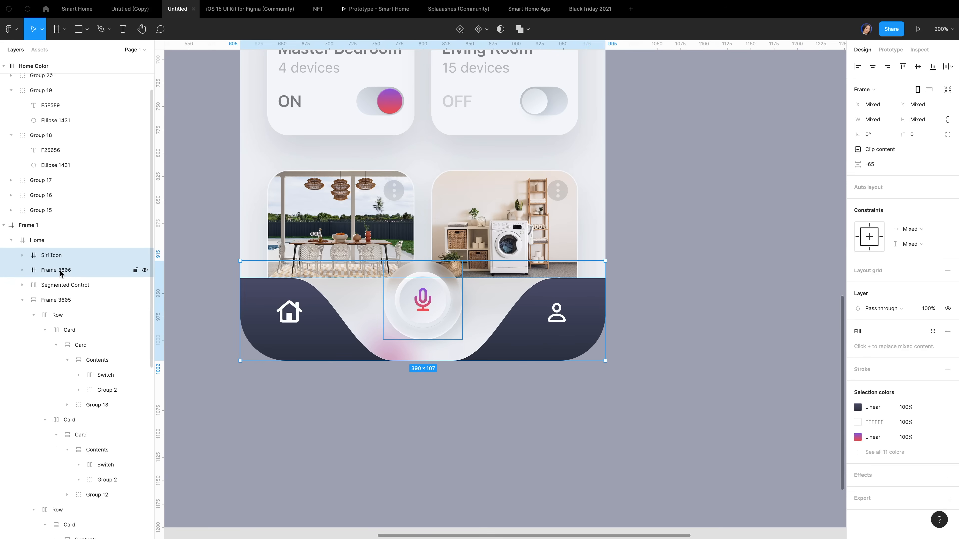
{"action": "key", "text": "ctrl+alt+g"}
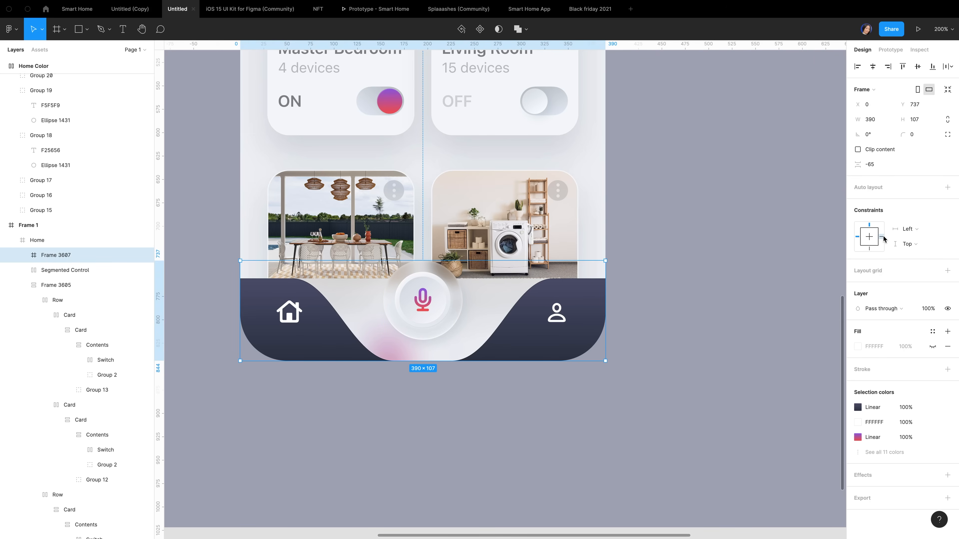
Set the wave bar to stretch Left and right, test a resize, and name the frame TabBar
{"action": "left_click", "coordinate": [440, 301]}
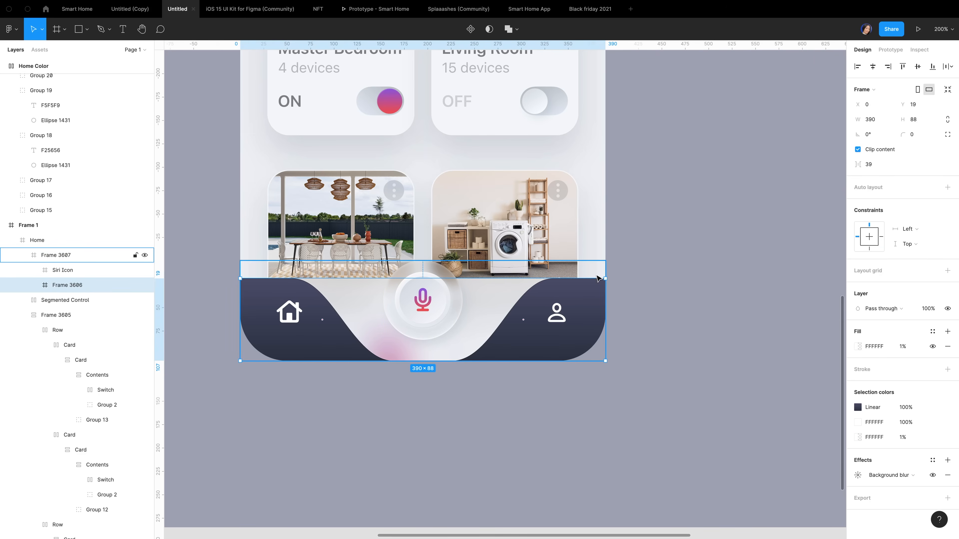
{"action": "left_click", "coordinate": [882, 237], "text": "shift"}
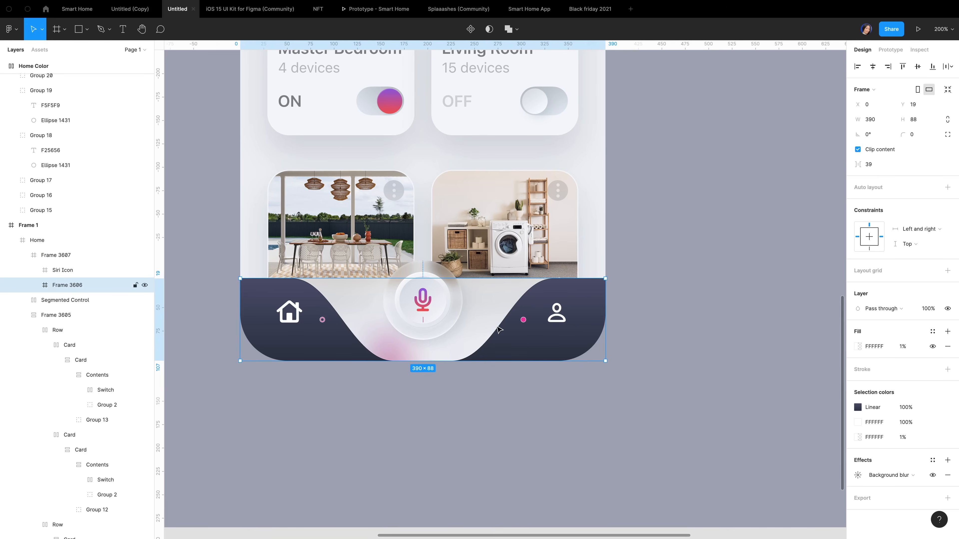
{"action": "left_click", "coordinate": [60, 256]}
{"action": "left_click_drag", "start_coordinate": [605, 318], "coordinate": [672, 317]}
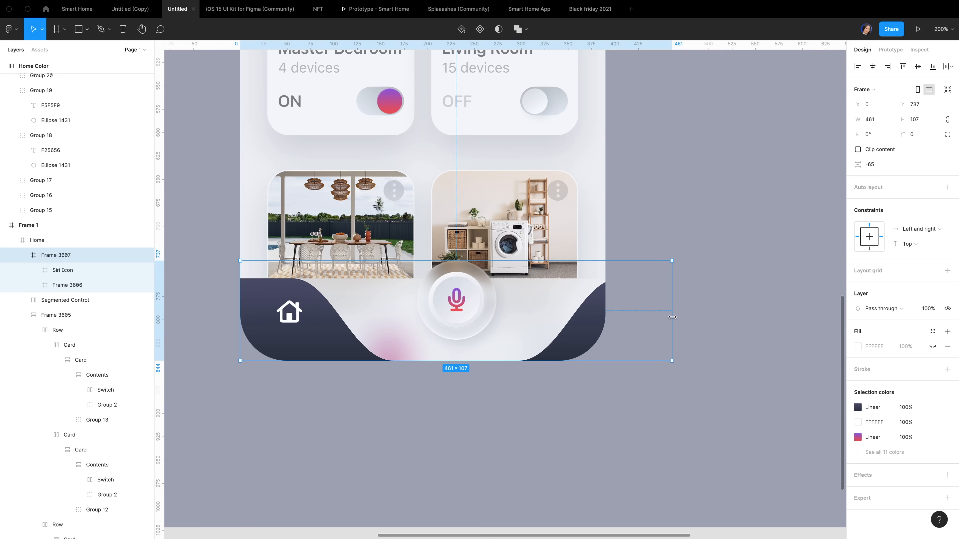
{"action": "key", "text": "ctrl+z"}
{"action": "double_click", "coordinate": [57, 255]}
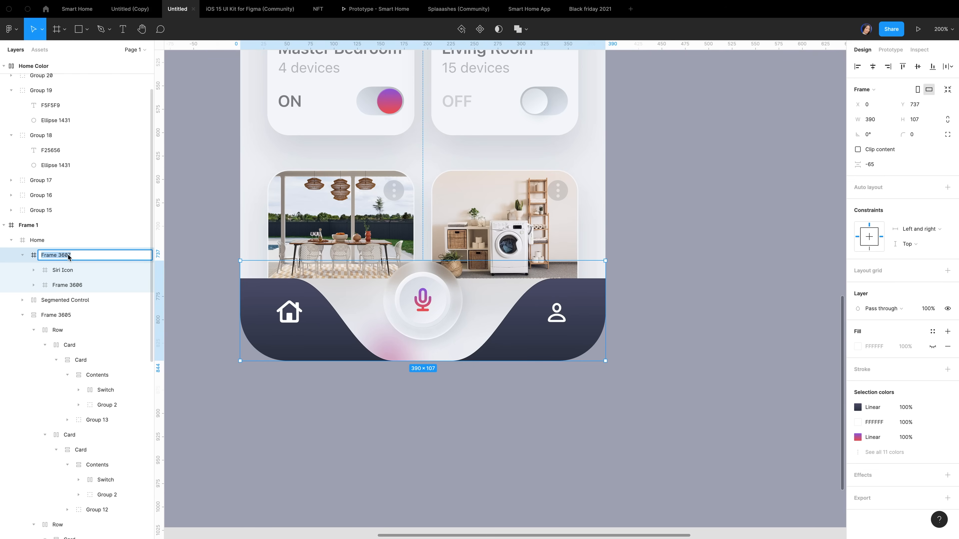
{"action": "type", "text": "TabBar"}
{"action": "key", "text": "Return"}
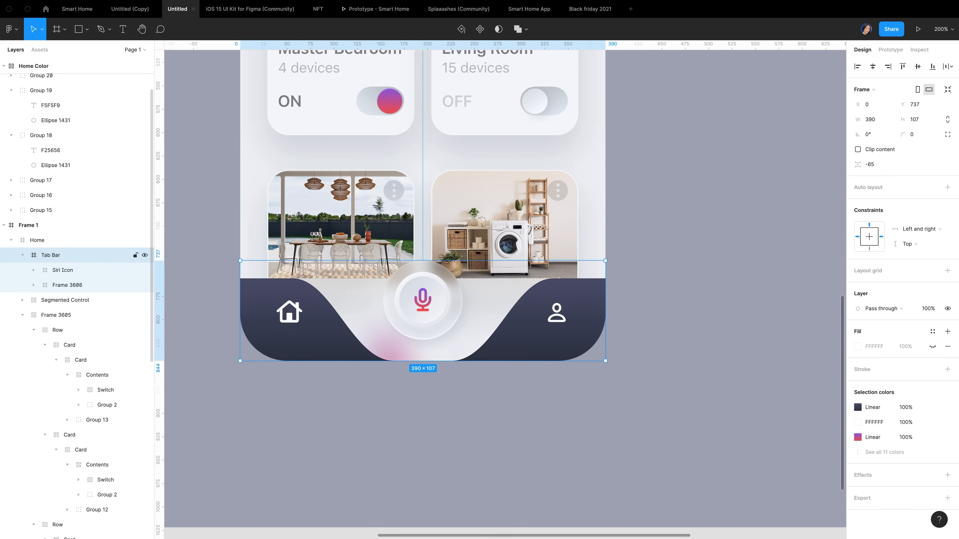
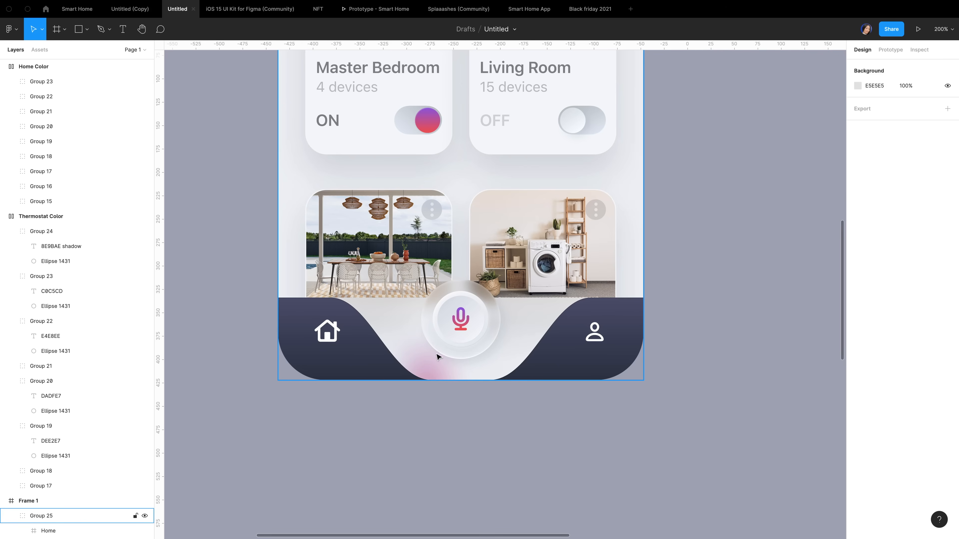
Edit the left tab-bar curve's points and set its top handle X to 124
{"action": "left_click", "coordinate": [363, 358]}
{"action": "double_click", "coordinate": [362, 357]}
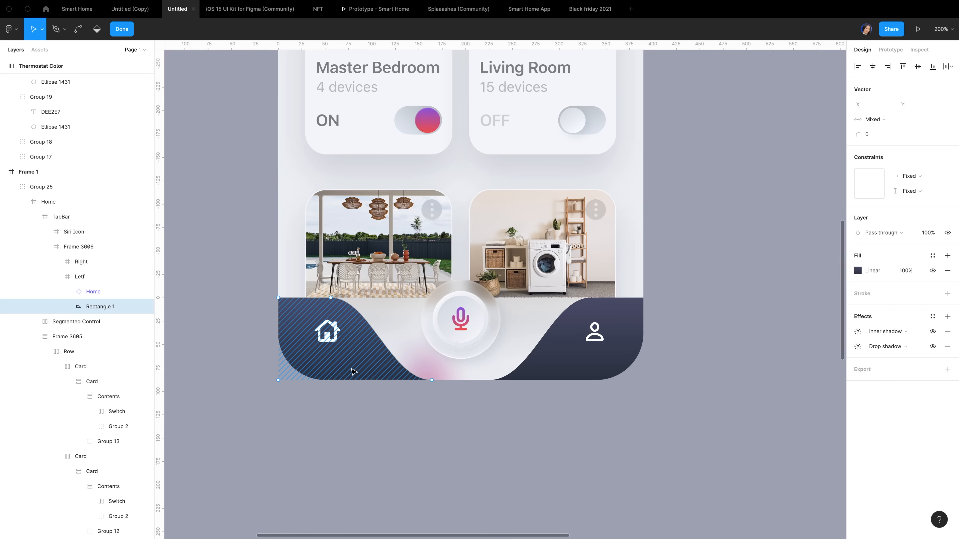
{"action": "left_click", "coordinate": [330, 298]}
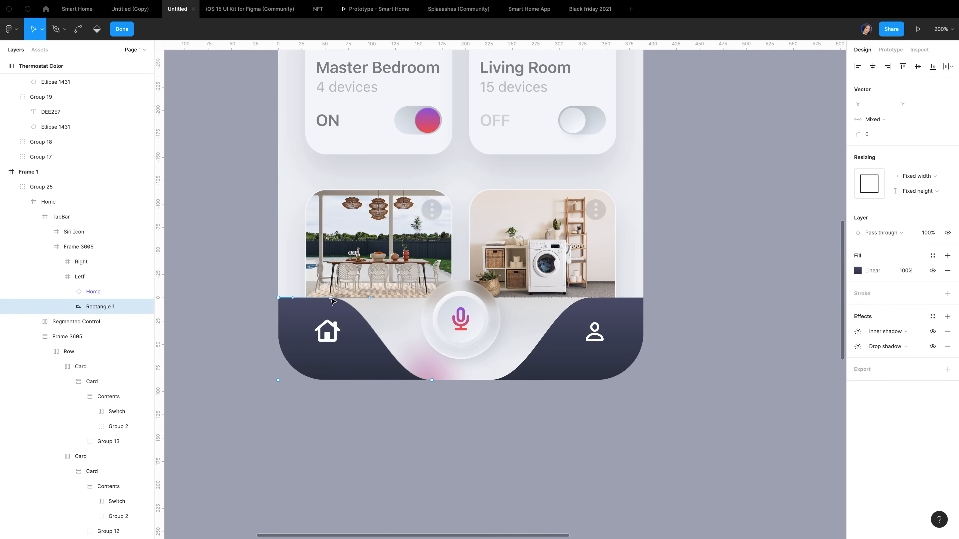
{"action": "left_click", "coordinate": [369, 298]}
{"action": "left_click", "coordinate": [884, 107]}
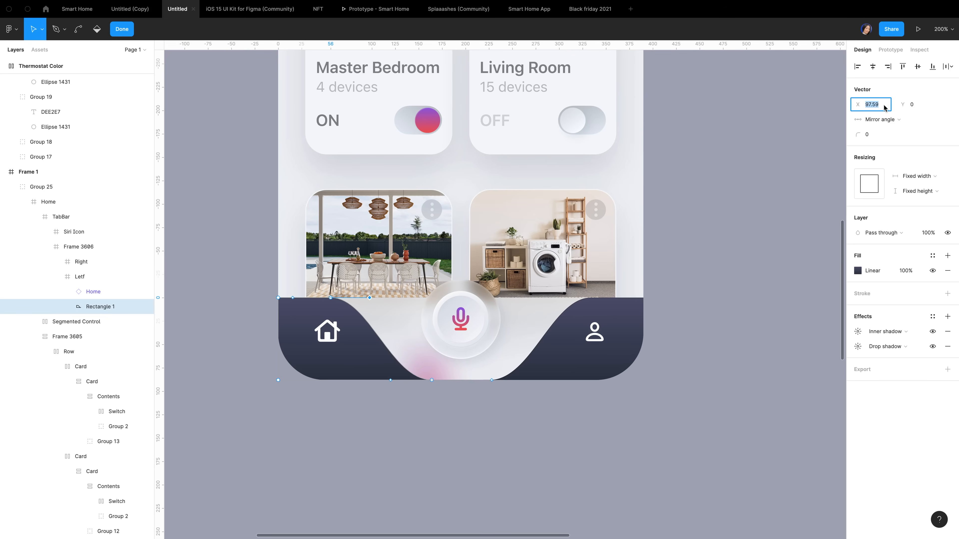
{"action": "type", "text": "124"}
{"action": "key", "text": "Return"}
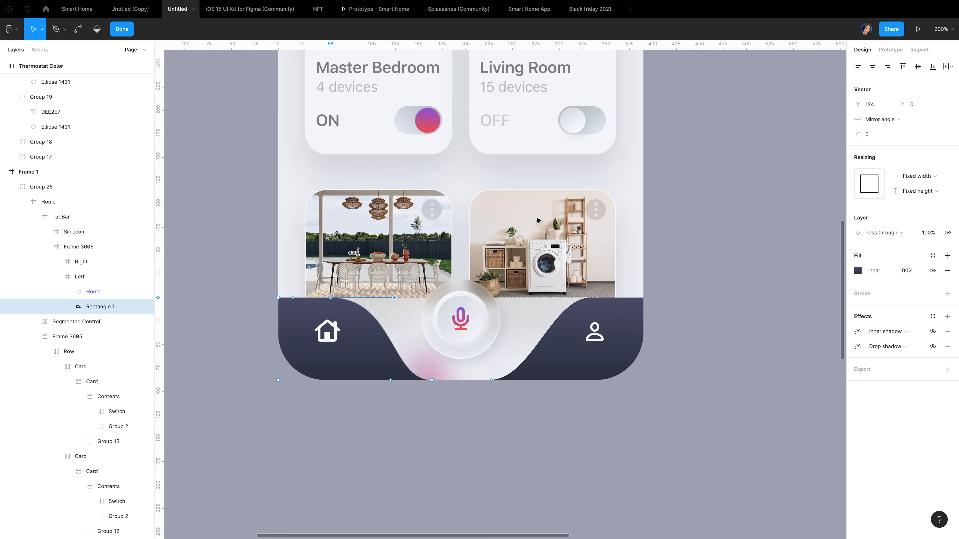
Set the left curve's bottom handle X to 100 and finish point editing
{"action": "left_click", "coordinate": [432, 381]}
{"action": "left_click", "coordinate": [391, 380]}
{"action": "left_click", "coordinate": [877, 104]}
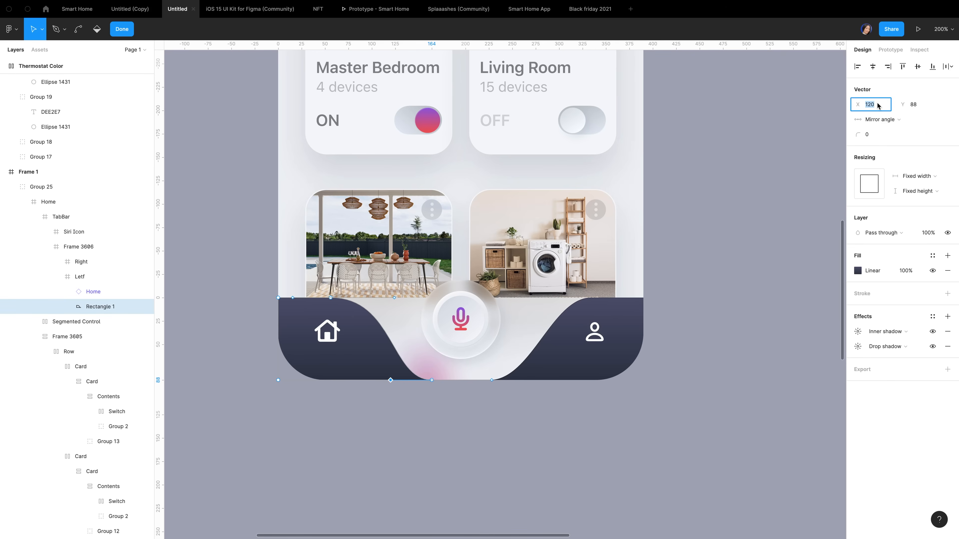
{"action": "type", "text": "100"}
{"action": "key", "text": "Return"}
{"action": "key", "text": "Escape"}
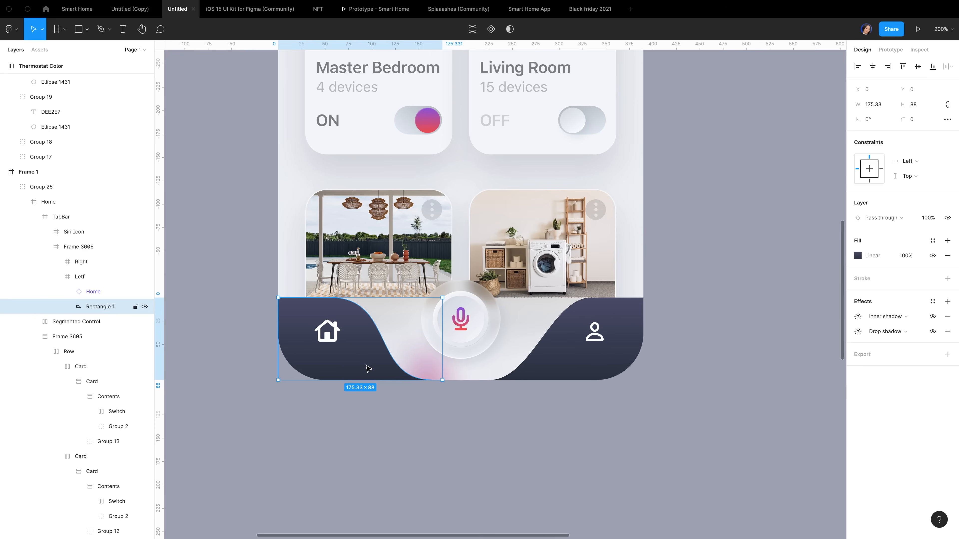
Paste a copy of the reshaped curve into the Right group and flip it horizontally
{"action": "left_click", "coordinate": [556, 365]}
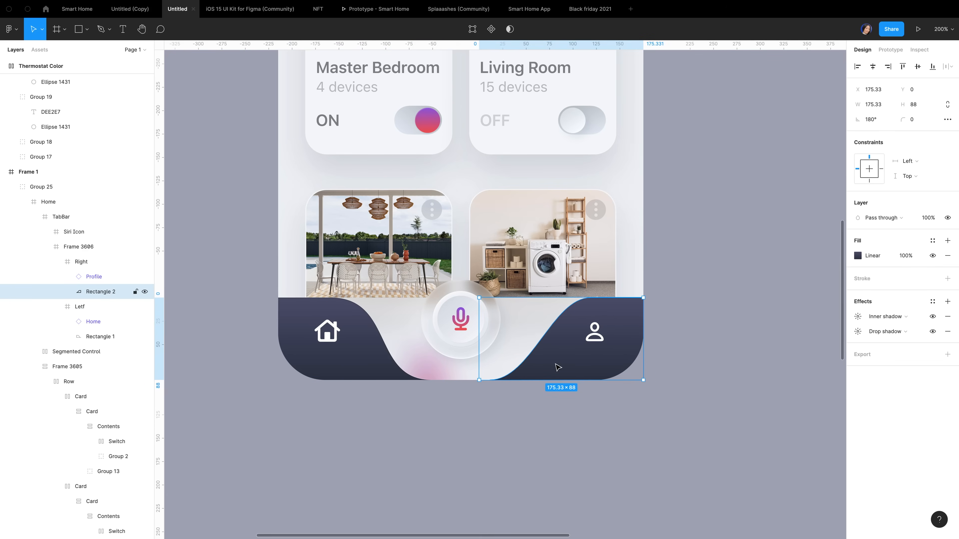
{"action": "key", "text": "super+v"}
{"action": "right_click", "coordinate": [552, 351]}
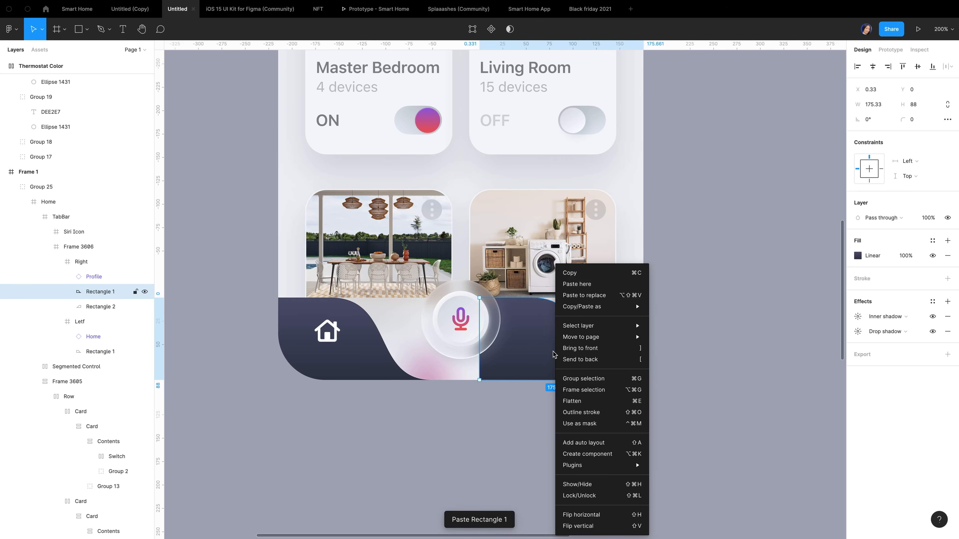
{"action": "left_click", "coordinate": [596, 516]}
Delete the old right curve, keeping the mirrored copy
{"action": "left_click", "coordinate": [107, 307]}
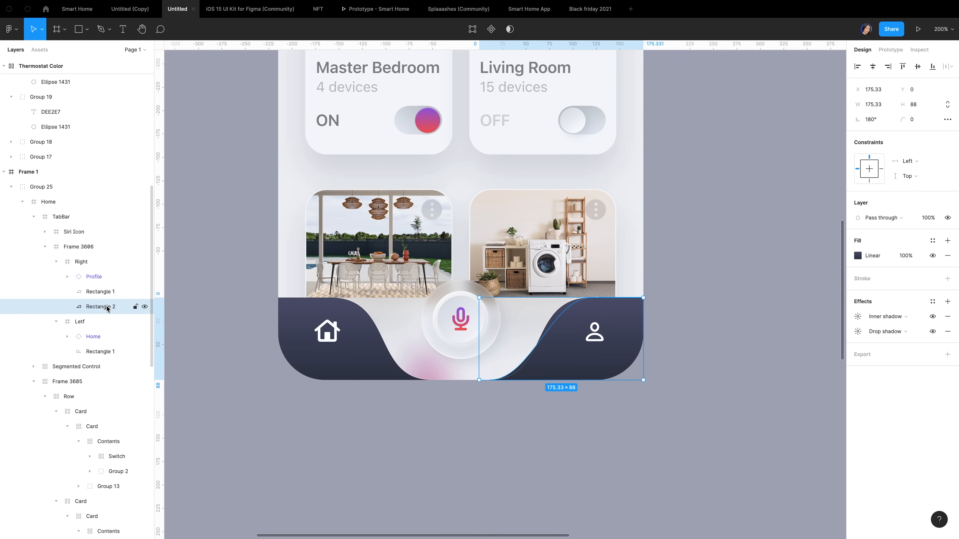
{"action": "key", "text": "Delete"}
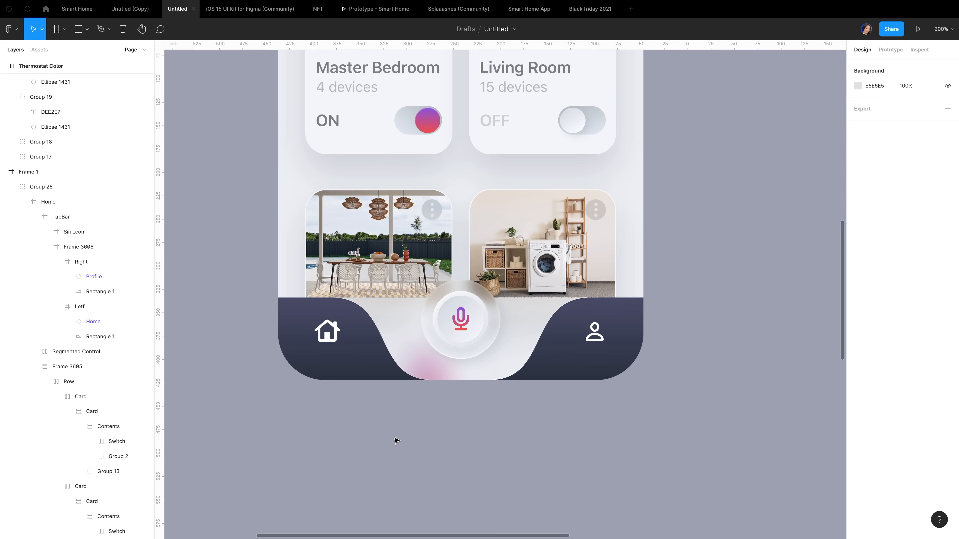
{"action": "left_click", "coordinate": [616, 320]}
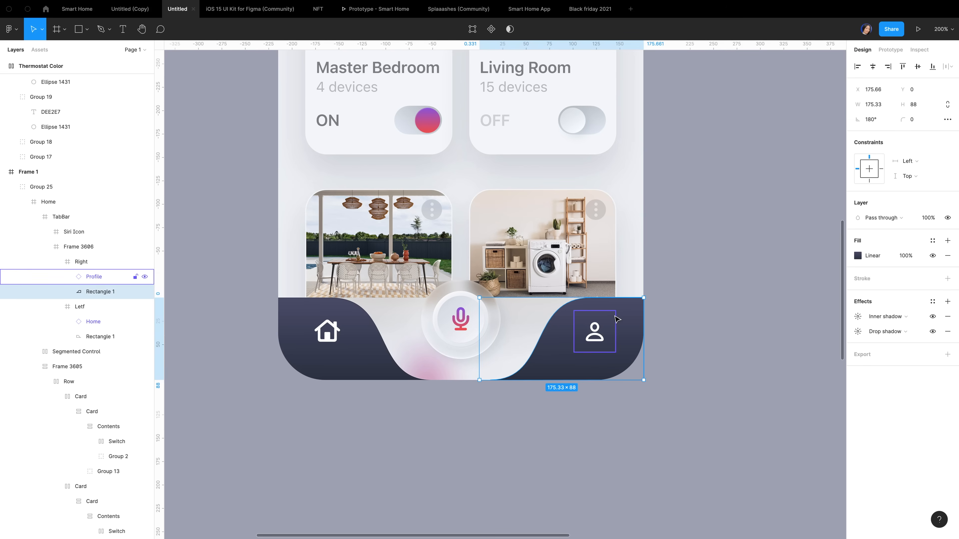
{"action": "key", "text": "Right"}
{"action": "left_click", "coordinate": [702, 280]}
{"action": "mouse_move", "coordinate": [780, 1]}
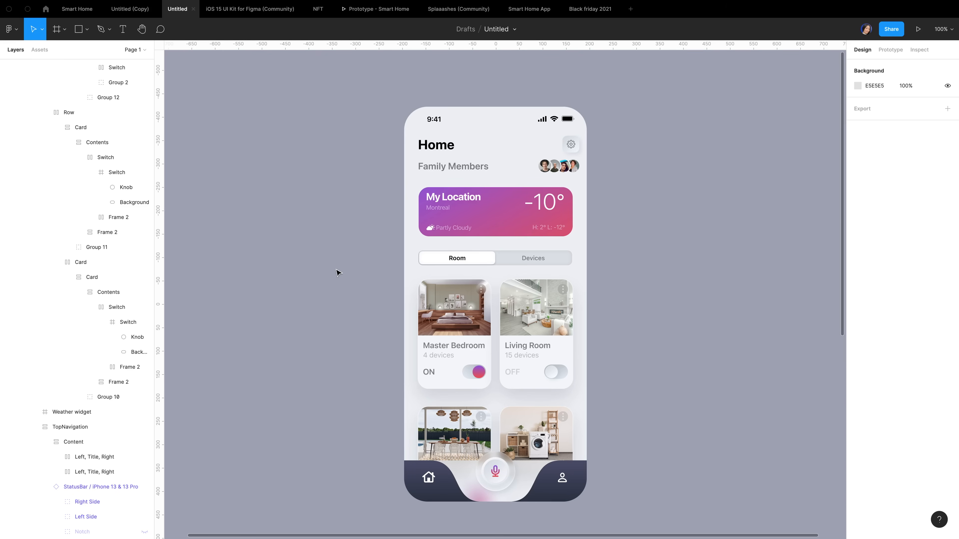
Duplicate the Home phone screen and place the copy to the right of the original
{"action": "scroll", "coordinate": [348, 326], "scroll_direction": "down", "scroll_amount": 1}
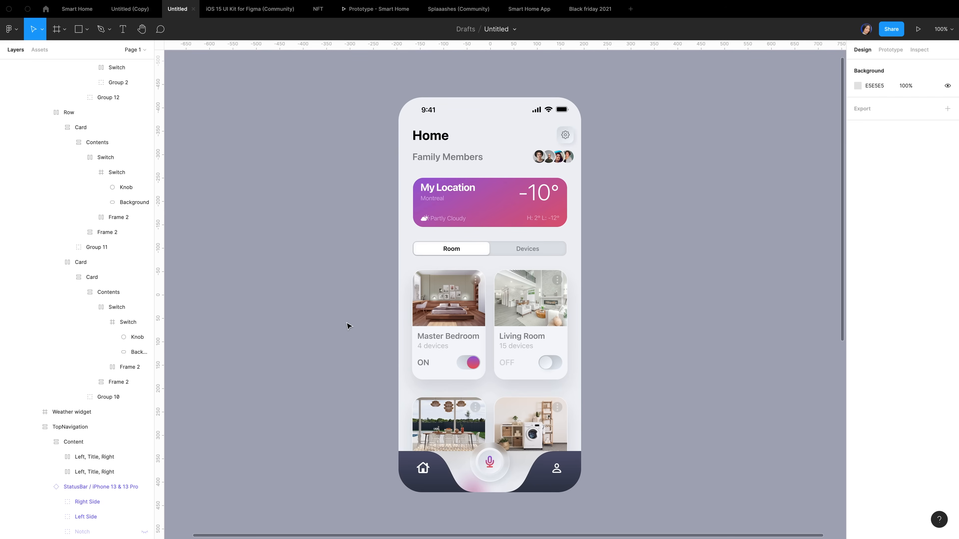
{"action": "scroll", "coordinate": [348, 326], "scroll_direction": "down", "scroll_amount": 1}
{"action": "left_click", "coordinate": [47, 516]}
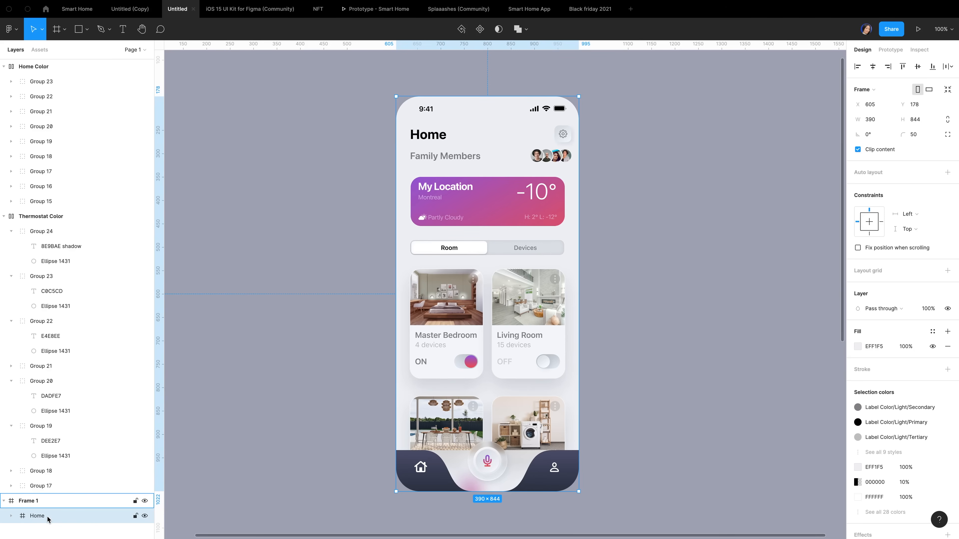
{"action": "key", "text": "ctrl+d"}
{"action": "left_click_drag", "start_coordinate": [465, 332], "coordinate": [684, 334]}
{"action": "left_click_drag", "start_coordinate": [656, 270], "coordinate": [662, 264]}
{"action": "key", "text": "alt+shift+Right"}
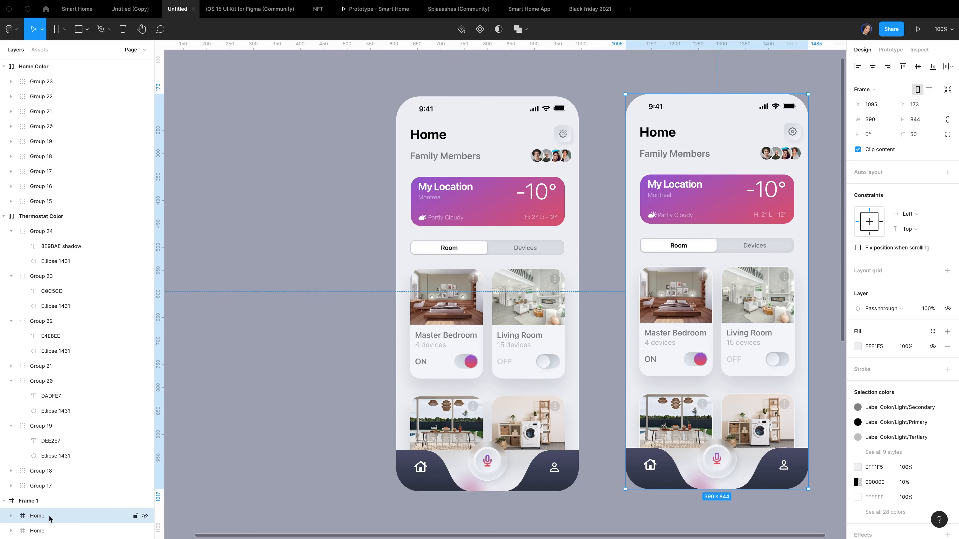
Group both Home screens and centre the group horizontally and vertically
{"action": "left_click", "coordinate": [46, 531], "text": "shift"}
{"action": "key", "text": "ctrl+g"}
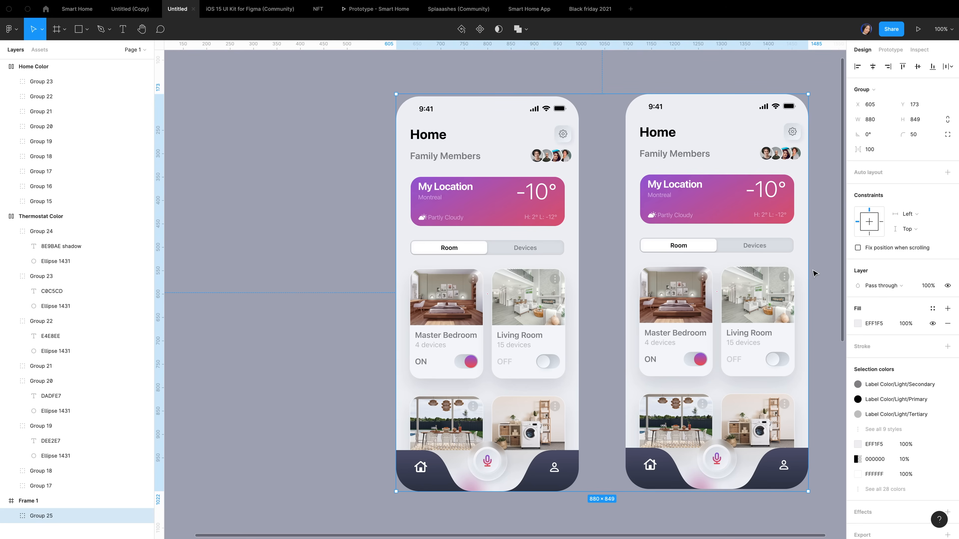
{"action": "left_click", "coordinate": [873, 68]}
{"action": "left_click", "coordinate": [918, 68]}
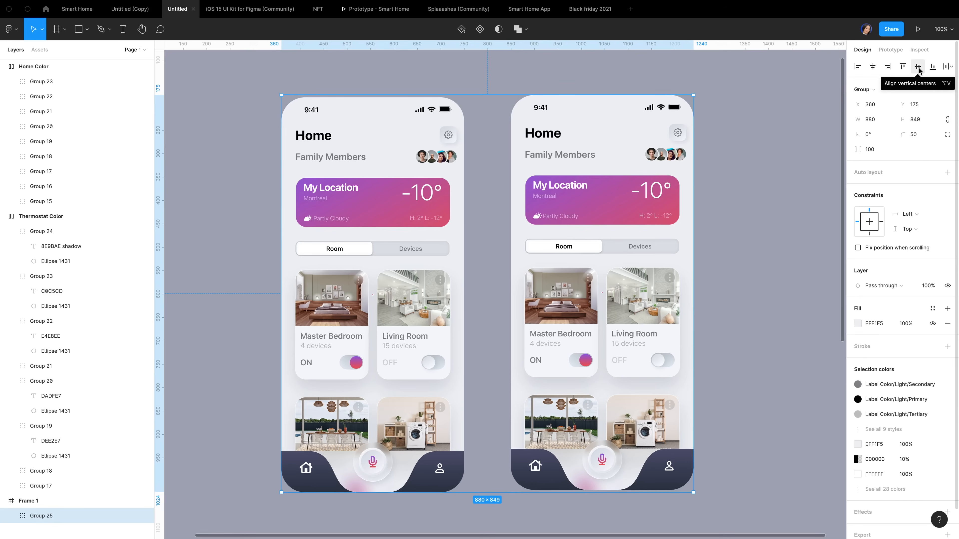
{"action": "left_click", "coordinate": [919, 68]}
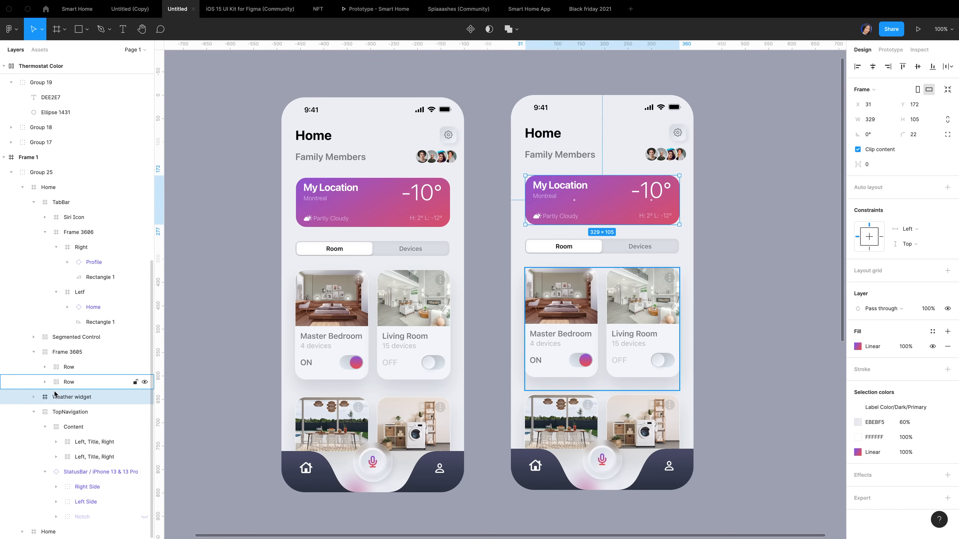
Select the copy's TabBar-to-Weather widget layers and the Family Members subtitle
{"action": "left_click", "coordinate": [33, 413]}
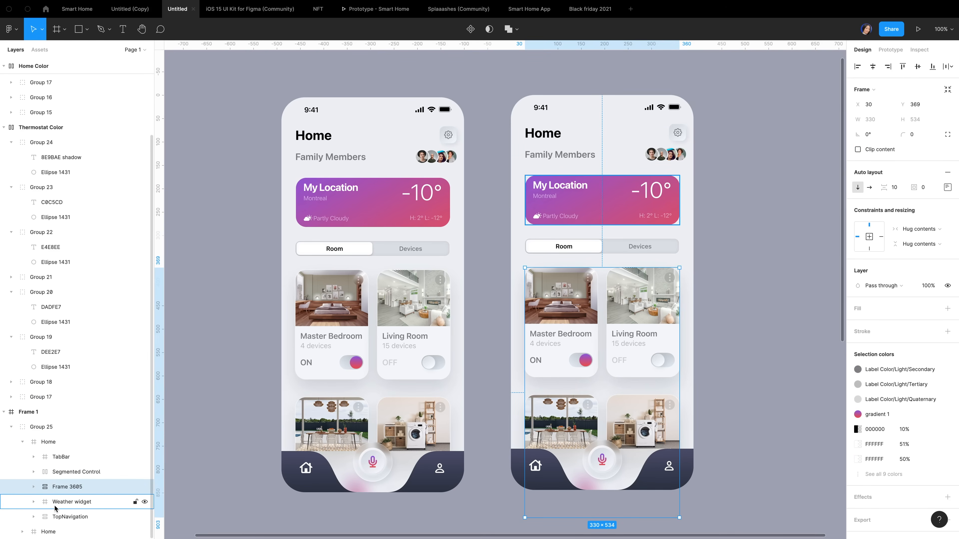
{"action": "left_click", "coordinate": [69, 502]}
{"action": "left_click", "coordinate": [65, 462], "text": "shift"}
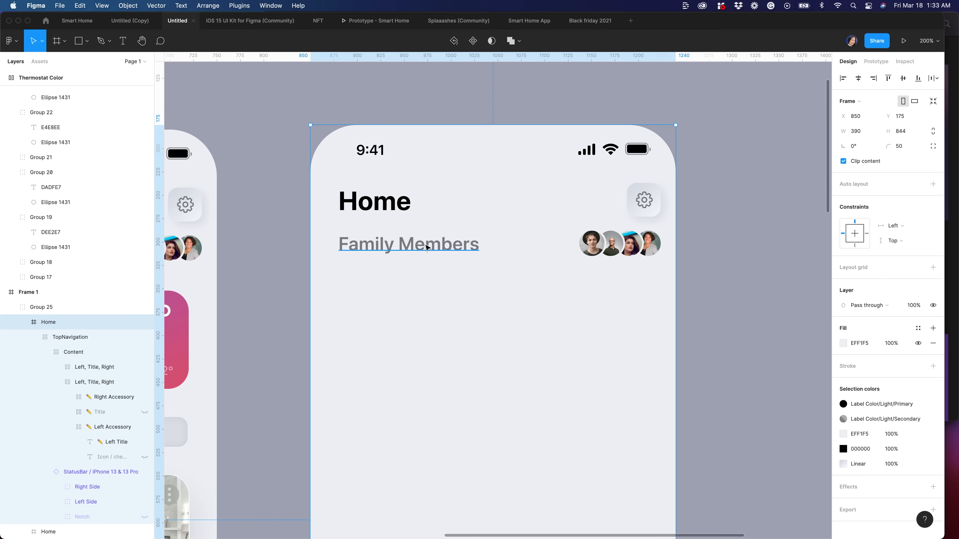
{"action": "left_click", "coordinate": [424, 246]}
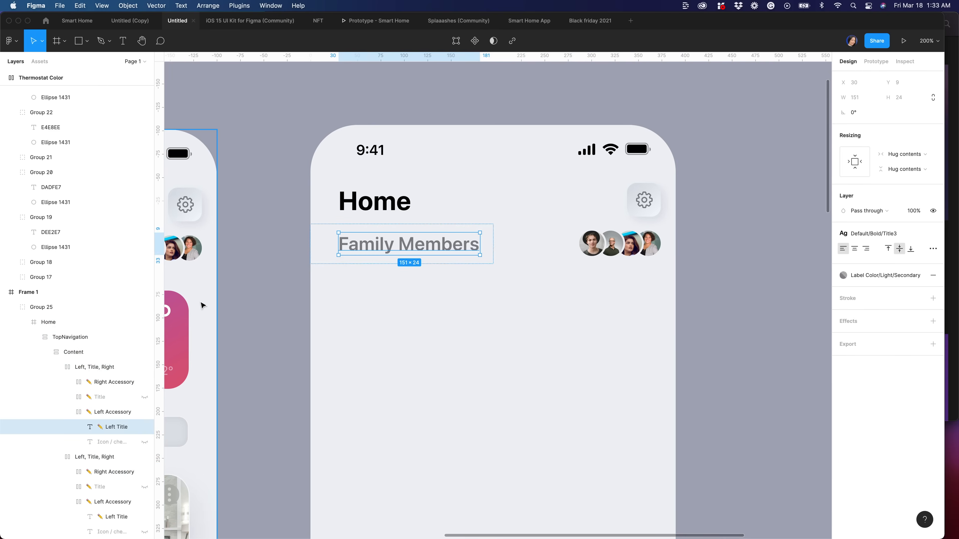
Hide the Family Members row and Home title, and show the centred Title and back arrow
{"action": "left_click", "coordinate": [95, 367]}
{"action": "left_click", "coordinate": [144, 367]}
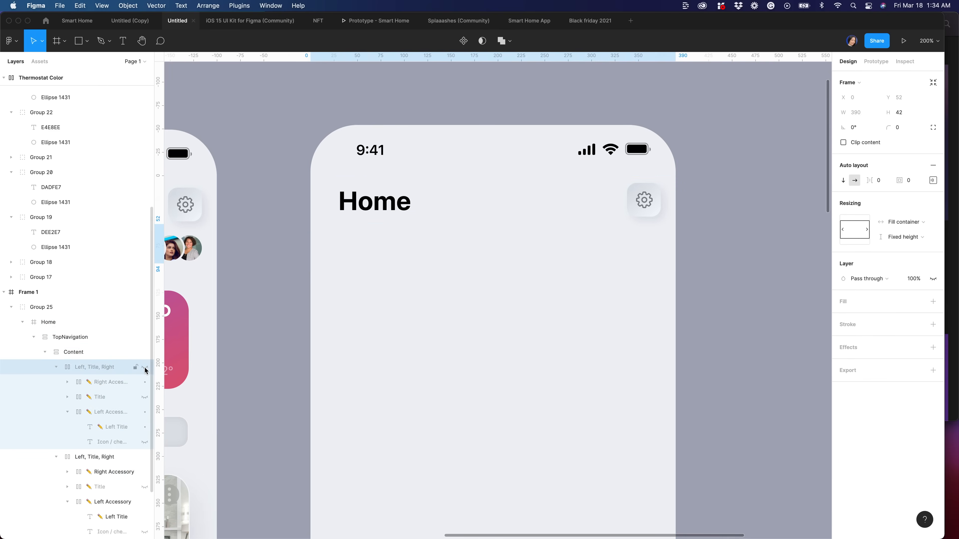
{"action": "left_click", "coordinate": [378, 202], "text": "super"}
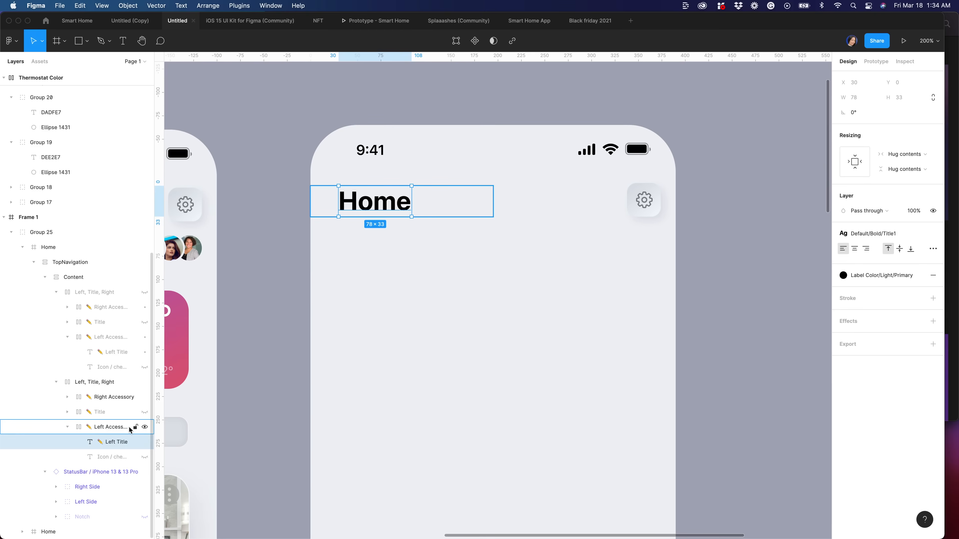
{"action": "left_click", "coordinate": [145, 412]}
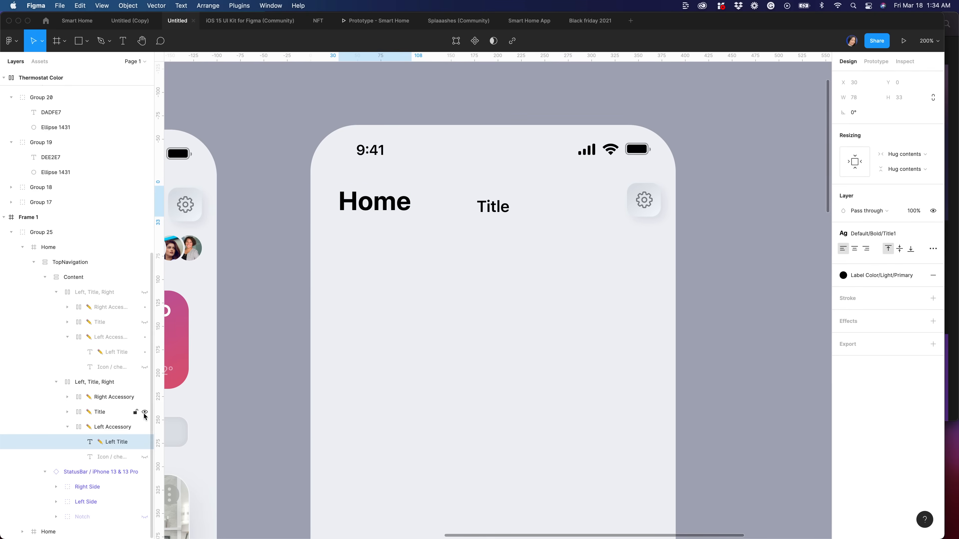
{"action": "left_click", "coordinate": [144, 457]}
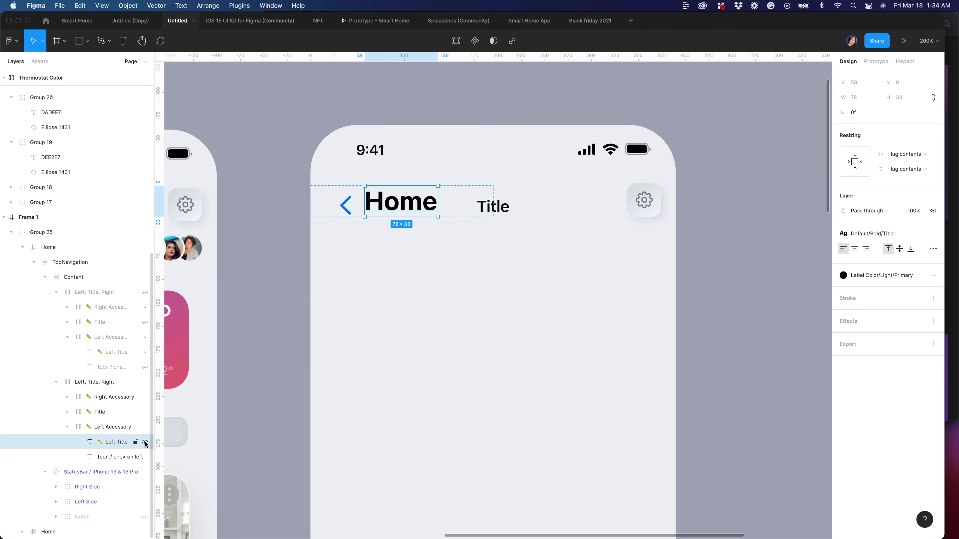
{"action": "left_click", "coordinate": [145, 442]}
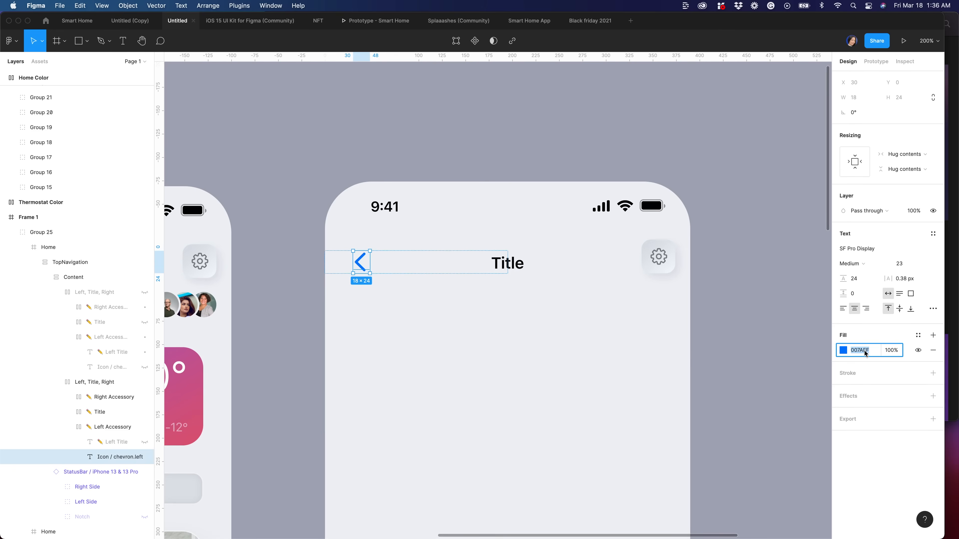
Colour the back arrow 3C3C43 at 60% opacity
{"action": "type", "text": "3c3c43"}
{"action": "key", "text": "Return"}
{"action": "left_click", "coordinate": [891, 351]}
{"action": "type", "text": "60"}
{"action": "key", "text": "Return"}
Change the title text to Thermostat
{"action": "left_click", "coordinate": [505, 266]}
{"action": "double_click", "coordinate": [504, 264]}
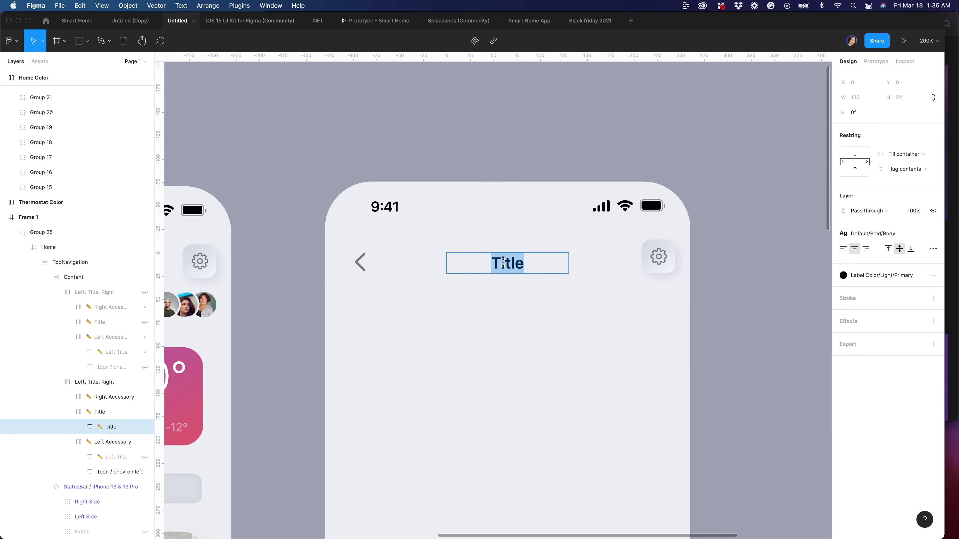
{"action": "type", "text": "Thermostat"}
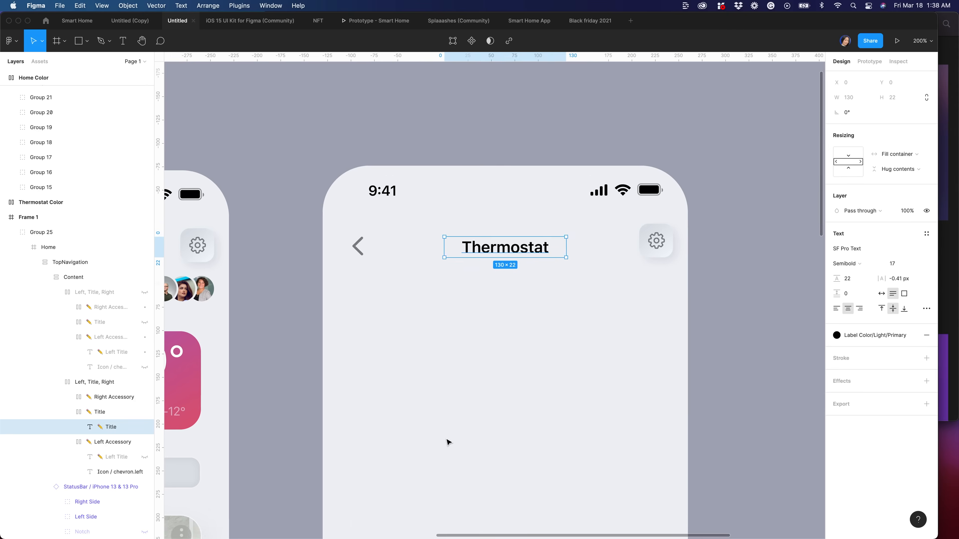
{"action": "scroll", "coordinate": [447, 443], "scroll_direction": "down", "scroll_amount": 1}
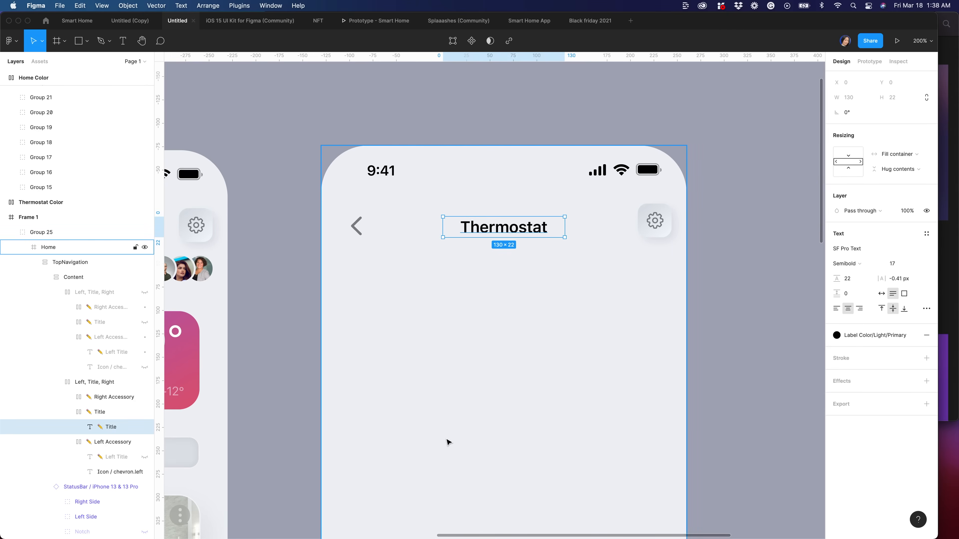
{"action": "left_click", "coordinate": [447, 442]}
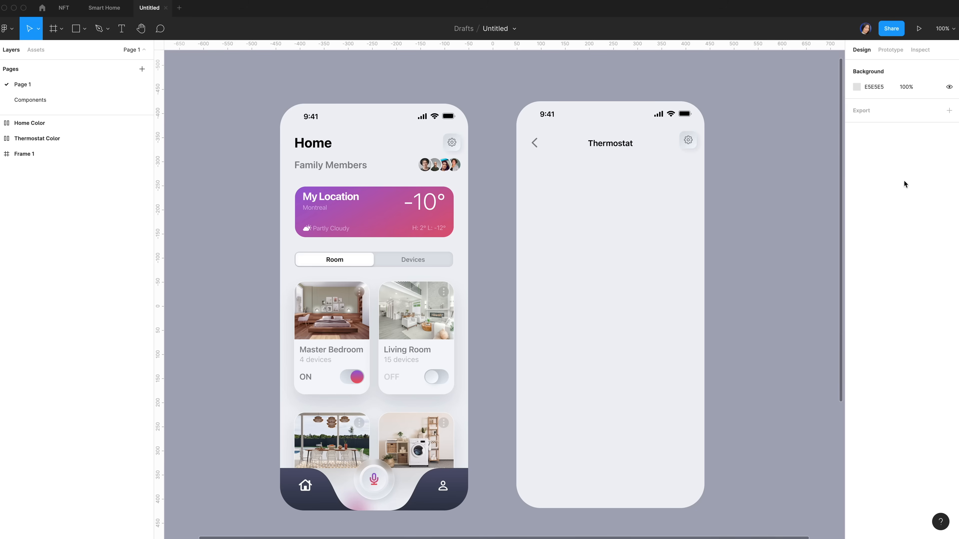
{"action": "scroll", "coordinate": [638, 295], "scroll_direction": "up", "scroll_amount": 5}
Draw a 244-wide circle on the Thermostat screen, centred horizontally at Y 176
{"action": "key", "text": "o"}
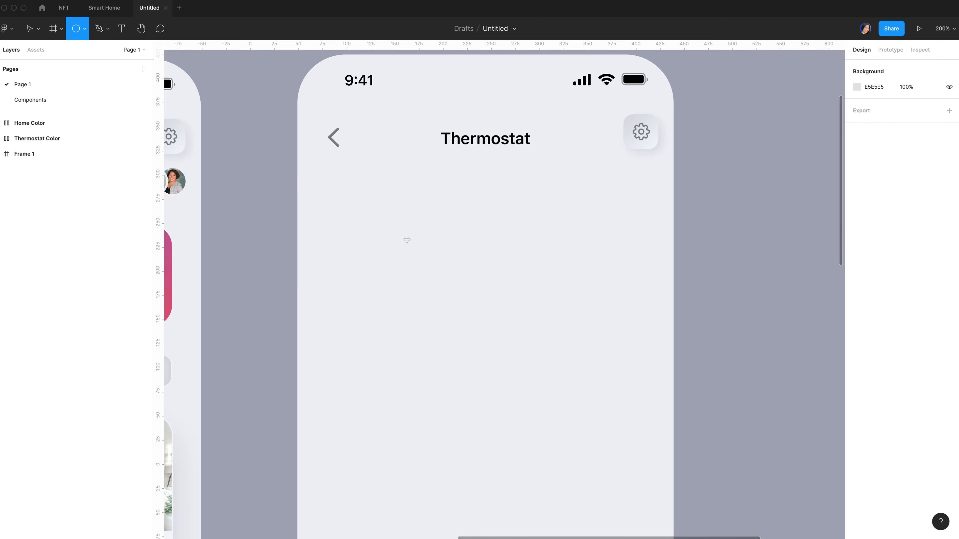
{"action": "left_click_drag", "start_coordinate": [397, 218], "coordinate": [562, 383]}
{"action": "left_click", "coordinate": [879, 107]}
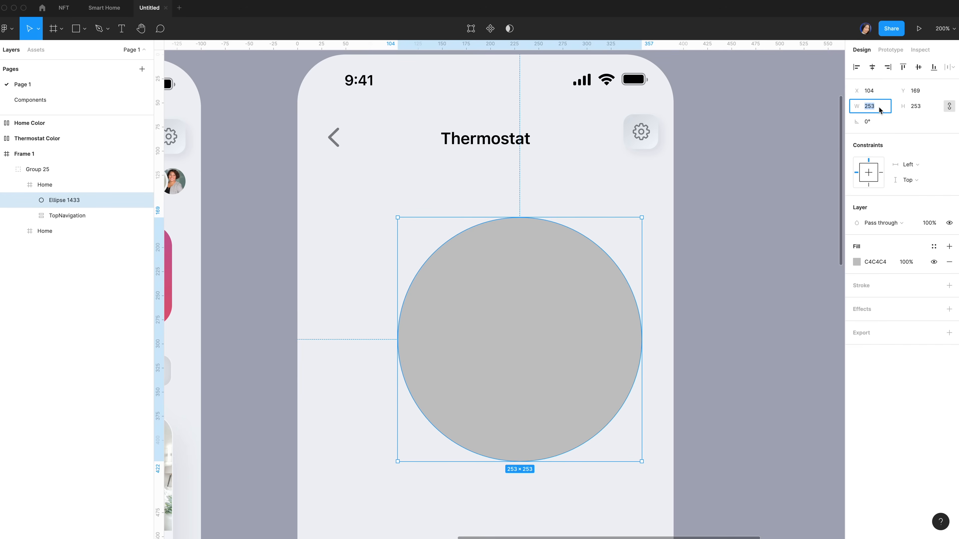
{"action": "type", "text": "244"}
{"action": "key", "text": "Return"}
{"action": "left_click", "coordinate": [871, 67]}
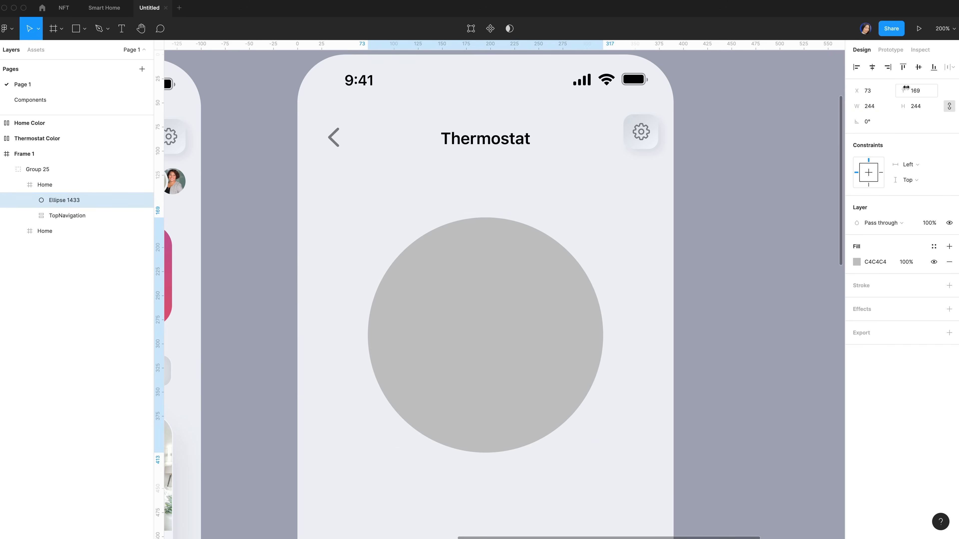
{"action": "left_click", "coordinate": [921, 90]}
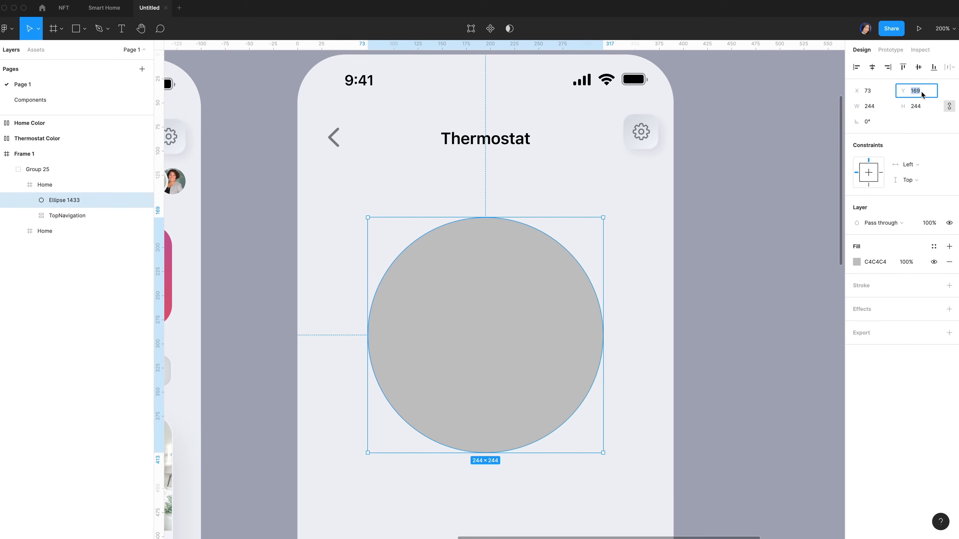
{"action": "type", "text": "176"}
{"action": "key", "text": "Return"}
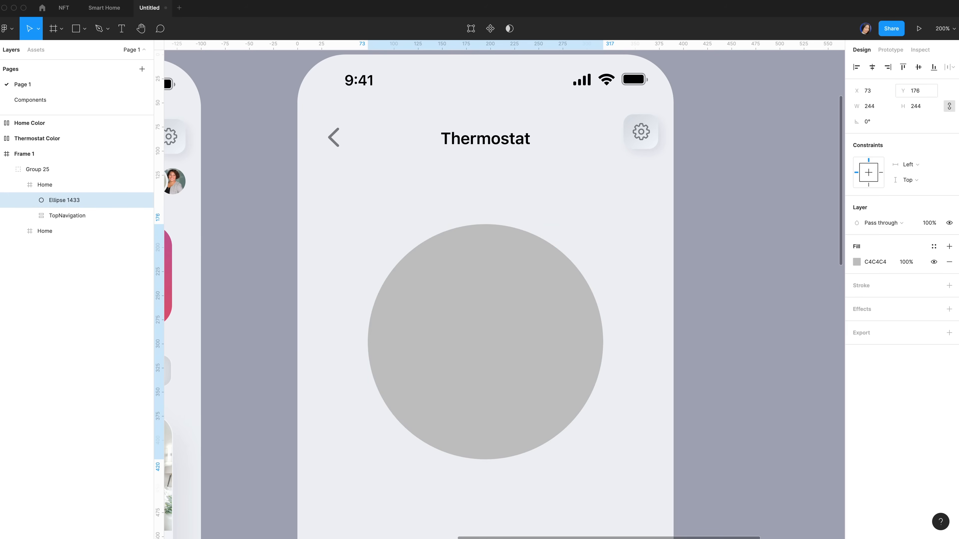
Fill the circle with a tilted linear gradient from DEE2E7 to DBE0E7
{"action": "scroll", "coordinate": [486, 295], "scroll_direction": "down", "scroll_amount": 1}
{"action": "left_click", "coordinate": [859, 260]}
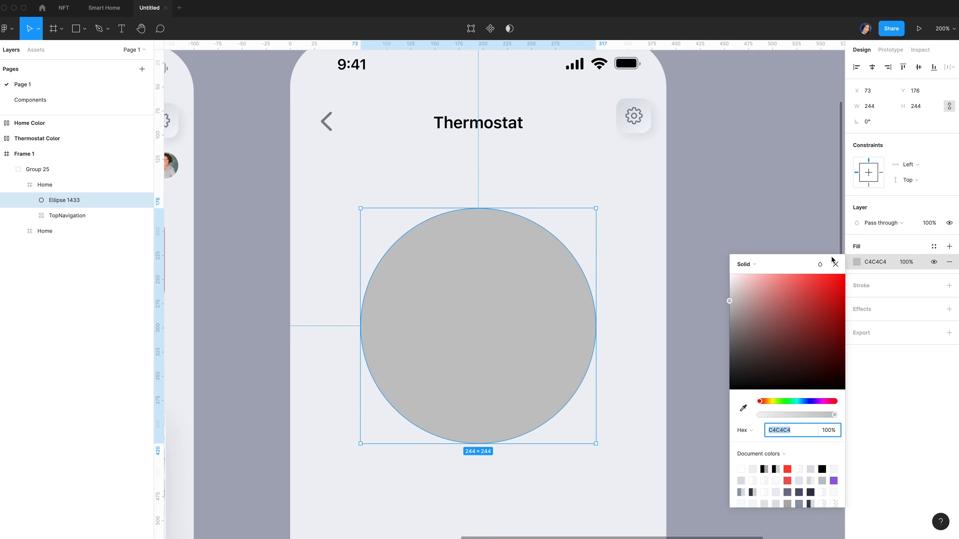
{"action": "left_click", "coordinate": [772, 267]}
{"action": "left_click", "coordinate": [767, 277]}
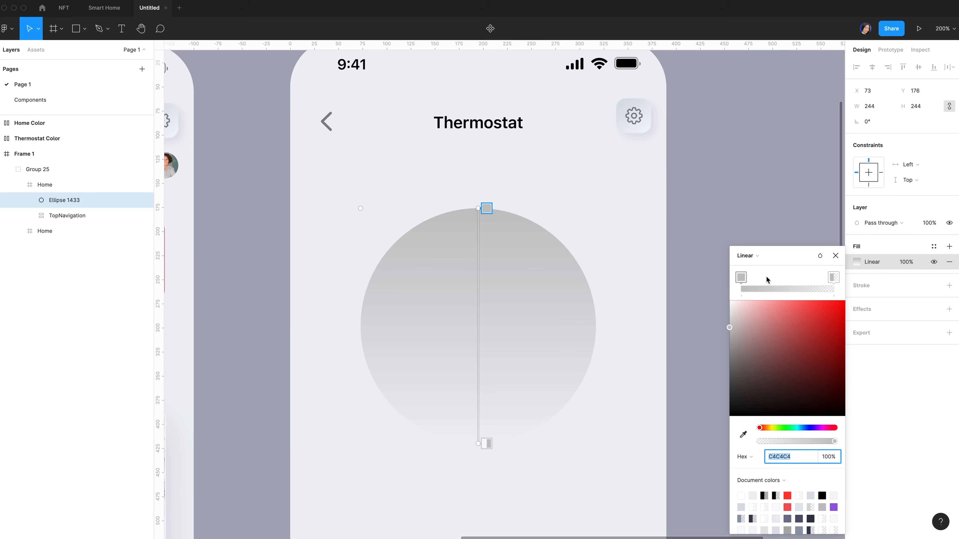
{"action": "left_click", "coordinate": [741, 278]}
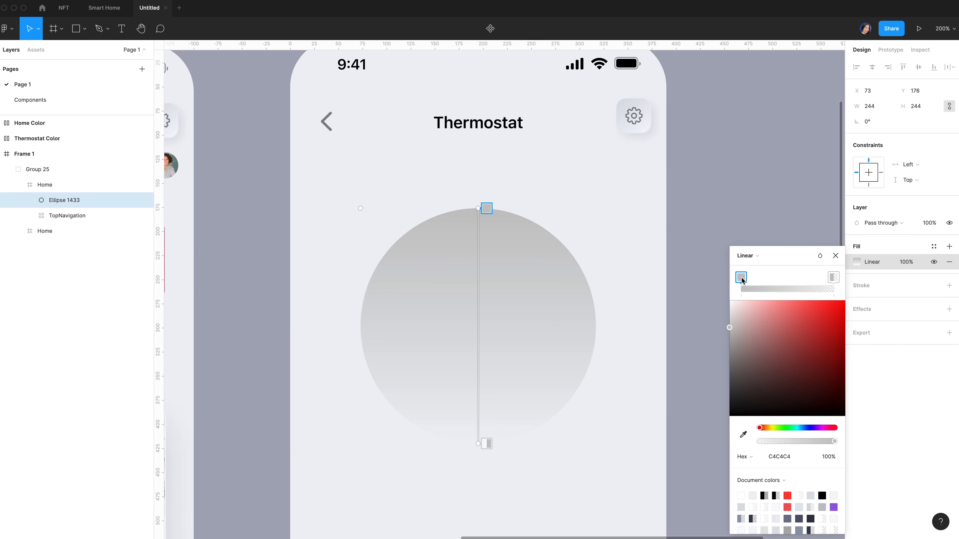
{"action": "left_click", "coordinate": [780, 457]}
{"action": "type", "text": "dee2e7"}
{"action": "left_click", "coordinate": [834, 278]}
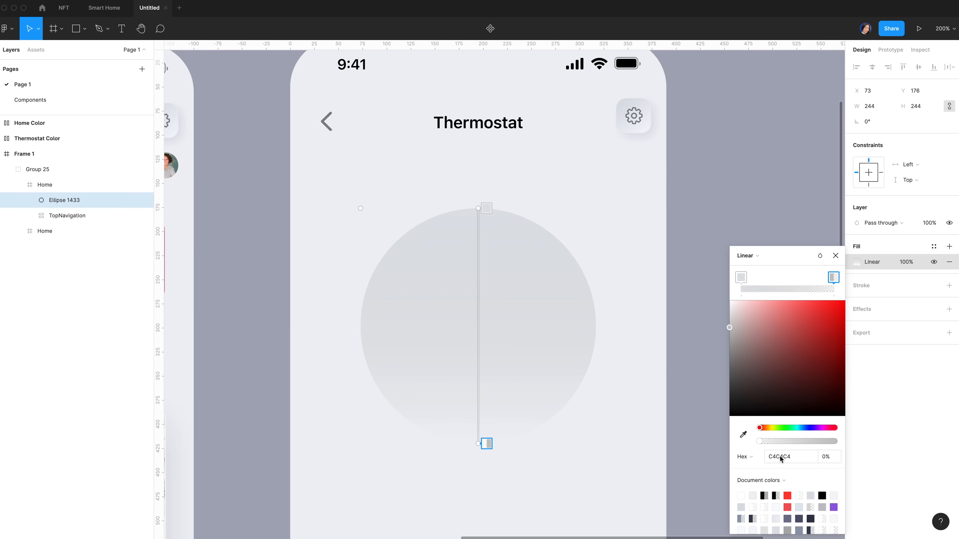
{"action": "left_click", "coordinate": [780, 457]}
{"action": "type", "text": "dbe0e7"}
{"action": "key", "text": "Return"}
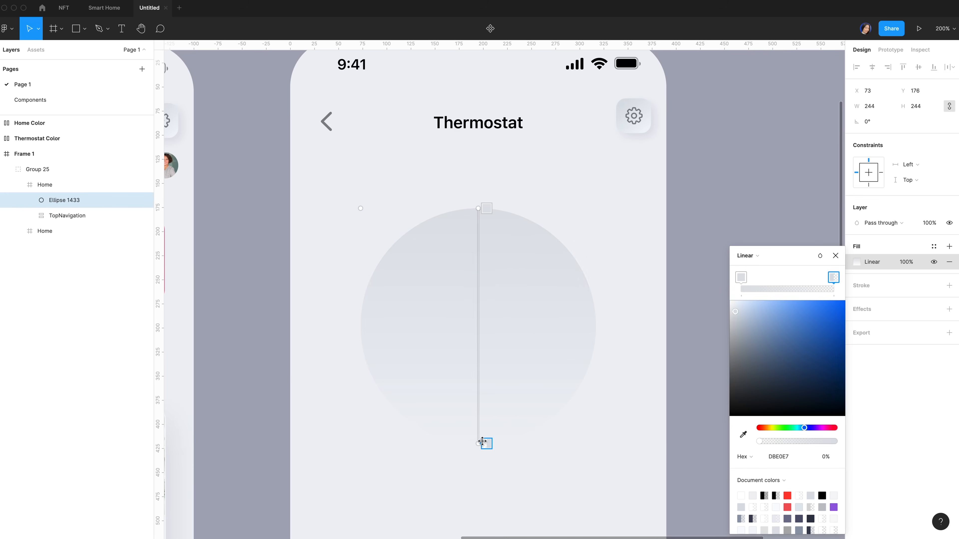
{"action": "left_click_drag", "start_coordinate": [760, 441], "coordinate": [882, 439]}
{"action": "left_click_drag", "start_coordinate": [476, 208], "coordinate": [438, 218]}
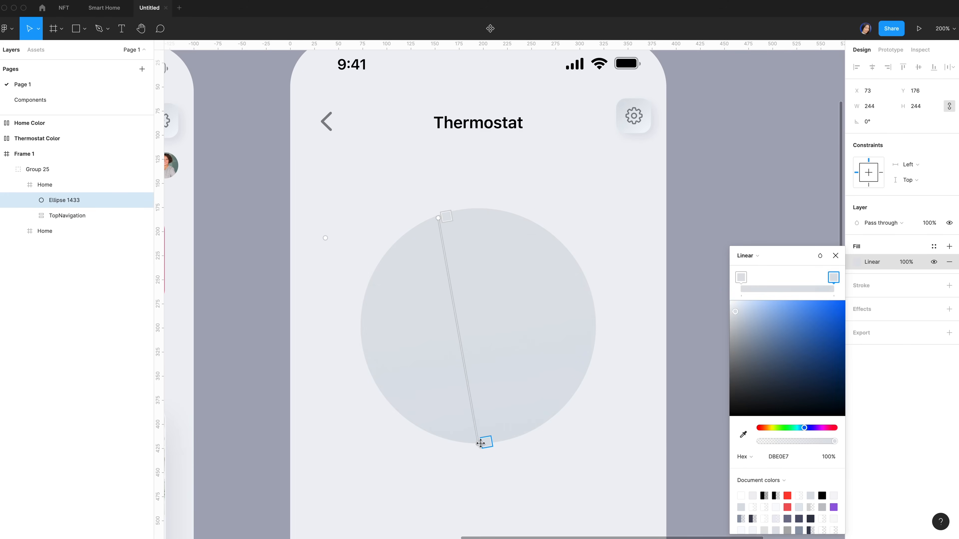
{"action": "left_click_drag", "start_coordinate": [484, 442], "coordinate": [535, 434]}
{"action": "key", "text": "Escape"}
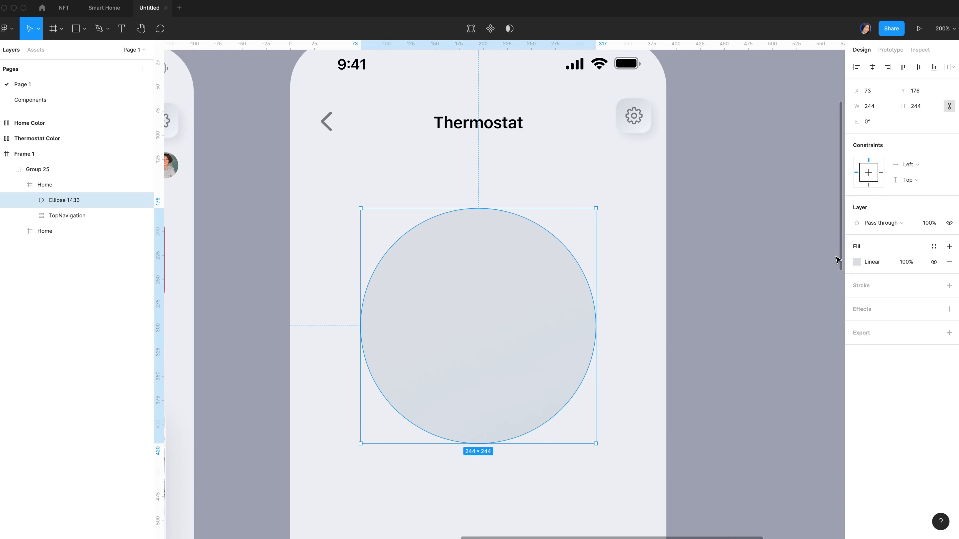
Add a linear gradient stroke from white at 50% to F6F1F1
{"action": "left_click", "coordinate": [949, 285]}
{"action": "left_click", "coordinate": [870, 301]}
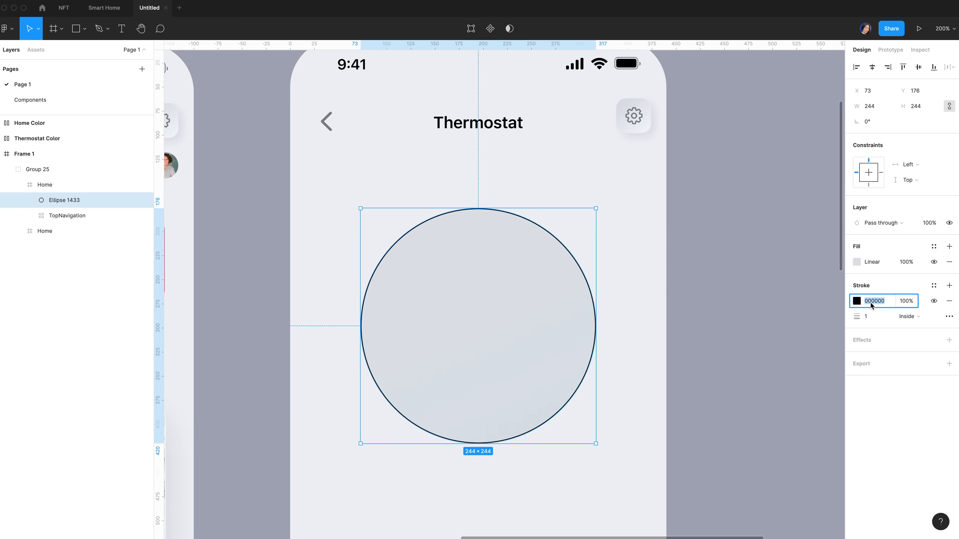
{"action": "left_click", "coordinate": [856, 301]}
{"action": "left_click", "coordinate": [747, 291]}
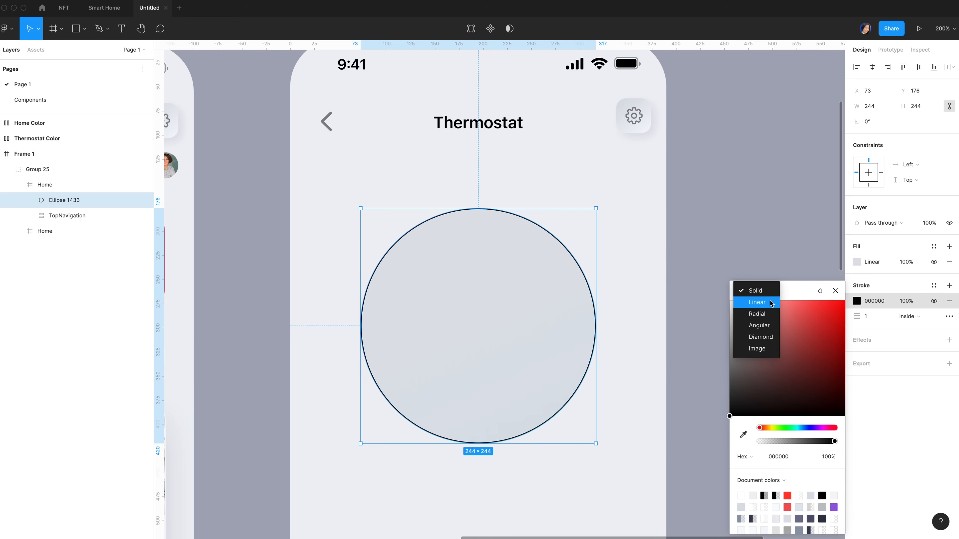
{"action": "left_click", "coordinate": [770, 303]}
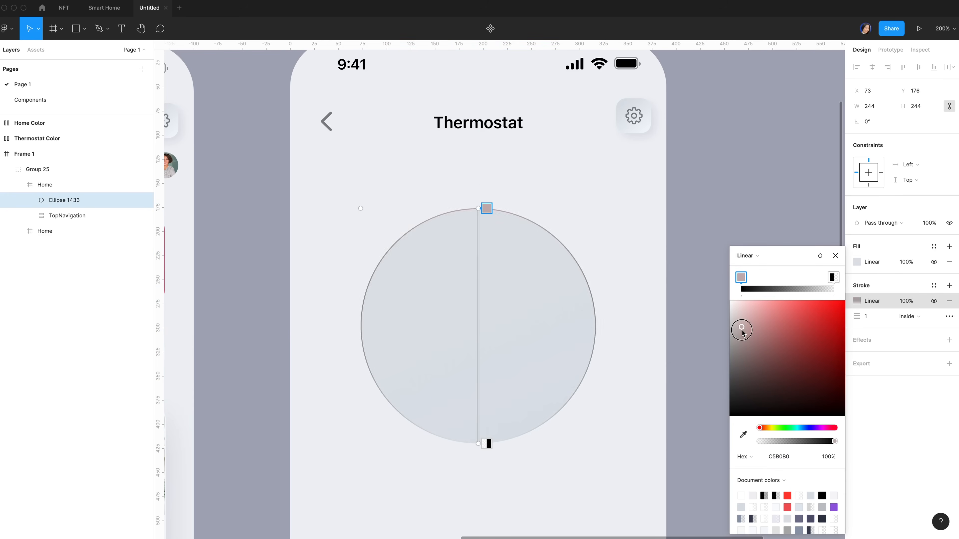
{"action": "left_click", "coordinate": [827, 458]}
{"action": "type", "text": "50"}
{"action": "key", "text": "Return"}
{"action": "left_click", "coordinate": [834, 277]}
{"action": "left_click", "coordinate": [778, 456]}
{"action": "key", "text": "BackSpace"}
{"action": "type", "text": "f6f1f1"}
{"action": "key", "text": "Return"}
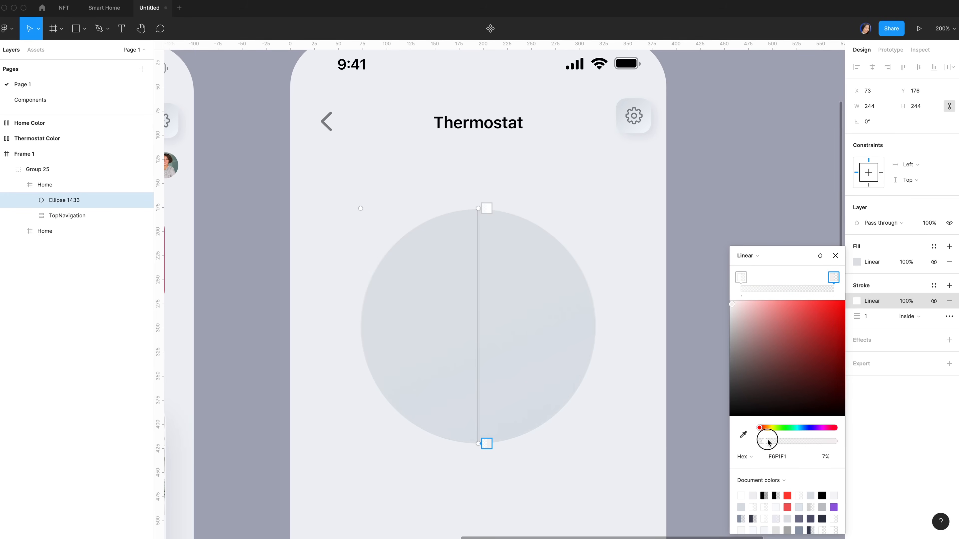
Angle the stroke gradient diagonally and set the 1px stroke to Outside
{"action": "left_click_drag", "start_coordinate": [478, 208], "coordinate": [405, 238]}
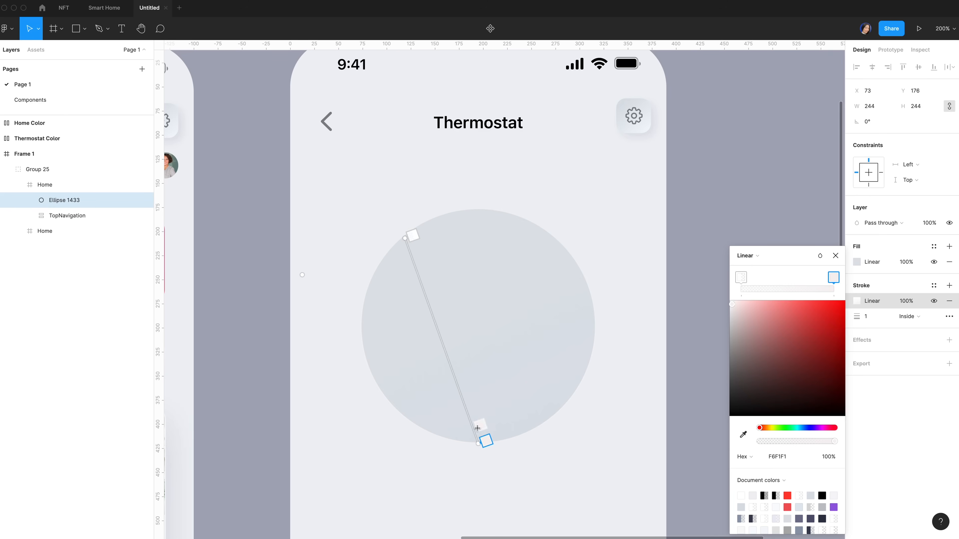
{"action": "left_click_drag", "start_coordinate": [483, 442], "coordinate": [528, 426]}
{"action": "left_click", "coordinate": [875, 318]}
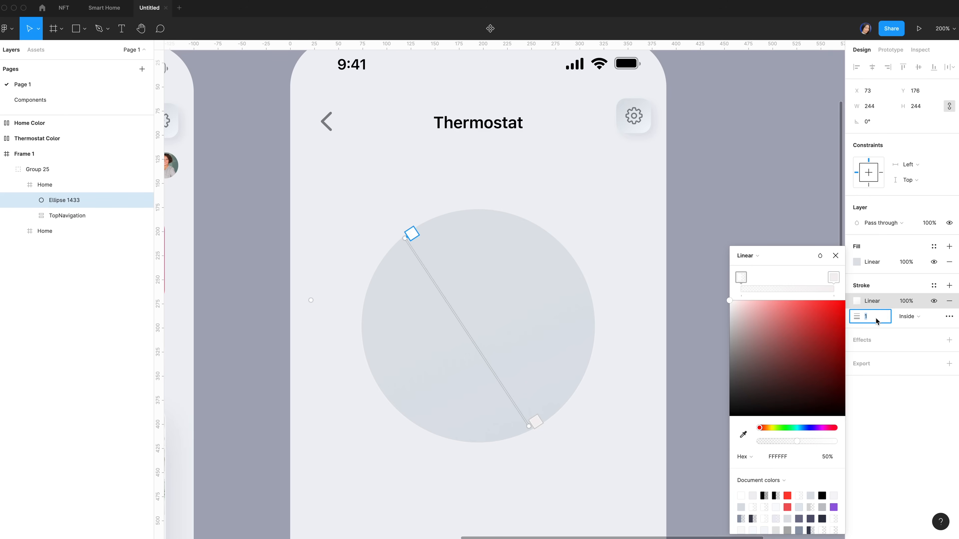
{"action": "left_click", "coordinate": [909, 317]}
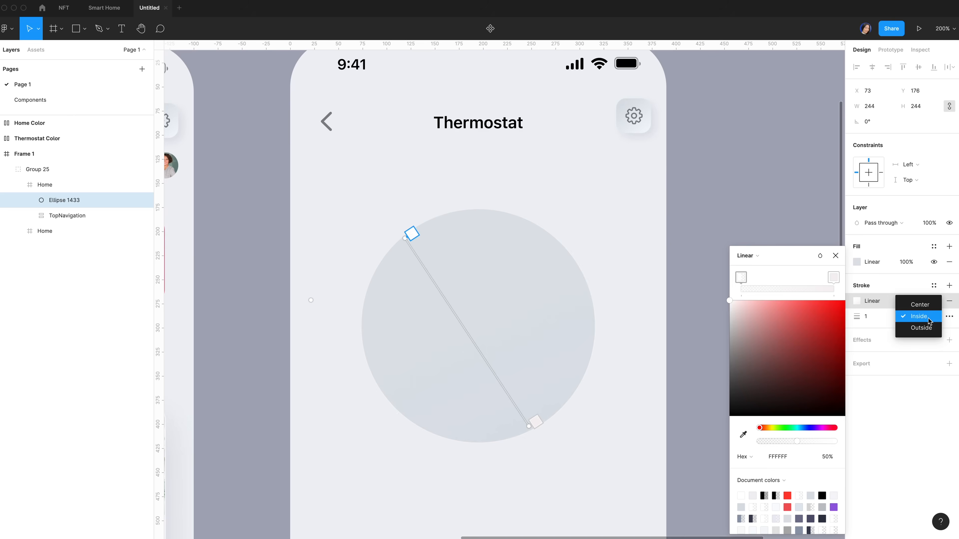
{"action": "left_click", "coordinate": [929, 328]}
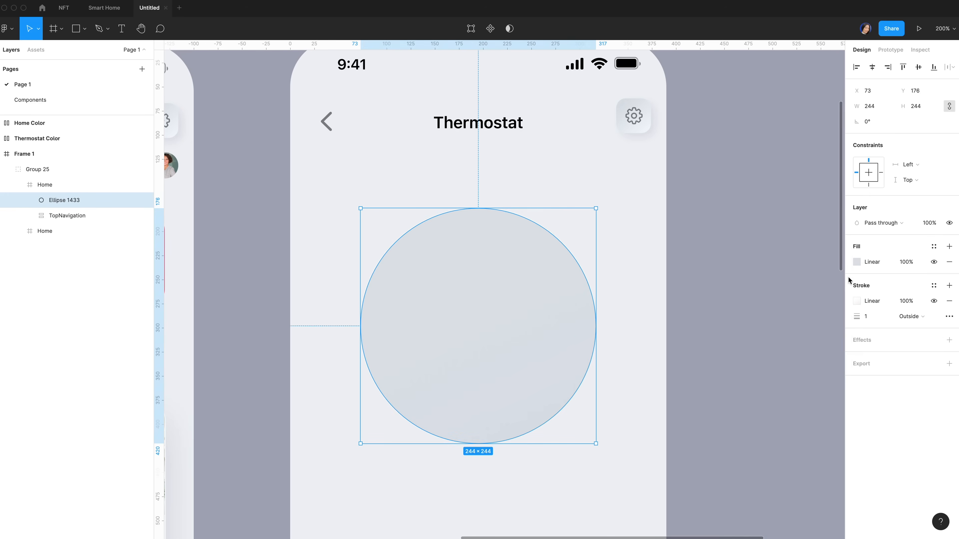
Add an inner shadow with Y 3, blur 8, spread 1, colour 41455D at 10%
{"action": "left_click", "coordinate": [859, 343]}
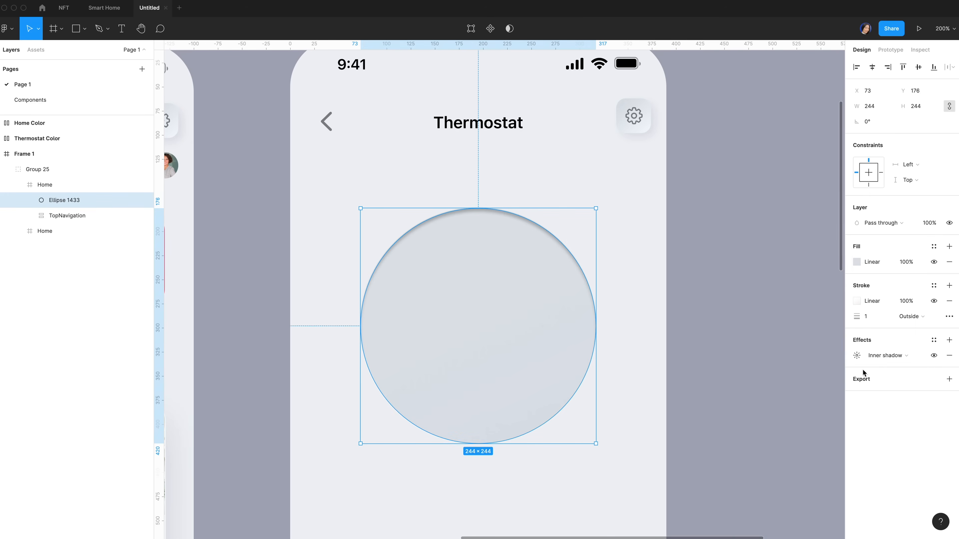
{"action": "left_click", "coordinate": [857, 356]}
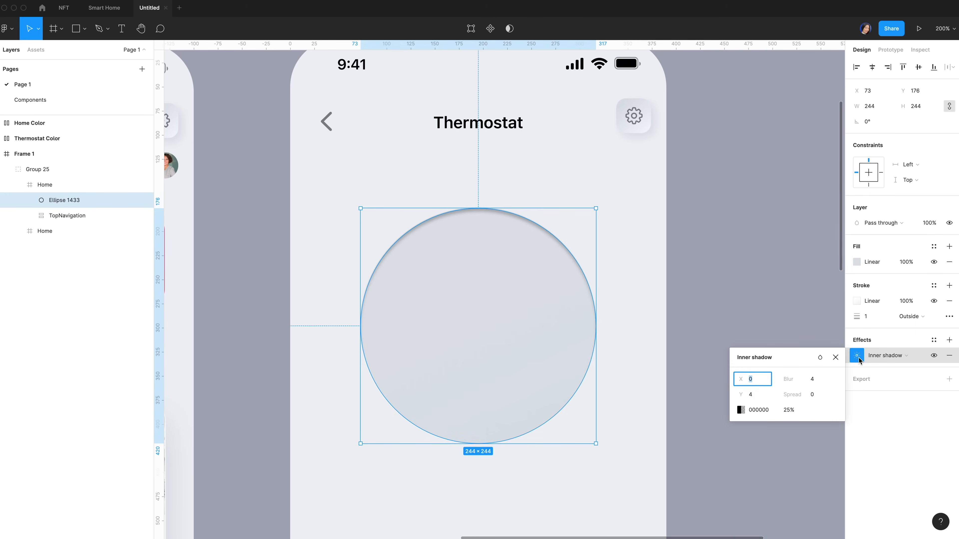
{"action": "left_click", "coordinate": [816, 381]}
{"action": "type", "text": "8"}
{"action": "left_click", "coordinate": [759, 395]}
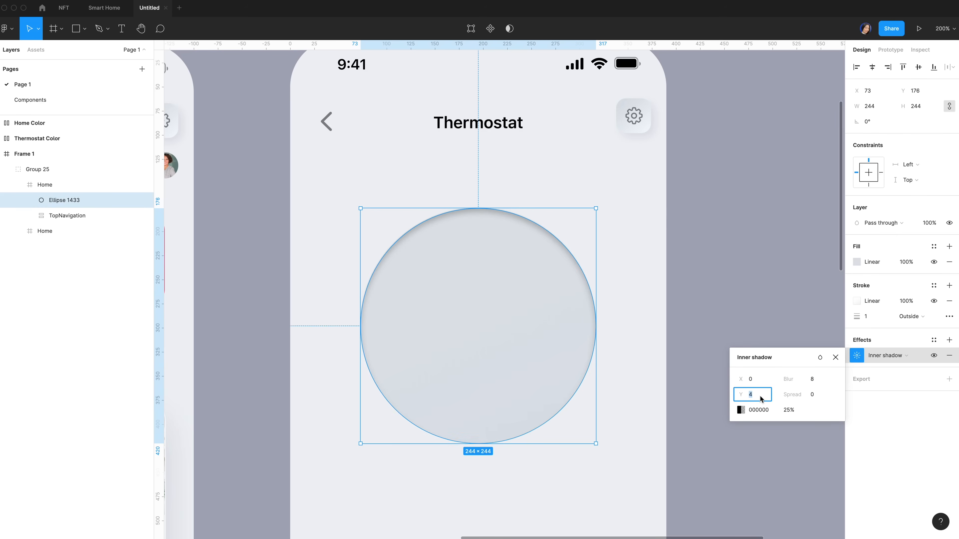
{"action": "type", "text": "3"}
{"action": "left_click", "coordinate": [817, 395]}
{"action": "type", "text": "1"}
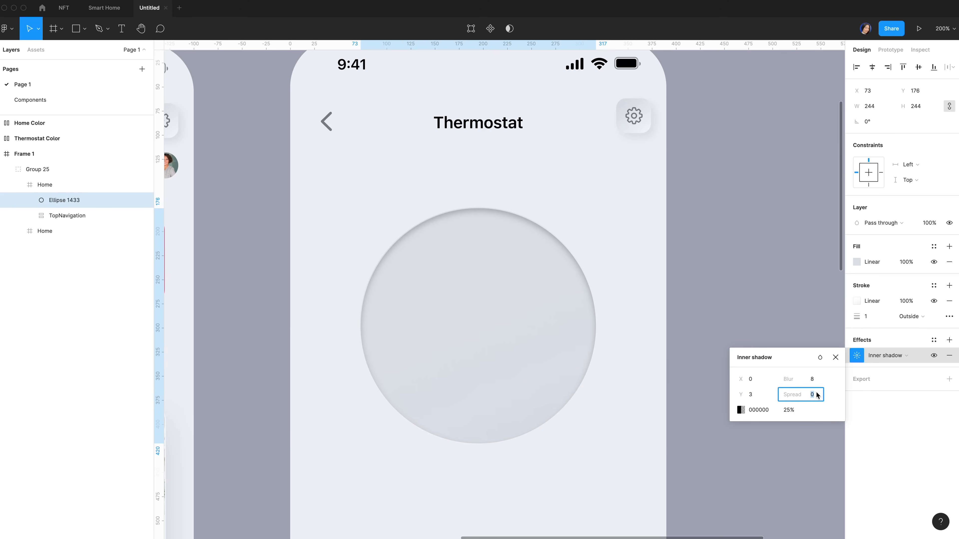
{"action": "left_click", "coordinate": [758, 411]}
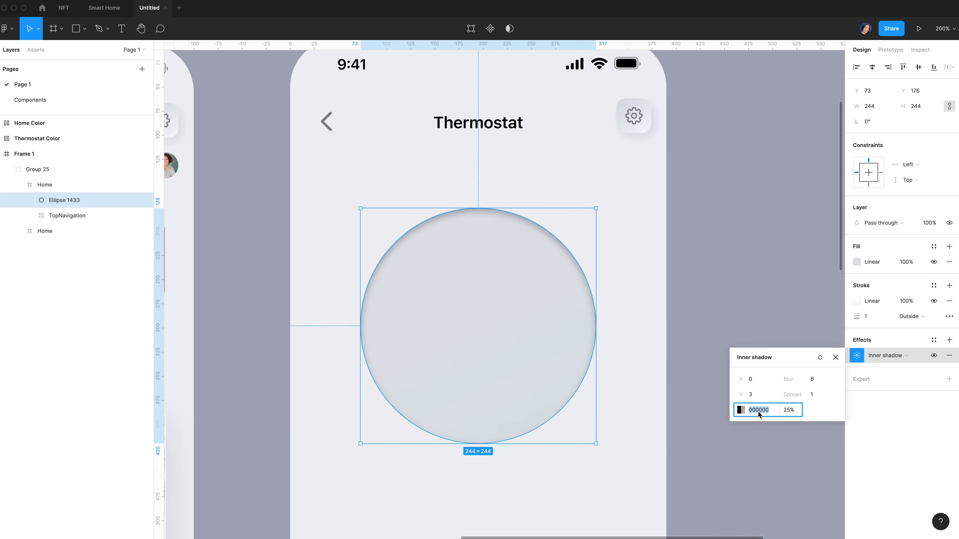
{"action": "type", "text": "41455D"}
{"action": "left_click", "coordinate": [793, 411]}
{"action": "type", "text": "10"}
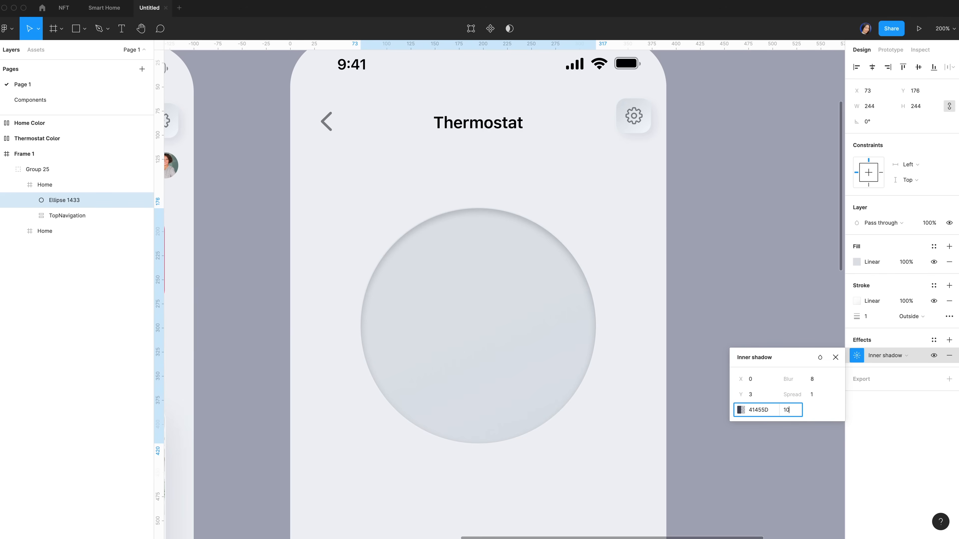
{"action": "key", "text": "Return"}
{"action": "left_click", "coordinate": [950, 342]}
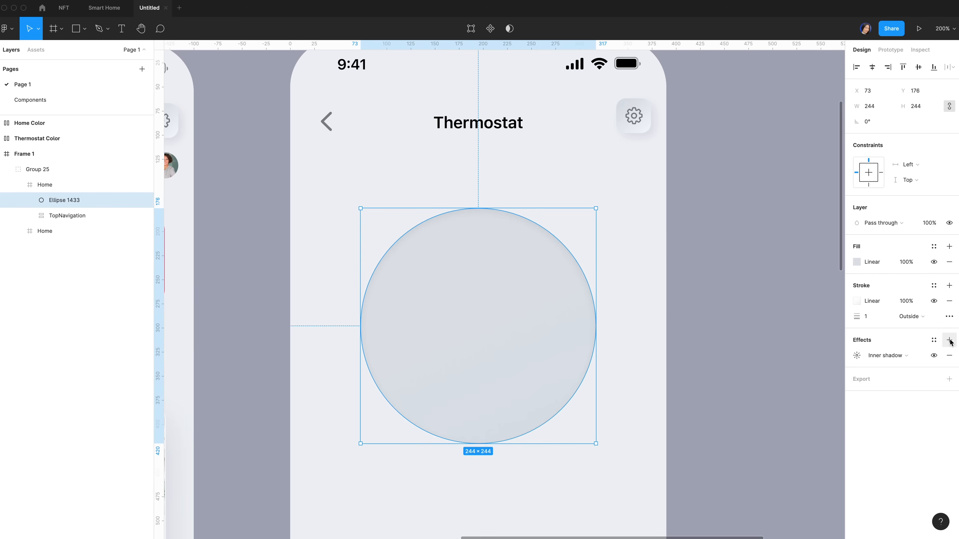
Add a drop shadow with Y 15, blur 30, 8E9BAE at 20%, then frame the circle
{"action": "left_click", "coordinate": [950, 341]}
{"action": "left_click", "coordinate": [862, 355]}
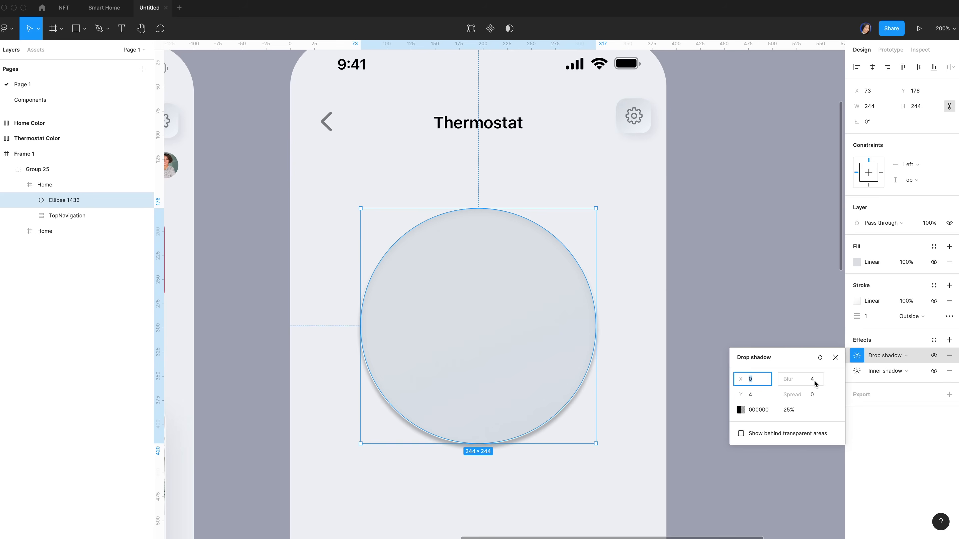
{"action": "left_click", "coordinate": [813, 380]}
{"action": "left_click", "coordinate": [754, 394]}
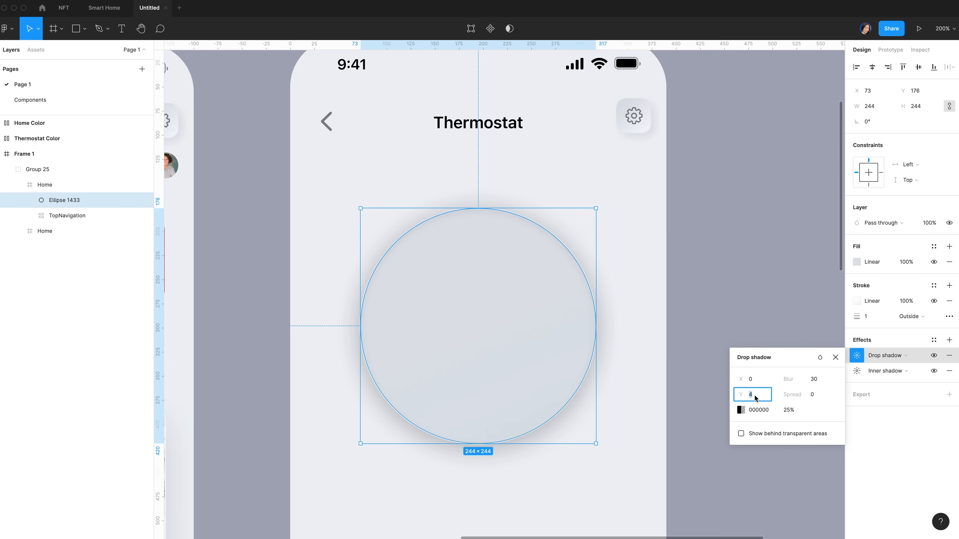
{"action": "type", "text": "15"}
{"action": "left_click", "coordinate": [768, 409]}
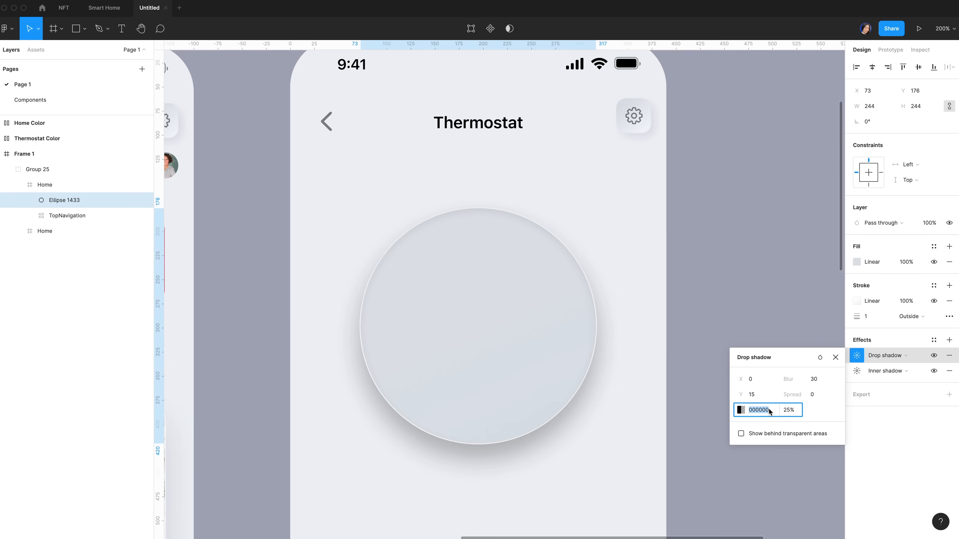
{"action": "type", "text": "8e9bae"}
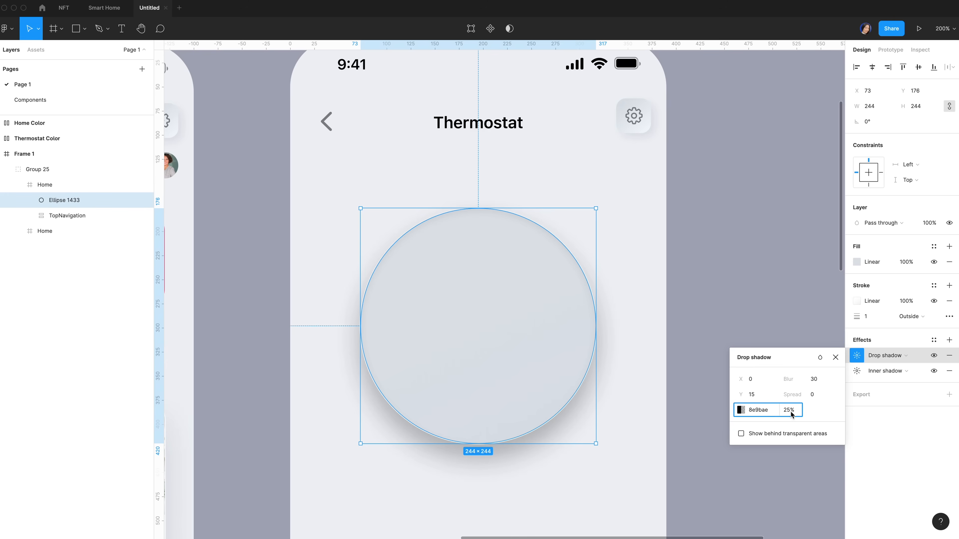
{"action": "left_click", "coordinate": [790, 411]}
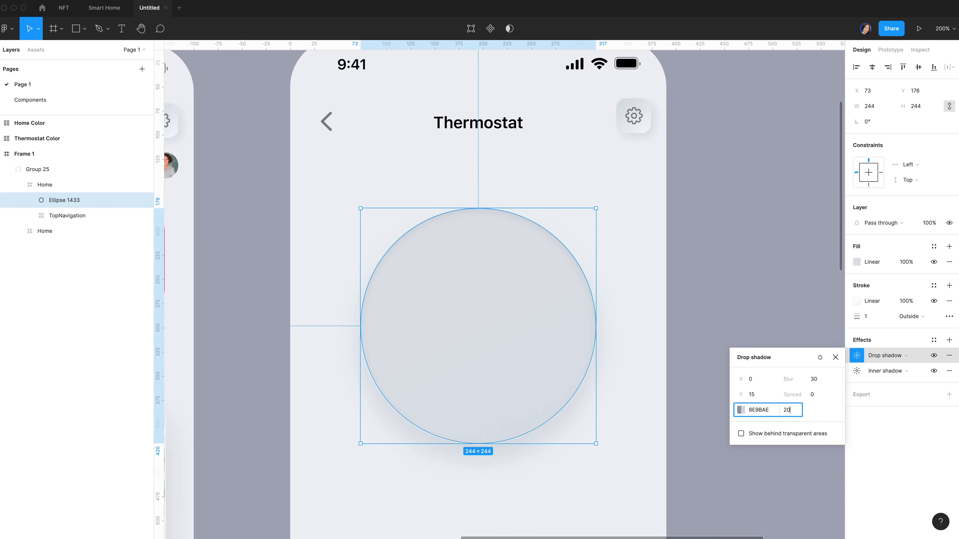
{"action": "left_click", "coordinate": [836, 359]}
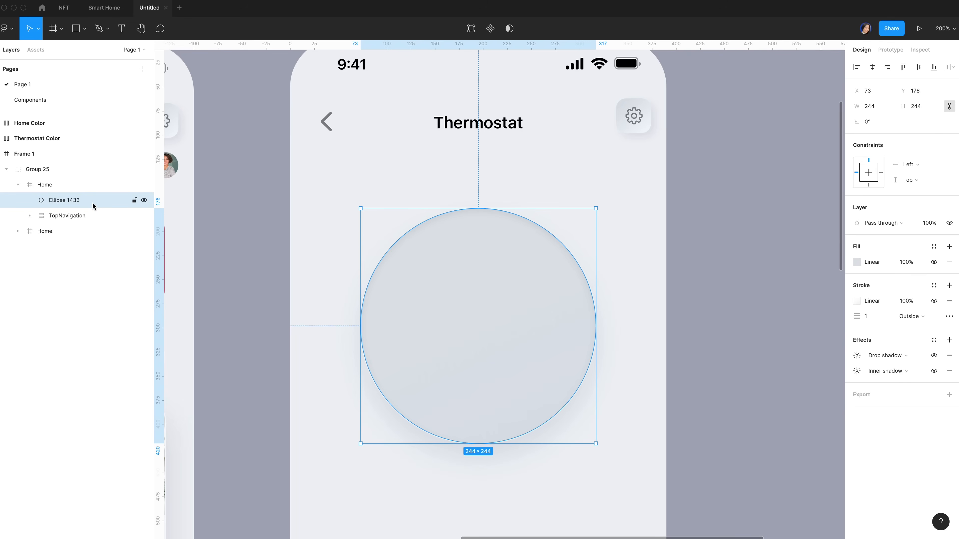
{"action": "key", "text": "super+alt+g"}
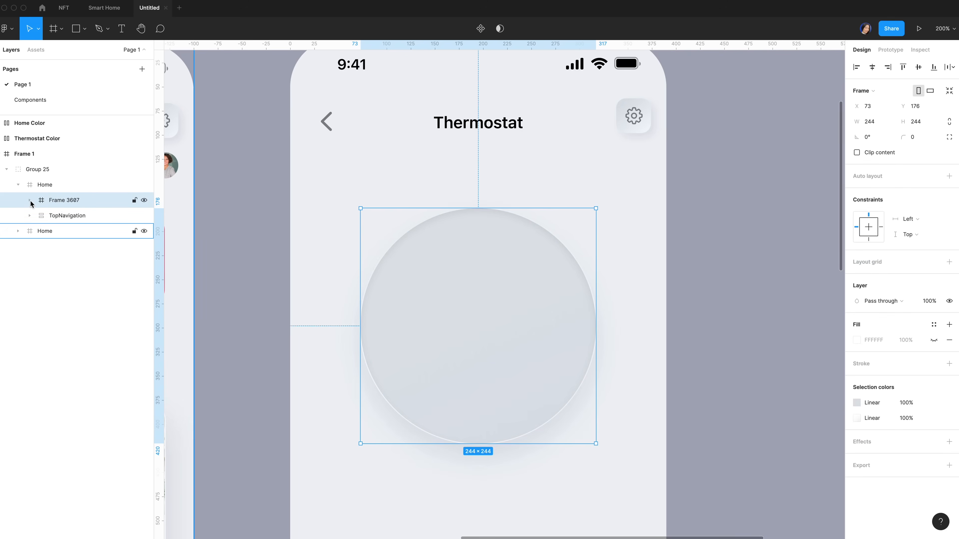
Draw a 220×220 circle centred over the big dial circle in Frame 3687
{"action": "left_click", "coordinate": [29, 200]}
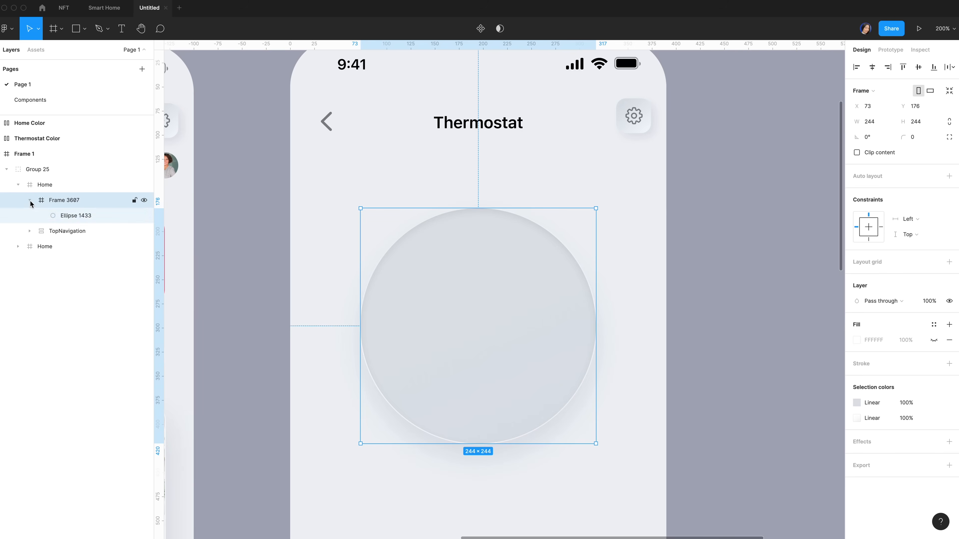
{"action": "left_click", "coordinate": [102, 216]}
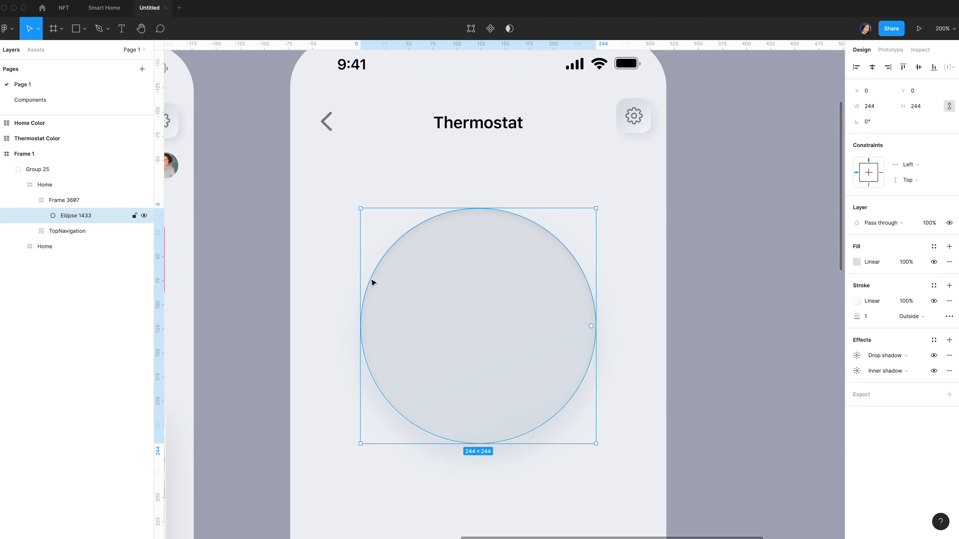
{"action": "key", "text": "o"}
{"action": "left_click_drag", "start_coordinate": [406, 263], "coordinate": [583, 389]}
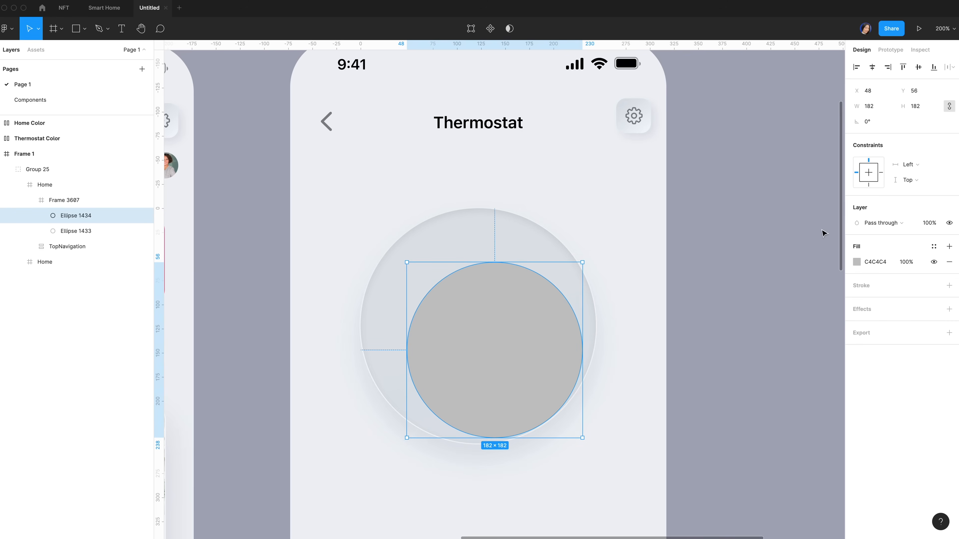
{"action": "left_click", "coordinate": [870, 106]}
{"action": "type", "text": "220"}
{"action": "key", "text": "Return"}
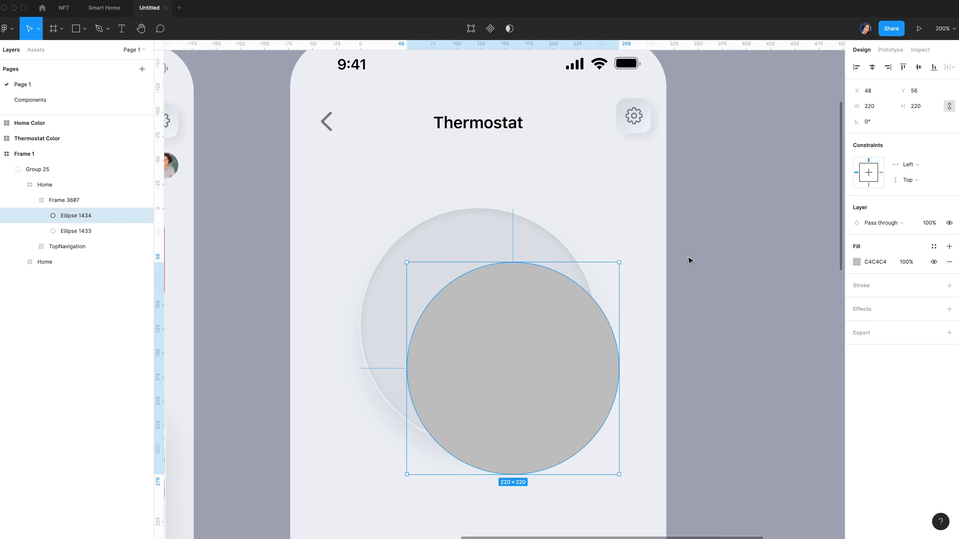
{"action": "left_click", "coordinate": [871, 66]}
{"action": "left_click", "coordinate": [920, 68]}
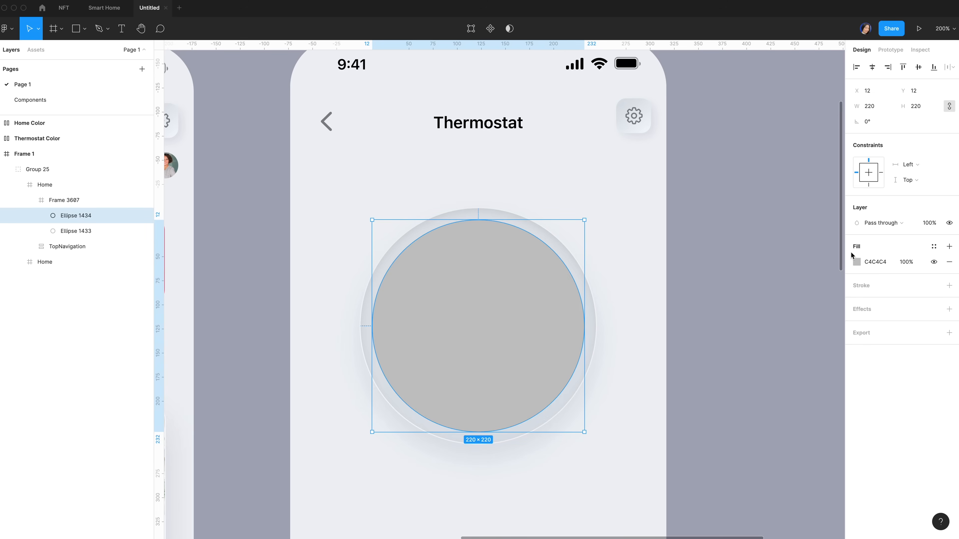
Fill it with a diagonal linear gradient from F5F5F9 to E4E8EE
{"action": "left_click", "coordinate": [856, 264]}
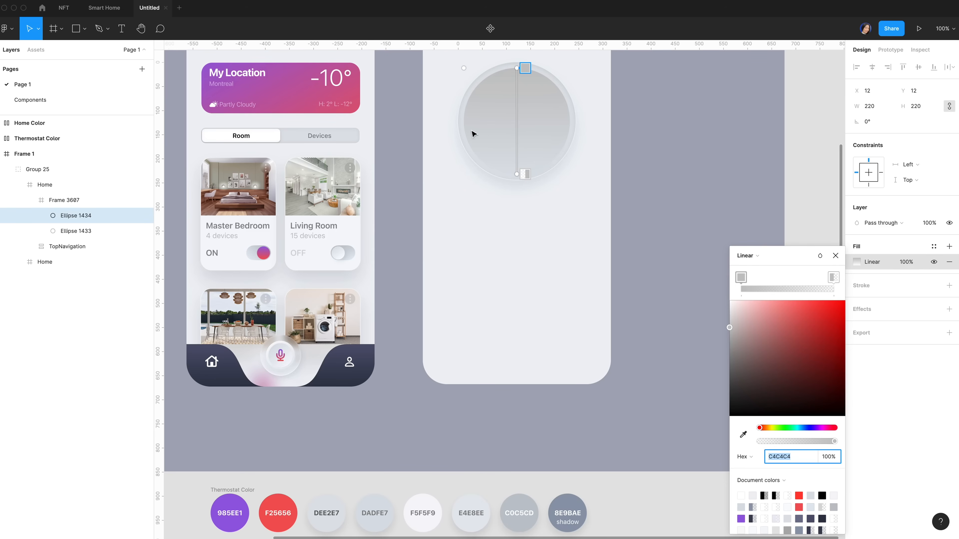
{"action": "left_click", "coordinate": [524, 69]}
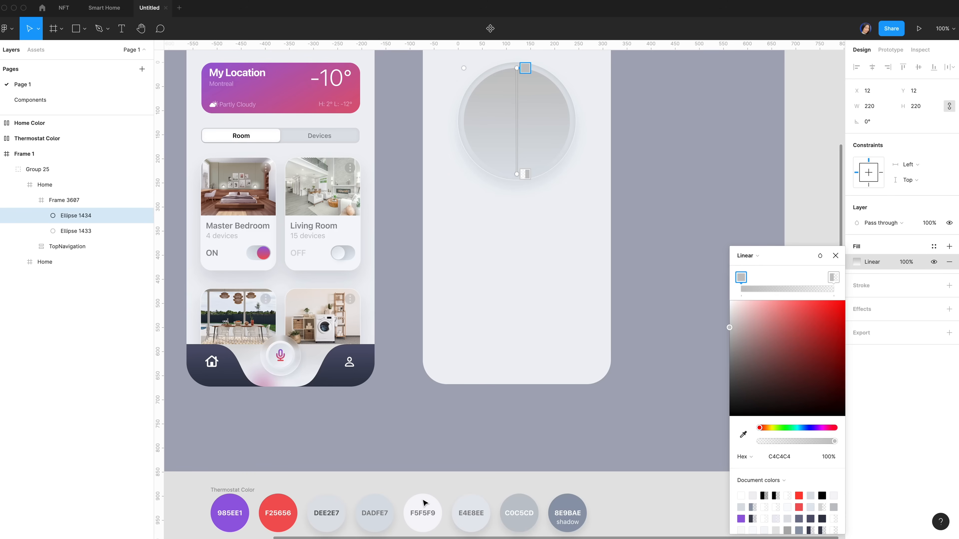
{"action": "key", "text": "i"}
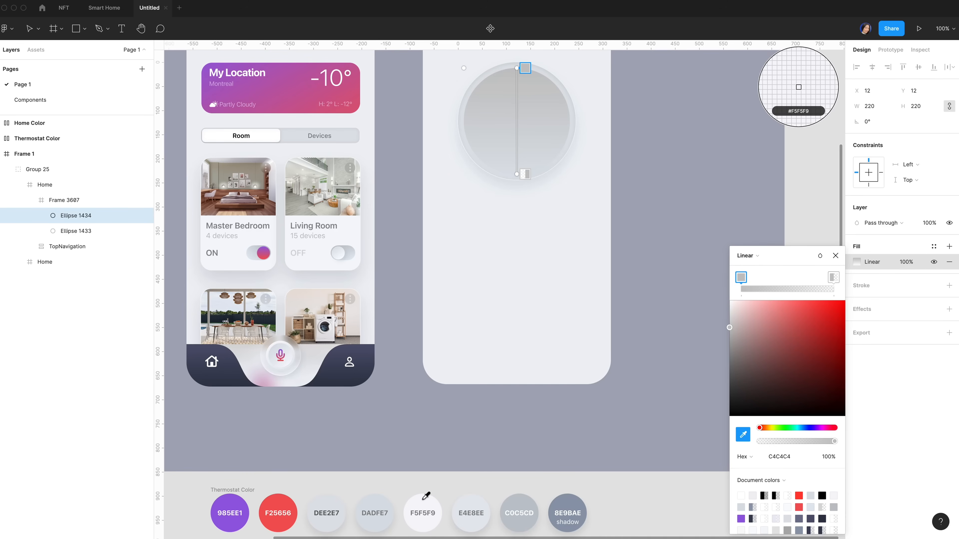
{"action": "left_click", "coordinate": [423, 499]}
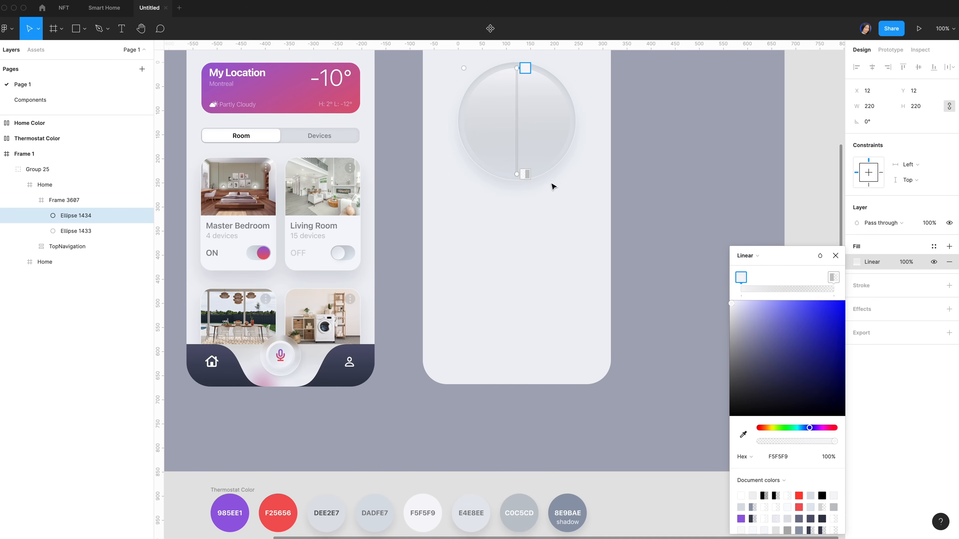
{"action": "left_click", "coordinate": [525, 173]}
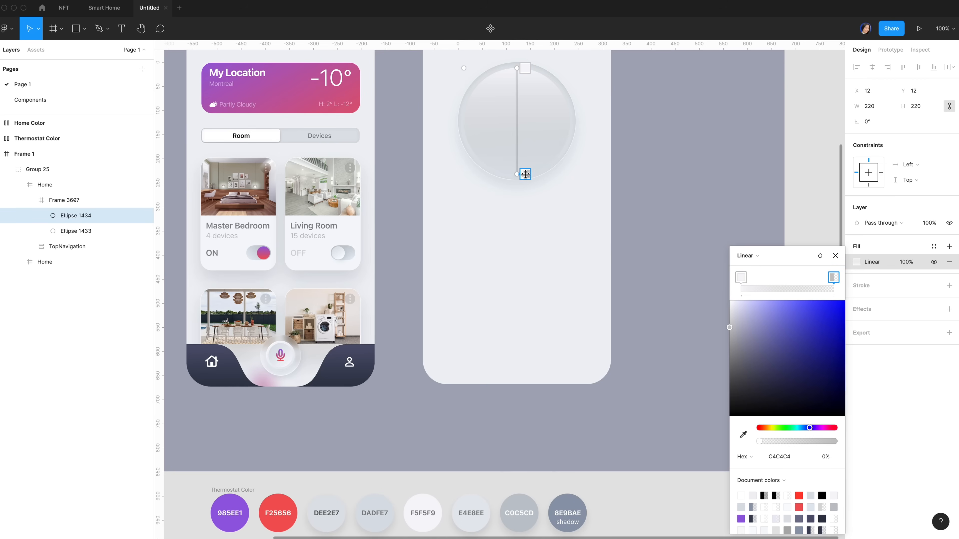
{"action": "left_click", "coordinate": [477, 506]}
{"action": "left_click_drag", "start_coordinate": [517, 68], "coordinate": [493, 73]}
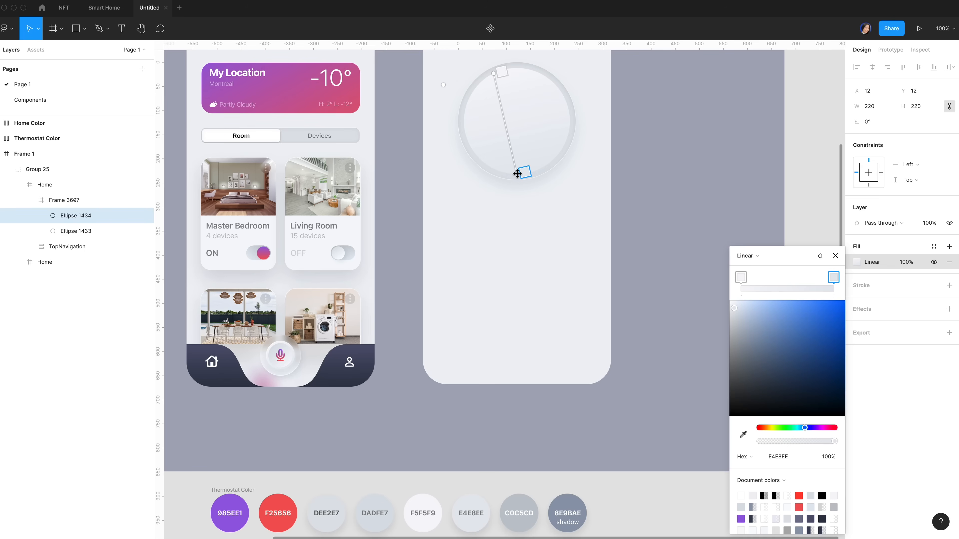
{"action": "left_click", "coordinate": [922, 290]}
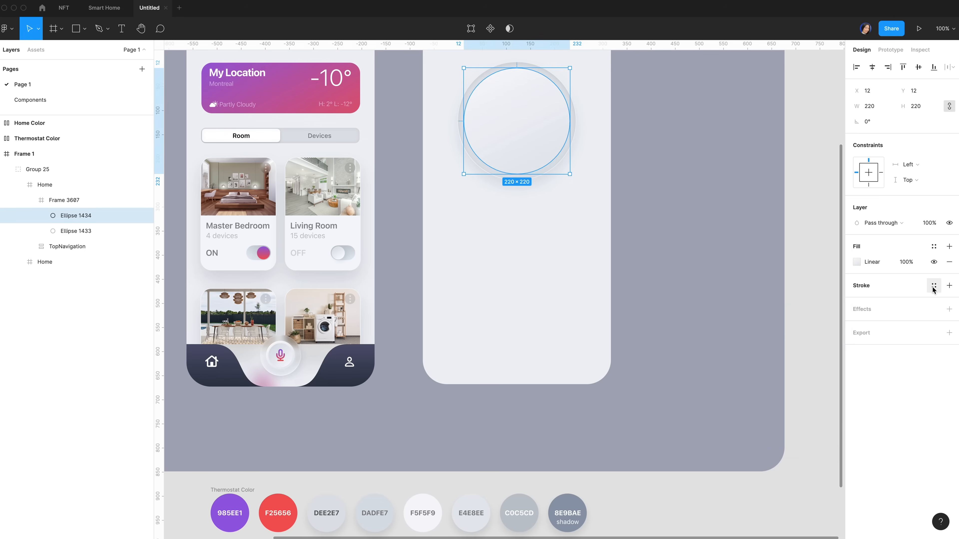
Add a 1px inside stroke with a diagonal linear gradient from white to C0C5CD
{"action": "left_click", "coordinate": [949, 286]}
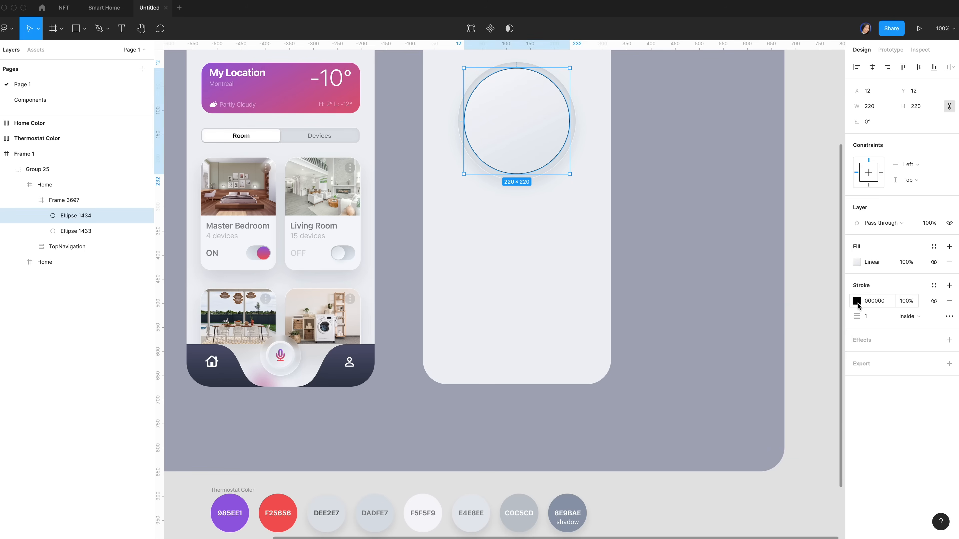
{"action": "left_click", "coordinate": [857, 301]}
{"action": "left_click", "coordinate": [745, 291]}
{"action": "left_click", "coordinate": [770, 303]}
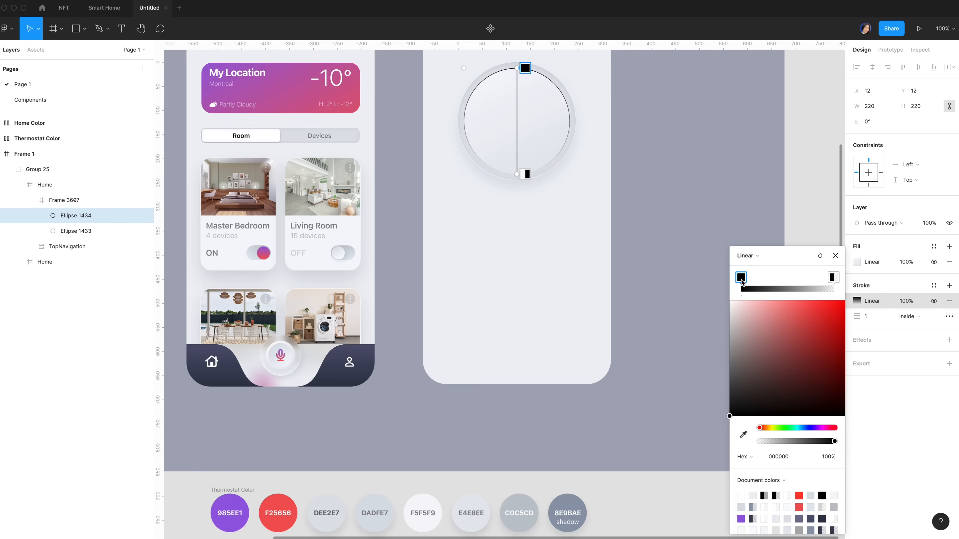
{"action": "left_click_drag", "start_coordinate": [752, 335], "coordinate": [705, 269]}
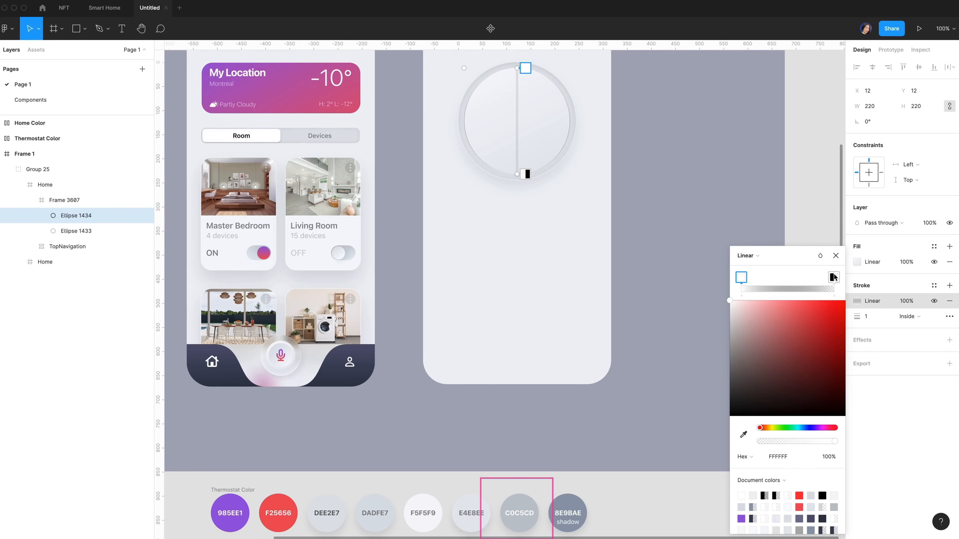
{"action": "left_click", "coordinate": [833, 278]}
{"action": "left_click", "coordinate": [743, 434]}
{"action": "left_click", "coordinate": [527, 497]}
{"action": "scroll", "coordinate": [527, 497], "scroll_direction": "up", "scroll_amount": 1}
{"action": "left_click_drag", "start_coordinate": [530, 89], "coordinate": [501, 101]}
{"action": "left_click_drag", "start_coordinate": [524, 186], "coordinate": [549, 185]}
{"action": "key", "text": "Escape"}
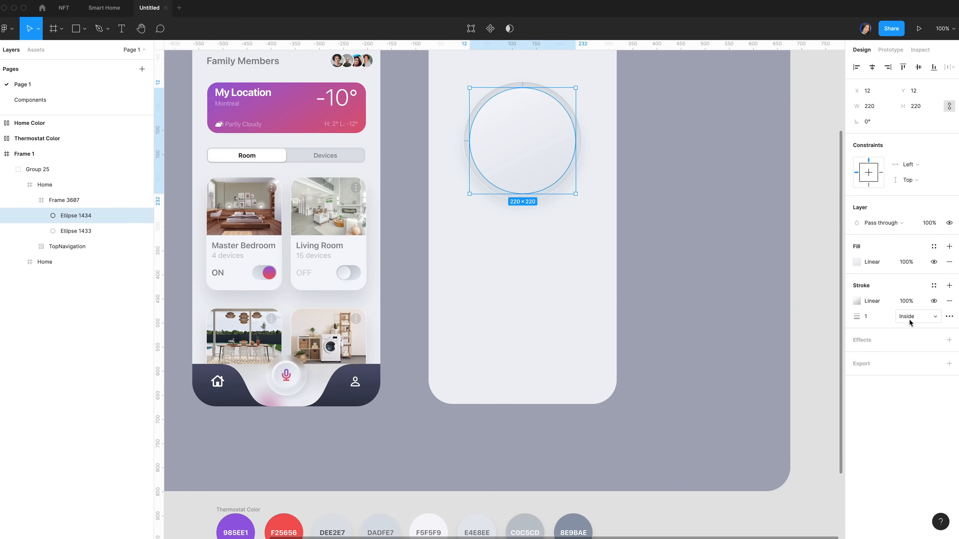
Add a drop shadow with Y offset 31, blur 60, colour 8E9BAE at 60% opacity
{"action": "left_click", "coordinate": [949, 339]}
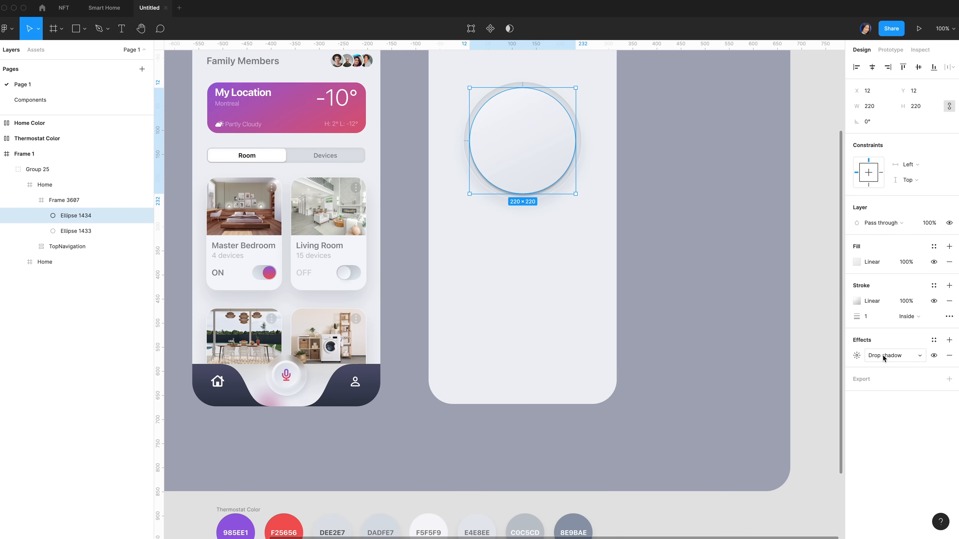
{"action": "left_click", "coordinate": [856, 355]}
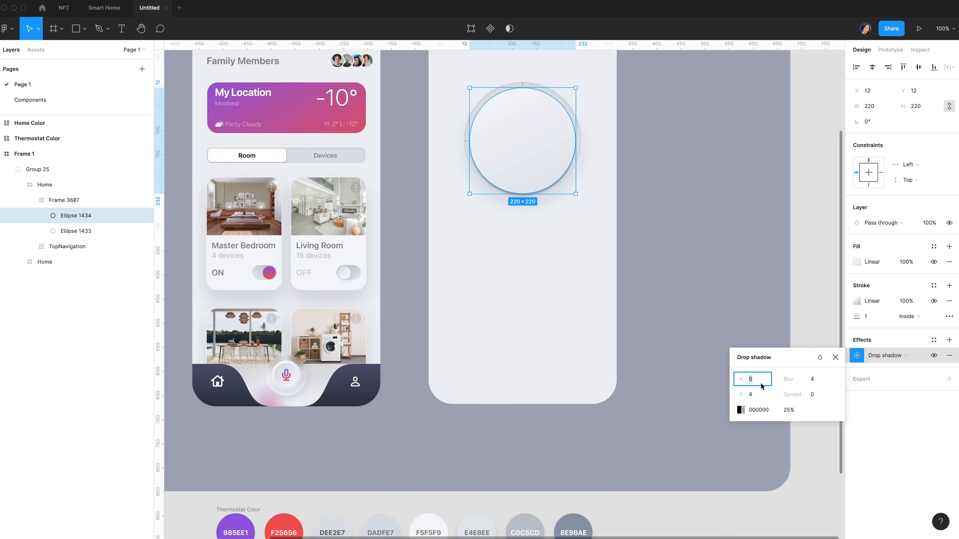
{"action": "left_click", "coordinate": [753, 395]}
{"action": "type", "text": "31"}
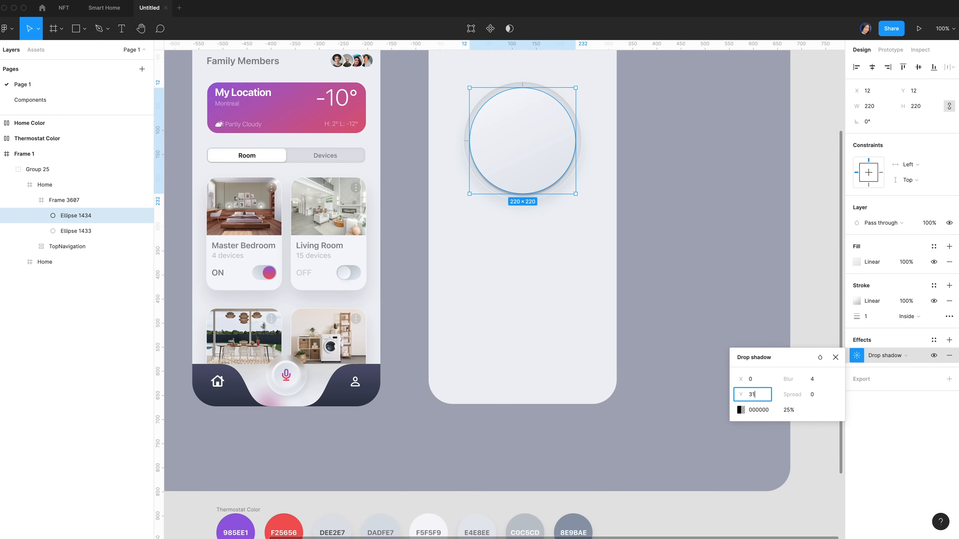
{"action": "left_click", "coordinate": [815, 380]}
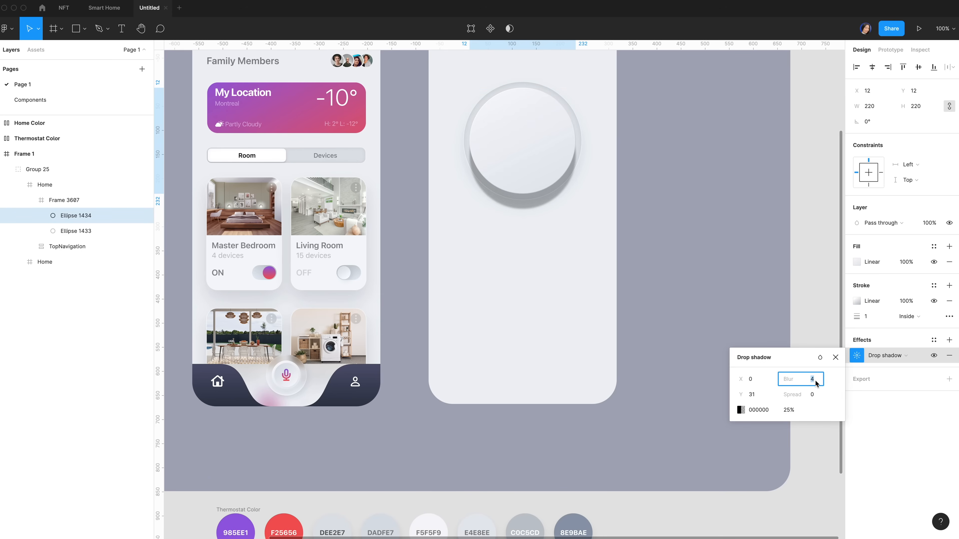
{"action": "type", "text": "60"}
{"action": "key", "text": "Tab"}
{"action": "key", "text": "Tab"}
{"action": "scroll", "coordinate": [687, 413], "scroll_direction": "down", "scroll_amount": 2}
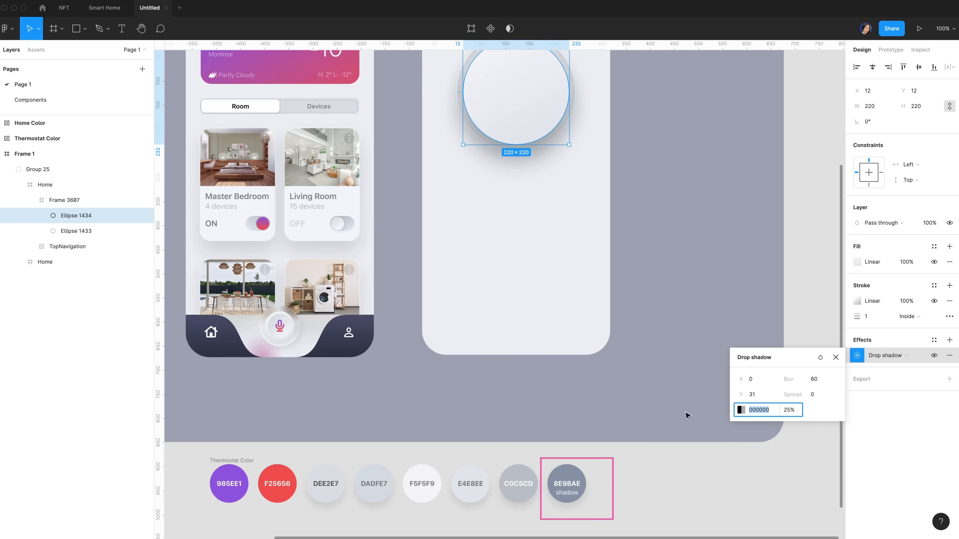
{"action": "key", "text": "i"}
{"action": "left_click", "coordinate": [570, 478]}
{"action": "left_click", "coordinate": [791, 410]}
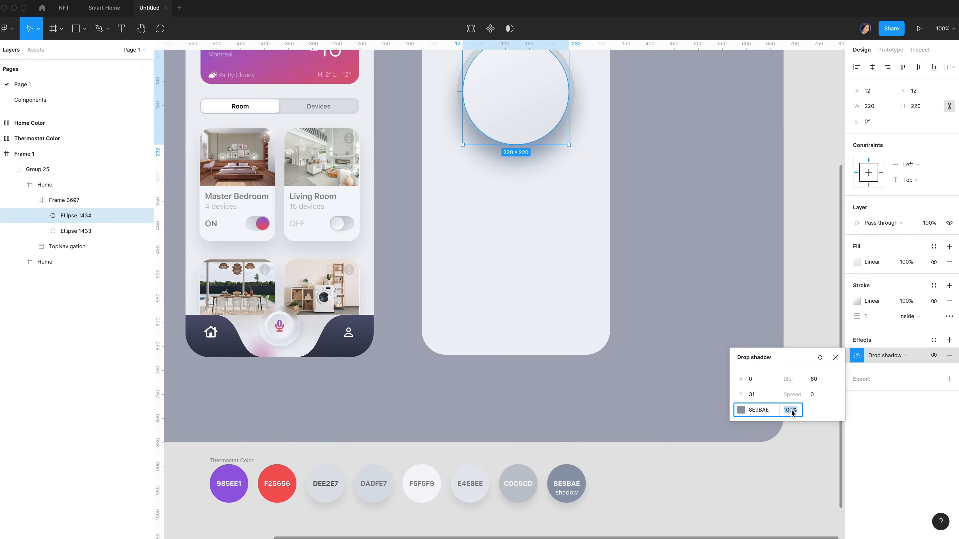
{"action": "type", "text": "60"}
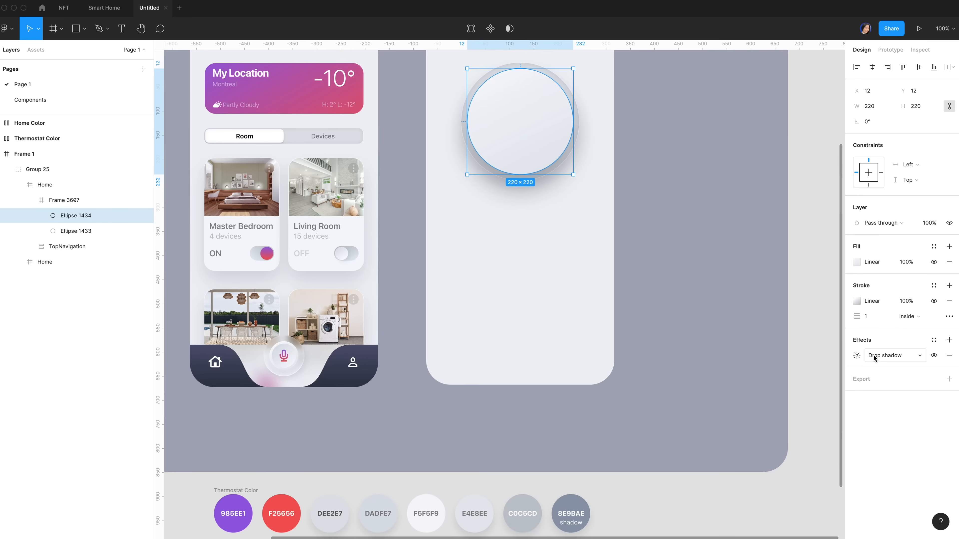
Add a second drop shadow with Y offset 8, blur 15, colour 8E9BAE at 50% opacity
{"action": "left_click", "coordinate": [949, 339]}
{"action": "left_click", "coordinate": [857, 355]}
{"action": "left_click", "coordinate": [762, 384]}
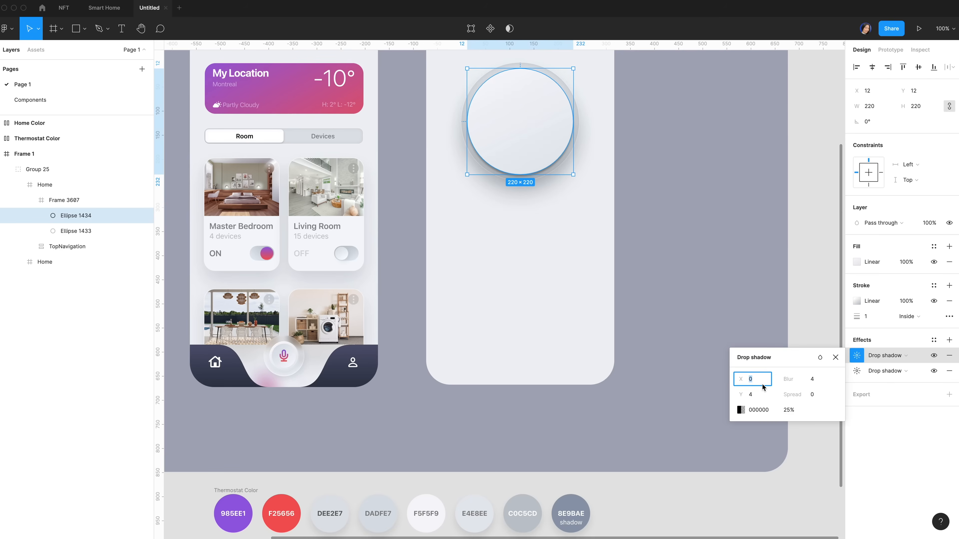
{"action": "left_click", "coordinate": [756, 399]}
{"action": "type", "text": "8"}
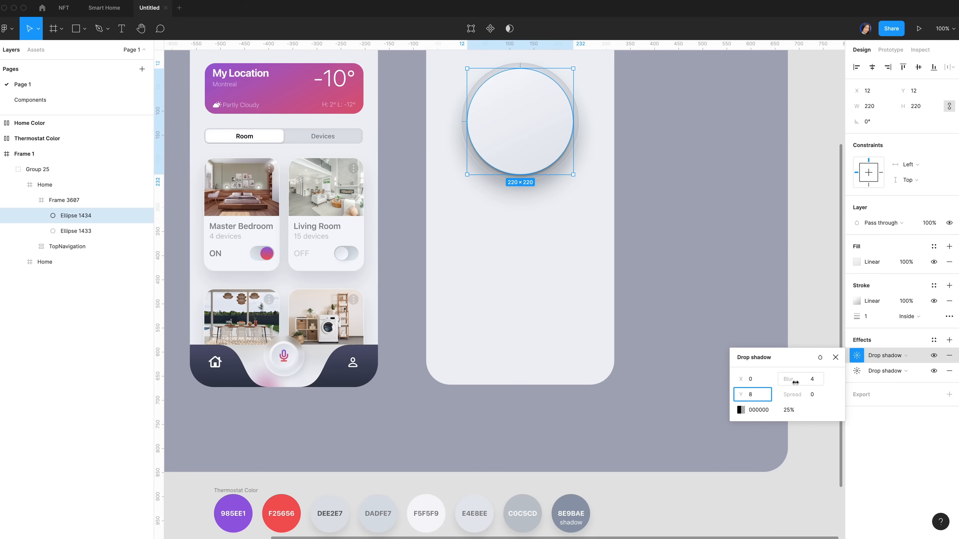
{"action": "left_click", "coordinate": [817, 380]}
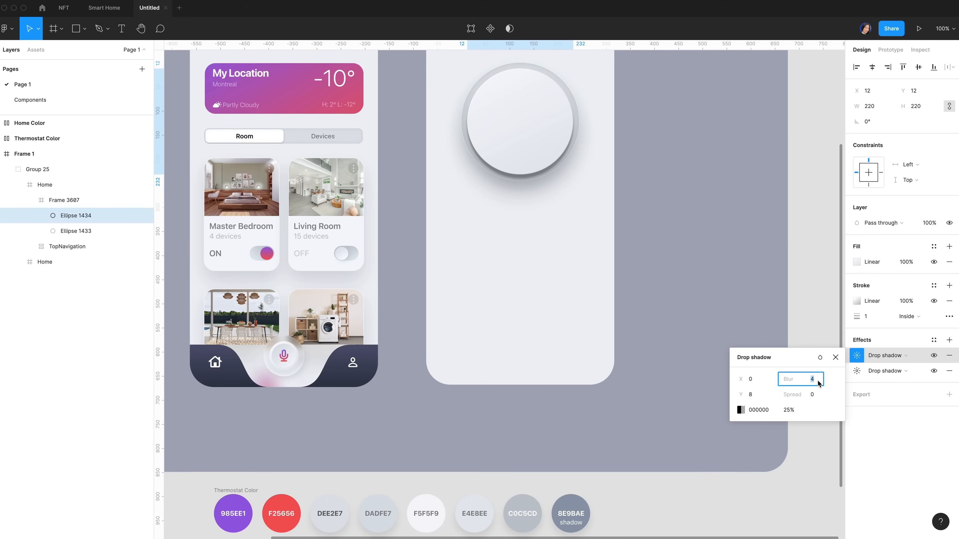
{"action": "type", "text": "15"}
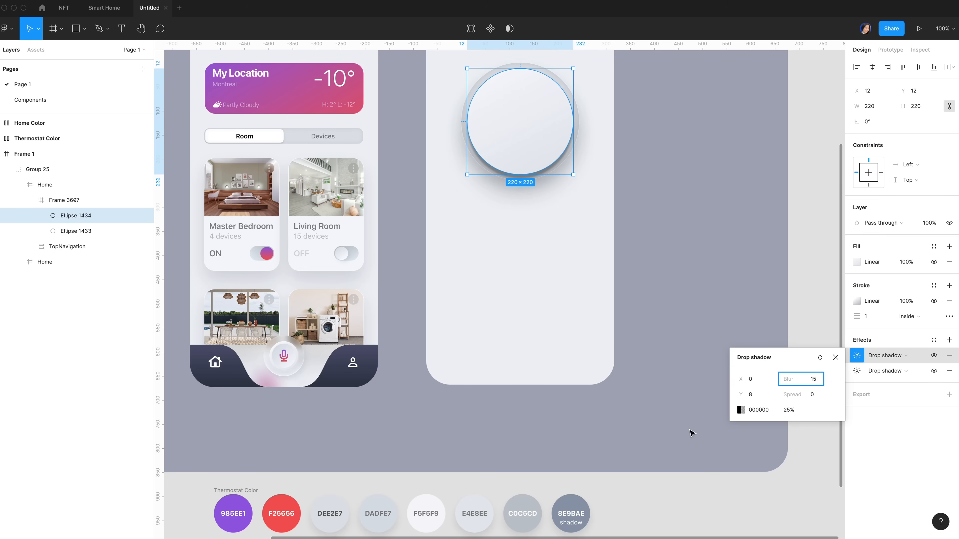
{"action": "left_click", "coordinate": [758, 411]}
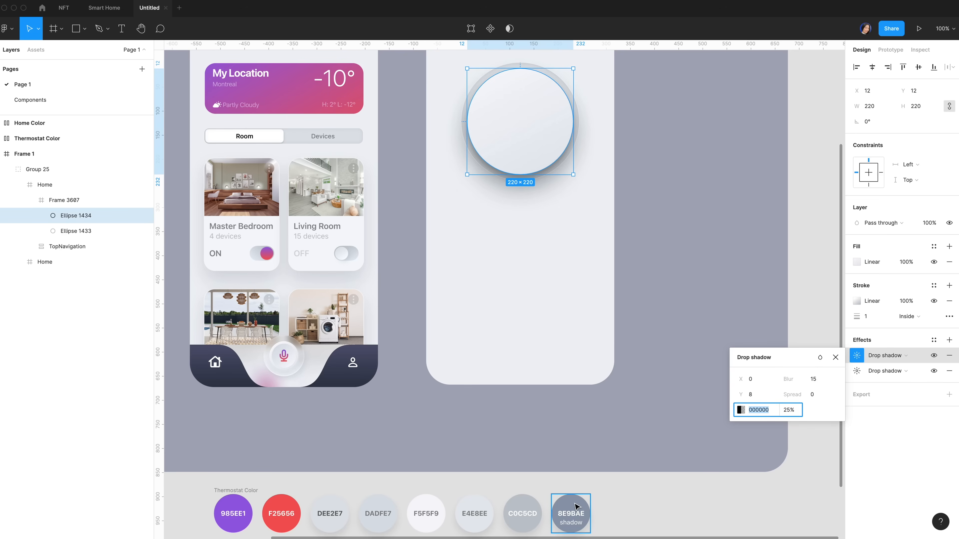
{"action": "key", "text": "i"}
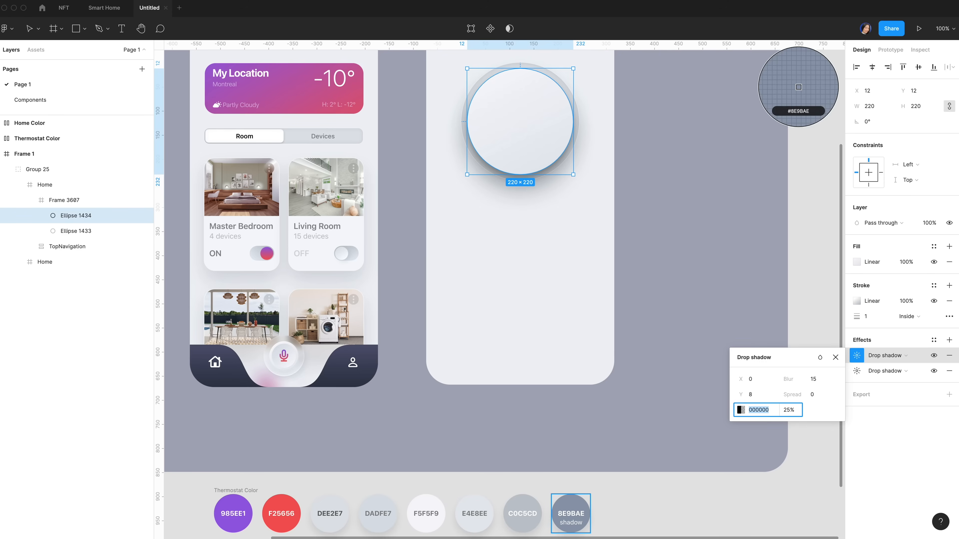
{"action": "left_click", "coordinate": [573, 502]}
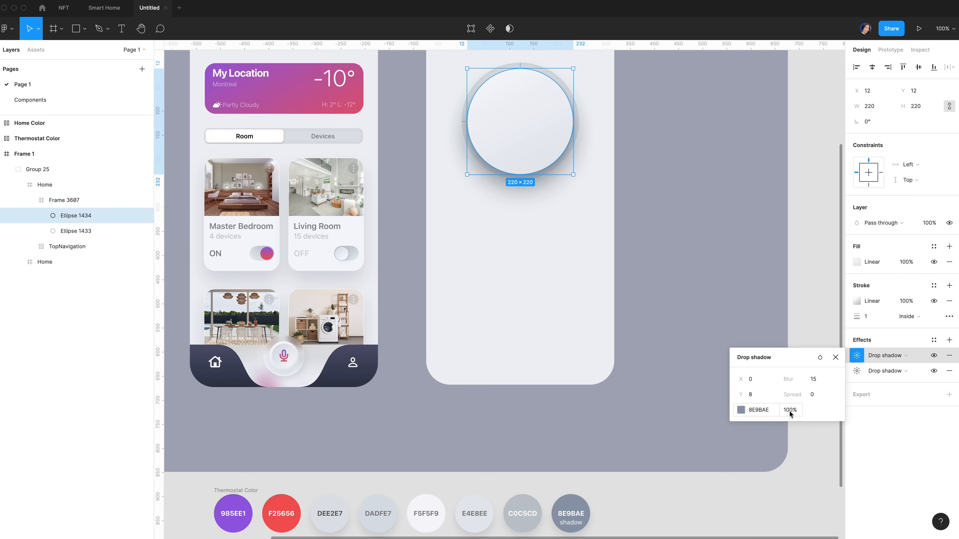
{"action": "left_click", "coordinate": [789, 410]}
{"action": "type", "text": "50"}
{"action": "key", "text": "Return"}
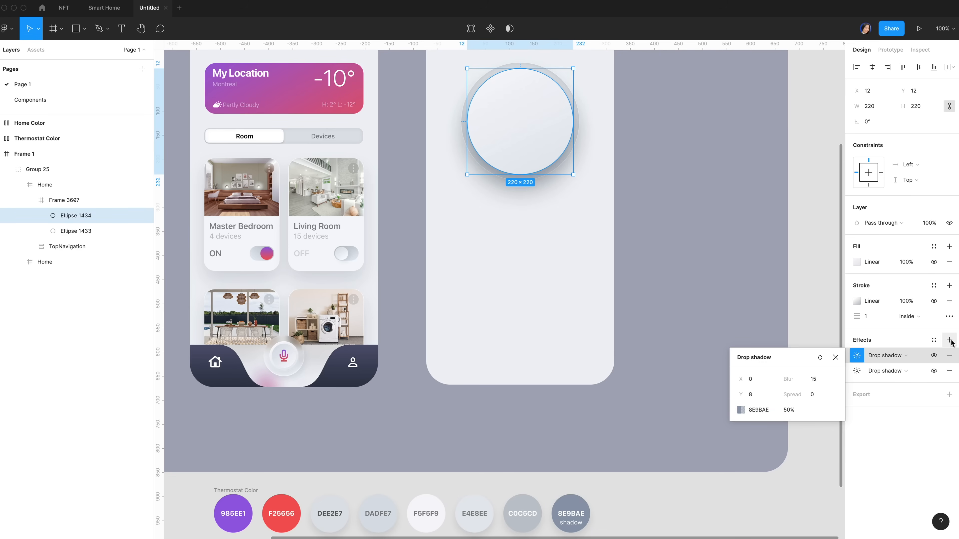
{"action": "left_click", "coordinate": [949, 340]}
Convert the first shadow to an inner shadow with X 3, Y 3 and blur 8
{"action": "left_click", "coordinate": [887, 356]}
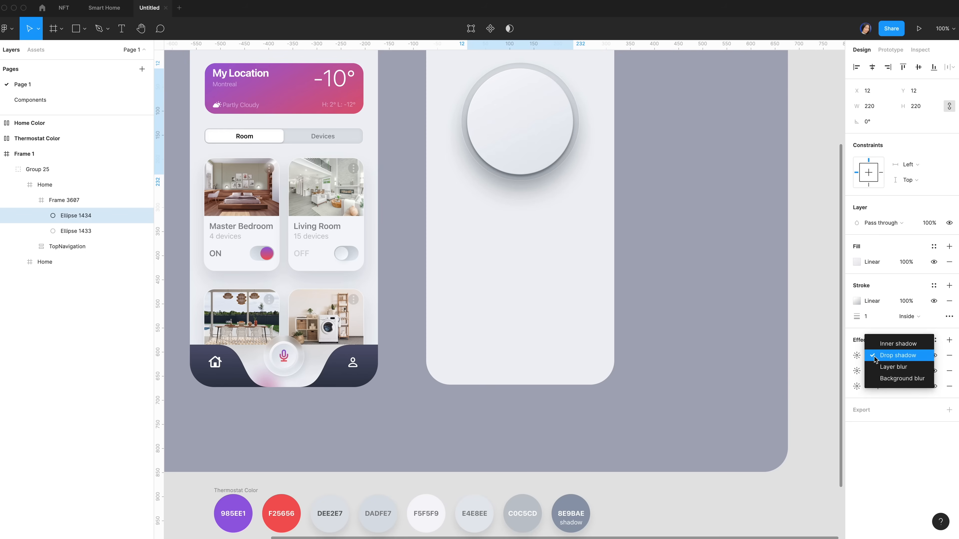
{"action": "left_click", "coordinate": [893, 343]}
{"action": "left_click", "coordinate": [856, 356]}
{"action": "left_click", "coordinate": [761, 381]}
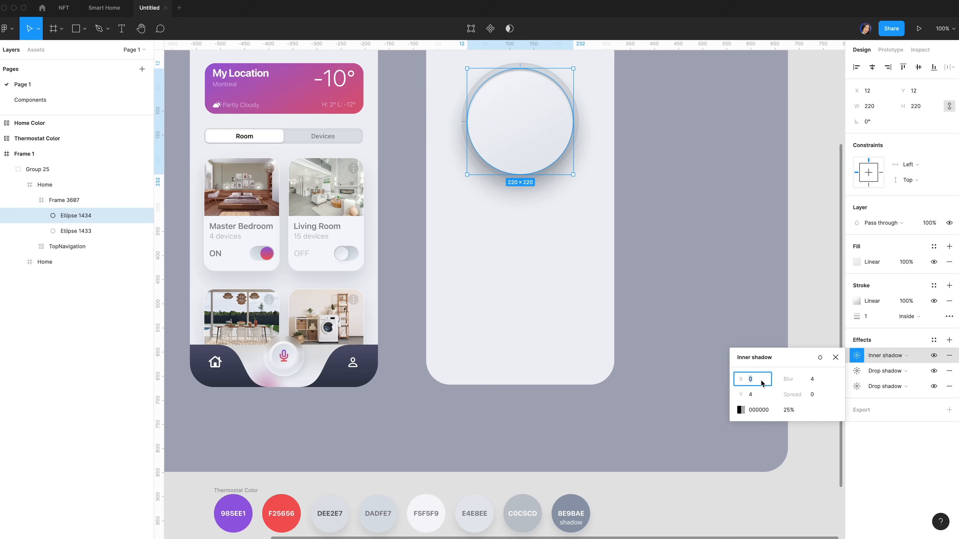
{"action": "type", "text": "3"}
{"action": "left_click", "coordinate": [759, 395]}
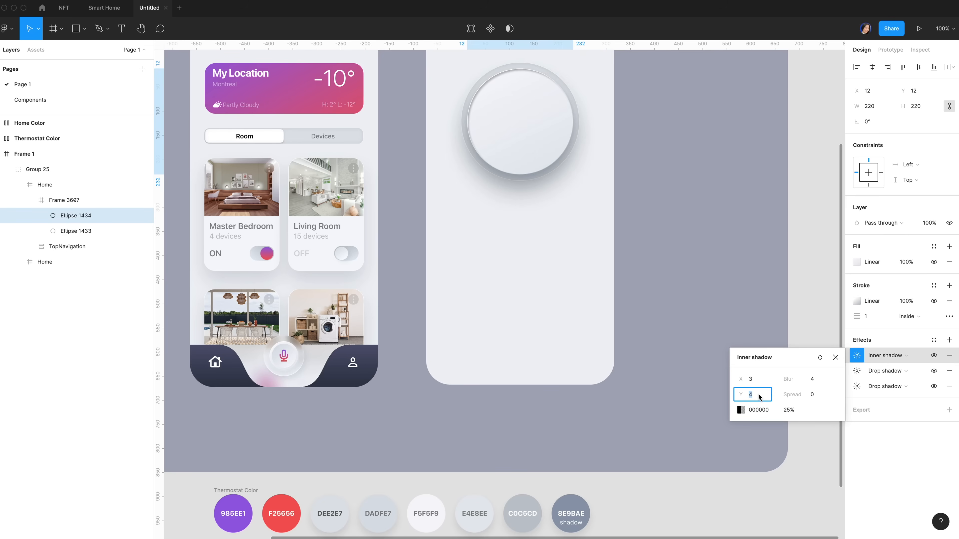
{"action": "type", "text": "3"}
{"action": "left_click", "coordinate": [813, 380]}
{"action": "type", "text": "8"}
Make the inner shadow colour white at 50% opacity
{"action": "left_click", "coordinate": [740, 410]}
{"action": "left_click_drag", "start_coordinate": [649, 340], "coordinate": [589, 262]}
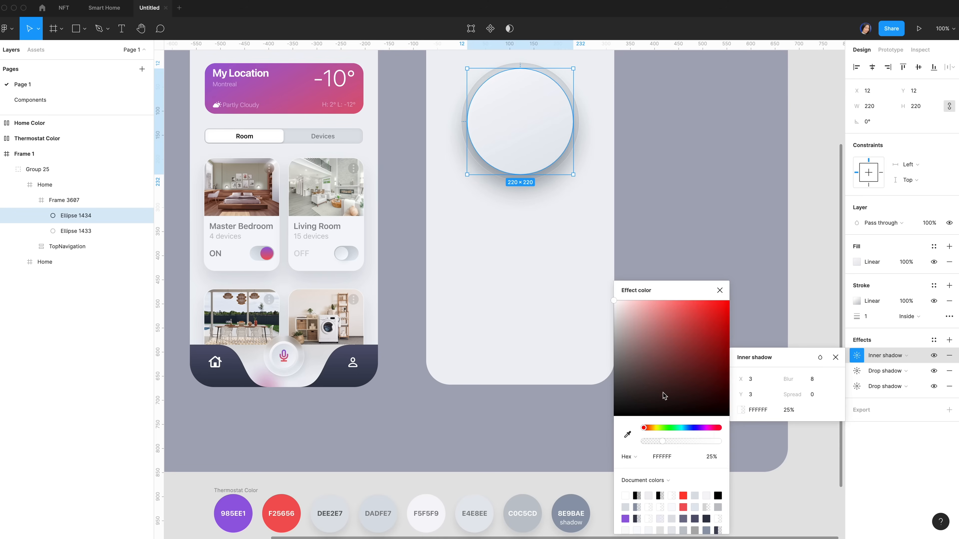
{"action": "left_click", "coordinate": [711, 458]}
{"action": "type", "text": "50"}
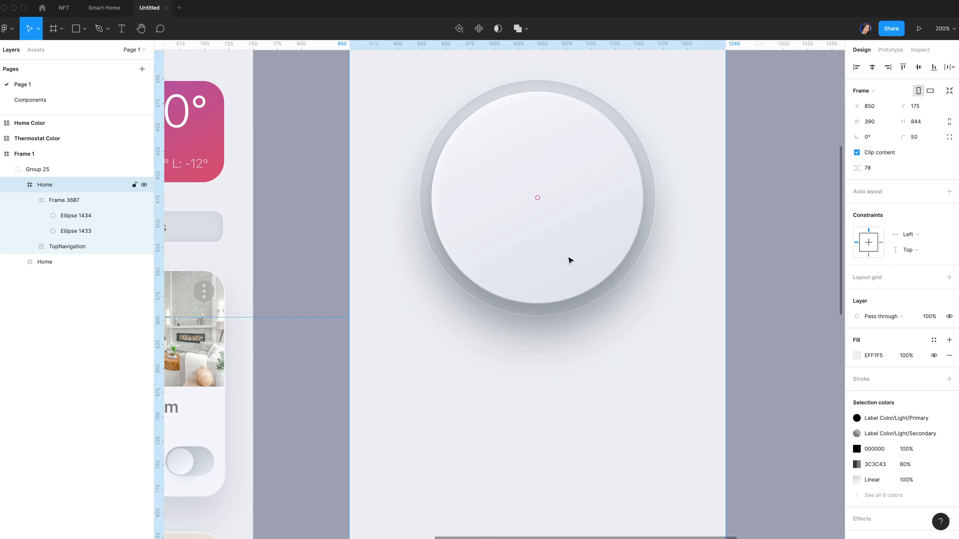
{"action": "scroll", "coordinate": [570, 261], "scroll_direction": "up", "scroll_amount": 2}
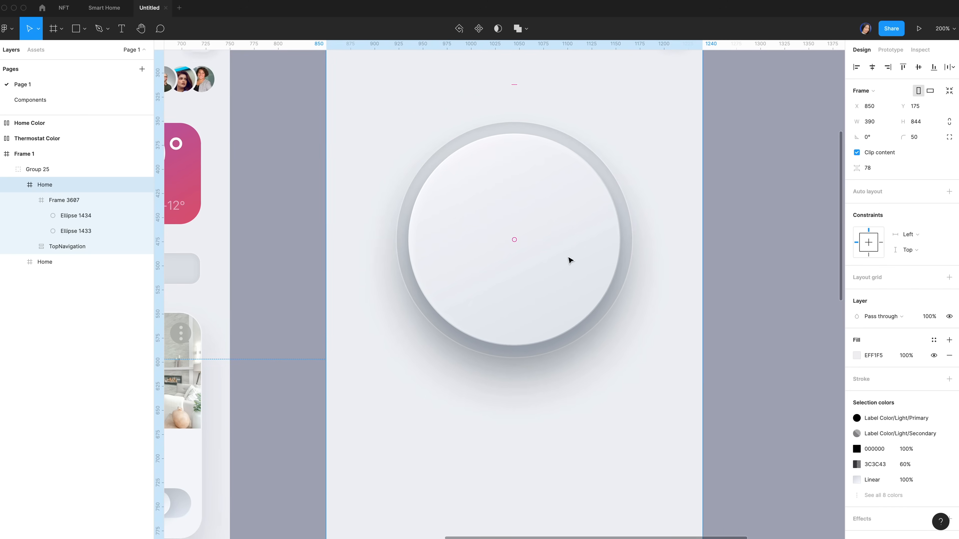
{"action": "scroll", "coordinate": [574, 263], "scroll_direction": "up", "scroll_amount": 1}
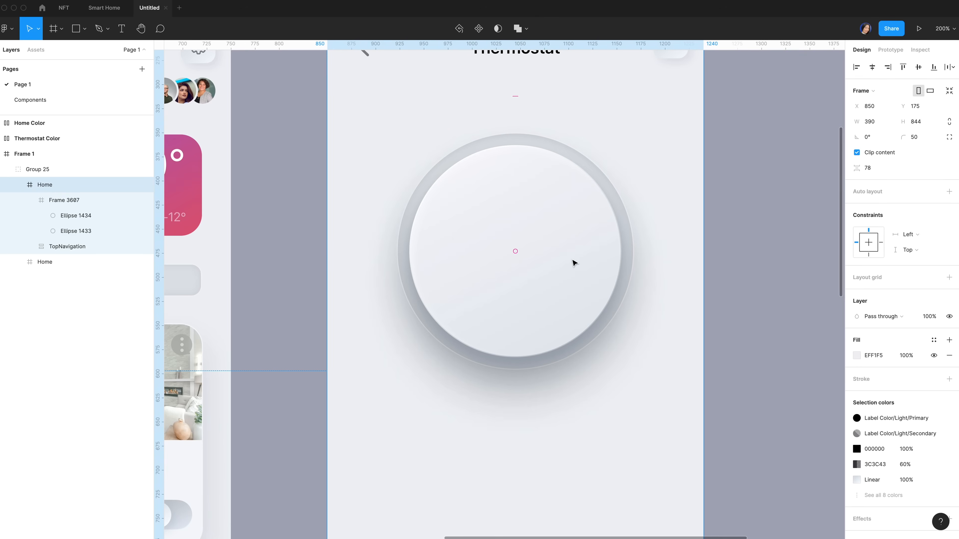
Rename the outer and inner dial circle layers to Ellipse 1 and Ellipse 2
{"action": "double_click", "coordinate": [89, 231]}
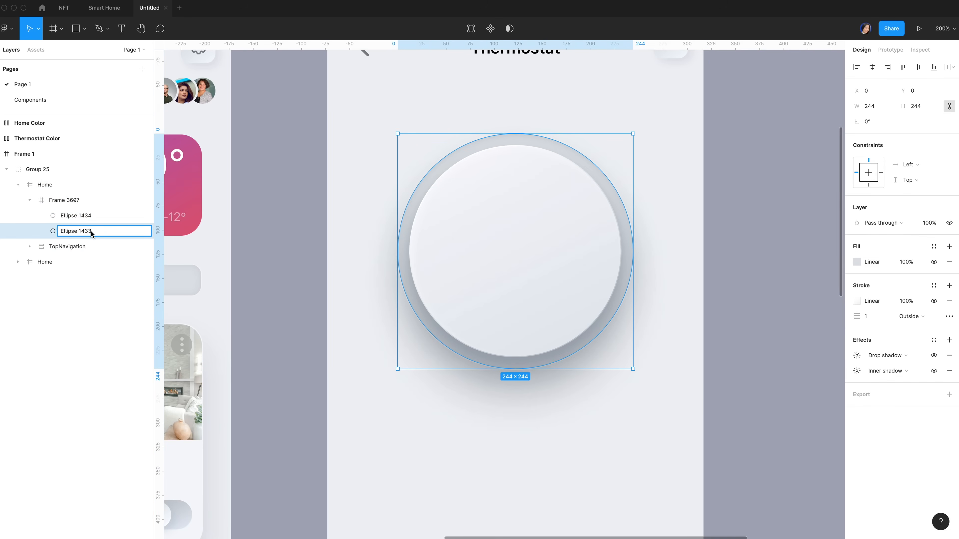
{"action": "left_click_drag", "start_coordinate": [81, 231], "coordinate": [109, 235]}
{"action": "key", "text": "BackSpace"}
{"action": "double_click", "coordinate": [97, 216]}
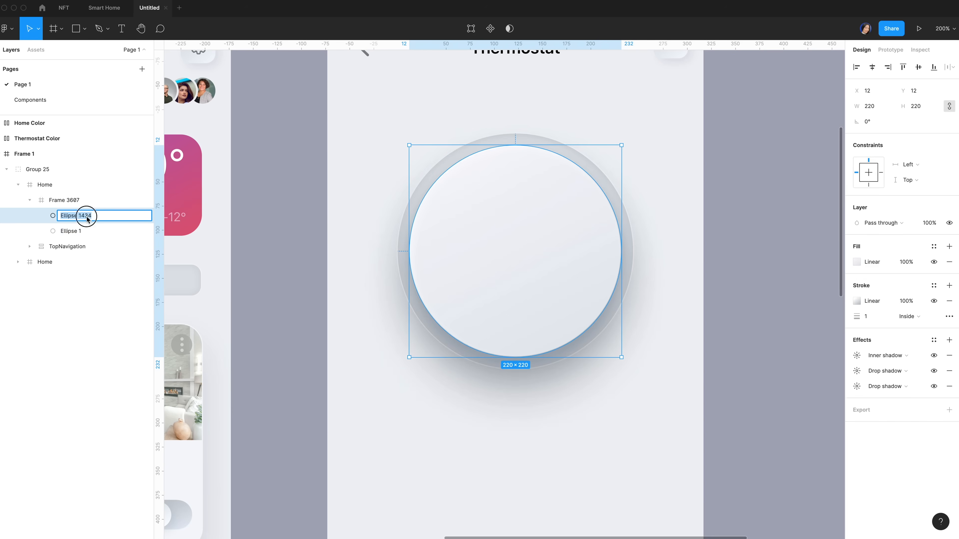
{"action": "left_click", "coordinate": [84, 218]}
{"action": "left_click_drag", "start_coordinate": [84, 218], "coordinate": [112, 217]}
{"action": "key", "text": "BackSpace"}
{"action": "key", "text": "BackSpace"}
{"action": "key", "text": "BackSpace"}
{"action": "type", "text": "2"}
{"action": "key", "text": "Tab"}
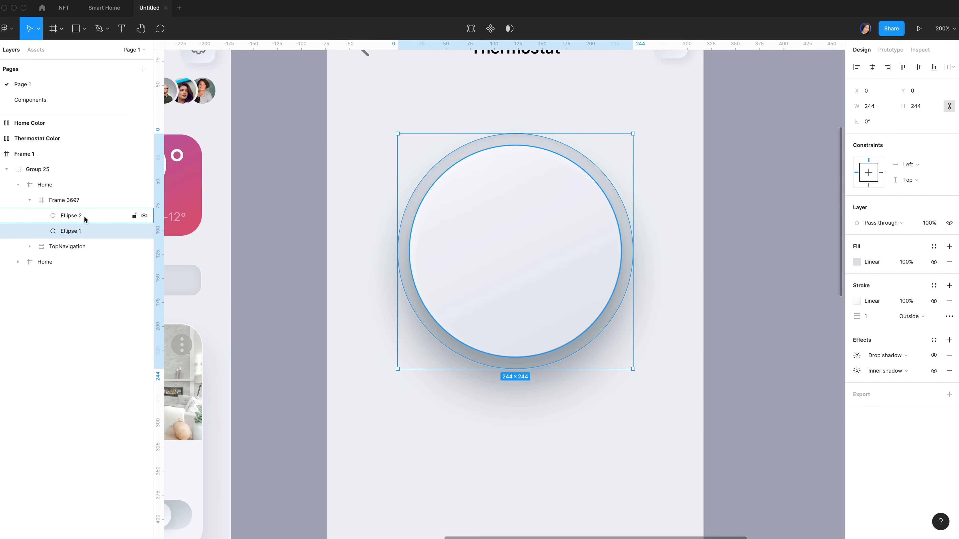
Duplicate the inner circle as Ellipse 3 and lock its width-height proportions
{"action": "left_click", "coordinate": [83, 215]}
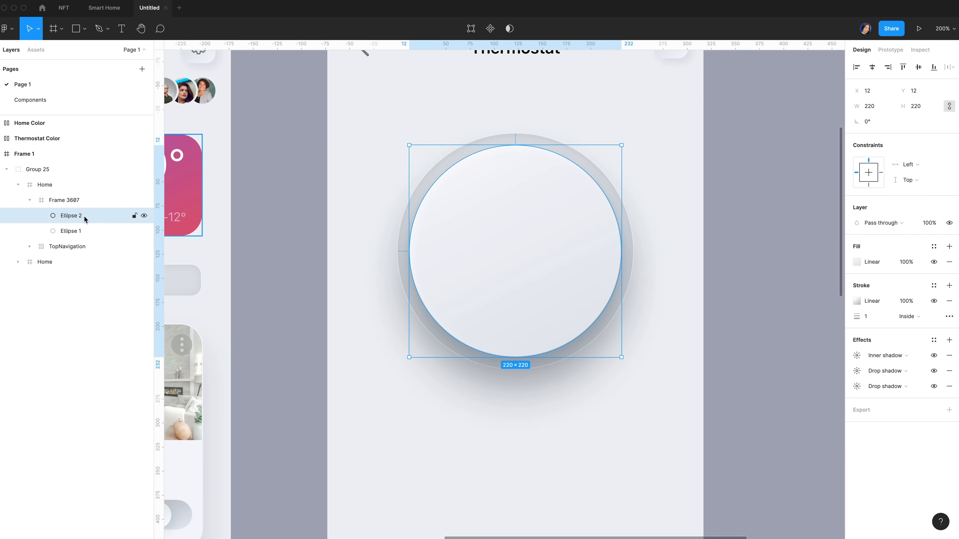
{"action": "key", "text": "super+d"}
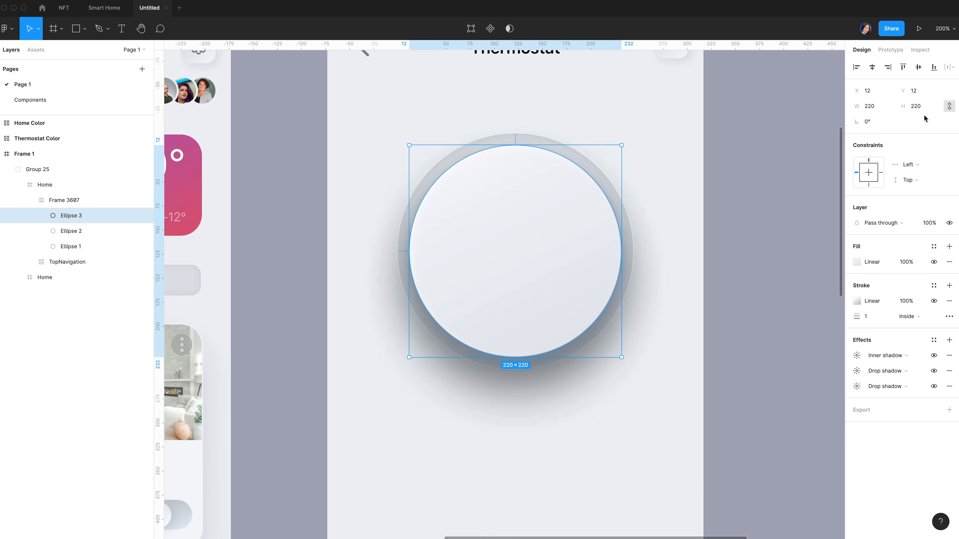
{"action": "left_click", "coordinate": [950, 108]}
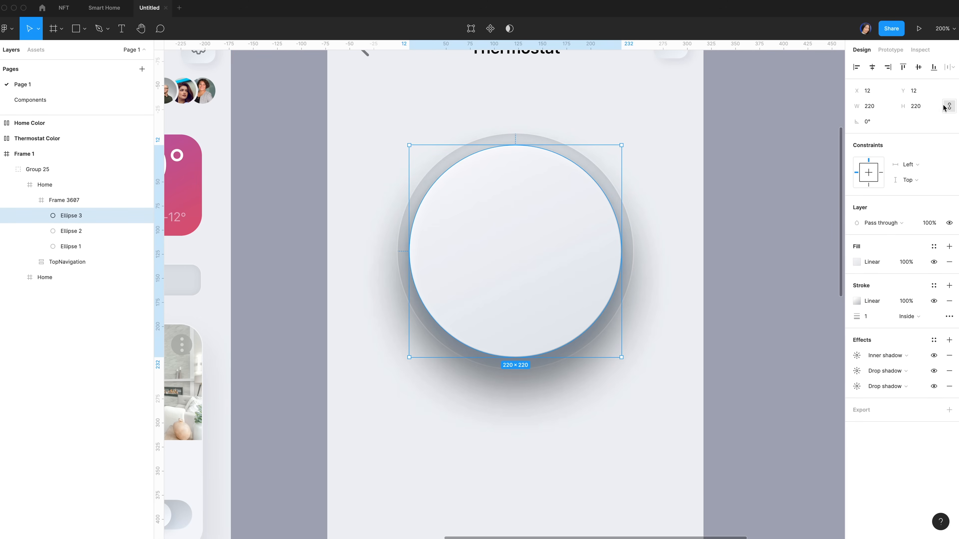
{"action": "left_click", "coordinate": [882, 109]}
Rename Ellipse 2 to 'Progress bar' and delete its inner shadow
{"action": "left_click", "coordinate": [90, 231]}
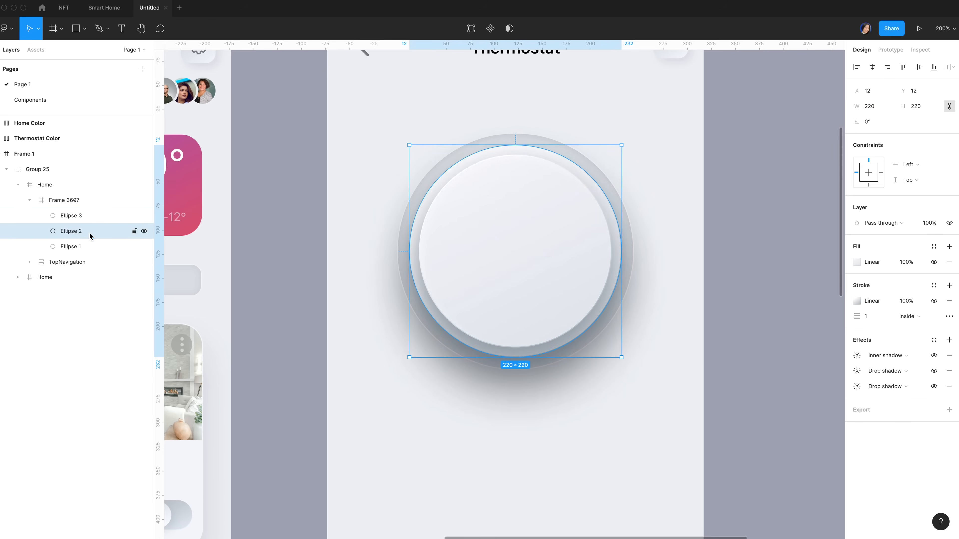
{"action": "double_click", "coordinate": [78, 233]}
{"action": "type", "text": "Progress "}
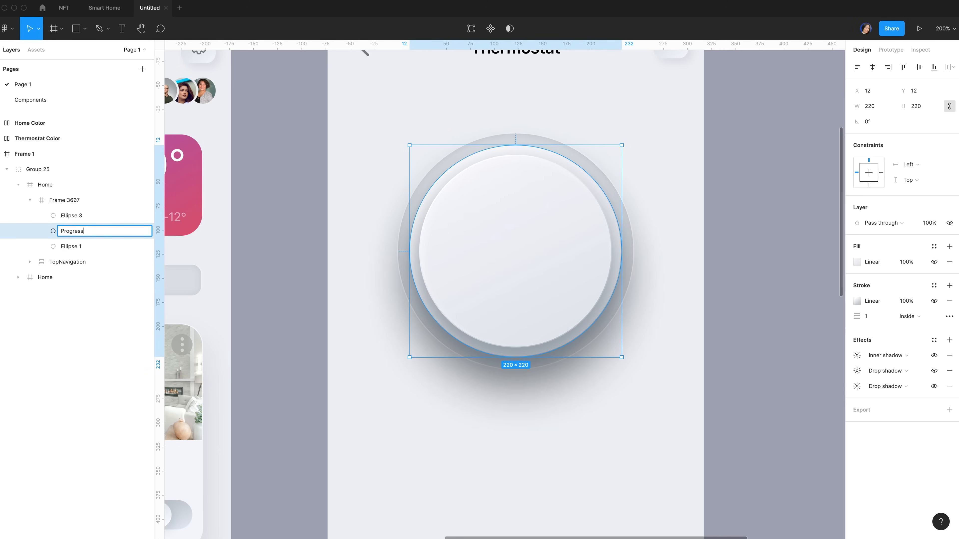
{"action": "type", "text": "bar"}
{"action": "key", "text": "Return"}
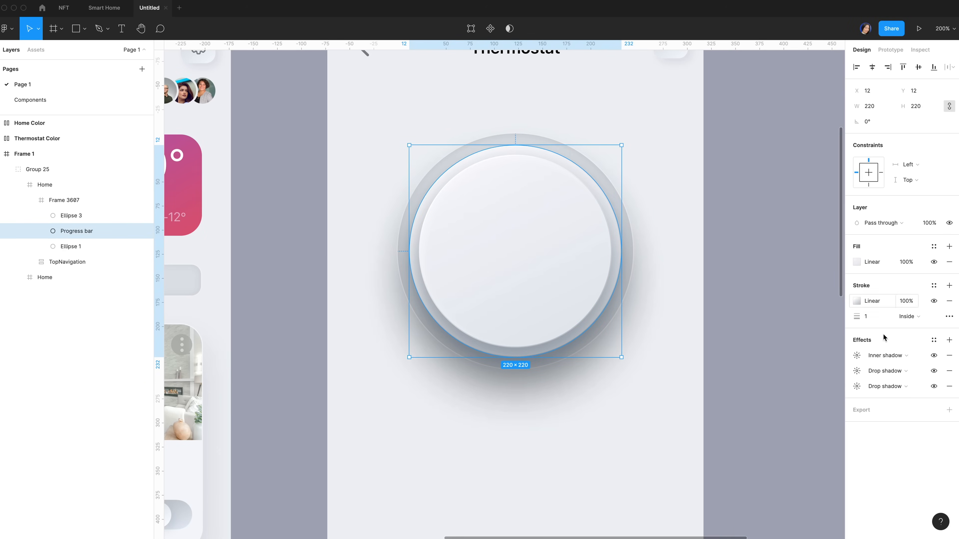
{"action": "left_click", "coordinate": [949, 356]}
Remove the Progress bar's two drop shadows and its stroke
{"action": "left_click", "coordinate": [949, 355]}
{"action": "left_click", "coordinate": [949, 356]}
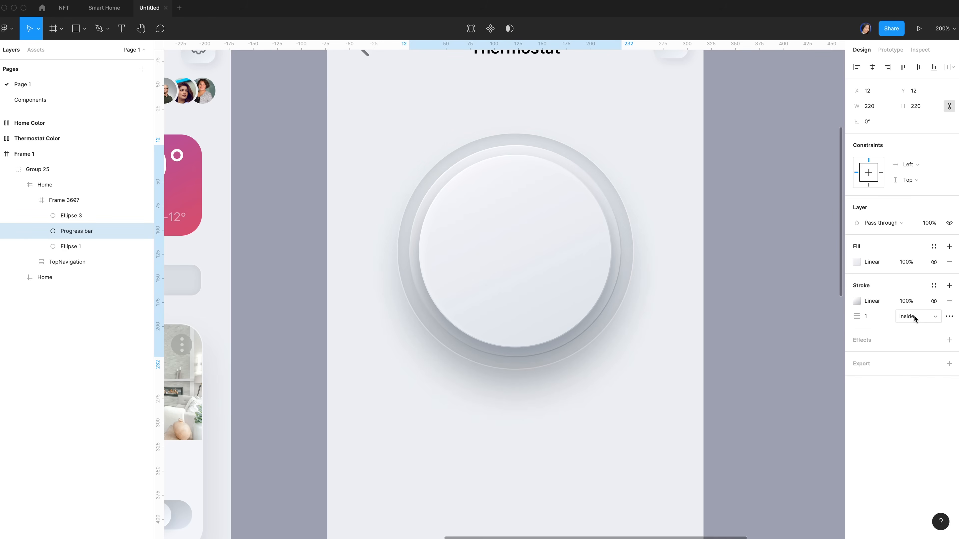
{"action": "left_click", "coordinate": [949, 301]}
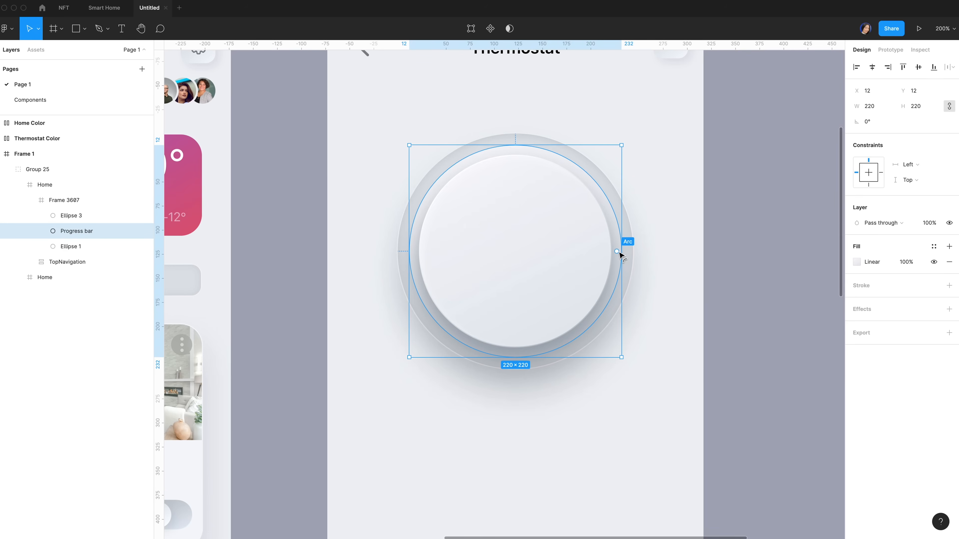
Turn the Progress bar into a thin arc with start 0°, sweep 45% and ratio 90%
{"action": "left_click_drag", "start_coordinate": [620, 253], "coordinate": [622, 250]}
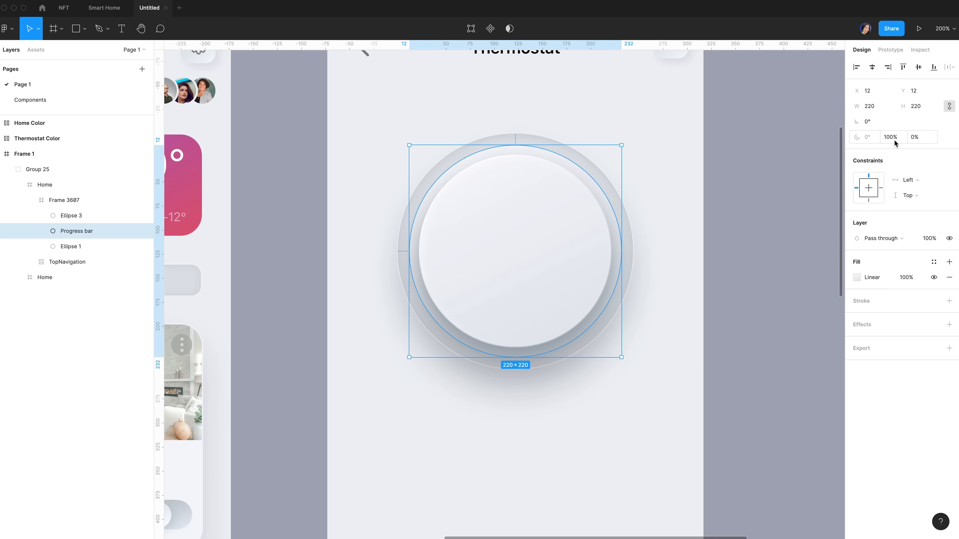
{"action": "left_click_drag", "start_coordinate": [617, 251], "coordinate": [600, 172]}
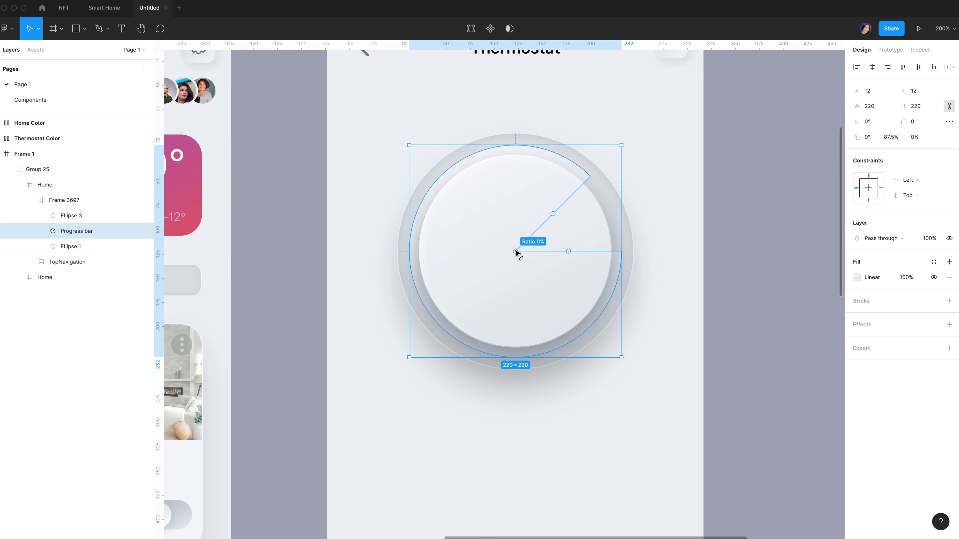
{"action": "left_click_drag", "start_coordinate": [516, 252], "coordinate": [425, 269]}
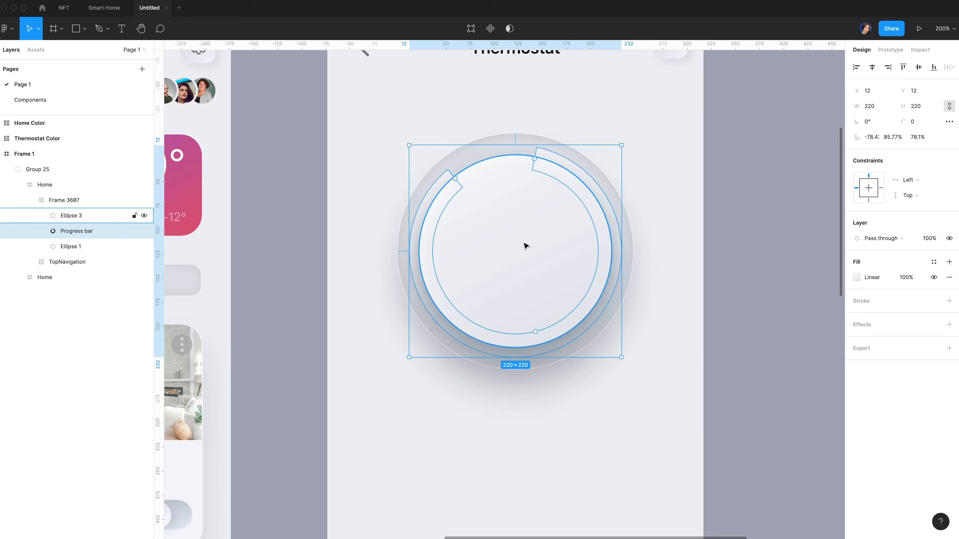
{"action": "left_click", "coordinate": [872, 138]}
{"action": "type", "text": "0"}
{"action": "key", "text": "Return"}
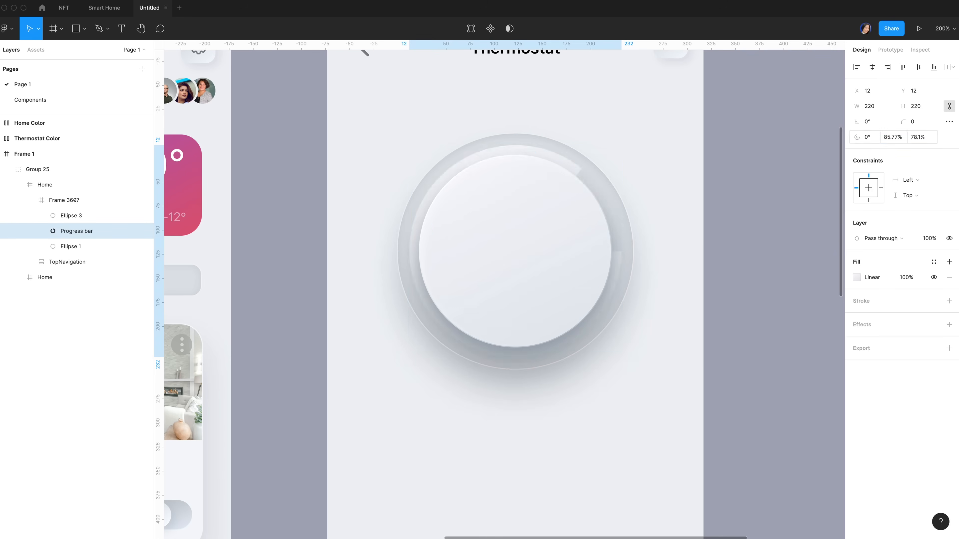
{"action": "left_click", "coordinate": [897, 138]}
{"action": "type", "text": "45"}
{"action": "left_click", "coordinate": [917, 140]}
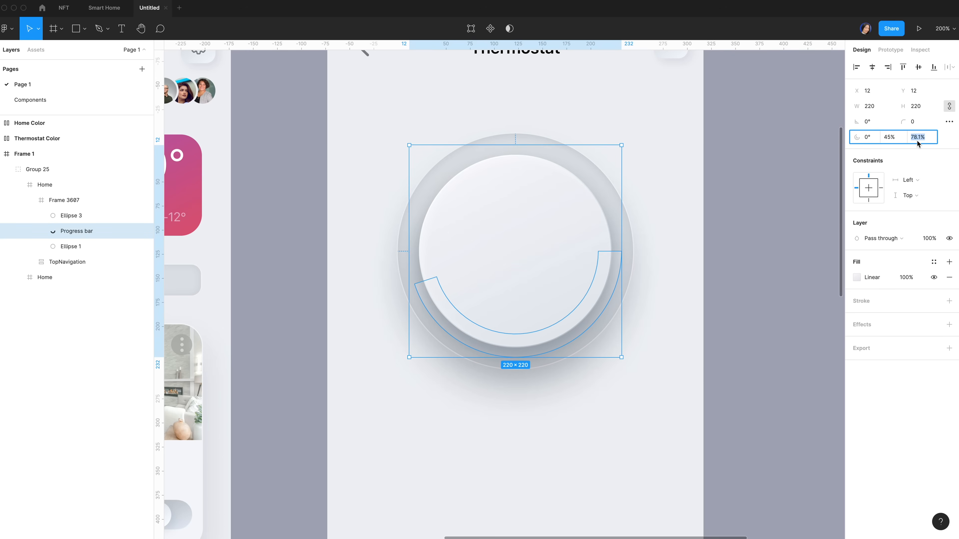
{"action": "type", "text": "90"}
{"action": "key", "text": "Return"}
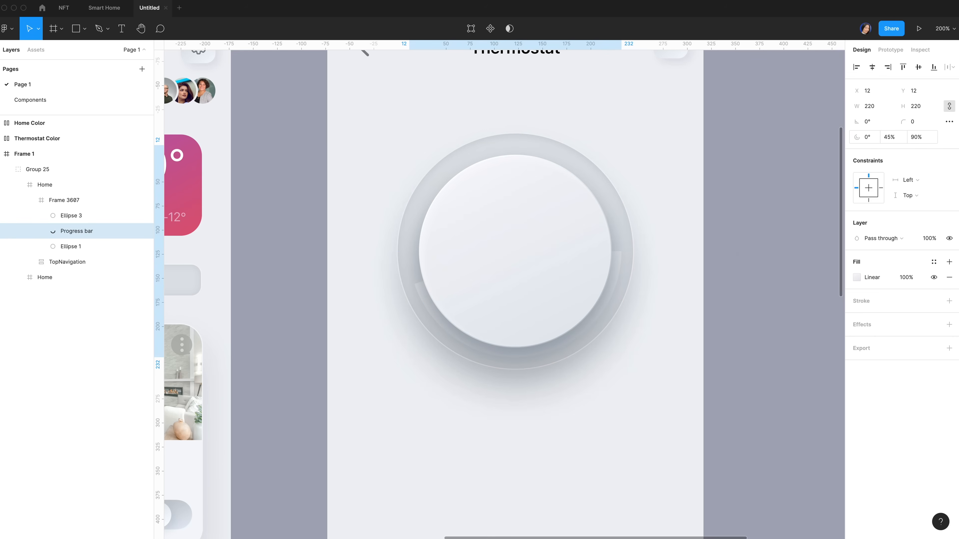
{"action": "left_click", "coordinate": [856, 277]}
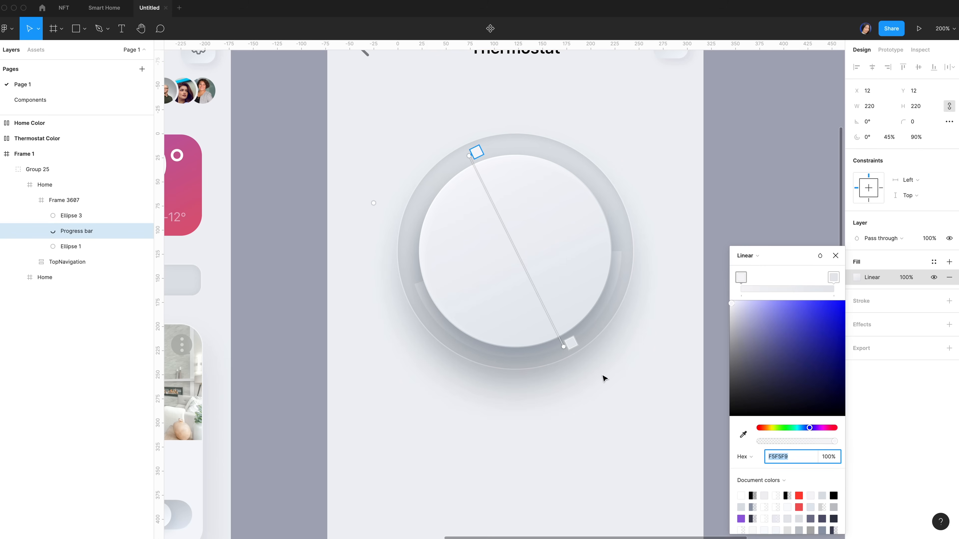
Colour the arc's gradient stops purple 985EE1 and red F25656
{"action": "scroll", "coordinate": [603, 376], "scroll_direction": "down", "scroll_amount": 1}
{"action": "key", "text": "shift+0"}
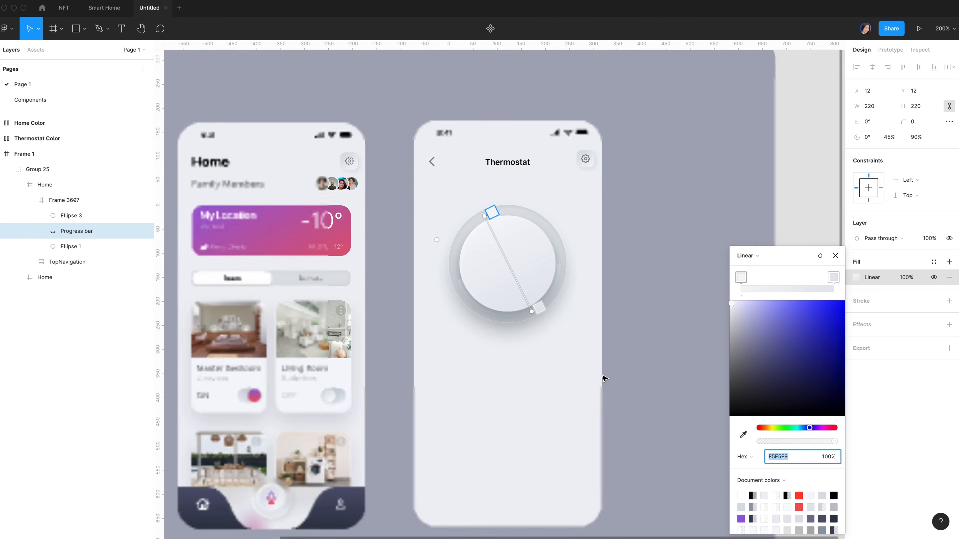
{"action": "scroll", "coordinate": [535, 381], "scroll_direction": "down", "scroll_amount": 5}
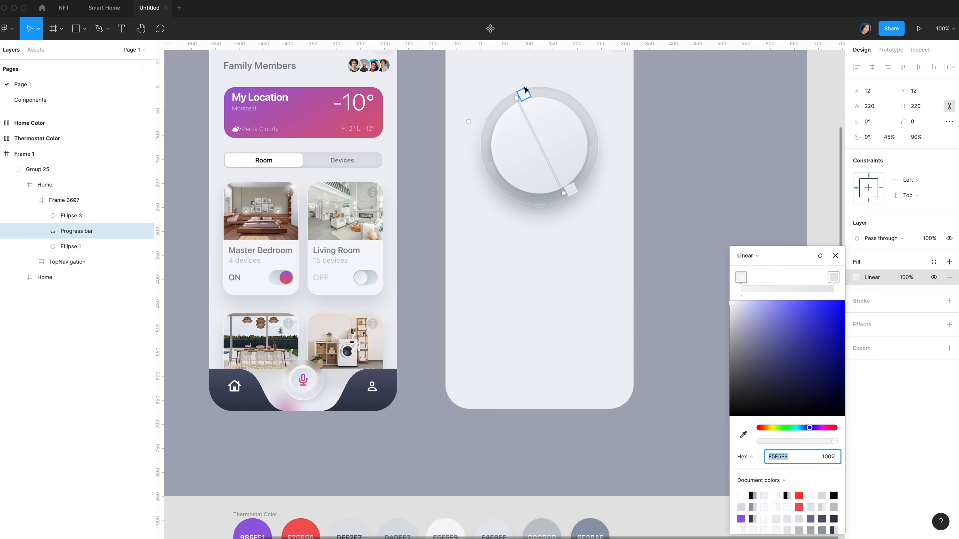
{"action": "left_click", "coordinate": [525, 96]}
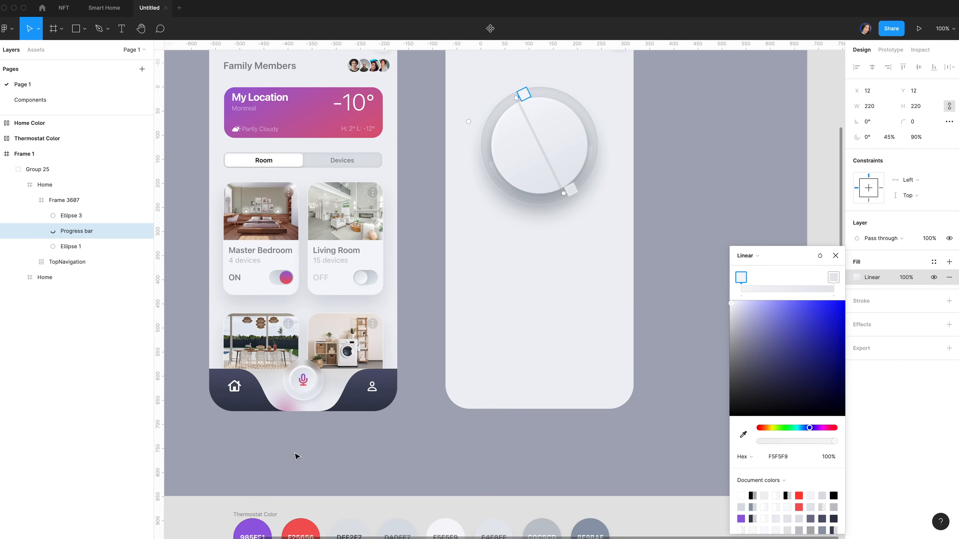
{"action": "scroll", "coordinate": [292, 470], "scroll_direction": "down", "scroll_amount": 1}
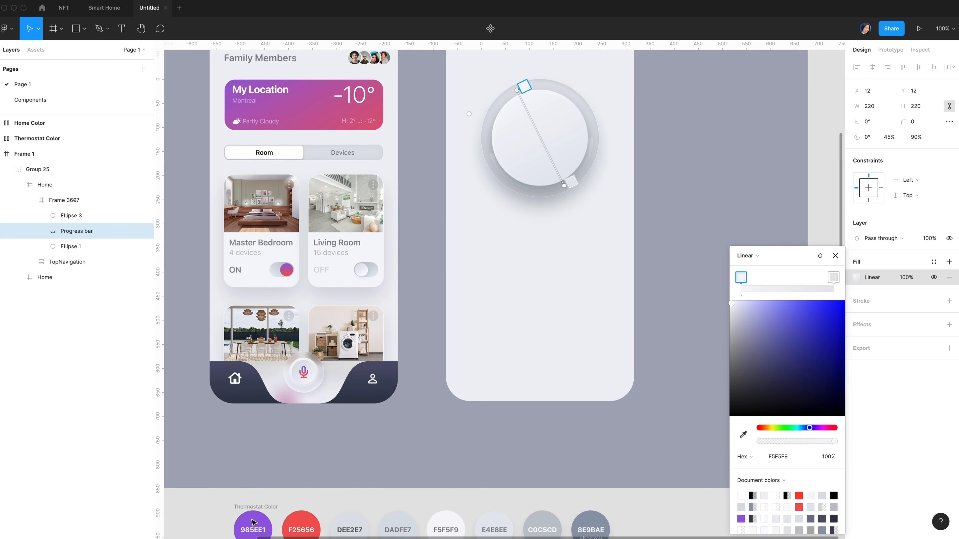
{"action": "key", "text": "i"}
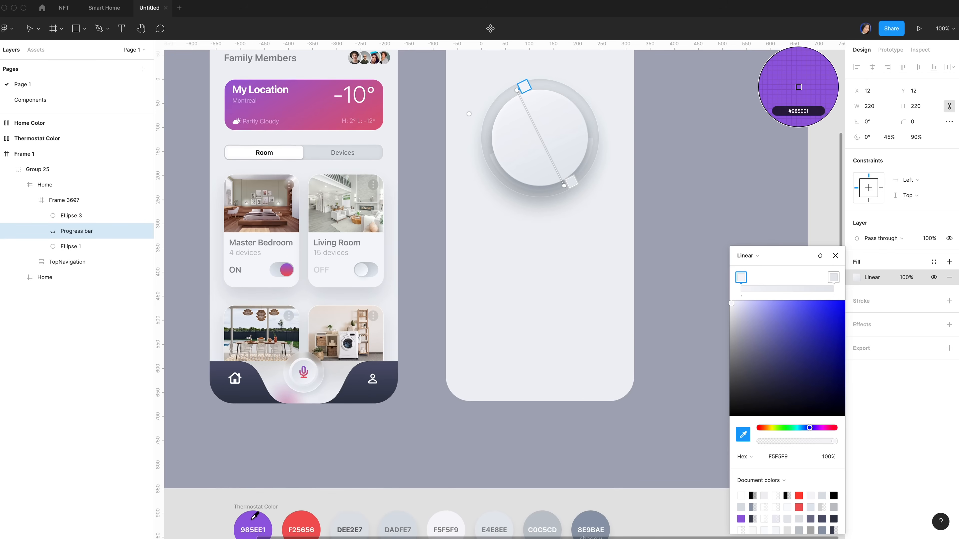
{"action": "left_click", "coordinate": [252, 518]}
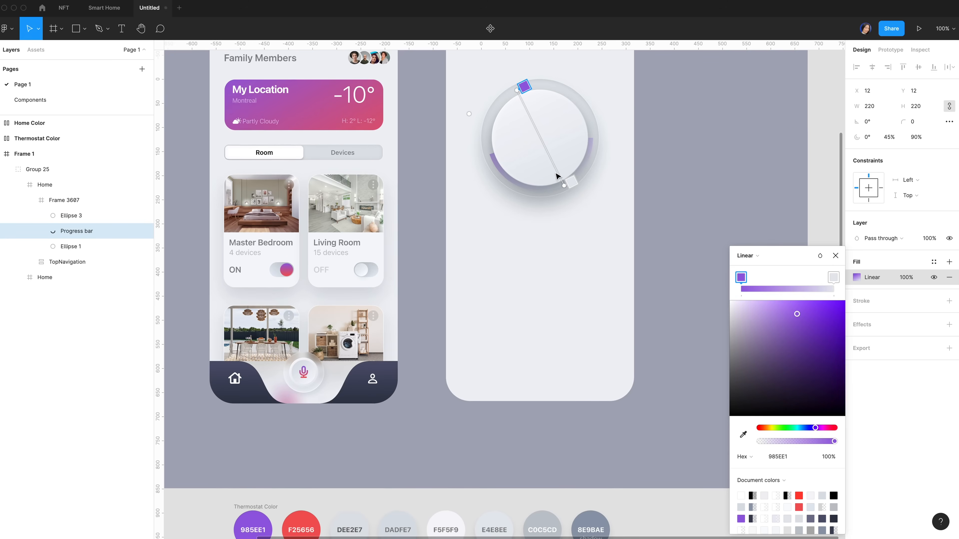
{"action": "left_click", "coordinate": [576, 184]}
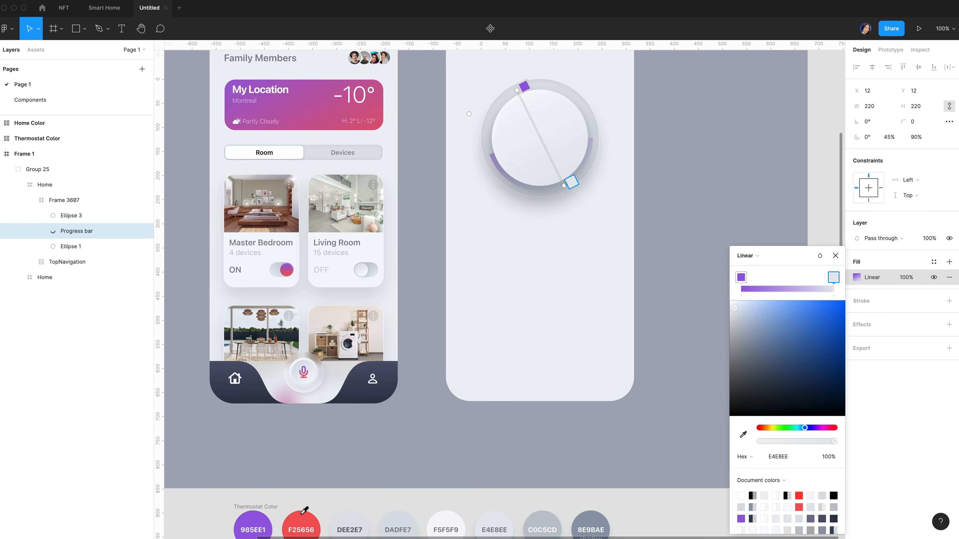
{"action": "key", "text": "i"}
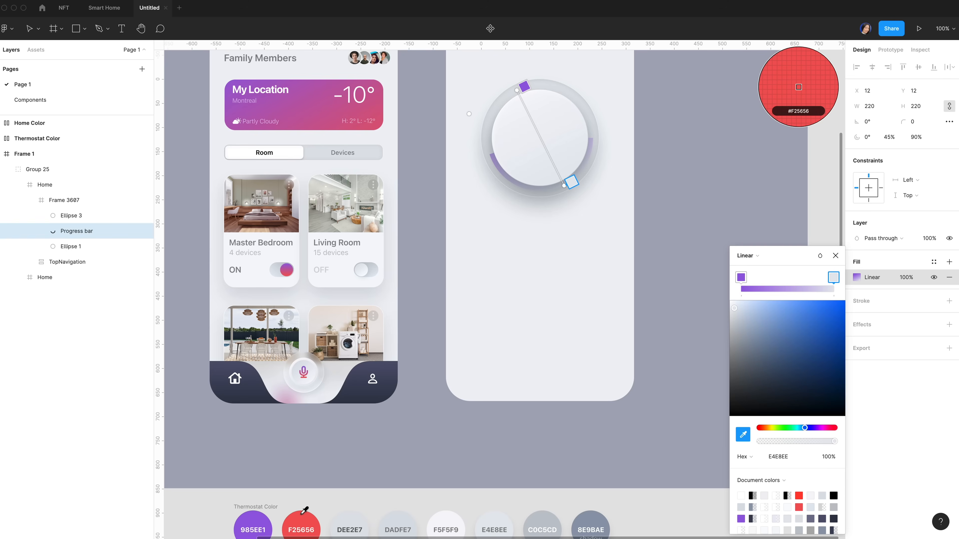
{"action": "left_click", "coordinate": [305, 510]}
{"action": "key", "text": "Escape"}
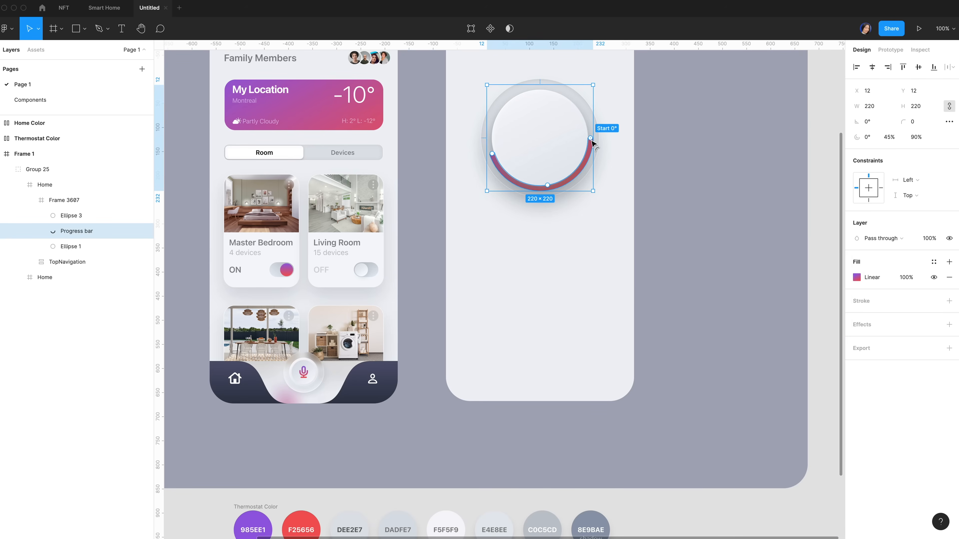
Set the arc's start angle to 124° and its corner radius to 10 for rounded ends
{"action": "left_click", "coordinate": [867, 137]}
{"action": "key", "text": "BackSpace"}
{"action": "type", "text": "124"}
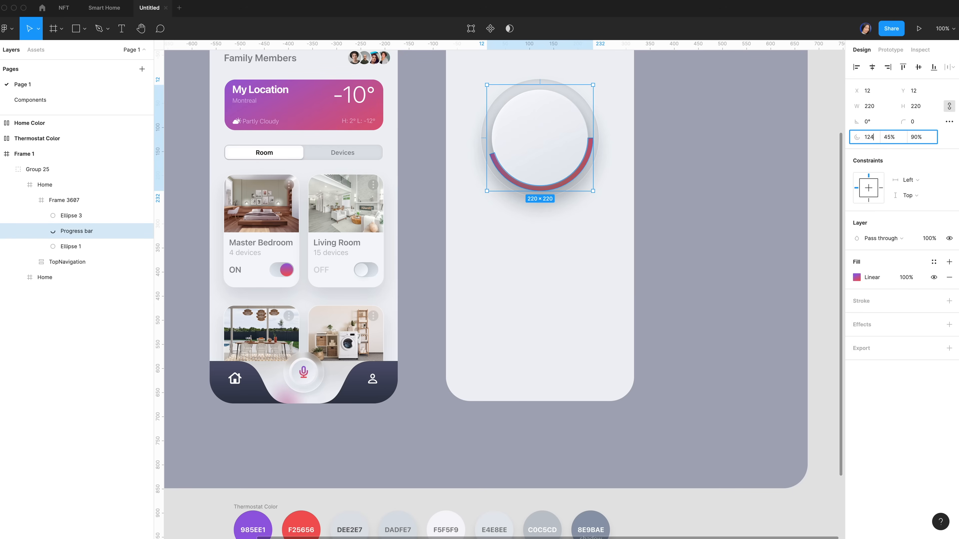
{"action": "key", "text": "Return"}
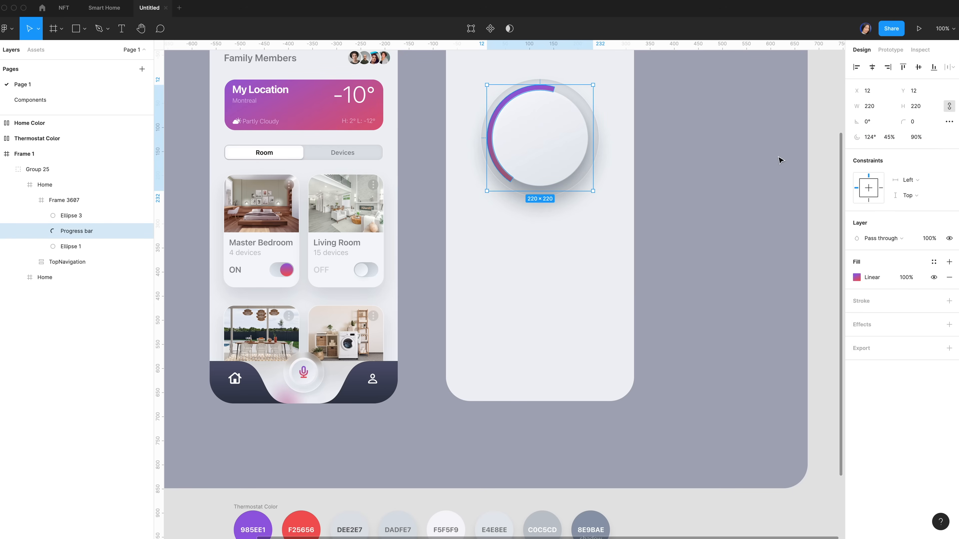
{"action": "mouse_move", "coordinate": [558, 97]}
{"action": "left_click", "coordinate": [920, 121]}
{"action": "type", "text": "10"}
{"action": "key", "text": "Return"}
Align the purple-to-red gradient vertically from the arc's top to its bottom
{"action": "key", "text": "super+="}
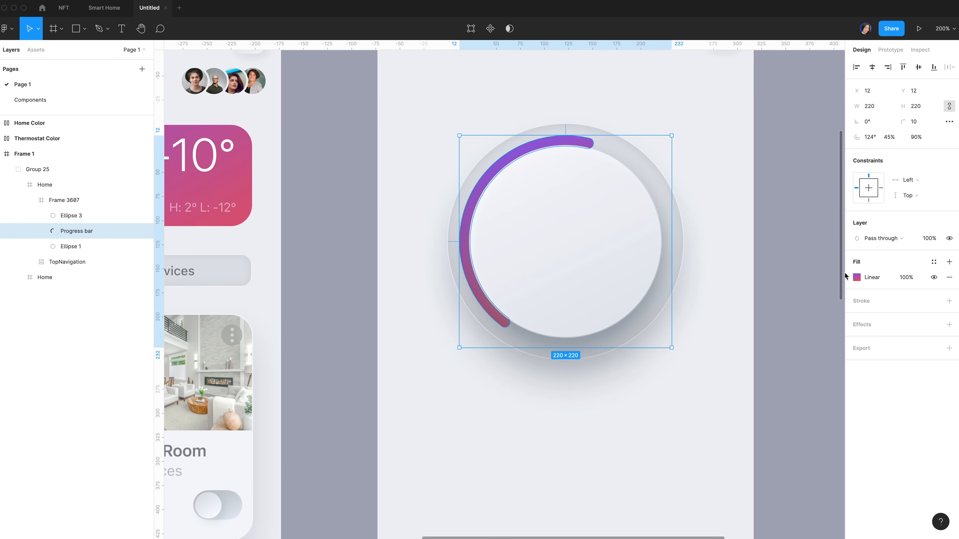
{"action": "left_click", "coordinate": [858, 278]}
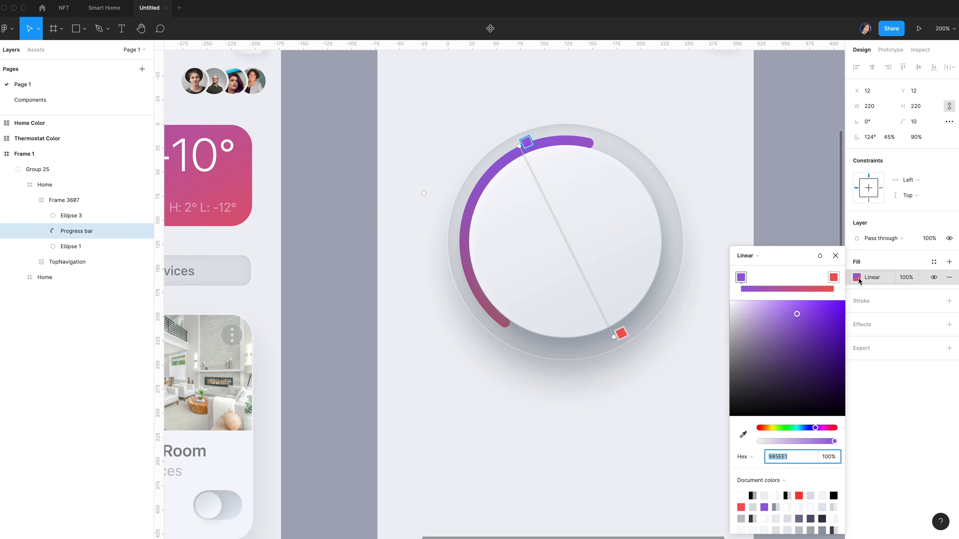
{"action": "left_click_drag", "start_coordinate": [526, 142], "coordinate": [572, 132]}
{"action": "left_click_drag", "start_coordinate": [620, 335], "coordinate": [588, 349]}
Draw a 172×172 circle over the knob and centre it horizontally and vertically
{"action": "left_click", "coordinate": [91, 218]}
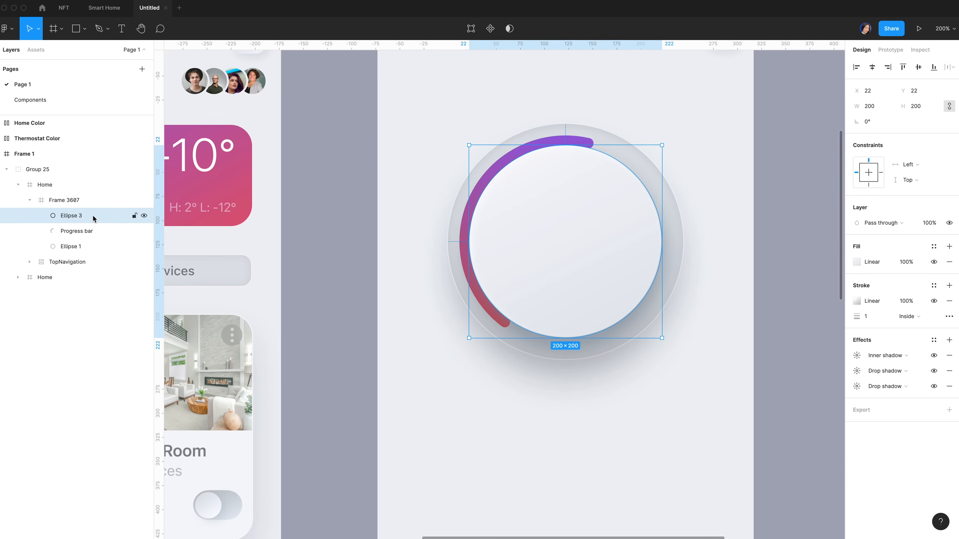
{"action": "key", "text": "o"}
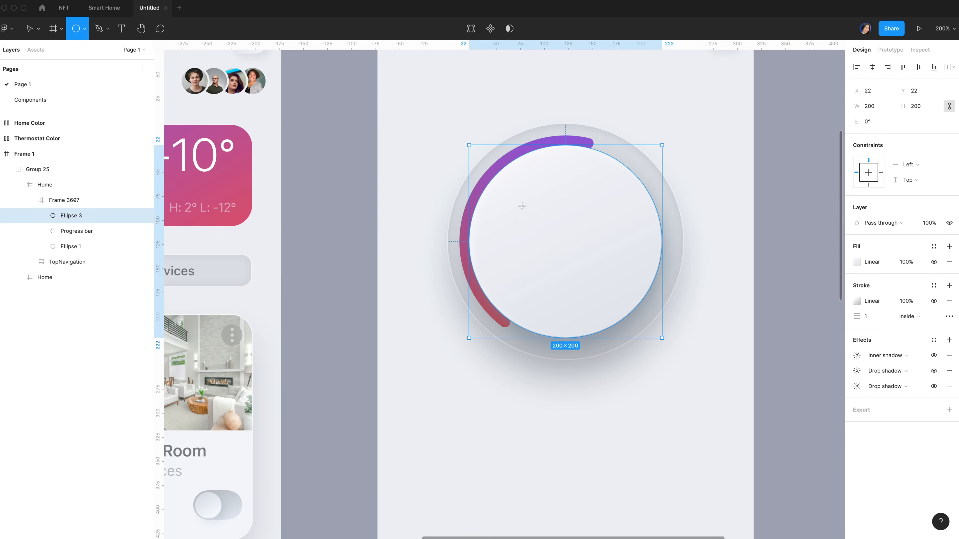
{"action": "left_click_drag", "start_coordinate": [518, 194], "coordinate": [666, 343]}
{"action": "left_click", "coordinate": [881, 108]}
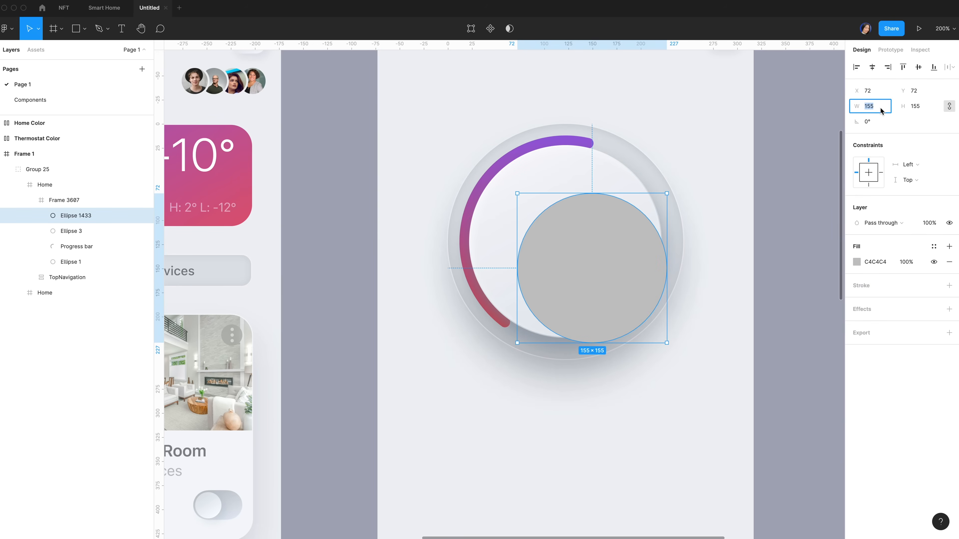
{"action": "type", "text": "172"}
{"action": "key", "text": "Return"}
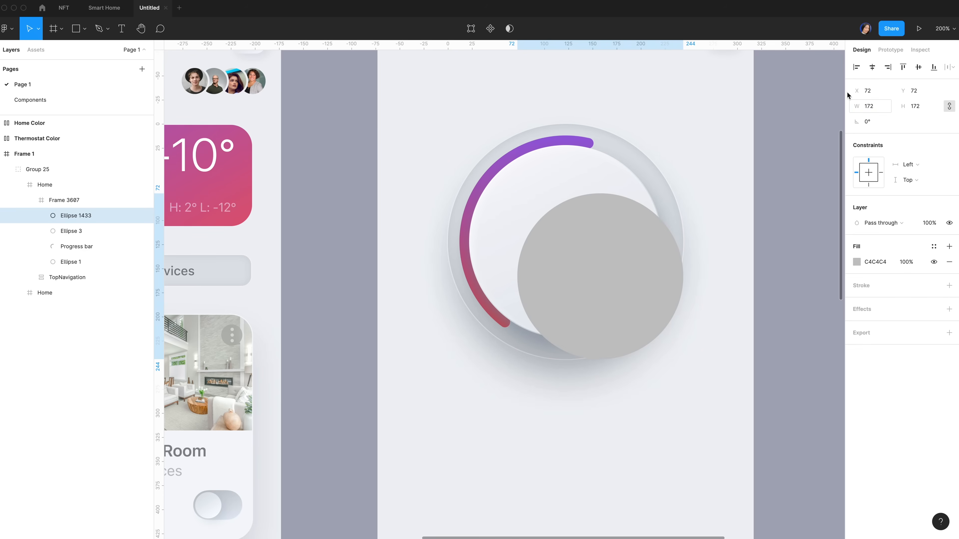
{"action": "left_click", "coordinate": [872, 68]}
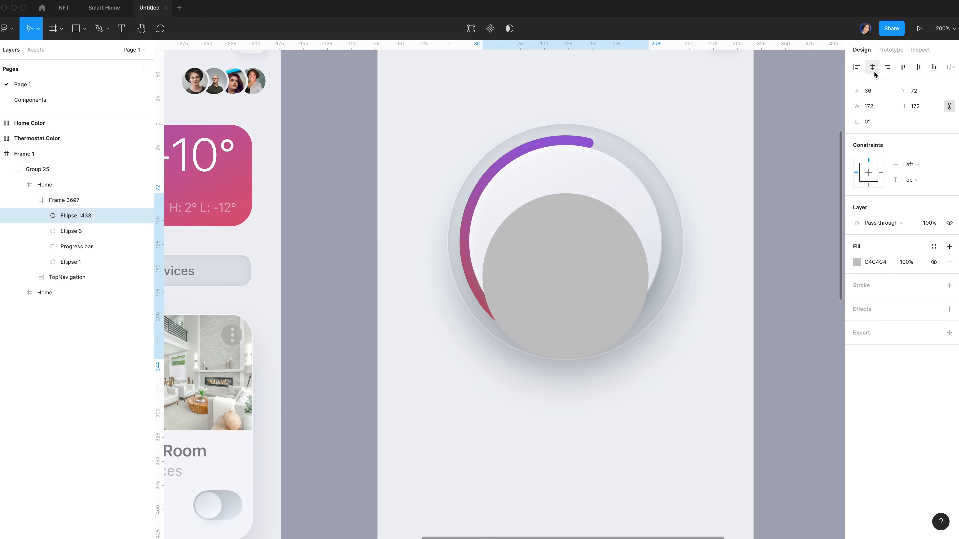
{"action": "left_click", "coordinate": [918, 67]}
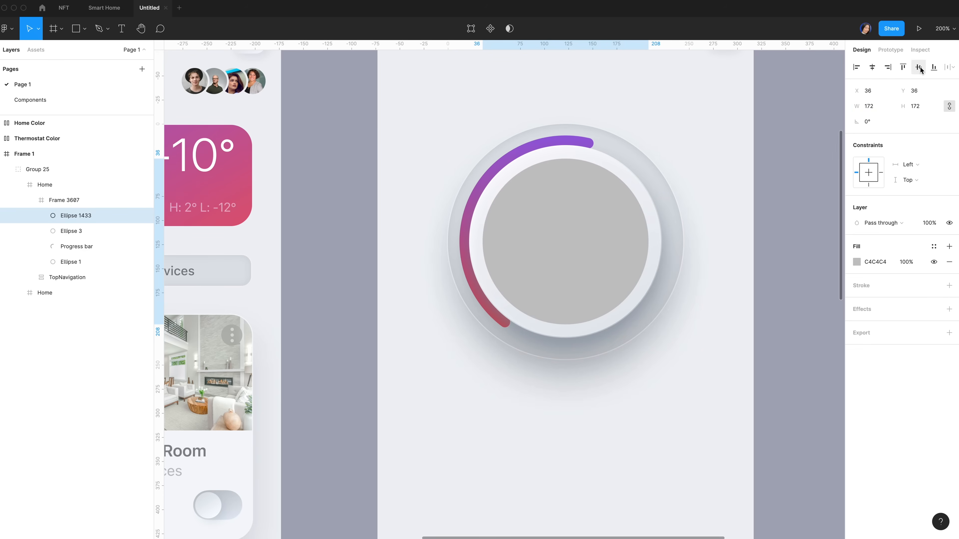
{"action": "scroll", "coordinate": [617, 180], "scroll_direction": "right", "scroll_amount": 3}
Change the circle's fill to a linear gradient from DDE1E7 to a fully opaque FAFBFC
{"action": "left_click", "coordinate": [746, 264]}
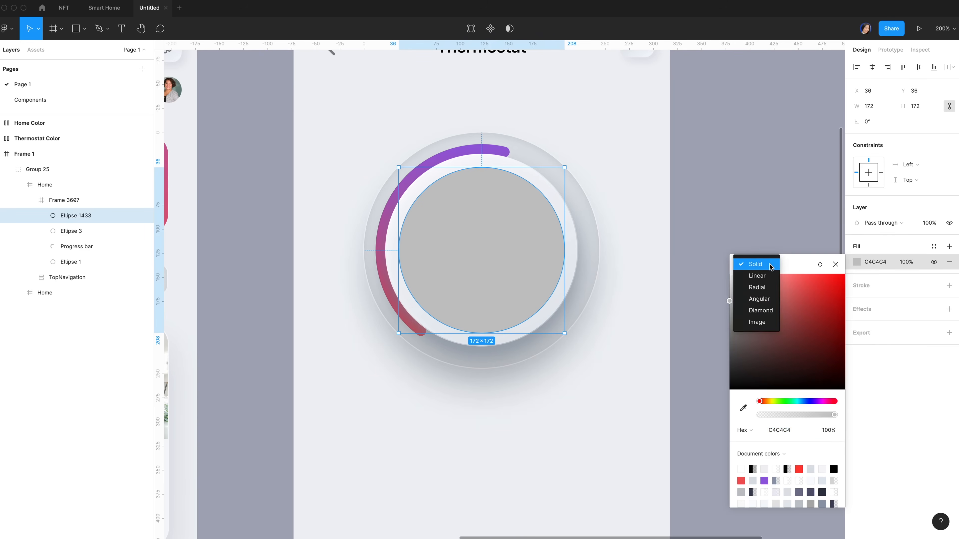
{"action": "left_click", "coordinate": [749, 277]}
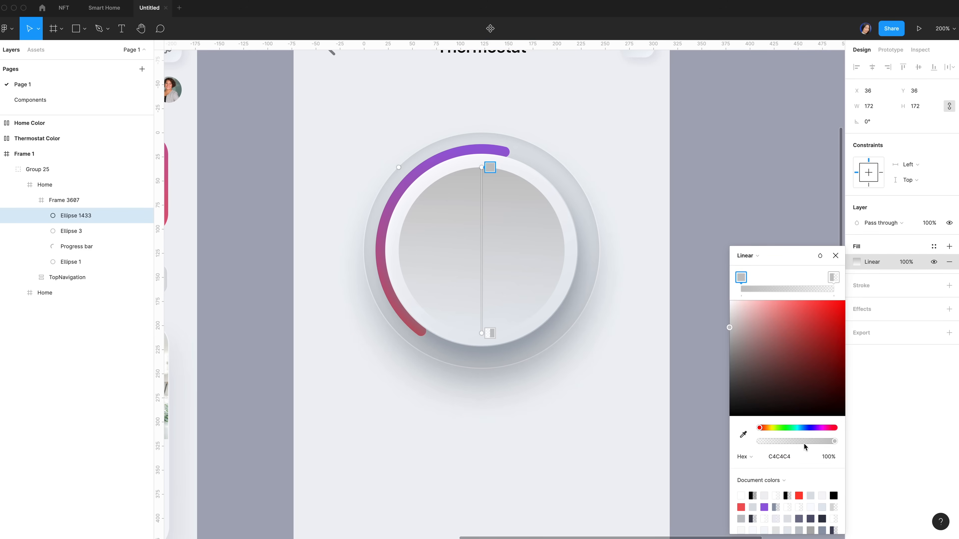
{"action": "left_click", "coordinate": [789, 457]}
{"action": "key", "text": "super+v"}
{"action": "type", "text": "dd"}
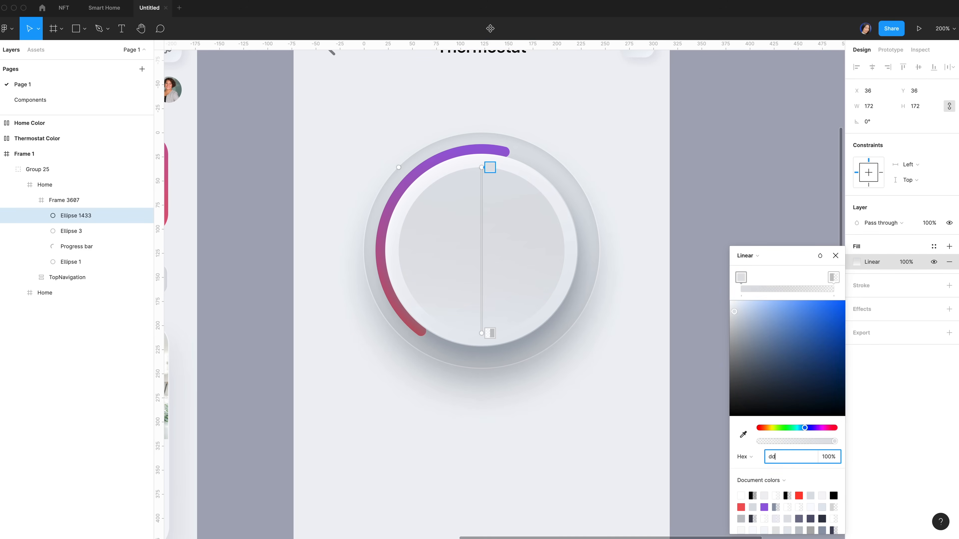
{"action": "type", "text": "e1e7"}
{"action": "left_click", "coordinate": [833, 277]}
{"action": "left_click", "coordinate": [780, 460]}
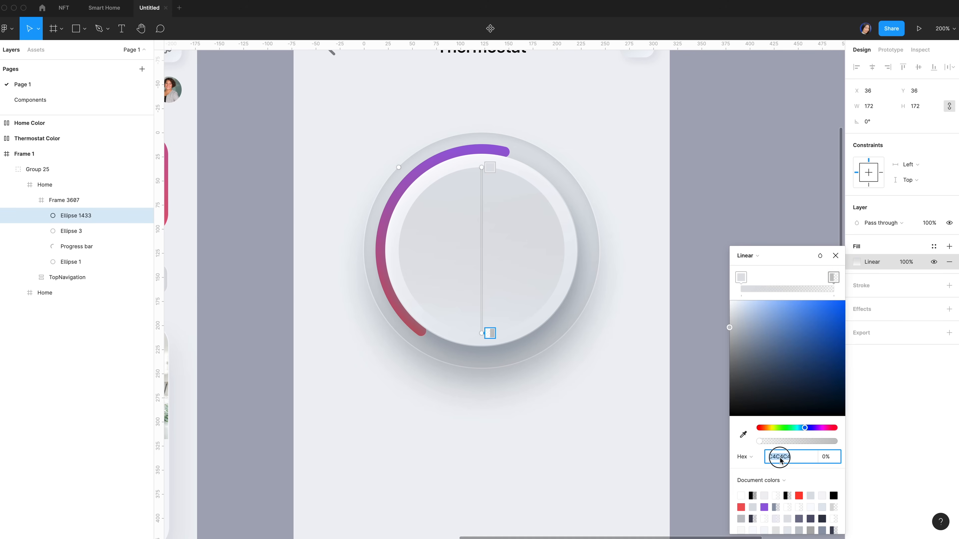
{"action": "type", "text": "fafbfc"}
{"action": "left_click_drag", "start_coordinate": [817, 444], "coordinate": [869, 439]}
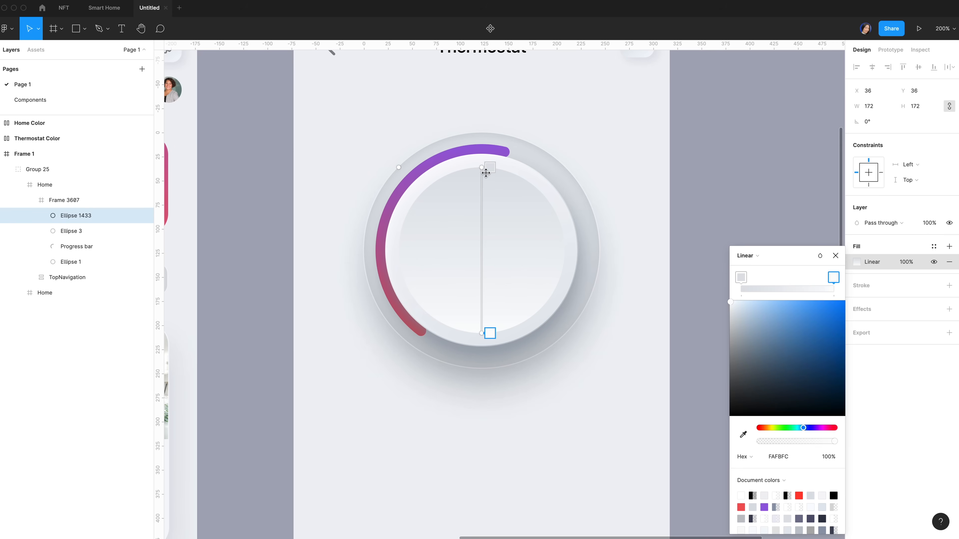
Tilt the gradient diagonally across the circle toward the lower right
{"action": "left_click_drag", "start_coordinate": [483, 168], "coordinate": [445, 179]}
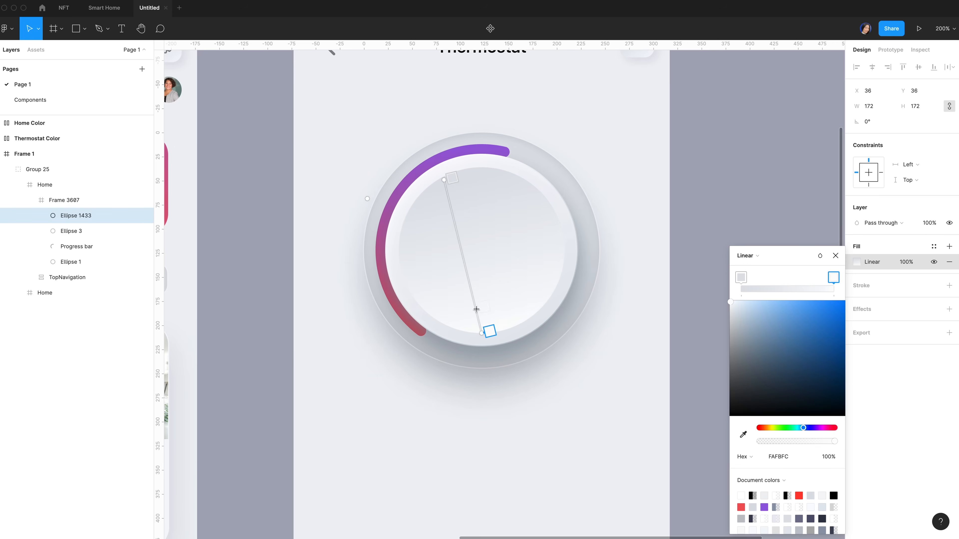
{"action": "left_click_drag", "start_coordinate": [483, 333], "coordinate": [524, 318]}
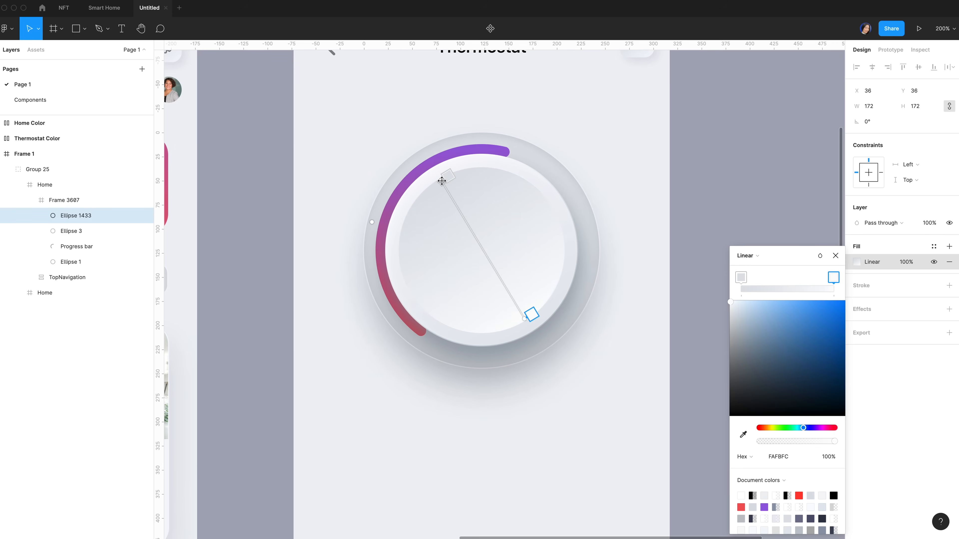
{"action": "left_click", "coordinate": [442, 183]}
{"action": "left_click", "coordinate": [836, 257]}
Rename the knob circle layer to Ellipse 4
{"action": "double_click", "coordinate": [80, 216]}
{"action": "left_click", "coordinate": [78, 216]}
{"action": "left_click_drag", "start_coordinate": [79, 219], "coordinate": [115, 219]}
{"action": "type", "text": "4"}
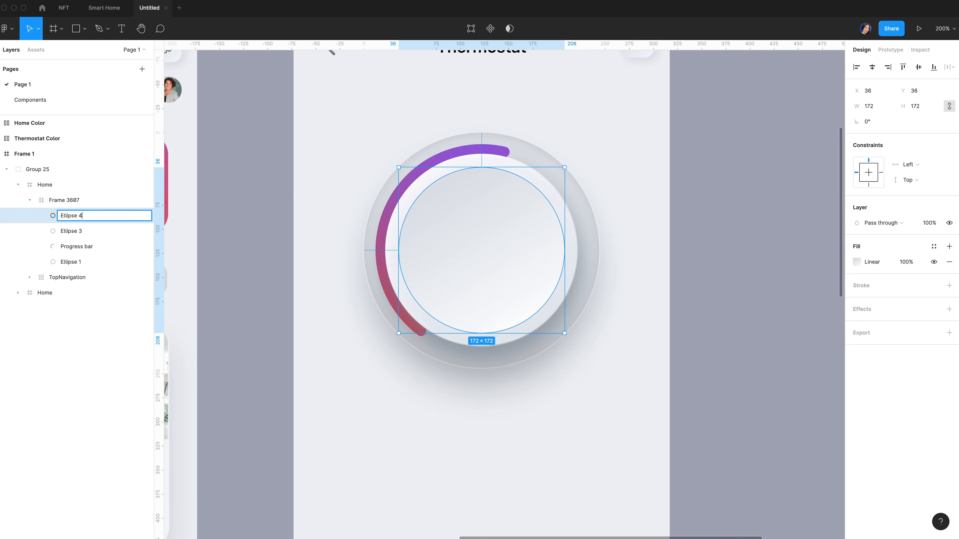
{"action": "key", "text": "Return"}
{"action": "left_click", "coordinate": [77, 233]}
{"action": "left_click", "coordinate": [77, 218]}
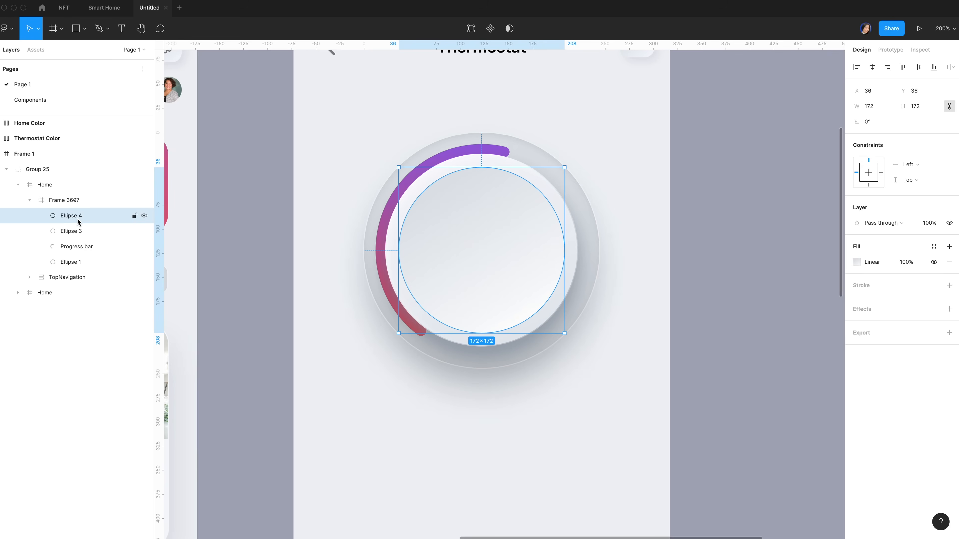
Duplicate it as 'Small Ellipse 5', shrink to 15×15 and place at X 136, Y 46 near the knob's top
{"action": "key", "text": "ctrl+d"}
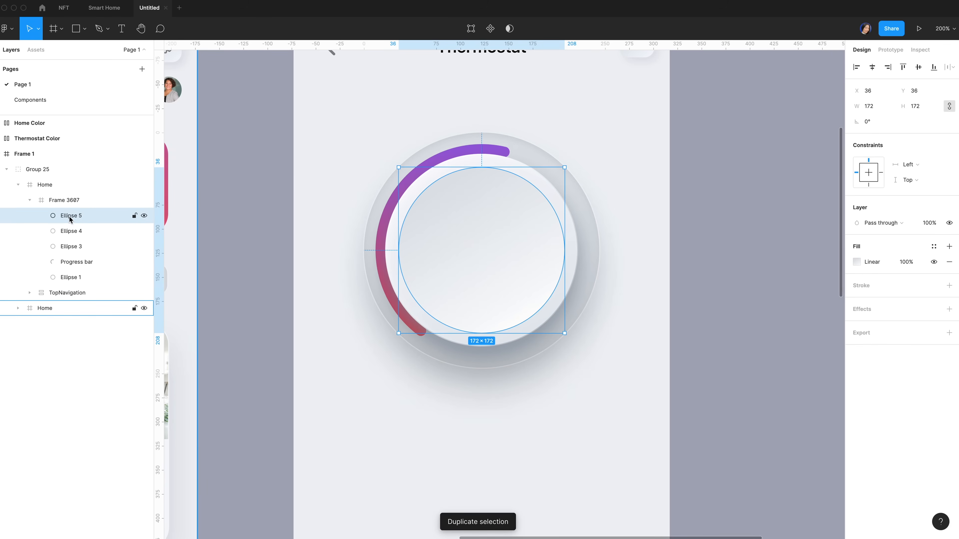
{"action": "double_click", "coordinate": [70, 218]}
{"action": "type", "text": "Small Ellipse 5"}
{"action": "key", "text": "Return"}
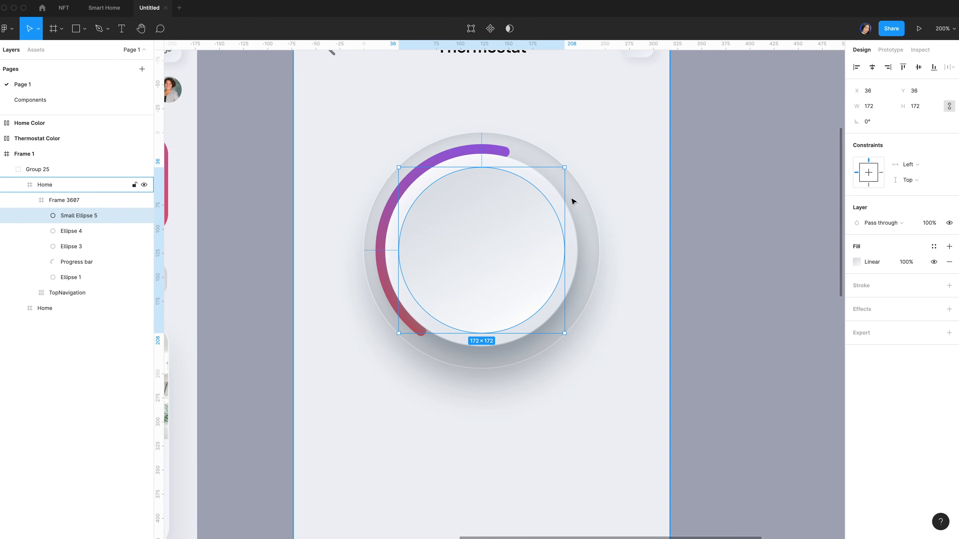
{"action": "left_click", "coordinate": [873, 107]}
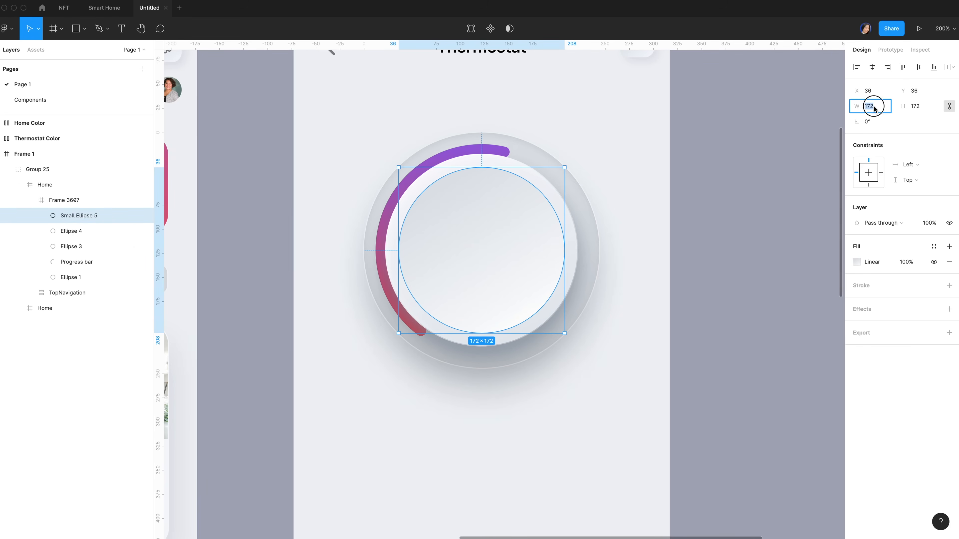
{"action": "type", "text": "15"}
{"action": "key", "text": "Return"}
{"action": "left_click_drag", "start_coordinate": [411, 182], "coordinate": [506, 187]}
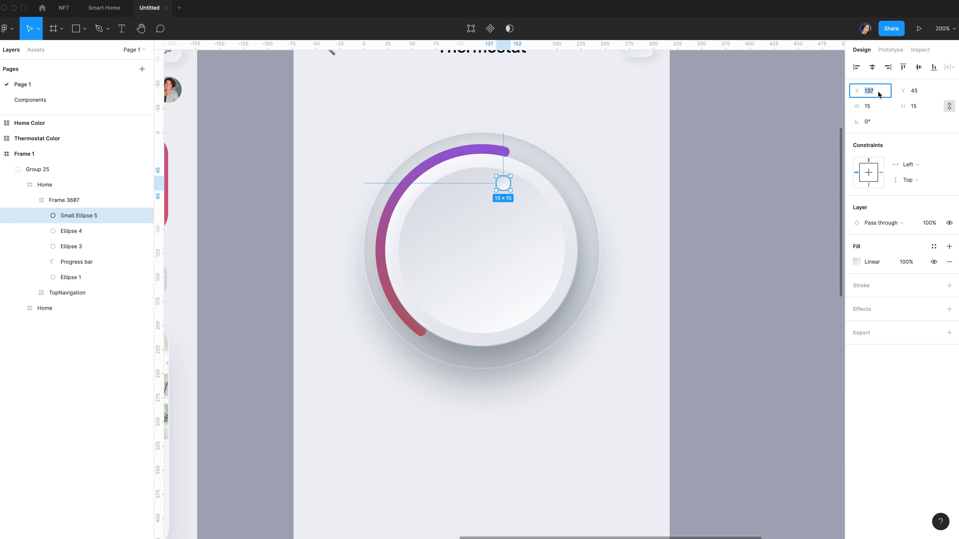
{"action": "left_click_drag", "start_coordinate": [507, 188], "coordinate": [507, 189]}
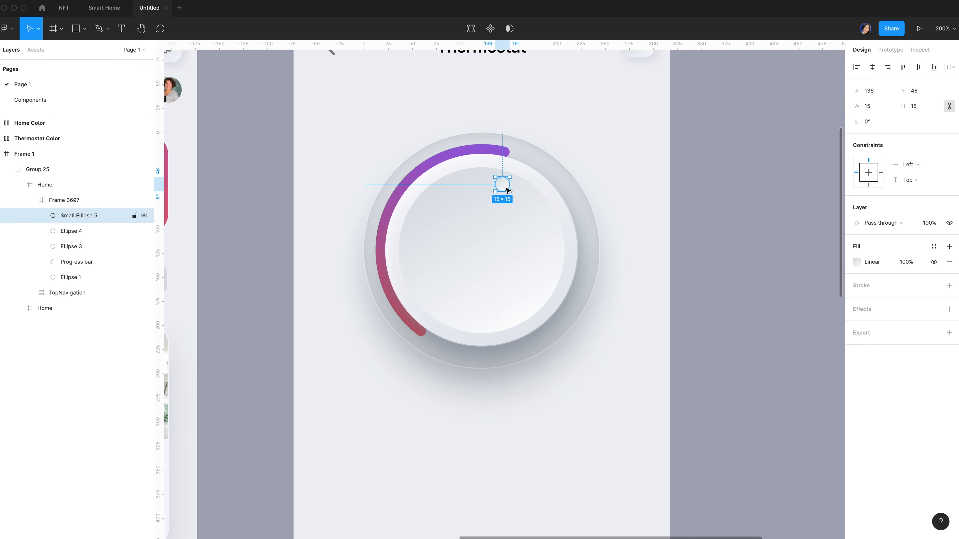
{"action": "left_click", "coordinate": [330, 258]}
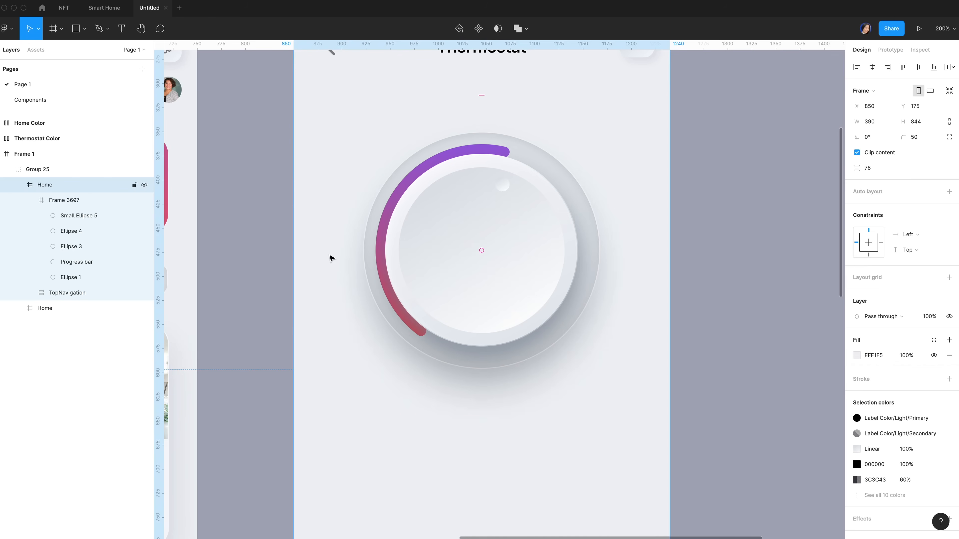
Draw a large circle over the dial and size it to 266×266
{"action": "key", "text": "o"}
{"action": "left_click_drag", "start_coordinate": [315, 100], "coordinate": [632, 390]}
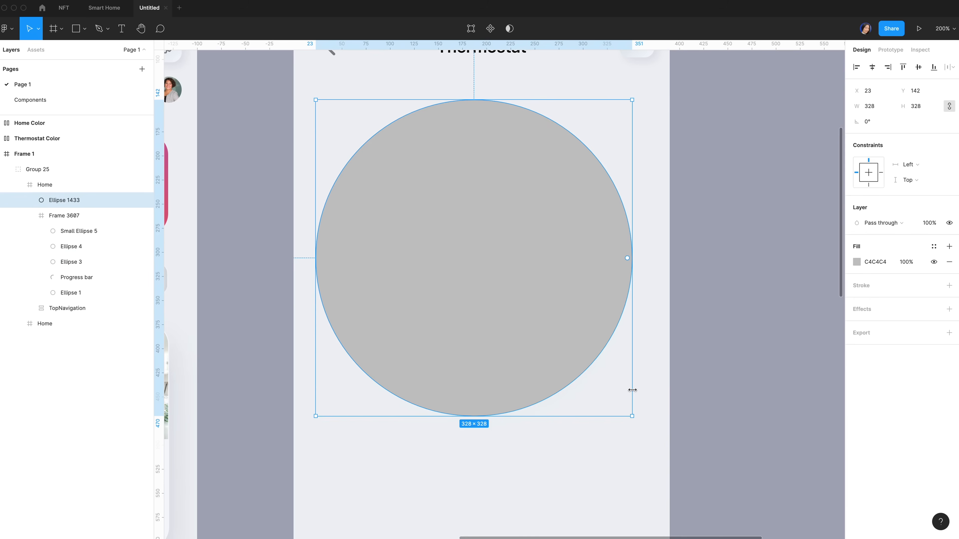
{"action": "left_click", "coordinate": [874, 108]}
{"action": "type", "text": "266"}
{"action": "key", "text": "Return"}
Move the circle into Frame 3687, centre it vertically and send it behind the dial's layers
{"action": "left_click_drag", "start_coordinate": [74, 221], "coordinate": [77, 217]}
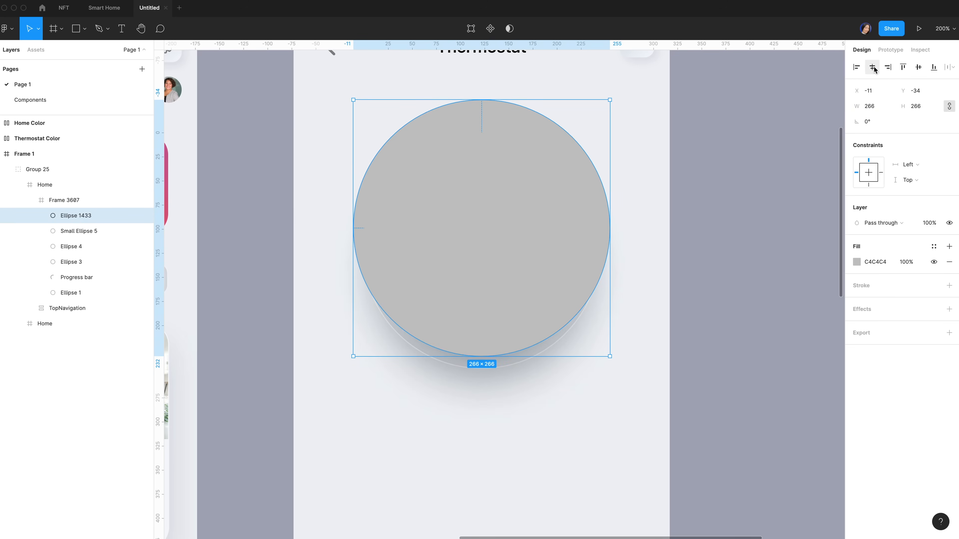
{"action": "left_click", "coordinate": [918, 67]}
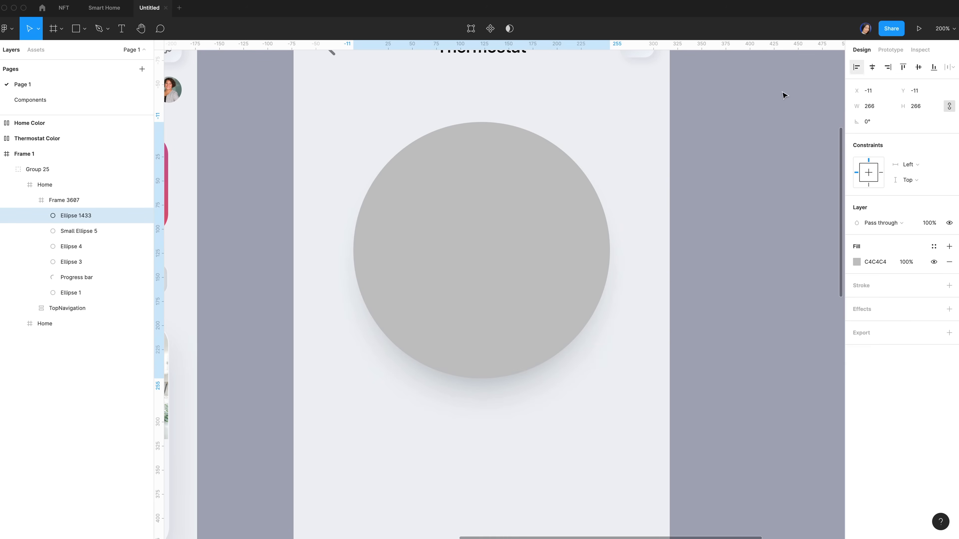
{"action": "left_click", "coordinate": [73, 218]}
{"action": "left_click_drag", "start_coordinate": [73, 218], "coordinate": [74, 298]}
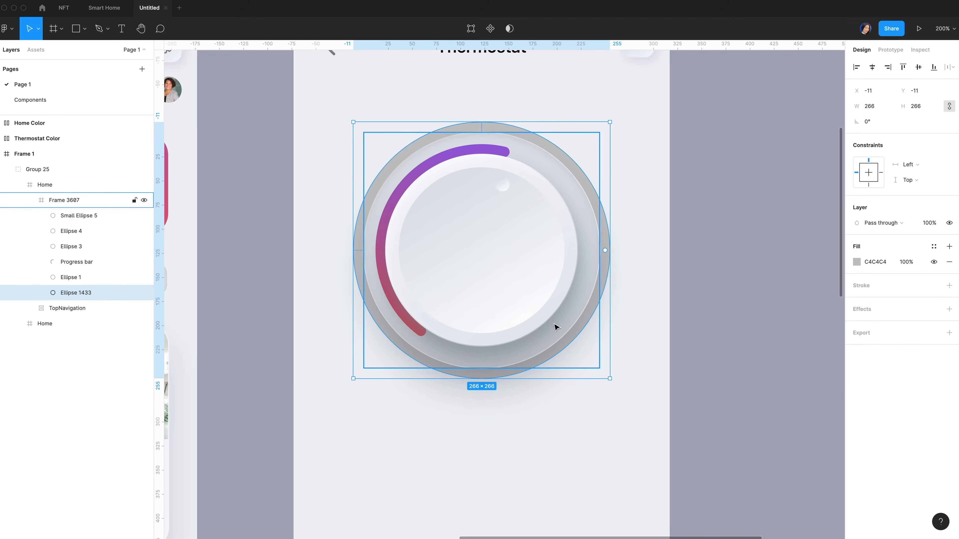
Replace the circle's fill with a dashed stroke of dash 2 and gap 19
{"action": "left_click", "coordinate": [949, 286]}
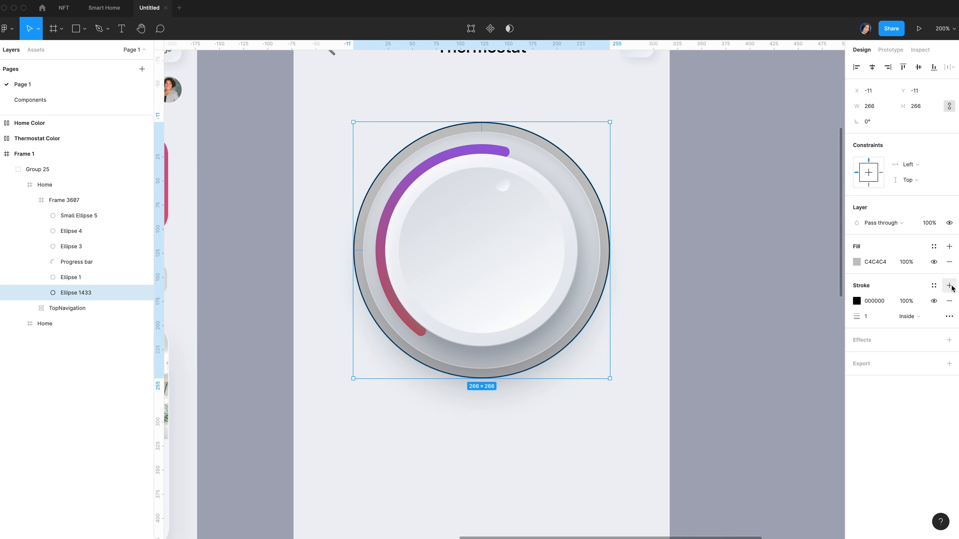
{"action": "left_click", "coordinate": [949, 262]}
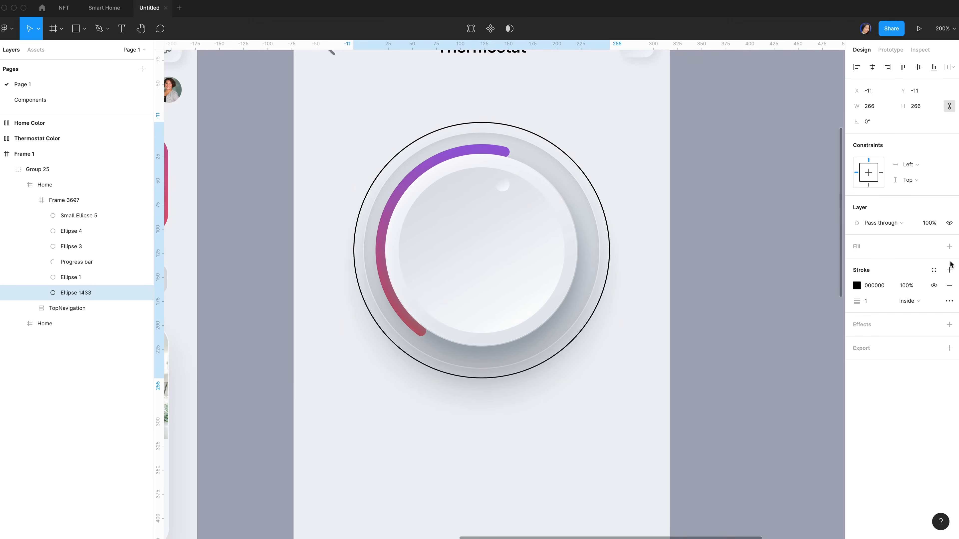
{"action": "left_click", "coordinate": [949, 302]}
{"action": "left_click", "coordinate": [834, 326]}
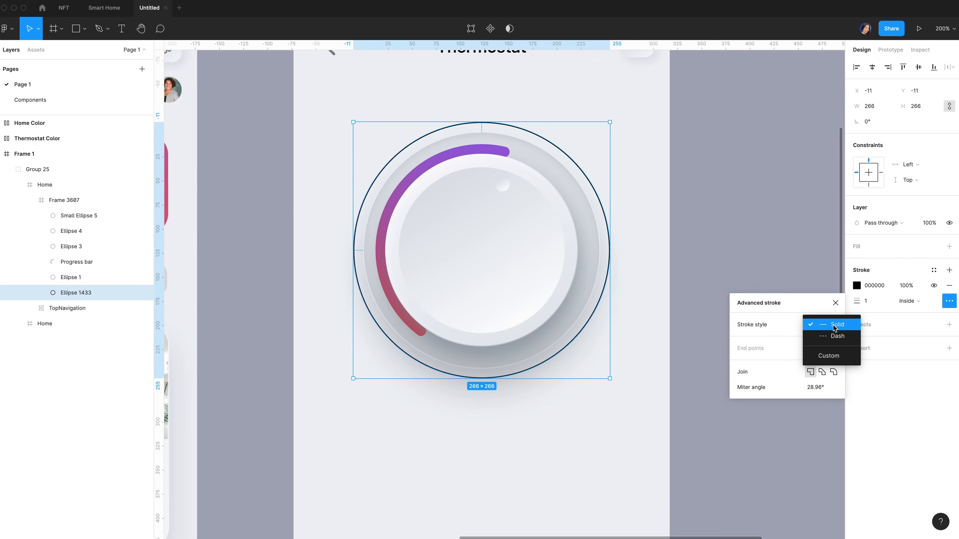
{"action": "left_click", "coordinate": [836, 336]}
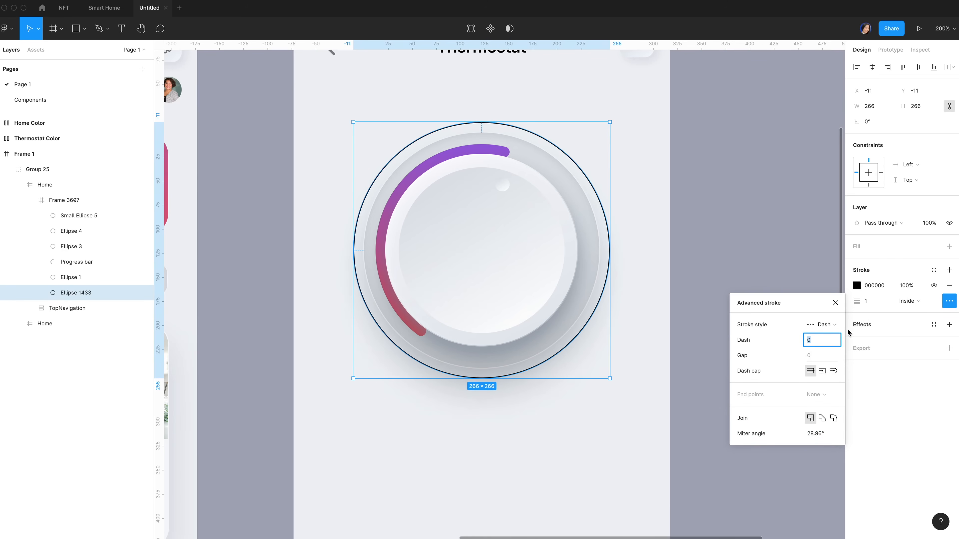
{"action": "type", "text": "2"}
{"action": "left_click", "coordinate": [818, 356]}
{"action": "type", "text": "19"}
{"action": "key", "text": "Return"}
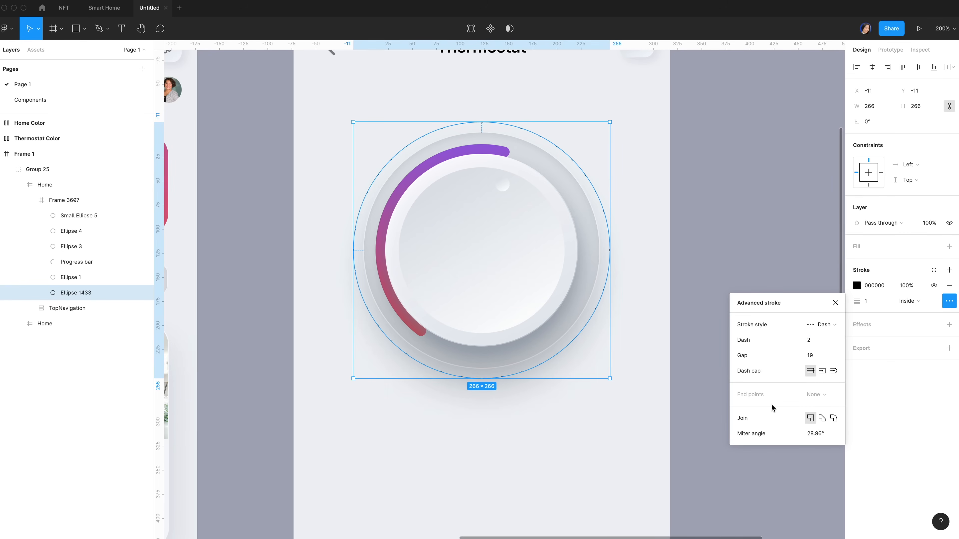
Give the dashed ring a 10-weight centred stroke coloured BAC4CF
{"action": "left_click", "coordinate": [878, 302]}
{"action": "type", "text": "10"}
{"action": "key", "text": "Return"}
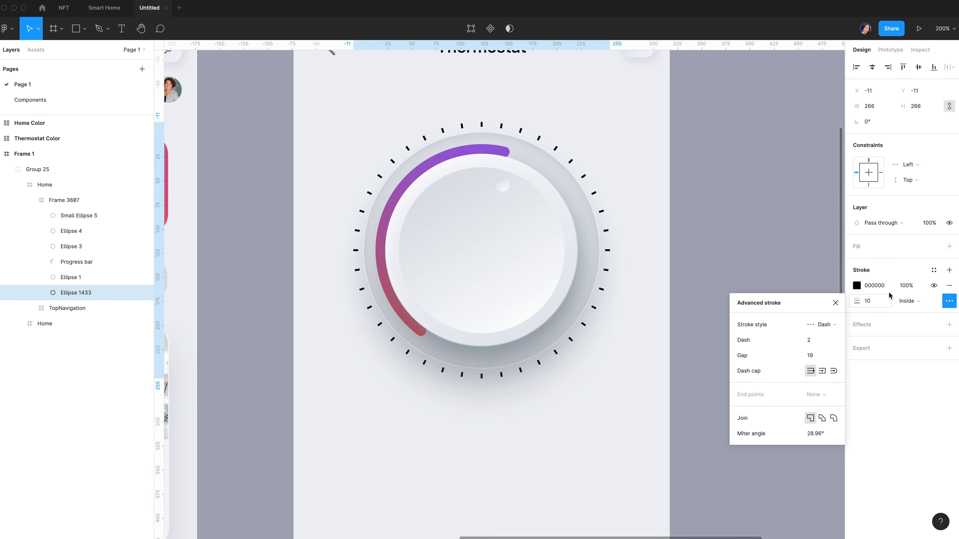
{"action": "left_click", "coordinate": [917, 301]}
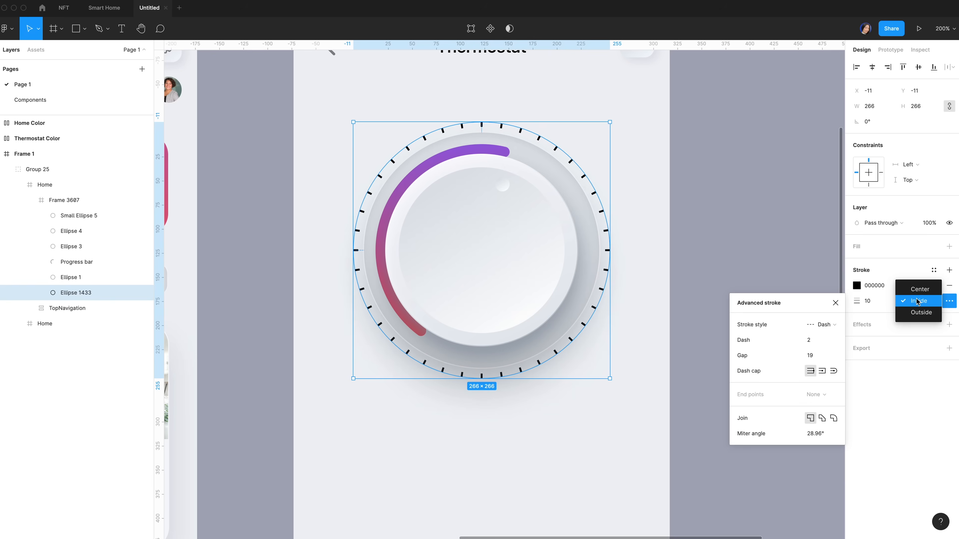
{"action": "left_click", "coordinate": [924, 289]}
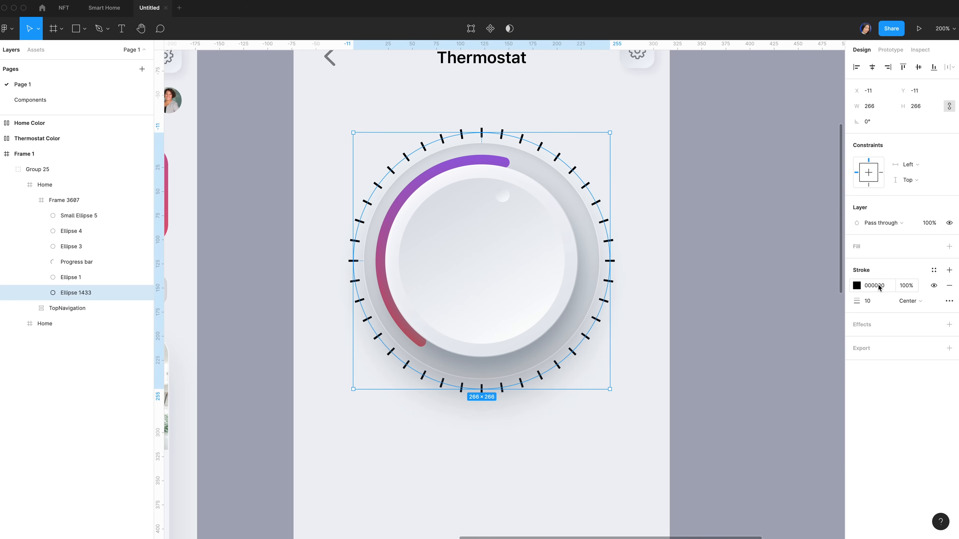
{"action": "left_click", "coordinate": [878, 285]}
{"action": "type", "text": "bac4cf"}
{"action": "key", "text": "Return"}
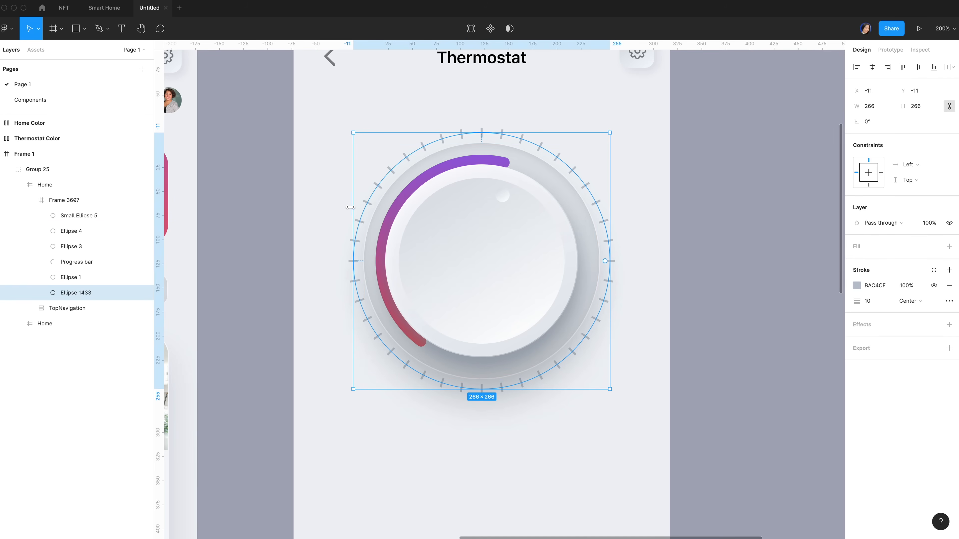
Delete the ring's bottom vertex to open it into an upper arc
{"action": "left_click", "coordinate": [471, 30]}
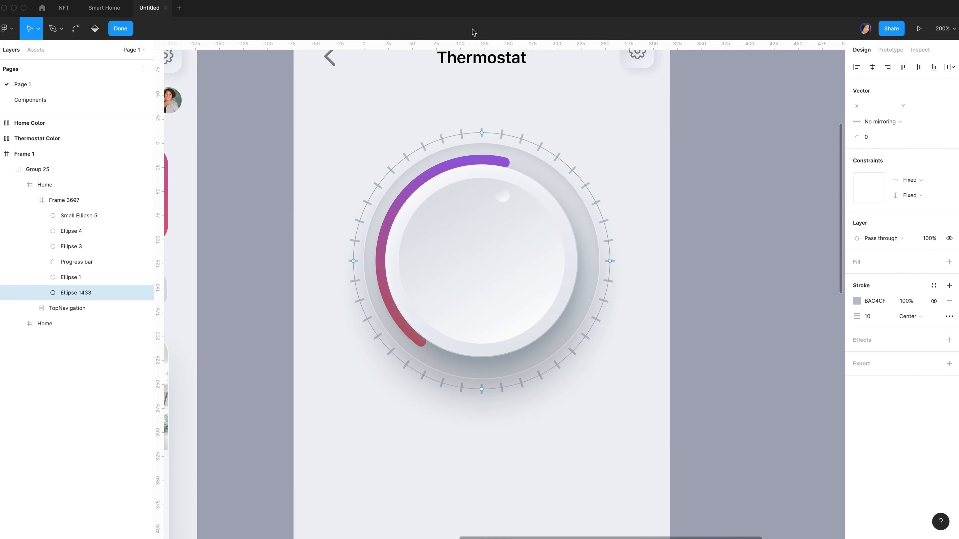
{"action": "left_click", "coordinate": [481, 389]}
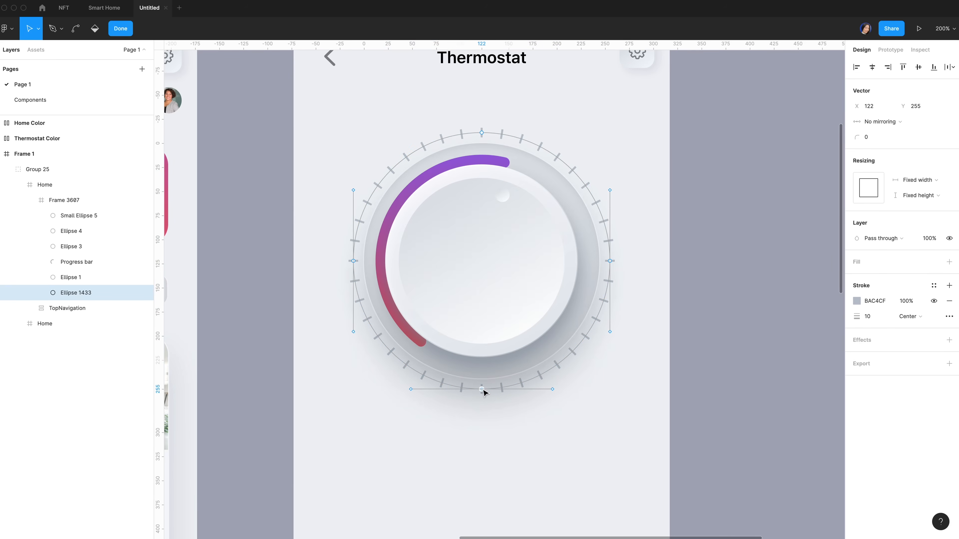
{"action": "key", "text": "Delete"}
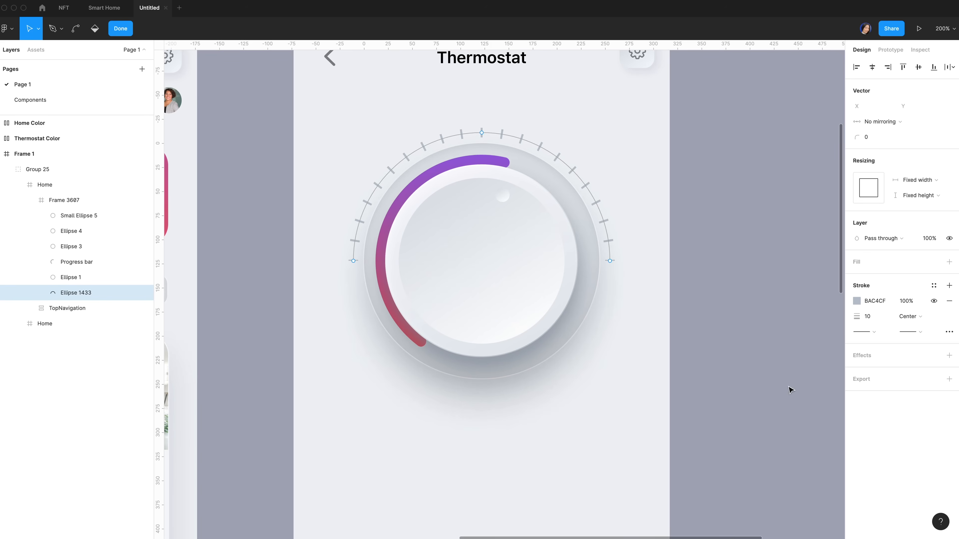
Add an inner shadow to the ticks: Y 1, blur 0, colour 8E9BAE, 50% opacity
{"action": "left_click", "coordinate": [949, 358]}
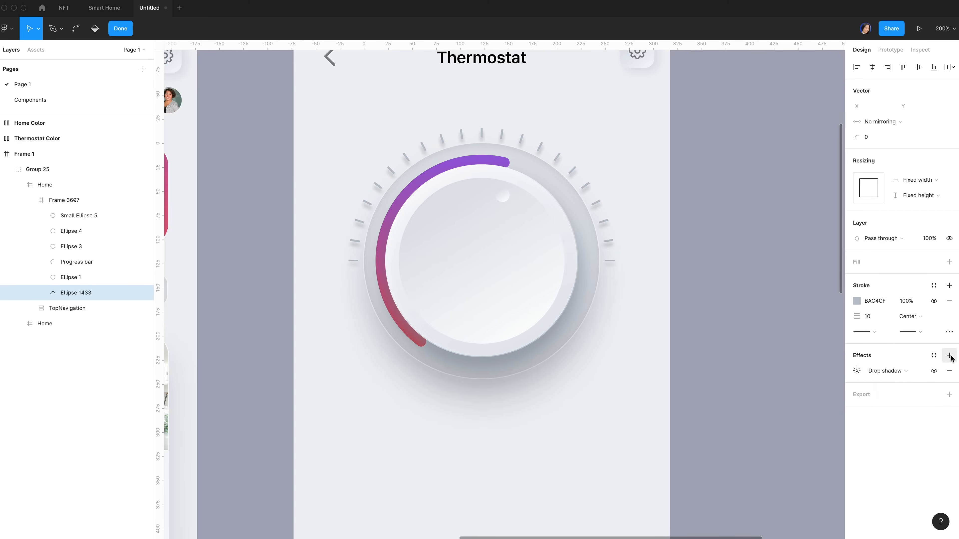
{"action": "left_click", "coordinate": [895, 371]}
{"action": "left_click", "coordinate": [897, 359]}
{"action": "left_click", "coordinate": [760, 410]}
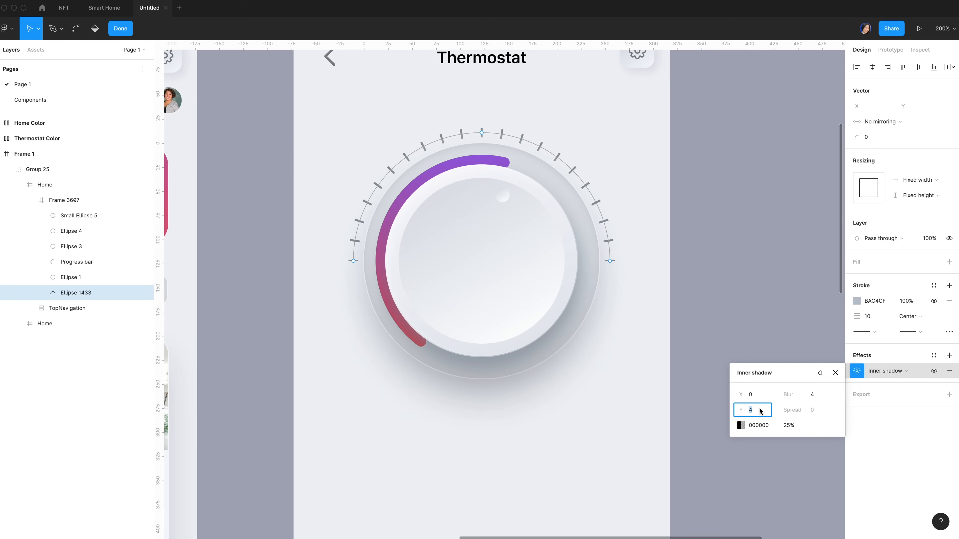
{"action": "type", "text": "1"}
{"action": "left_click", "coordinate": [814, 395]}
{"action": "type", "text": "0"}
{"action": "left_click", "coordinate": [766, 426]}
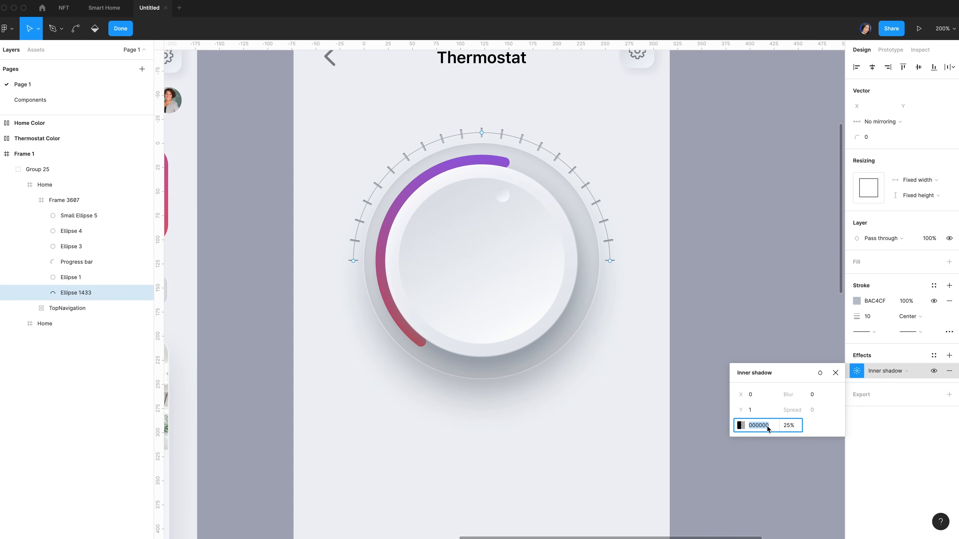
{"action": "type", "text": "8e9bae"}
{"action": "left_click", "coordinate": [794, 431]}
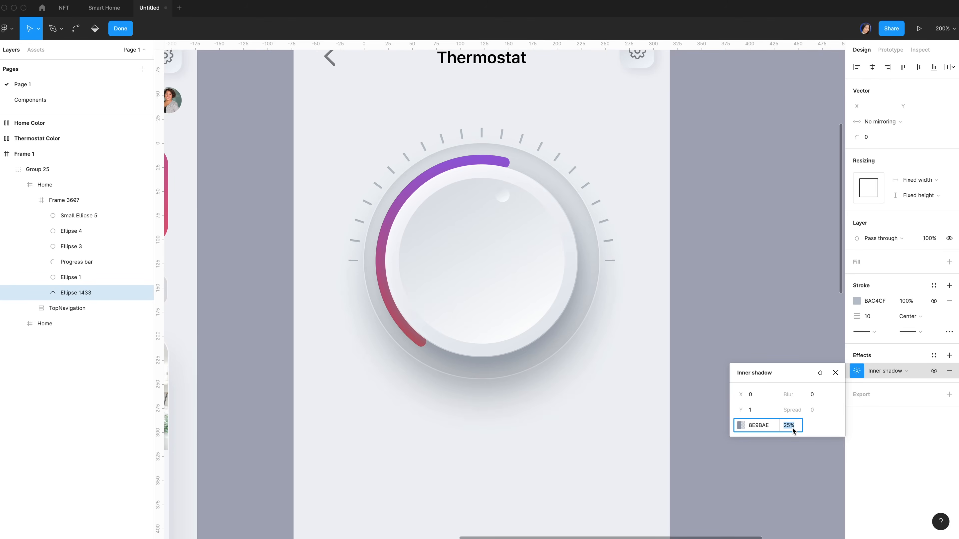
{"action": "type", "text": "50"}
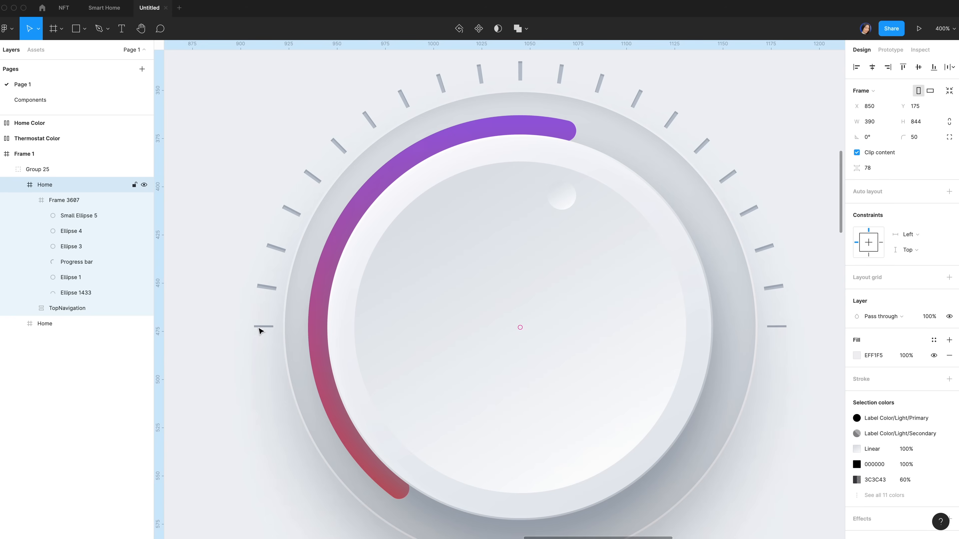
{"action": "scroll", "coordinate": [267, 331], "scroll_direction": "down", "scroll_amount": 2}
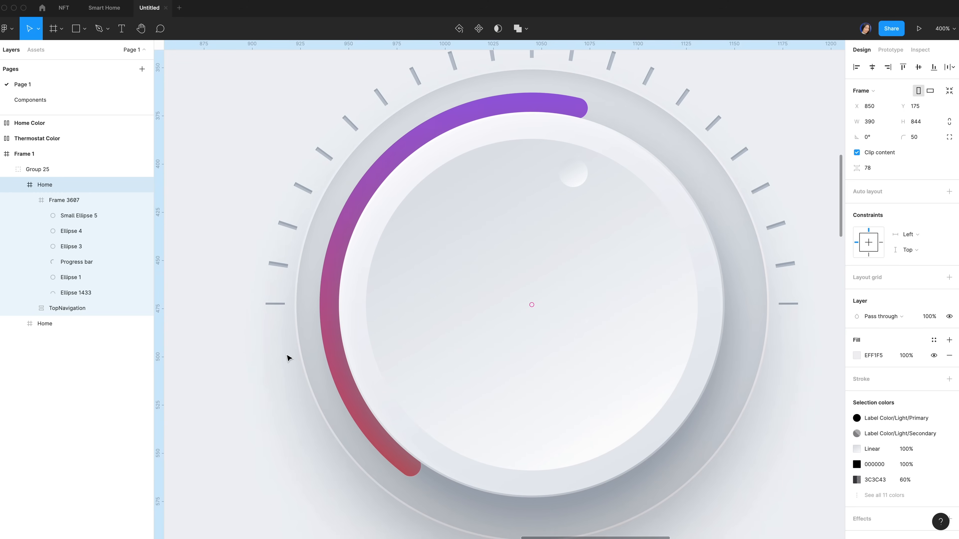
{"action": "scroll", "coordinate": [287, 358], "scroll_direction": "up", "scroll_amount": 5}
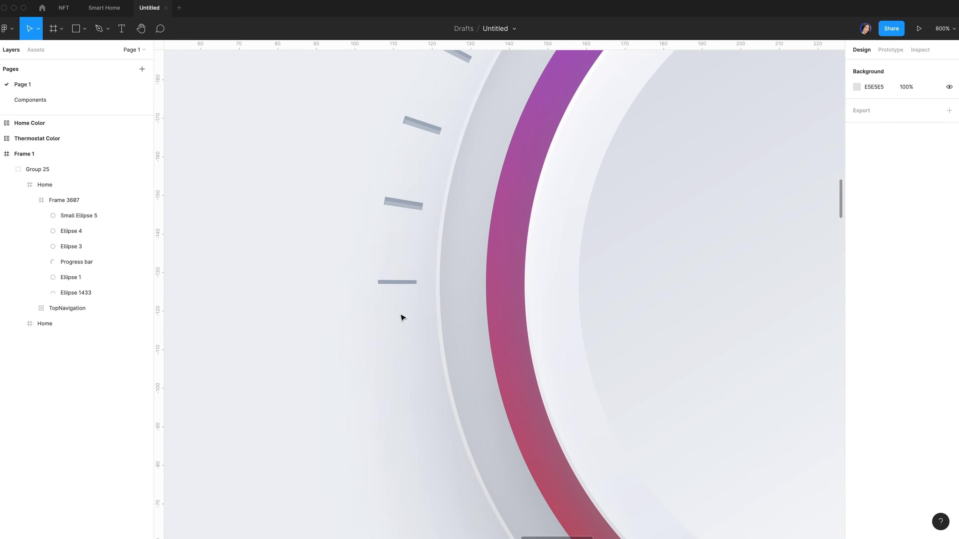
Draw a horizontal line over the arc's left-end tick, width 10 at X 57
{"action": "key", "text": "p"}
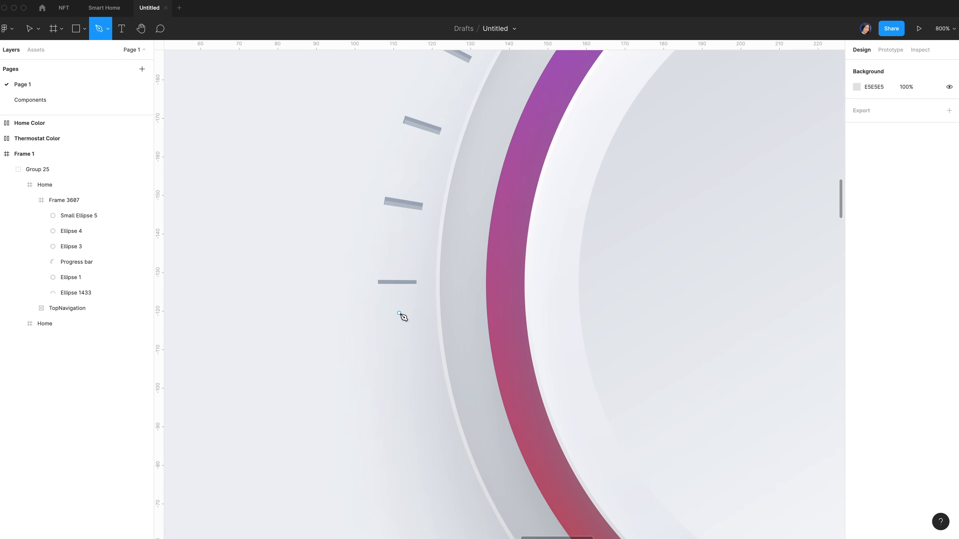
{"action": "left_click", "coordinate": [417, 282]}
{"action": "left_click", "coordinate": [379, 283]}
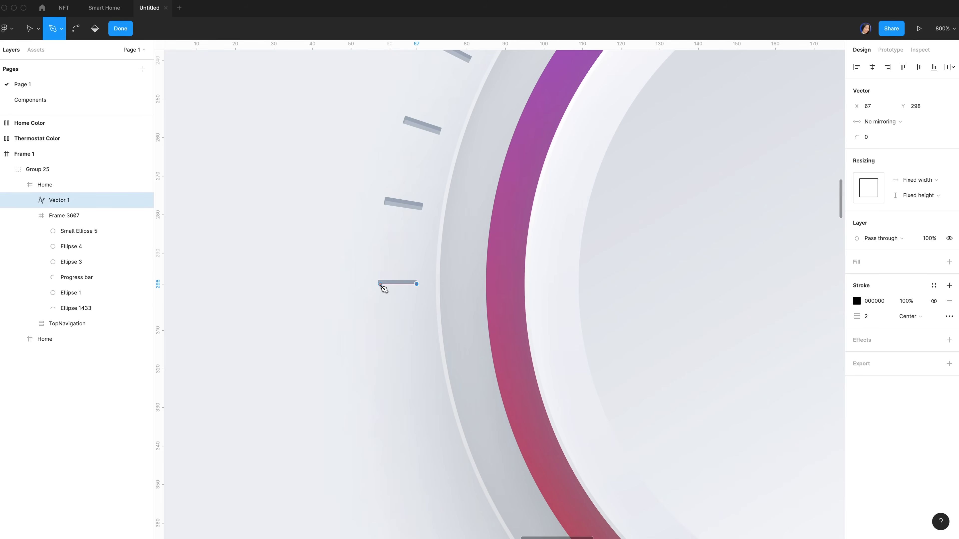
{"action": "key", "text": "Escape"}
{"action": "key", "text": "Escape"}
{"action": "left_click", "coordinate": [875, 106]}
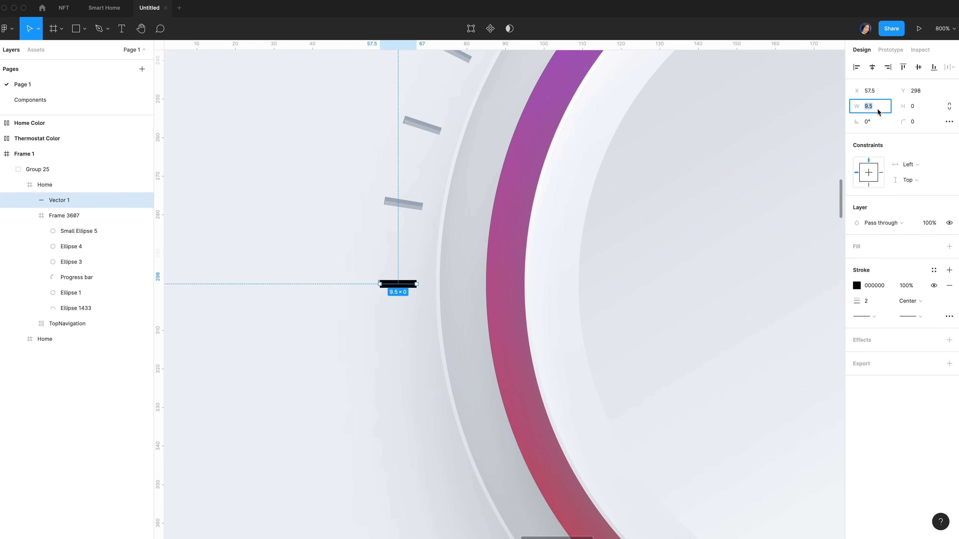
{"action": "type", "text": "10"}
{"action": "left_click", "coordinate": [874, 91]}
{"action": "left_click", "coordinate": [873, 91]}
{"action": "key", "text": "BackSpace"}
{"action": "key", "text": "BackSpace"}
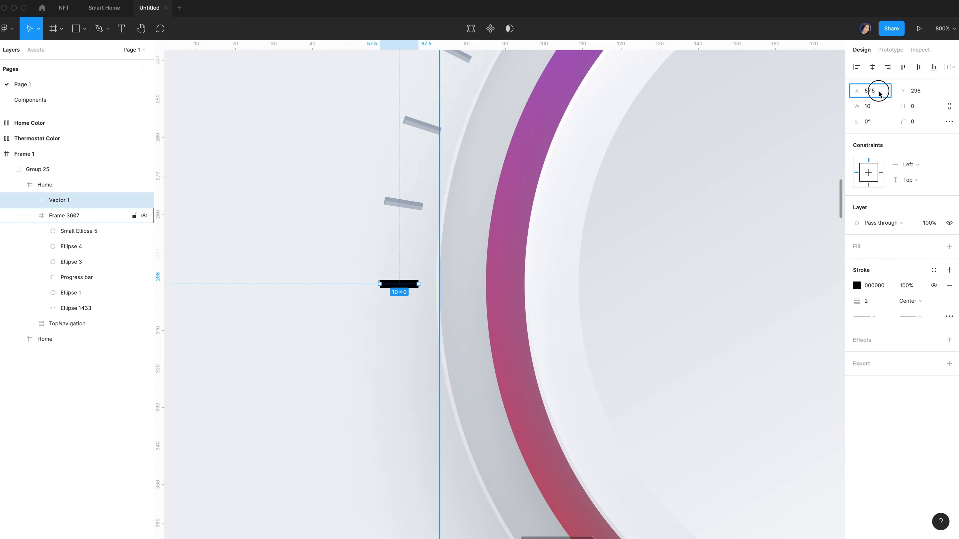
{"action": "key", "text": "Return"}
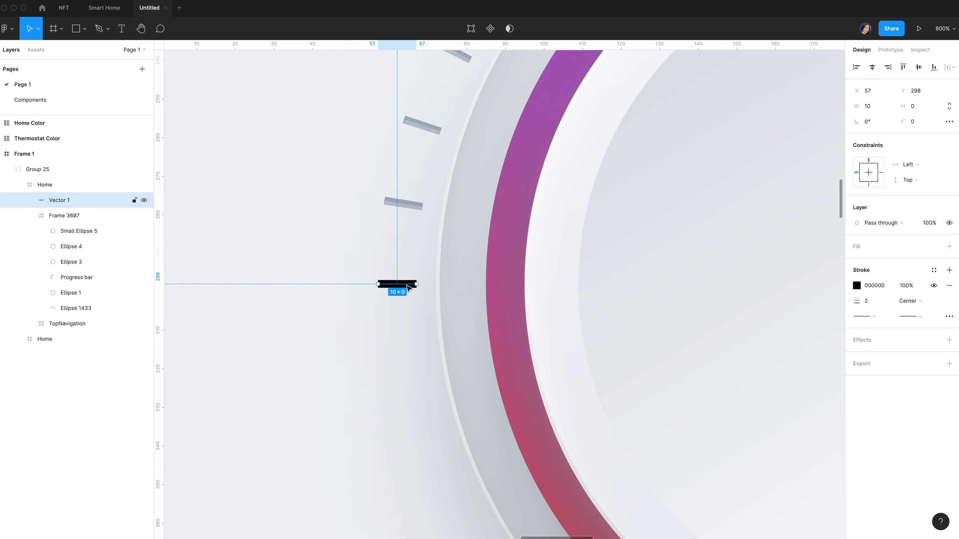
Colour the line B7C1CB and add an inner shadow of Y 1, 8E9BAE at 60%
{"action": "key", "text": "i"}
{"action": "left_click", "coordinate": [417, 204]}
{"action": "left_click", "coordinate": [949, 339]}
{"action": "left_click", "coordinate": [857, 355]}
{"action": "left_click", "coordinate": [761, 395]}
{"action": "type", "text": "1"}
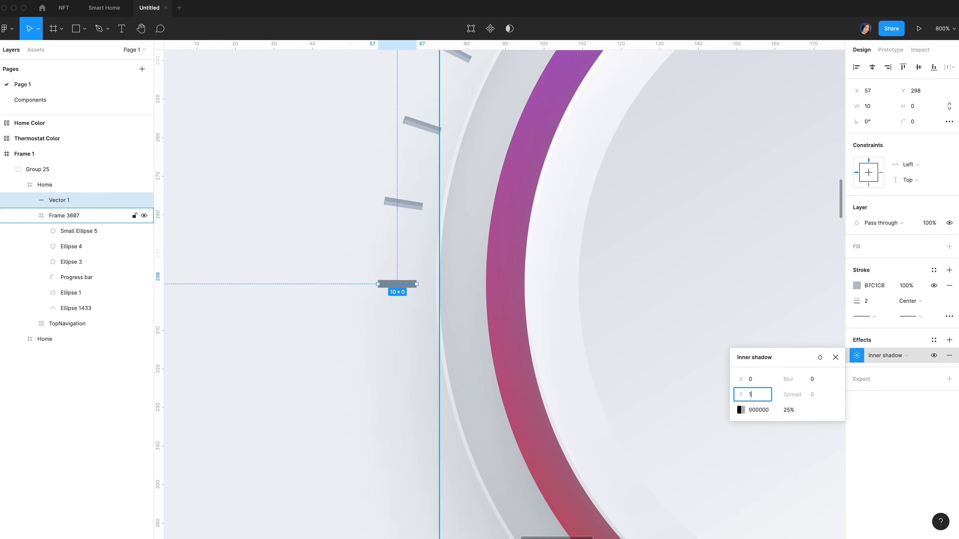
{"action": "left_click", "coordinate": [756, 411]}
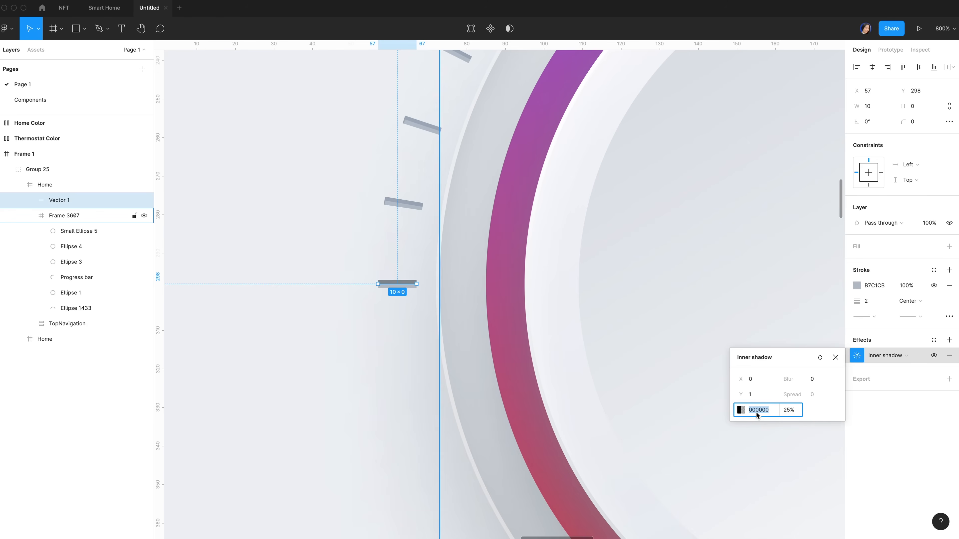
{"action": "type", "text": "8e9bae"}
{"action": "left_click", "coordinate": [791, 410]}
{"action": "type", "text": "60"}
{"action": "key", "text": "Return"}
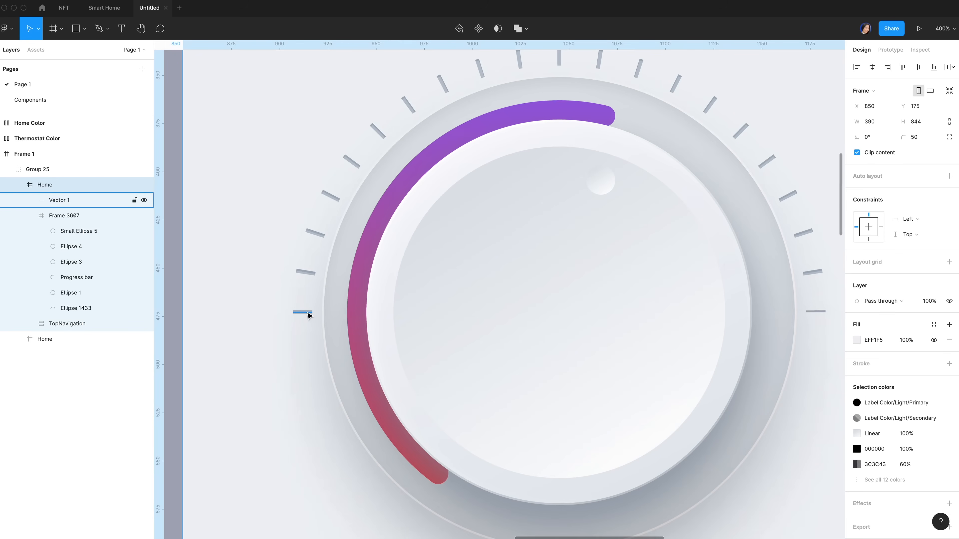
Paste a copy of the end tick at the arc's right end and move both ticks into Frame 3687
{"action": "left_click", "coordinate": [307, 315]}
{"action": "scroll", "coordinate": [525, 311], "scroll_direction": "right", "scroll_amount": 2}
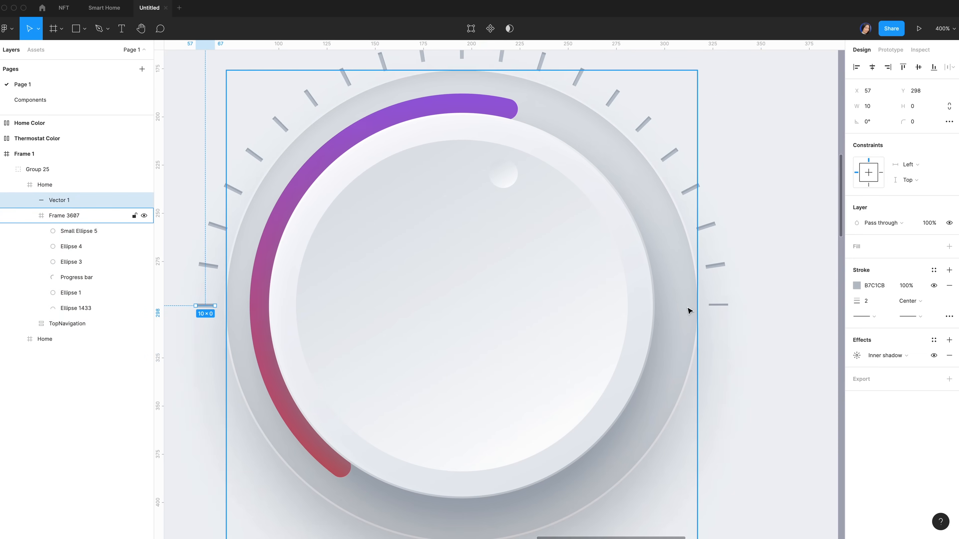
{"action": "left_click", "coordinate": [718, 304]}
{"action": "key", "text": "super+v"}
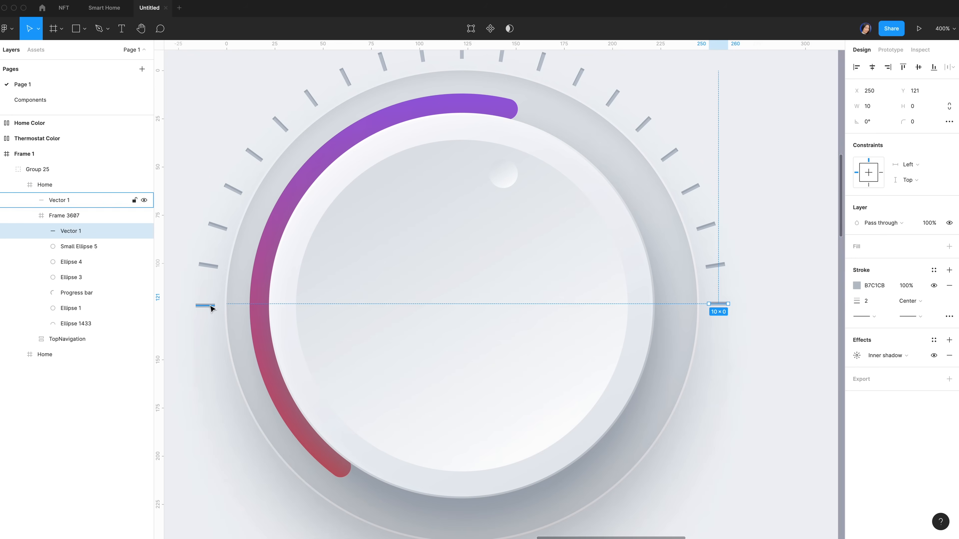
{"action": "left_click", "coordinate": [212, 306]}
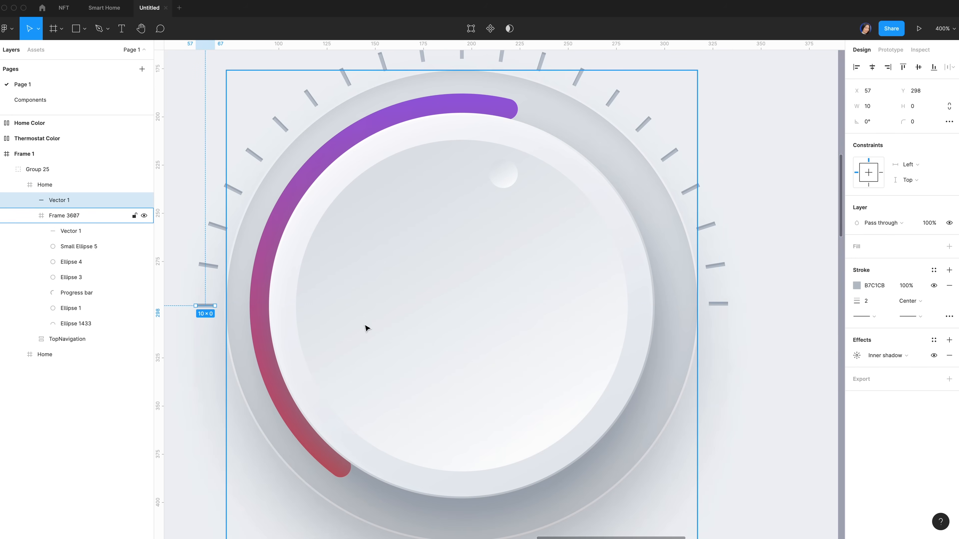
{"action": "left_click", "coordinate": [719, 303]}
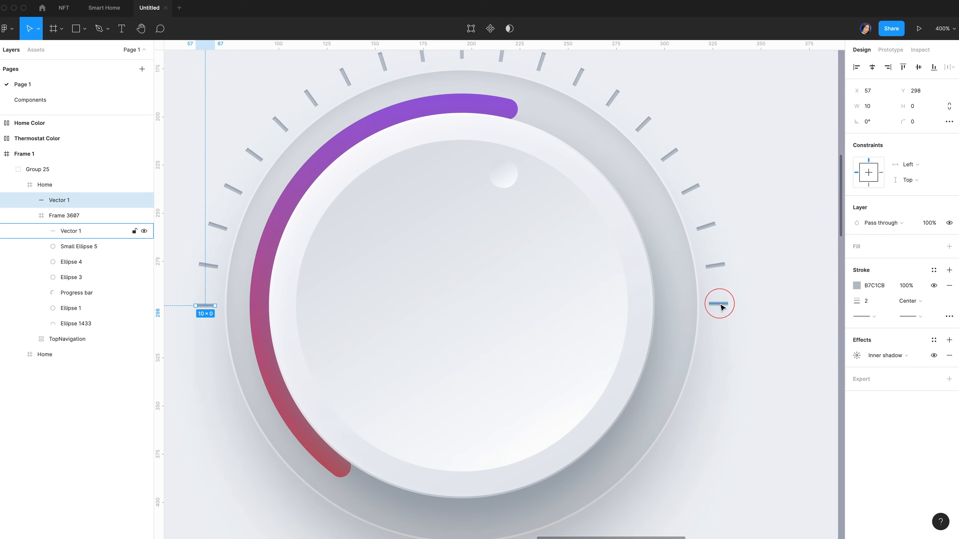
{"action": "key", "text": "Down"}
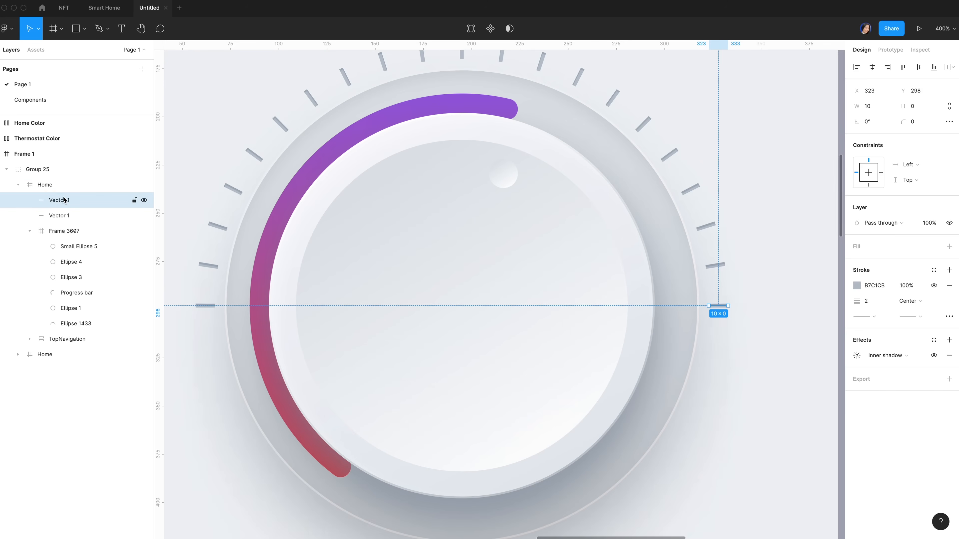
{"action": "left_click", "coordinate": [68, 219], "text": "shift"}
{"action": "left_click_drag", "start_coordinate": [68, 218], "coordinate": [68, 318]}
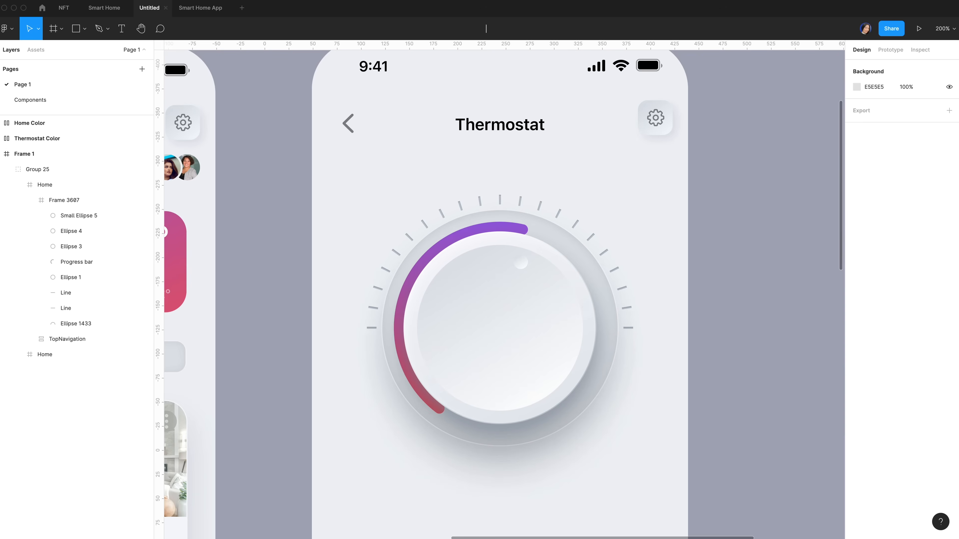
Add a '10°' text label to the left of the dial
{"action": "type", "text": "Smart Home App"}
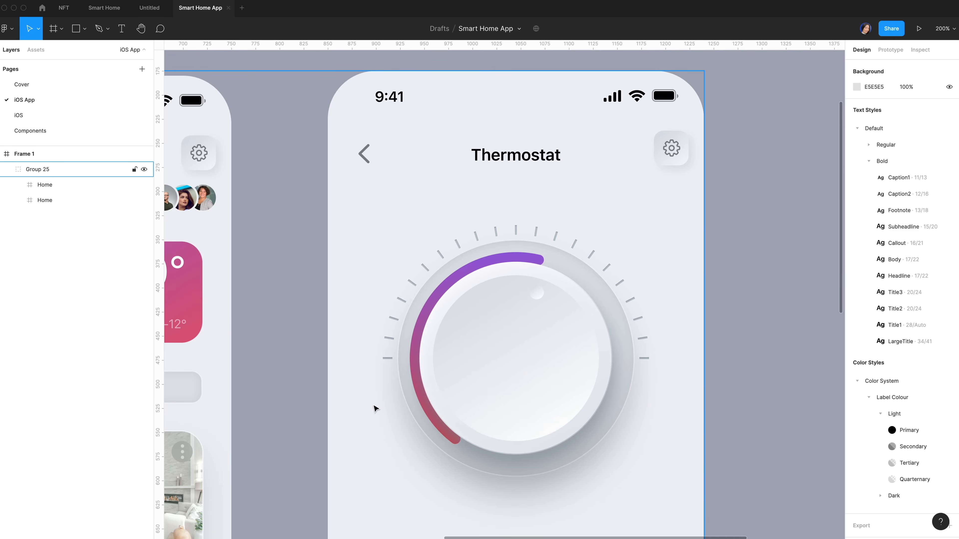
{"action": "scroll", "coordinate": [374, 408], "scroll_direction": "down", "scroll_amount": 4}
{"action": "key", "text": "t"}
{"action": "left_click", "coordinate": [344, 281]}
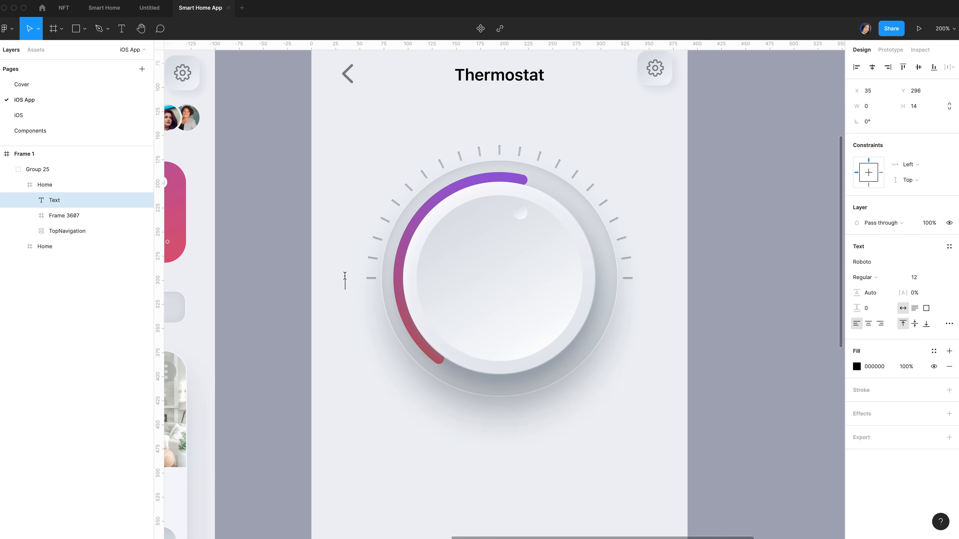
{"action": "type", "text": "10°"}
{"action": "key", "text": "Escape"}
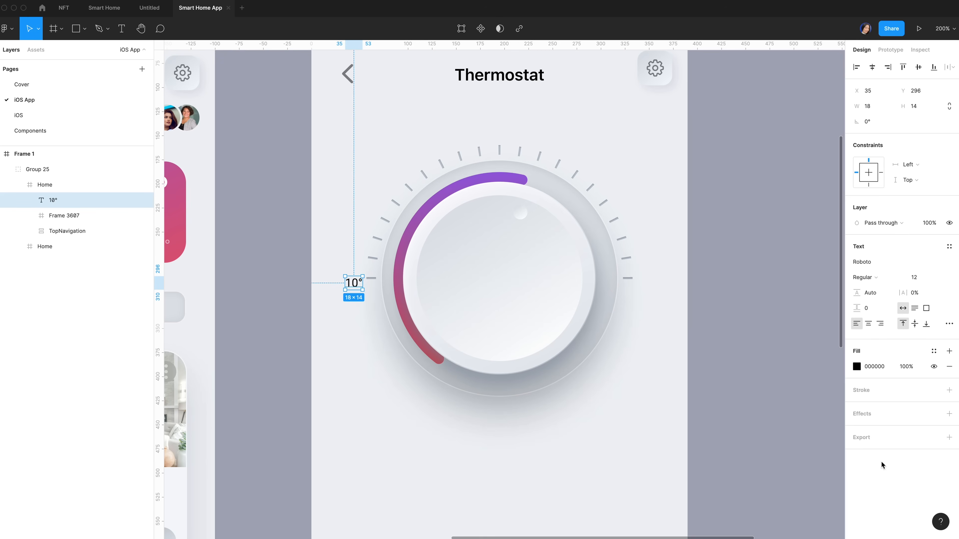
Style it Subheadline with Quarternary grey and place it at X 20, Y 288 beside the left tick
{"action": "left_click", "coordinate": [949, 247]}
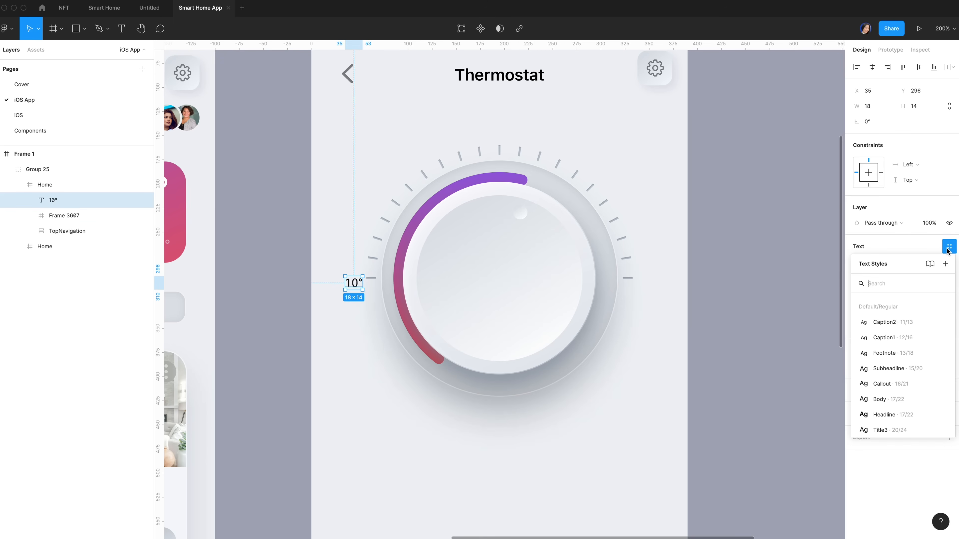
{"action": "left_click", "coordinate": [890, 368]}
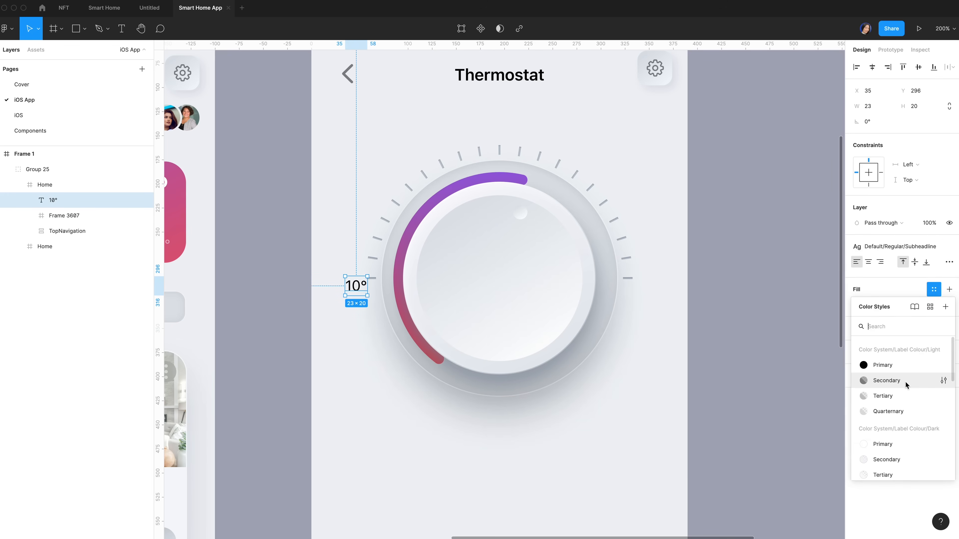
{"action": "left_click", "coordinate": [882, 411]}
{"action": "left_click_drag", "start_coordinate": [356, 275], "coordinate": [349, 270]}
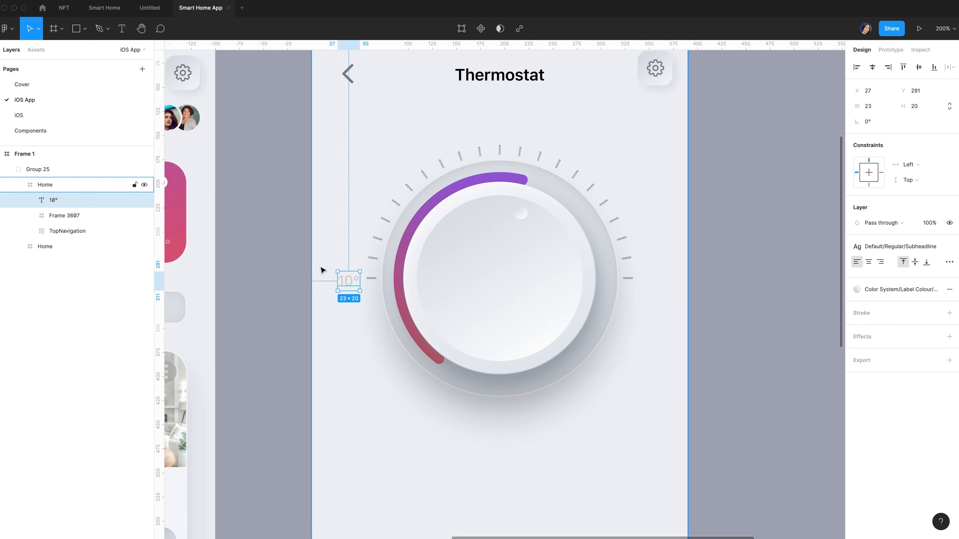
{"action": "key", "text": "alt"}
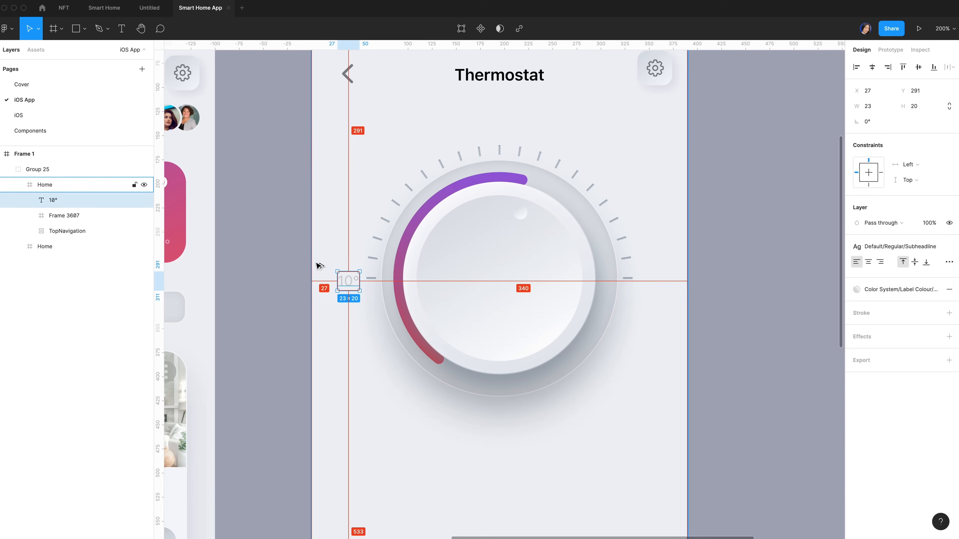
{"action": "key", "text": "Left"}
{"action": "key", "text": "Left"}
{"action": "key", "text": "Left"}
{"action": "key", "text": "Left"}
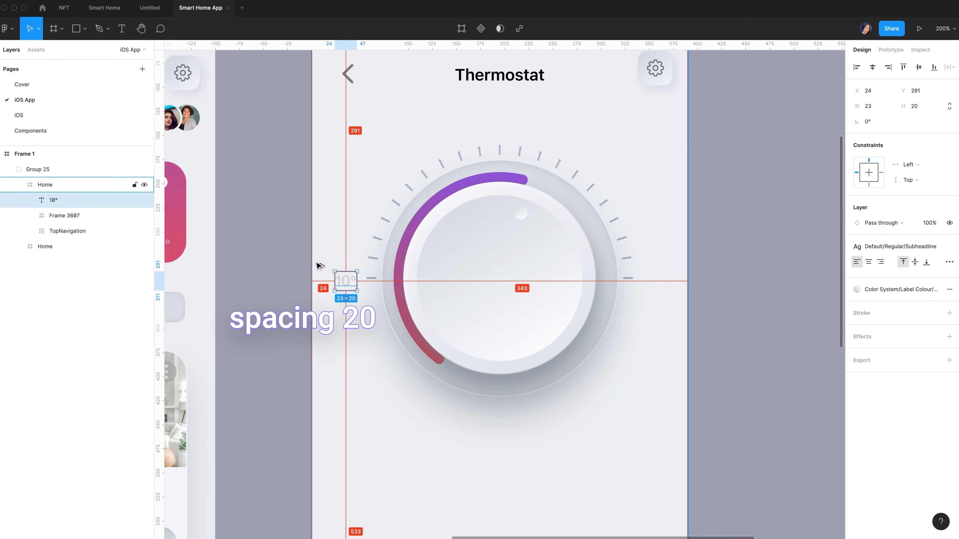
{"action": "key", "text": "Left"}
{"action": "key", "text": "Left"}
{"action": "key", "text": "Left"}
{"action": "key", "text": "Up"}
{"action": "key", "text": "Up"}
{"action": "key", "text": "Up"}
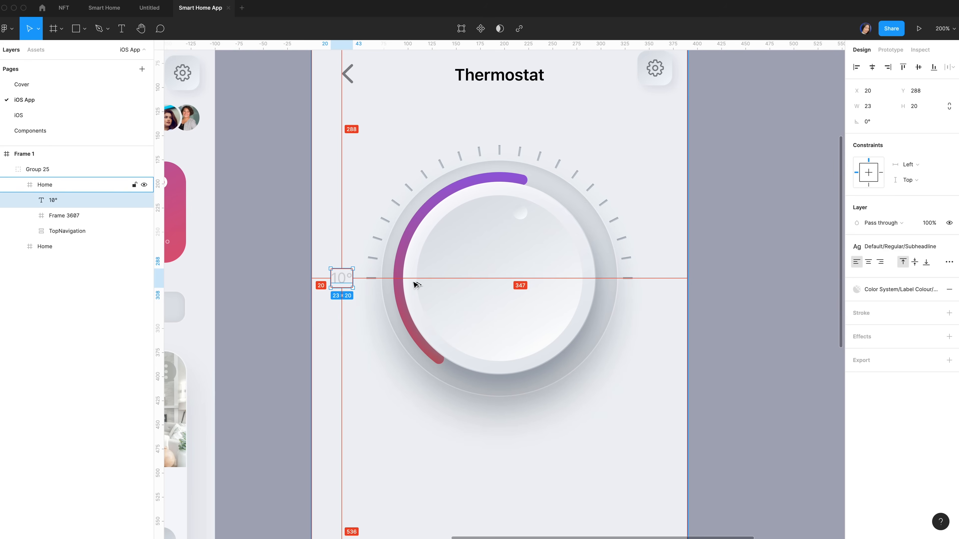
{"action": "scroll", "coordinate": [301, 283], "scroll_direction": "up", "scroll_amount": 3}
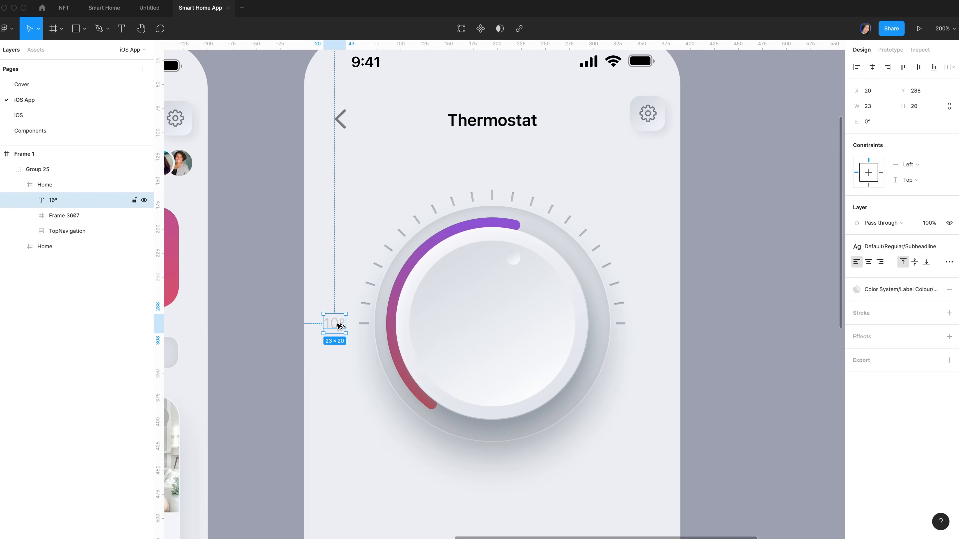
Duplicate the label to the dial's right end, 20 px from the edge, and change it to '30°'
{"action": "left_click_drag", "start_coordinate": [338, 326], "coordinate": [639, 323]}
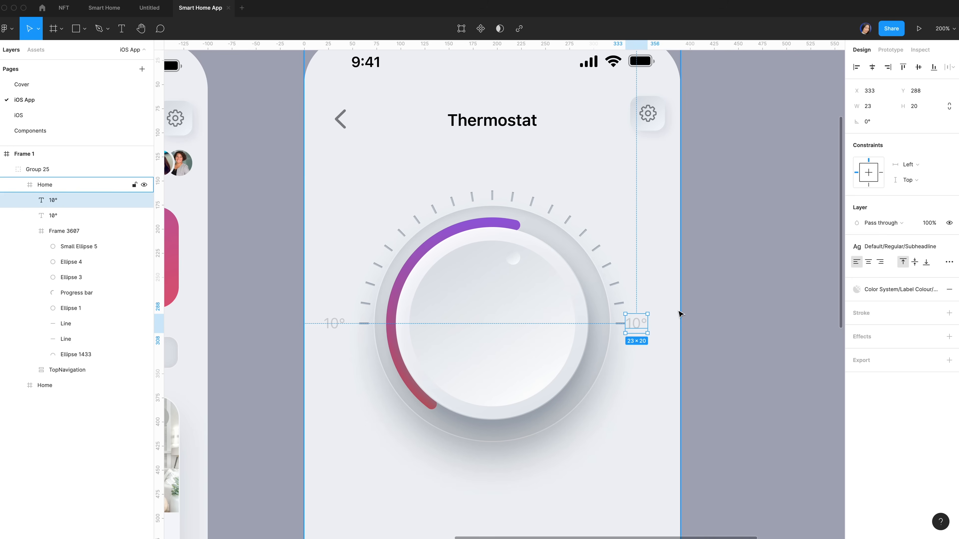
{"action": "key", "text": "alt"}
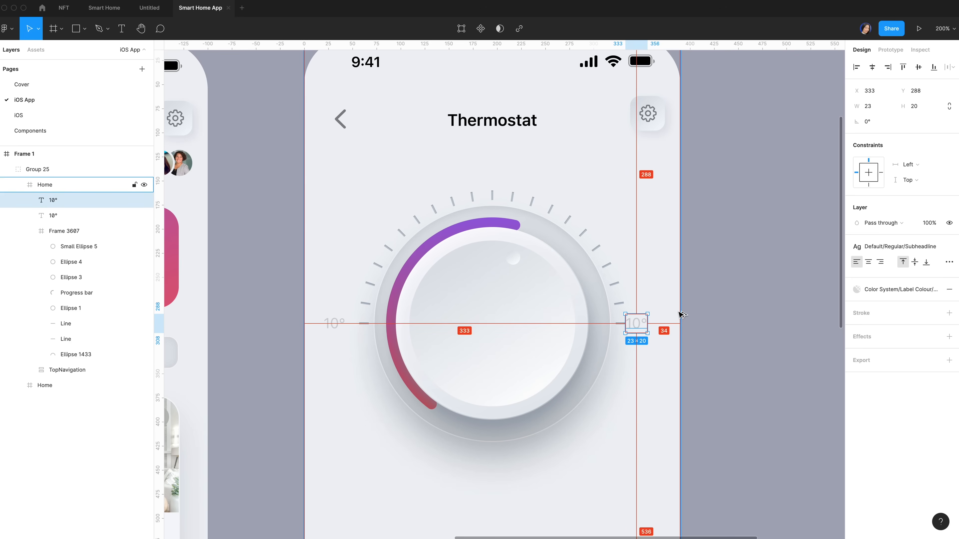
{"action": "key", "text": "shift+Right"}
{"action": "key", "text": "Right"}
{"action": "key", "text": "Right"}
{"action": "key", "text": "Right"}
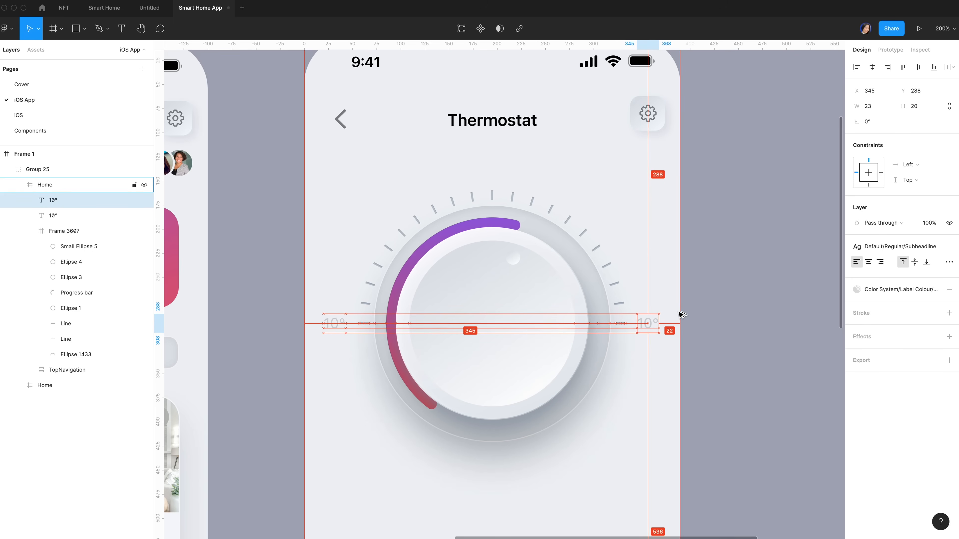
{"action": "key", "text": "Right"}
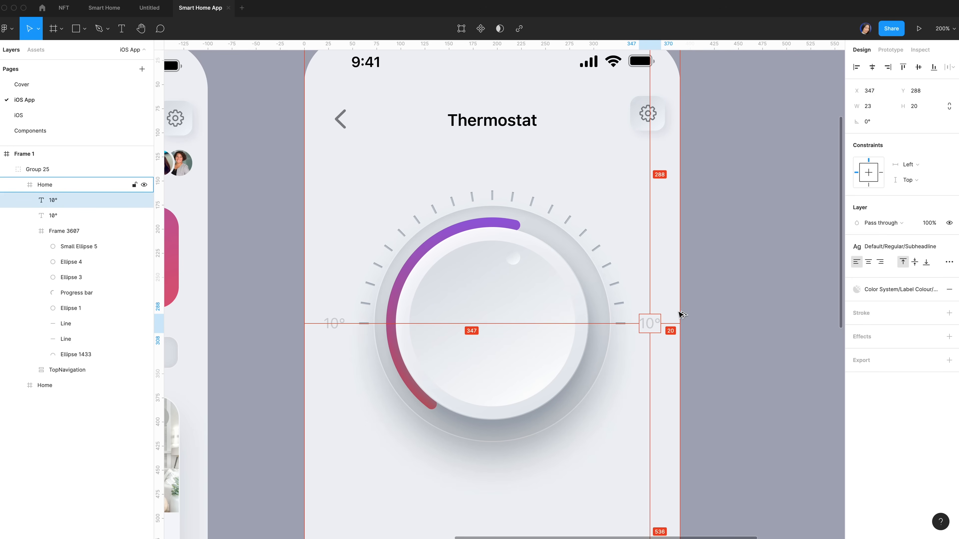
{"action": "double_click", "coordinate": [647, 322]}
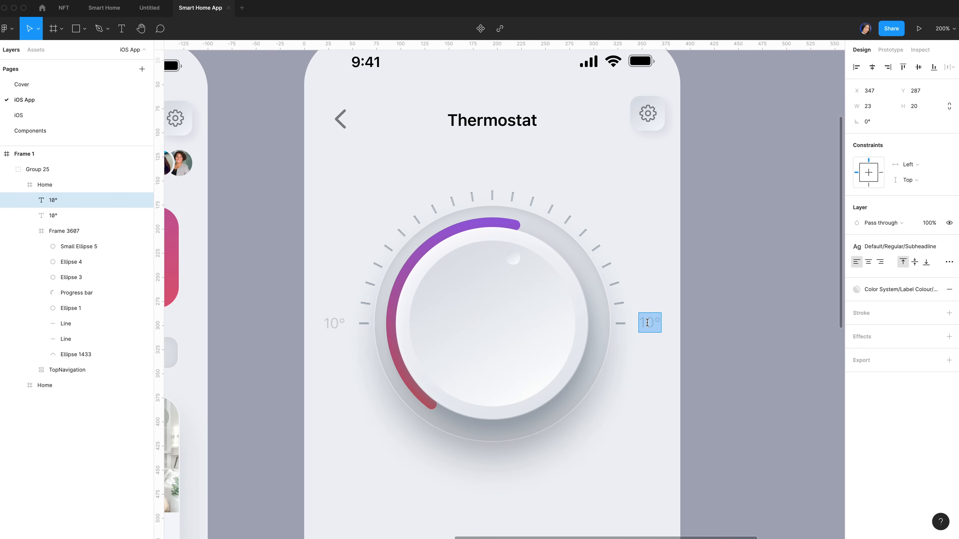
{"action": "left_click", "coordinate": [647, 323]}
{"action": "left_click_drag", "start_coordinate": [654, 322], "coordinate": [634, 321]}
{"action": "type", "text": "30"}
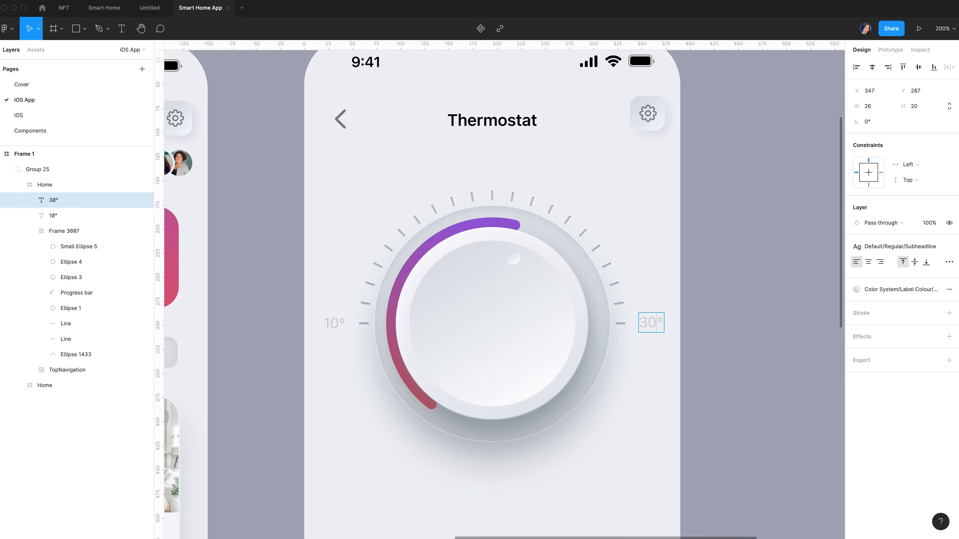
{"action": "key", "text": "Escape"}
{"action": "left_click", "coordinate": [334, 328]}
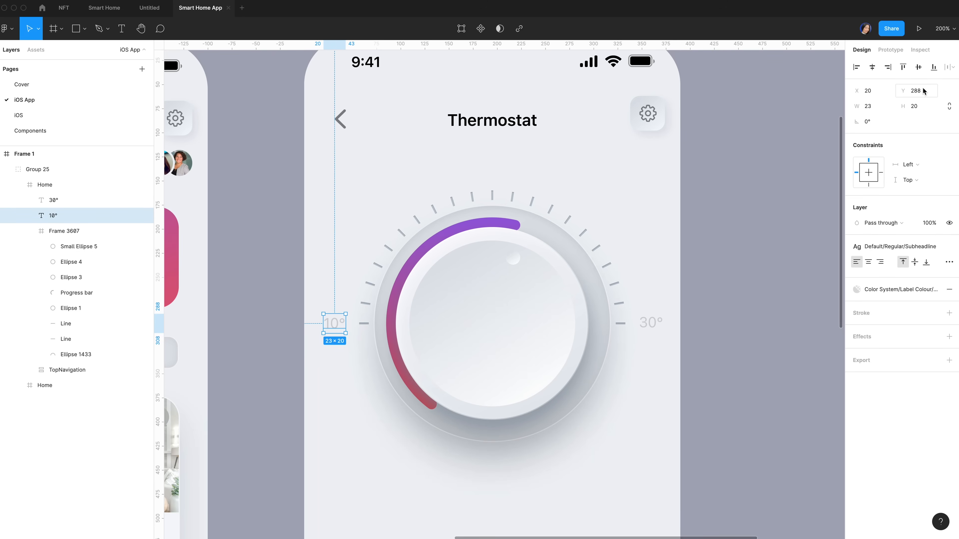
{"action": "left_click", "coordinate": [655, 324]}
{"action": "left_click_drag", "start_coordinate": [654, 324], "coordinate": [654, 325]}
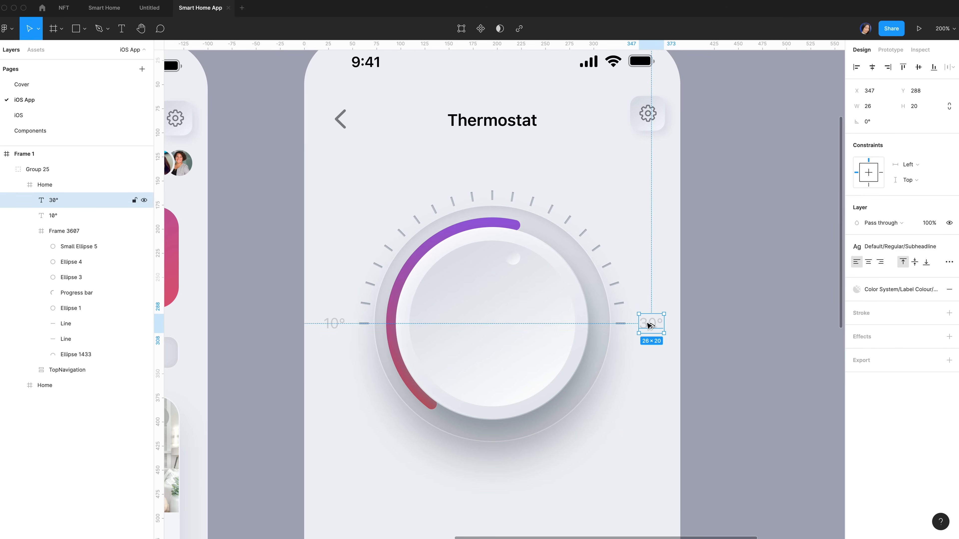
Duplicate the label centred above the dial's top and change it to '20°'
{"action": "left_click_drag", "start_coordinate": [648, 325], "coordinate": [491, 172]}
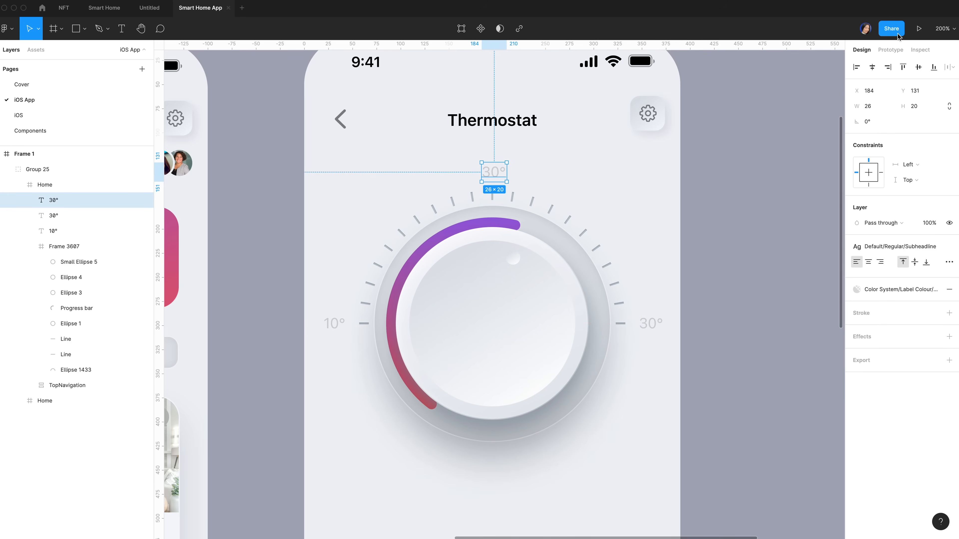
{"action": "left_click_drag", "start_coordinate": [501, 180], "coordinate": [499, 180]}
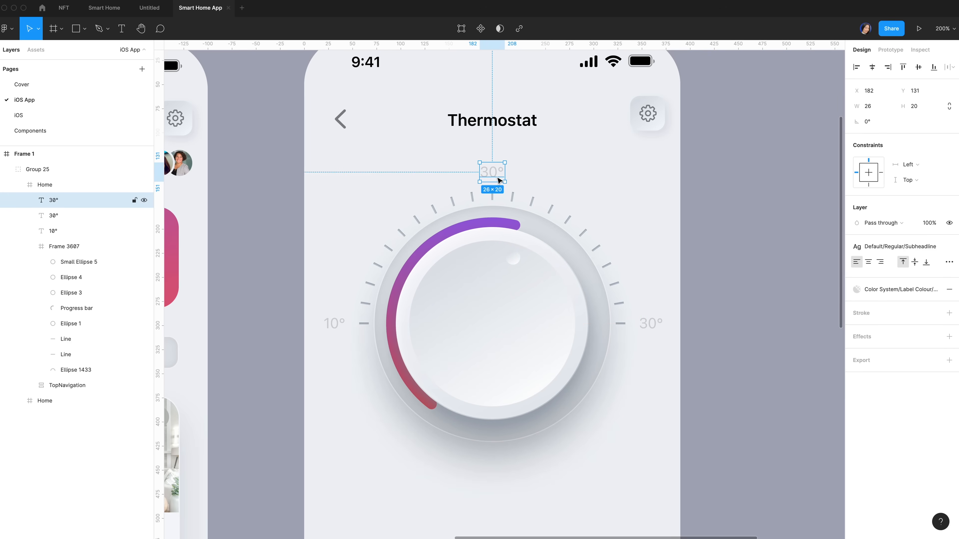
{"action": "key", "text": "alt"}
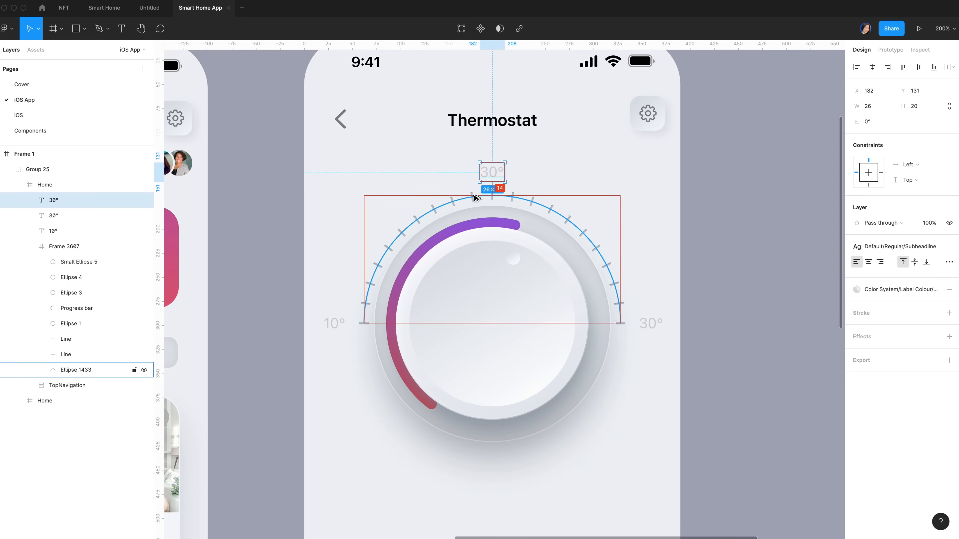
{"action": "left_click", "coordinate": [720, 243]}
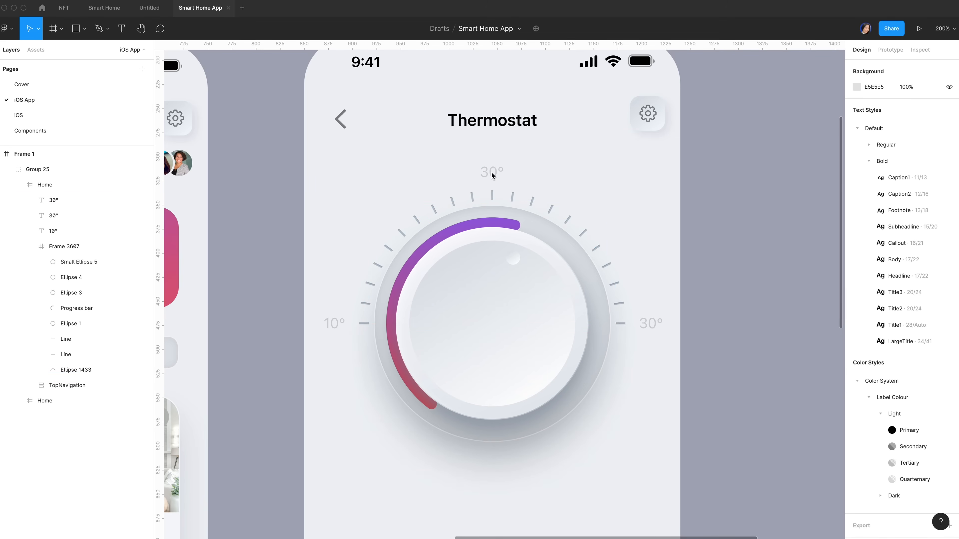
{"action": "left_click", "coordinate": [490, 172]}
{"action": "double_click", "coordinate": [488, 173]}
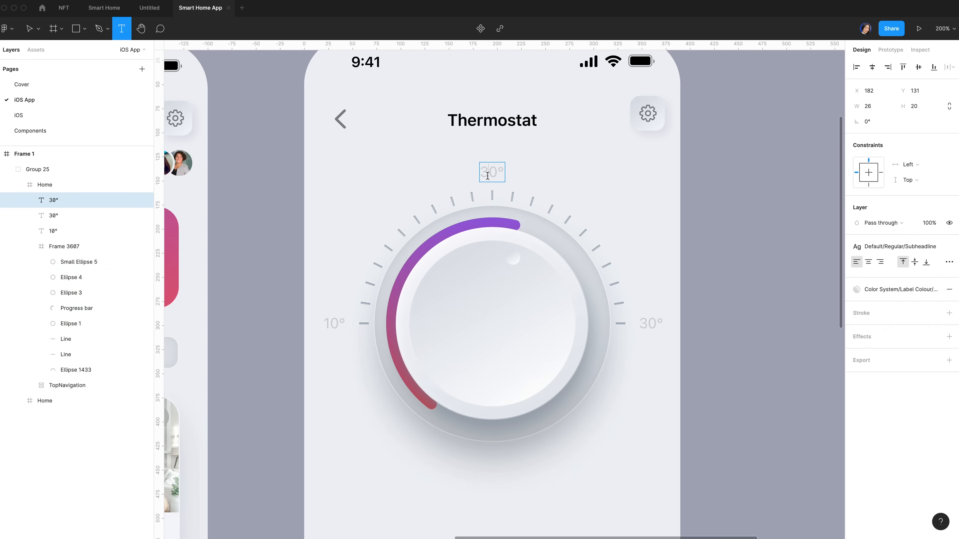
{"action": "left_click_drag", "start_coordinate": [488, 174], "coordinate": [480, 175]}
{"action": "type", "text": "2"}
{"action": "key", "text": "Escape"}
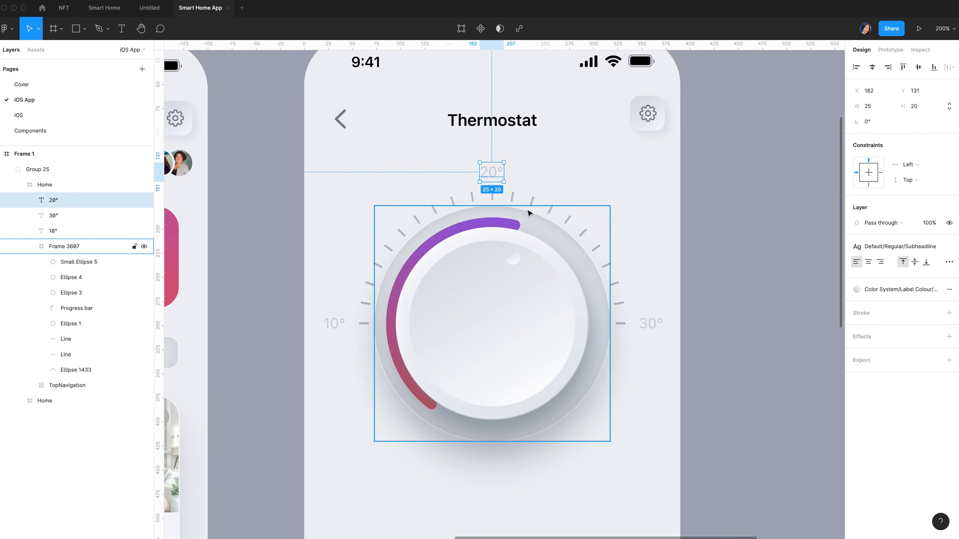
{"action": "left_click", "coordinate": [517, 227]}
{"action": "left_click", "coordinate": [898, 138]}
Set the arc ratio to 46%, finish the '22°' centre reading and duplicate it
{"action": "key", "text": "Up"}
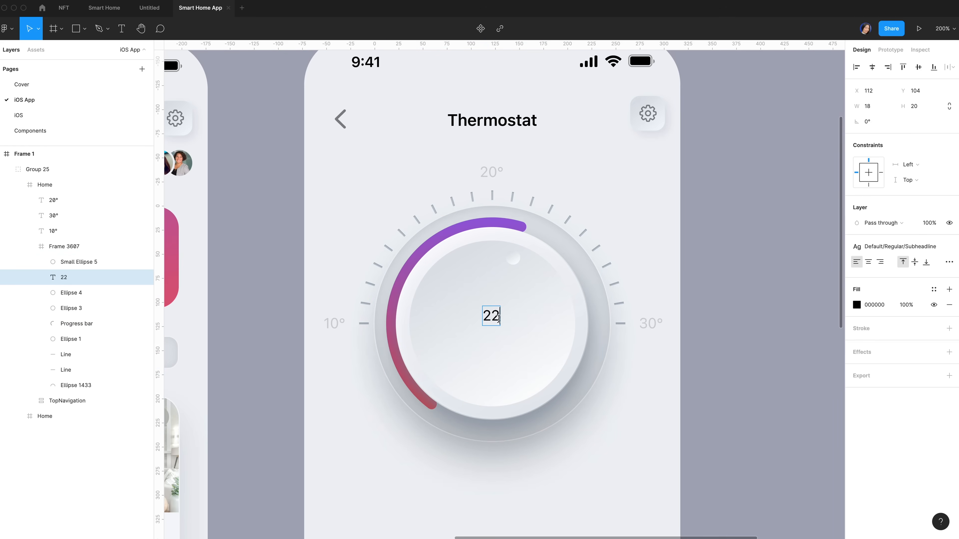
{"action": "type", "text": "°"}
{"action": "key", "text": "Escape"}
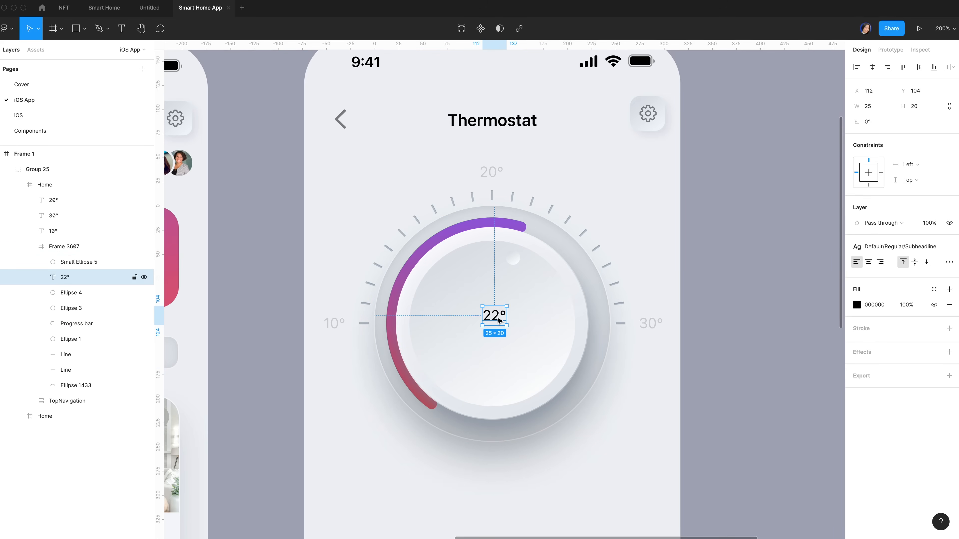
{"action": "key", "text": "ctrl+d"}
{"action": "double_click", "coordinate": [493, 291]}
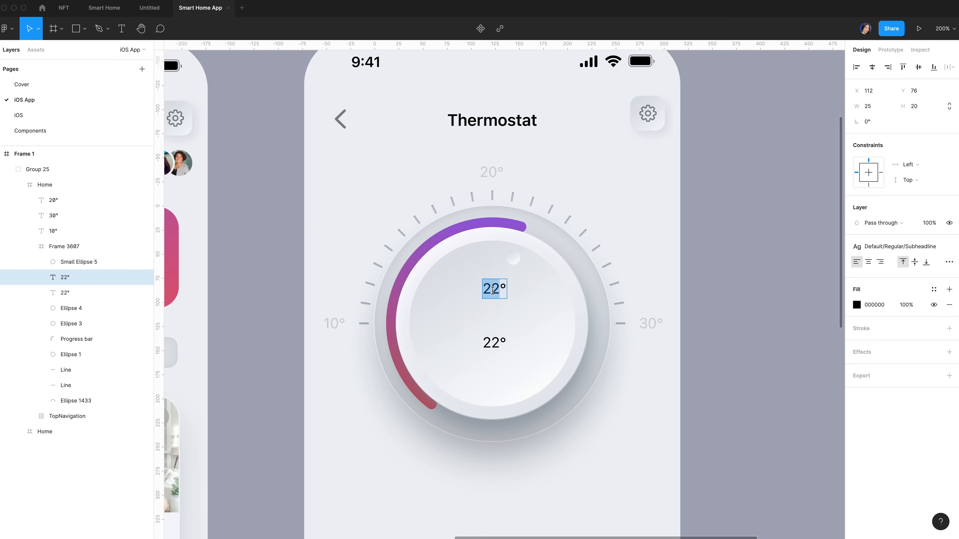
Retype the upper copy as HEATING and centre it horizontally in the dial
{"action": "type", "text": "H"}
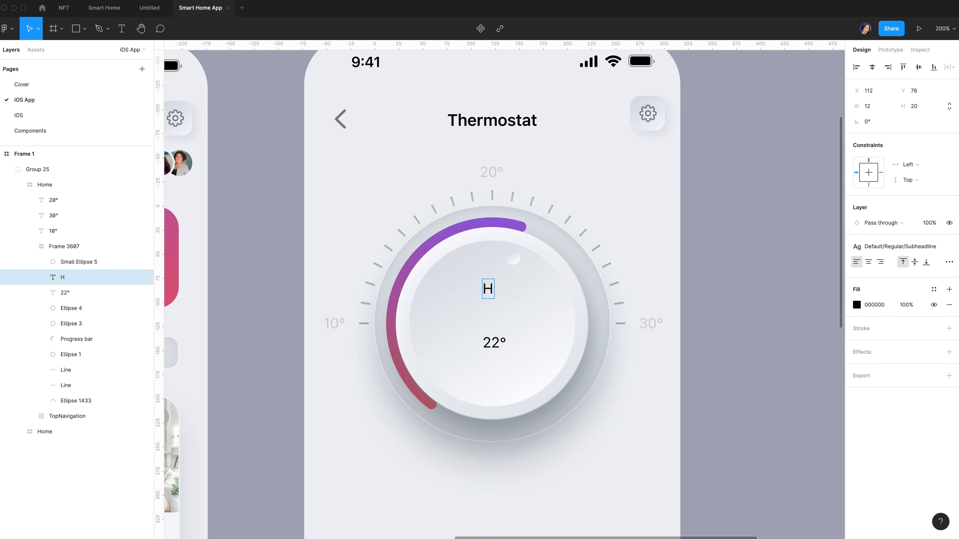
{"action": "type", "text": "EATING"}
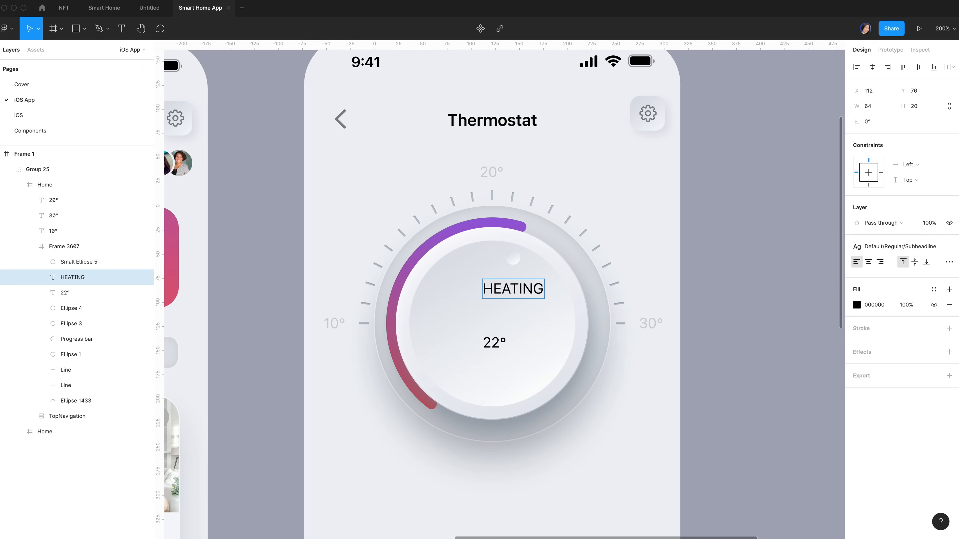
{"action": "key", "text": "Escape"}
{"action": "key", "text": "alt+h"}
Give HEATING the Headline text style and Secondary grey colour, nudged down 10 px
{"action": "left_click", "coordinate": [932, 248]}
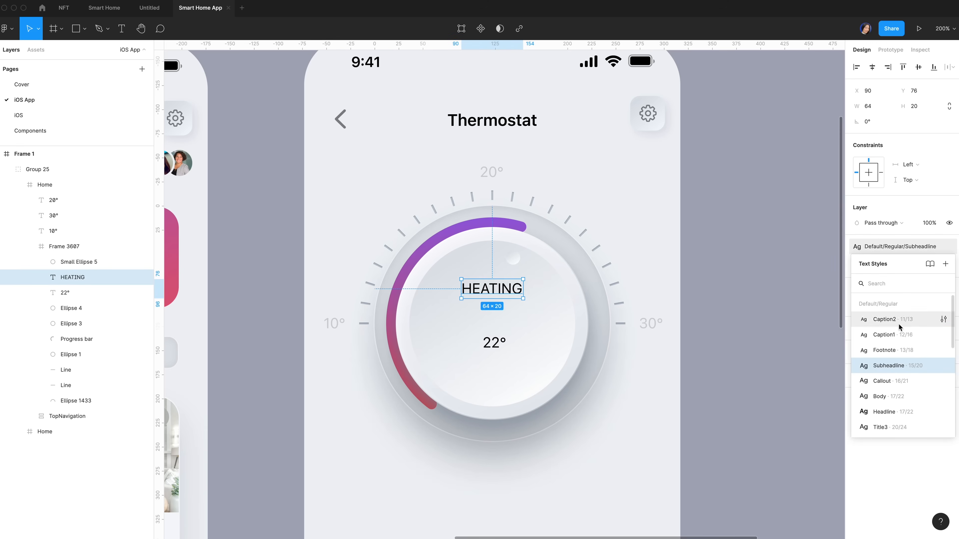
{"action": "scroll", "coordinate": [902, 351], "scroll_direction": "down", "scroll_amount": 3}
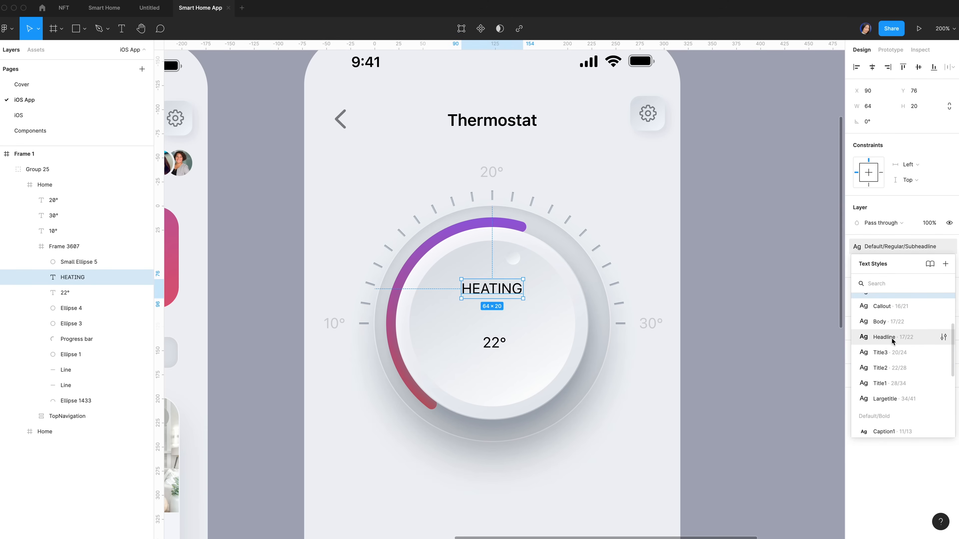
{"action": "left_click", "coordinate": [892, 342]}
{"action": "left_click", "coordinate": [856, 305]}
{"action": "left_click", "coordinate": [933, 289]}
{"action": "left_click", "coordinate": [884, 357]}
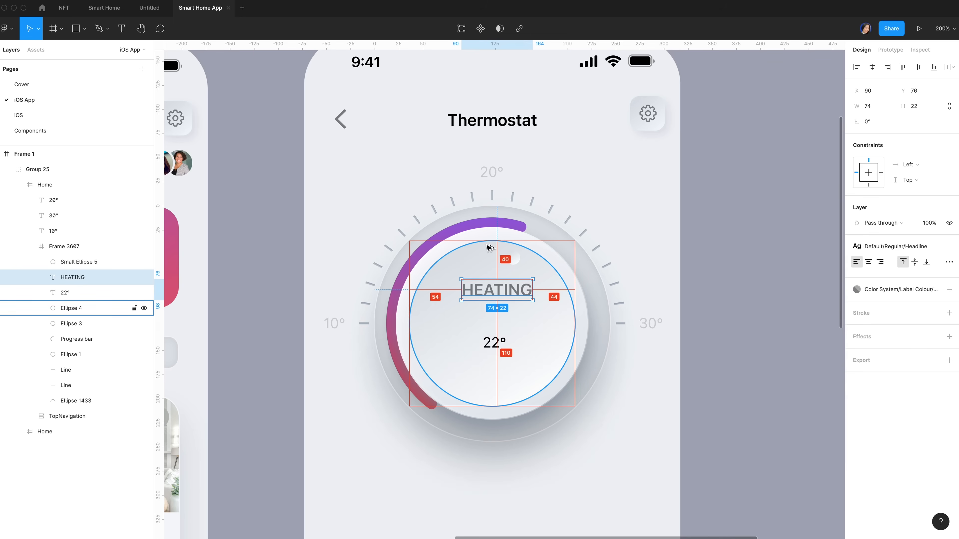
{"action": "key", "text": "shift+Down"}
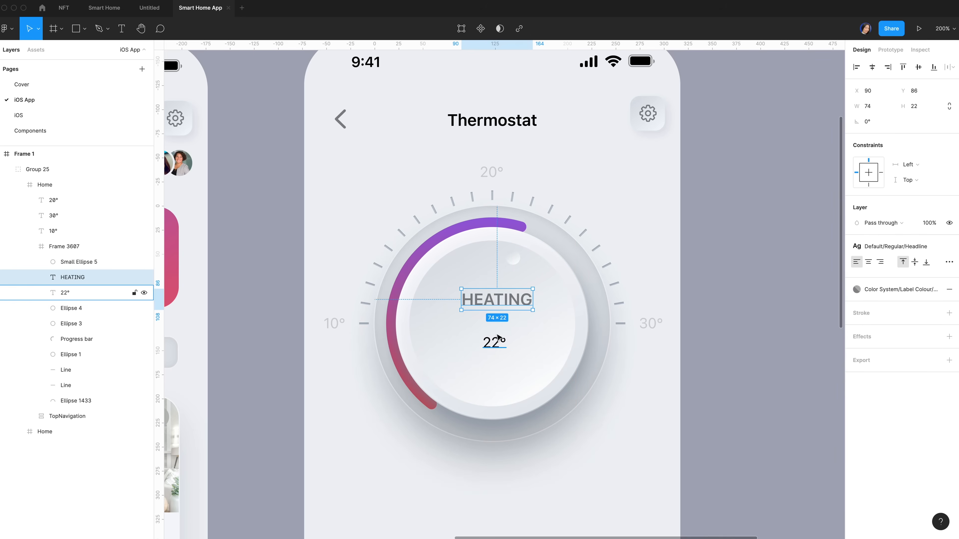
{"action": "left_click", "coordinate": [493, 347]}
Detach the 22° reading's text style and set it to SF Pro Display at size 54
{"action": "mouse_move", "coordinate": [898, 245]}
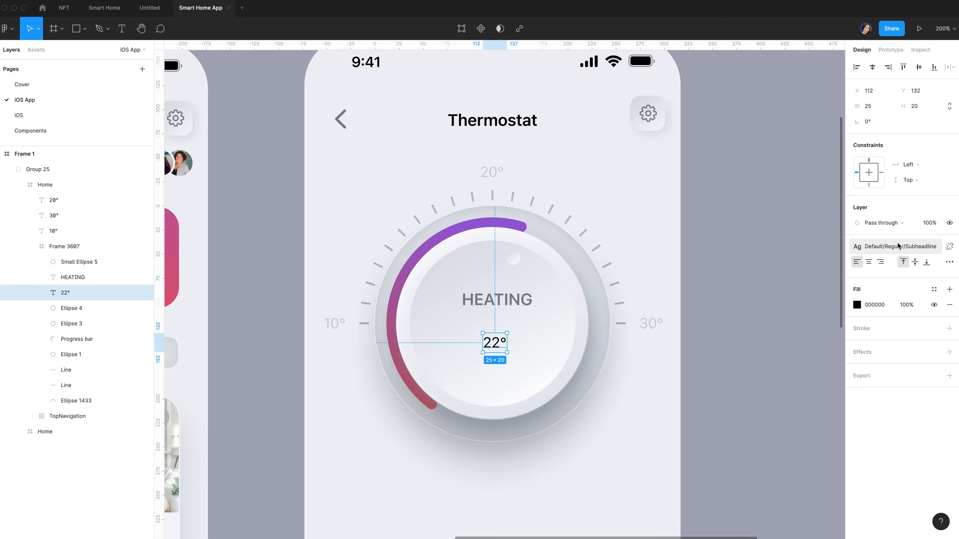
{"action": "left_click", "coordinate": [947, 249]}
{"action": "left_click", "coordinate": [916, 279]}
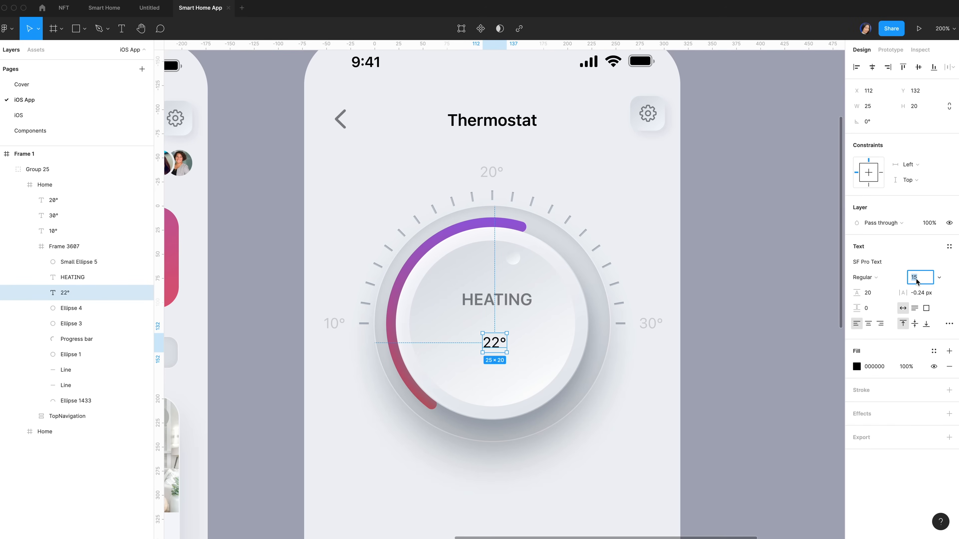
{"action": "type", "text": "54"}
{"action": "key", "text": "Return"}
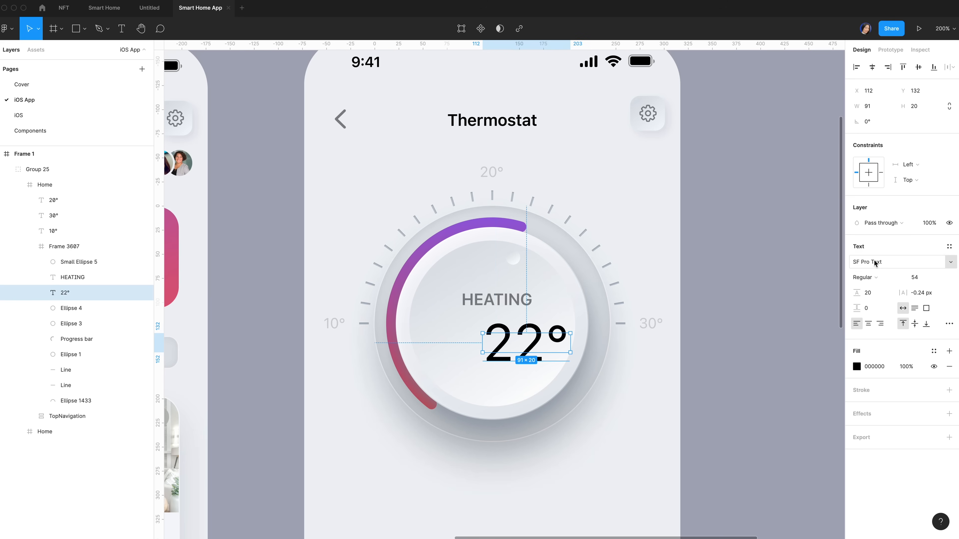
{"action": "left_click", "coordinate": [925, 263]}
{"action": "left_click", "coordinate": [950, 262]}
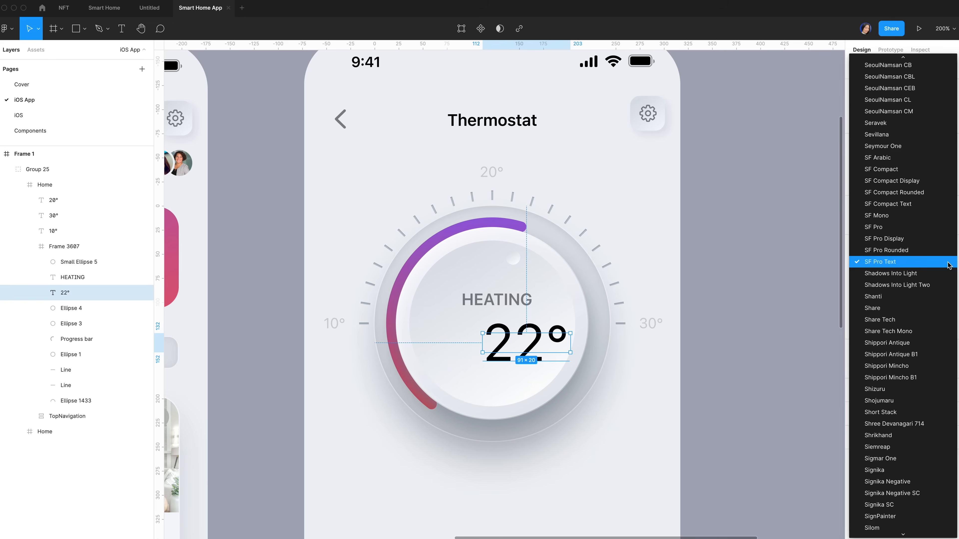
{"action": "left_click", "coordinate": [908, 243]}
Fill the reading with the Tertiary label colour, nudge it up, and keep Regular weight
{"action": "left_click", "coordinate": [934, 352]}
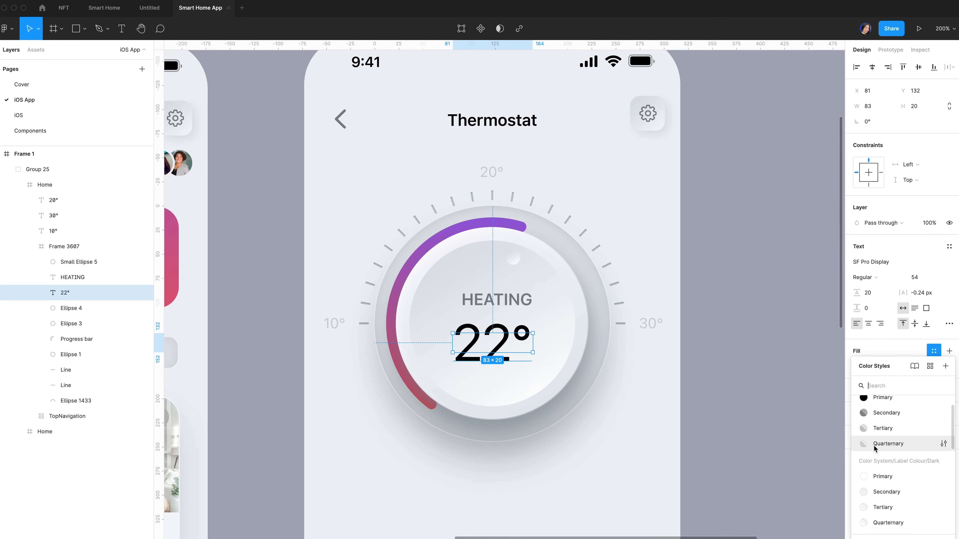
{"action": "left_click", "coordinate": [873, 444]}
{"action": "key", "text": "alt"}
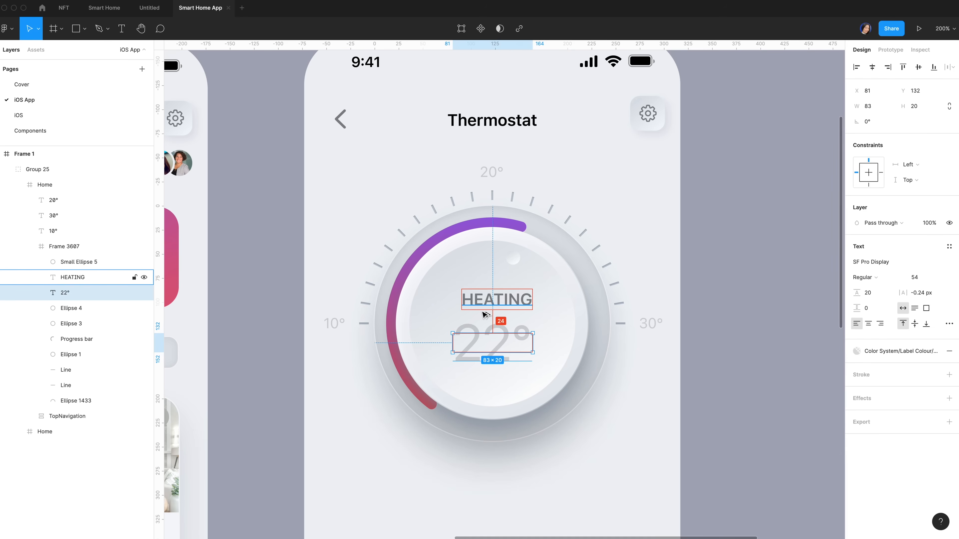
{"action": "key", "text": "Up"}
{"action": "key", "text": "Up"}
{"action": "key", "text": "Up"}
{"action": "key", "text": "Up"}
{"action": "key", "text": "Up"}
{"action": "key", "text": "Up"}
{"action": "key", "text": "Up"}
{"action": "key", "text": "Up"}
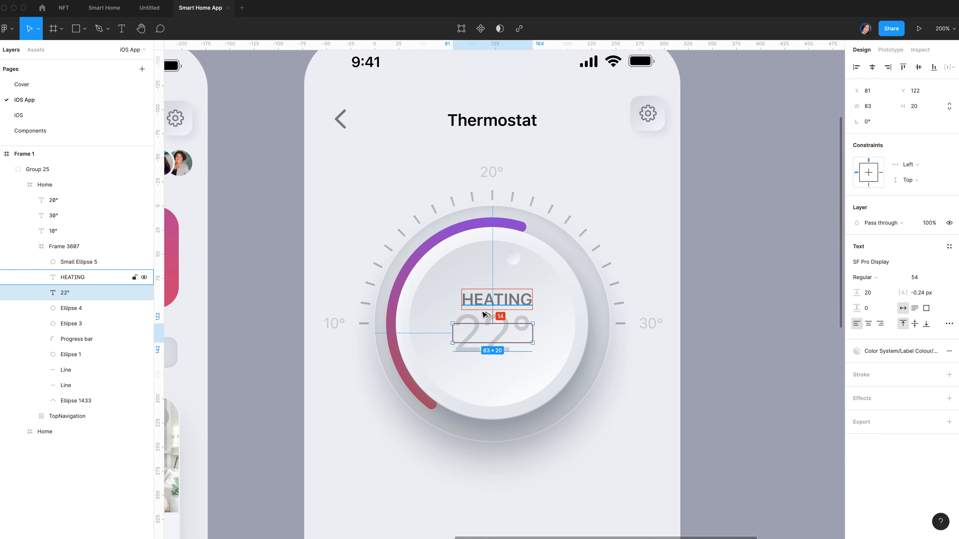
{"action": "left_click", "coordinate": [896, 278]}
{"action": "left_click", "coordinate": [896, 278]}
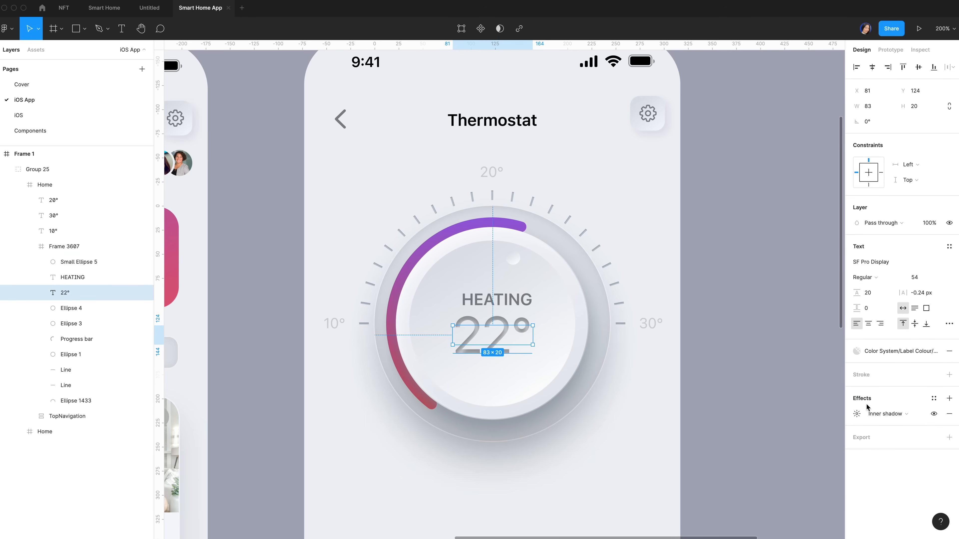
Set the reading's inner shadow to Y 1.5, blur 1.5, colour 8E9BAE
{"action": "left_click", "coordinate": [856, 413]}
{"action": "left_click", "coordinate": [757, 438]}
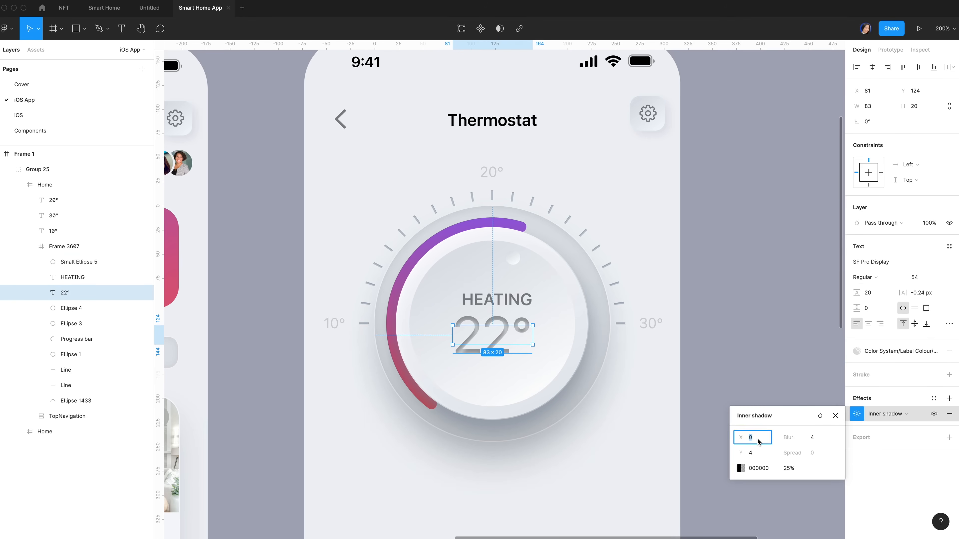
{"action": "left_click", "coordinate": [757, 455]}
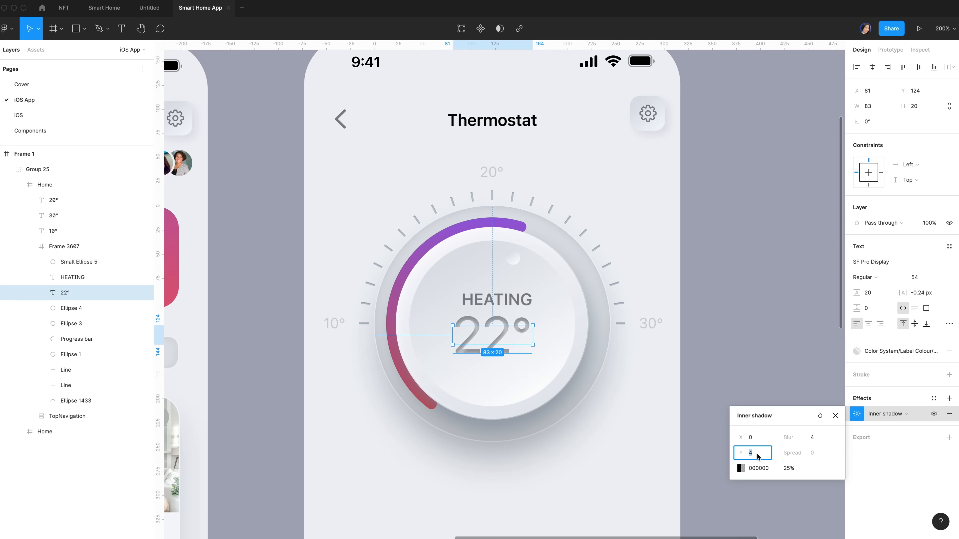
{"action": "type", "text": "1.5"}
{"action": "left_click", "coordinate": [811, 438]}
{"action": "type", "text": "1.5"}
{"action": "left_click", "coordinate": [757, 470]}
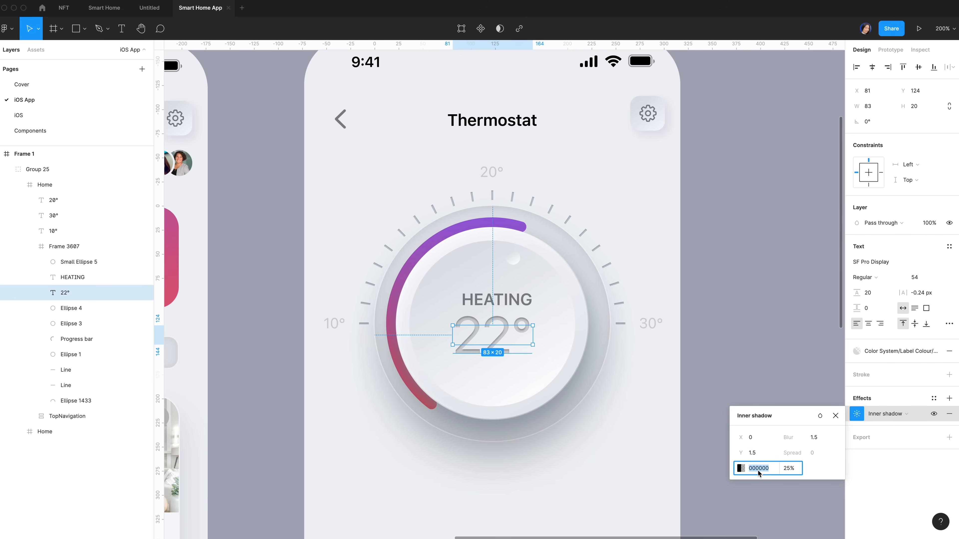
{"action": "type", "text": "8E9BAE"}
{"action": "key", "text": "Return"}
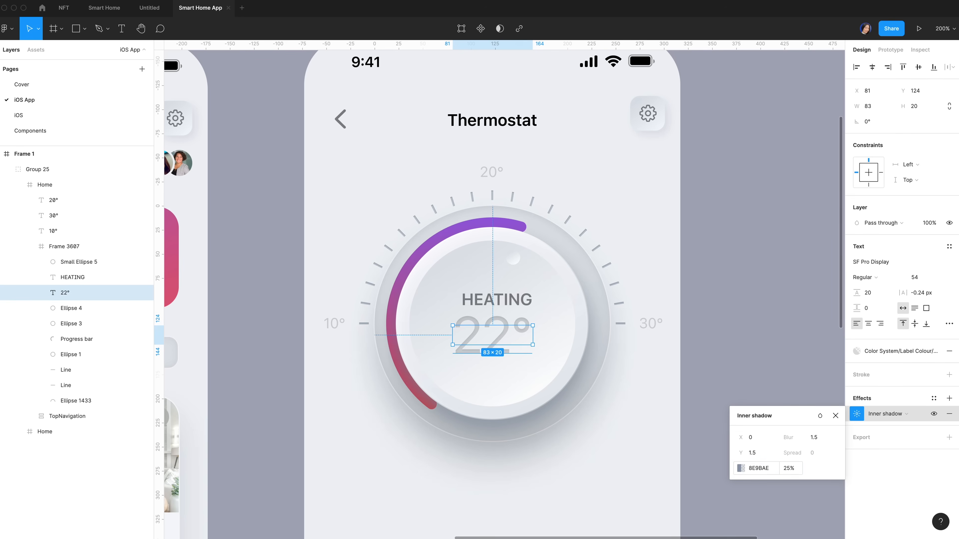
Give the reading line height 32 and letter spacing 0.29 px, then centre it horizontally
{"action": "left_click", "coordinate": [879, 297]}
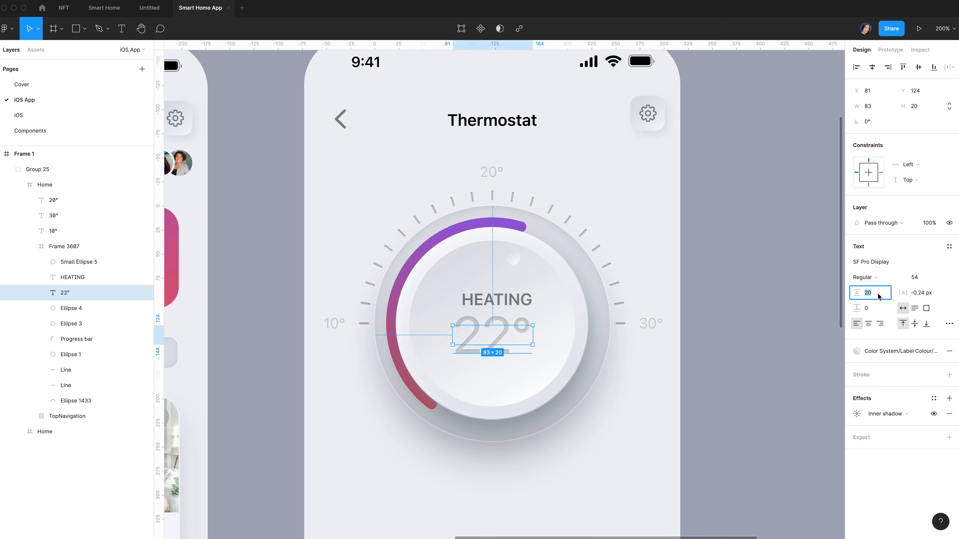
{"action": "type", "text": "32"}
{"action": "key", "text": "Return"}
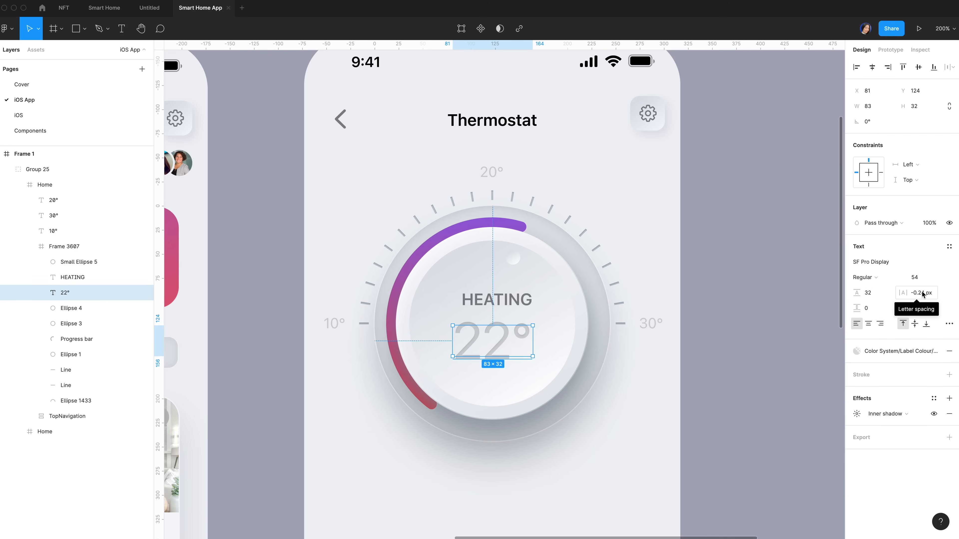
{"action": "left_click", "coordinate": [923, 292]}
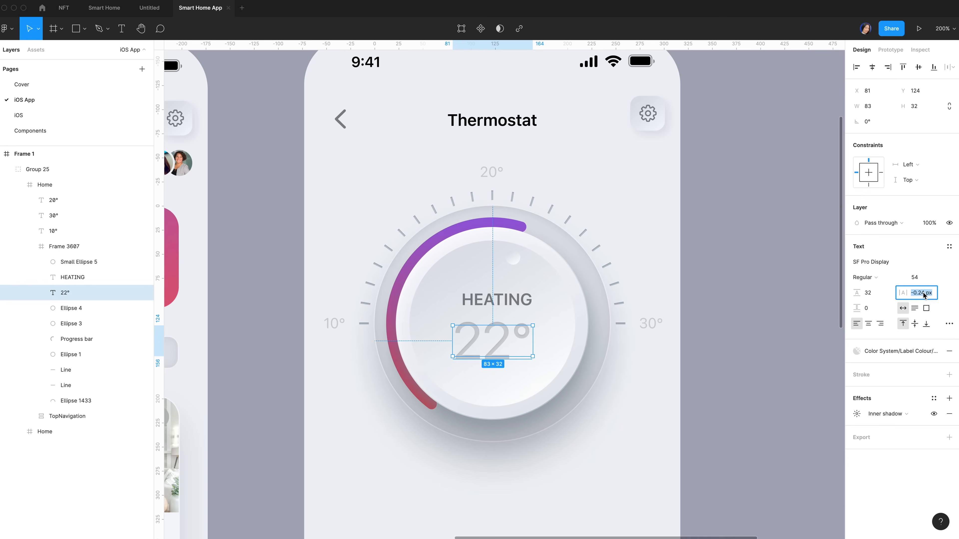
{"action": "type", "text": "0.29"}
{"action": "key", "text": "Return"}
{"action": "left_click", "coordinate": [874, 70]}
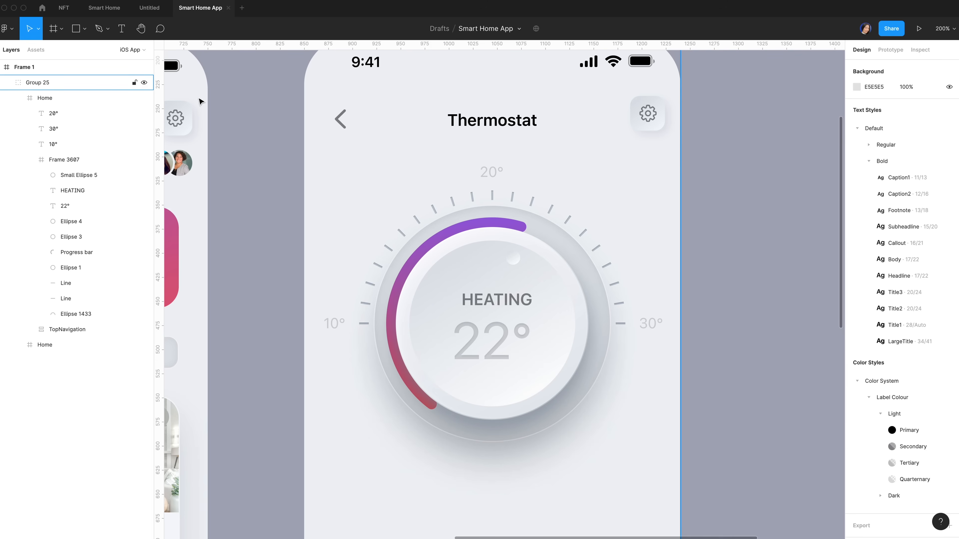
Drag the Eco icon from Local components > Icons below the reading and colour it 30DB5B
{"action": "left_click", "coordinate": [38, 51]}
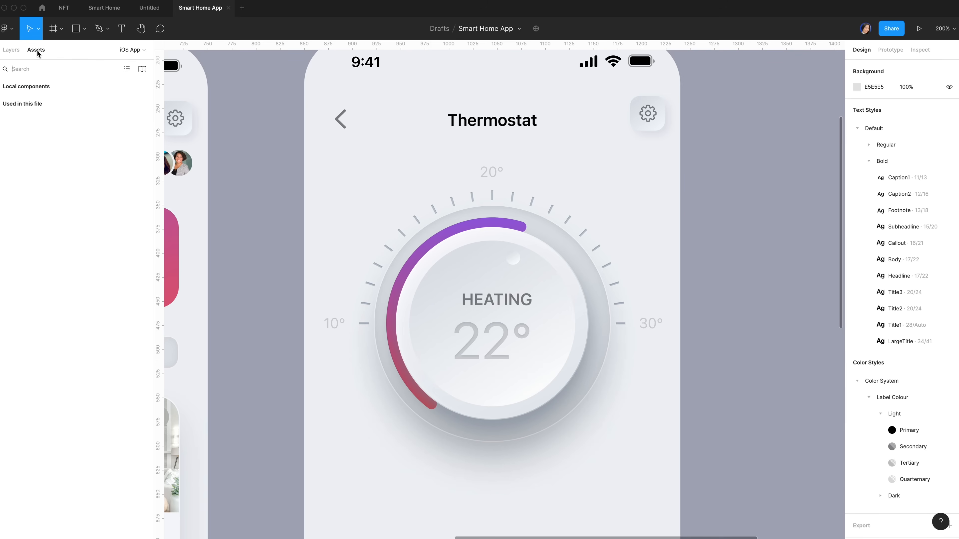
{"action": "left_click", "coordinate": [1, 90]}
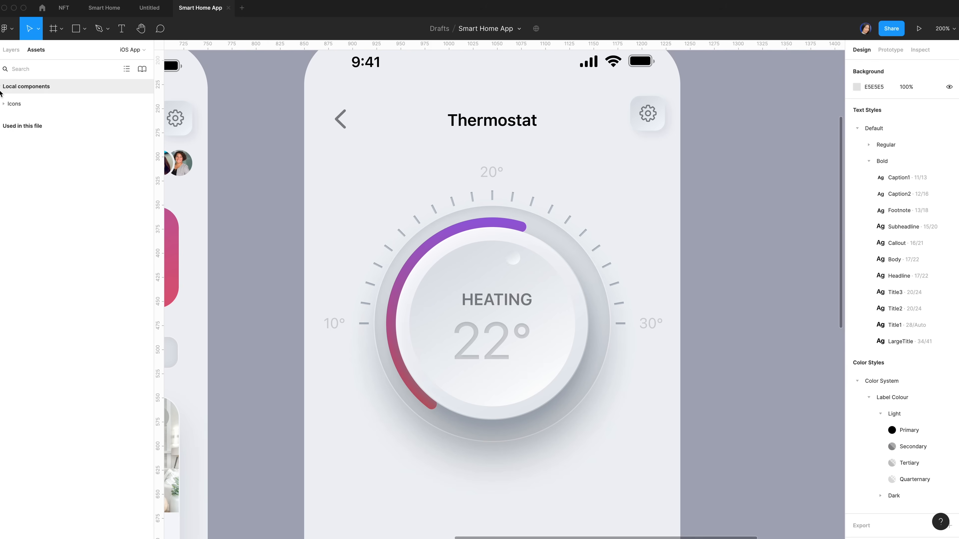
{"action": "left_click", "coordinate": [6, 105]}
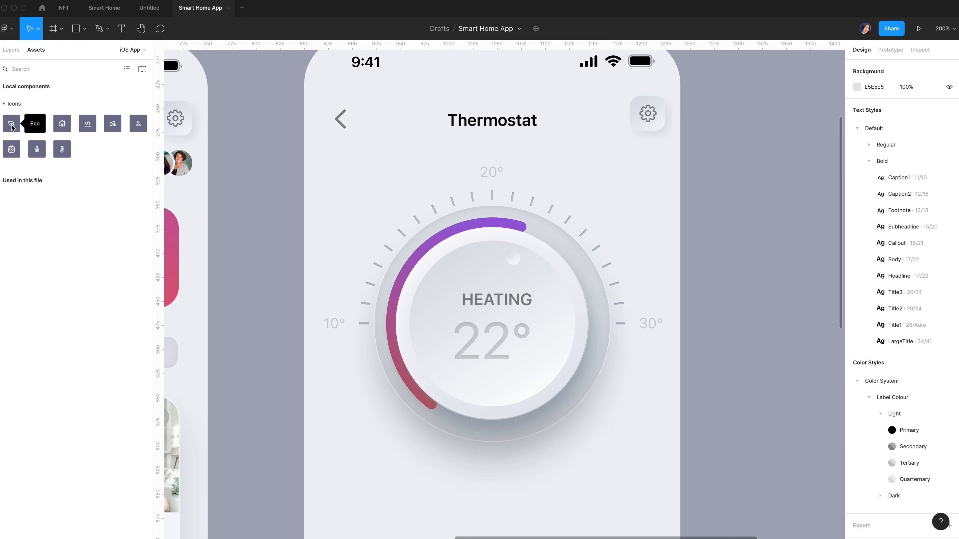
{"action": "left_click_drag", "start_coordinate": [14, 123], "coordinate": [493, 387]}
{"action": "left_click", "coordinate": [883, 387]}
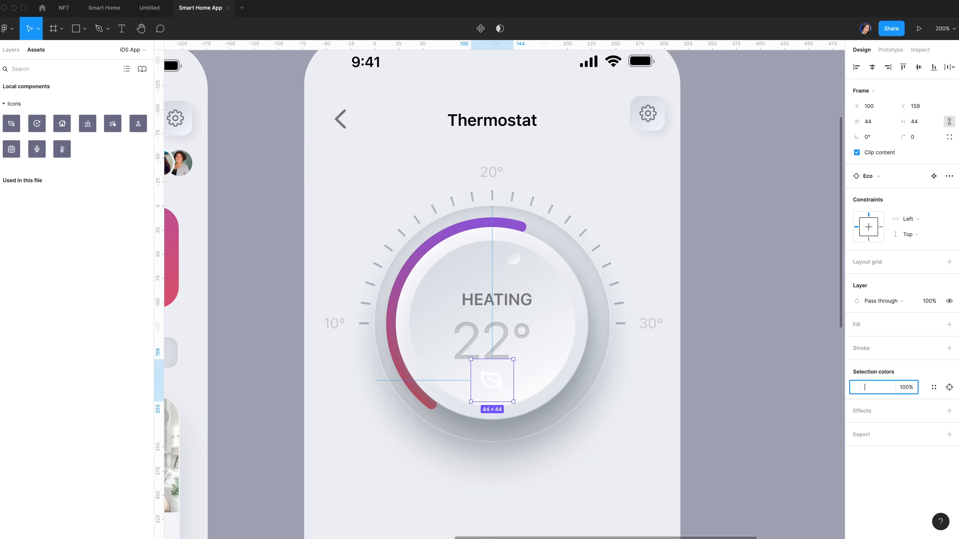
{"action": "type", "text": "30db5b"}
{"action": "key", "text": "Return"}
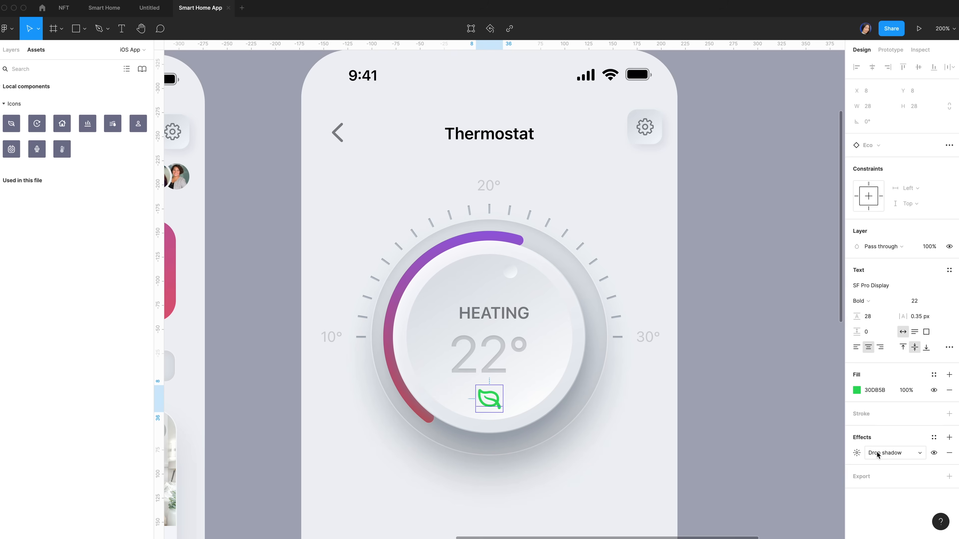
Change the leaf shape's effect to an inner shadow with Y 1.5 and blur 1.5
{"action": "left_click", "coordinate": [873, 453]}
{"action": "left_click", "coordinate": [868, 438]}
{"action": "left_click", "coordinate": [757, 493]}
{"action": "type", "text": "1.5"}
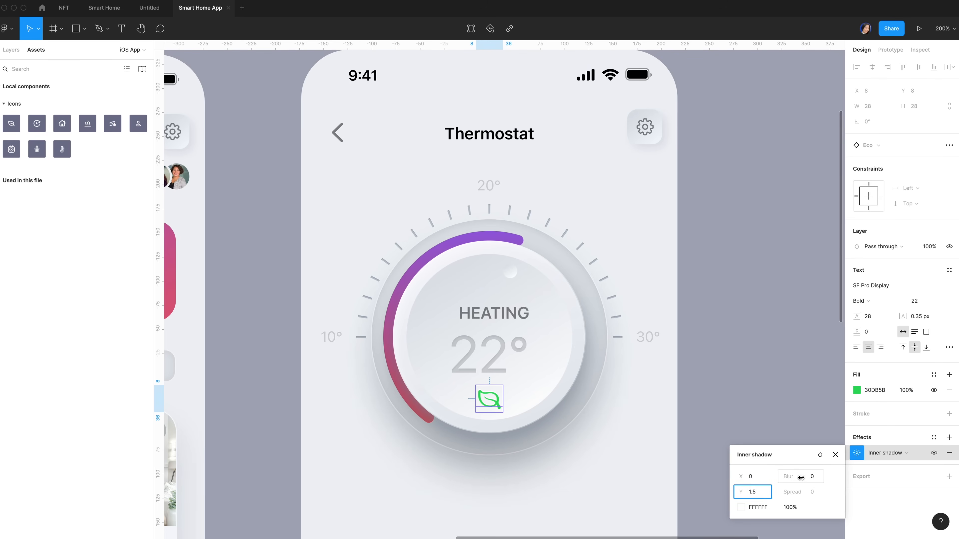
{"action": "left_click", "coordinate": [814, 479]}
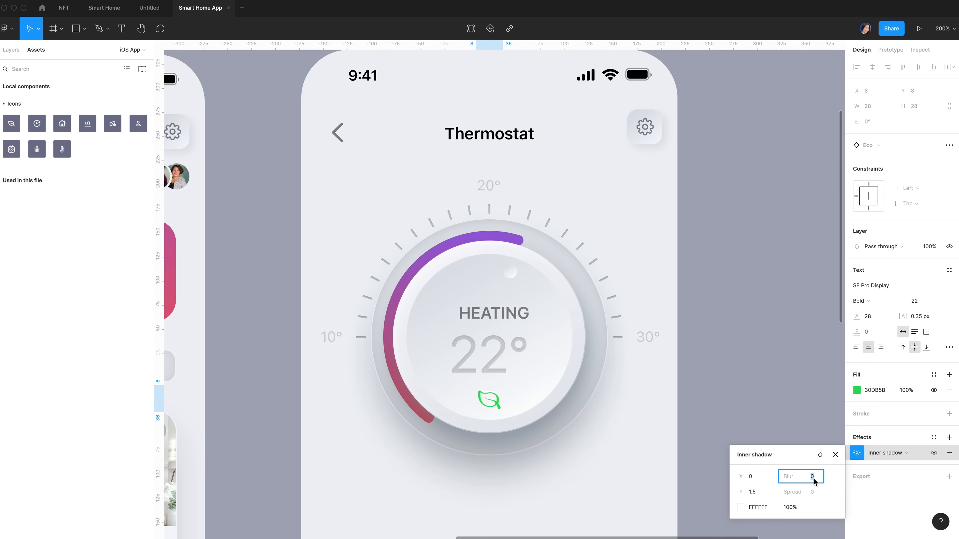
{"action": "type", "text": "1.5"}
Make the leaf's inner shadow black at 60% opacity with Overlay blending
{"action": "left_click", "coordinate": [744, 509]}
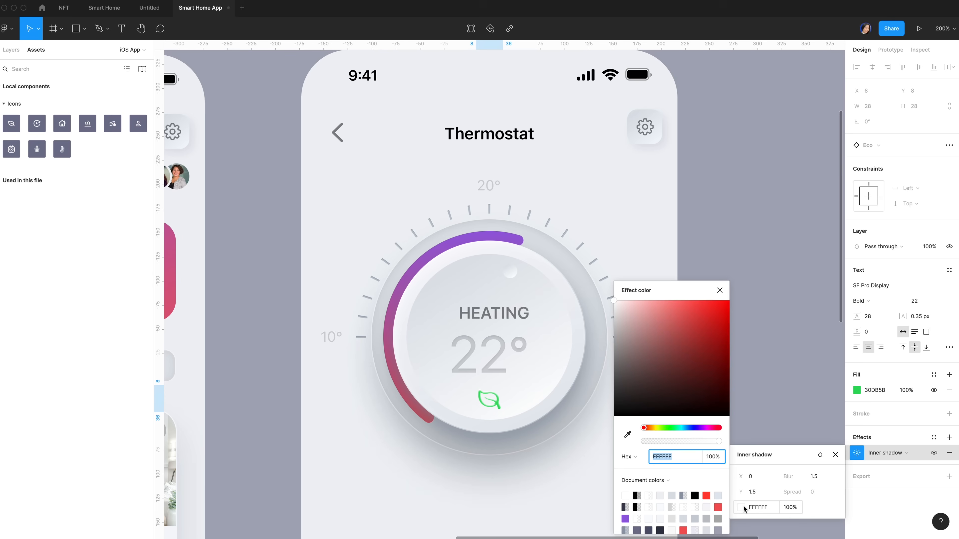
{"action": "left_click_drag", "start_coordinate": [635, 382], "coordinate": [576, 470]}
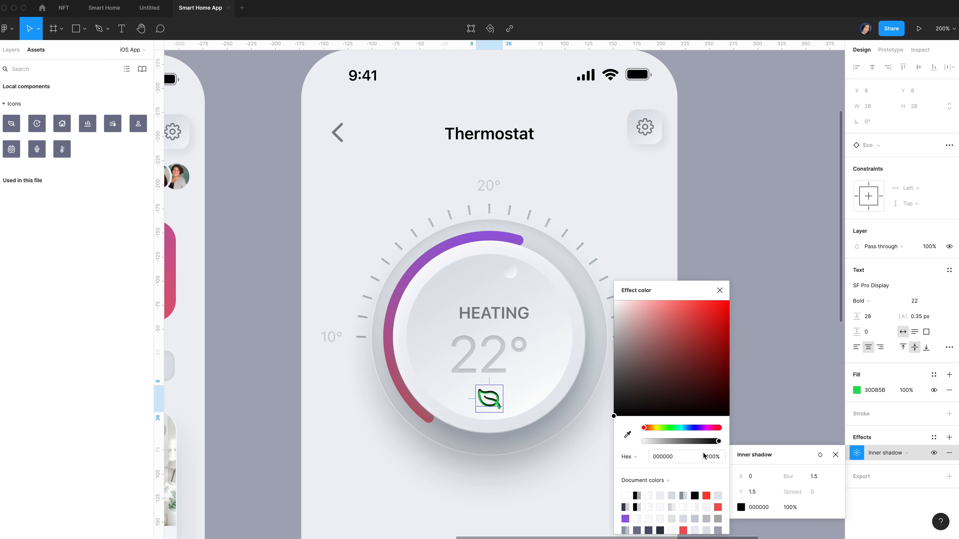
{"action": "left_click", "coordinate": [793, 507]}
{"action": "type", "text": "60"}
{"action": "left_click", "coordinate": [819, 455]}
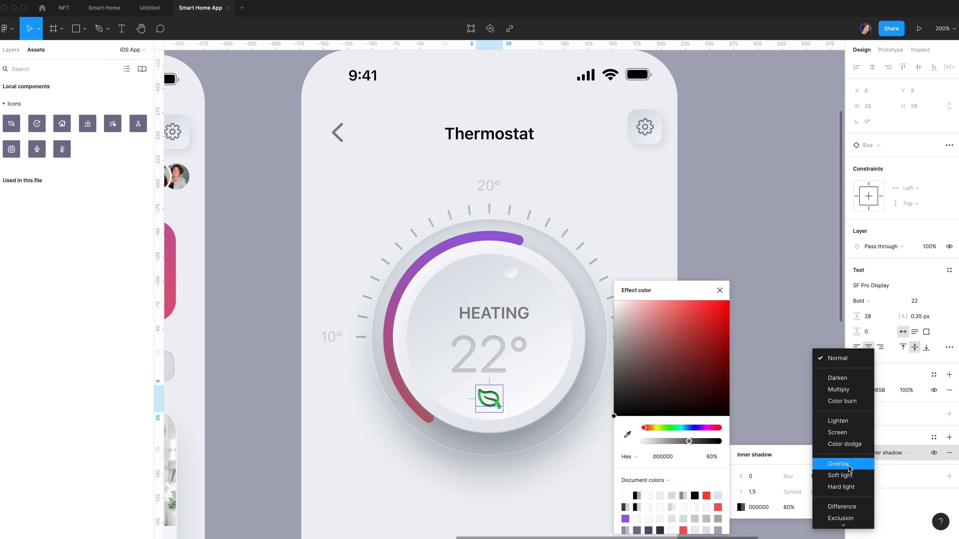
{"action": "left_click", "coordinate": [848, 469]}
Delete the degree sign so the reading shows 22, then centre it horizontally
{"action": "left_click", "coordinate": [509, 346]}
{"action": "key", "text": "t"}
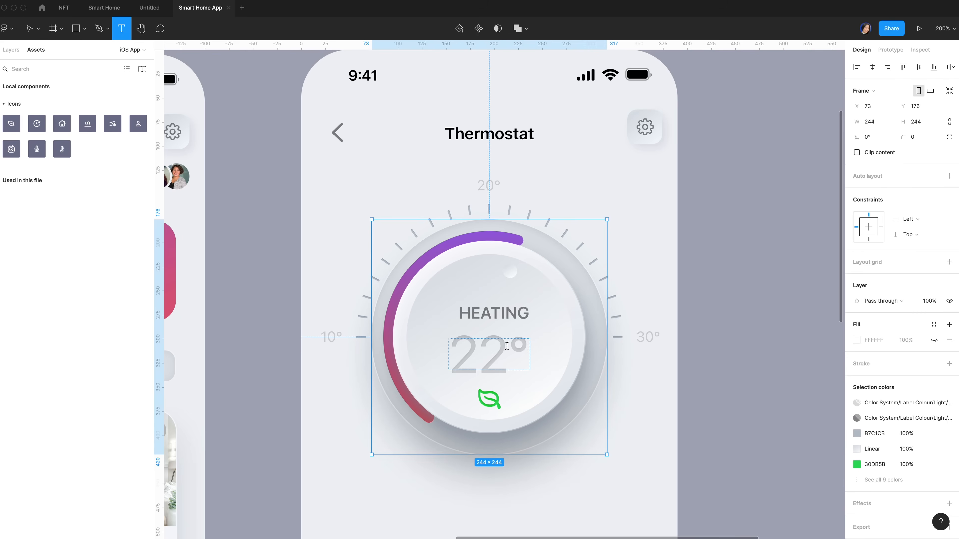
{"action": "left_click", "coordinate": [503, 344]}
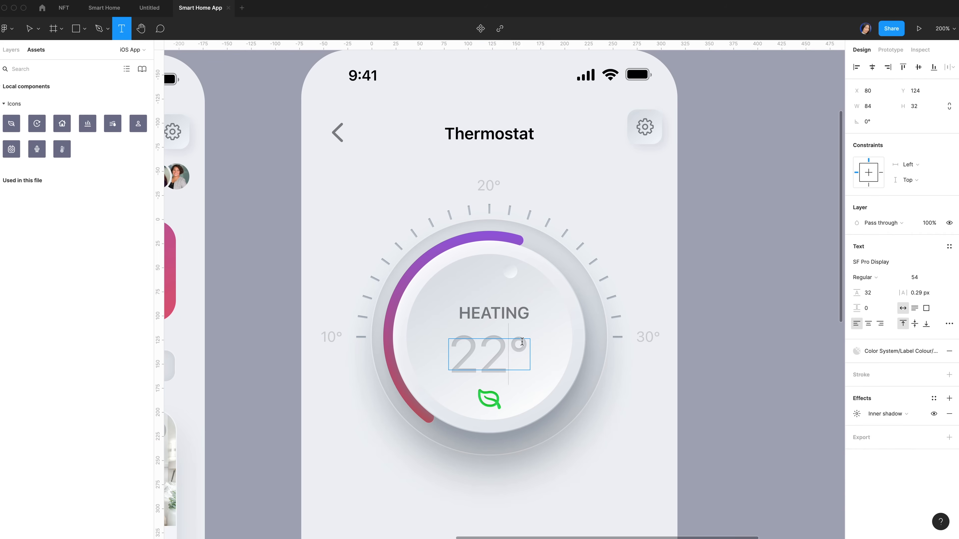
{"action": "left_click_drag", "start_coordinate": [513, 345], "coordinate": [536, 345]}
{"action": "key", "text": "BackSpace"}
{"action": "key", "text": "Escape"}
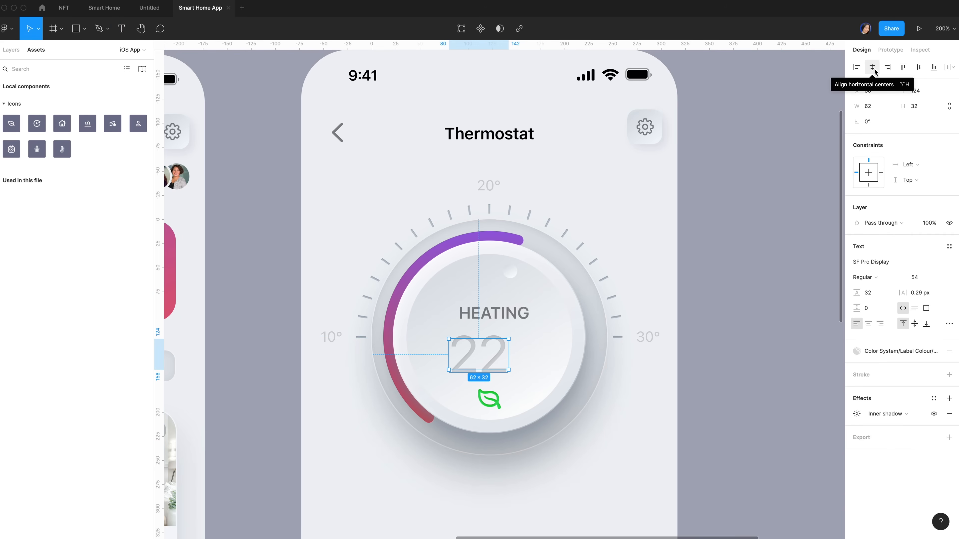
{"action": "left_click", "coordinate": [874, 70]}
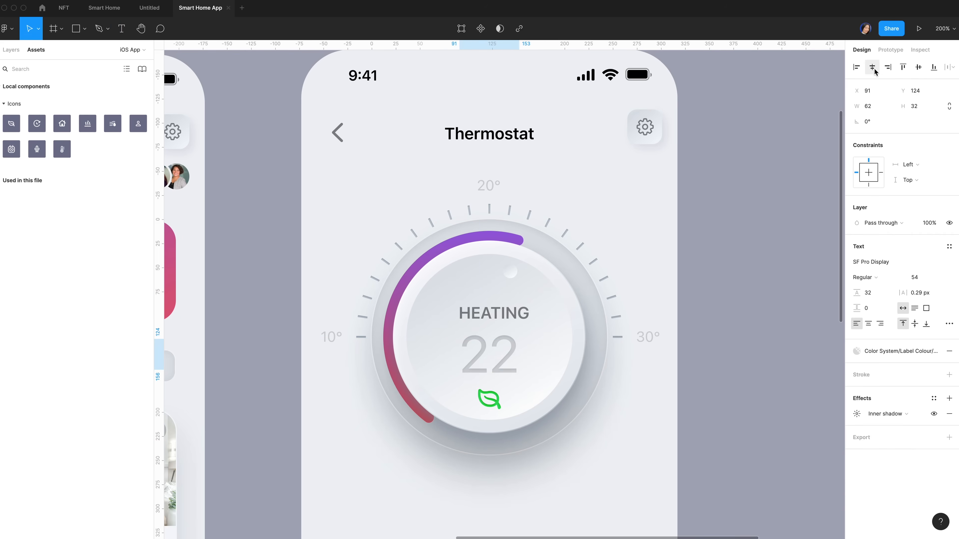
Check spacing against the leaf icon and nudge the 22 reading into place
{"action": "left_click", "coordinate": [713, 404]}
{"action": "left_click", "coordinate": [492, 399]}
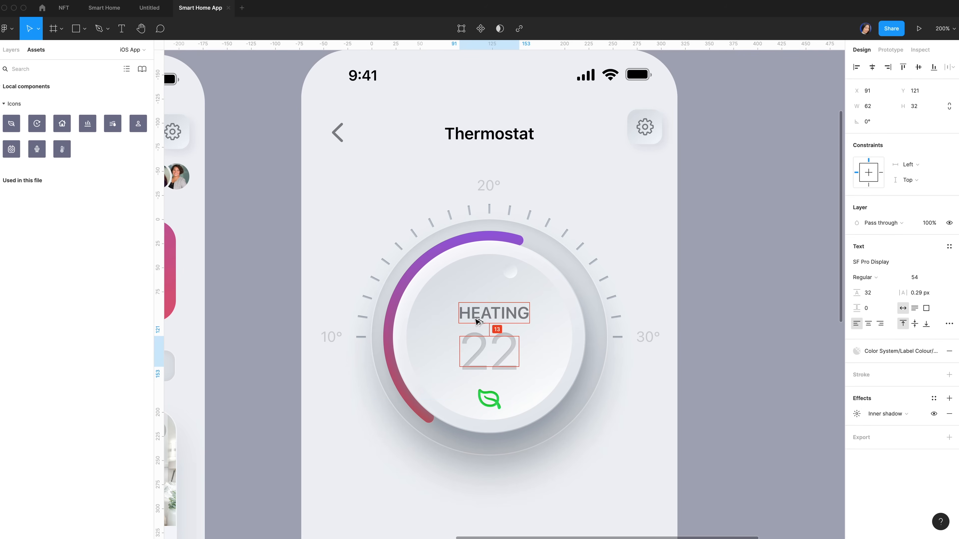
{"action": "key", "text": "alt+Down"}
{"action": "left_click", "coordinate": [441, 475]}
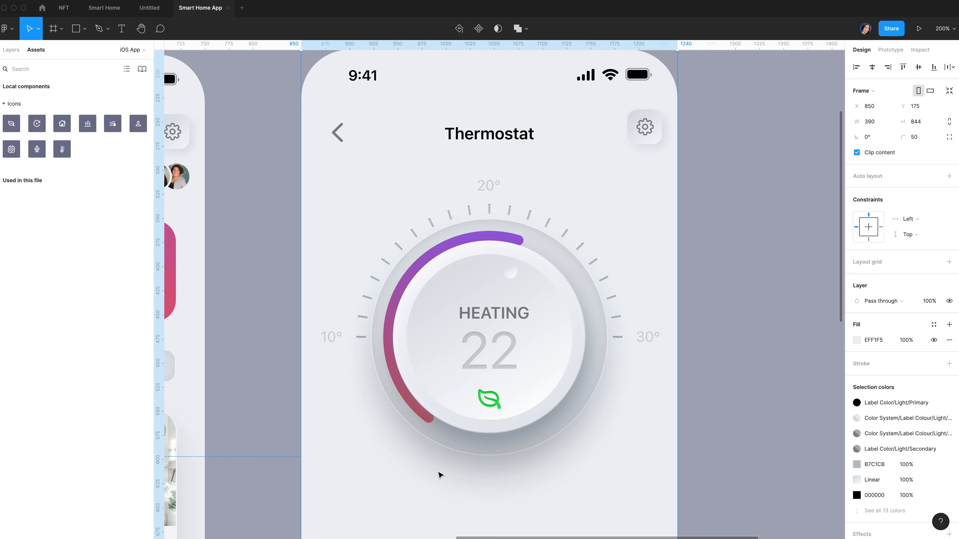
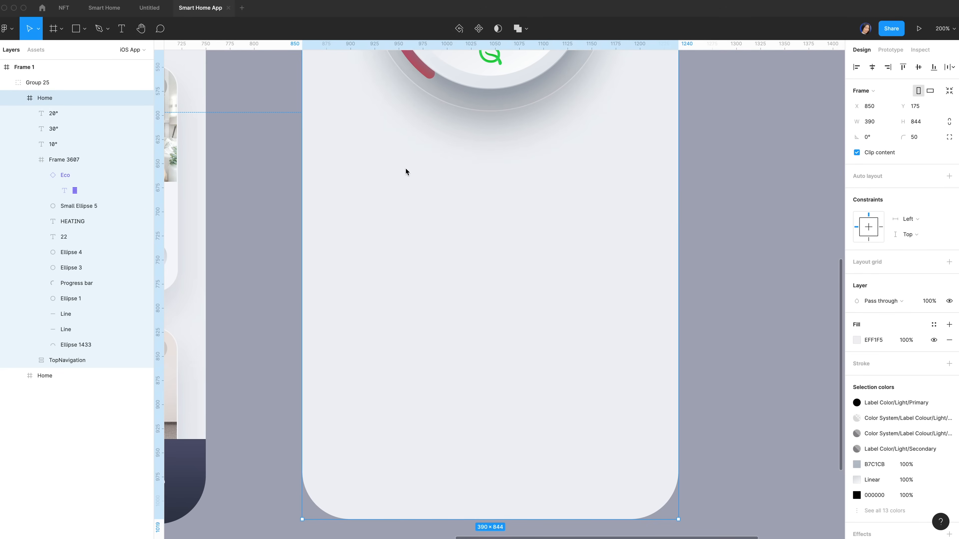
Draw a 226×44 frame below the dial with corner radius 22
{"action": "key", "text": "f"}
{"action": "left_click_drag", "start_coordinate": [400, 161], "coordinate": [561, 195]}
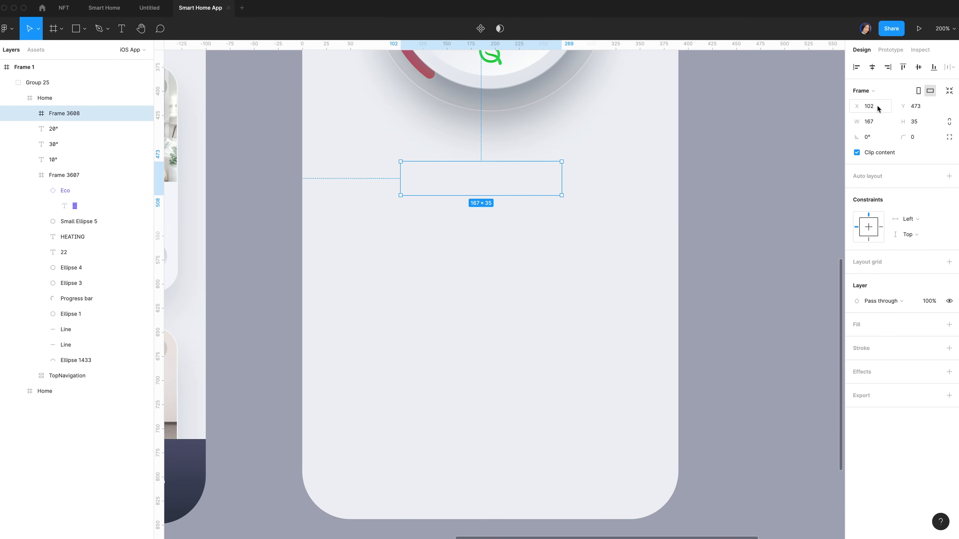
{"action": "left_click", "coordinate": [878, 121]}
{"action": "key", "text": "BackSpace"}
{"action": "type", "text": "226"}
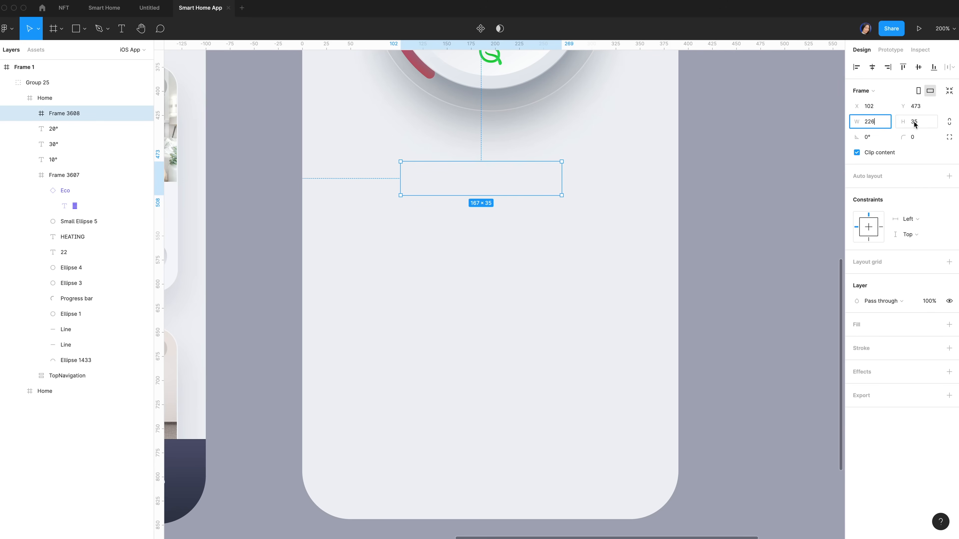
{"action": "left_click", "coordinate": [917, 124]}
{"action": "type", "text": "44"}
{"action": "key", "text": "Return"}
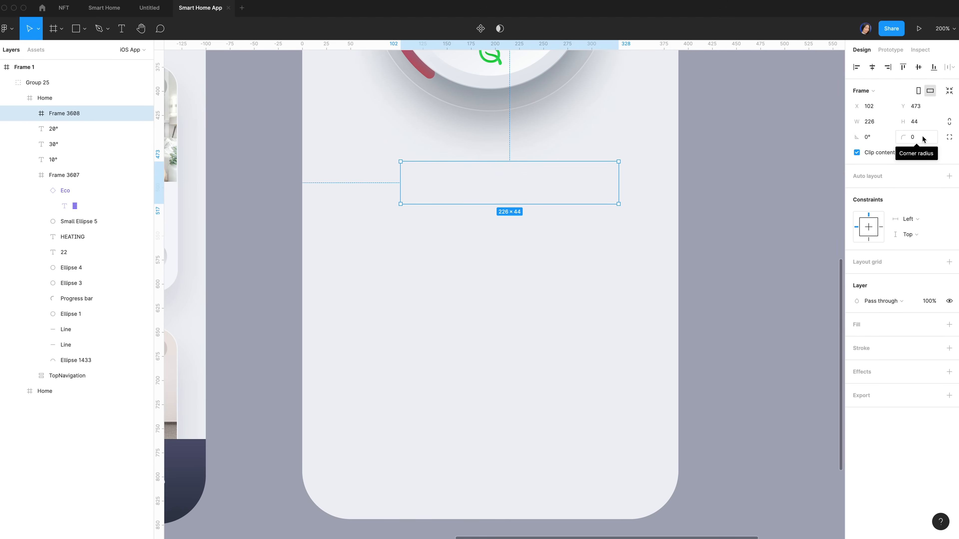
{"action": "left_click", "coordinate": [922, 139]}
{"action": "type", "text": "22"}
{"action": "key", "text": "Return"}
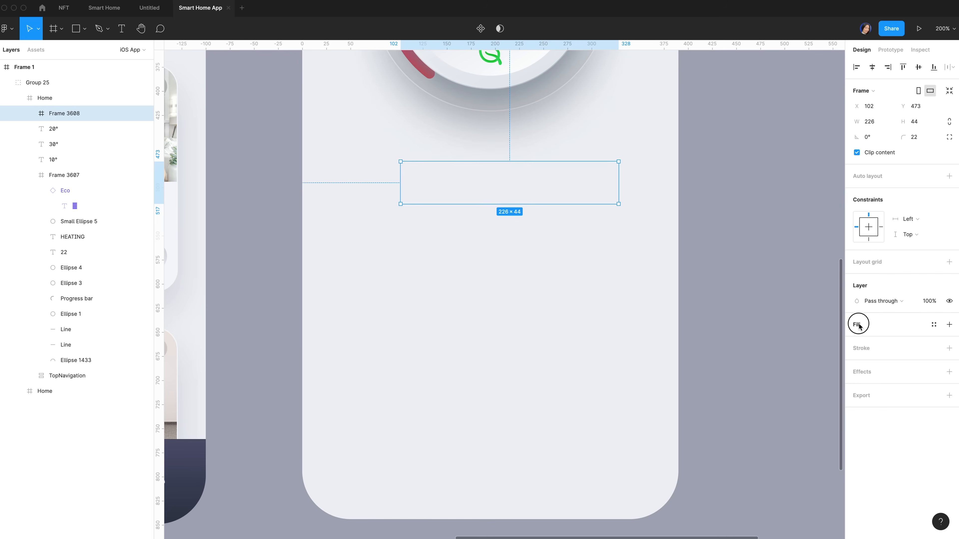
Give the pill a linear gradient fill with DBE0E7 stops
{"action": "left_click", "coordinate": [859, 326]}
{"action": "left_click", "coordinate": [856, 340]}
{"action": "left_click", "coordinate": [755, 291]}
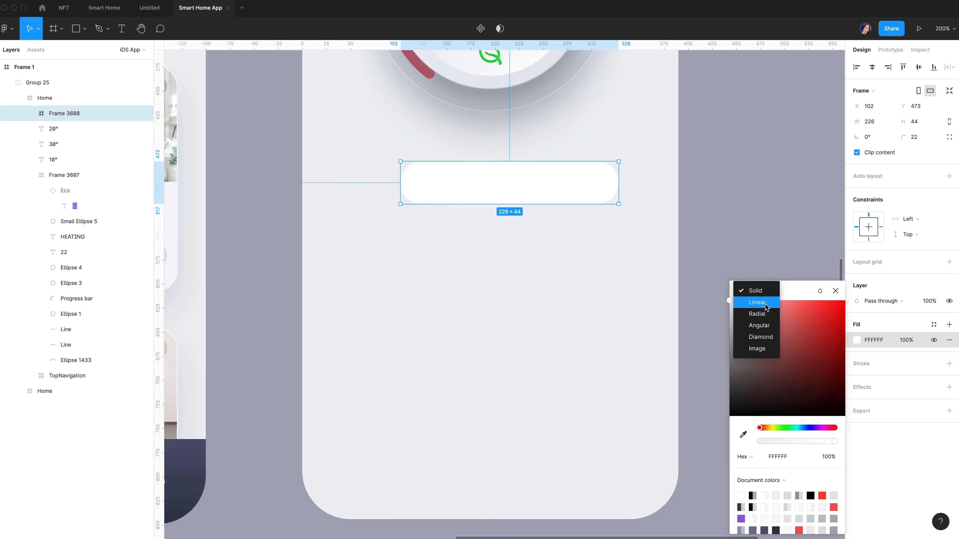
{"action": "left_click", "coordinate": [765, 304]}
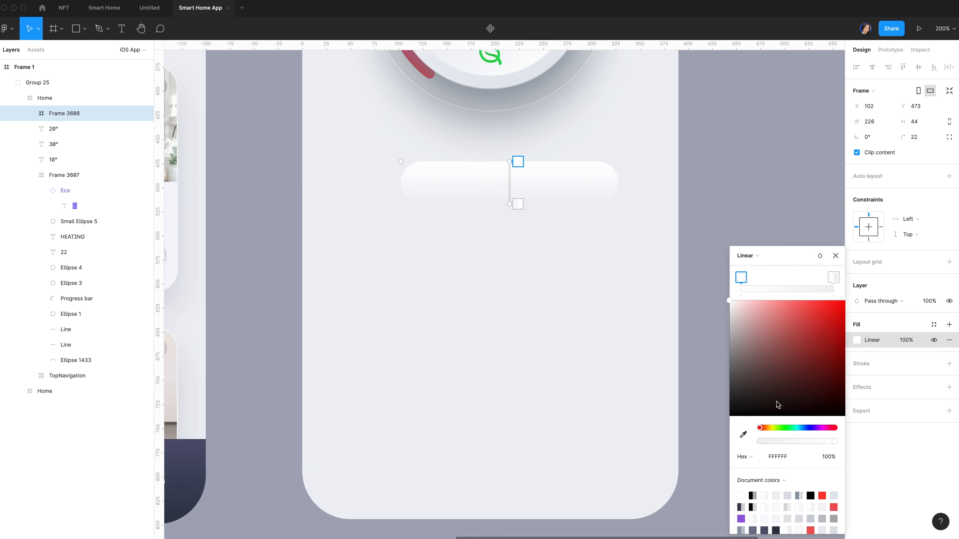
{"action": "left_click", "coordinate": [789, 457]}
{"action": "type", "text": "Dee2"}
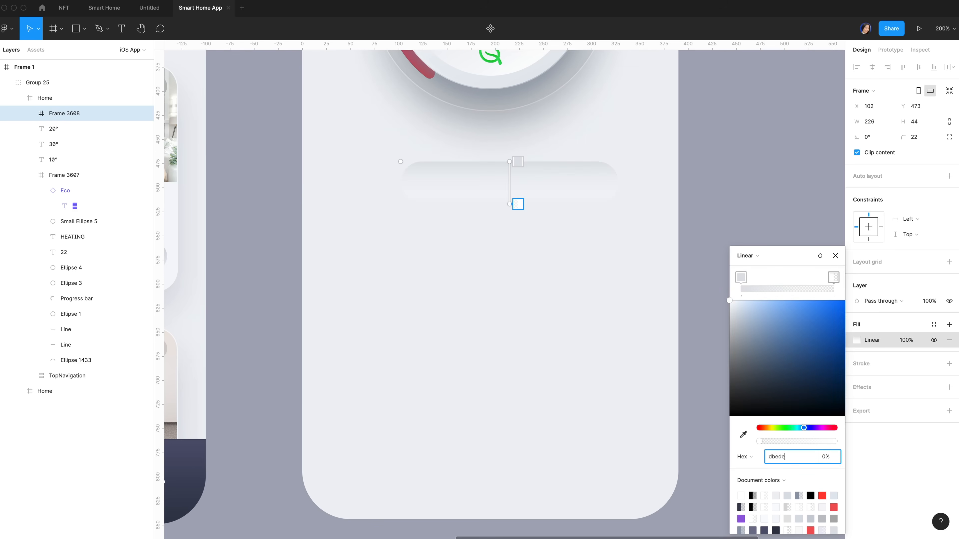
{"action": "type", "text": "8"}
{"action": "key", "text": "Return"}
{"action": "key", "text": "super+z"}
{"action": "left_click", "coordinate": [787, 457]}
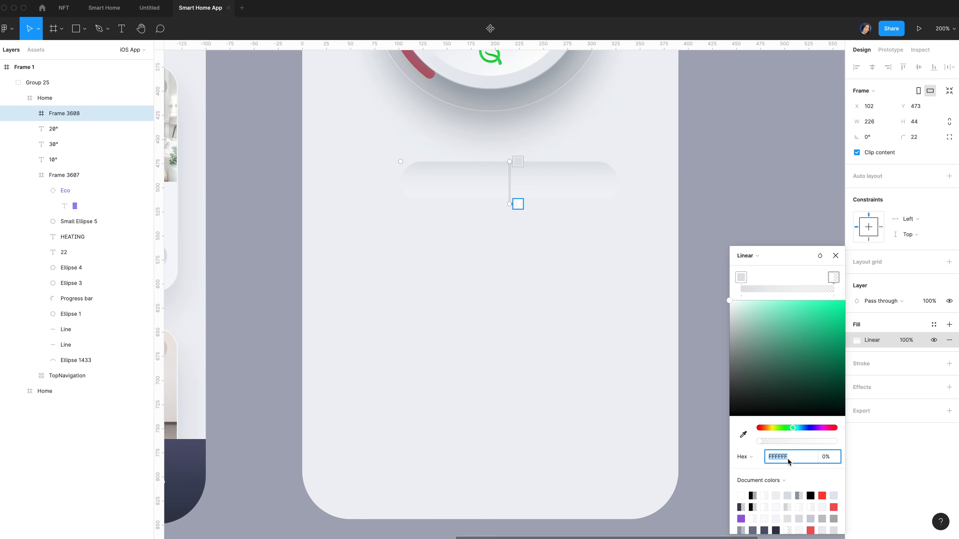
{"action": "type", "text": "dbe0e7"}
{"action": "key", "text": "Return"}
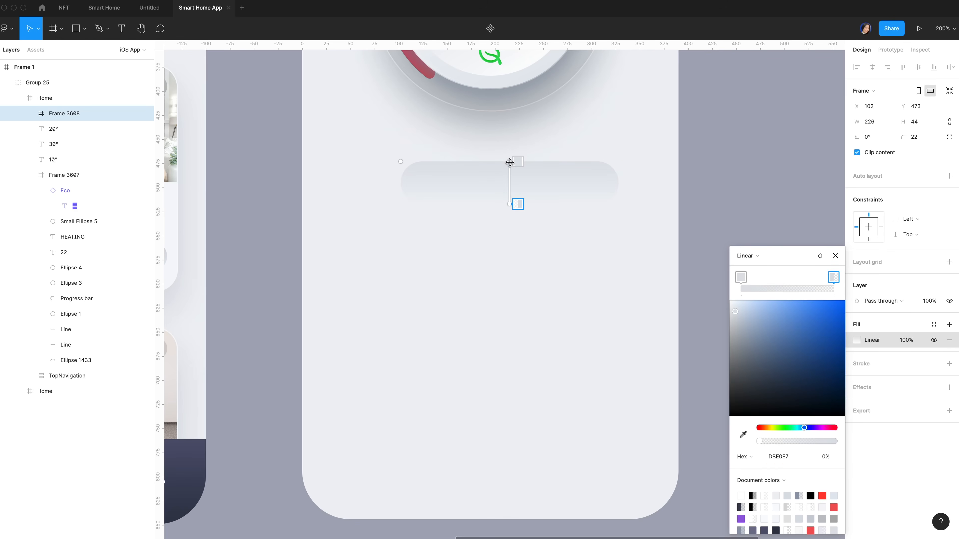
Angle the gradient diagonally, raise the end stop to 100% opacity, and add a stroke
{"action": "left_click_drag", "start_coordinate": [509, 161], "coordinate": [474, 165]}
{"action": "left_click_drag", "start_coordinate": [518, 204], "coordinate": [581, 205]}
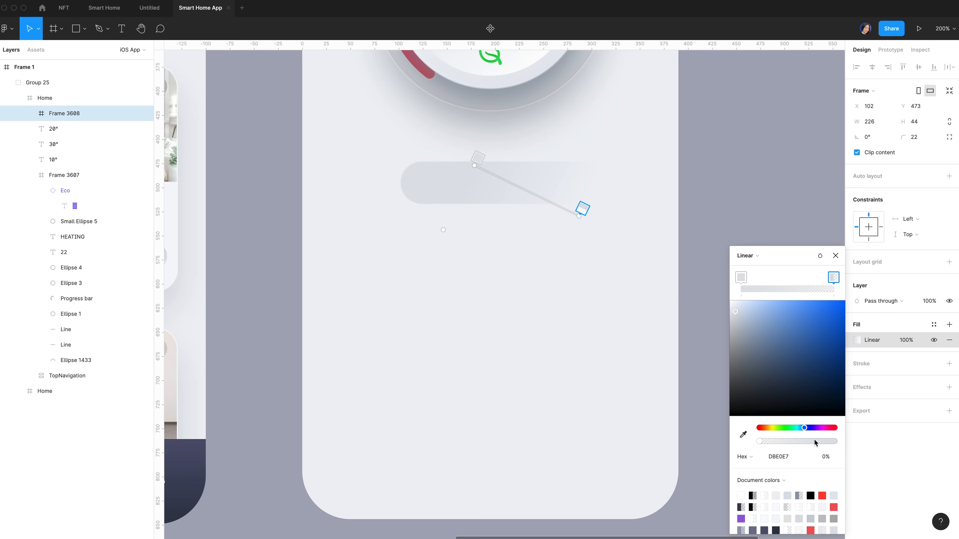
{"action": "left_click_drag", "start_coordinate": [810, 442], "coordinate": [835, 441]}
{"action": "left_click", "coordinate": [835, 255]}
{"action": "left_click", "coordinate": [862, 364]}
{"action": "left_click", "coordinate": [857, 379]}
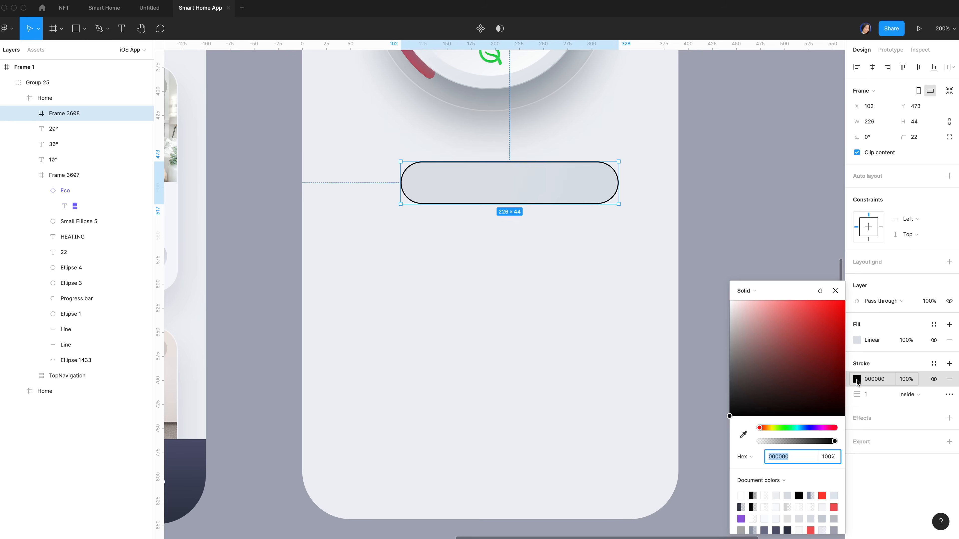
Make the stroke a linear gradient from FFFFFF at 50% to F6F1F1 at 100%
{"action": "left_click", "coordinate": [746, 287]}
{"action": "left_click", "coordinate": [751, 301]}
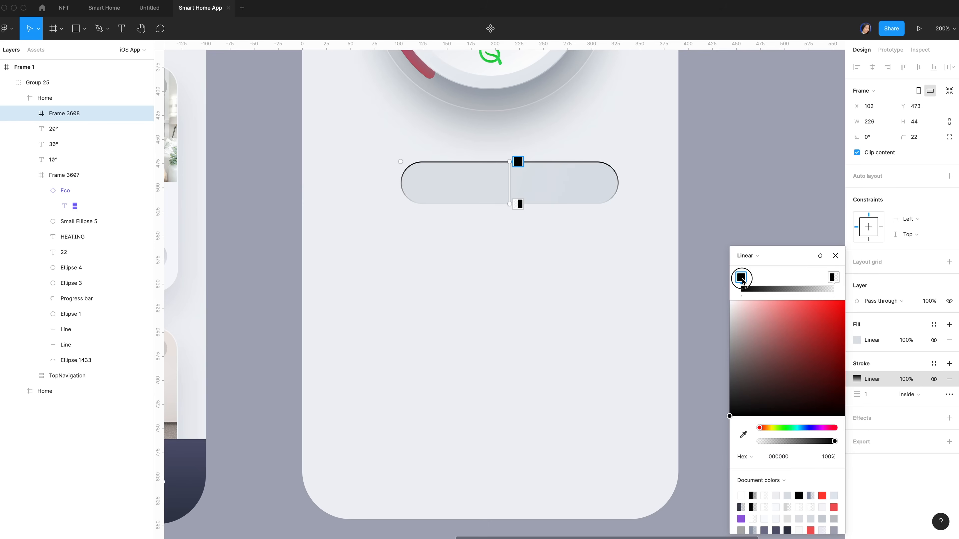
{"action": "left_click", "coordinate": [790, 453]}
{"action": "type", "text": "FFFFFF"}
{"action": "key", "text": "Return"}
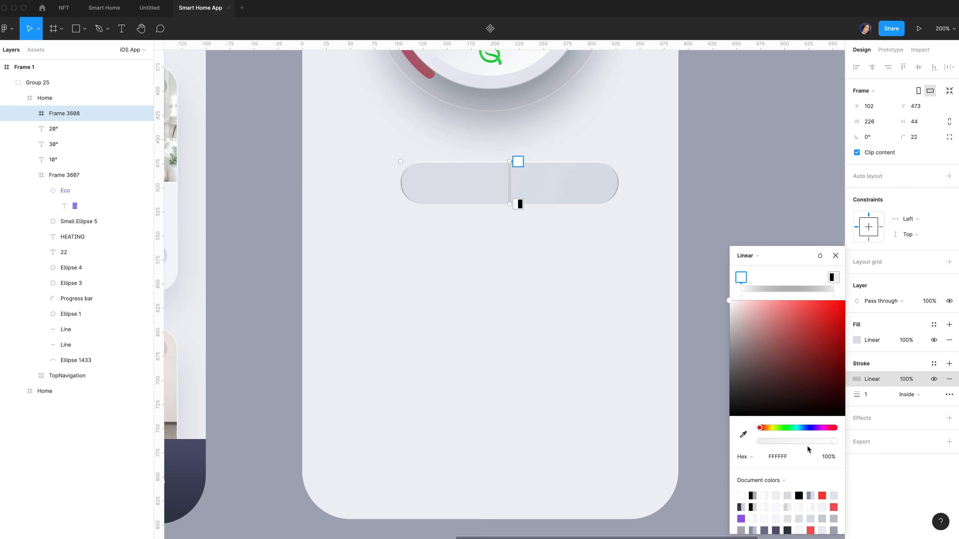
{"action": "left_click", "coordinate": [829, 458]}
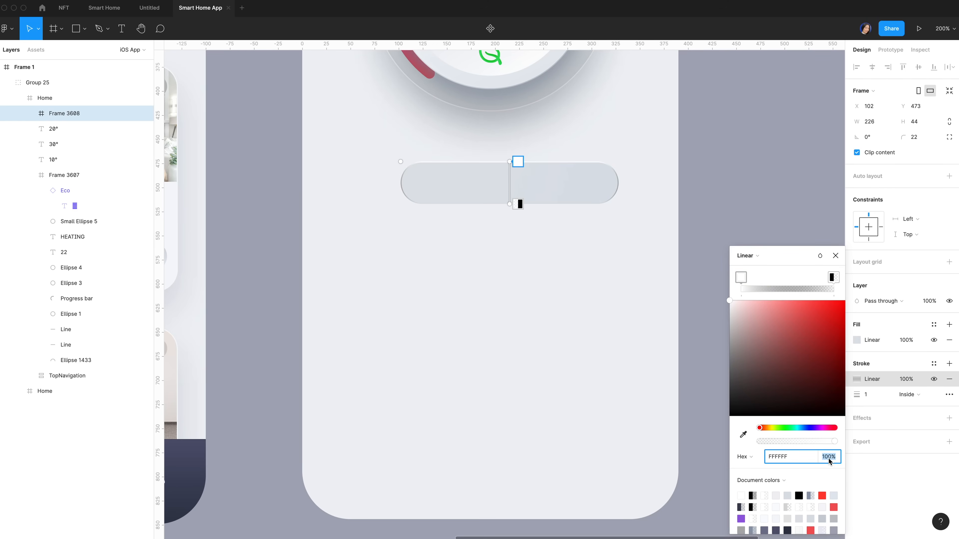
{"action": "type", "text": "50"}
{"action": "key", "text": "Return"}
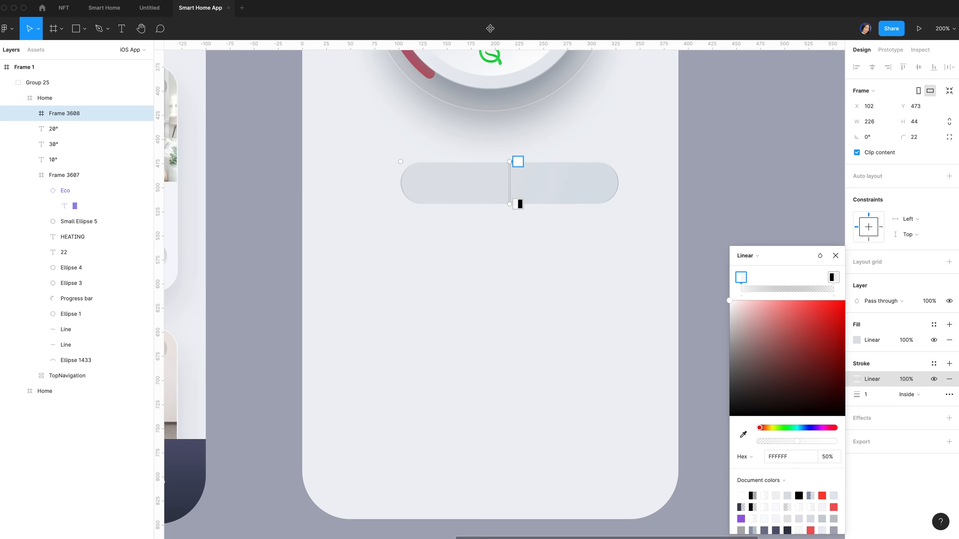
{"action": "left_click", "coordinate": [832, 278]}
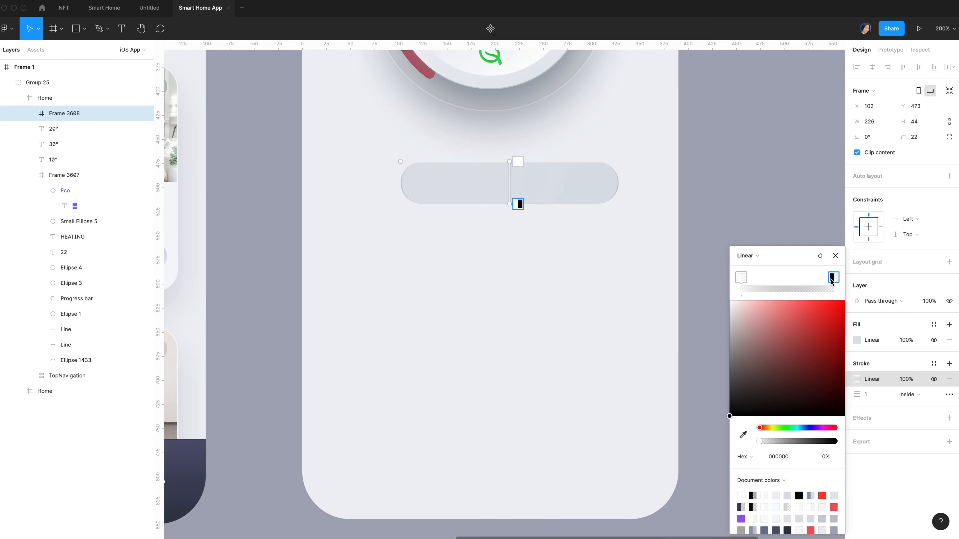
{"action": "left_click", "coordinate": [778, 457]}
{"action": "type", "text": "f6f1f1"}
{"action": "left_click_drag", "start_coordinate": [810, 441], "coordinate": [875, 443]}
{"action": "key", "text": "Escape"}
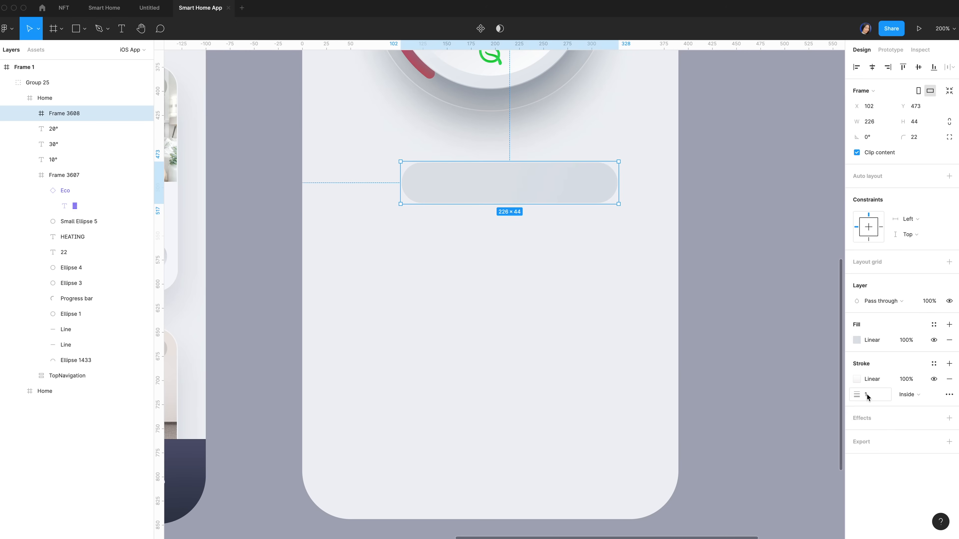
Set the stroke to Outside, adjust its gradient direction, and add drop and inner shadows
{"action": "left_click", "coordinate": [918, 395]}
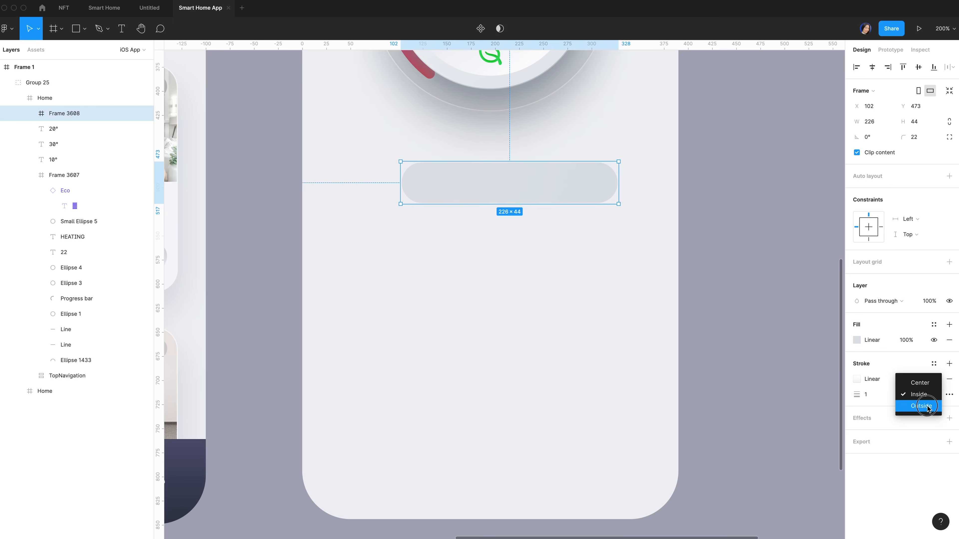
{"action": "left_click", "coordinate": [926, 405]}
{"action": "left_click", "coordinate": [857, 379]}
{"action": "left_click_drag", "start_coordinate": [509, 161], "coordinate": [491, 161]}
{"action": "left_click", "coordinate": [949, 417]}
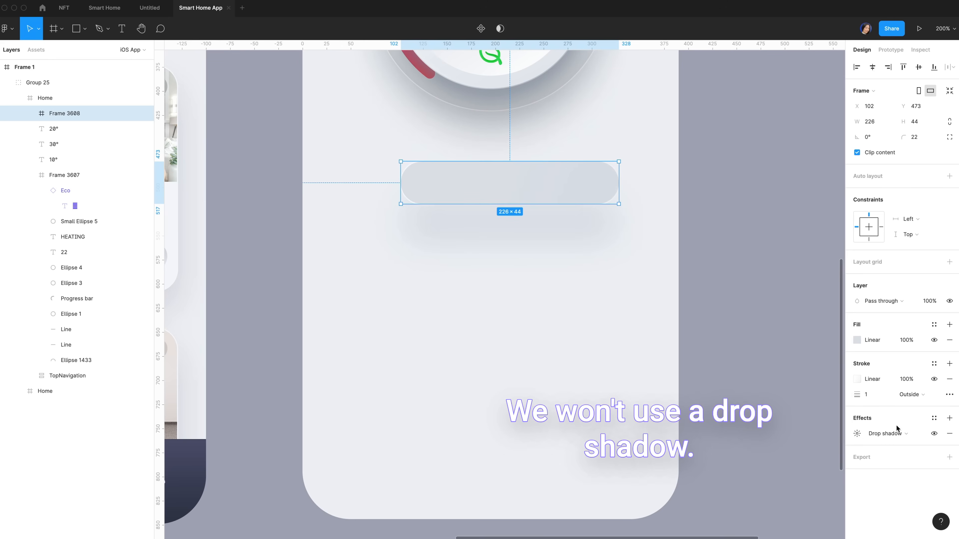
{"action": "left_click", "coordinate": [951, 419]}
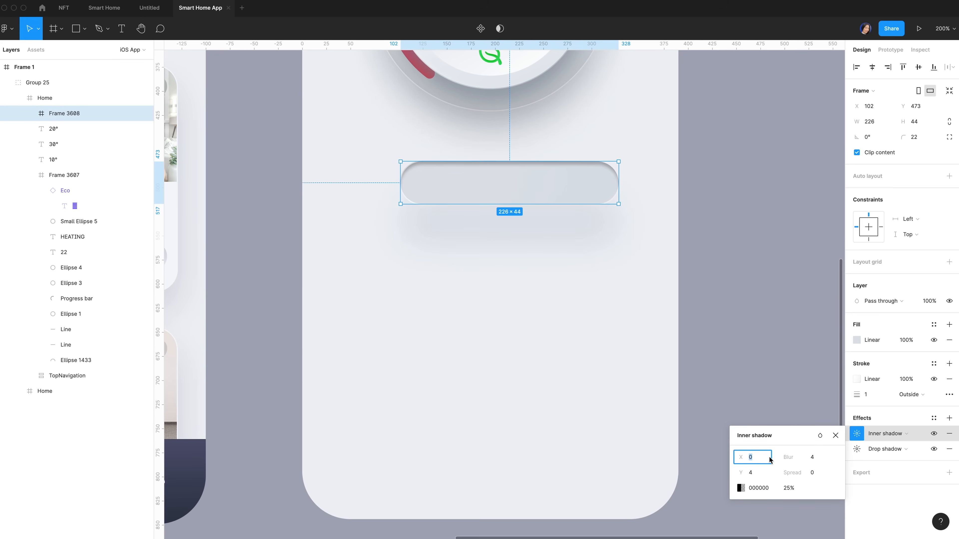
Give the inner shadow blur 10, Y offset 0 and colour 414555
{"action": "left_click", "coordinate": [812, 457]}
{"action": "type", "text": "10"}
{"action": "key", "text": "Tab"}
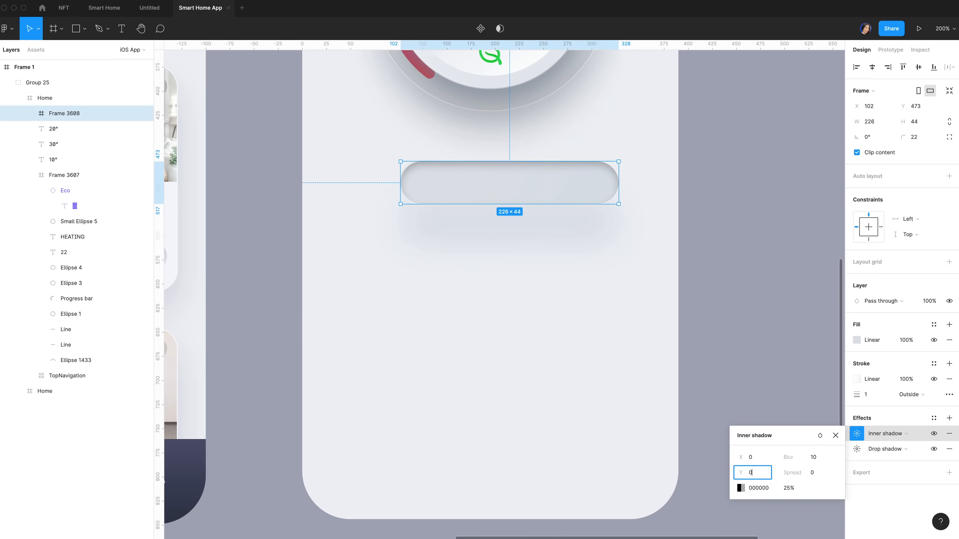
{"action": "type", "text": "0"}
{"action": "key", "text": "super+z"}
{"action": "left_click", "coordinate": [760, 476]}
{"action": "key", "text": "super+z"}
{"action": "left_click", "coordinate": [817, 460]}
{"action": "type", "text": "10"}
{"action": "key", "text": "Tab"}
{"action": "type", "text": "0"}
{"action": "left_click", "coordinate": [757, 487]}
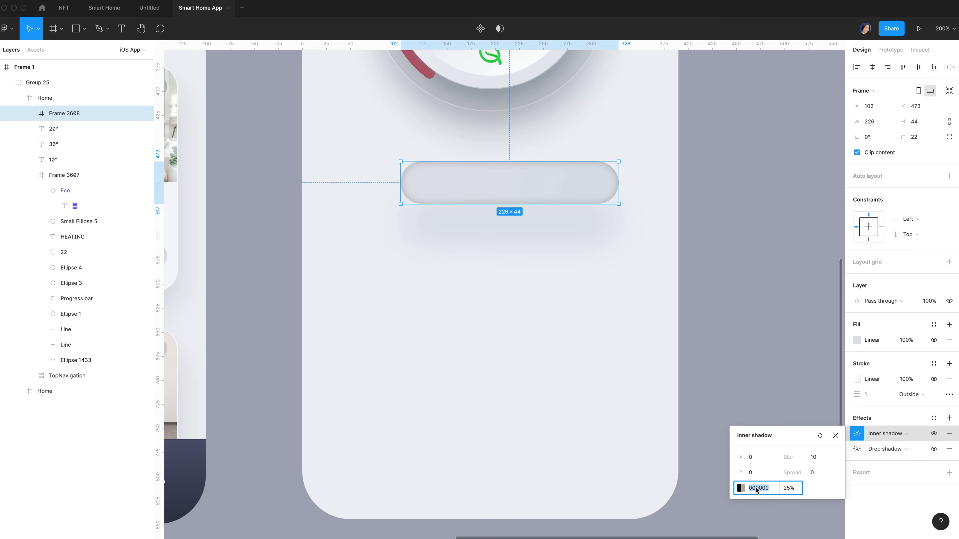
{"action": "type", "text": "414555"}
{"action": "left_click", "coordinate": [791, 490]}
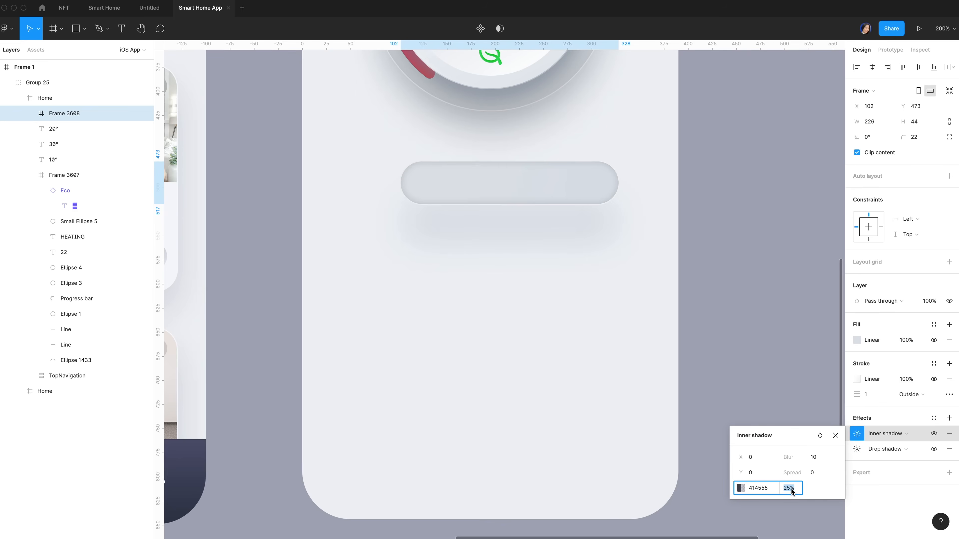
{"action": "left_click", "coordinate": [644, 197]}
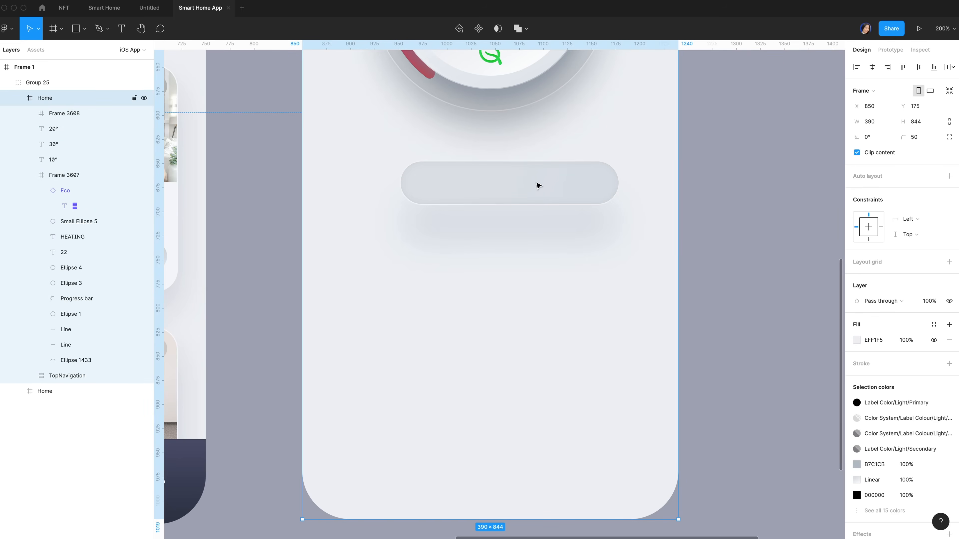
{"action": "left_click", "coordinate": [538, 185]}
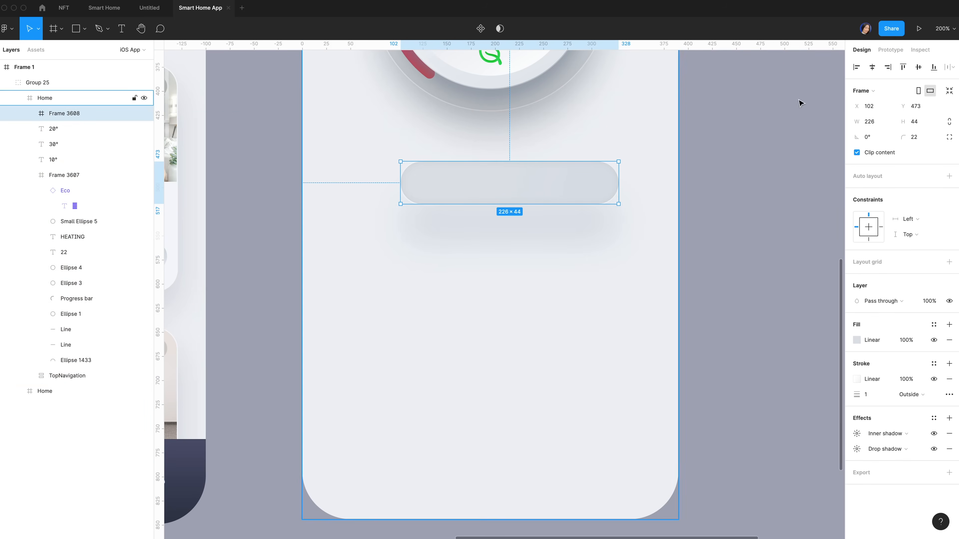
Nudge the pill into place and move the 20°, 30° and 10° labels into Frame 3607
{"action": "key", "text": "shift+Left"}
{"action": "key", "text": "shift+Left"}
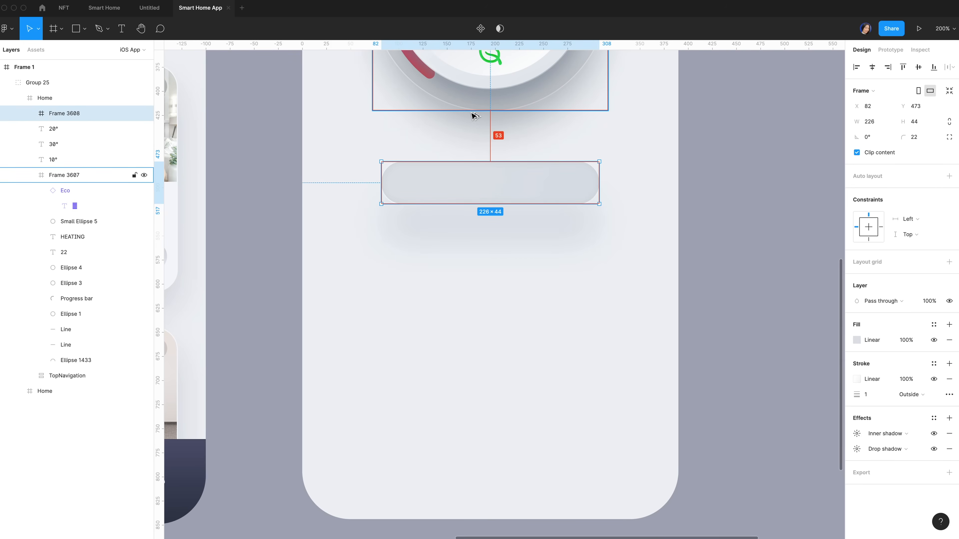
{"action": "key", "text": "shift+Up"}
{"action": "key", "text": "Up"}
{"action": "key", "text": "Up"}
{"action": "key", "text": "Up"}
{"action": "scroll", "coordinate": [471, 113], "scroll_direction": "up", "scroll_amount": 2}
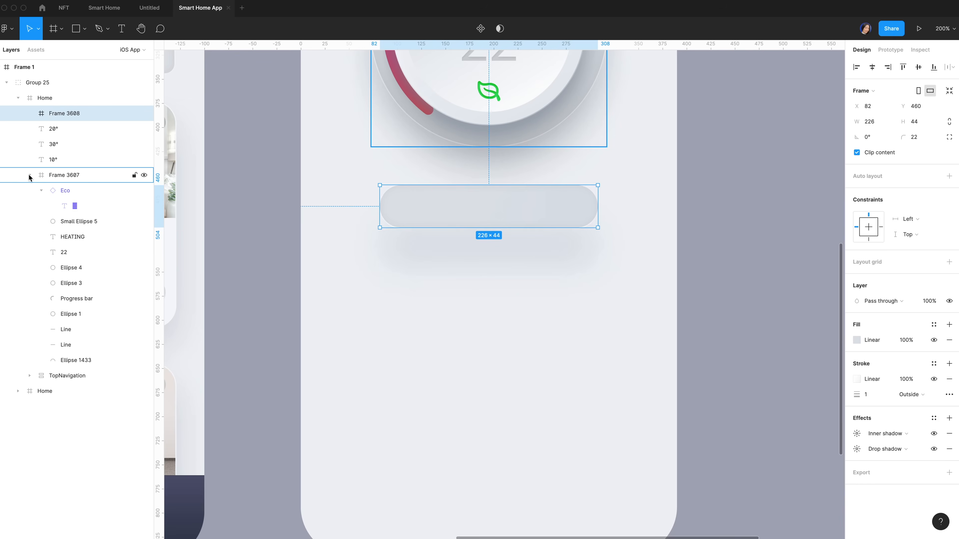
{"action": "left_click", "coordinate": [60, 126]}
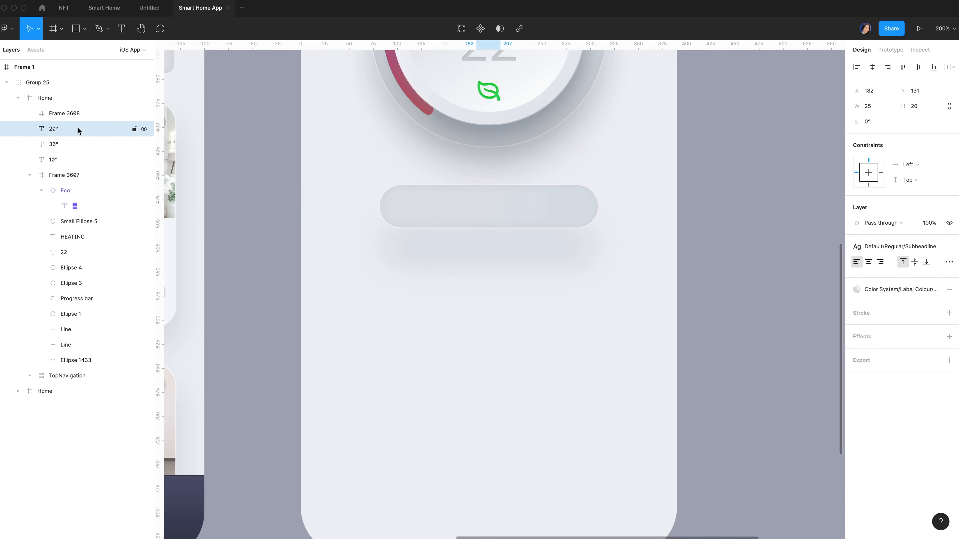
{"action": "left_click", "coordinate": [59, 160], "text": "shift"}
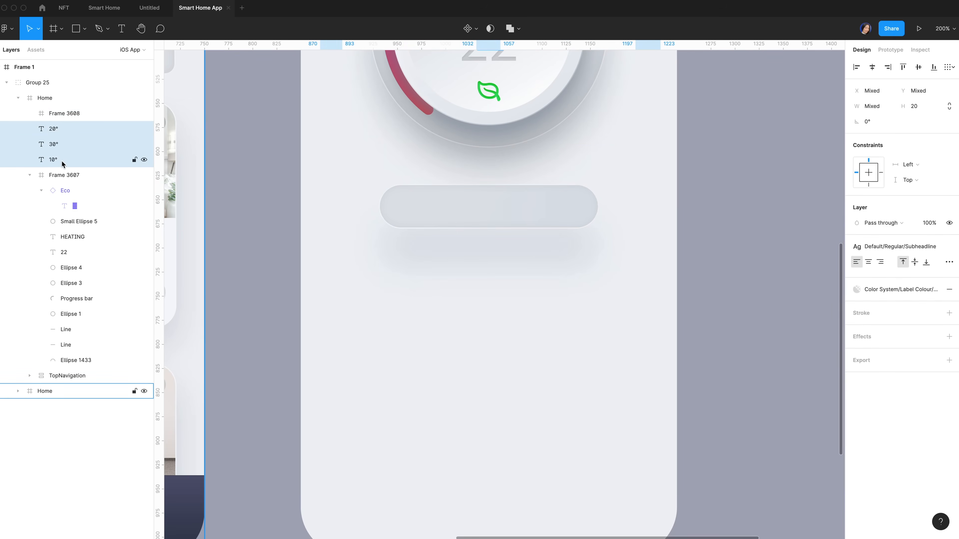
{"action": "left_click_drag", "start_coordinate": [75, 175], "coordinate": [75, 178]}
{"action": "scroll", "coordinate": [342, 188], "scroll_direction": "up", "scroll_amount": 2}
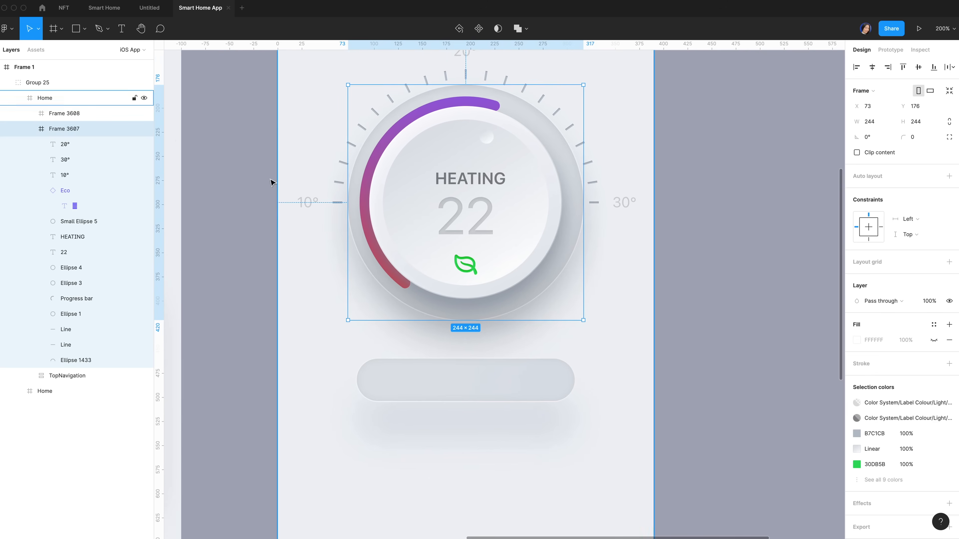
Rename Frame 3607 to 'Thermostat' and the pill frame to 'Button'
{"action": "double_click", "coordinate": [66, 128]}
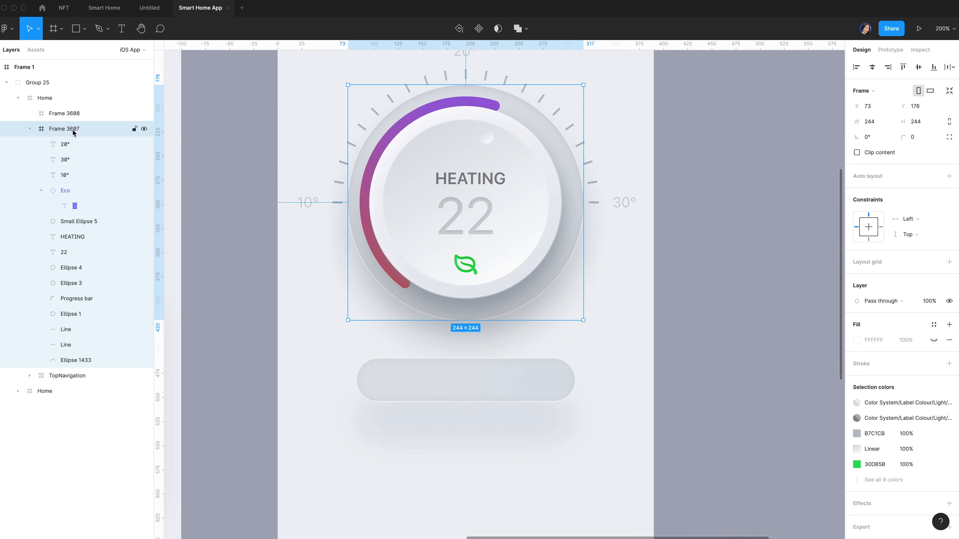
{"action": "type", "text": "Therm"}
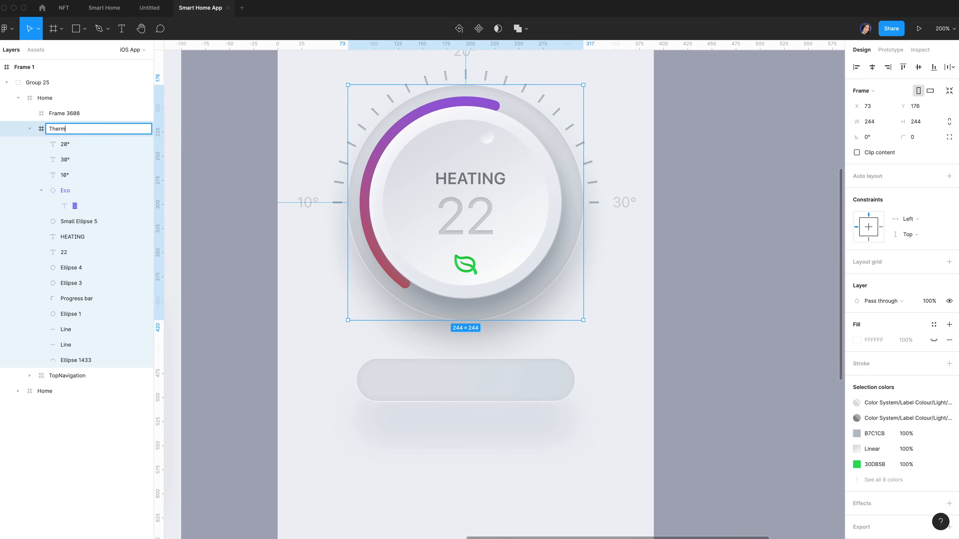
{"action": "type", "text": "ostat"}
{"action": "left_click", "coordinate": [60, 113]}
{"action": "double_click", "coordinate": [61, 114]}
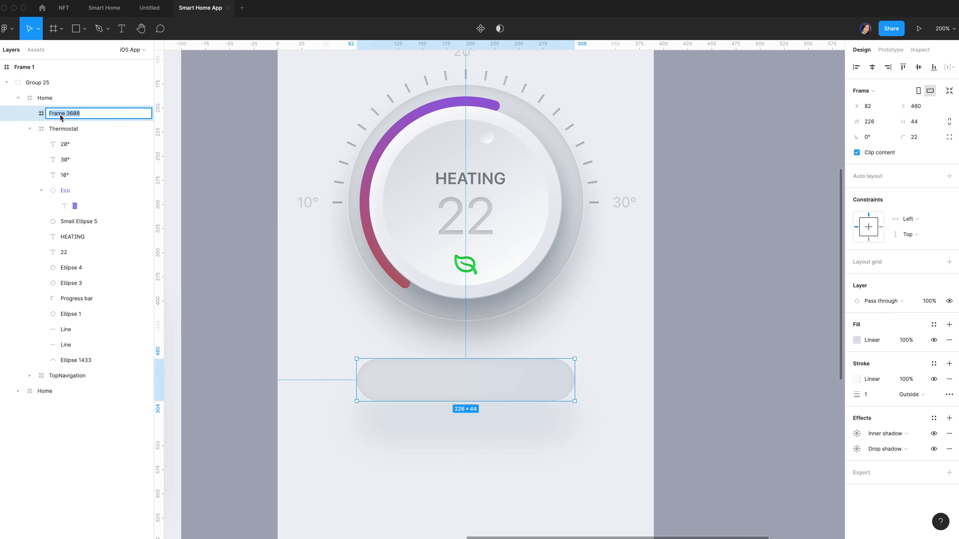
{"action": "type", "text": "Button"}
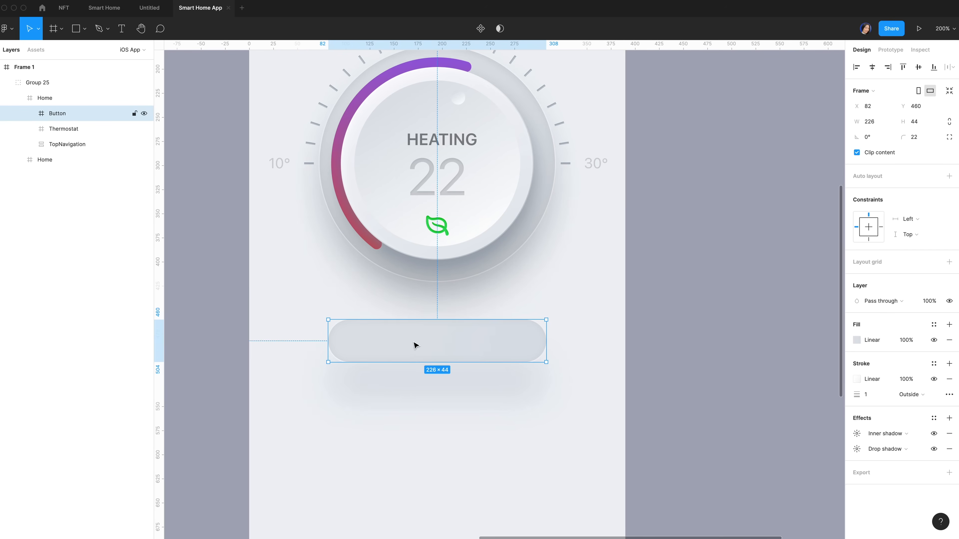
Add a 'Device 1' label inside the pill with Body text style and grey label colour
{"action": "key", "text": "t"}
{"action": "left_click", "coordinate": [370, 340]}
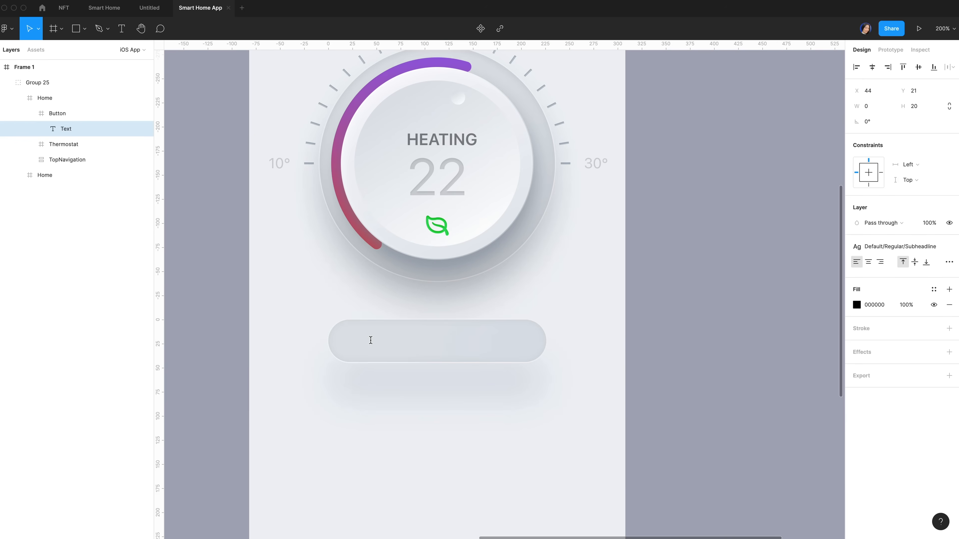
{"action": "type", "text": "Device"}
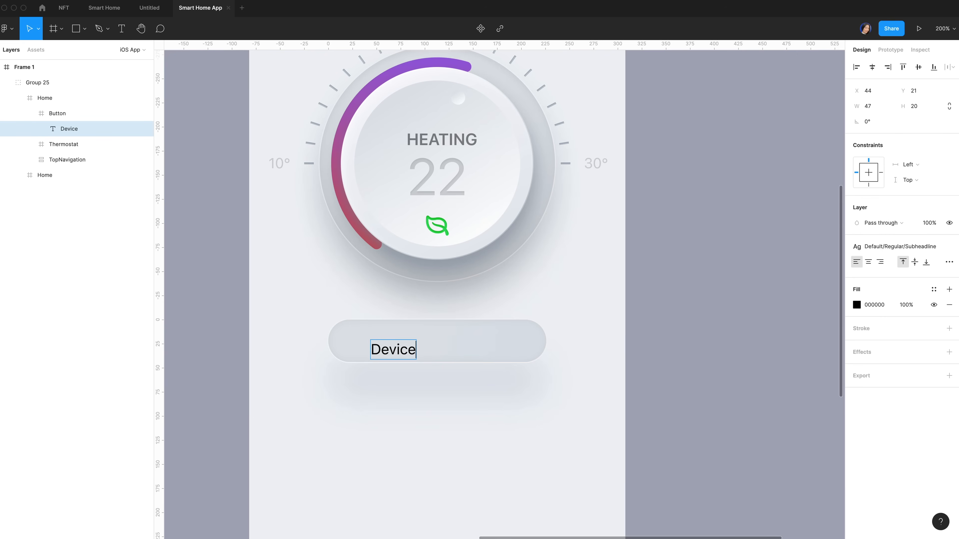
{"action": "type", "text": " 1"}
{"action": "key", "text": "Escape"}
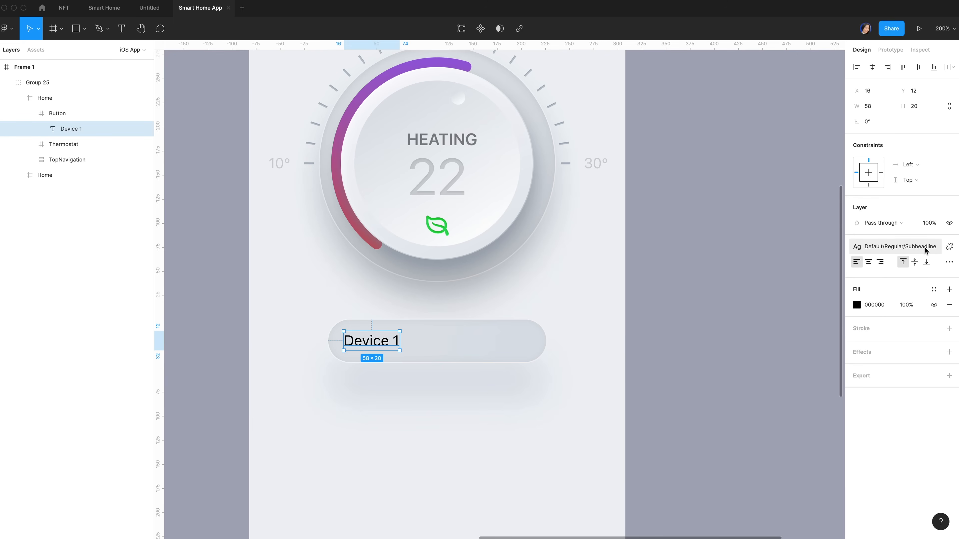
{"action": "left_click", "coordinate": [925, 248]}
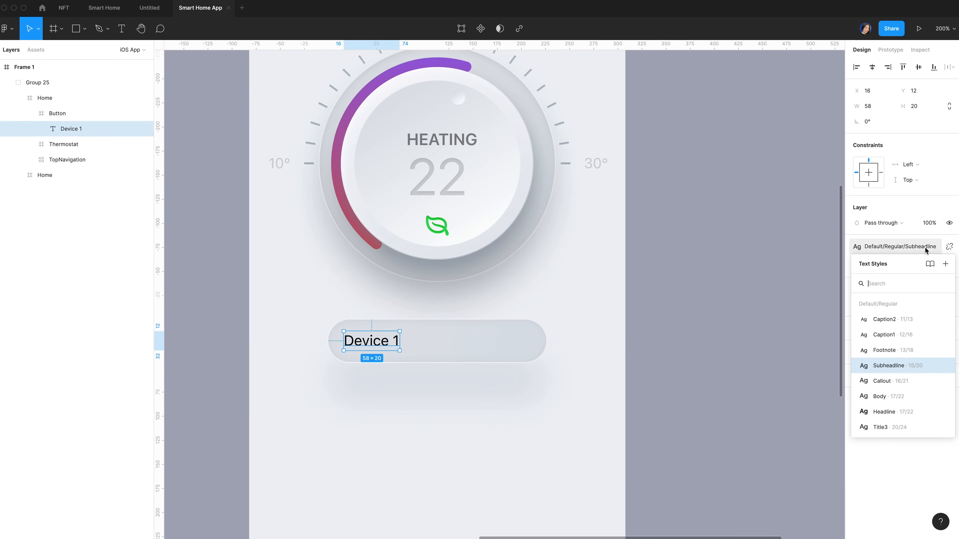
{"action": "left_click", "coordinate": [880, 396]}
{"action": "left_click", "coordinate": [932, 291]}
{"action": "scroll", "coordinate": [906, 355], "scroll_direction": "down", "scroll_amount": 5}
{"action": "left_click", "coordinate": [898, 389]}
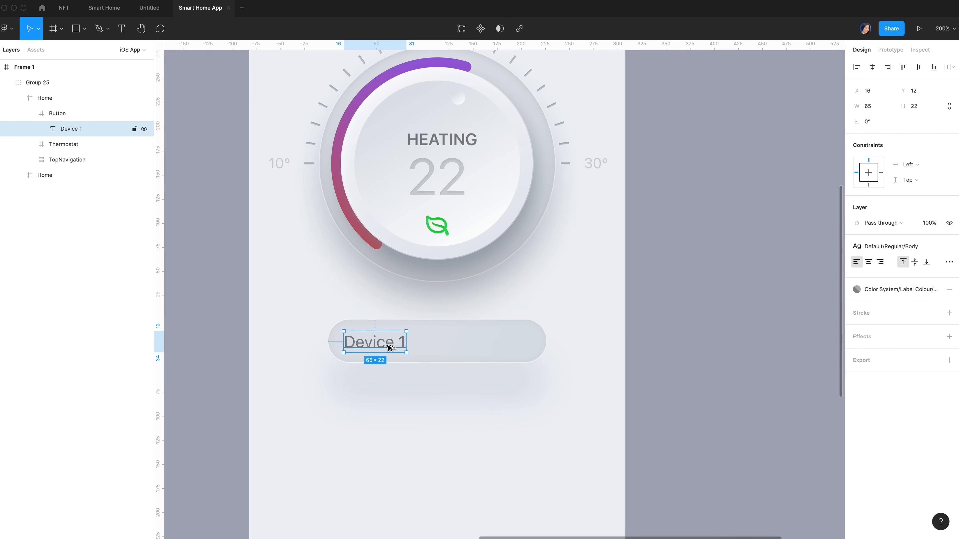
Duplicate the label to the pill's right end, replace it with a chevron, and nudge both into place
{"action": "left_click_drag", "start_coordinate": [390, 347], "coordinate": [516, 346]}
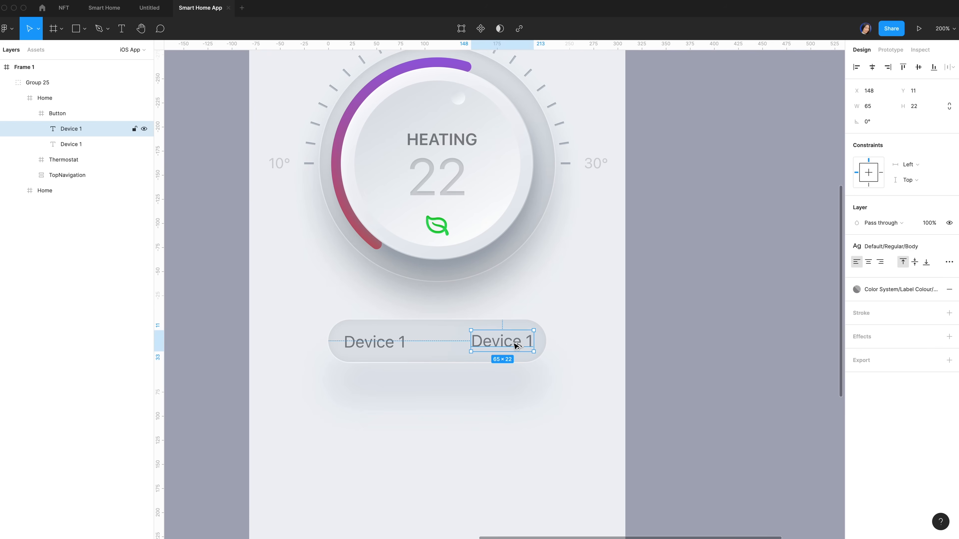
{"action": "double_click", "coordinate": [500, 347]}
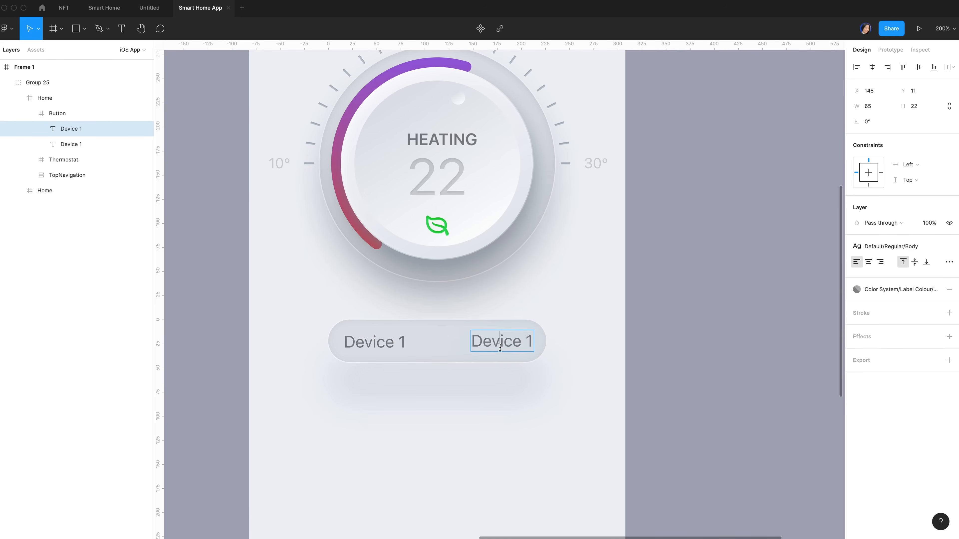
{"action": "key", "text": "super+a"}
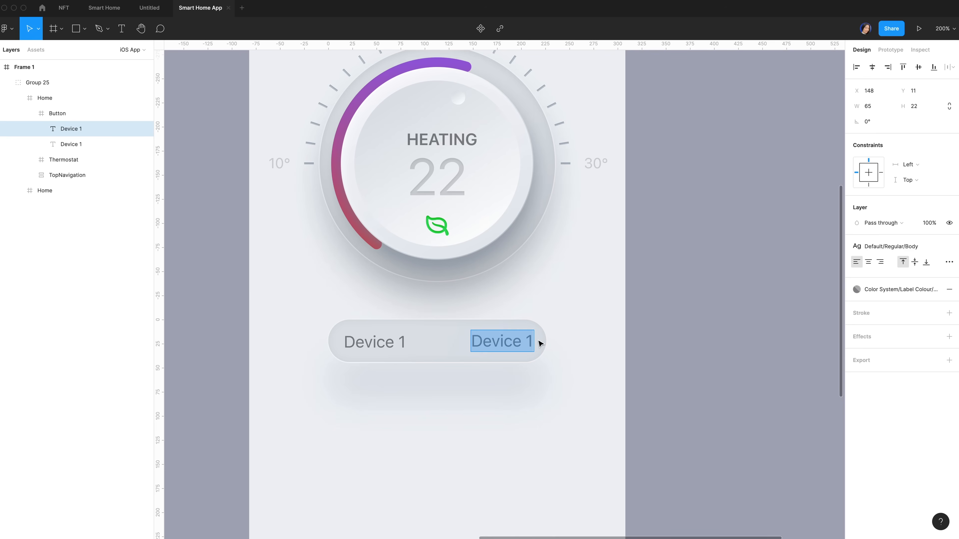
{"action": "key", "text": "super+v"}
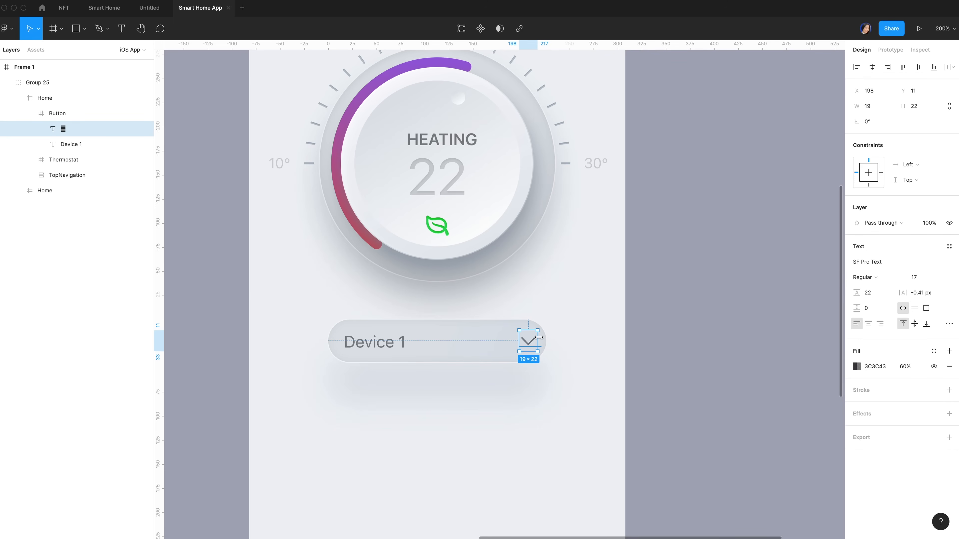
{"action": "key", "text": "Escape"}
{"action": "key", "text": "Left"}
{"action": "key", "text": "Left"}
{"action": "key", "text": "Left"}
{"action": "key", "text": "Left"}
{"action": "key", "text": "Left"}
{"action": "key", "text": "Left"}
{"action": "key", "text": "Left"}
{"action": "left_click", "coordinate": [351, 340]}
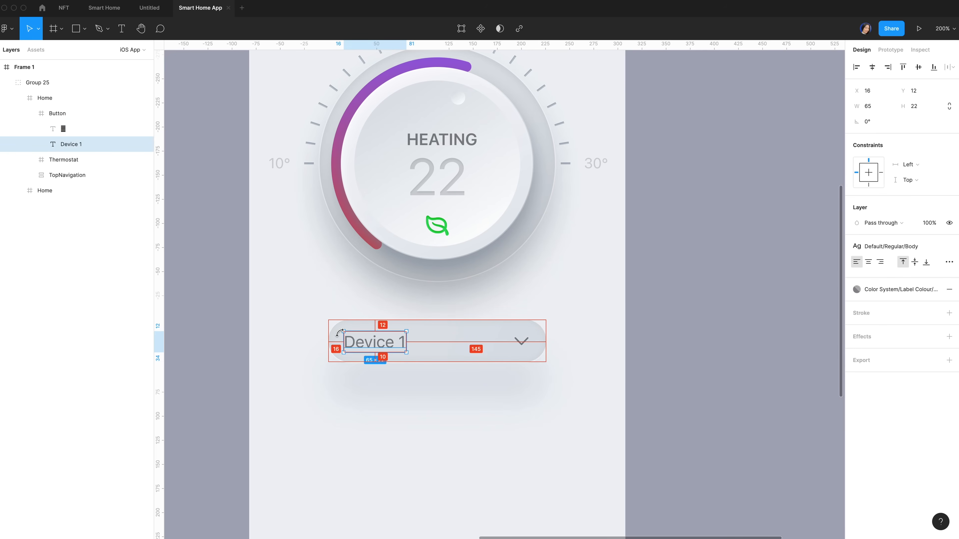
{"action": "key", "text": "Up"}
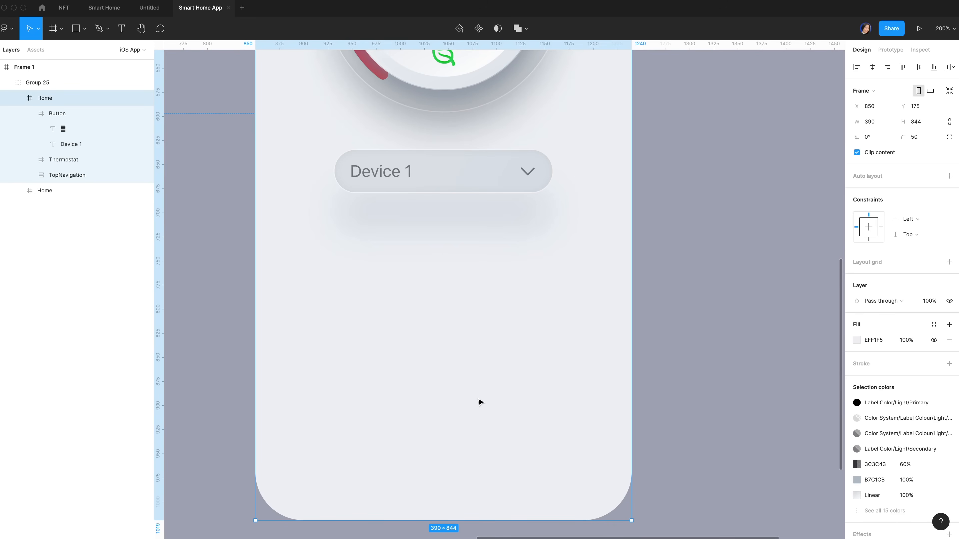
{"action": "scroll", "coordinate": [413, 267], "scroll_direction": "down", "scroll_amount": 1}
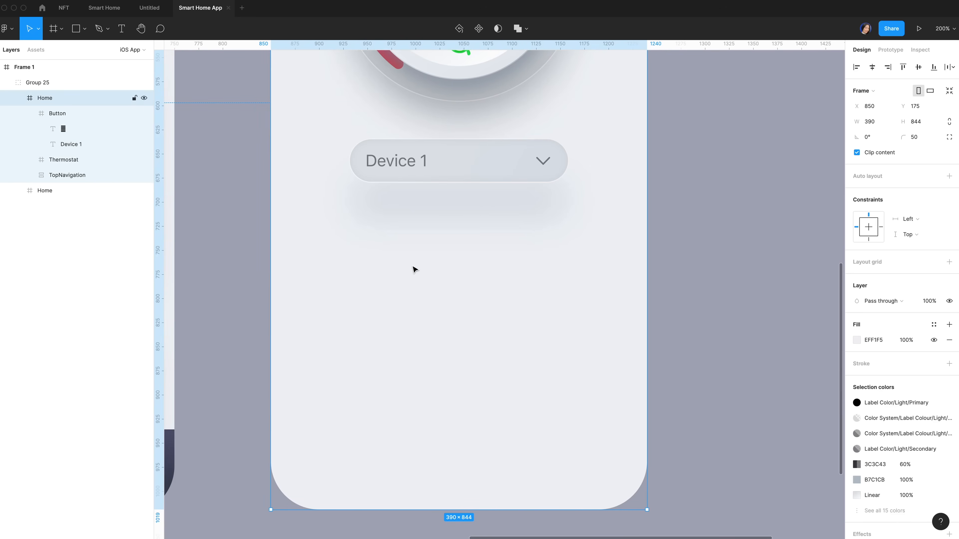
Draw a 143×164 card frame below the button with corner radius 22
{"action": "key", "text": "f"}
{"action": "left_click_drag", "start_coordinate": [338, 229], "coordinate": [466, 394]}
{"action": "left_click", "coordinate": [877, 122]}
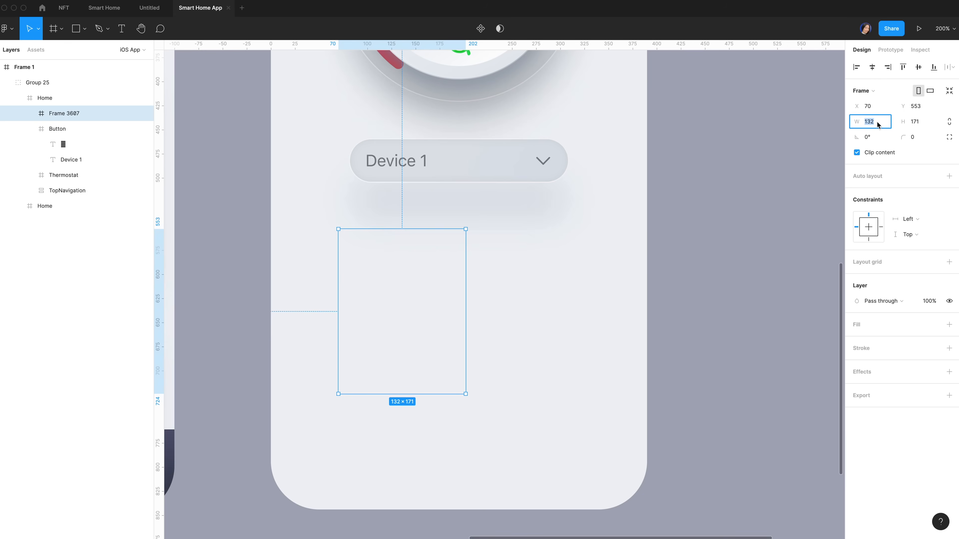
{"action": "type", "text": "143"}
{"action": "left_click", "coordinate": [921, 124]}
{"action": "type", "text": "1"}
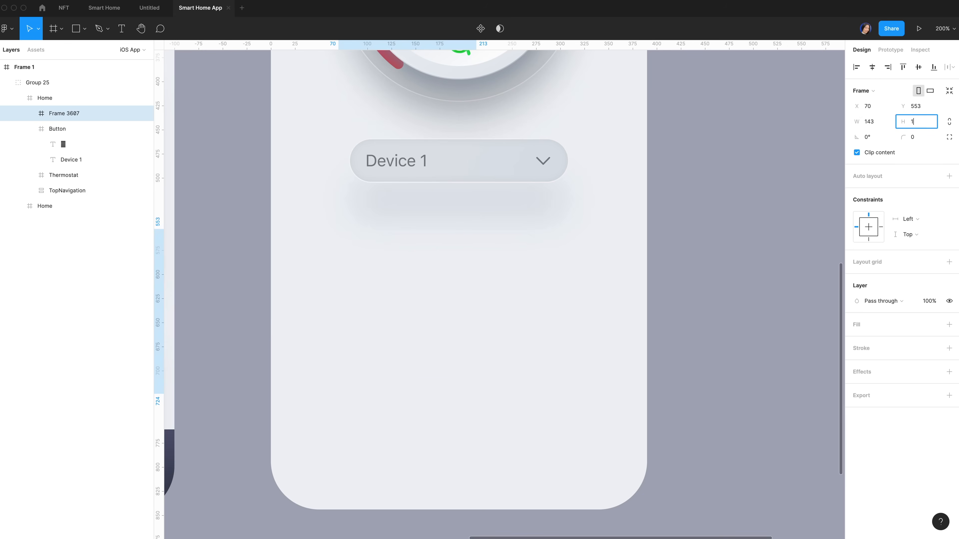
{"action": "type", "text": "64"}
{"action": "key", "text": "Return"}
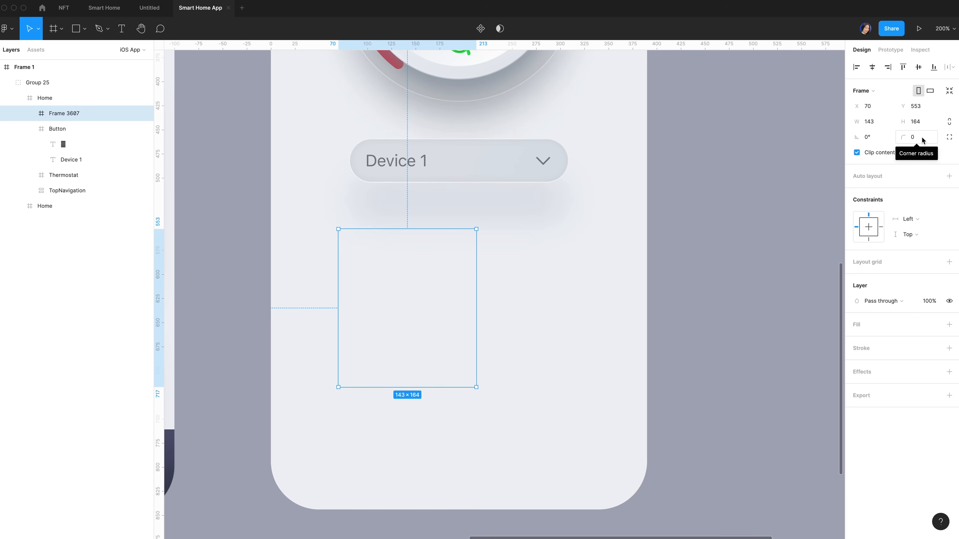
{"action": "type", "text": "22"}
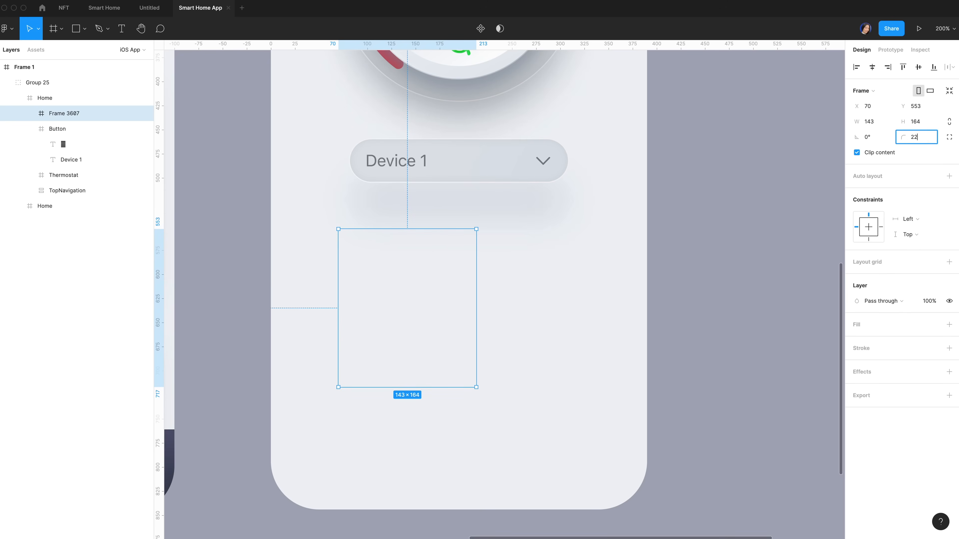
{"action": "key", "text": "Return"}
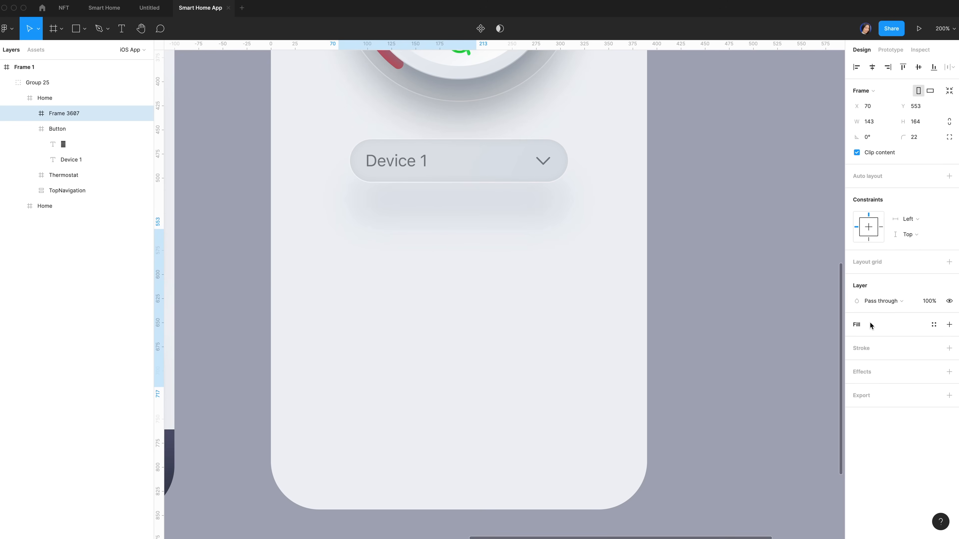
Fill the card with F4F7FB and give it a white 50% stroke outside
{"action": "left_click", "coordinate": [859, 327]}
{"action": "left_click", "coordinate": [874, 340]}
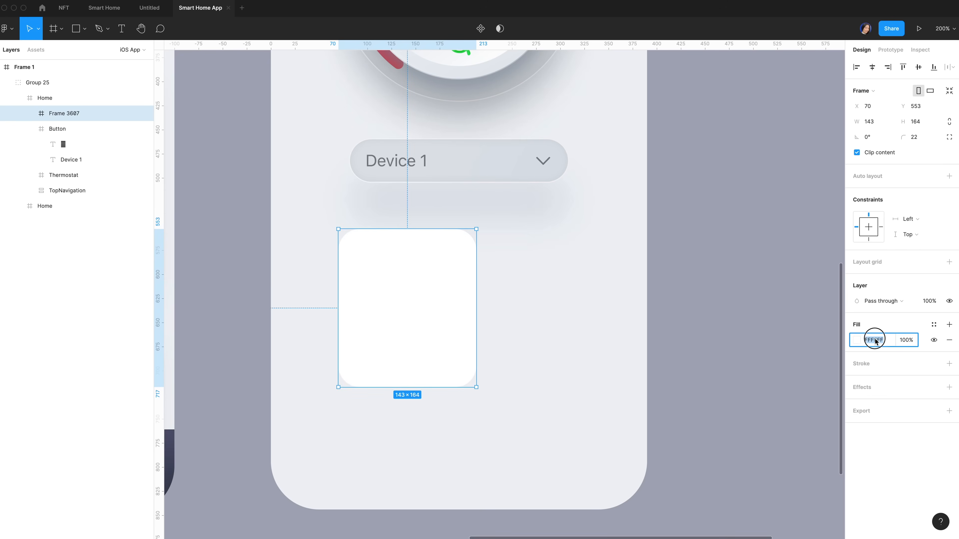
{"action": "type", "text": "f4f7fb"}
{"action": "key", "text": "Return"}
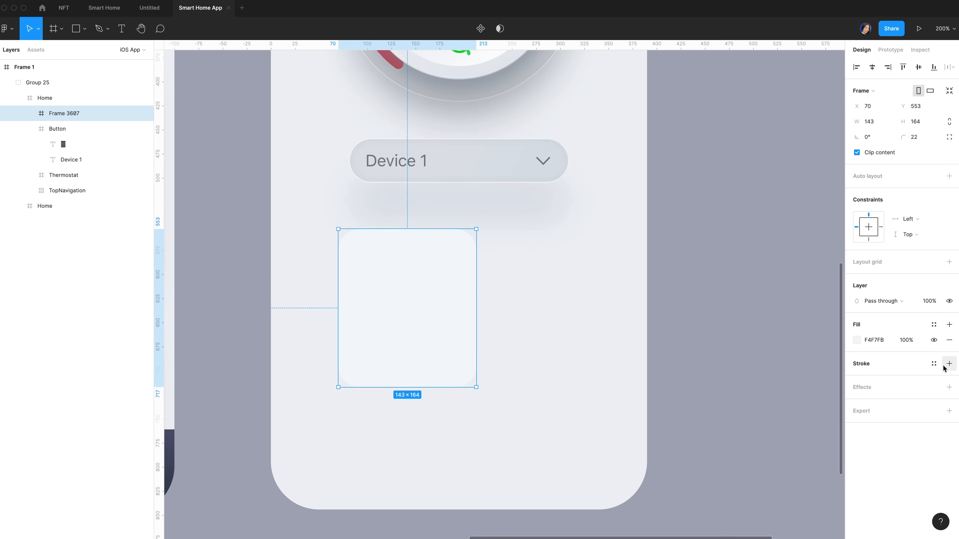
{"action": "left_click", "coordinate": [949, 363]}
{"action": "left_click", "coordinate": [856, 379]}
{"action": "left_click_drag", "start_coordinate": [774, 378], "coordinate": [719, 273]}
{"action": "left_click", "coordinate": [830, 457]}
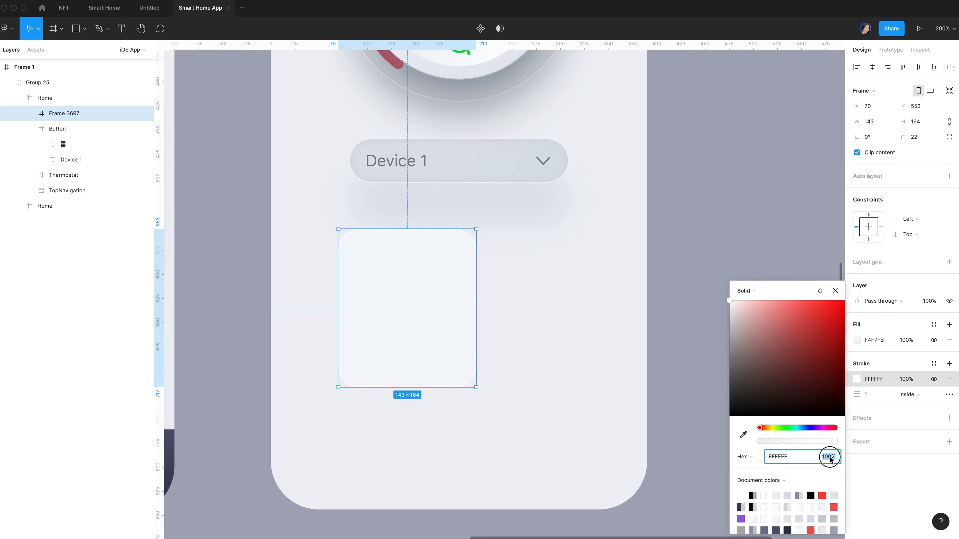
{"action": "type", "text": "50"}
{"action": "key", "text": "Return"}
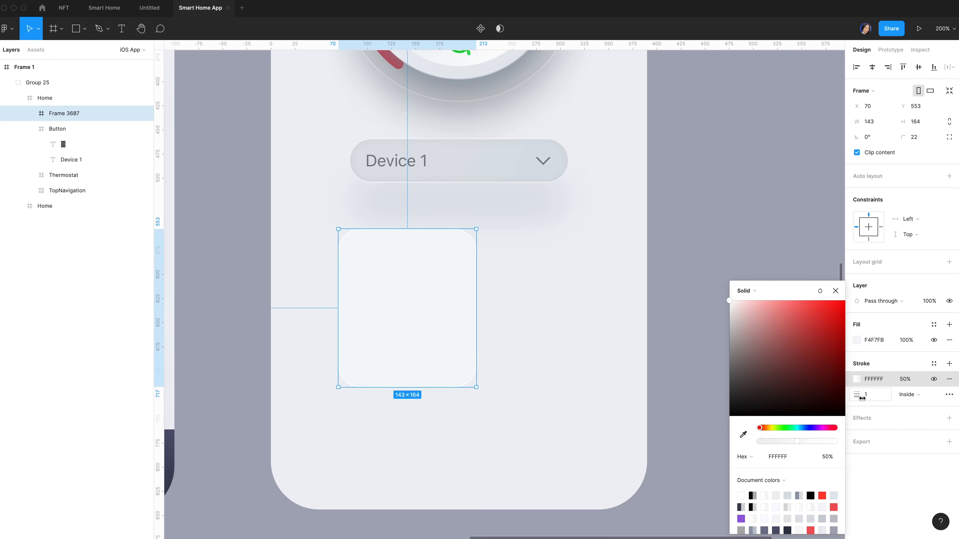
{"action": "left_click", "coordinate": [910, 394]}
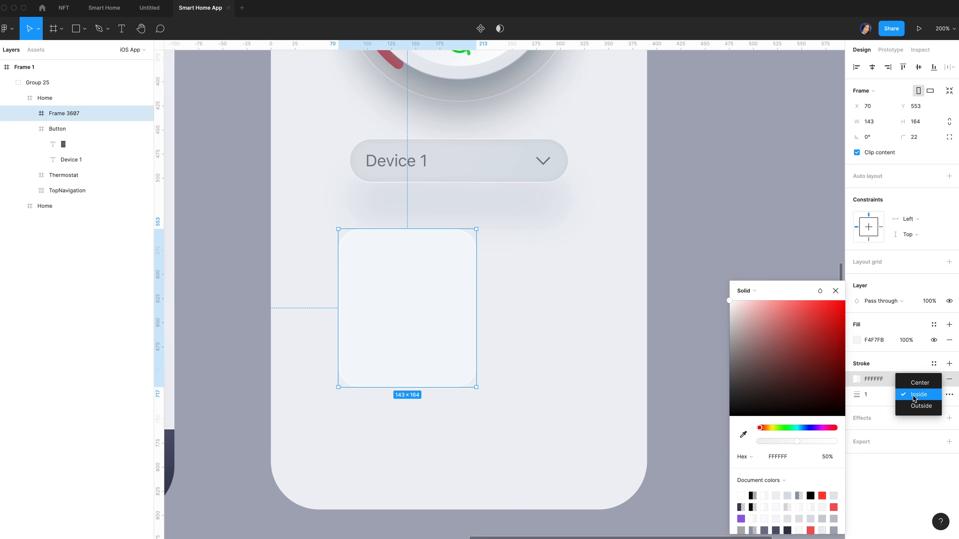
{"action": "left_click", "coordinate": [919, 406]}
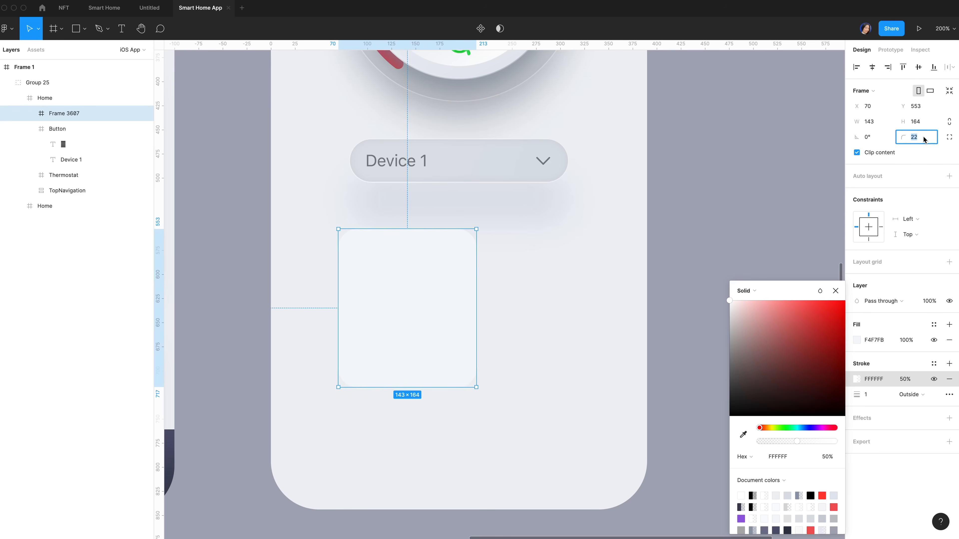
Set the card's corner smoothing to 100%
{"action": "left_click", "coordinate": [948, 136]}
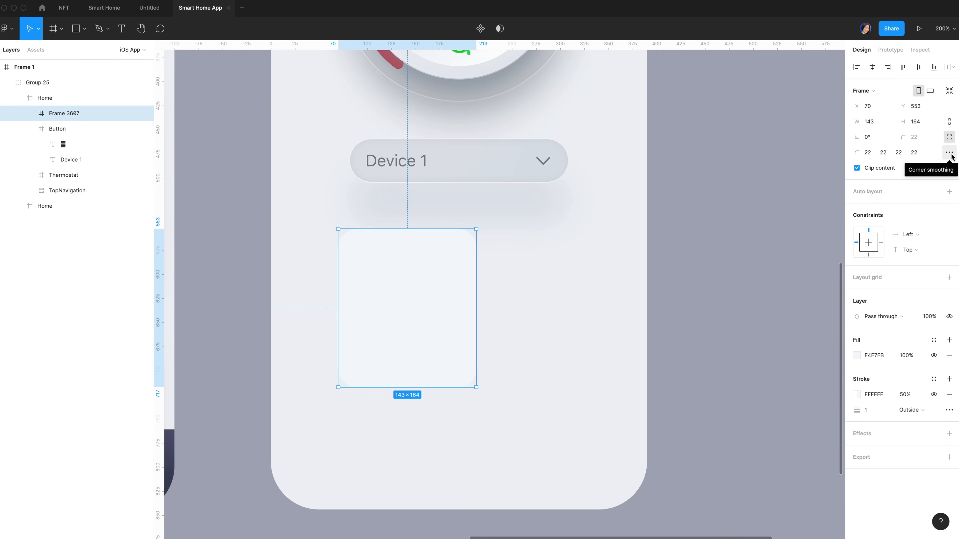
{"action": "left_click", "coordinate": [949, 153]}
{"action": "left_click_drag", "start_coordinate": [771, 176], "coordinate": [837, 178]}
{"action": "scroll", "coordinate": [296, 384], "scroll_direction": "up", "scroll_amount": 1}
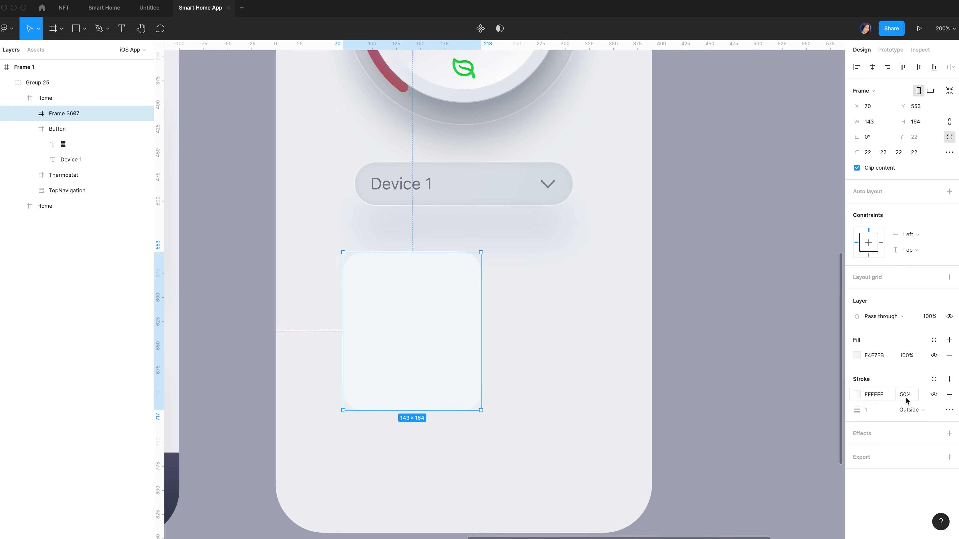
Add a drop shadow with Y 20, blur 40 and colour 3B4056
{"action": "left_click", "coordinate": [949, 433]}
{"action": "left_click", "coordinate": [759, 485]}
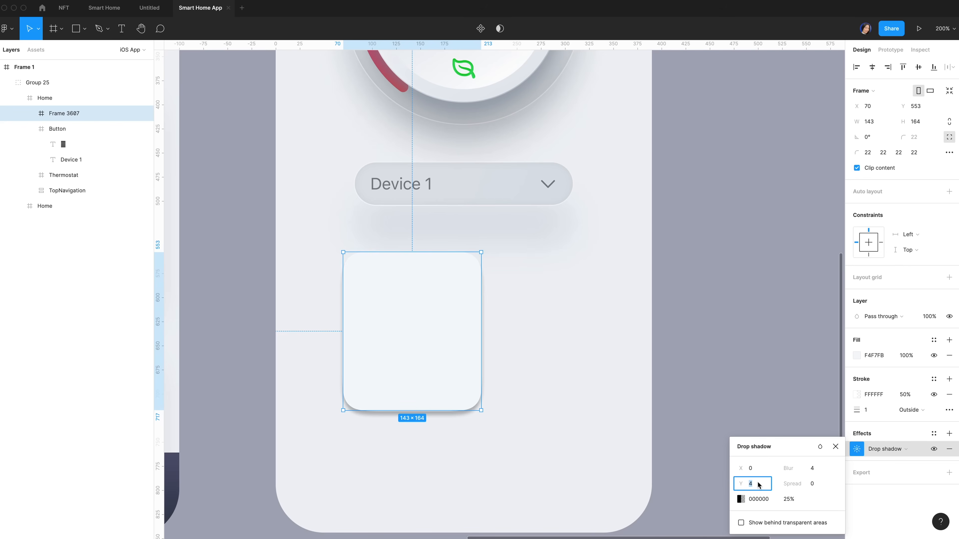
{"action": "type", "text": "20"}
{"action": "left_click", "coordinate": [818, 471]}
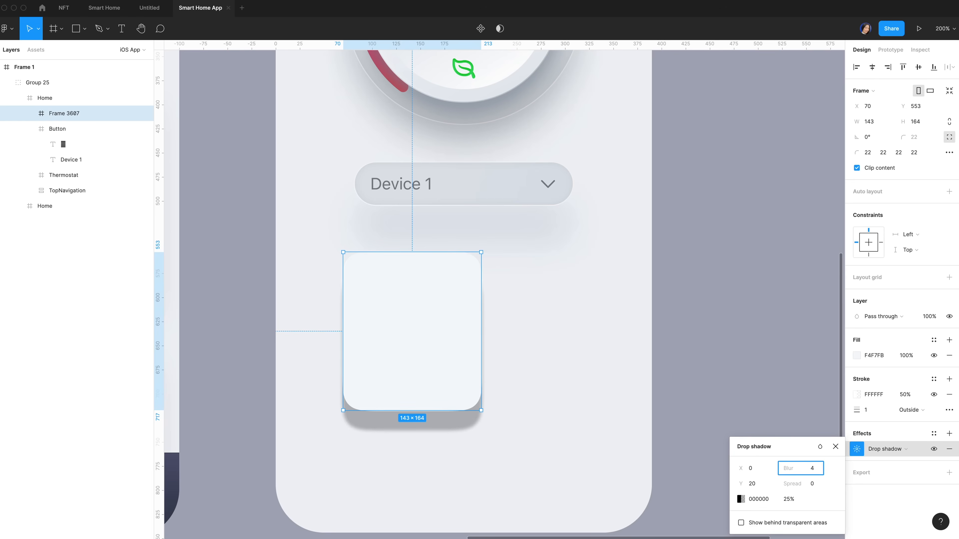
{"action": "type", "text": "40"}
{"action": "key", "text": "Return"}
{"action": "left_click", "coordinate": [759, 499]}
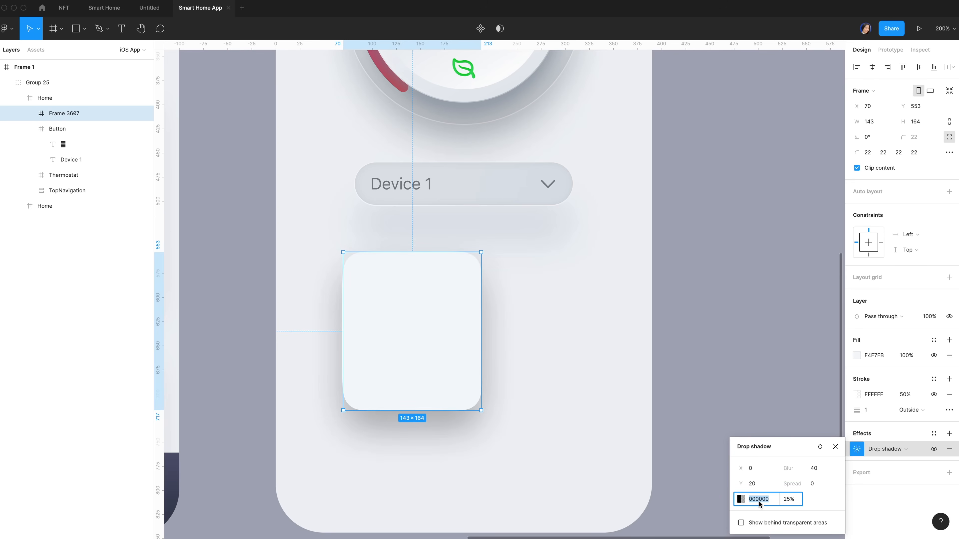
{"action": "type", "text": "3b4056"}
{"action": "key", "text": "Return"}
{"action": "left_click", "coordinate": [789, 499]}
{"action": "left_click", "coordinate": [396, 285]}
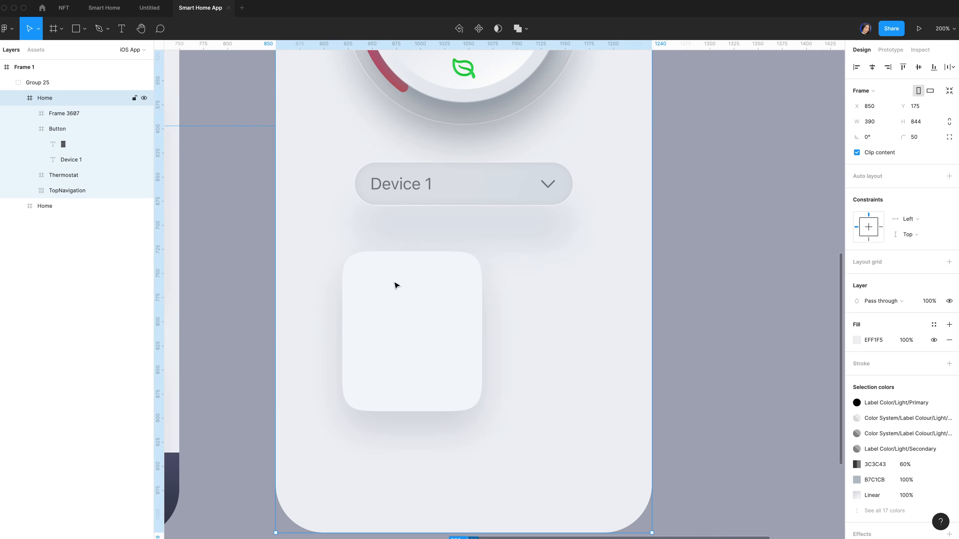
Draw a 60×60 circle inside the card and widen the card to 144
{"action": "key", "text": "ctrl+v"}
{"action": "left_click", "coordinate": [880, 107]}
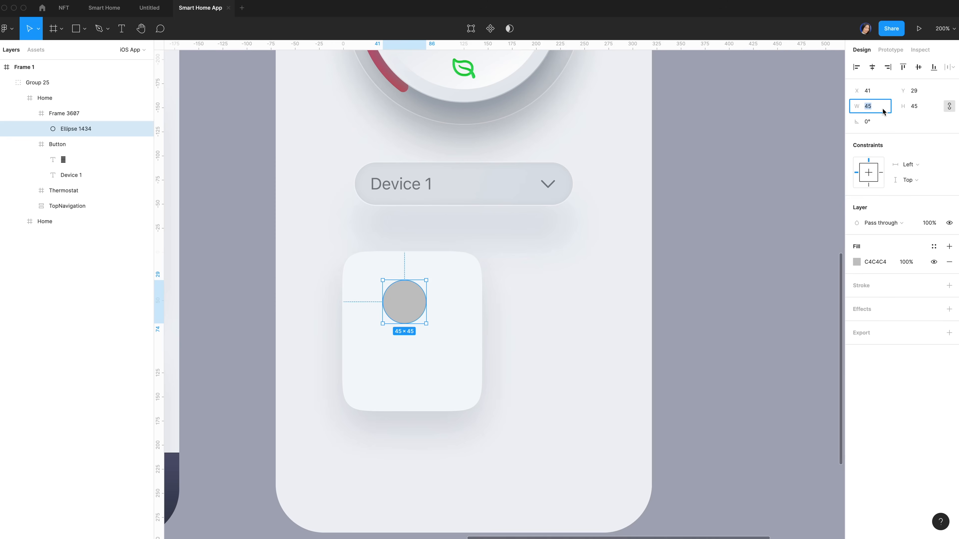
{"action": "type", "text": "60"}
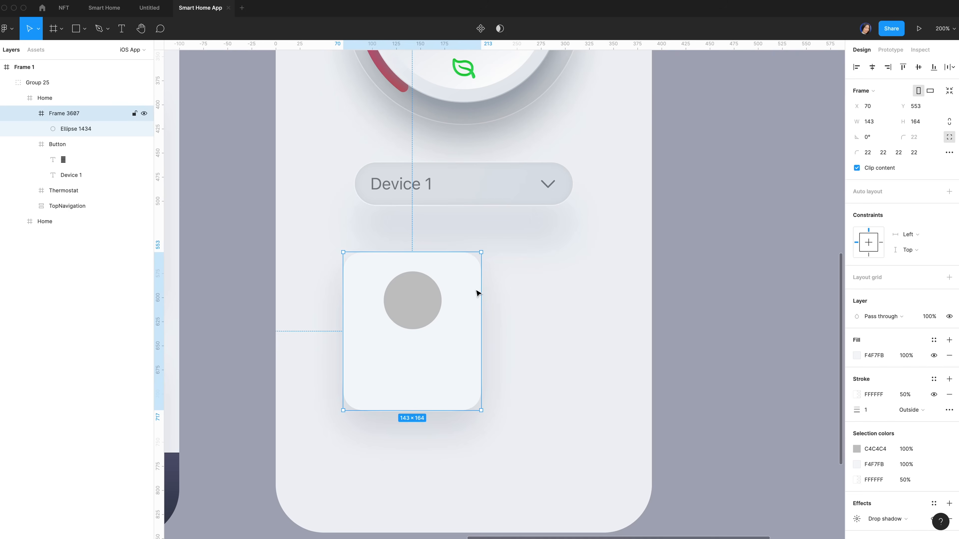
{"action": "left_click", "coordinate": [878, 122]}
{"action": "type", "text": "144"}
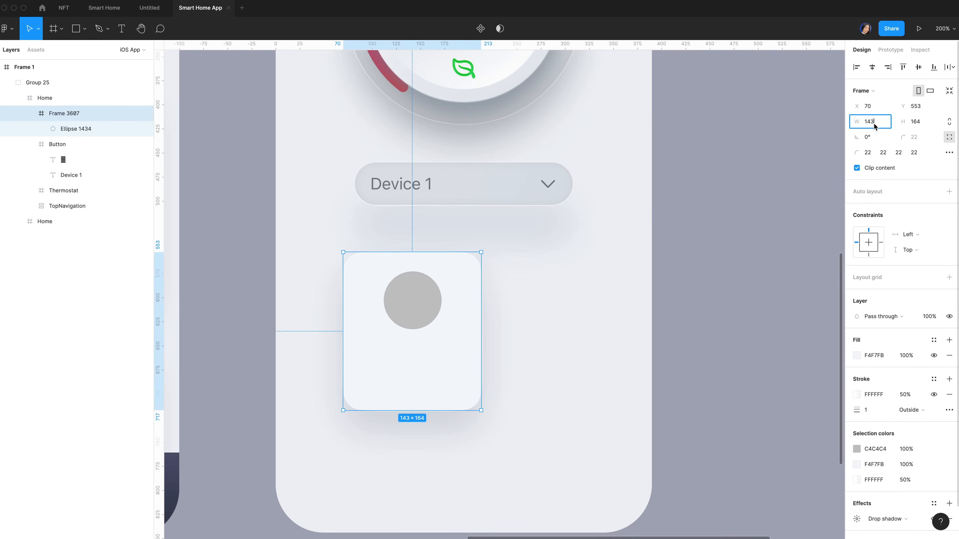
{"action": "key", "text": "Return"}
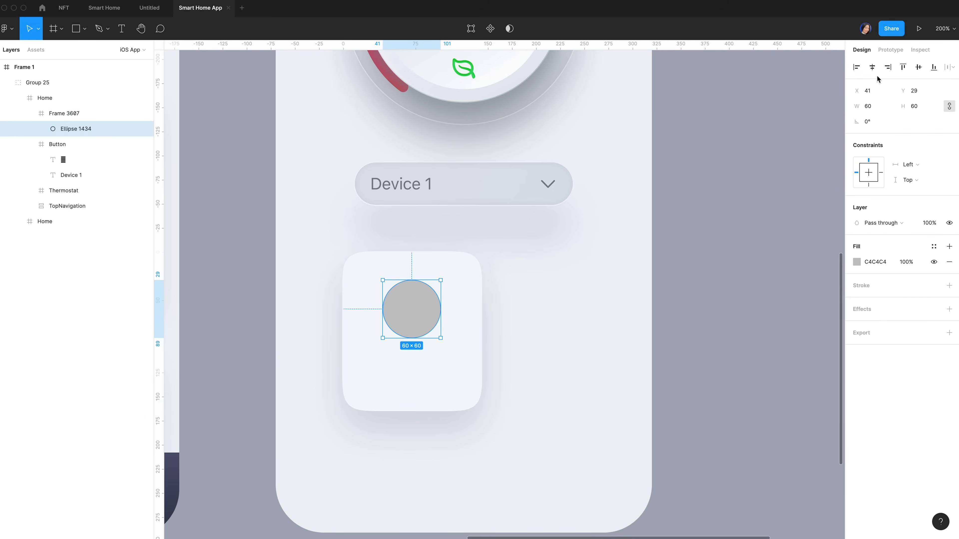
Centre the circle horizontally, nudge it up to Y 20, and fill it pale pink FFD0D0
{"action": "left_click", "coordinate": [873, 68]}
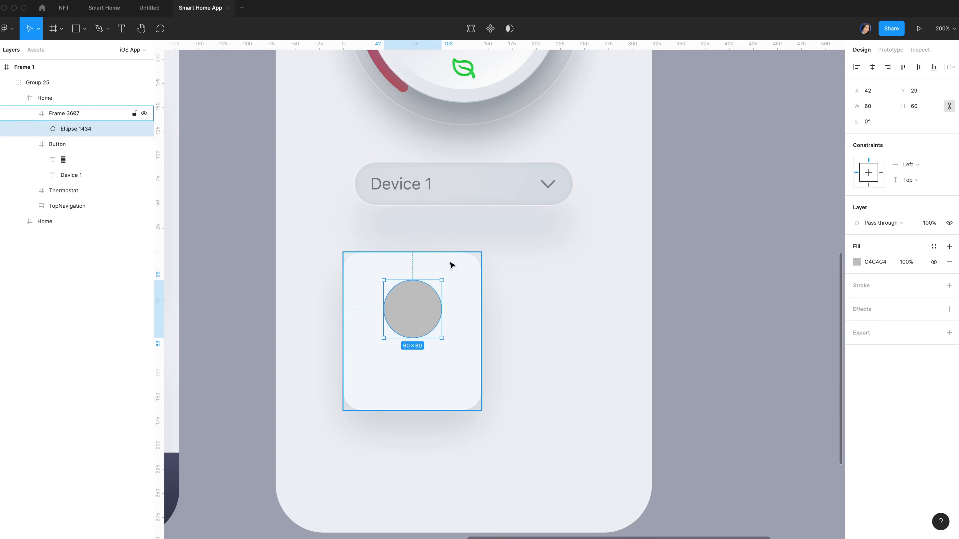
{"action": "key", "text": "alt"}
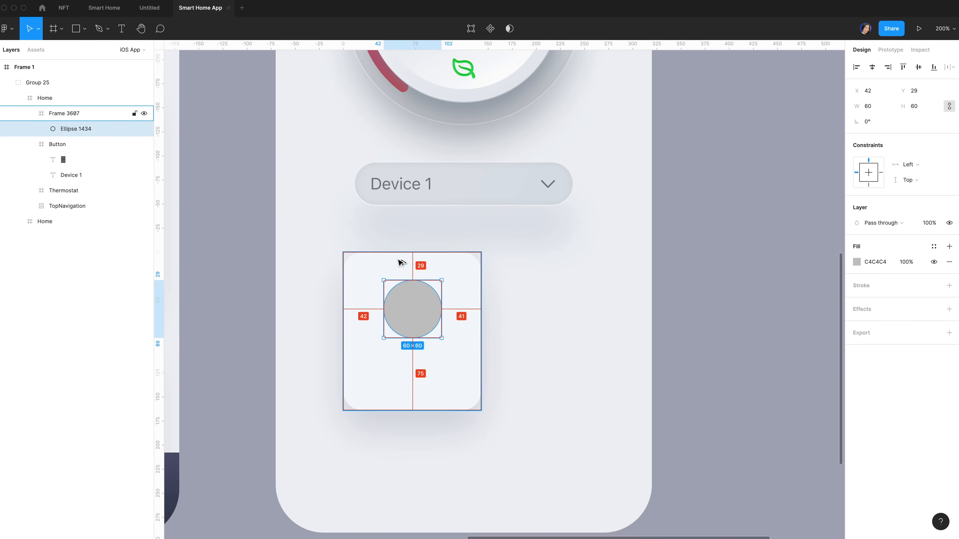
{"action": "key", "text": "Up"}
{"action": "key", "text": "Up"}
{"action": "key", "text": "Up"}
{"action": "key", "text": "Up"}
{"action": "key", "text": "Up"}
{"action": "key", "text": "Up"}
{"action": "key", "text": "Up"}
{"action": "key", "text": "Up"}
{"action": "key", "text": "Up"}
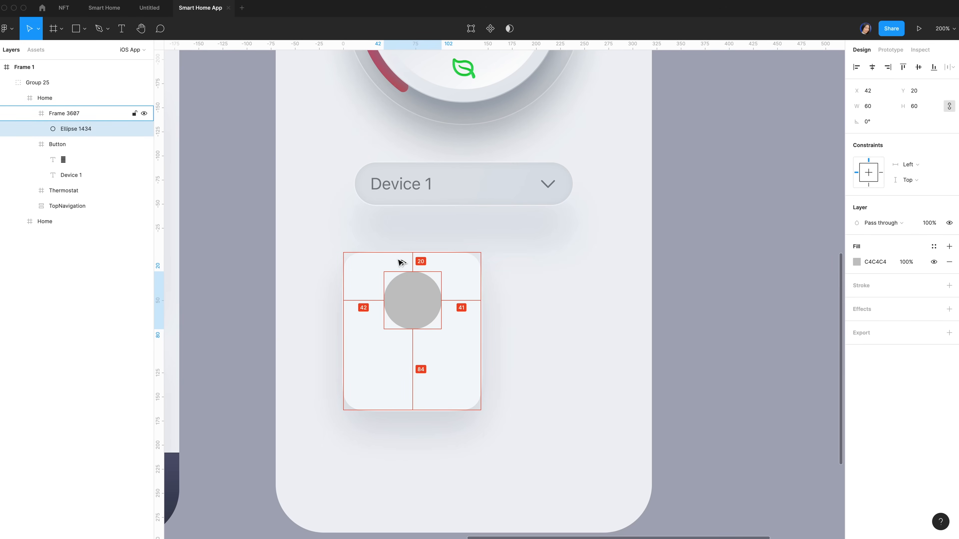
{"action": "left_click", "coordinate": [433, 356]}
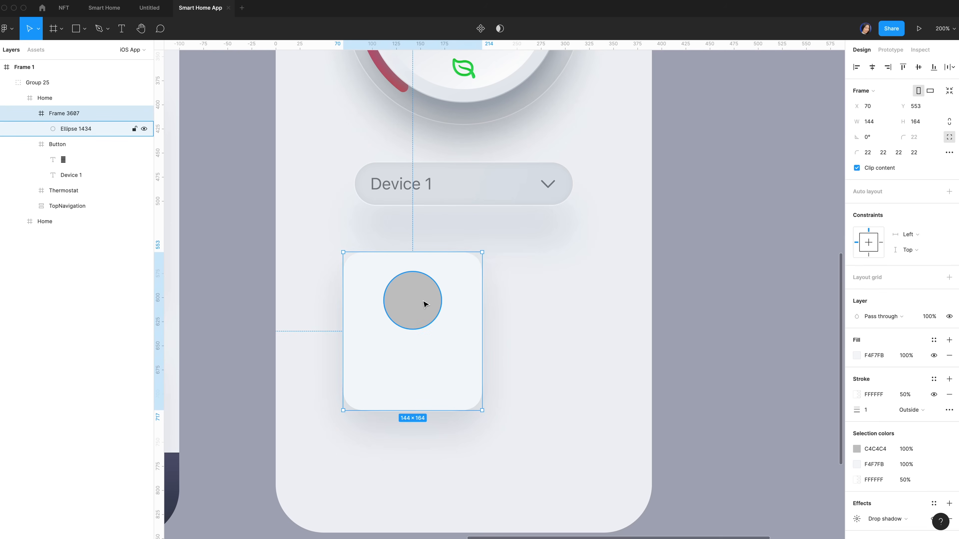
{"action": "left_click", "coordinate": [413, 308]}
{"action": "left_click", "coordinate": [874, 262]}
{"action": "type", "text": "f"}
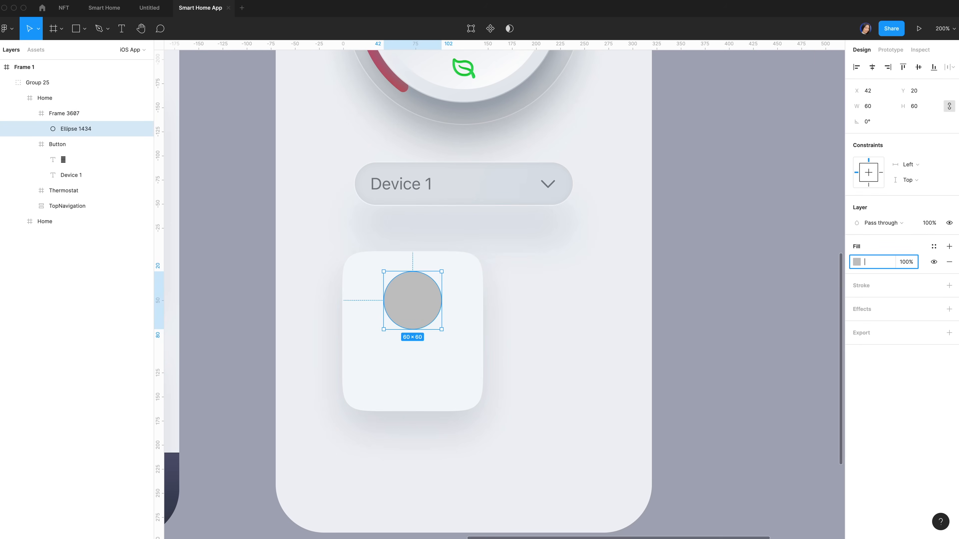
{"action": "type", "text": "fd0d0"}
{"action": "key", "text": "Return"}
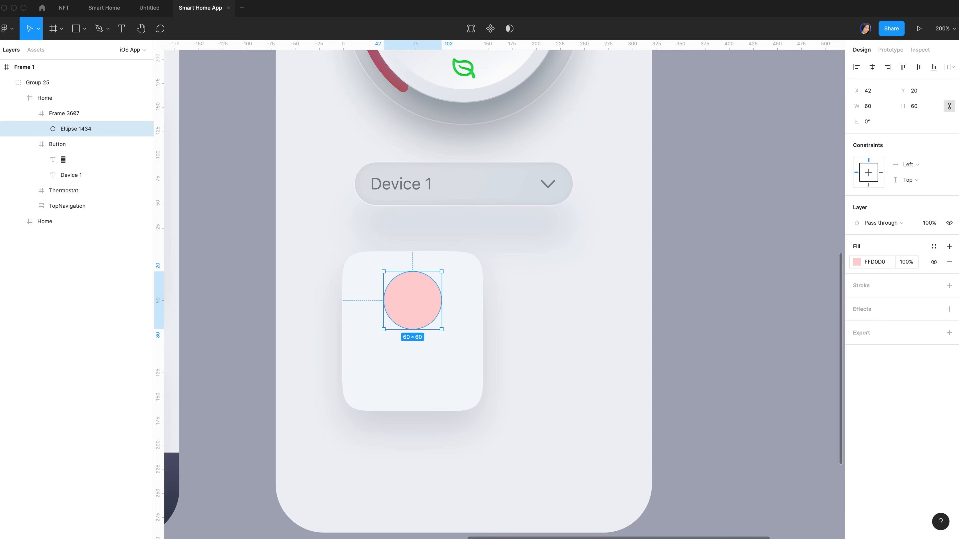
{"action": "left_click", "coordinate": [35, 50]}
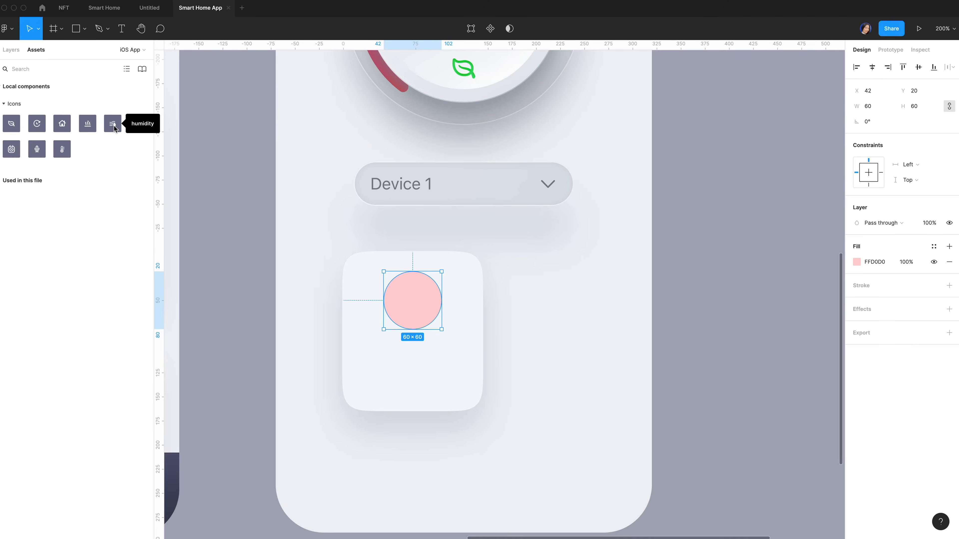
Drop the humidity icon onto the pink circle and wrap both in a frame
{"action": "left_click_drag", "start_coordinate": [115, 129], "coordinate": [413, 302]}
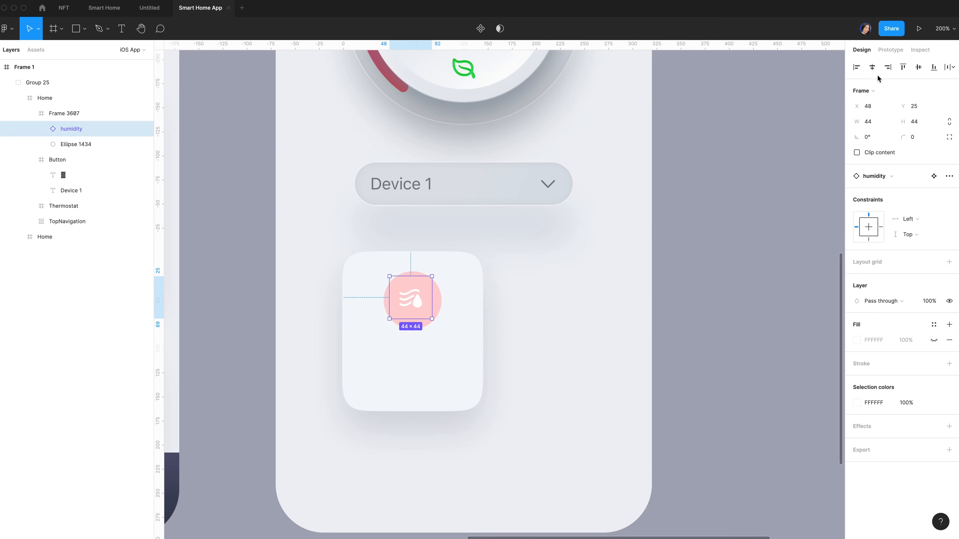
{"action": "left_click", "coordinate": [873, 70]}
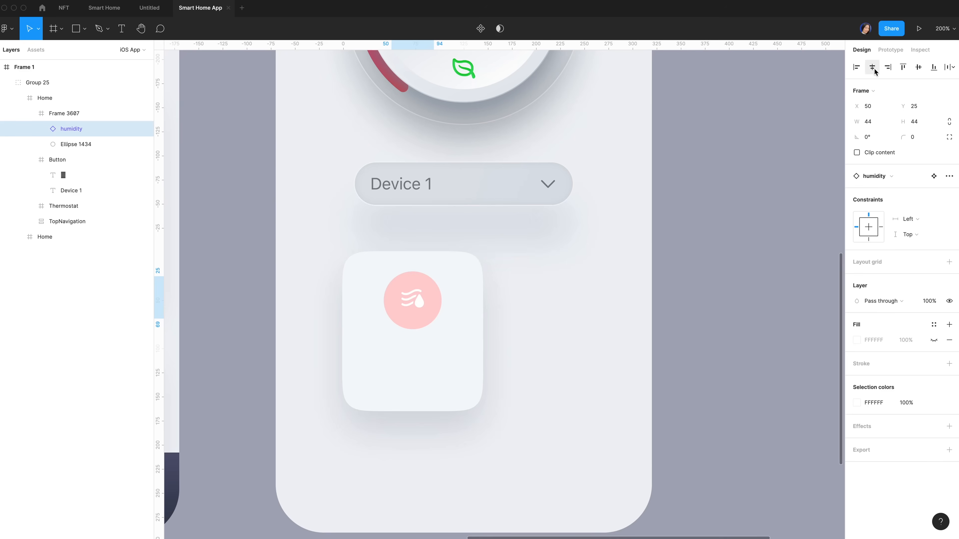
{"action": "left_click", "coordinate": [920, 69]}
{"action": "key", "text": "super+z"}
{"action": "key", "text": "super+z"}
{"action": "left_click", "coordinate": [81, 145], "text": "shift"}
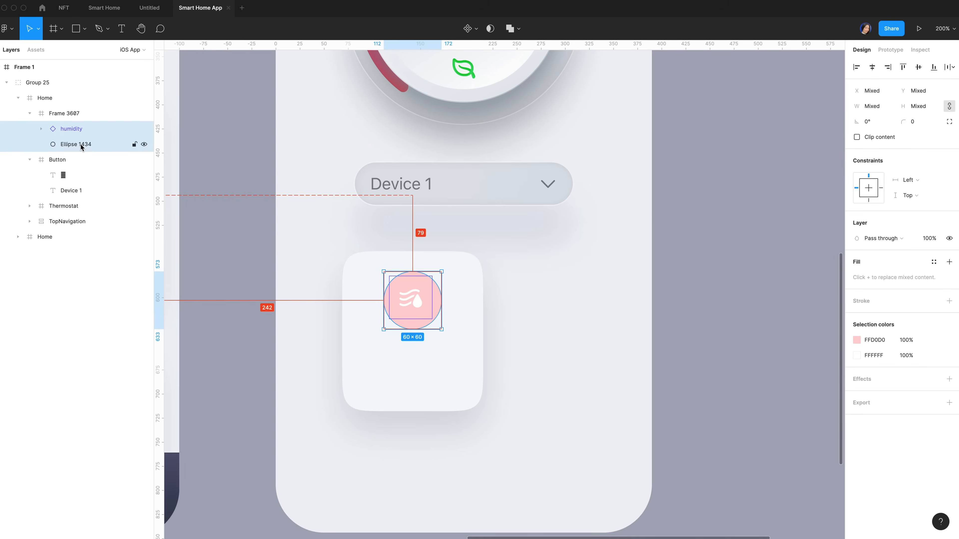
{"action": "key", "text": "super+alt+g"}
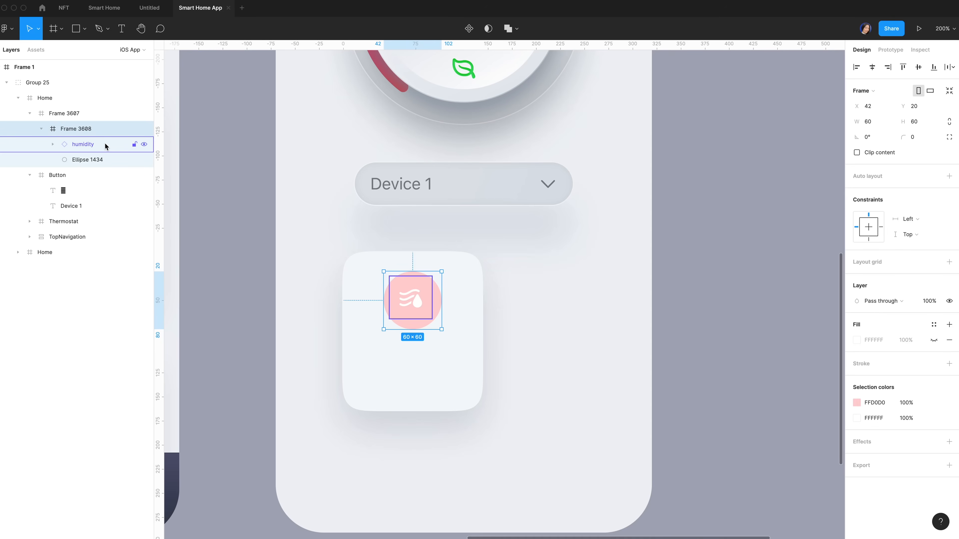
Centre the humidity icon horizontally and vertically on the circle, at X 8, Y 8
{"action": "left_click", "coordinate": [95, 159]}
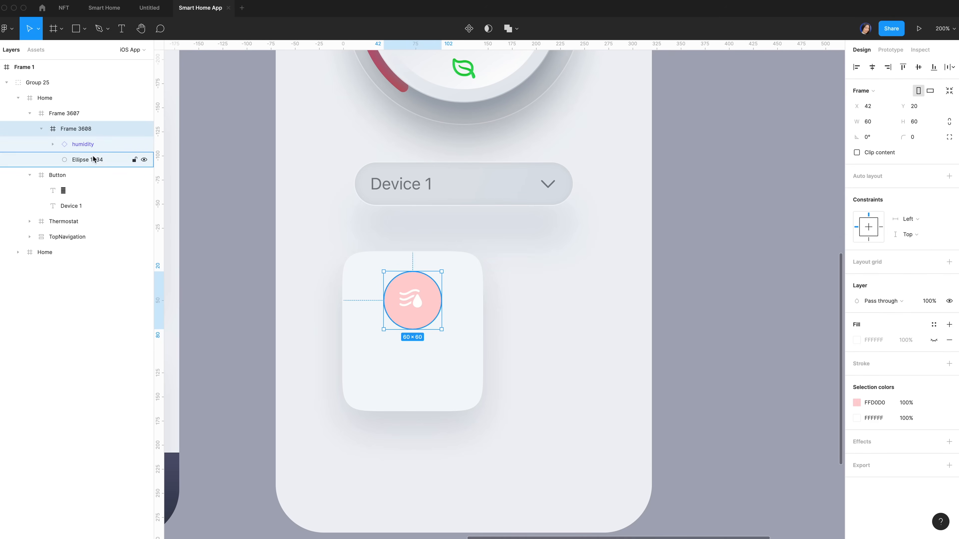
{"action": "left_click", "coordinate": [101, 145]}
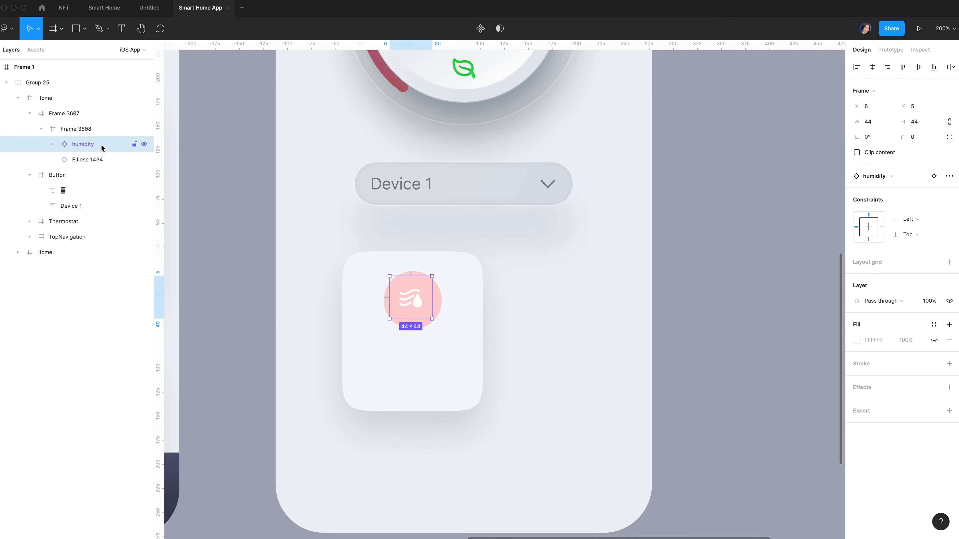
{"action": "left_click", "coordinate": [872, 67]}
{"action": "left_click", "coordinate": [919, 67]}
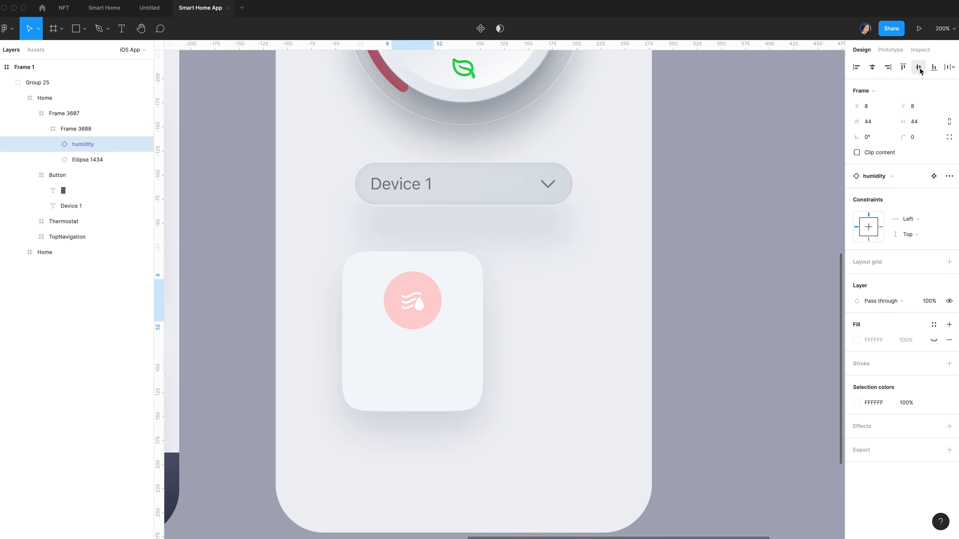
{"action": "left_click", "coordinate": [856, 402]}
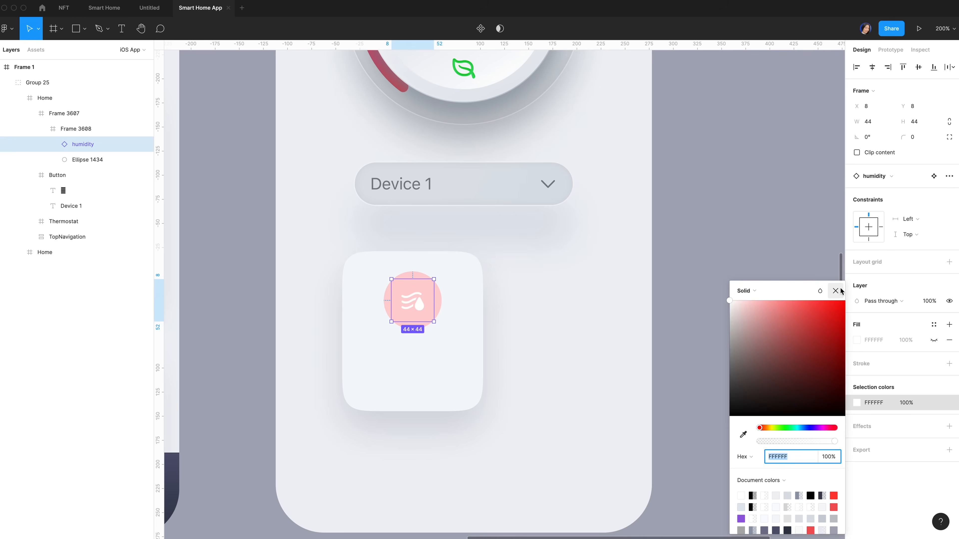
{"action": "left_click", "coordinate": [835, 291]}
{"action": "scroll", "coordinate": [464, 287], "scroll_direction": "up", "scroll_amount": 3}
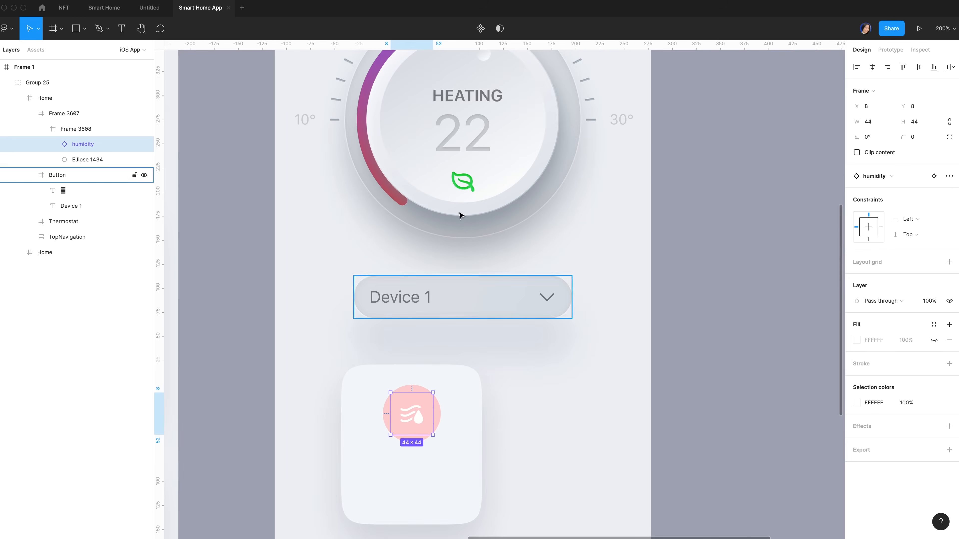
{"action": "left_click", "coordinate": [367, 153], "text": "super"}
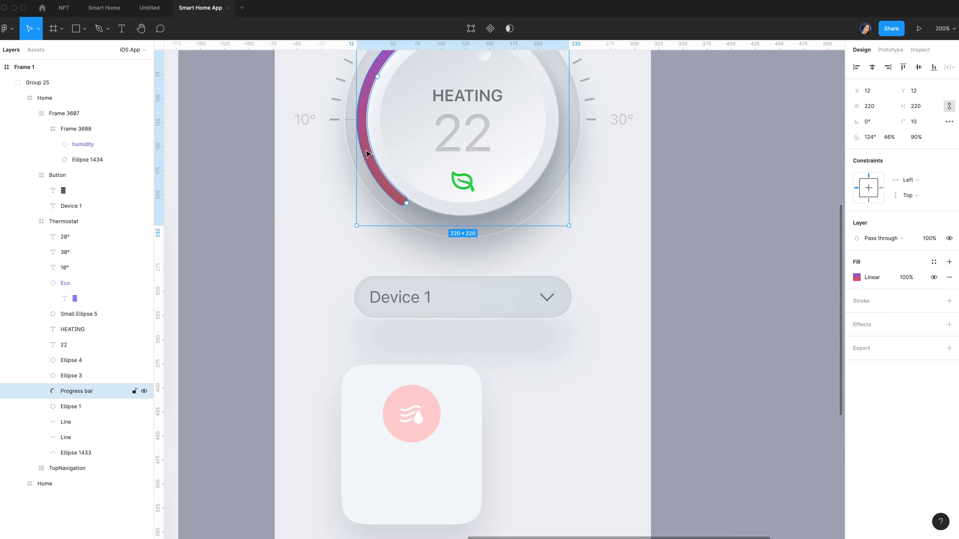
Copy the progress bar's properties and paste its pink-purple gradient onto the humidity icon glyph
{"action": "right_click", "coordinate": [366, 153]}
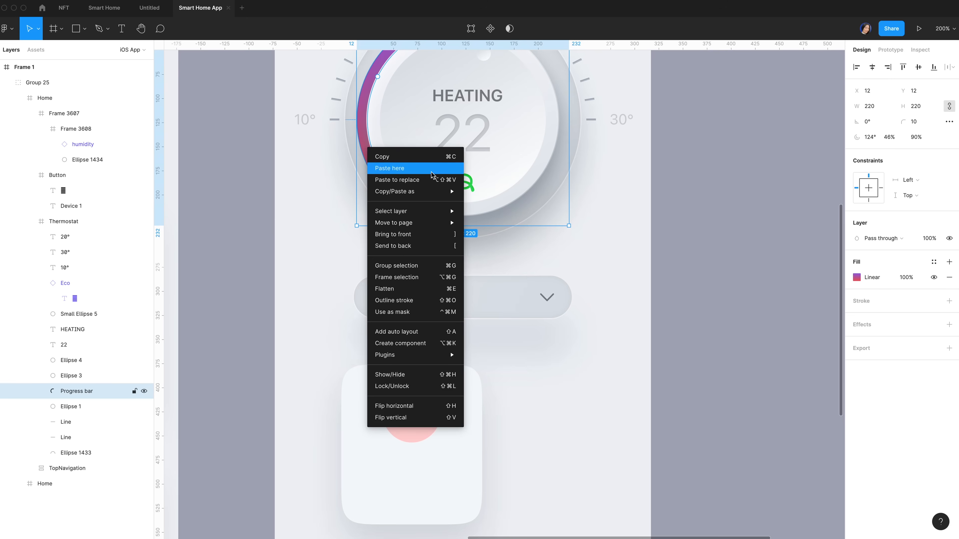
{"action": "mouse_move", "coordinate": [425, 196]}
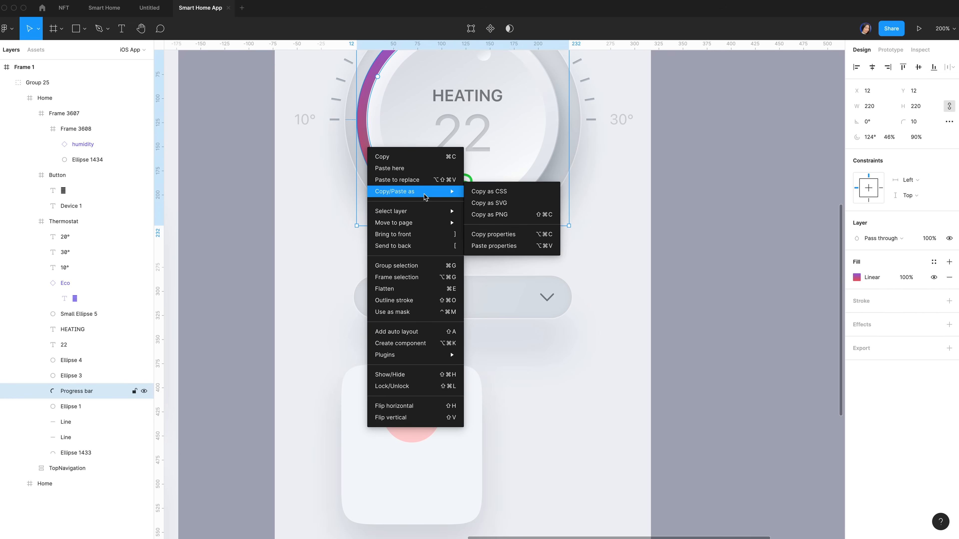
{"action": "left_click", "coordinate": [500, 239]}
{"action": "scroll", "coordinate": [500, 239], "scroll_direction": "down", "scroll_amount": 1}
{"action": "left_click", "coordinate": [432, 396], "text": "super"}
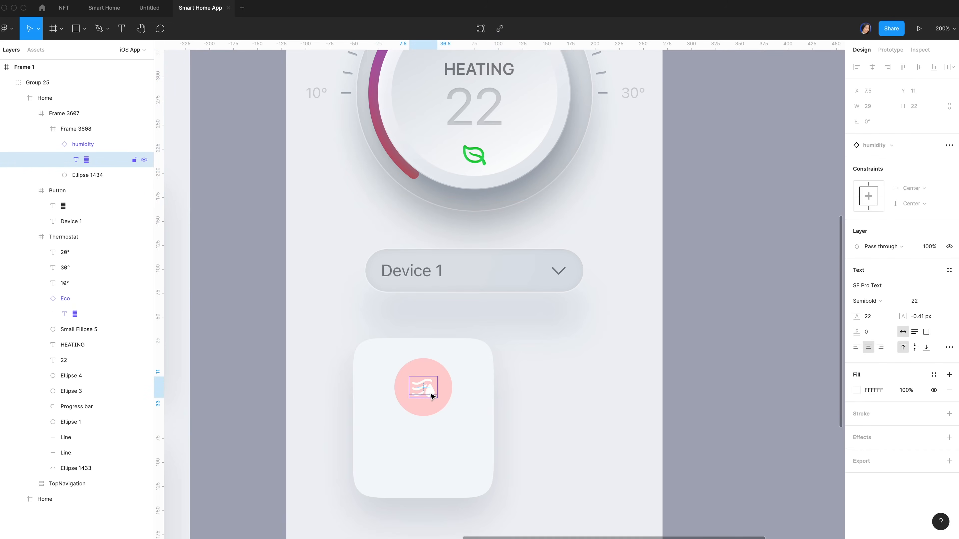
{"action": "key", "text": "super+alt+v"}
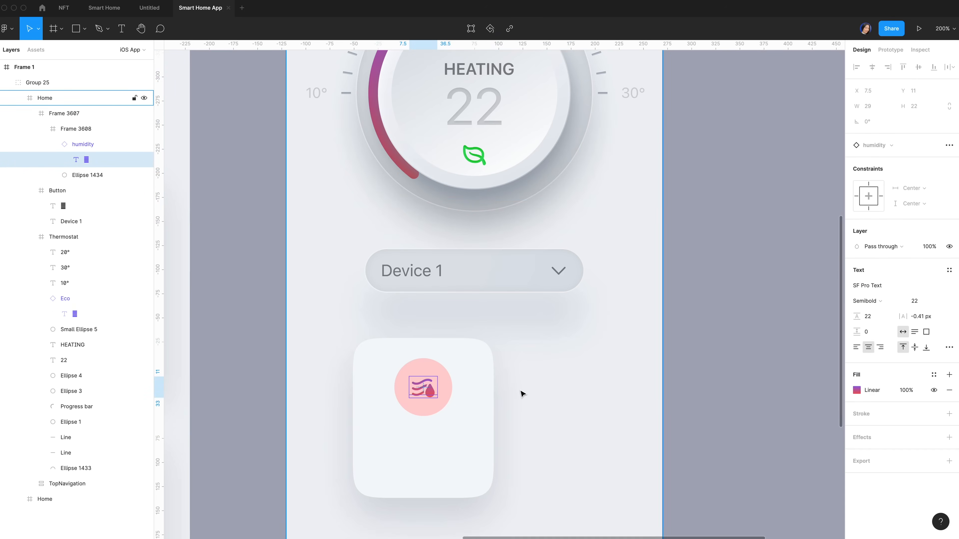
Set the icon's gradient fill opacity to 50%
{"action": "left_click", "coordinate": [908, 393]}
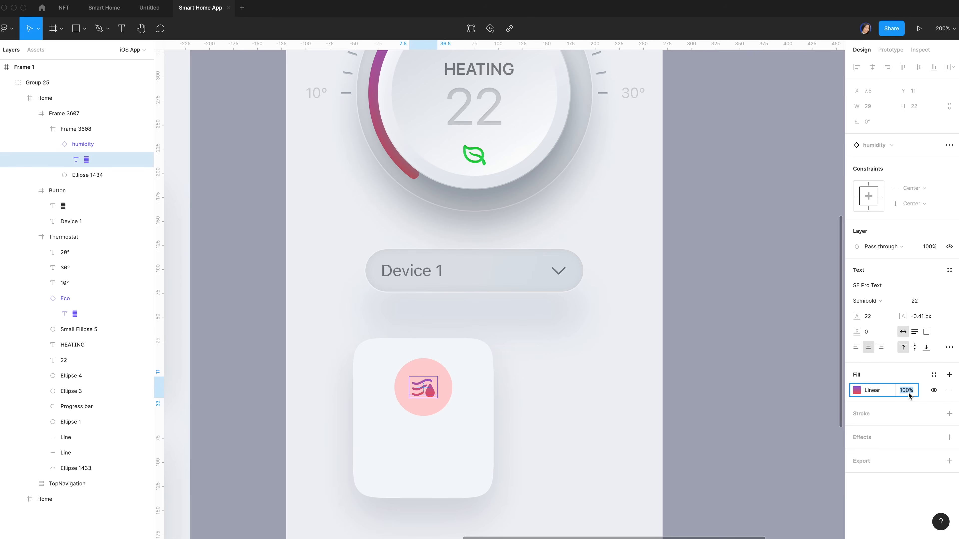
{"action": "type", "text": "50"}
{"action": "key", "text": "Return"}
{"action": "left_click", "coordinate": [436, 456]}
{"action": "scroll", "coordinate": [437, 456], "scroll_direction": "down", "scroll_amount": 1}
Add an 'Inside humidity' label in Body style with the Label Colour Secondary grey
{"action": "key", "text": "t"}
{"action": "left_click", "coordinate": [424, 416]}
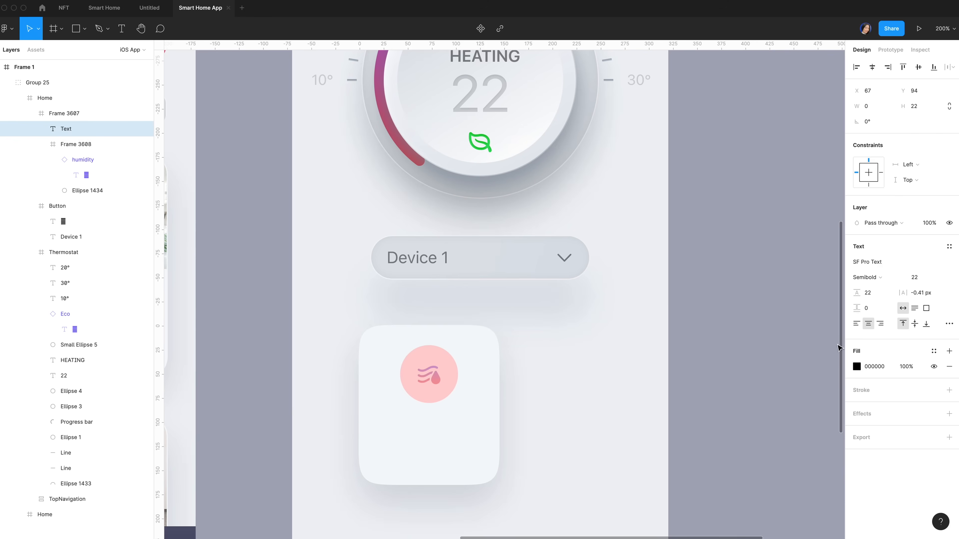
{"action": "type", "text": "Inside humidity"}
{"action": "key", "text": "super+a"}
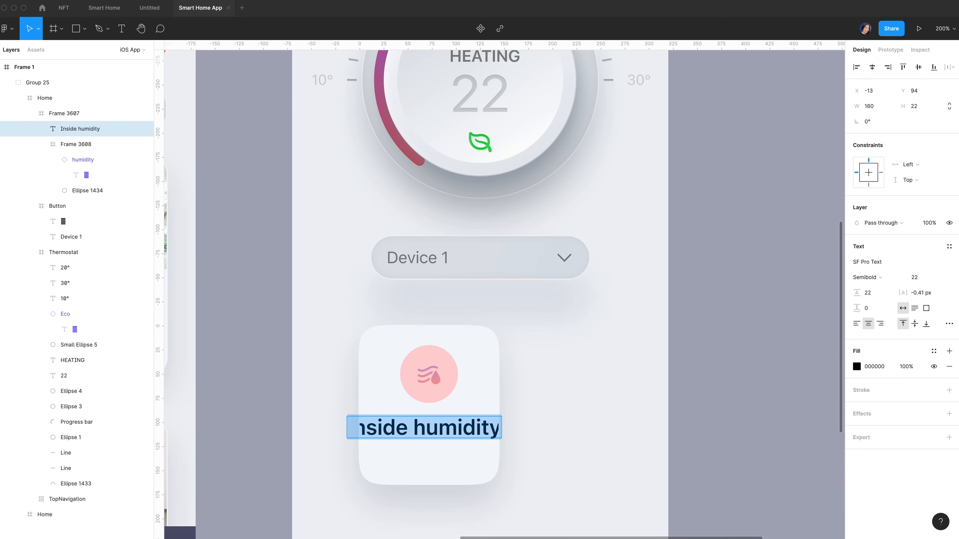
{"action": "key", "text": "Escape"}
{"action": "left_click", "coordinate": [949, 246]}
{"action": "left_click", "coordinate": [900, 349]}
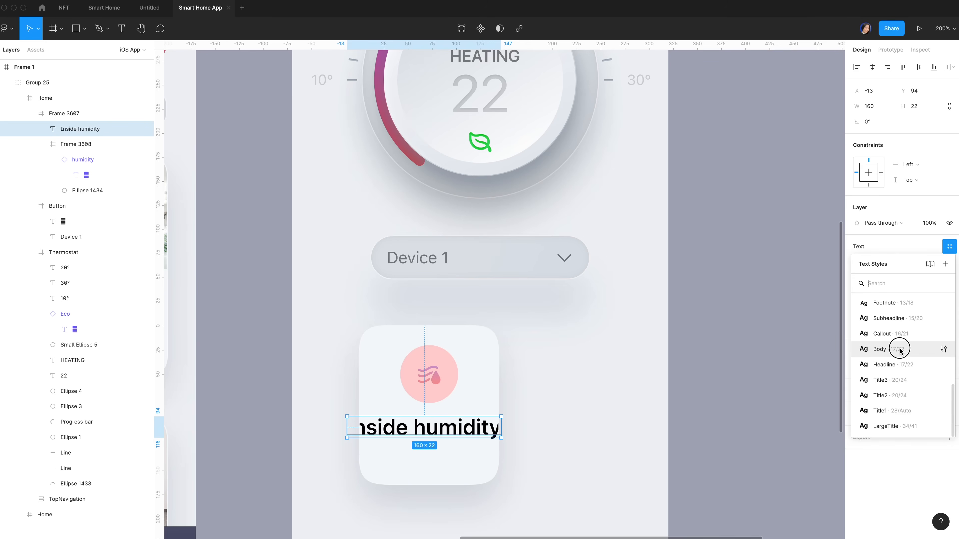
{"action": "left_click", "coordinate": [934, 289]}
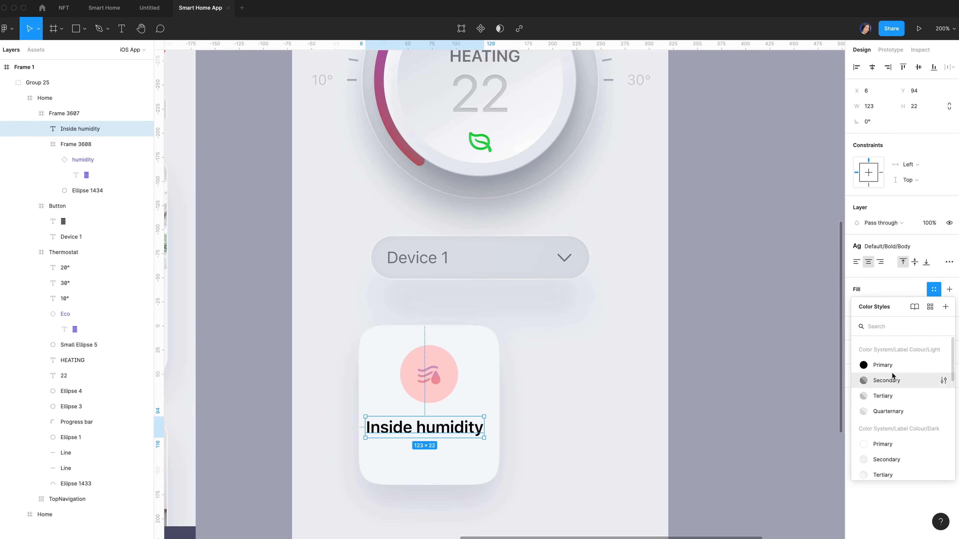
{"action": "left_click", "coordinate": [886, 381]}
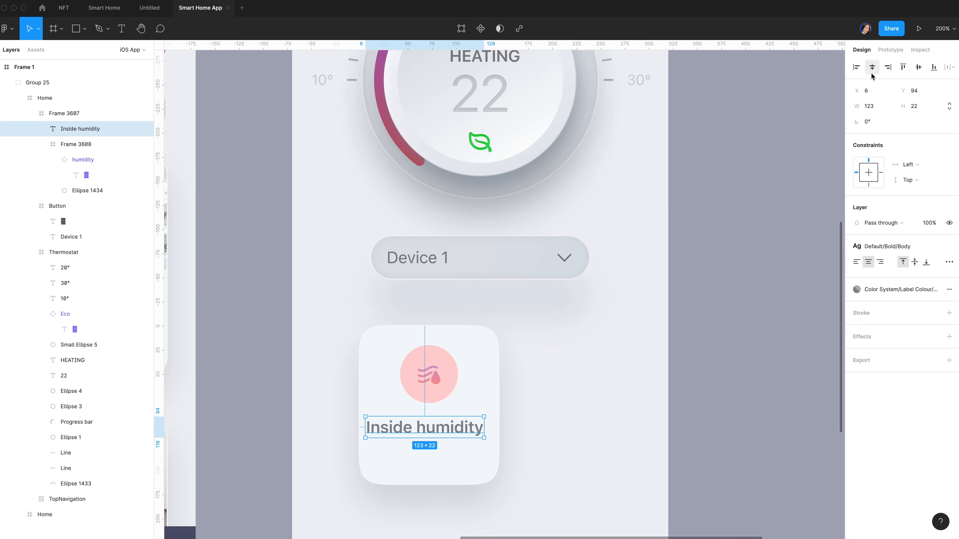
Alt-drag a duplicate of the 'Inside humidity' label just below the original
{"action": "left_click", "coordinate": [411, 433]}
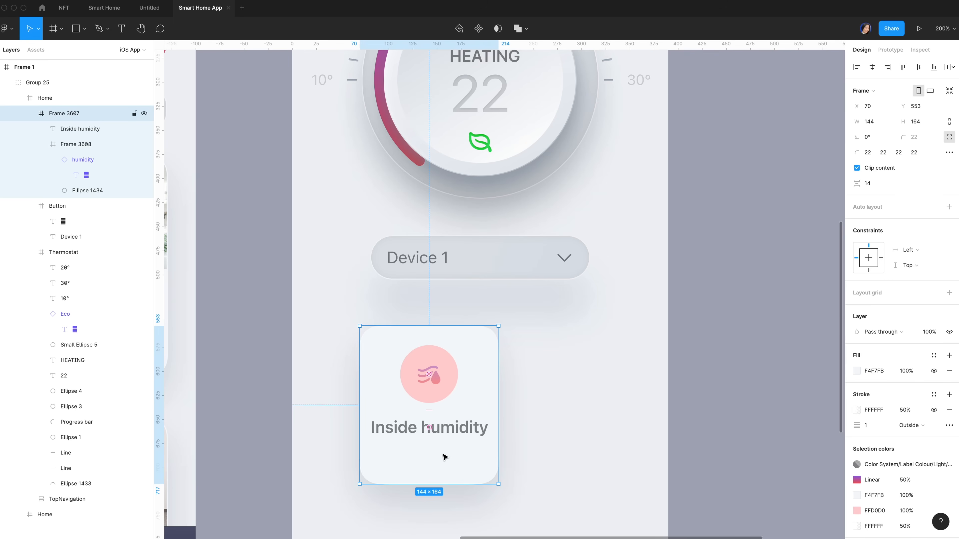
{"action": "left_click", "coordinate": [411, 433]}
{"action": "left_click", "coordinate": [411, 433]}
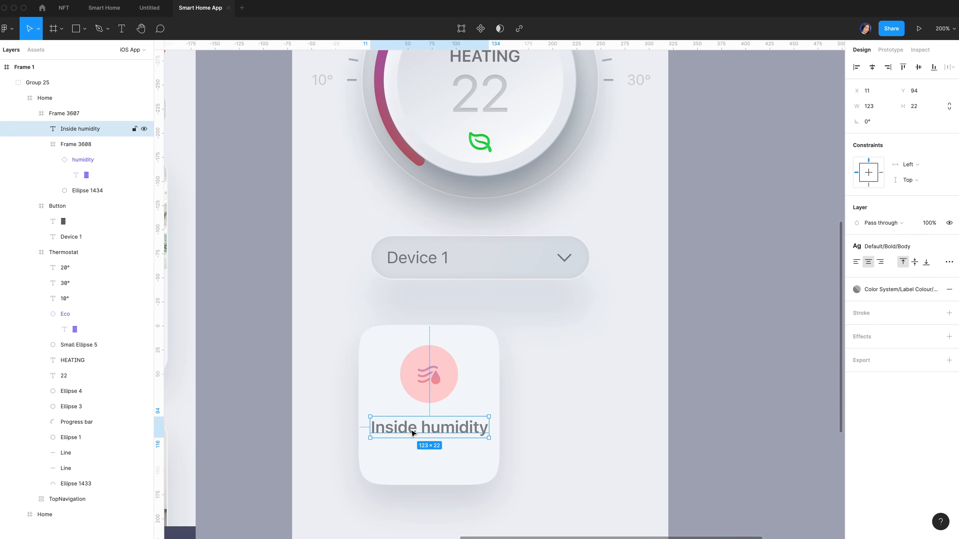
{"action": "left_click_drag", "start_coordinate": [411, 430], "coordinate": [413, 460]}
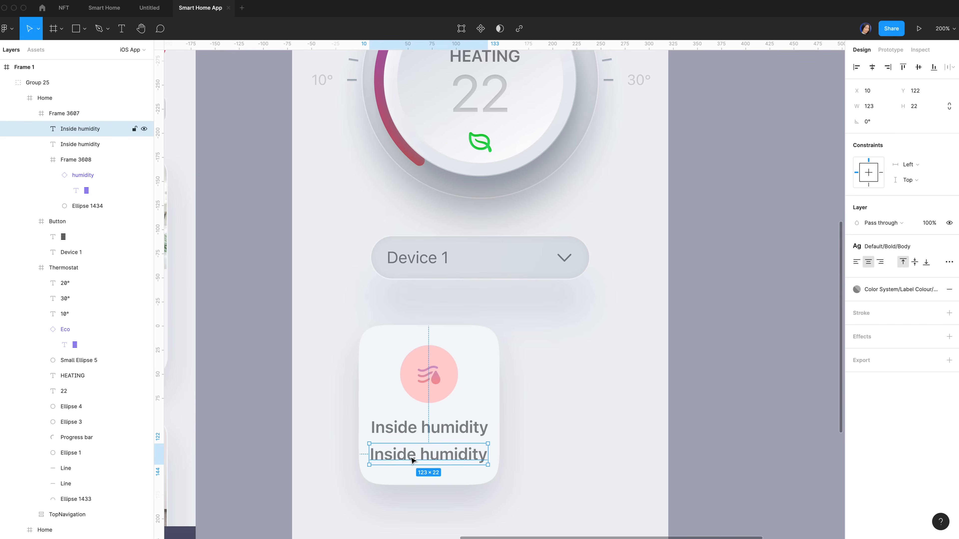
Change the copied label's text to '49 %' and nudge it slightly lower
{"action": "double_click", "coordinate": [421, 456]}
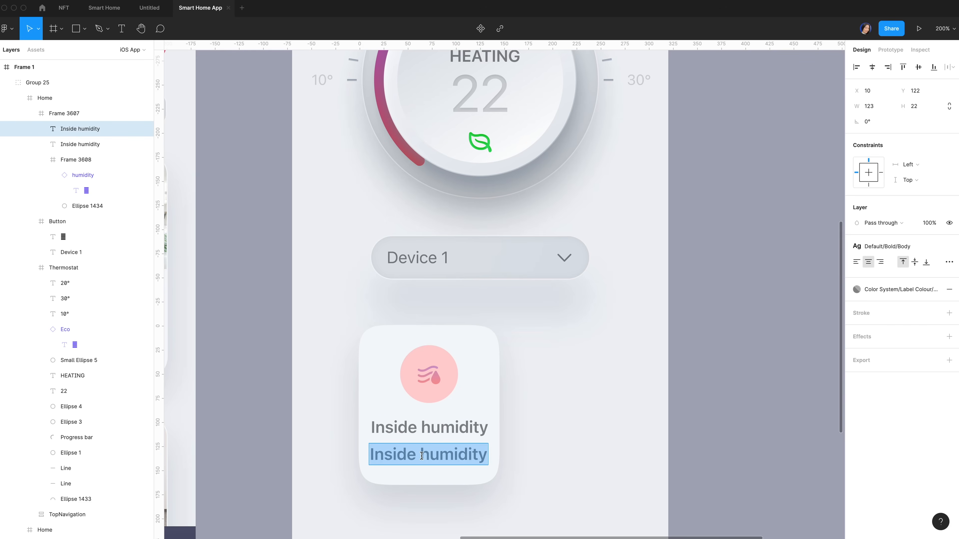
{"action": "type", "text": "49"}
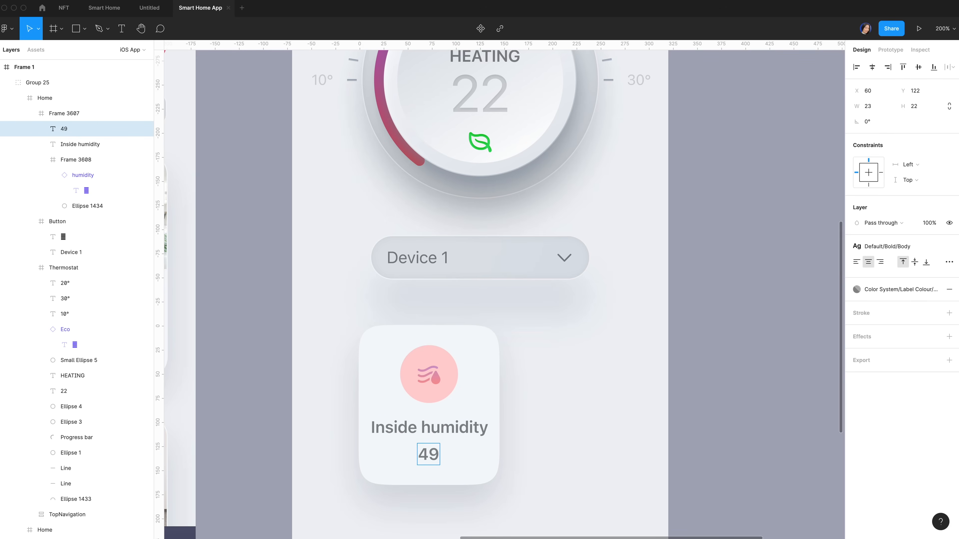
{"action": "type", "text": " %"}
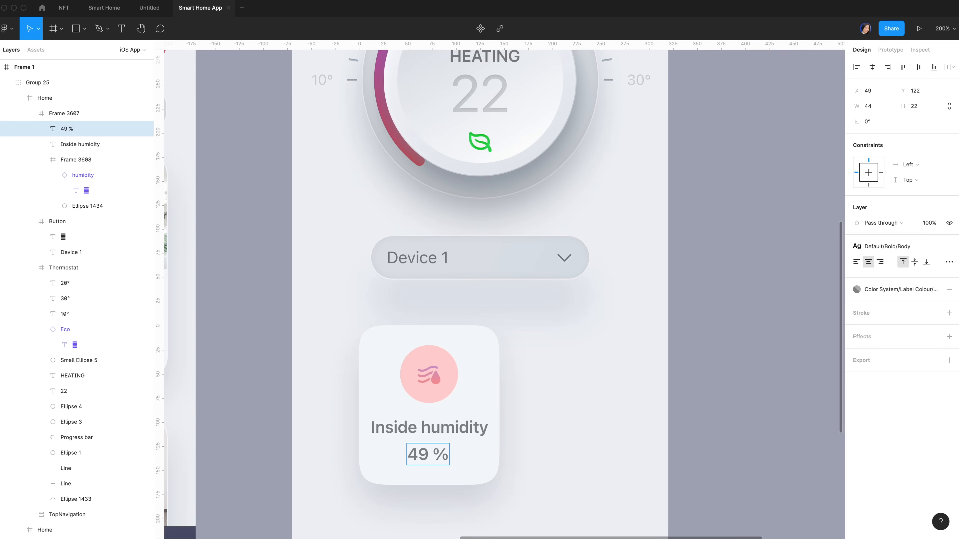
{"action": "key", "text": "Escape"}
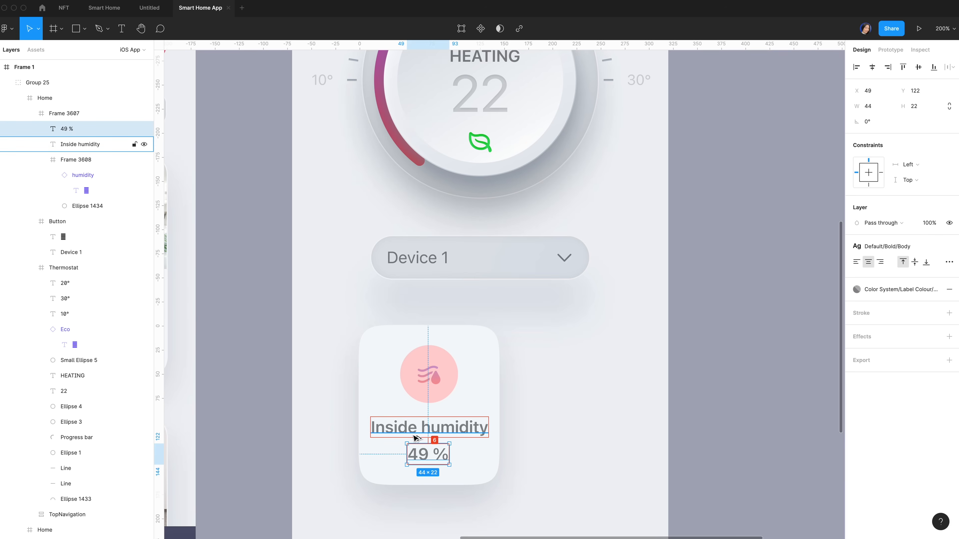
{"action": "key", "text": "Down"}
{"action": "key", "text": "Down"}
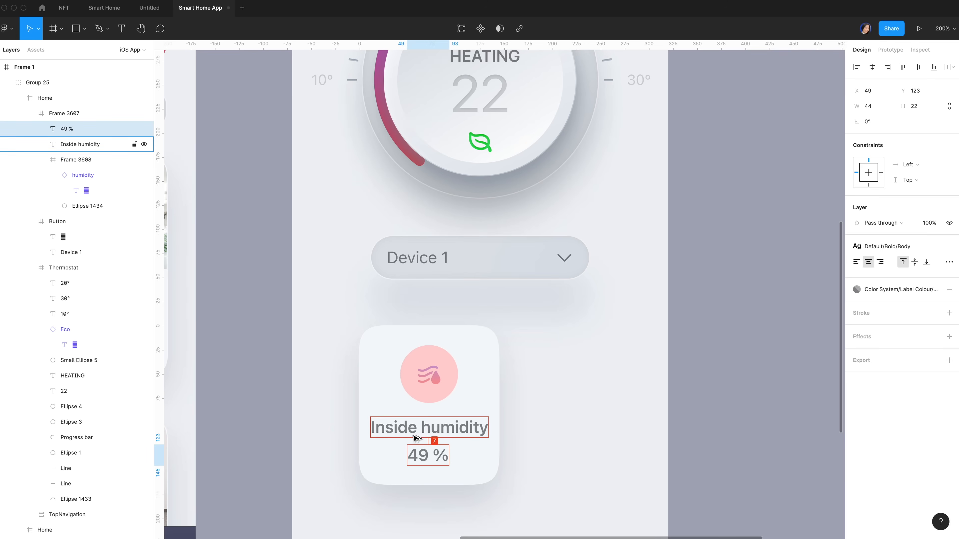
{"action": "key", "text": "Escape"}
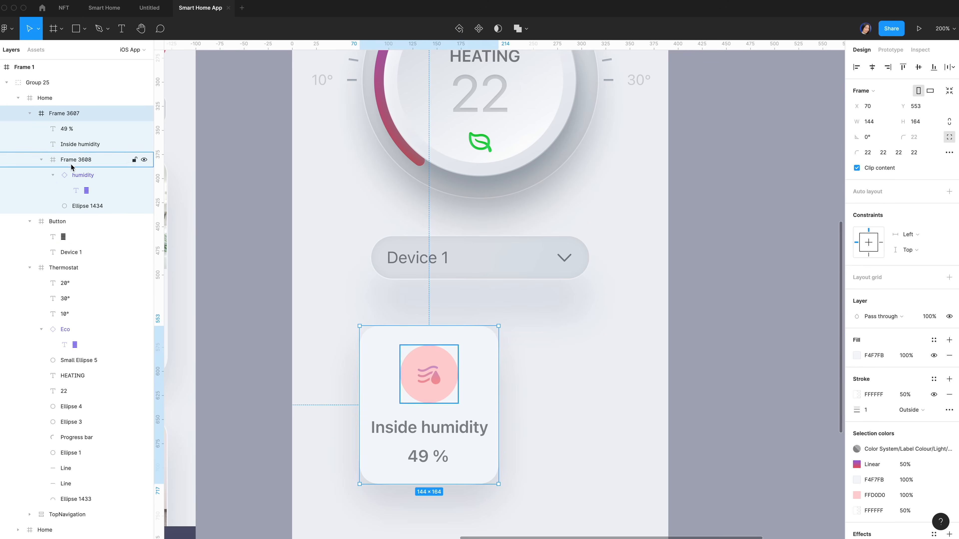
Rename the humidity card frame to 'Temps Card'
{"action": "left_click", "coordinate": [30, 113]}
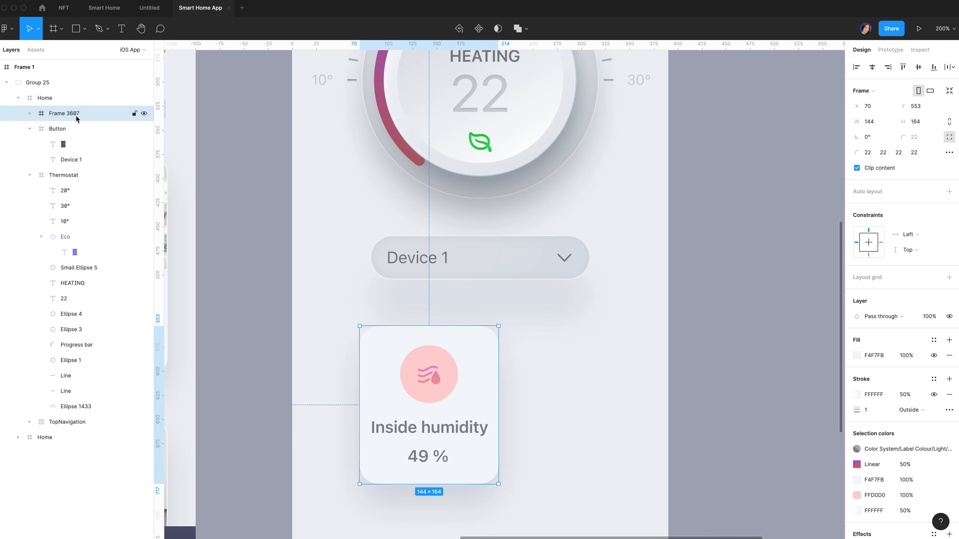
{"action": "double_click", "coordinate": [64, 114]}
{"action": "type", "text": "Temps "}
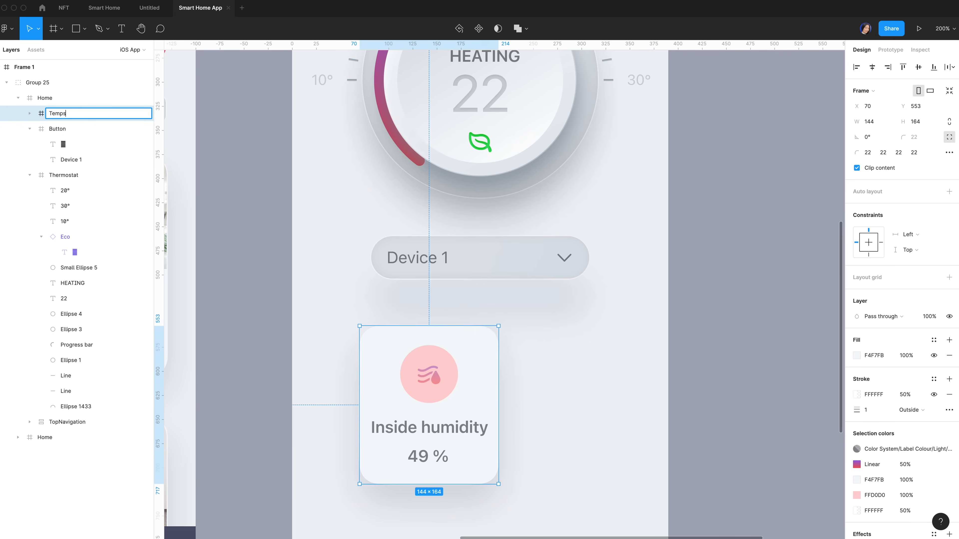
{"action": "type", "text": "Card"}
{"action": "key", "text": "Return"}
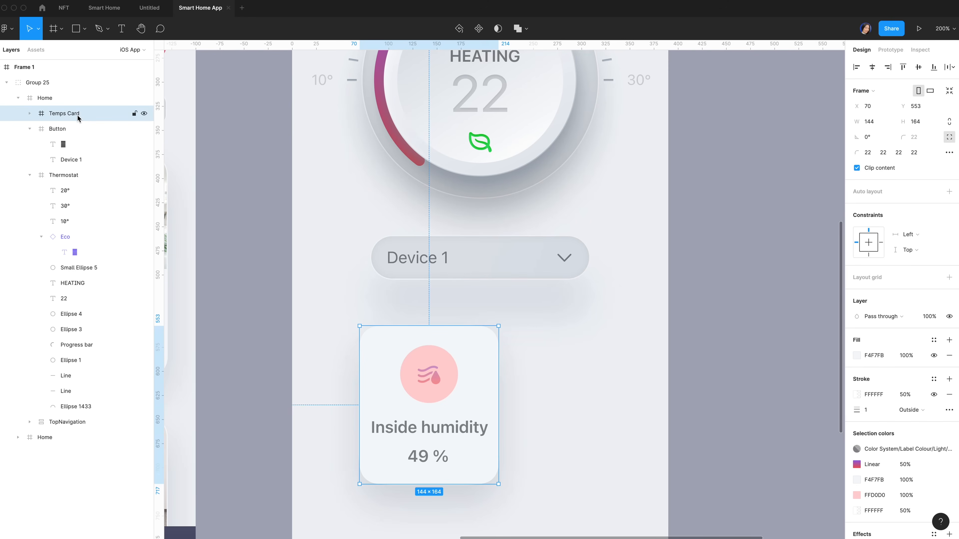
Duplicate the Temps Card and group both copies together
{"action": "key", "text": "super+d"}
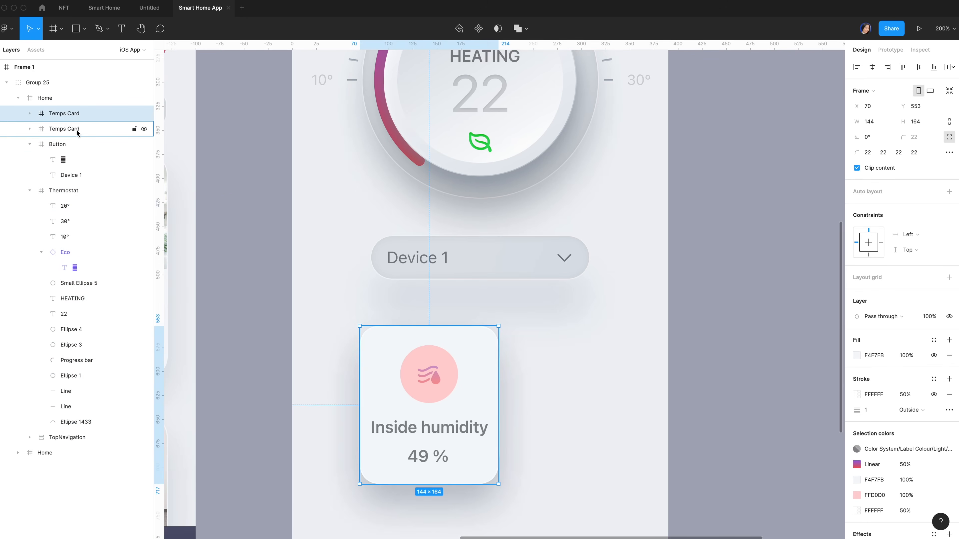
{"action": "left_click", "coordinate": [74, 131], "text": "shift"}
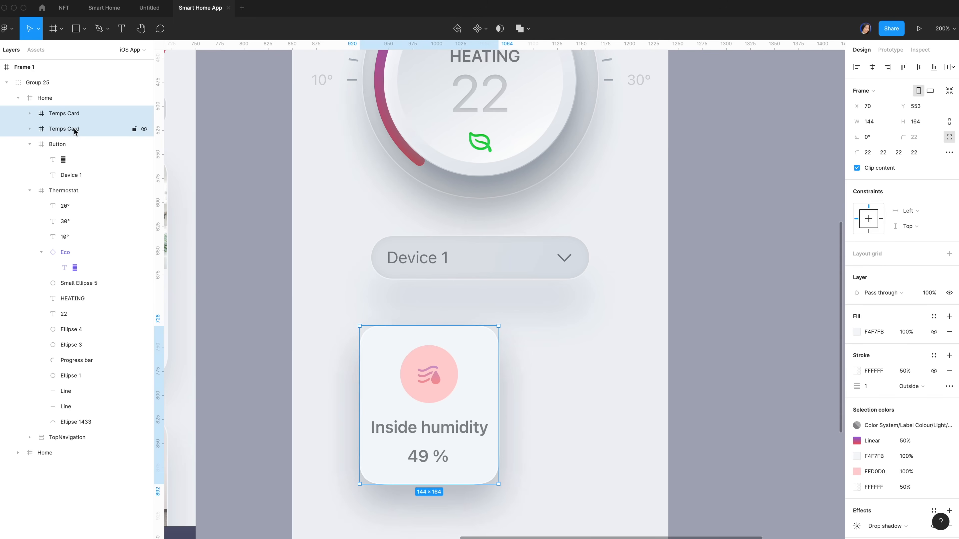
{"action": "key", "text": "super+g"}
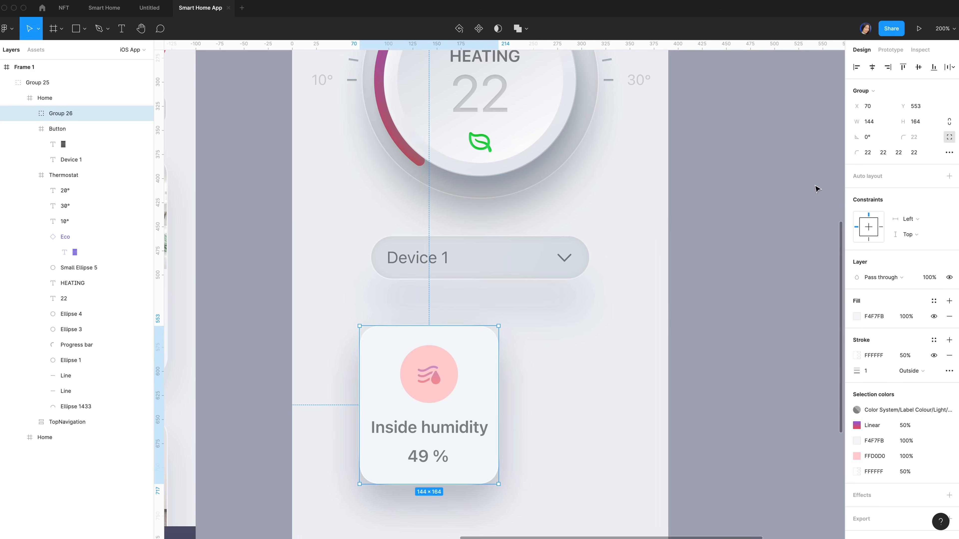
Lay the two cards in a horizontal auto layout with a 20 px gap, centred and raised under Device 1
{"action": "key", "text": "shift+a"}
{"action": "left_click", "coordinate": [897, 192]}
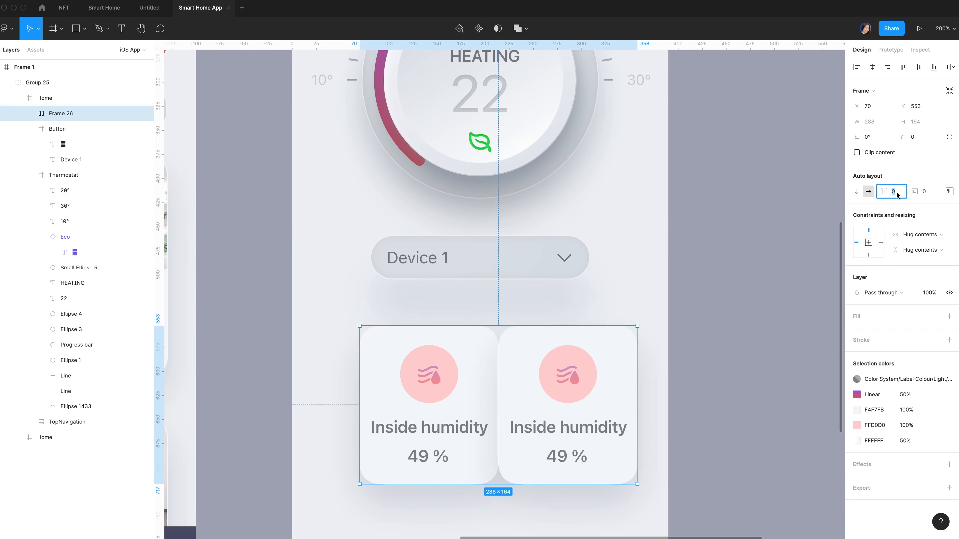
{"action": "type", "text": "20"}
{"action": "key", "text": "Return"}
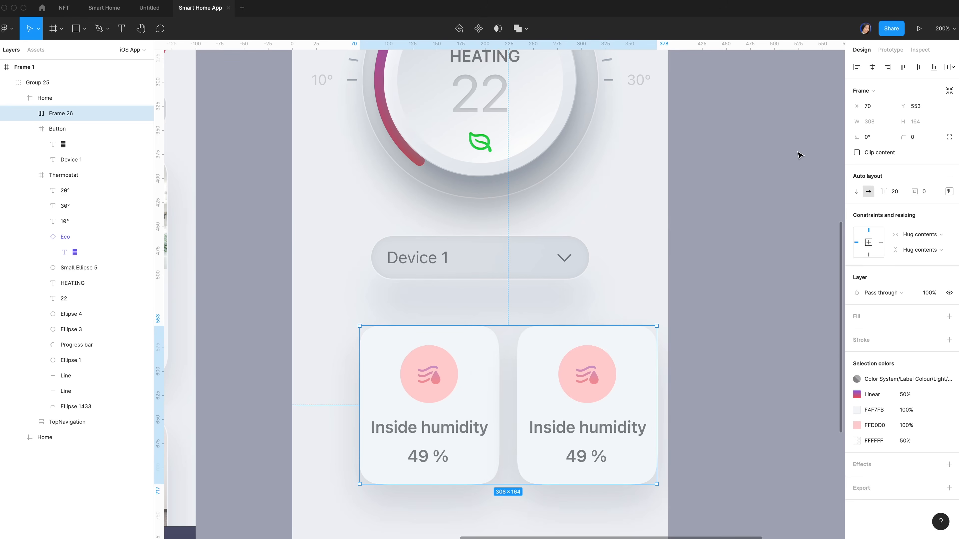
{"action": "left_click", "coordinate": [872, 67]}
{"action": "key", "text": "alt"}
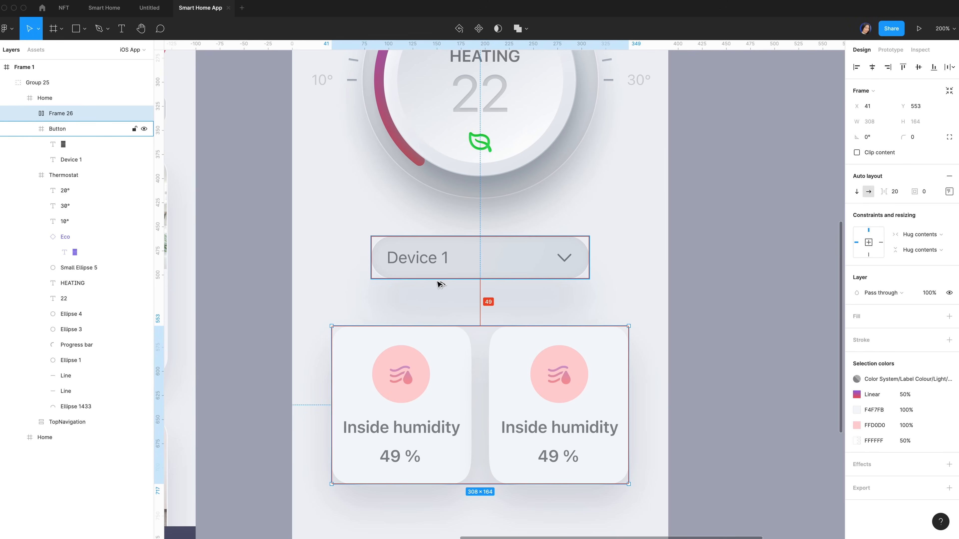
{"action": "key", "text": "shift+Up"}
{"action": "key", "text": "shift+Up"}
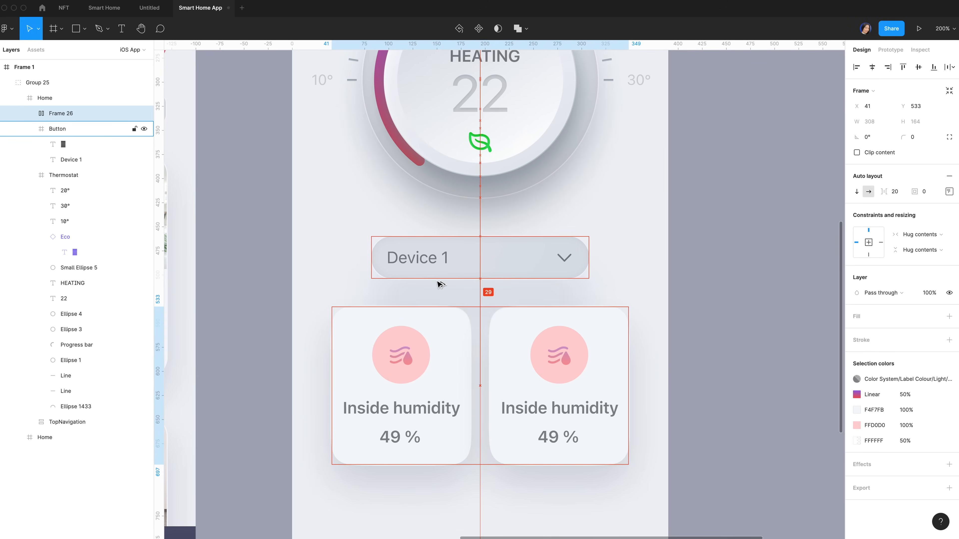
{"action": "key", "text": "Down"}
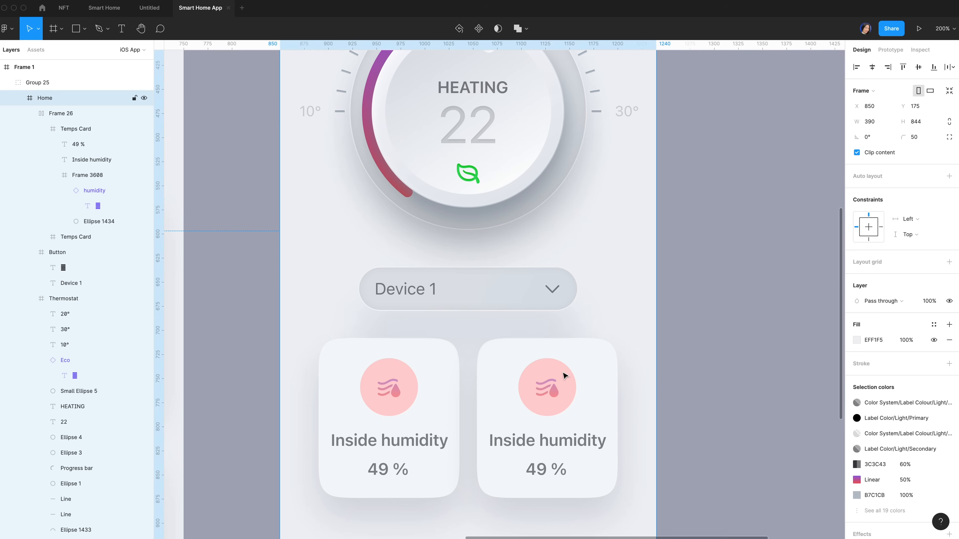
Paste the purple-pink gradient onto the right card's circle at 20% opacity
{"action": "left_click", "coordinate": [555, 393], "text": "super"}
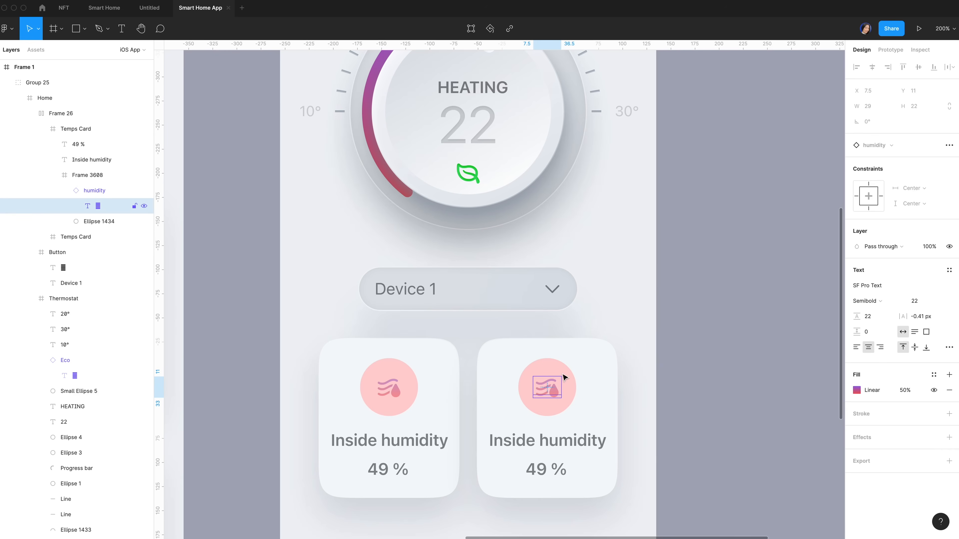
{"action": "left_click", "coordinate": [557, 366], "text": "super"}
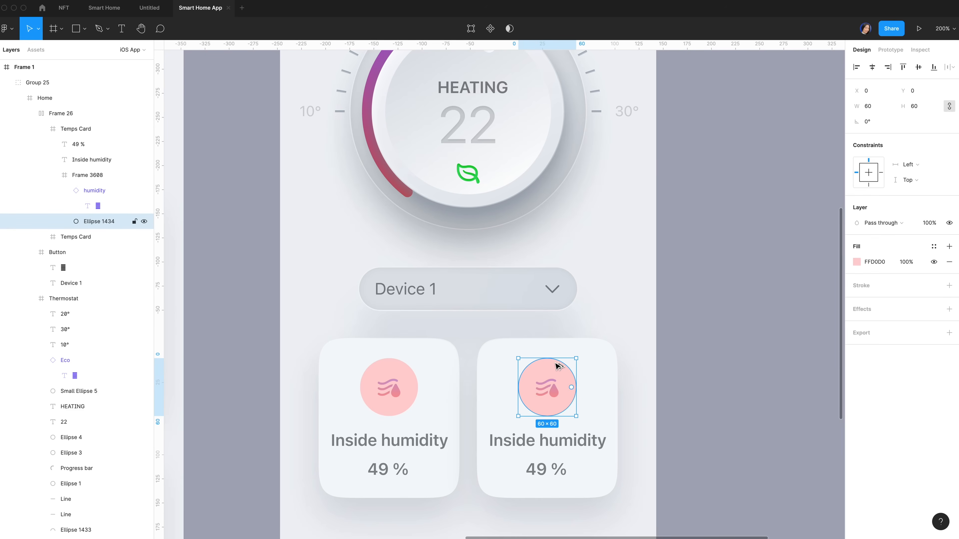
{"action": "key", "text": "super+alt+v"}
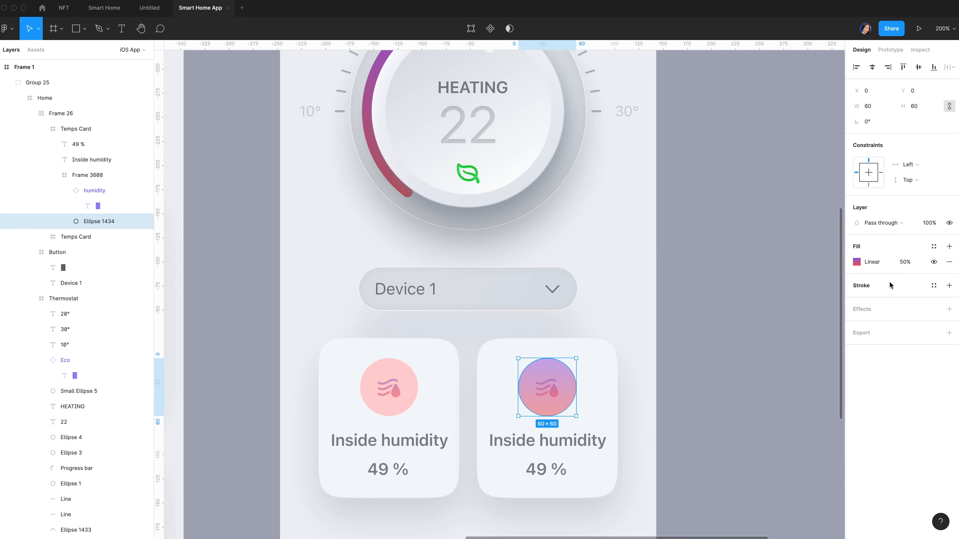
{"action": "left_click", "coordinate": [906, 262]}
{"action": "type", "text": "20"}
{"action": "key", "text": "Return"}
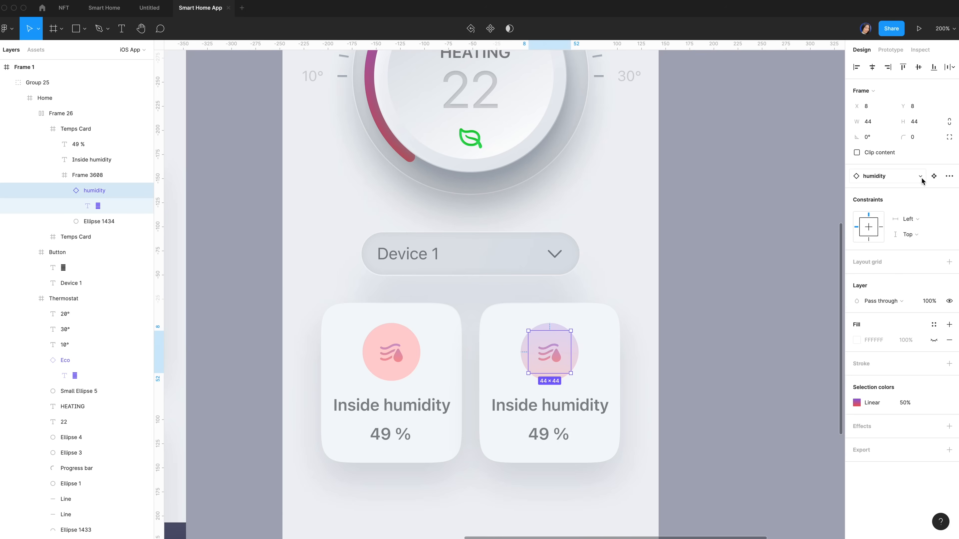
Swap the right card's humidity icon for the Temperature component
{"action": "left_click", "coordinate": [922, 179]}
{"action": "left_click", "coordinate": [685, 240]}
{"action": "left_click", "coordinate": [921, 176]}
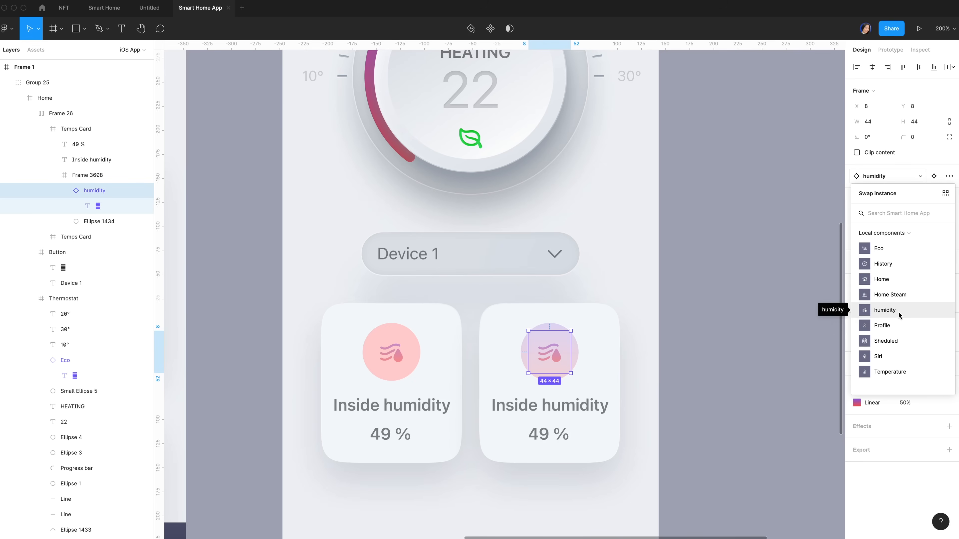
{"action": "left_click", "coordinate": [896, 372]}
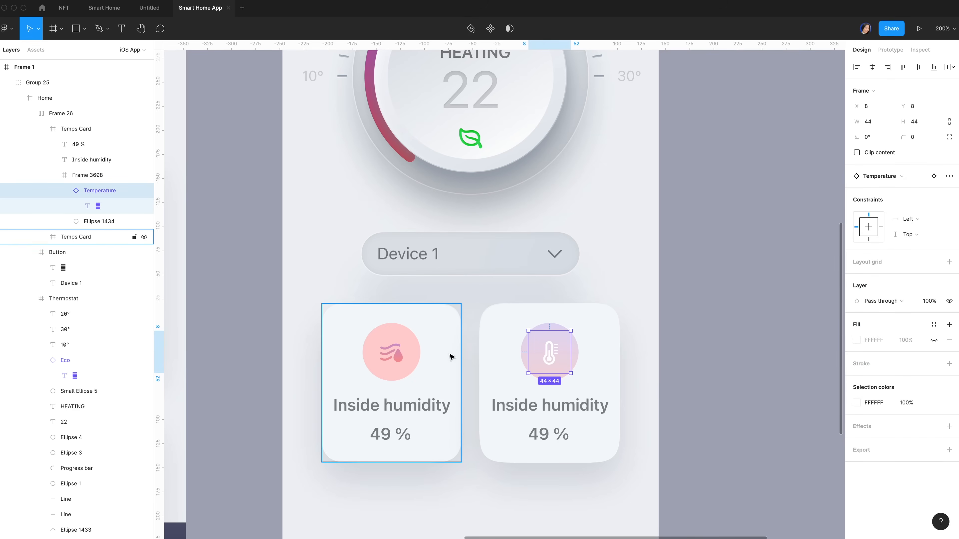
{"action": "left_click", "coordinate": [423, 333]}
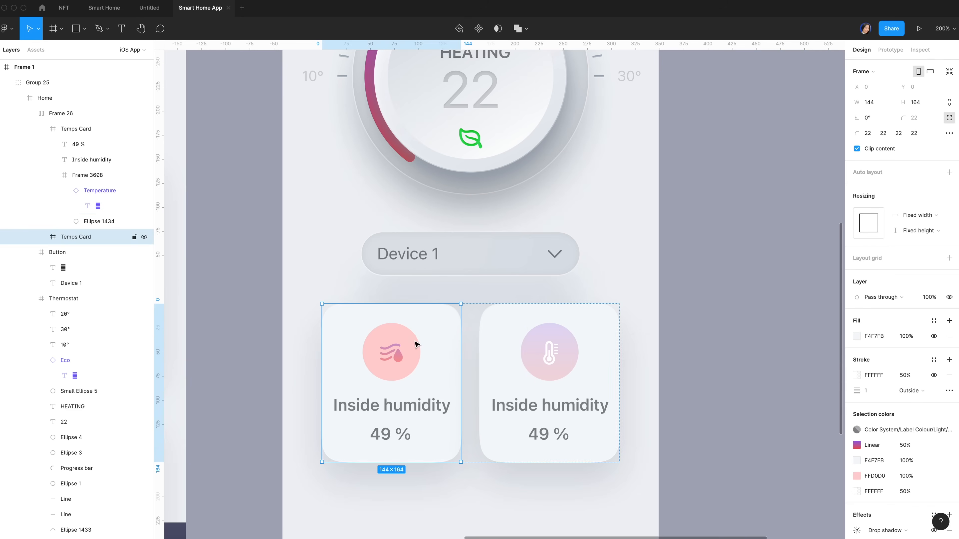
{"action": "left_click", "coordinate": [399, 361], "text": "super"}
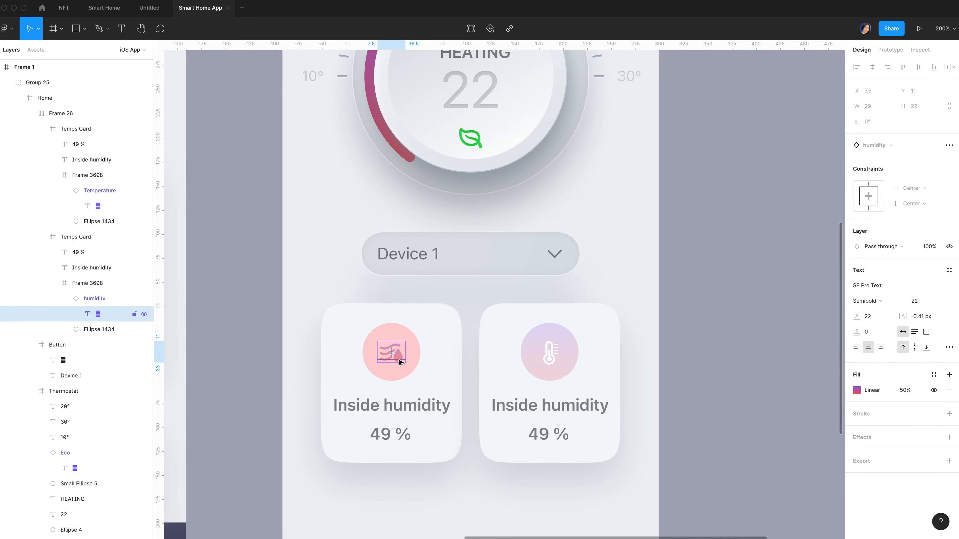
Retitle the right card 'Outside Temps.' and change its value from 49 % to 10°
{"action": "left_click", "coordinate": [551, 362], "text": "super"}
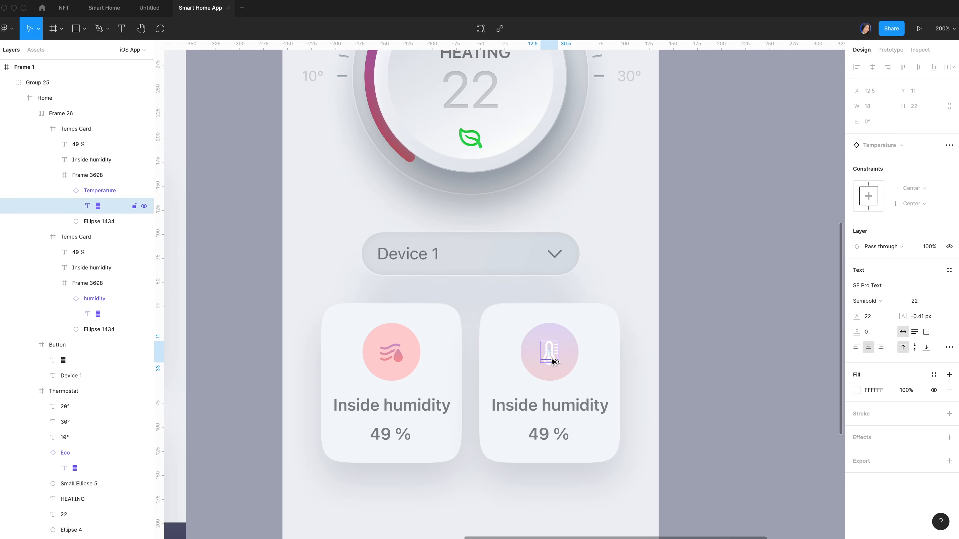
{"action": "double_click", "coordinate": [546, 405]}
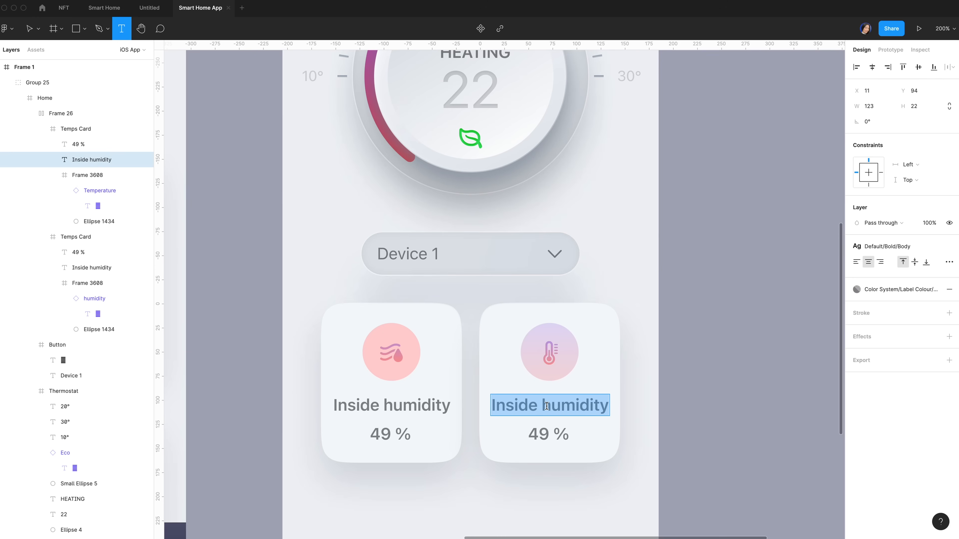
{"action": "type", "text": "Outs"}
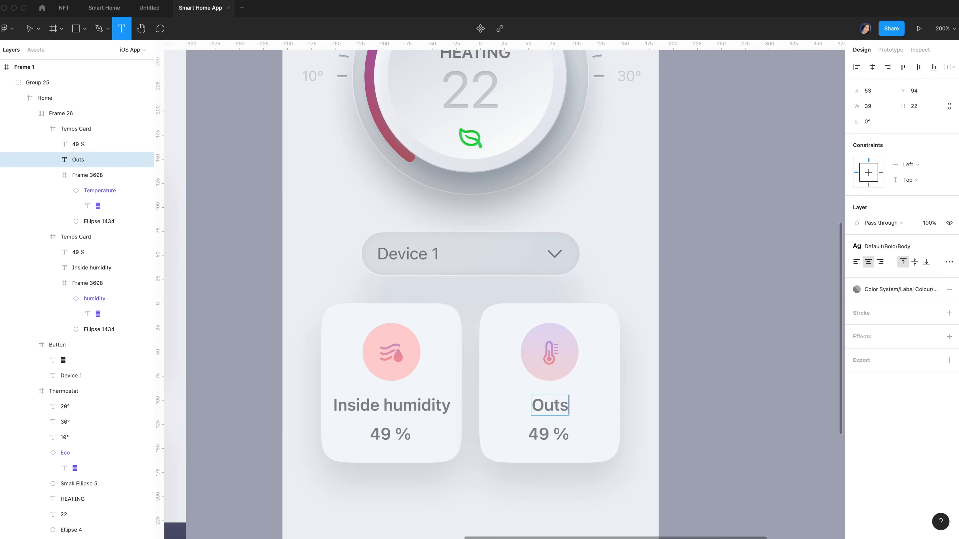
{"action": "type", "text": "ide Temps."}
{"action": "double_click", "coordinate": [539, 438]}
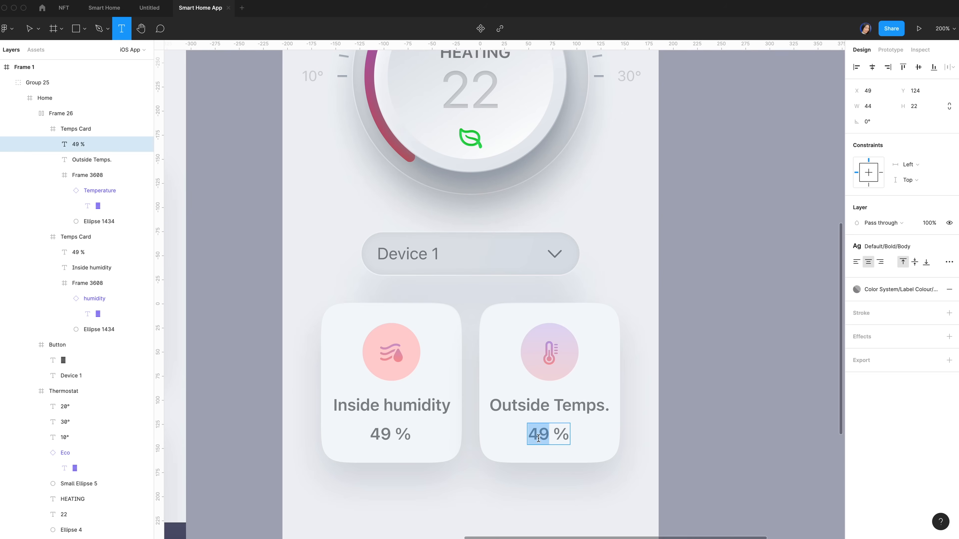
{"action": "type", "text": "10"}
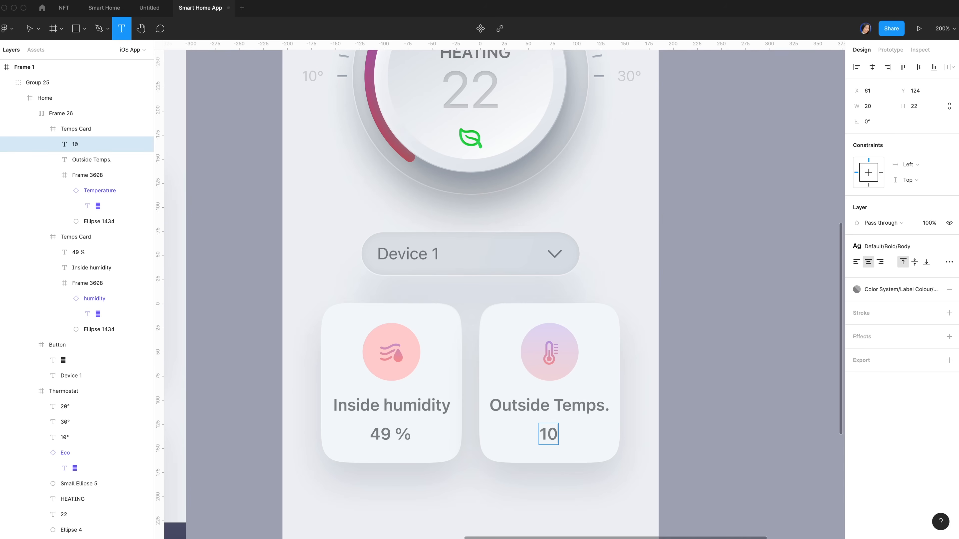
{"action": "type", "text": "°"}
{"action": "left_click", "coordinate": [569, 495]}
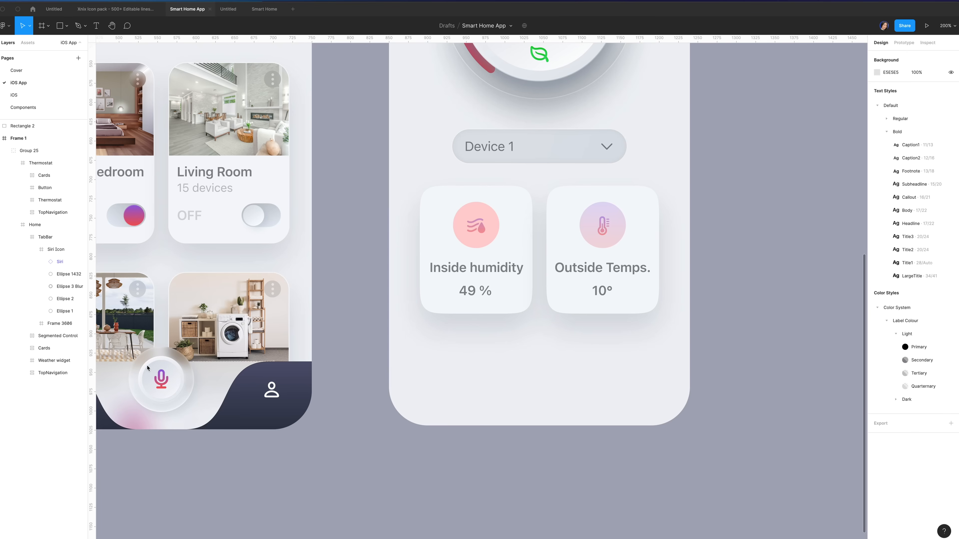
Alt-drag a copy of the tab bar's Siri mic button into the Thermostat screen's bottom-left
{"action": "left_click", "coordinate": [164, 358]}
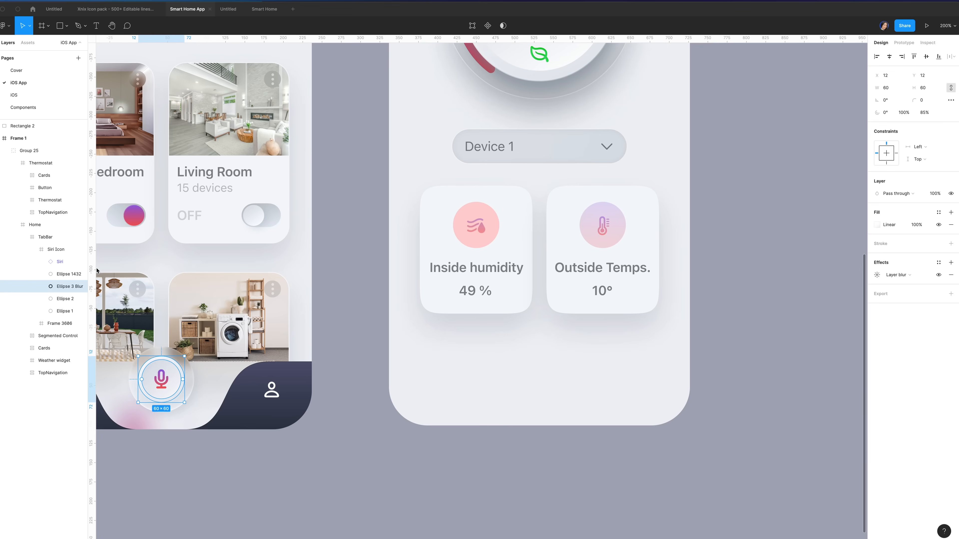
{"action": "left_click", "coordinate": [62, 250]}
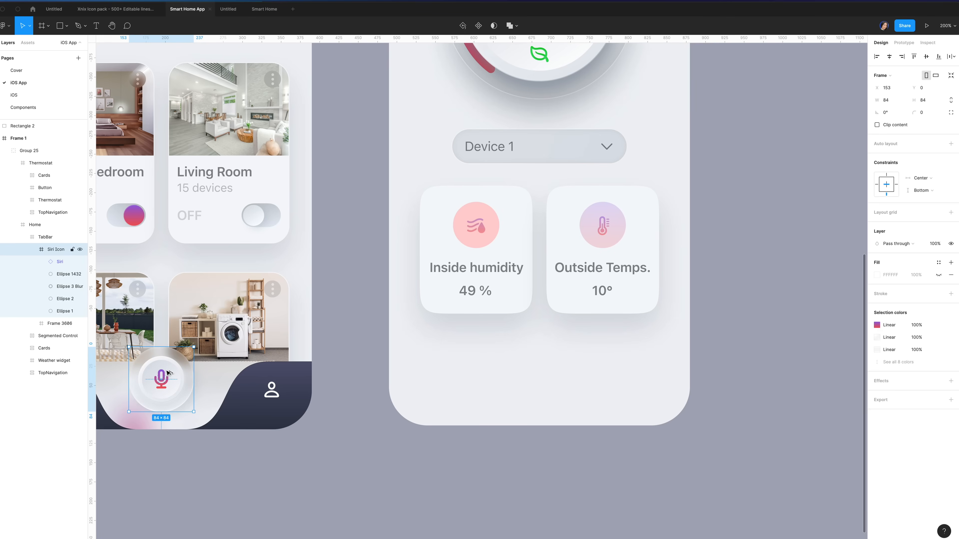
{"action": "left_click_drag", "start_coordinate": [168, 373], "coordinate": [443, 370]}
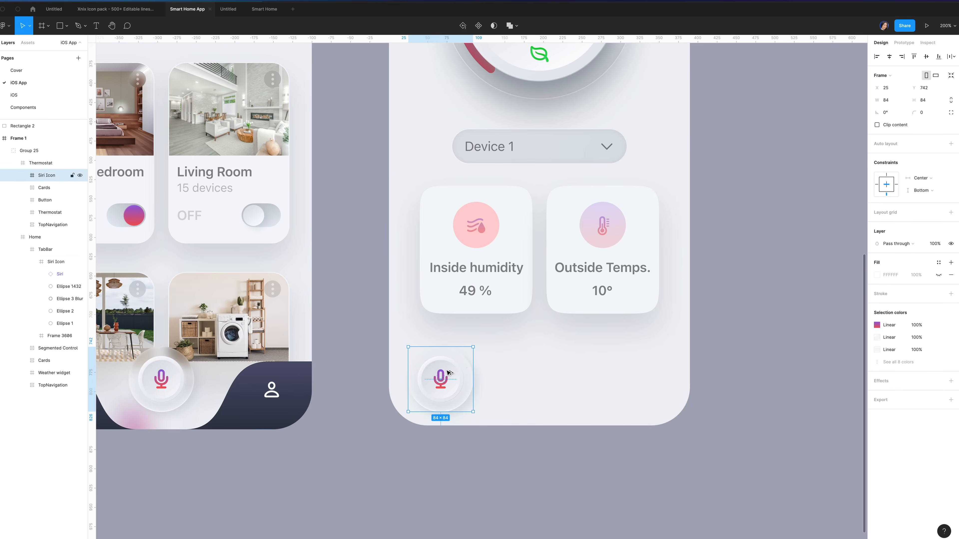
{"action": "double_click", "coordinate": [465, 363]}
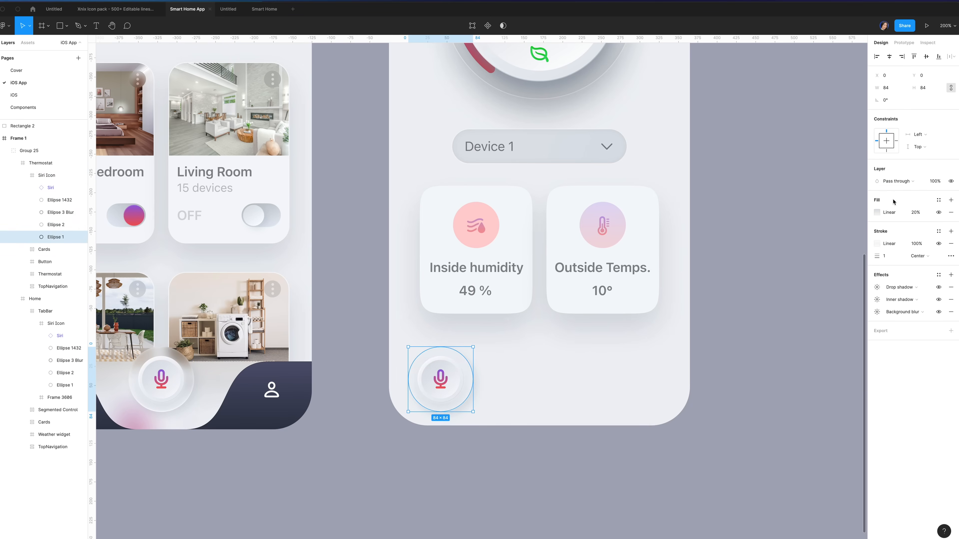
Darken the outer circle's first gradient stop to 99a0a9 and set its fill opacity to 40%
{"action": "left_click", "coordinate": [877, 213]}
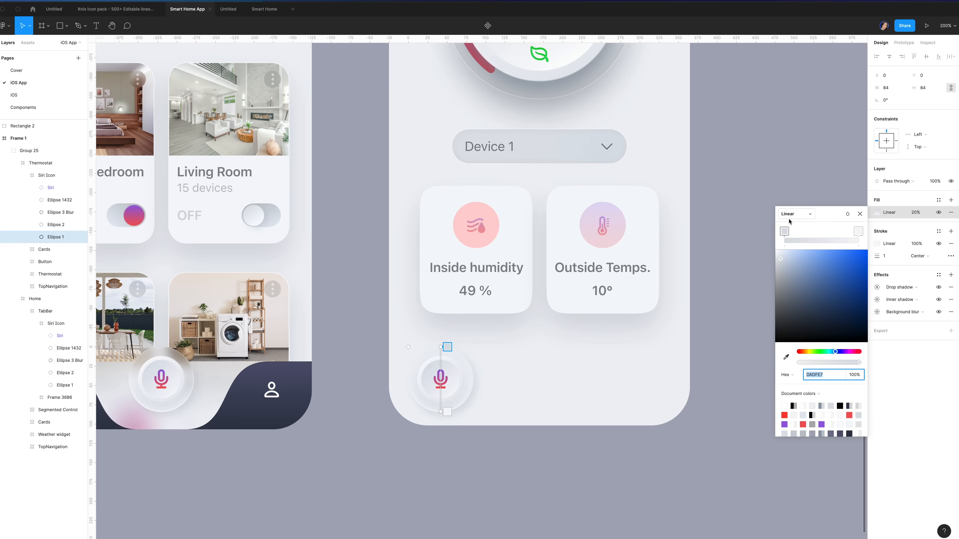
{"action": "left_click", "coordinate": [814, 376]}
{"action": "type", "text": "99a0a9"}
{"action": "key", "text": "Return"}
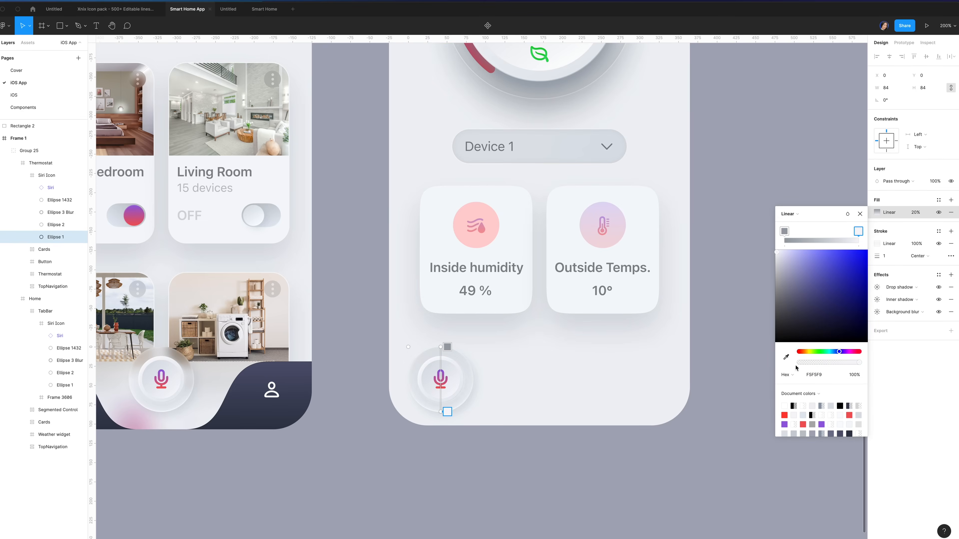
{"action": "left_click", "coordinate": [797, 268]}
{"action": "key", "text": "Escape"}
{"action": "left_click", "coordinate": [912, 215]}
{"action": "double_click", "coordinate": [915, 216]}
{"action": "type", "text": "4"}
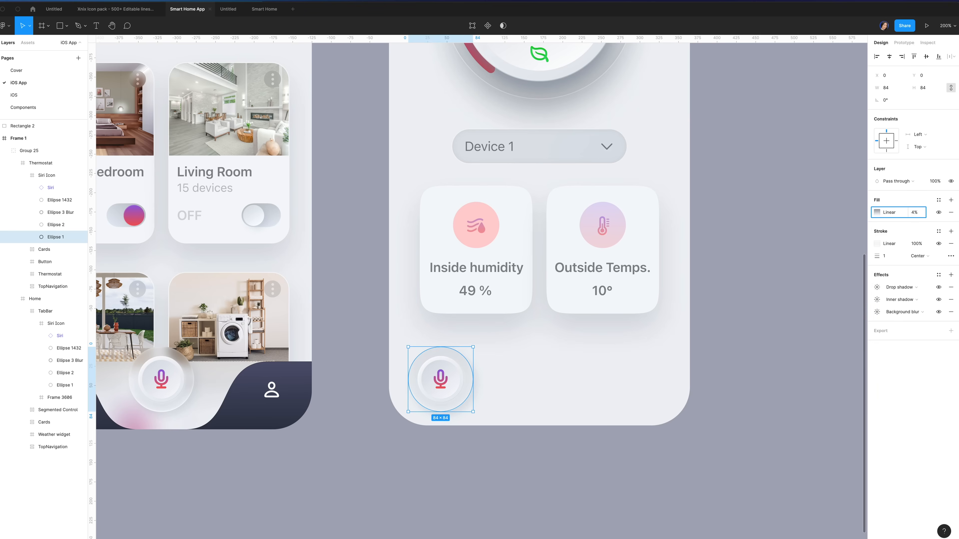
{"action": "type", "text": "0"}
{"action": "key", "text": "Return"}
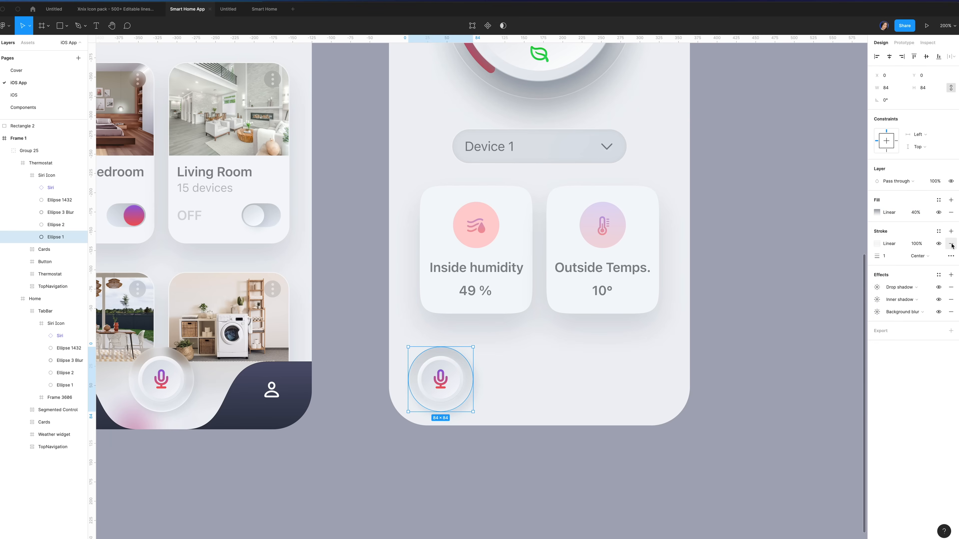
Remove the outer circle's stroke, inner shadow and background blur, keeping only the drop shadow
{"action": "left_click", "coordinate": [950, 243]}
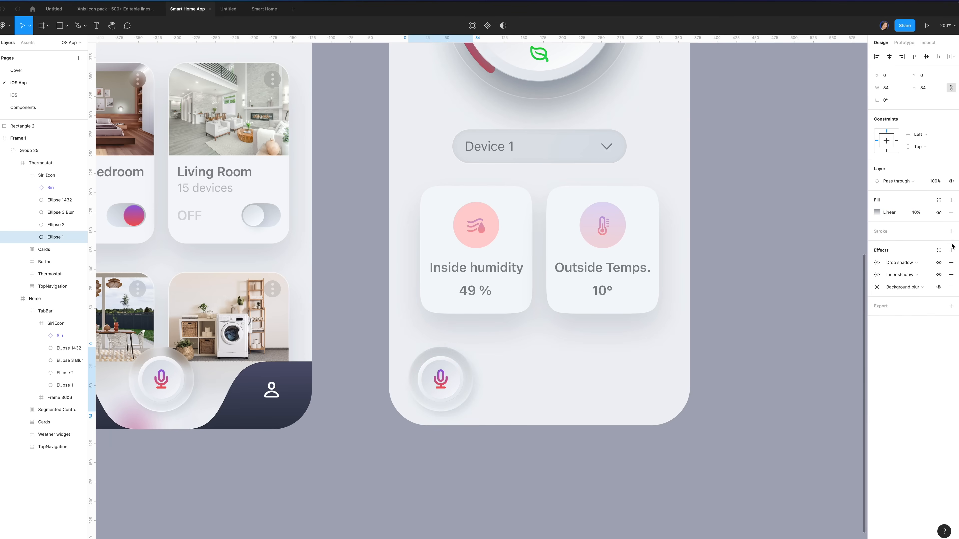
{"action": "left_click", "coordinate": [950, 275]}
{"action": "left_click", "coordinate": [951, 275]}
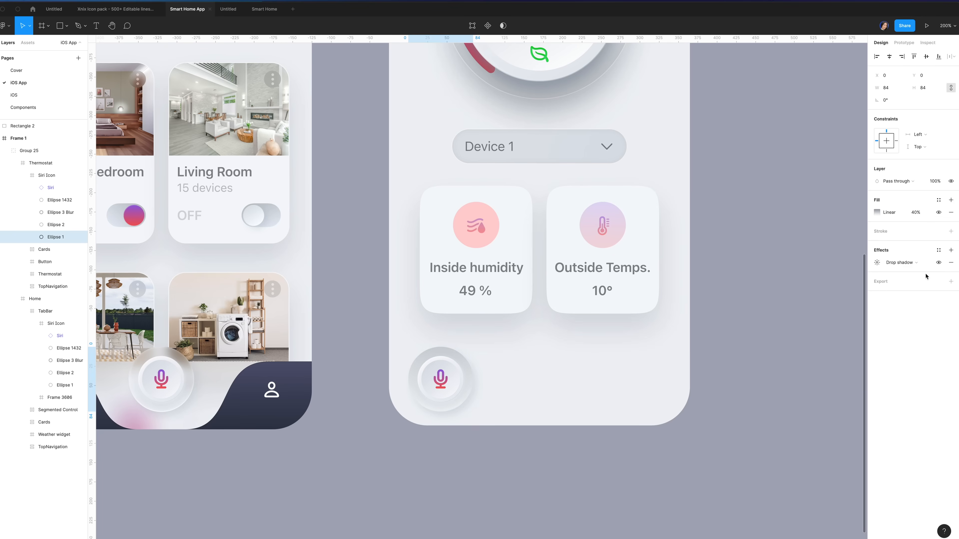
{"action": "left_click", "coordinate": [876, 262]}
{"action": "left_click", "coordinate": [798, 284]}
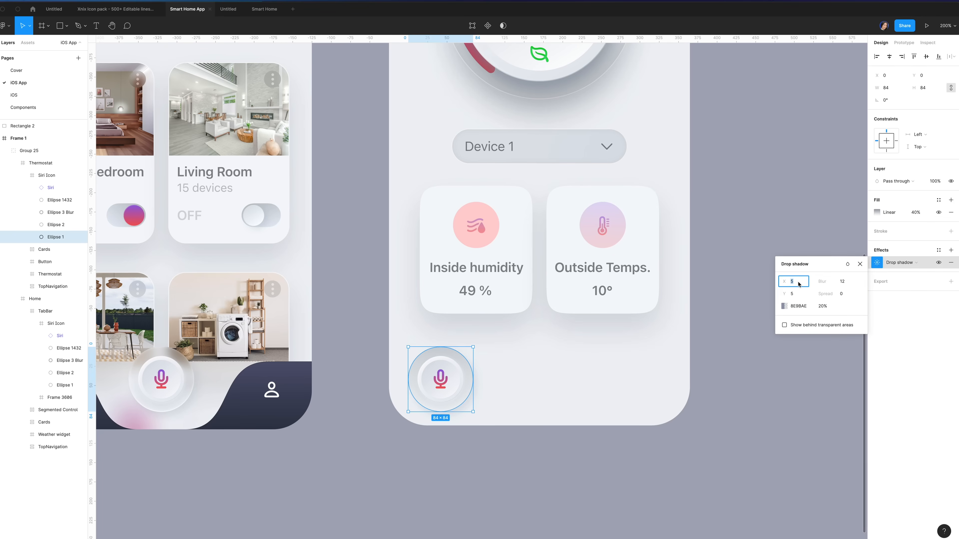
Set the outer circle's drop shadow to Y offset 4 and blur 20
{"action": "left_click", "coordinate": [796, 294]}
{"action": "type", "text": "4"}
{"action": "key", "text": "Return"}
{"action": "left_click", "coordinate": [843, 286]}
{"action": "double_click", "coordinate": [844, 286]}
{"action": "type", "text": "20"}
{"action": "left_click", "coordinate": [822, 307]}
{"action": "left_click", "coordinate": [825, 308]}
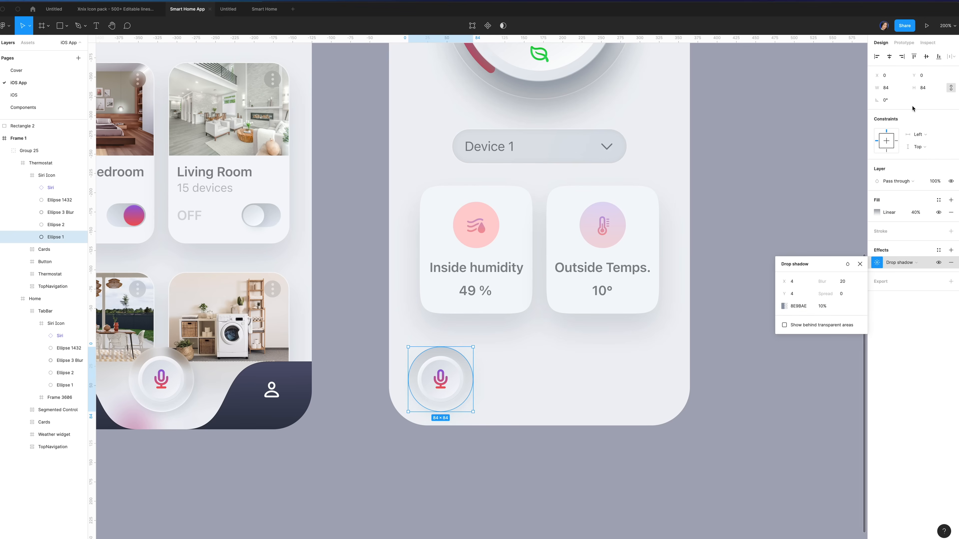
{"action": "left_click", "coordinate": [913, 109]}
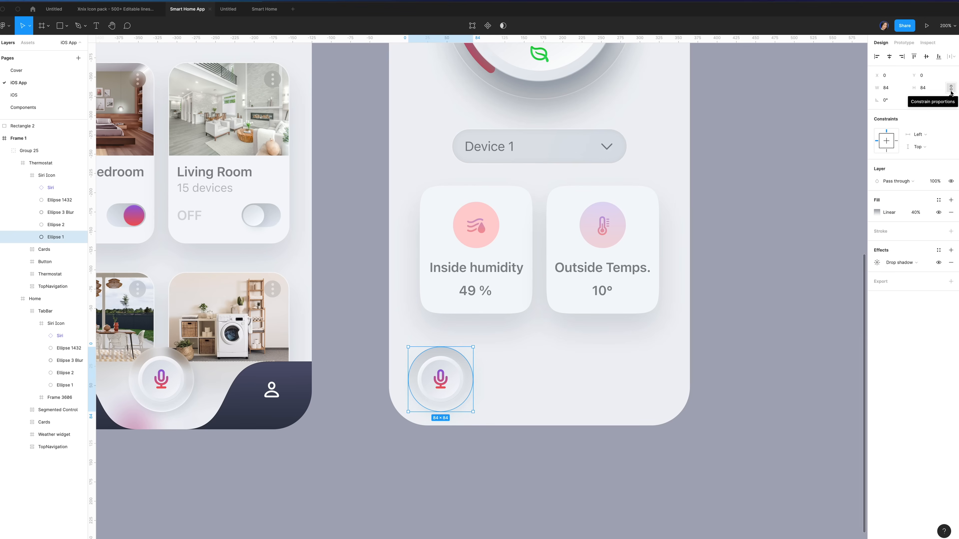
Shrink the outer circle to 64×64 and centre it within the button
{"action": "left_click", "coordinate": [893, 89]}
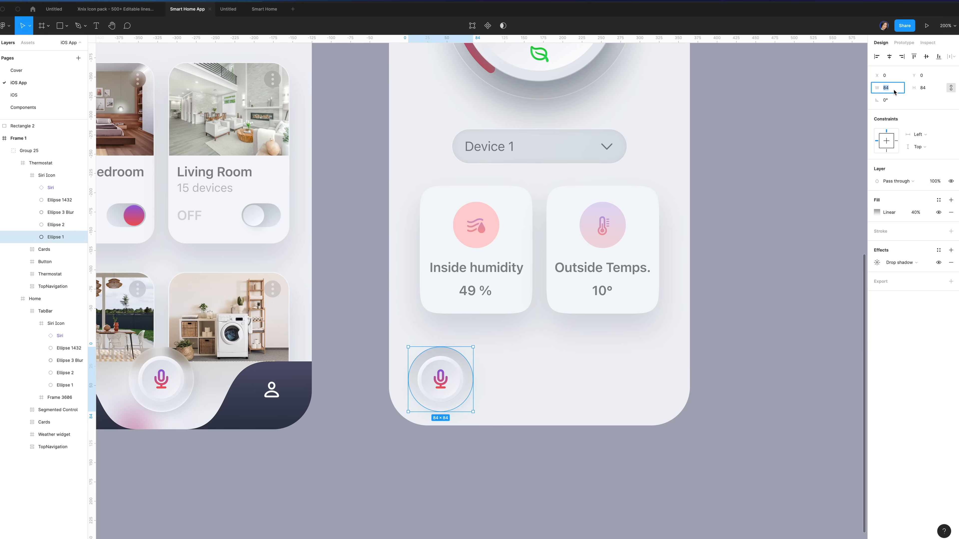
{"action": "type", "text": "64"}
{"action": "key", "text": "Return"}
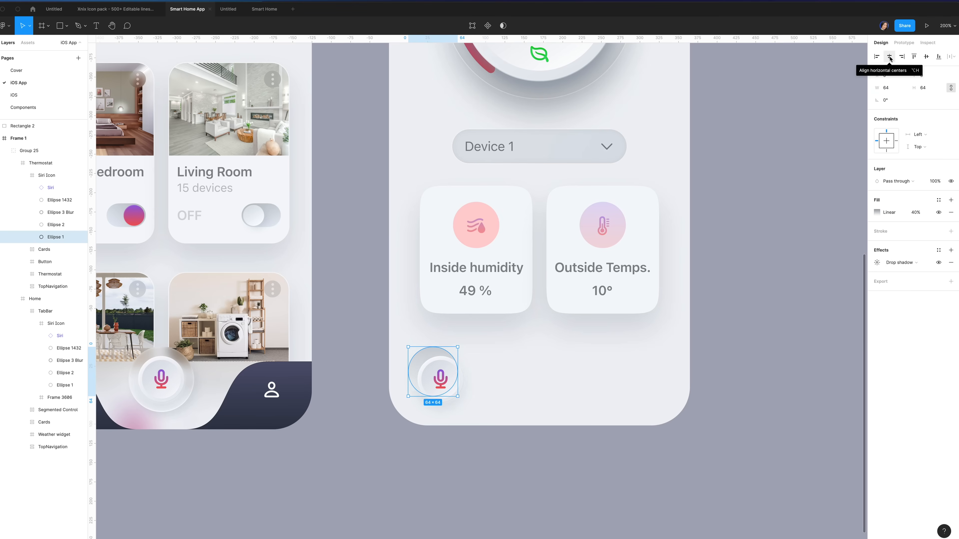
{"action": "key", "text": "shift+Right"}
{"action": "key", "text": "shift+Down"}
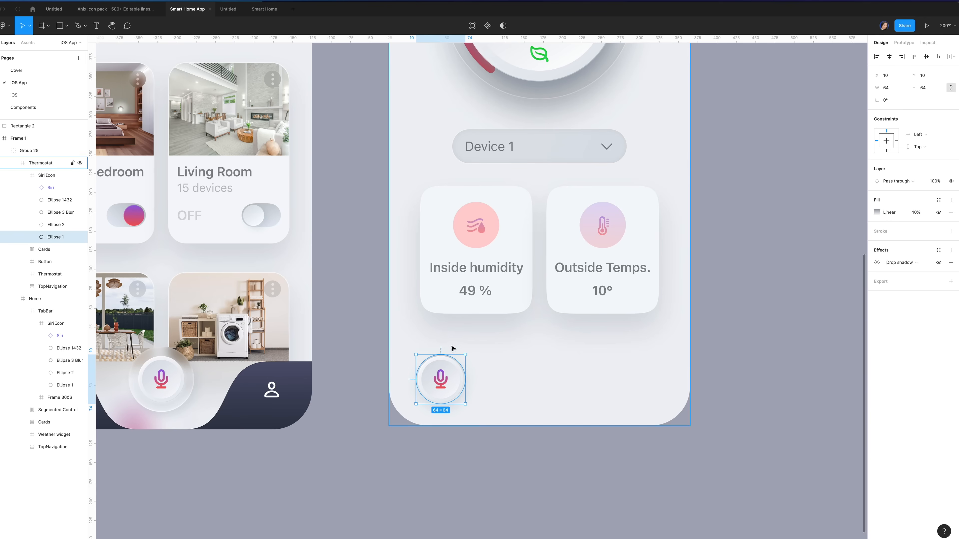
{"action": "left_click", "coordinate": [455, 364]}
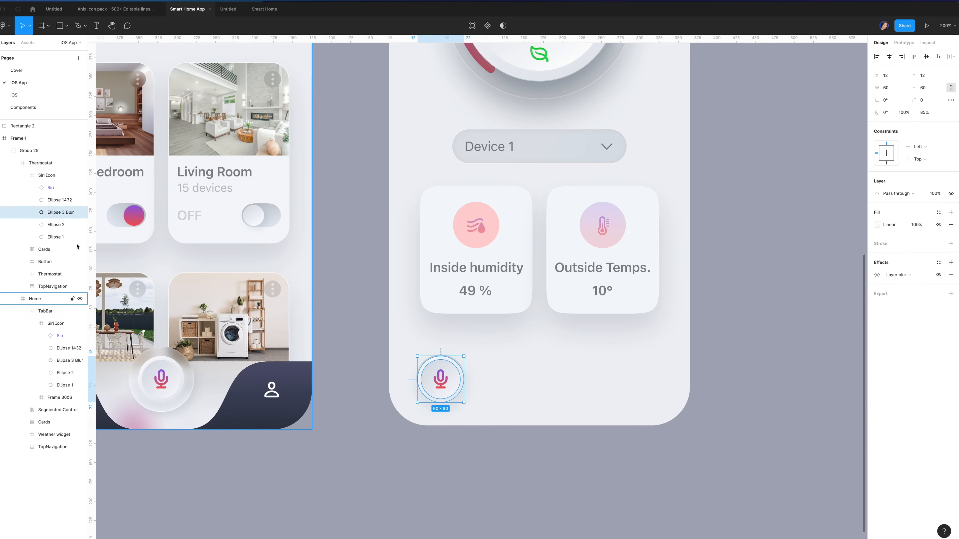
Resize the Ellipse 2 ring to 58 wide and centre it in the button
{"action": "left_click", "coordinate": [57, 225]}
{"action": "left_click", "coordinate": [889, 88]}
{"action": "type", "text": "58"}
{"action": "key", "text": "Return"}
{"action": "left_click", "coordinate": [889, 56]}
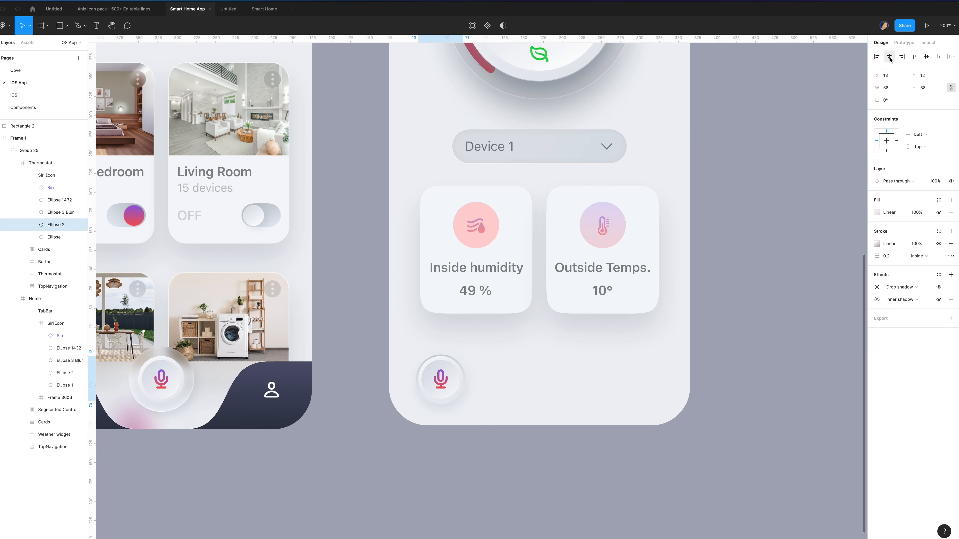
{"action": "left_click", "coordinate": [927, 57]}
Give the ring a purple-to-pink gradient fill
{"action": "left_click", "coordinate": [877, 212]}
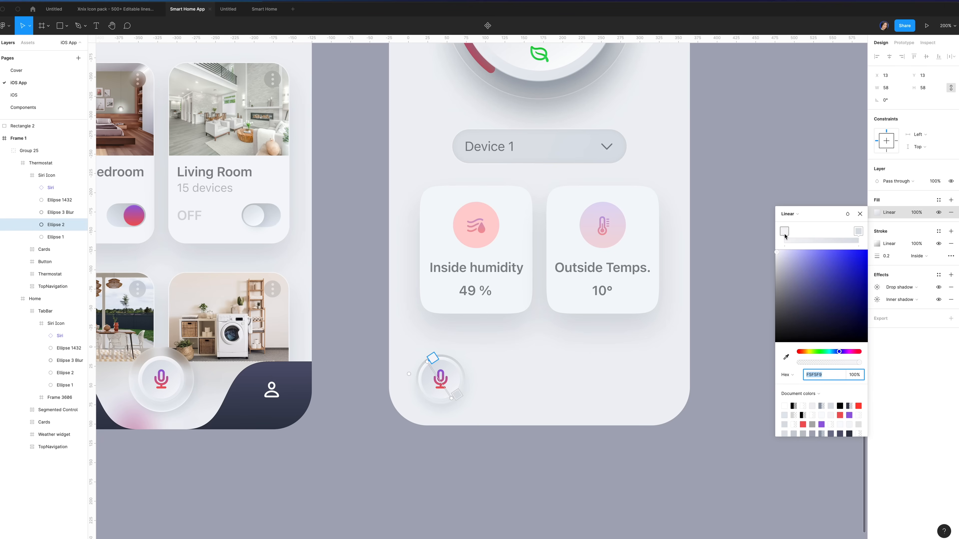
{"action": "type", "text": "d"}
{"action": "left_click", "coordinate": [857, 231]}
{"action": "left_click", "coordinate": [811, 375]}
{"action": "type", "text": "b"}
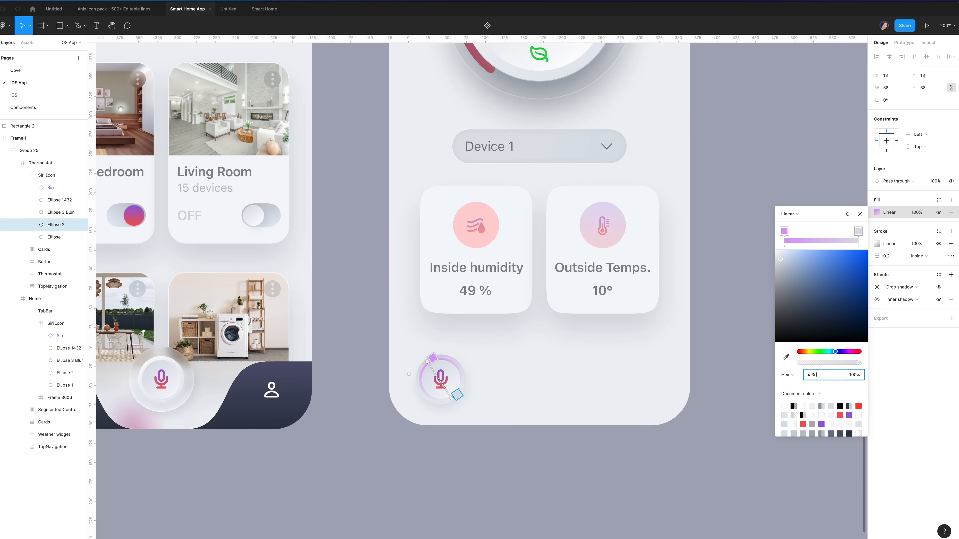
{"action": "left_click", "coordinate": [904, 263]}
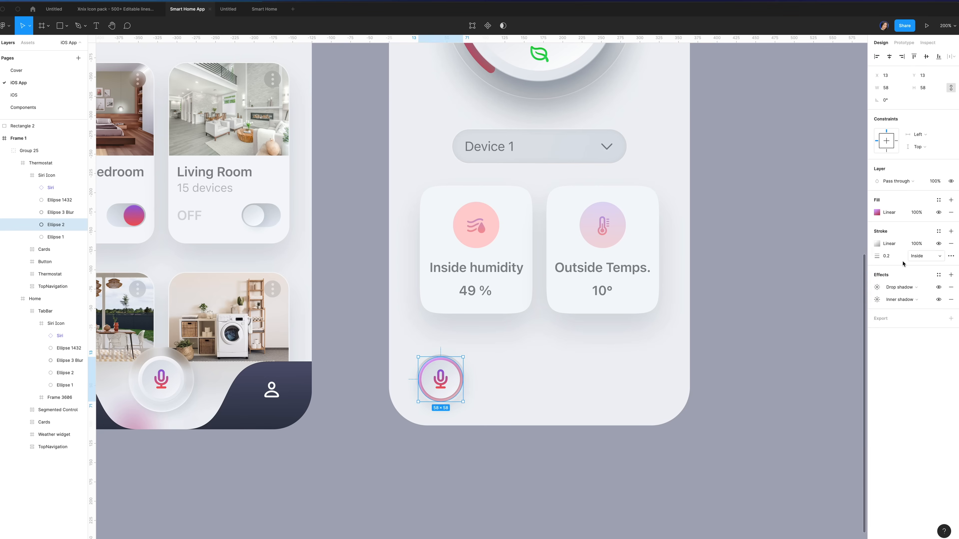
Make the ring's stroke a black gradient from 0% to 40% opacity
{"action": "left_click", "coordinate": [876, 244]}
{"action": "left_click", "coordinate": [785, 264]}
{"action": "left_click_drag", "start_coordinate": [793, 359], "coordinate": [759, 415]}
{"action": "left_click", "coordinate": [854, 406]}
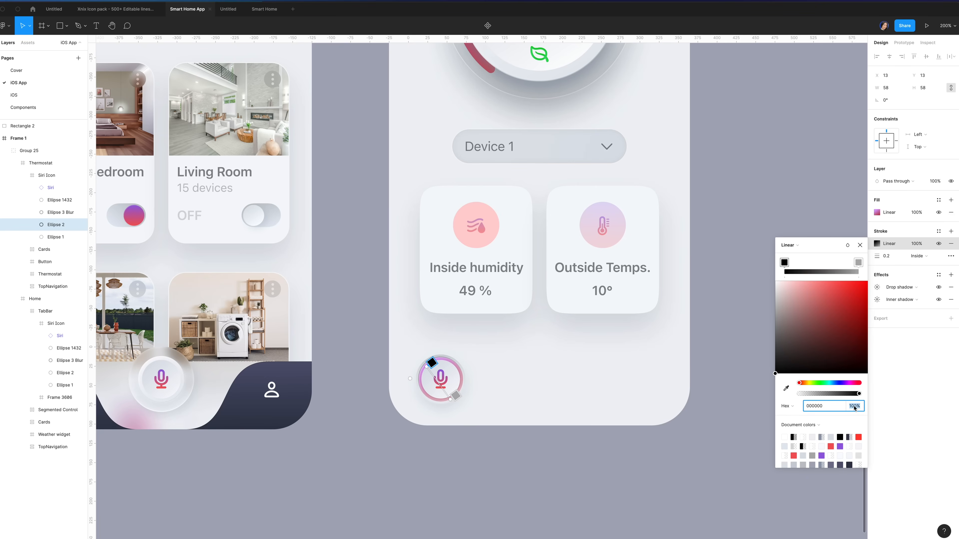
{"action": "type", "text": "0"}
{"action": "left_click", "coordinate": [858, 263]}
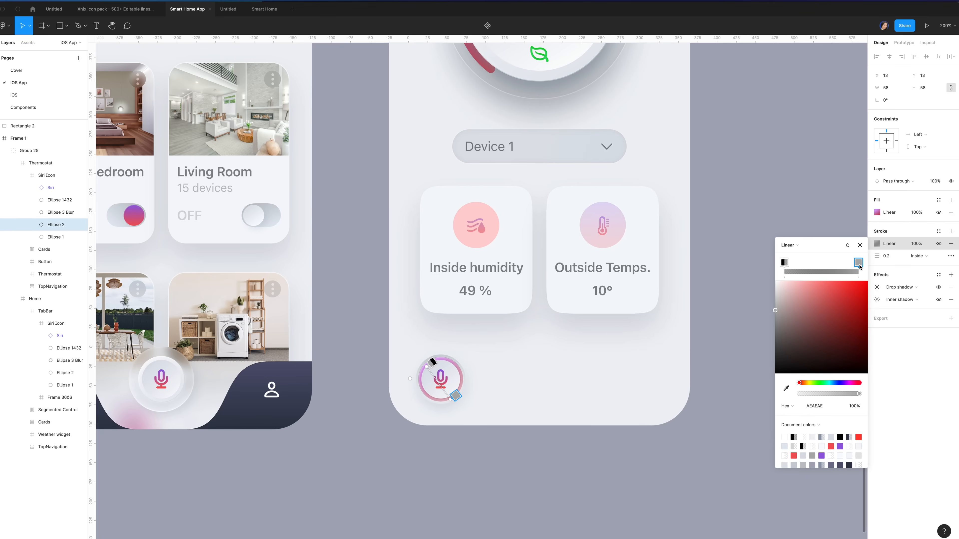
{"action": "mouse_move", "coordinate": [781, 340]}
{"action": "left_mouse_down"}
{"action": "mouse_move", "coordinate": [757, 405]}
{"action": "mouse_move", "coordinate": [768, 436]}
{"action": "left_mouse_up"}
{"action": "left_click", "coordinate": [856, 406]}
{"action": "type", "text": "40"}
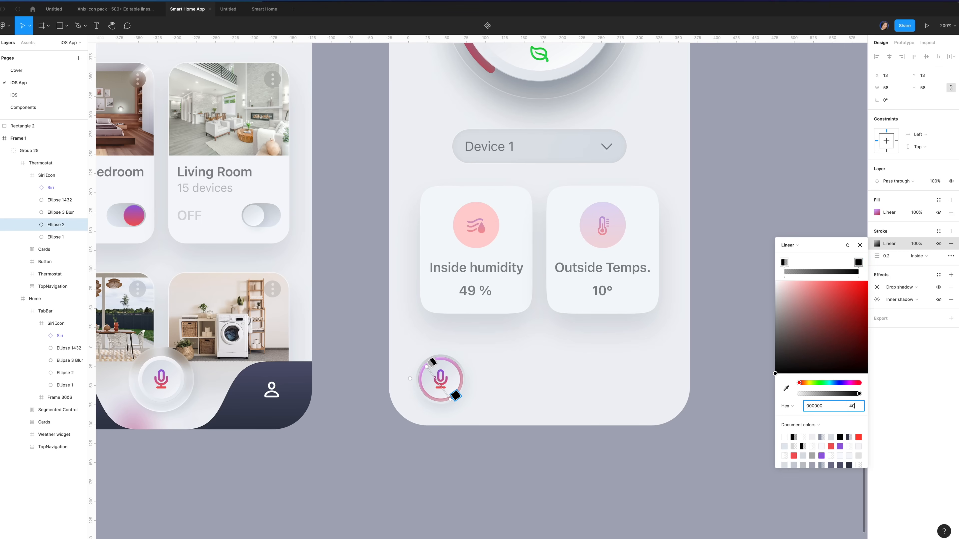
{"action": "left_click", "coordinate": [892, 256]}
Set the ring's stroke weight to 0.5 and duplicate Ellipse 2
{"action": "left_click", "coordinate": [893, 258]}
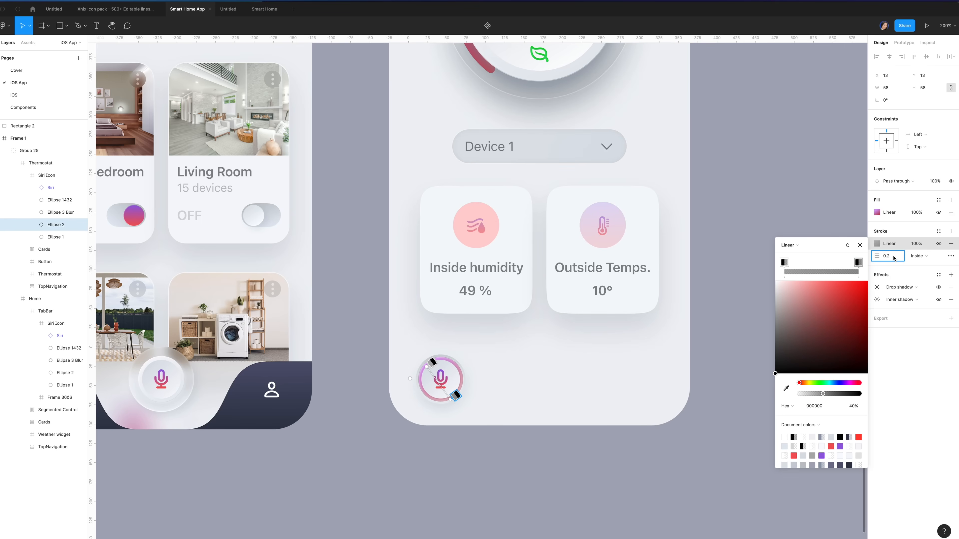
{"action": "key", "text": "BackSpace"}
{"action": "type", "text": "5"}
{"action": "key", "text": "Return"}
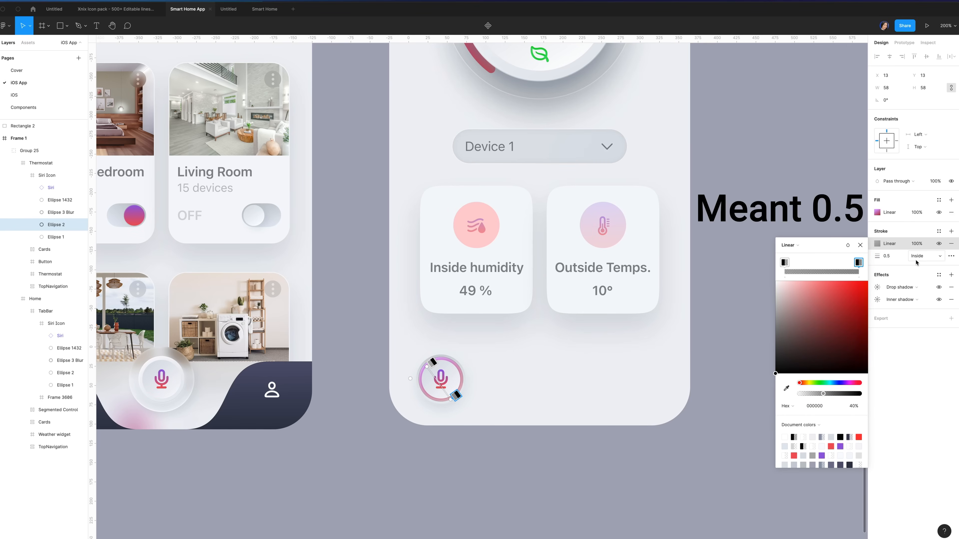
{"action": "left_click", "coordinate": [56, 229]}
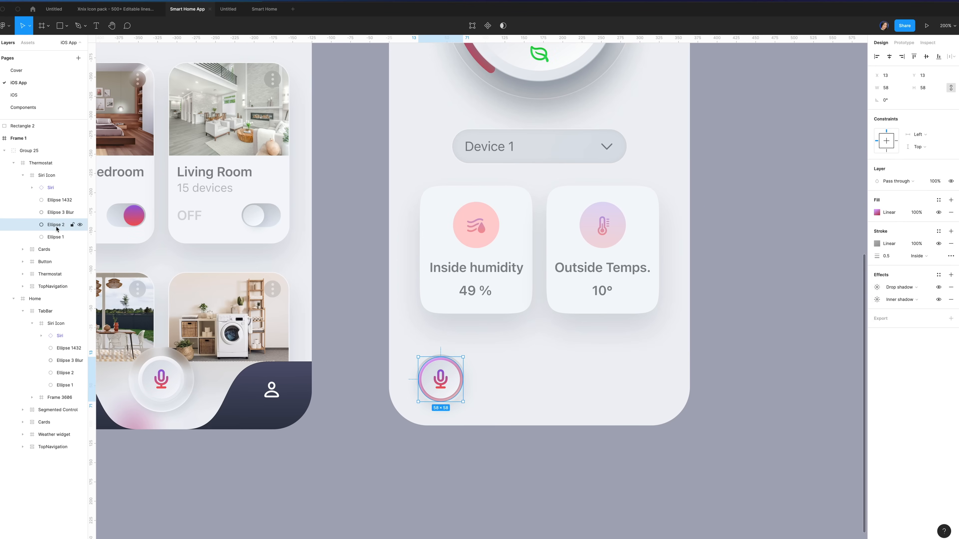
{"action": "key", "text": "super+d"}
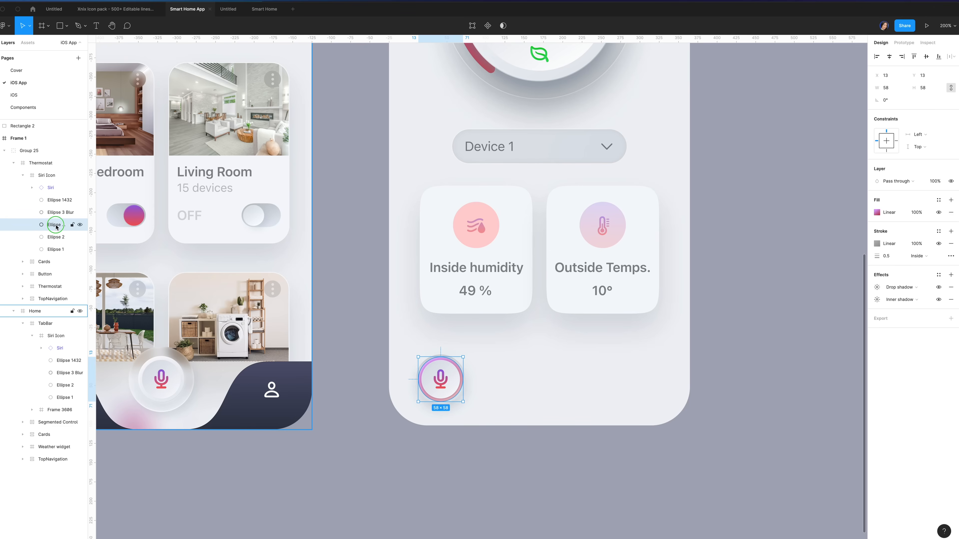
{"action": "right_click", "coordinate": [56, 227]}
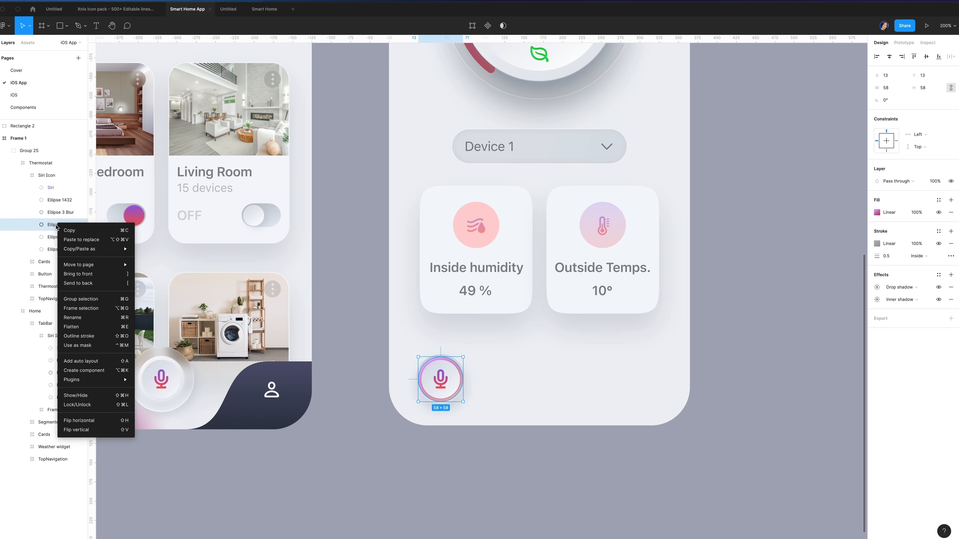
Use the duplicate as a mask without shadows or stroke, and hide Ellipse 3 Blur
{"action": "left_click", "coordinate": [101, 346]}
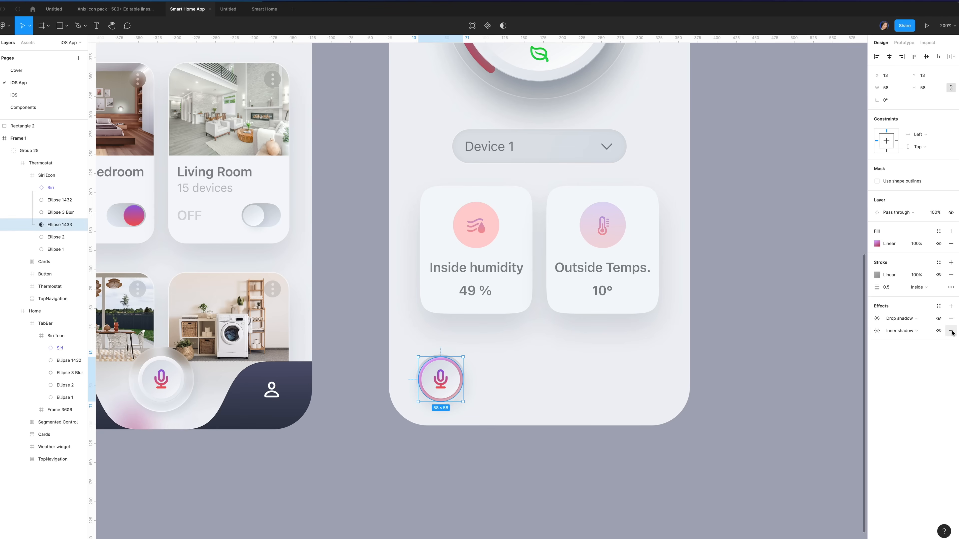
{"action": "left_click", "coordinate": [951, 331]}
{"action": "left_click", "coordinate": [951, 318]}
{"action": "left_click", "coordinate": [950, 275]}
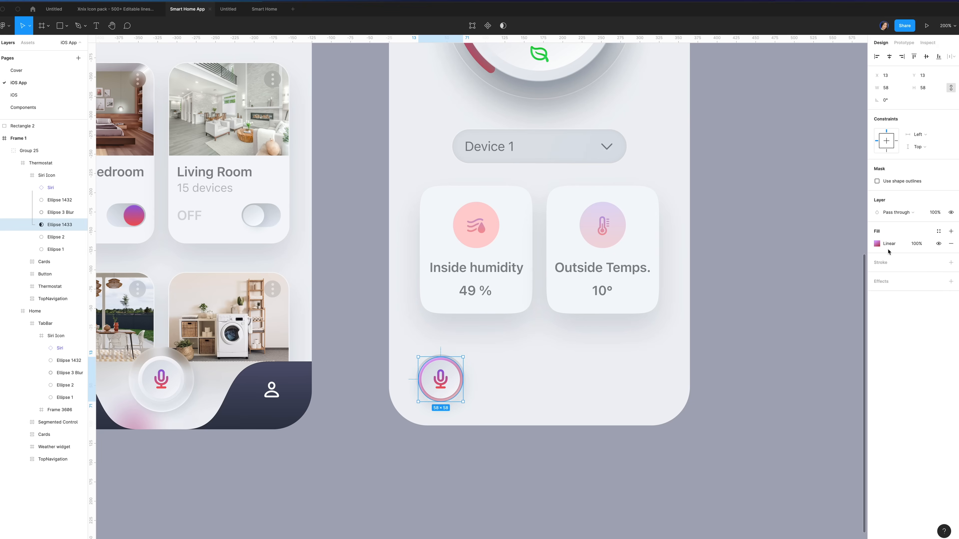
{"action": "left_click", "coordinate": [56, 212]}
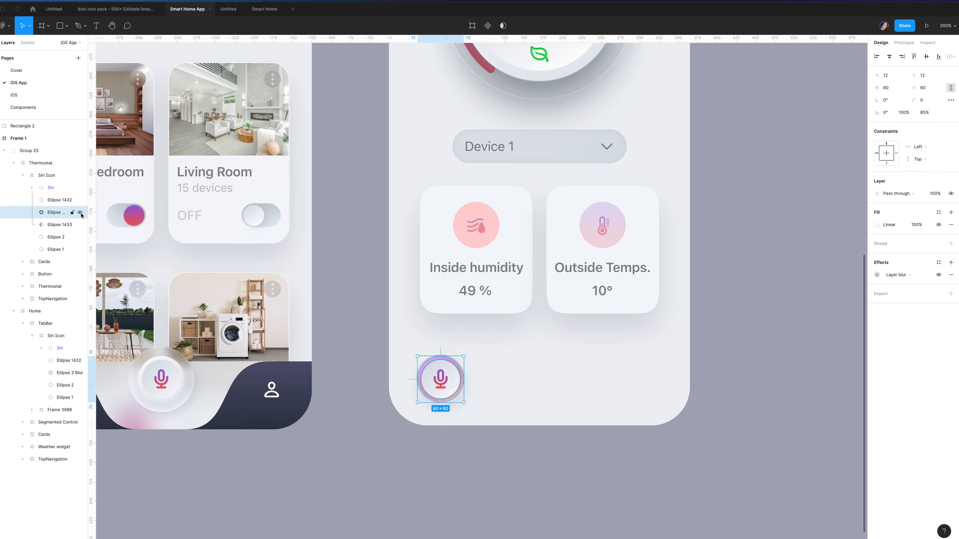
{"action": "left_click", "coordinate": [81, 213]}
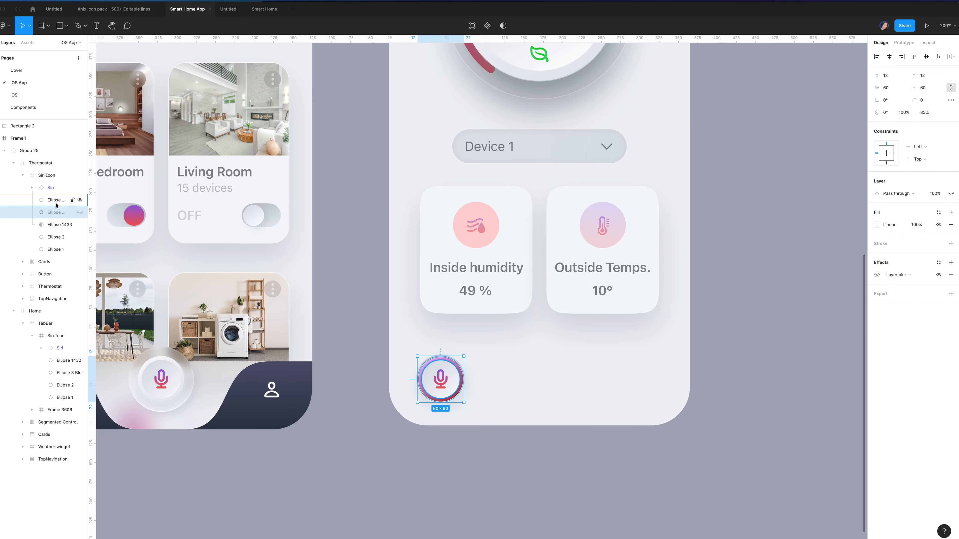
Fill Ellipse 4 with a vertical 985EE1 to F25656 gradient, red at the bottom
{"action": "left_click", "coordinate": [60, 200]}
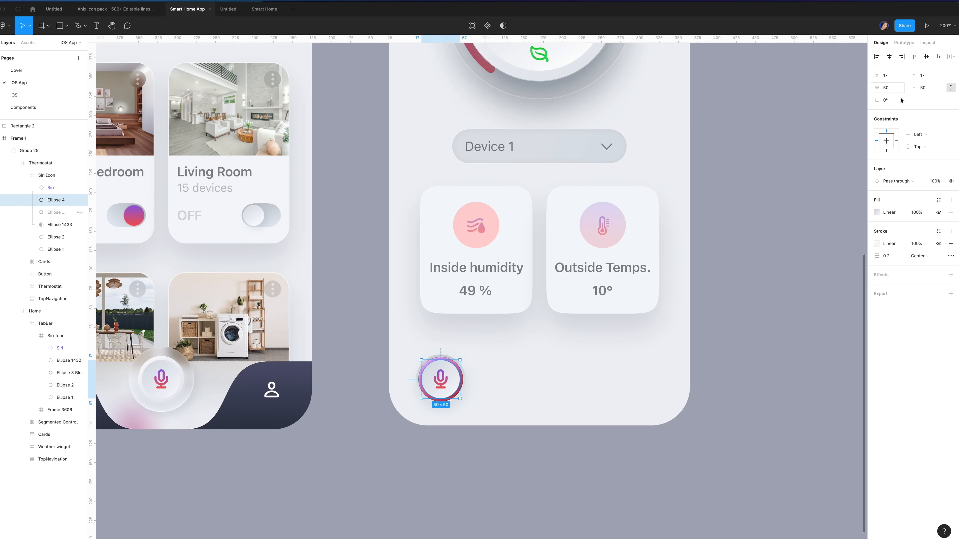
{"action": "left_click", "coordinate": [878, 215]}
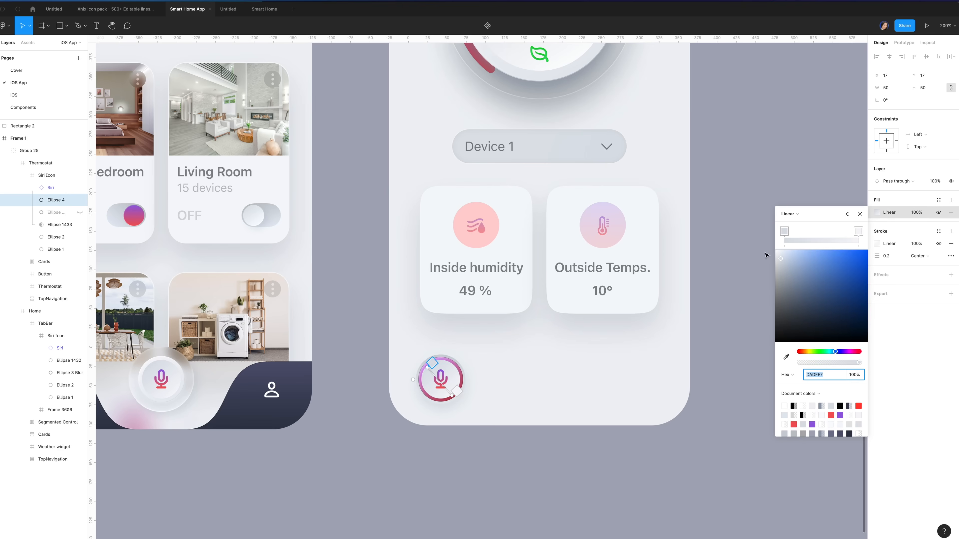
{"action": "type", "text": "9"}
{"action": "key", "text": "Return"}
{"action": "left_click", "coordinate": [858, 231]}
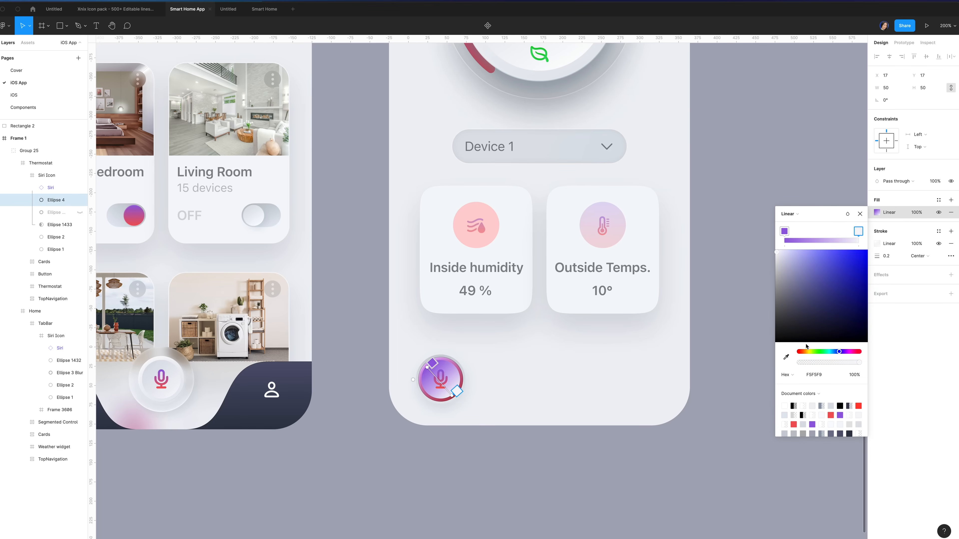
{"action": "left_click", "coordinate": [809, 378]}
{"action": "type", "text": "f25656"}
{"action": "key", "text": "Return"}
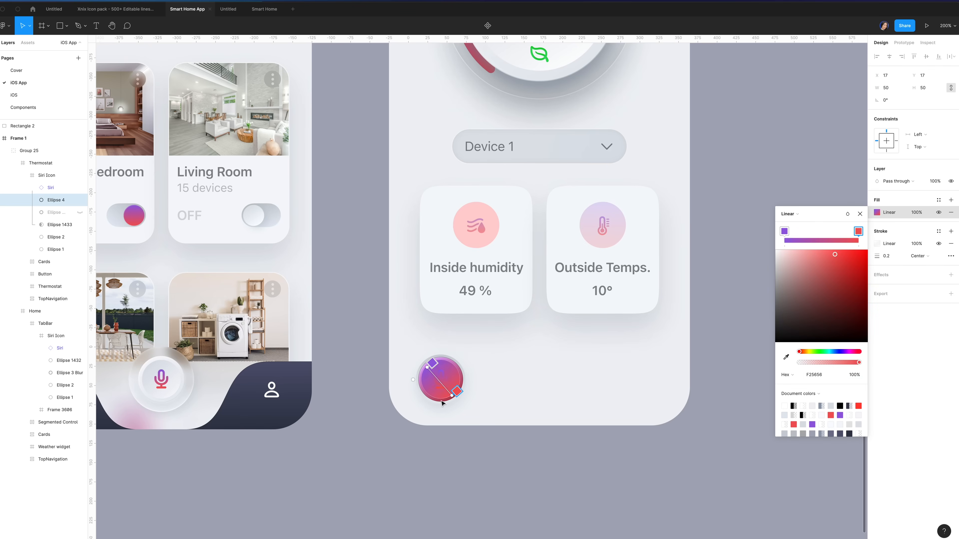
{"action": "mouse_move", "coordinate": [453, 396]}
{"action": "left_mouse_down"}
{"action": "mouse_move", "coordinate": [439, 398]}
{"action": "mouse_move", "coordinate": [441, 368]}
{"action": "mouse_move", "coordinate": [425, 378]}
{"action": "mouse_move", "coordinate": [445, 399]}
{"action": "left_mouse_up"}
{"action": "key", "text": "Escape"}
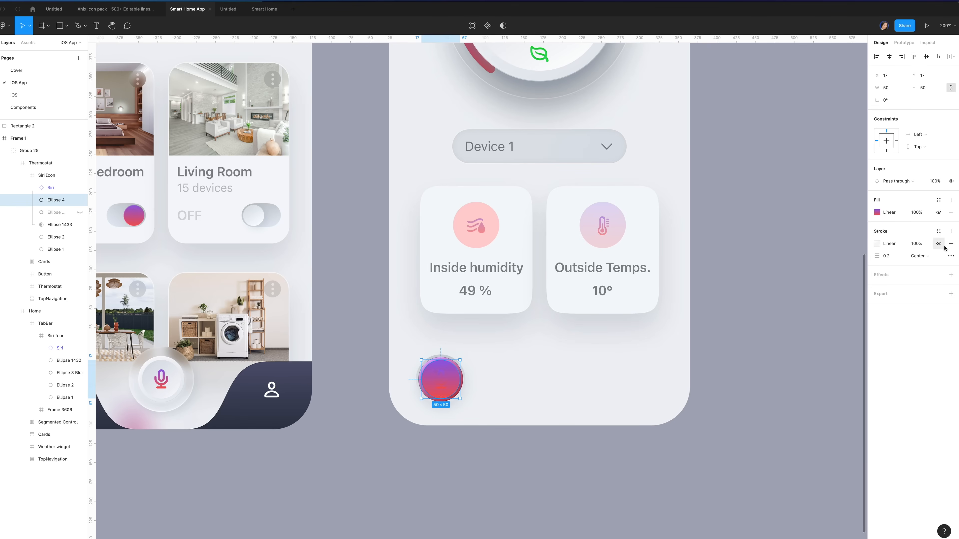
Colour the microphone glyph white with the Label Colour style
{"action": "double_click", "coordinate": [443, 384]}
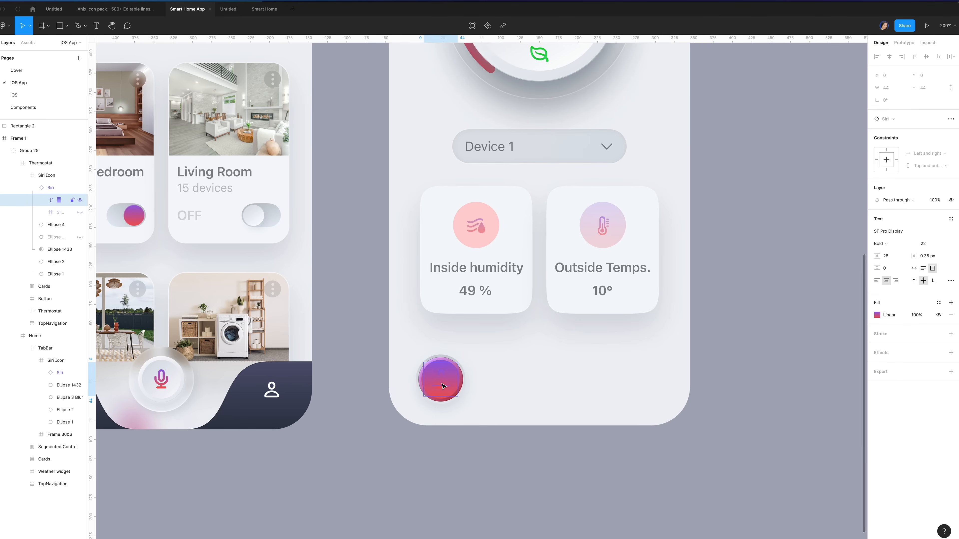
{"action": "left_click", "coordinate": [938, 303]}
{"action": "left_click", "coordinate": [913, 426]}
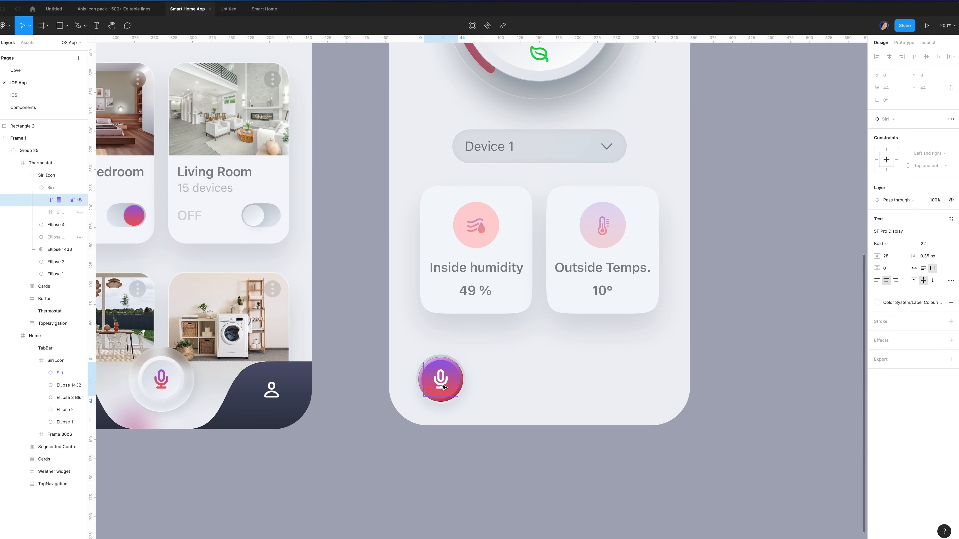
Place the Home Steam icon centred on the button and delete the old Siri microphone layer
{"action": "scroll", "coordinate": [447, 386], "scroll_direction": "down", "scroll_amount": 1}
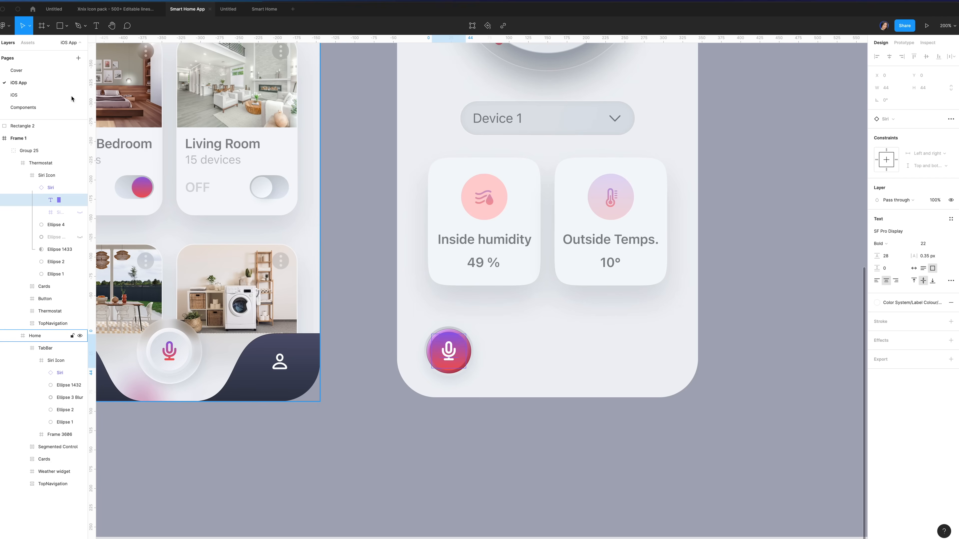
{"action": "left_click", "coordinate": [28, 43]}
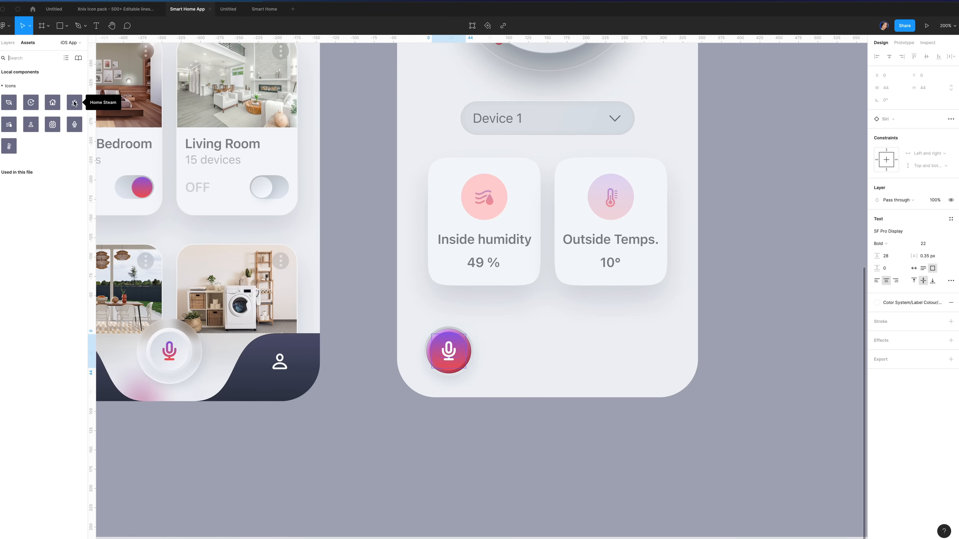
{"action": "left_click_drag", "start_coordinate": [74, 103], "coordinate": [449, 352]}
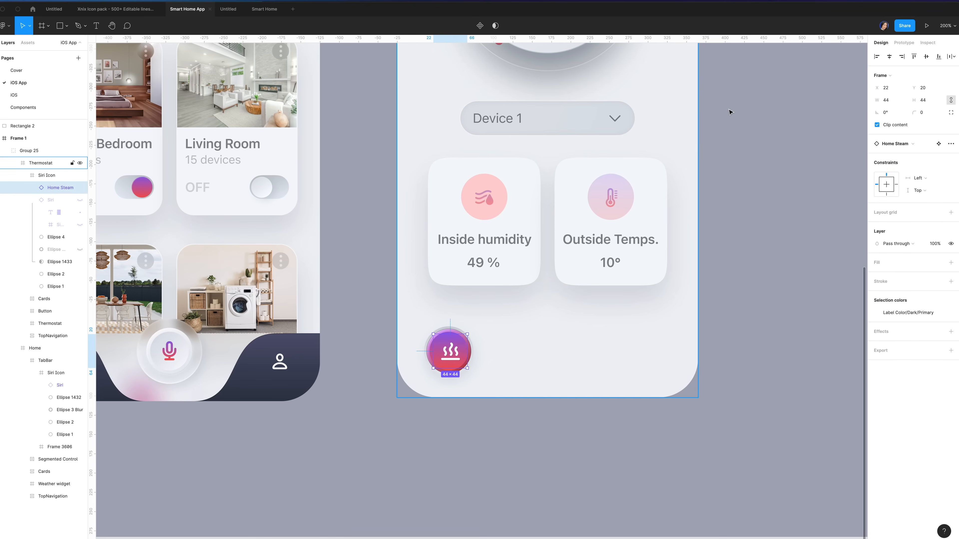
{"action": "left_click", "coordinate": [889, 57]}
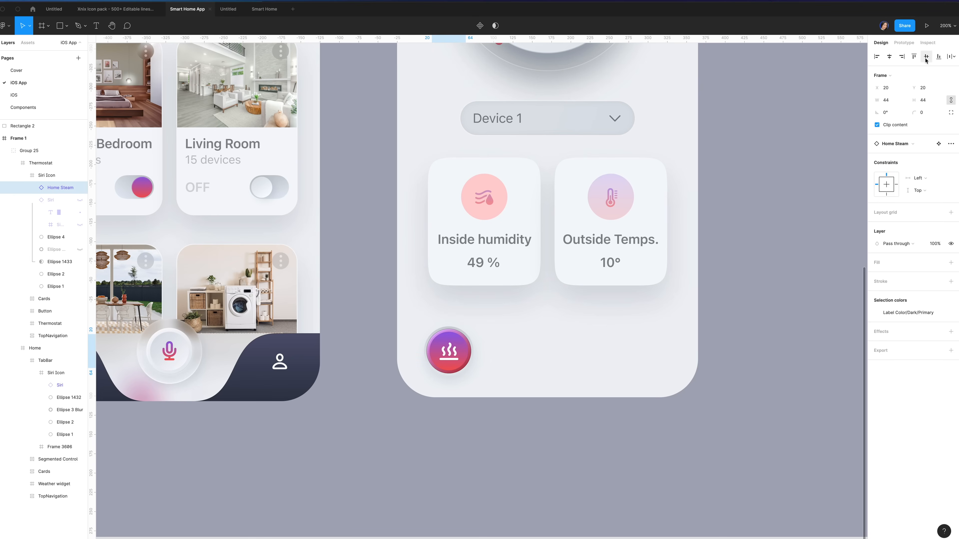
{"action": "left_click", "coordinate": [61, 202]}
{"action": "key", "text": "Delete"}
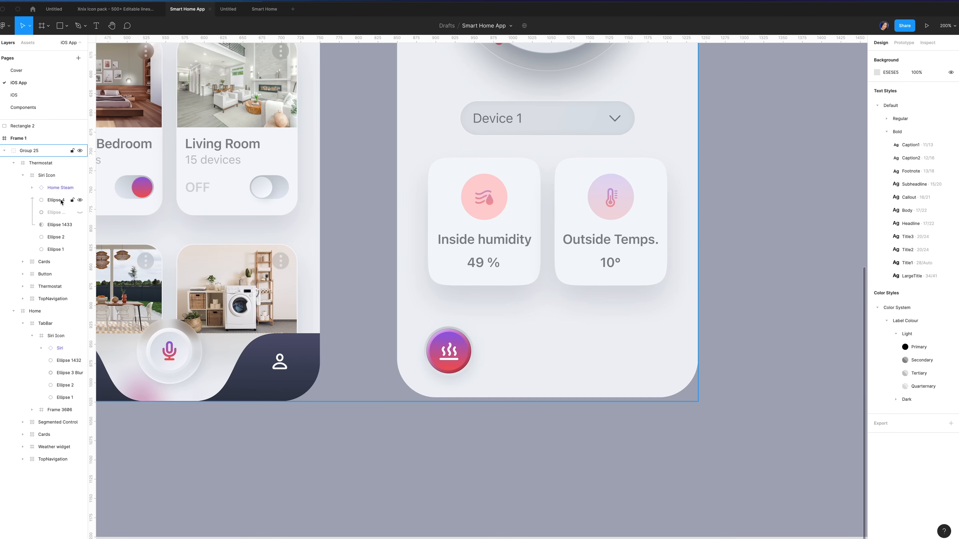
Rename the Siri Icon frame to 'Icon', move it to Y 726, and group its layers
{"action": "double_click", "coordinate": [47, 176]}
{"action": "type", "text": "Icon"}
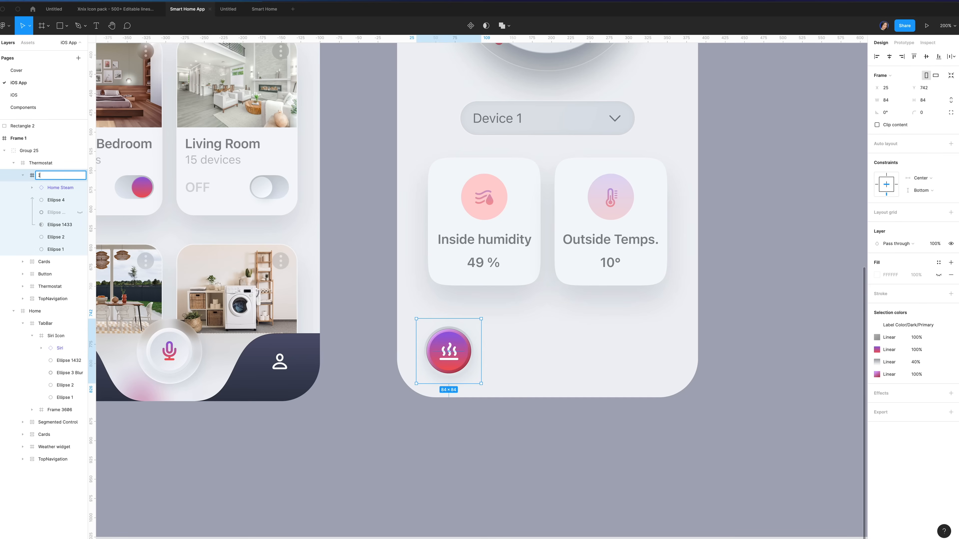
{"action": "key", "text": "Return"}
{"action": "key", "text": "alt"}
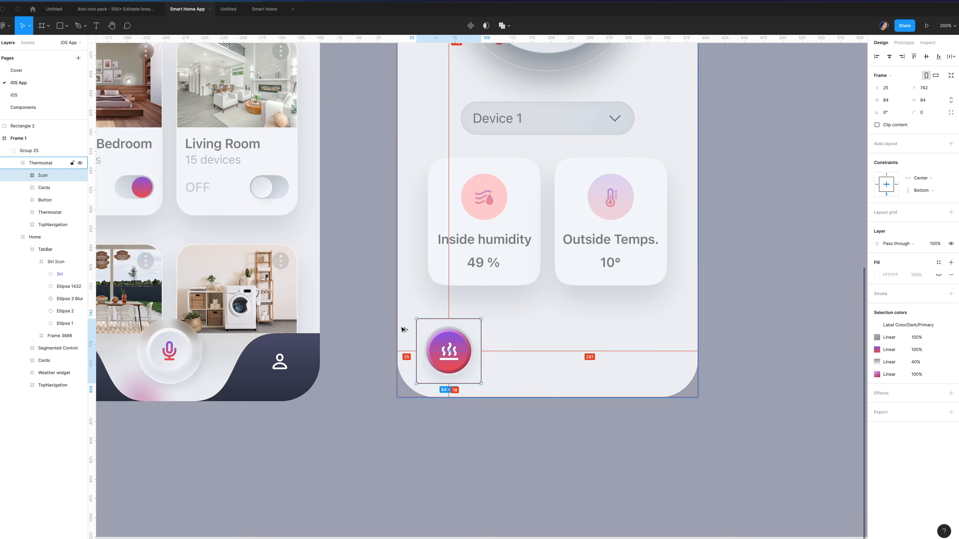
{"action": "left_click", "coordinate": [936, 92]}
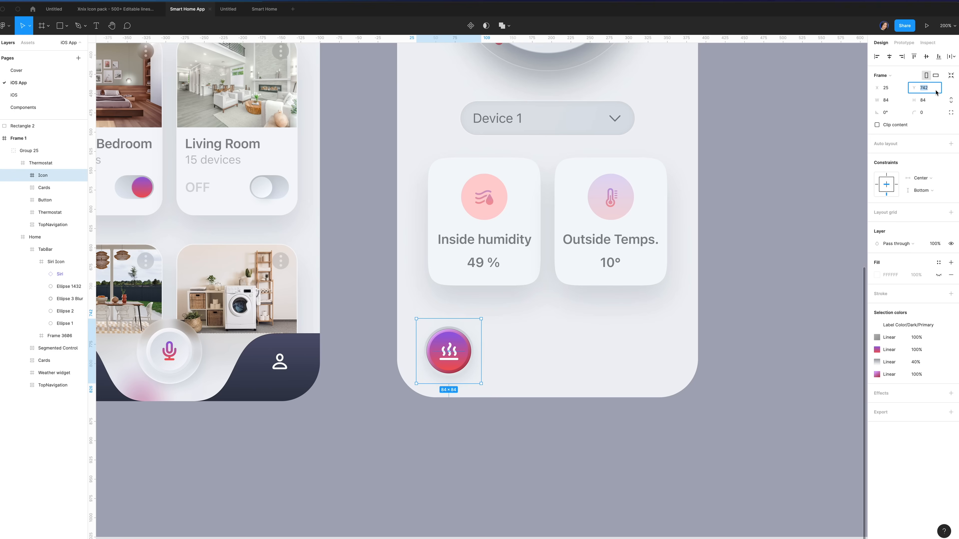
{"action": "type", "text": "726"}
{"action": "key", "text": "Return"}
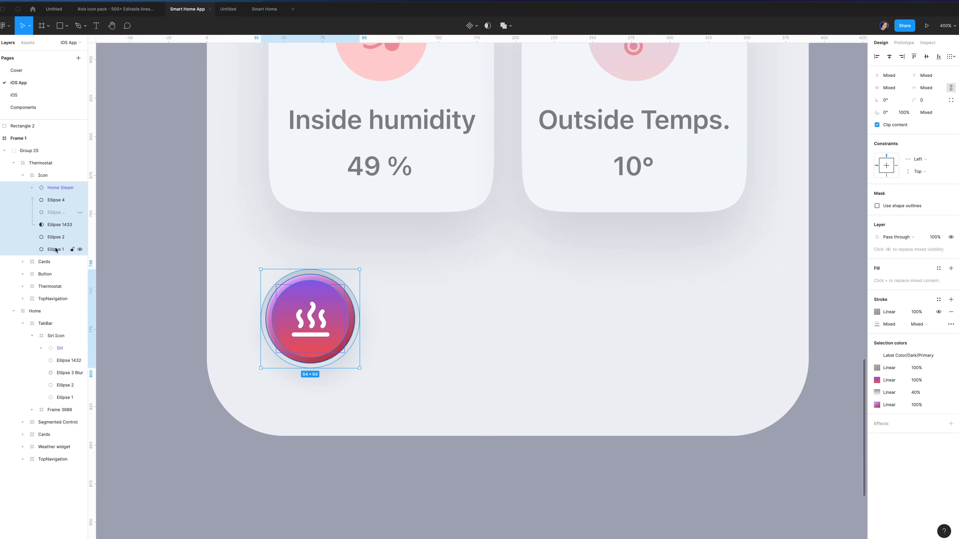
{"action": "key", "text": "ctrl+g"}
{"action": "left_click", "coordinate": [68, 175]}
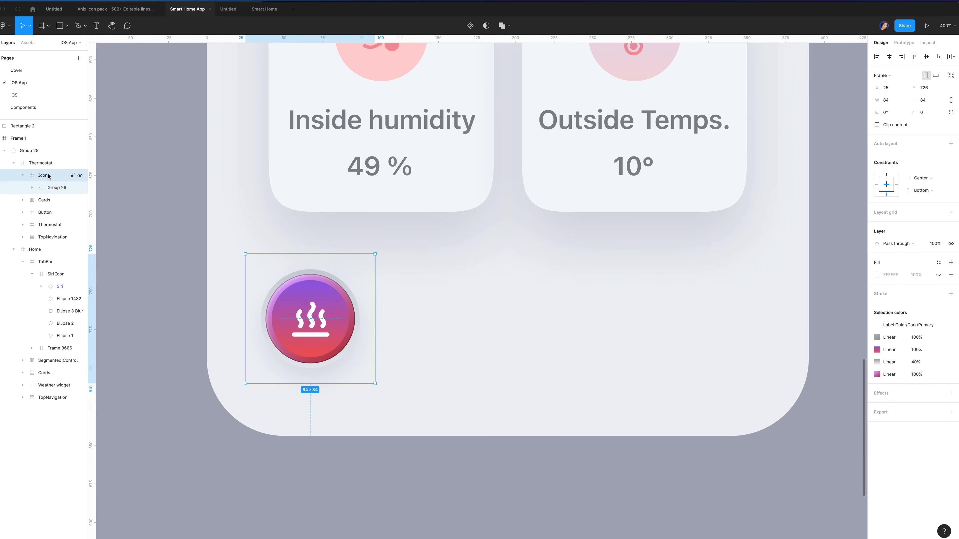
Add a 'MODE' label below the button in Footnote style with the Secondary grey colour
{"action": "key", "text": "t"}
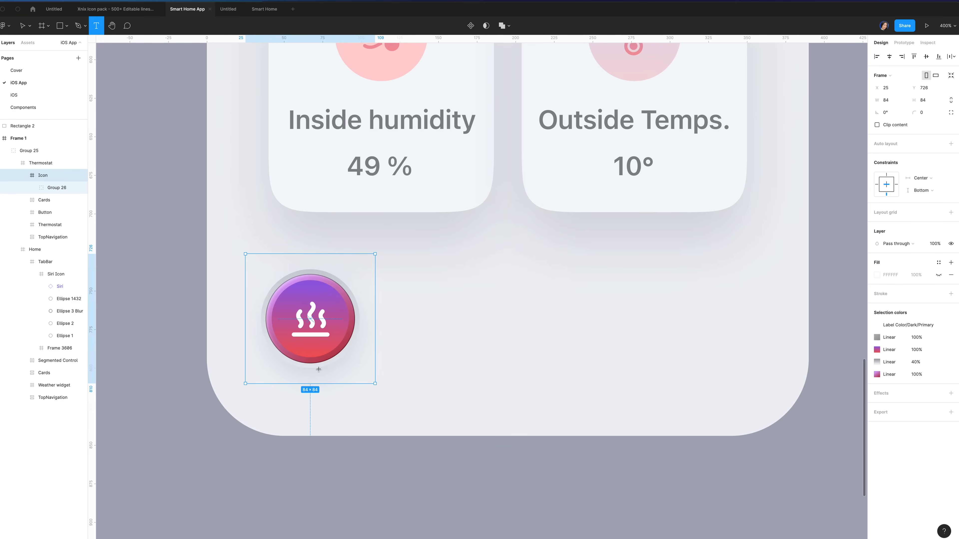
{"action": "left_click", "coordinate": [310, 377]}
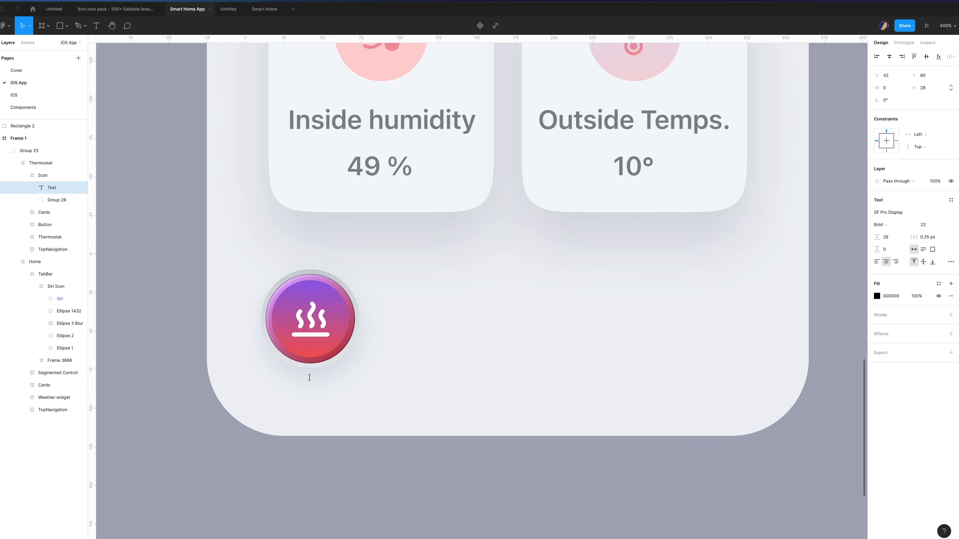
{"action": "type", "text": "MODE"}
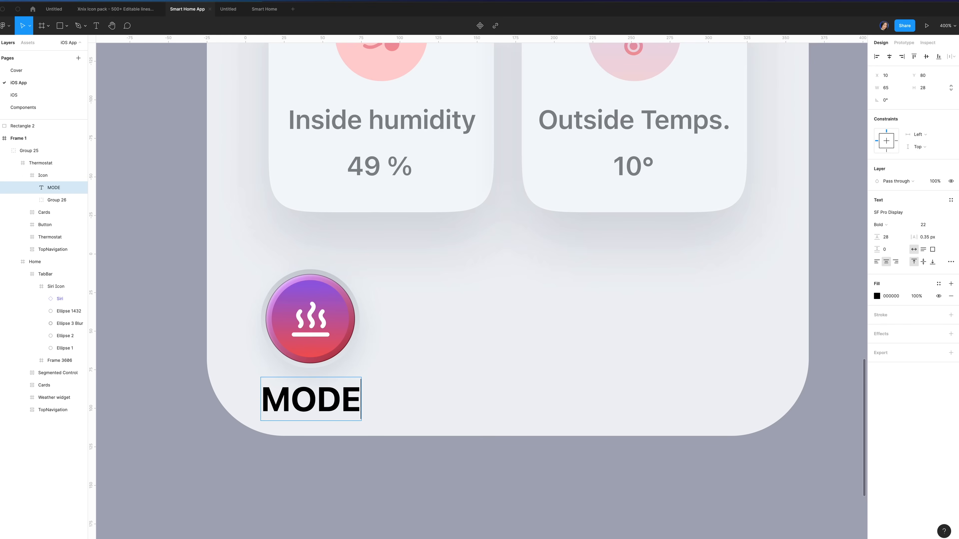
{"action": "left_click", "coordinate": [52, 189]}
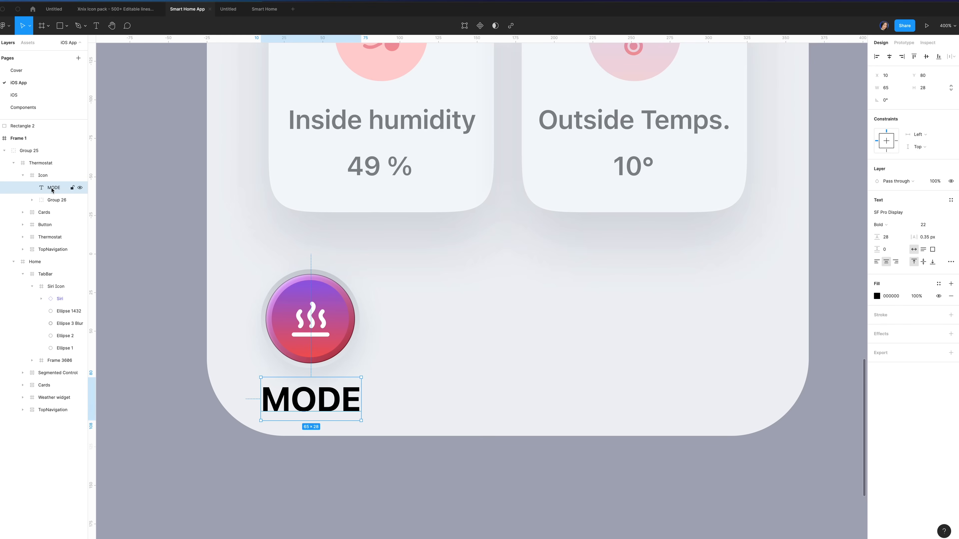
{"action": "left_click", "coordinate": [951, 200]}
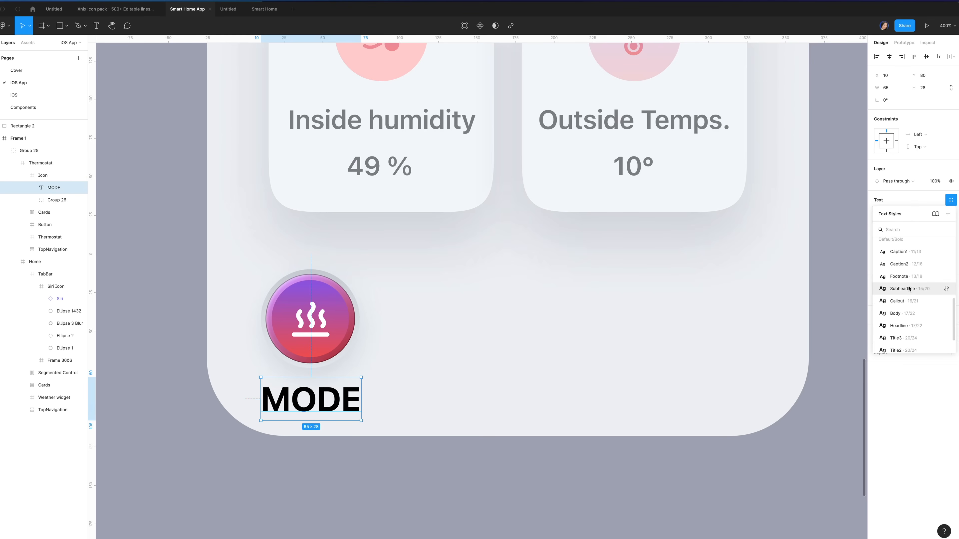
{"action": "left_click", "coordinate": [907, 277]}
{"action": "left_click", "coordinate": [938, 234]}
{"action": "left_click", "coordinate": [915, 309]}
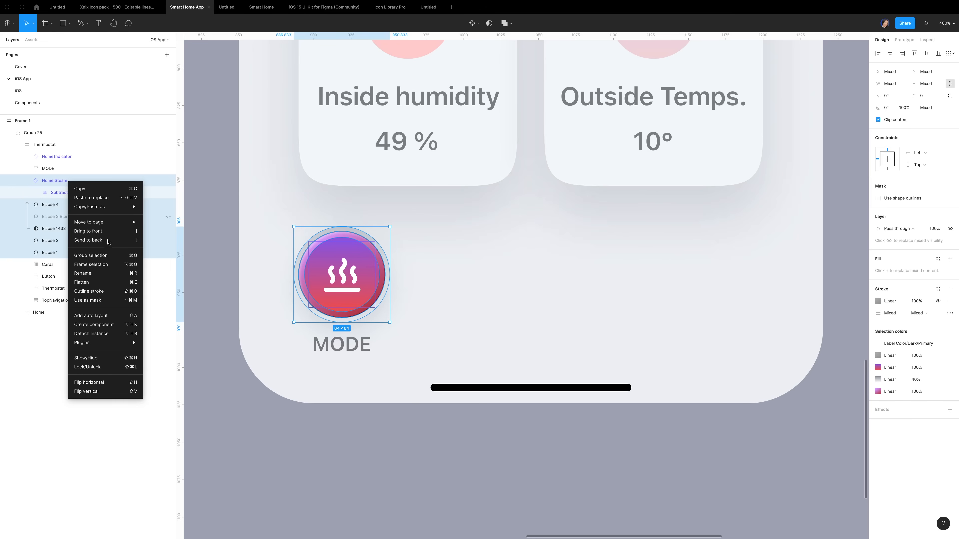
Frame the ellipses as 'Icon', then wrap Icon and the MODE label in a frame named 'Button'
{"action": "left_click", "coordinate": [105, 266]}
{"action": "double_click", "coordinate": [52, 181]}
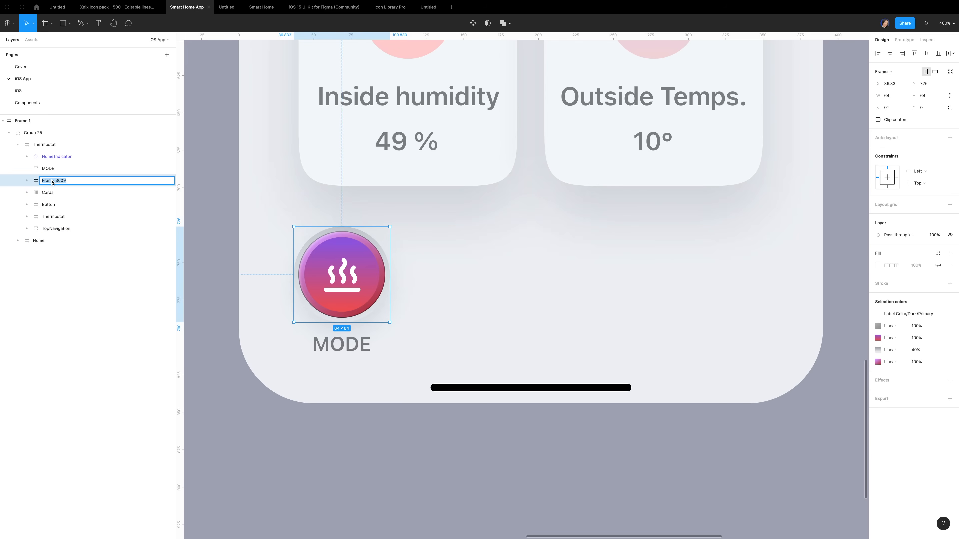
{"action": "type", "text": "1con"}
{"action": "left_click", "coordinate": [69, 169]}
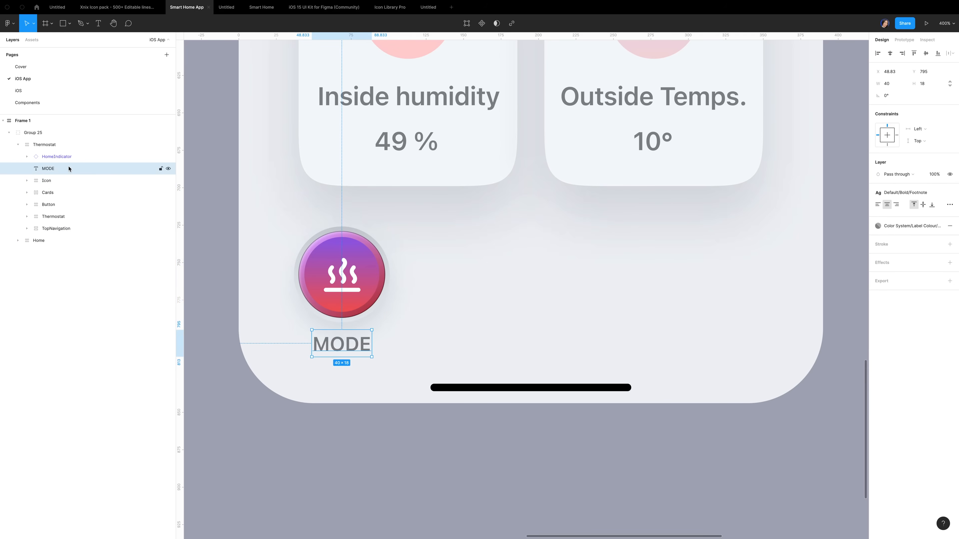
{"action": "left_click", "coordinate": [47, 182], "text": "shift"}
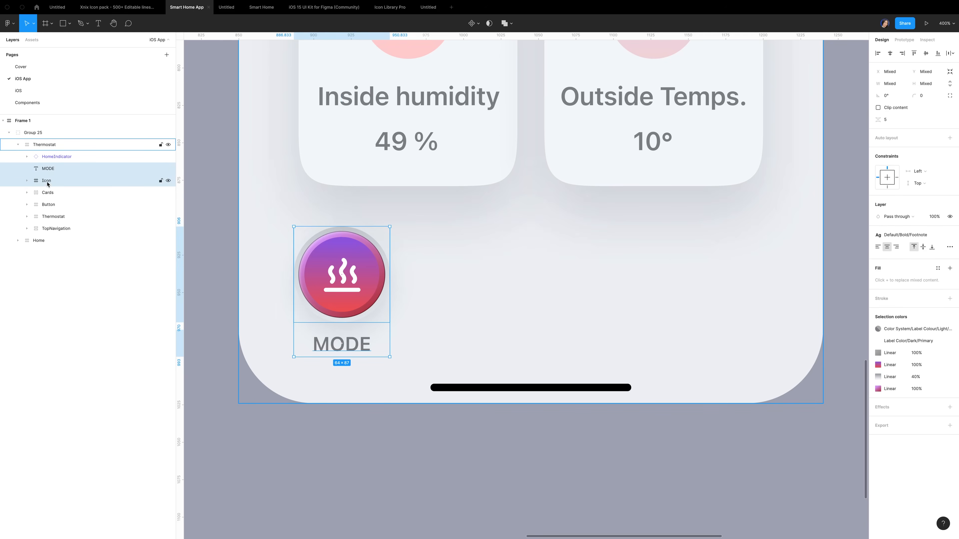
{"action": "key", "text": "ctrl+alt+g"}
{"action": "left_click", "coordinate": [27, 169]}
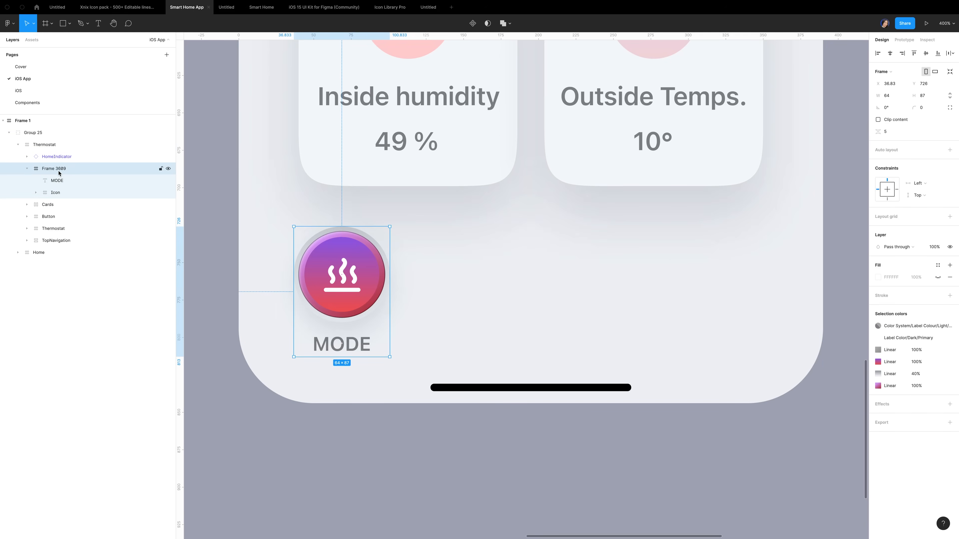
{"action": "double_click", "coordinate": [57, 173]}
{"action": "type", "text": "Button"}
{"action": "key", "text": "Return"}
Give Button auto layout at width 66 with the label centred under the icon
{"action": "left_click", "coordinate": [949, 150]}
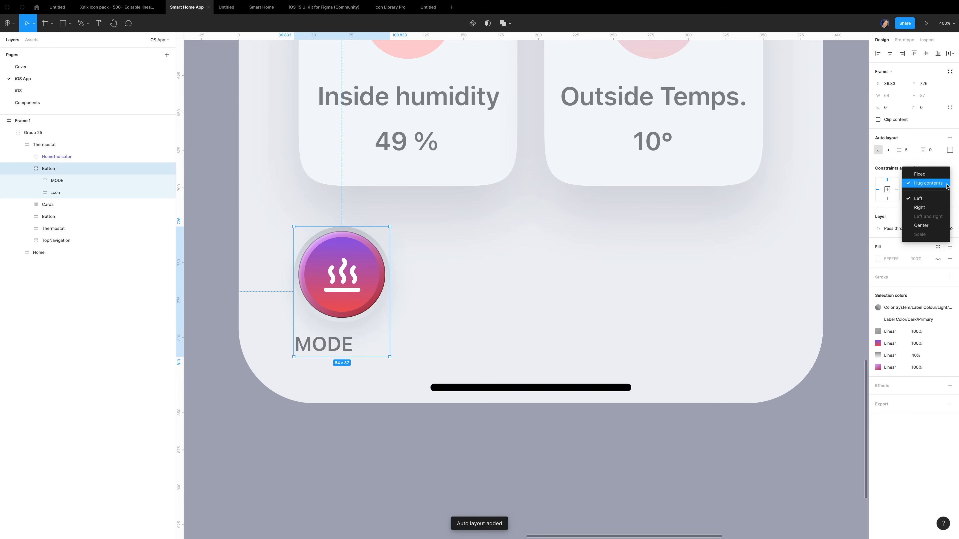
{"action": "left_click", "coordinate": [889, 95]}
{"action": "type", "text": "66"}
{"action": "left_click", "coordinate": [949, 149]}
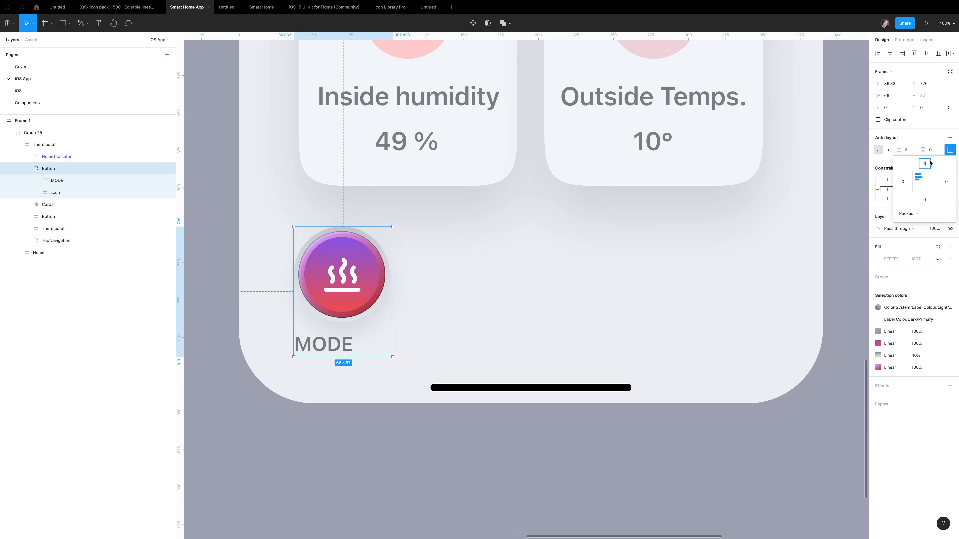
{"action": "left_click", "coordinate": [926, 177]}
{"action": "left_click", "coordinate": [63, 181]}
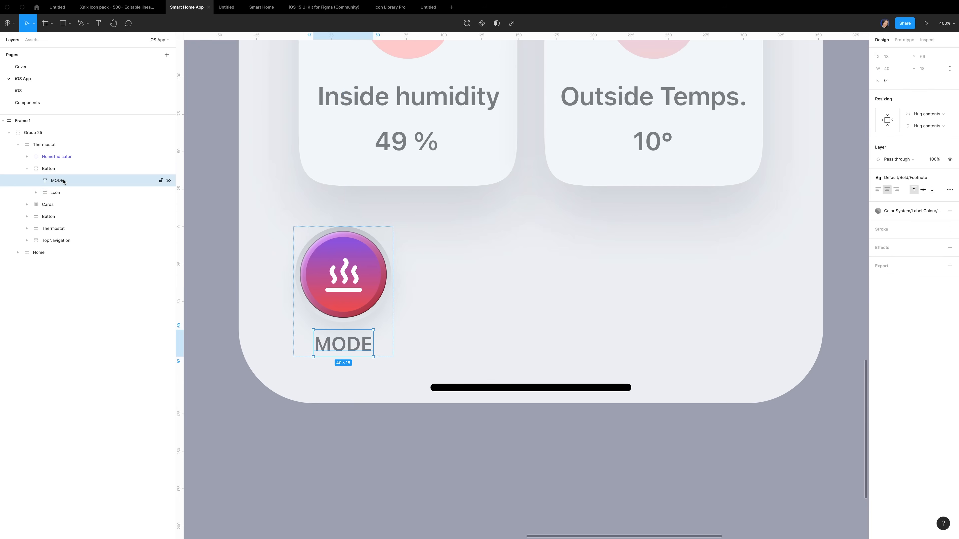
Rename the MODE text layer to 'Label'
{"action": "double_click", "coordinate": [58, 181]}
{"action": "type", "text": "L"}
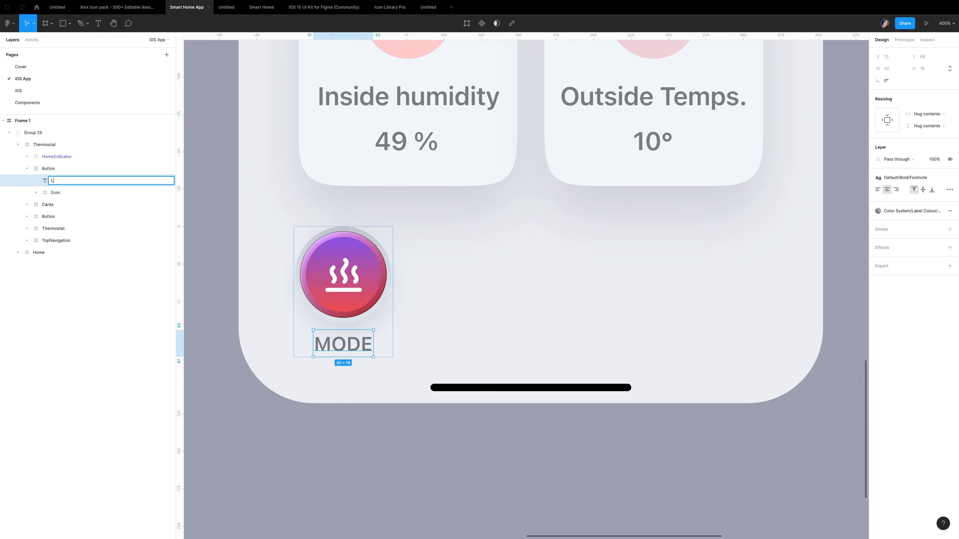
{"action": "type", "text": "abel"}
{"action": "key", "text": "Return"}
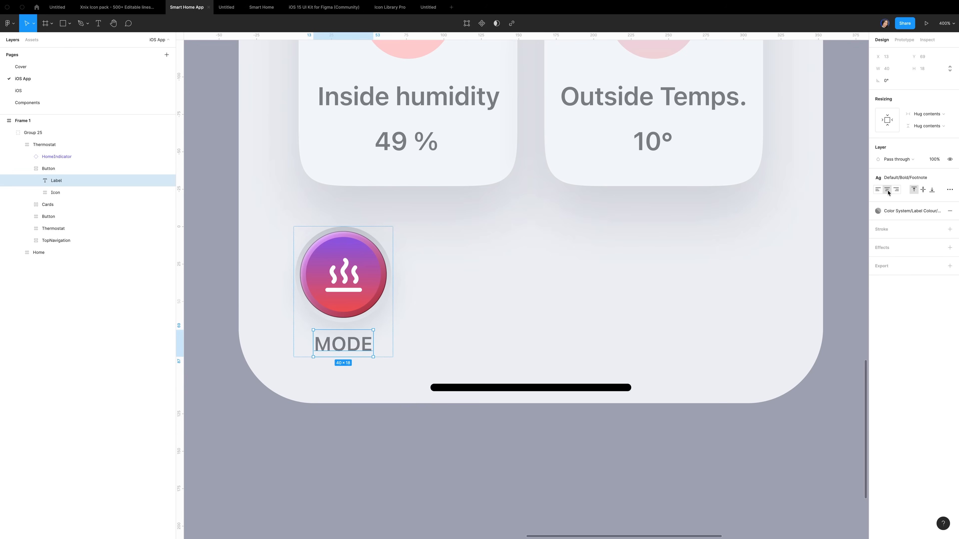
Duplicate the Button and arrange both copies in a horizontal auto-layout row, 10 apart
{"action": "left_click", "coordinate": [63, 171]}
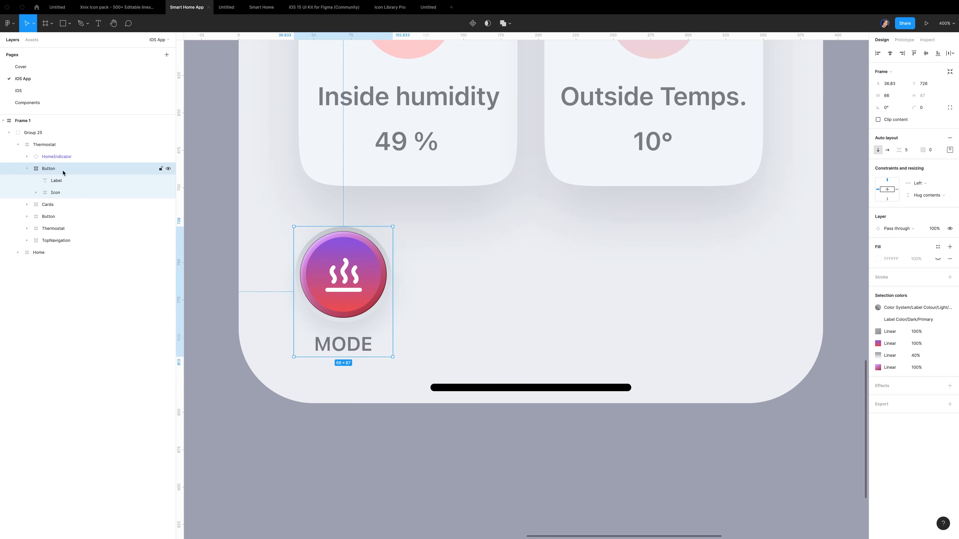
{"action": "key", "text": "ctrl+d"}
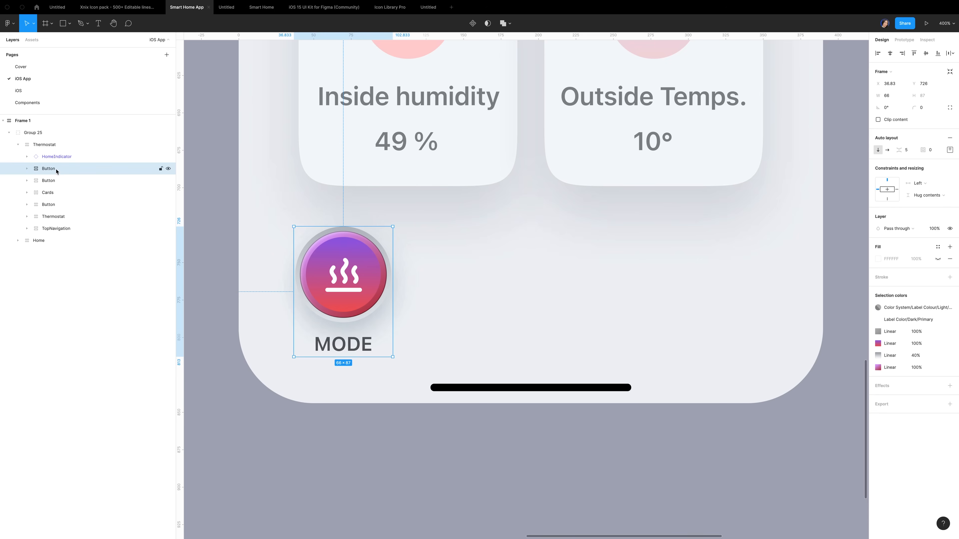
{"action": "left_click", "coordinate": [53, 181], "text": "shift"}
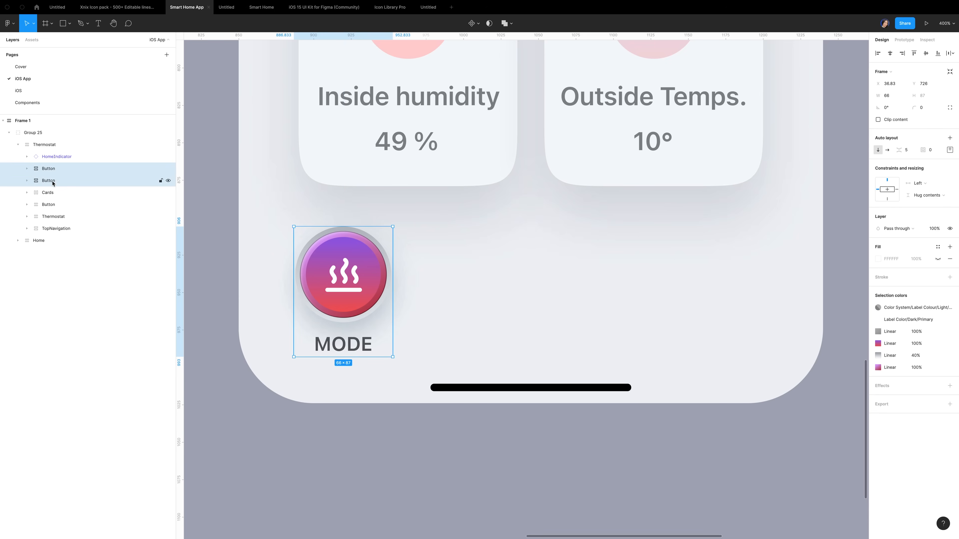
{"action": "left_click", "coordinate": [950, 139]}
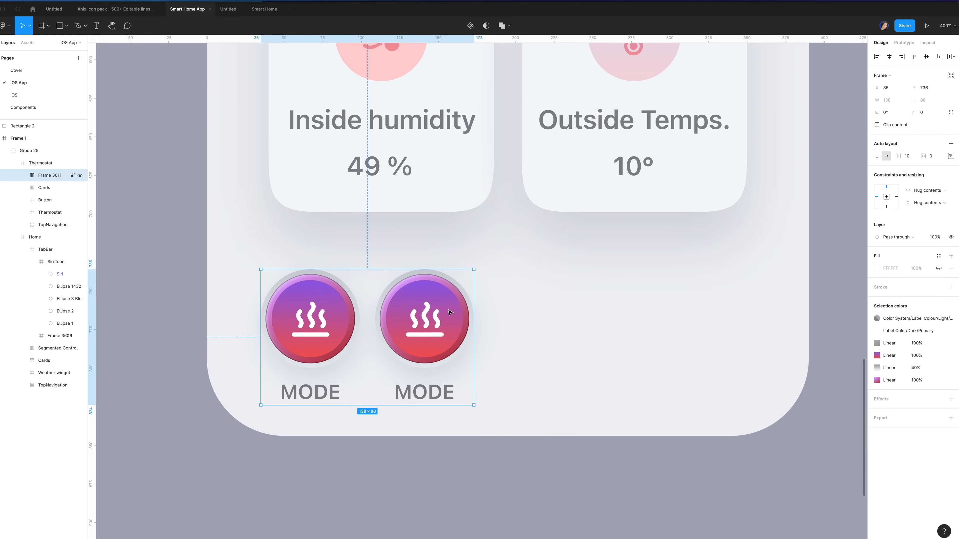
Recolour the copied button's outer ring gradient from F5F5F9 to DADFE7
{"action": "left_click", "coordinate": [455, 282], "text": "super"}
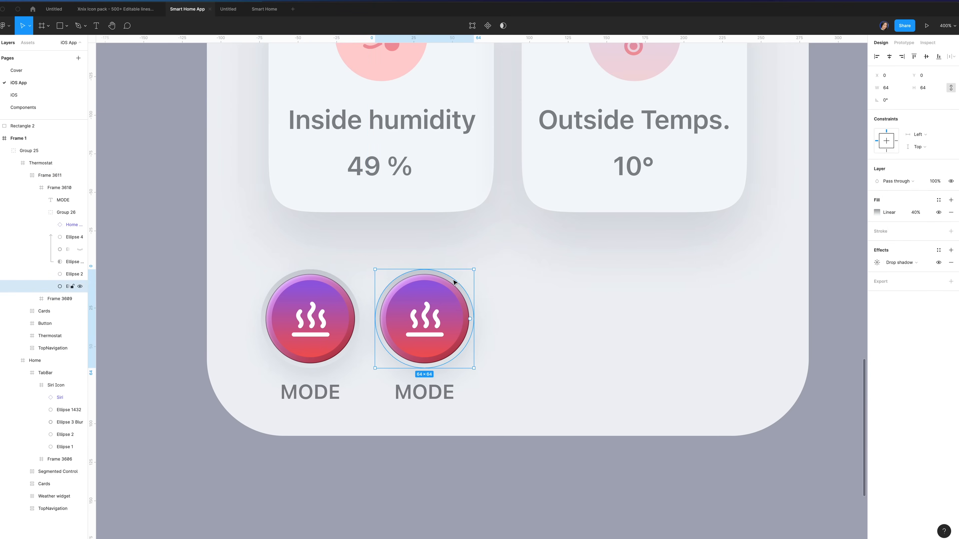
{"action": "left_click", "coordinate": [422, 276]}
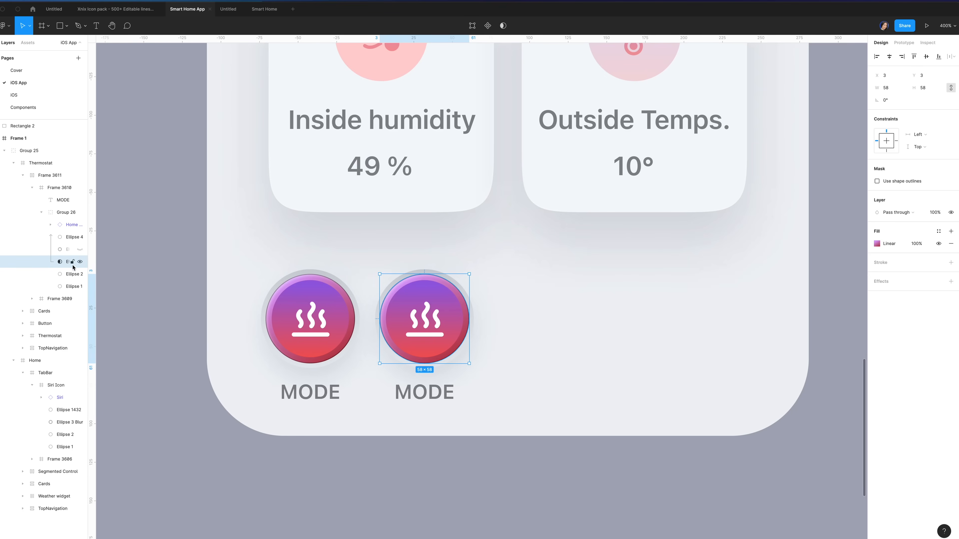
{"action": "left_click", "coordinate": [74, 273]}
{"action": "left_click", "coordinate": [877, 212]}
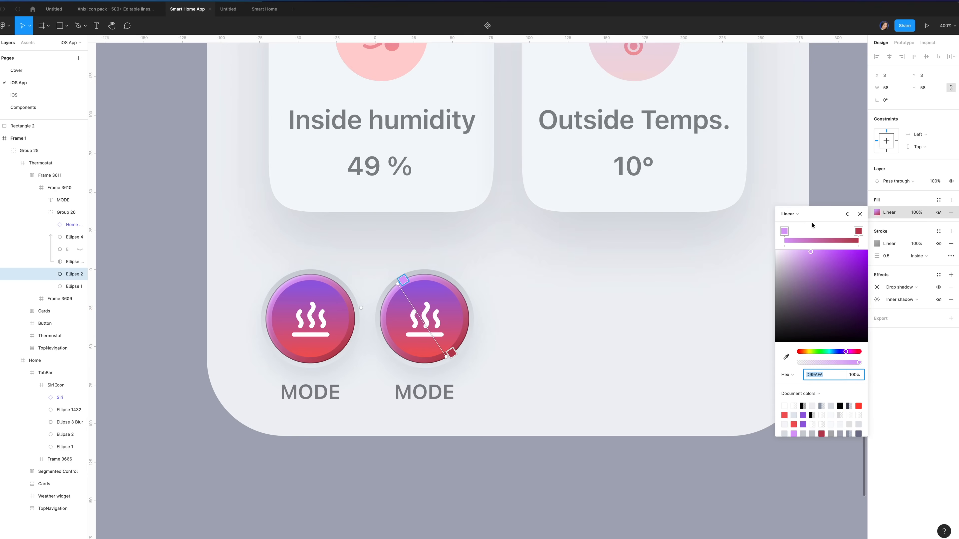
{"action": "left_click", "coordinate": [815, 374]}
{"action": "type", "text": "f5f"}
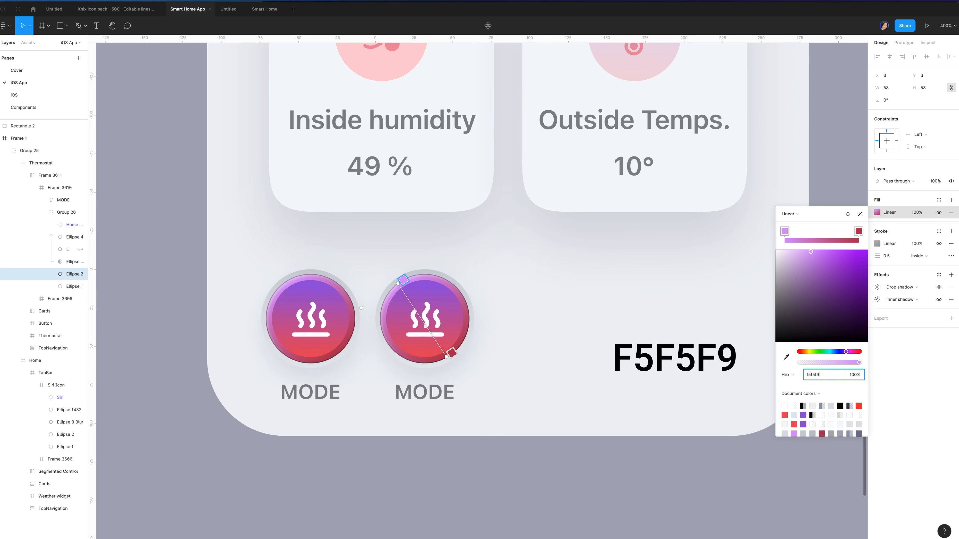
{"action": "type", "text": "5f9"}
{"action": "key", "text": "Return"}
{"action": "left_click", "coordinate": [859, 231]}
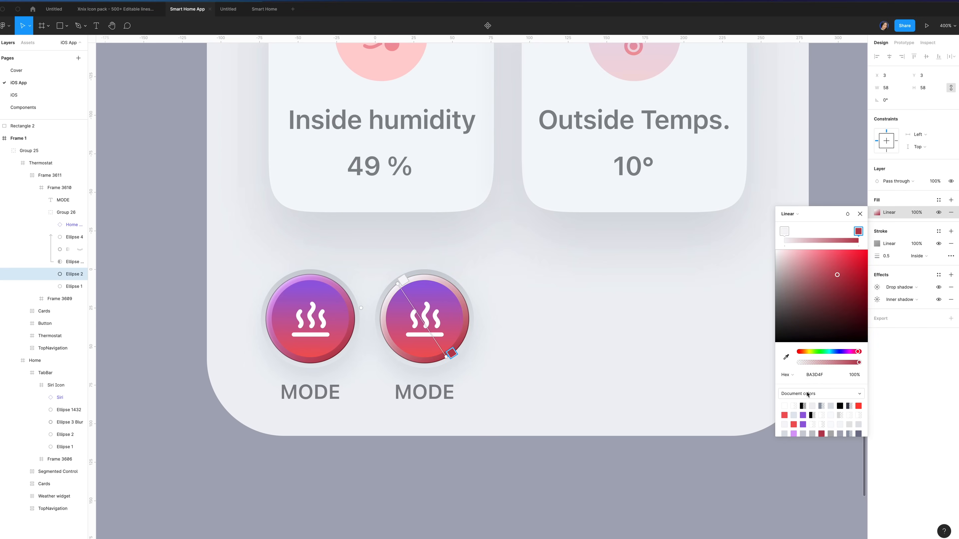
{"action": "left_click", "coordinate": [815, 375]}
{"action": "type", "text": "dad"}
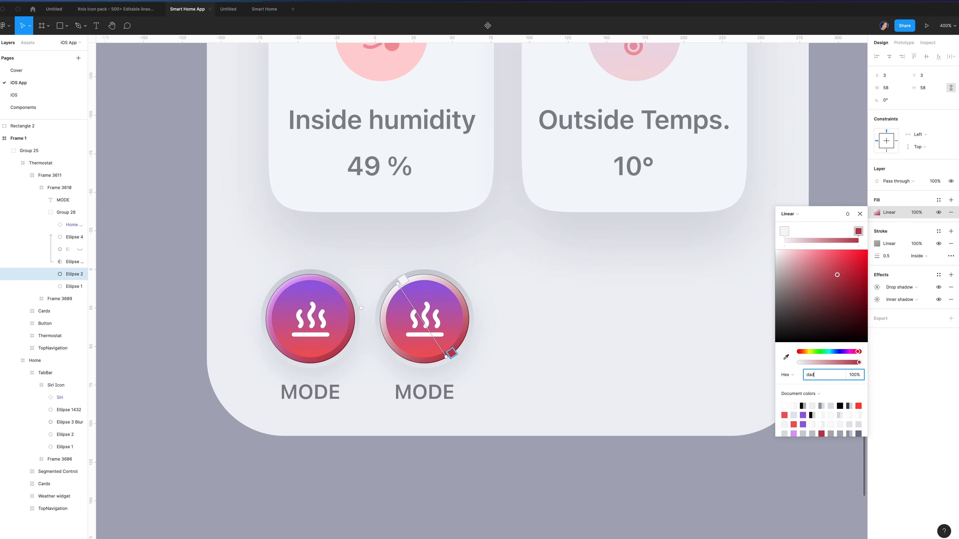
{"action": "type", "text": "fe7"}
Set the ring's stroke to 3 and remove its drop and inner shadows
{"action": "double_click", "coordinate": [893, 260]}
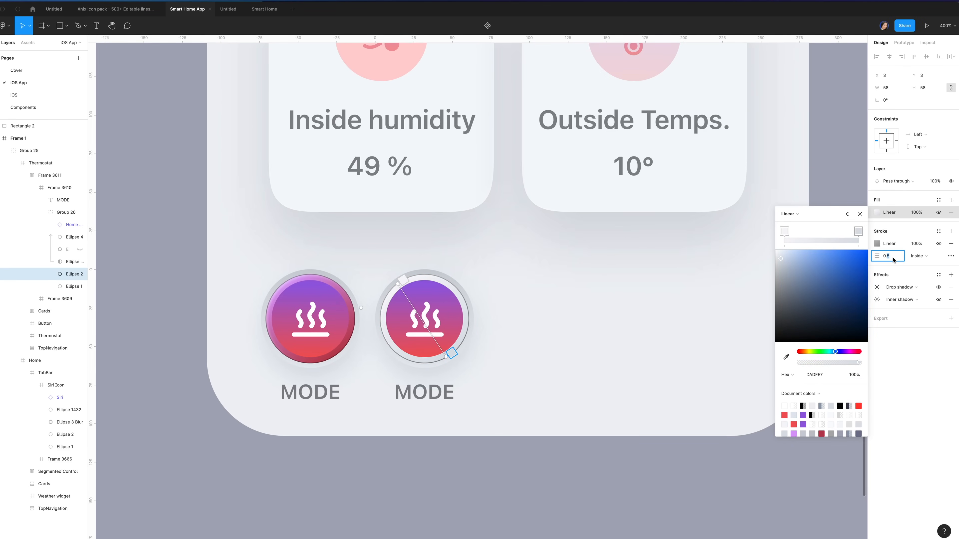
{"action": "type", "text": "3"}
{"action": "left_click", "coordinate": [950, 288]}
{"action": "left_click", "coordinate": [950, 288]}
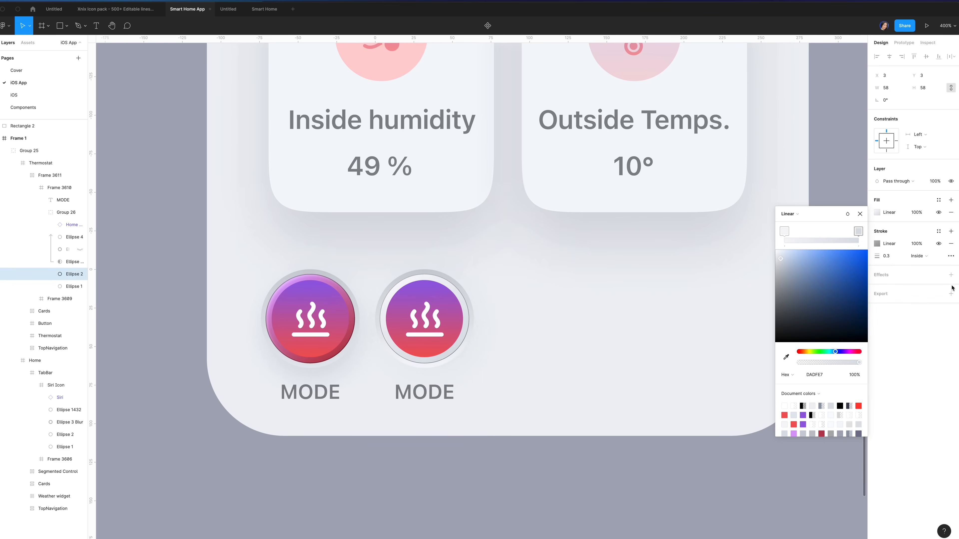
Unhide the blurred ellipse, scale it proportionally to 58 wide and center it in the button
{"action": "left_click", "coordinate": [80, 250]}
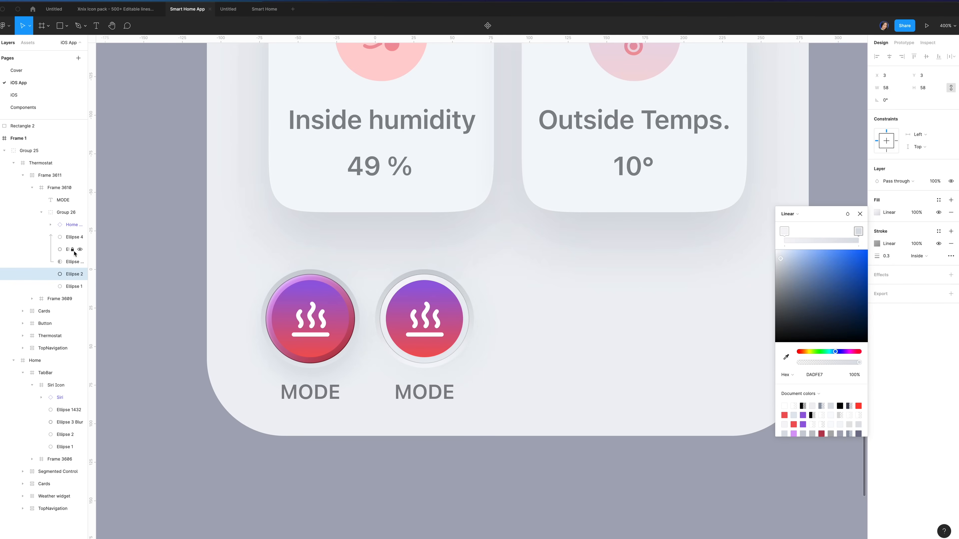
{"action": "left_click", "coordinate": [61, 251]}
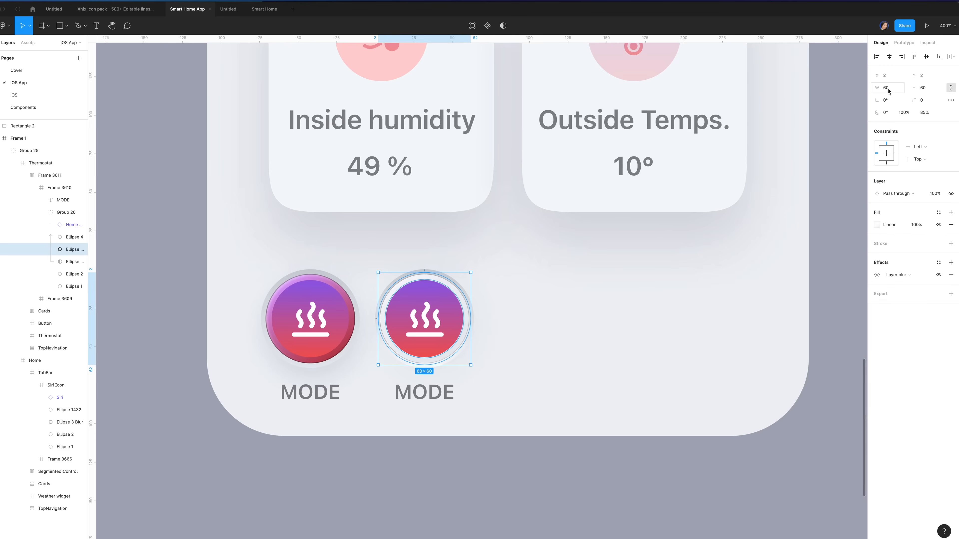
{"action": "left_click", "coordinate": [950, 88]}
{"action": "left_click", "coordinate": [890, 91]}
{"action": "type", "text": "58"}
{"action": "key", "text": "Return"}
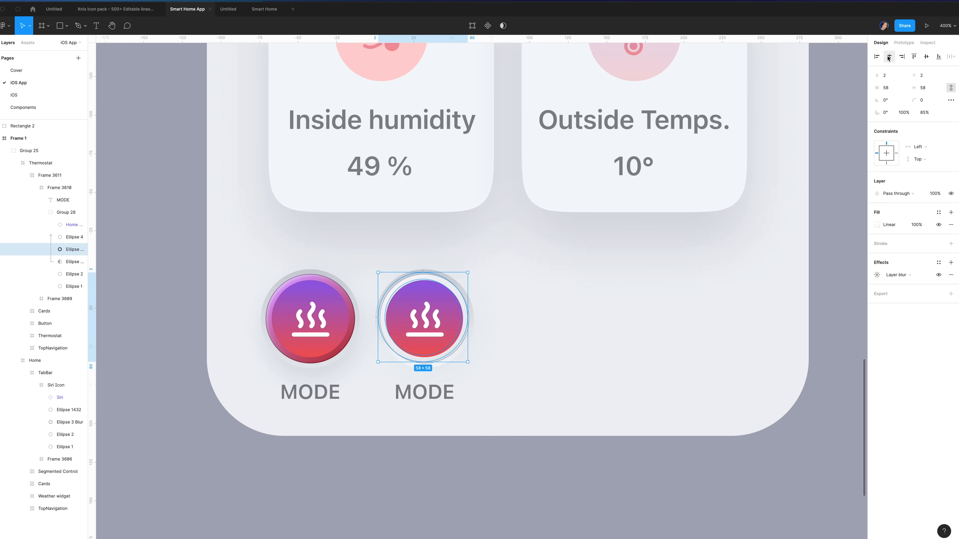
{"action": "left_click", "coordinate": [890, 59]}
{"action": "left_click", "coordinate": [926, 56]}
Make the blurred ellipse's first gradient stop fully opaque and its second stop pale grey-blue CBD
{"action": "left_click", "coordinate": [877, 225]}
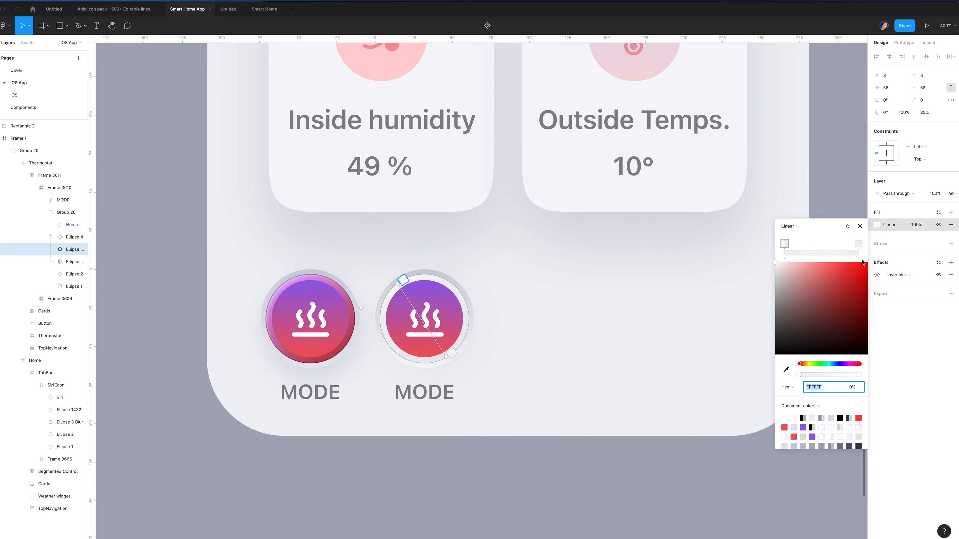
{"action": "left_click", "coordinate": [859, 226]}
{"action": "left_click", "coordinate": [877, 275]}
{"action": "left_click", "coordinate": [802, 294]}
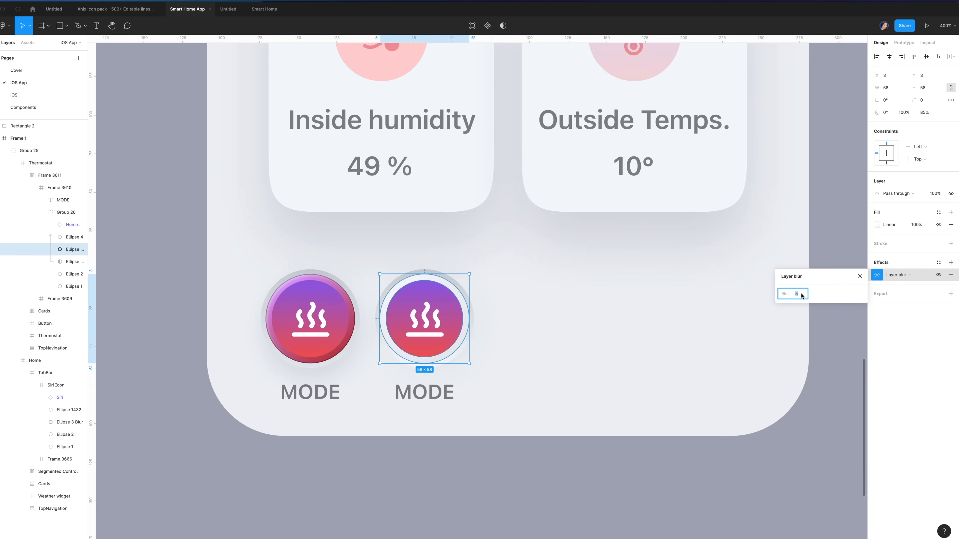
{"action": "left_click", "coordinate": [876, 225]}
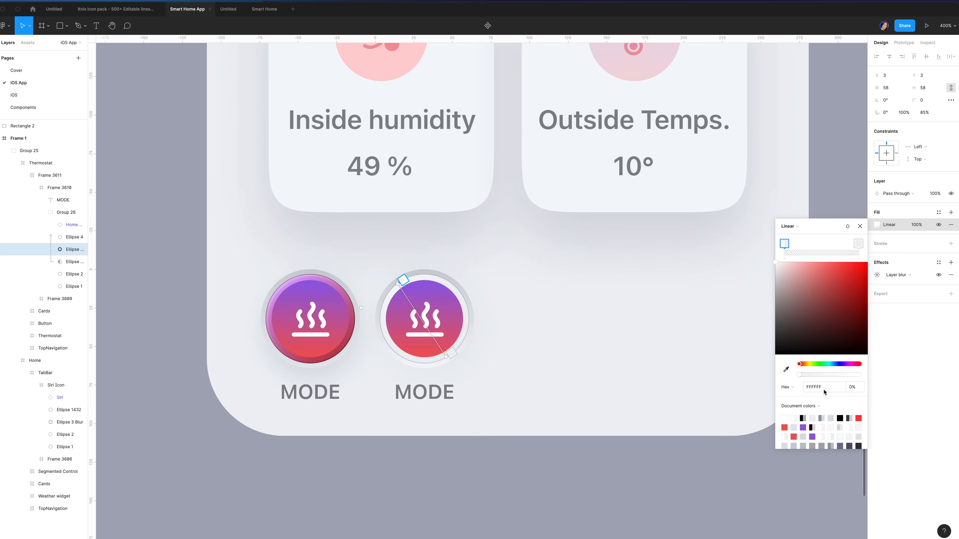
{"action": "left_click_drag", "start_coordinate": [799, 375], "coordinate": [873, 374]}
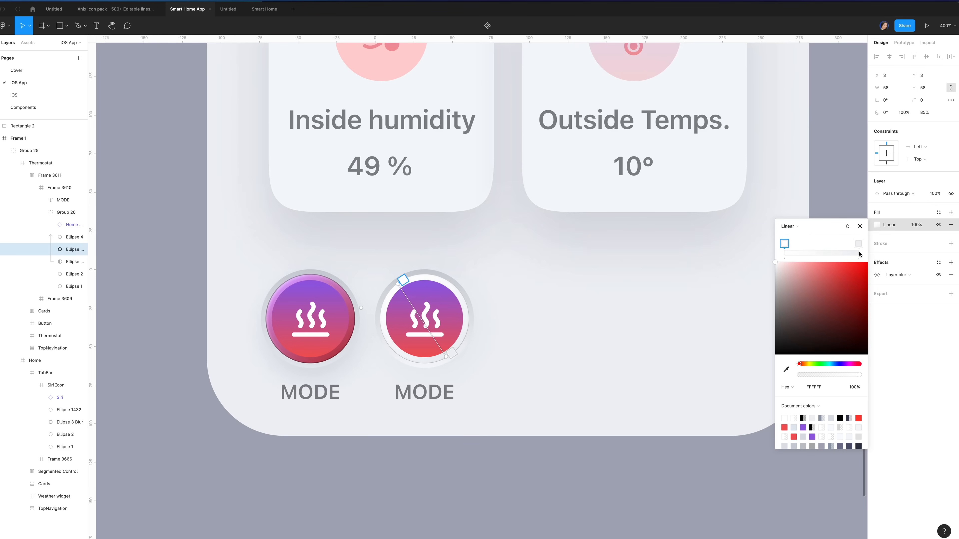
{"action": "left_click", "coordinate": [858, 244]}
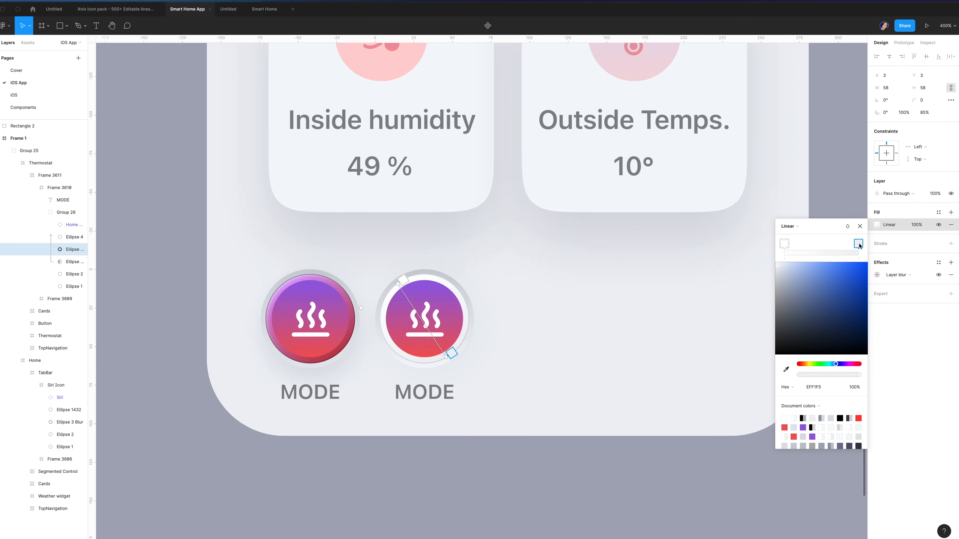
{"action": "left_click", "coordinate": [816, 389]}
{"action": "type", "text": "cb"}
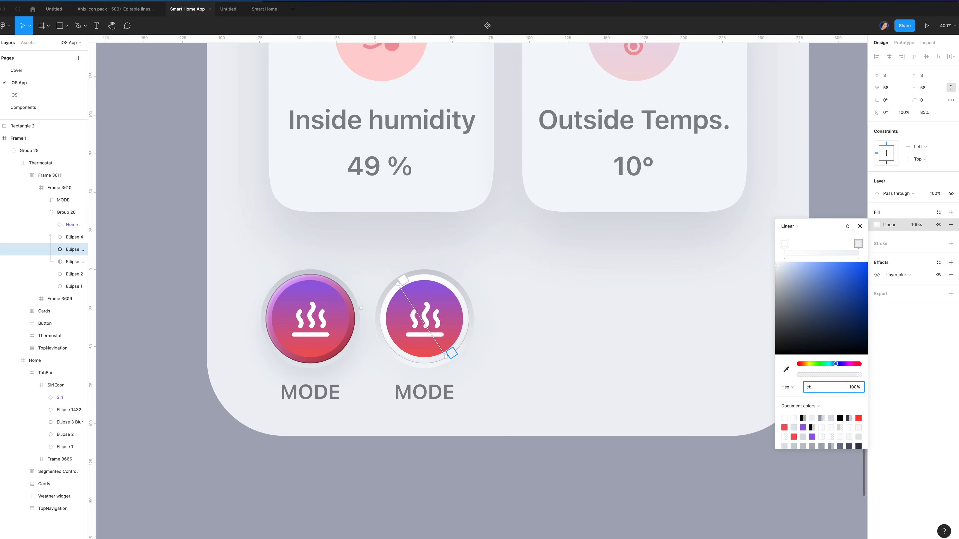
{"action": "type", "text": "d0d9"}
{"action": "key", "text": "Escape"}
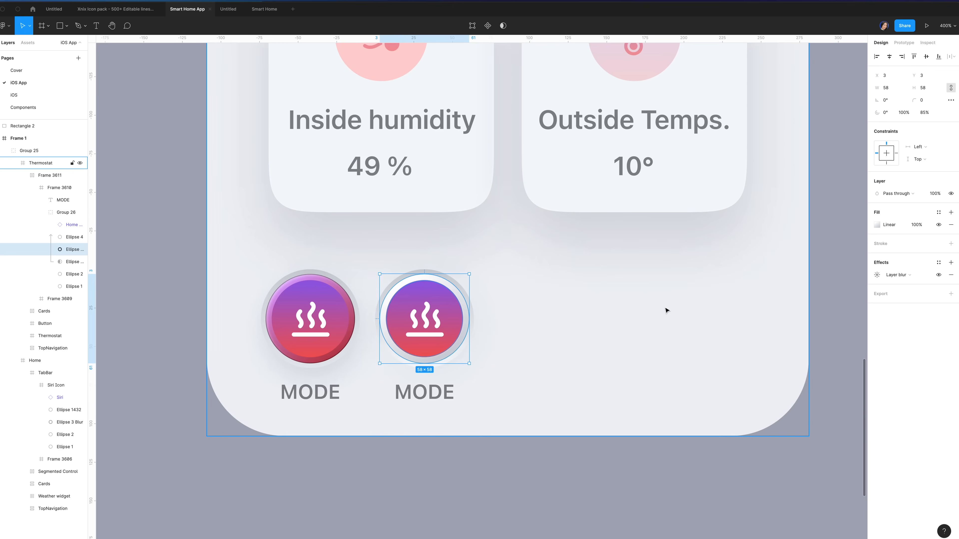
{"action": "left_click", "coordinate": [67, 239]}
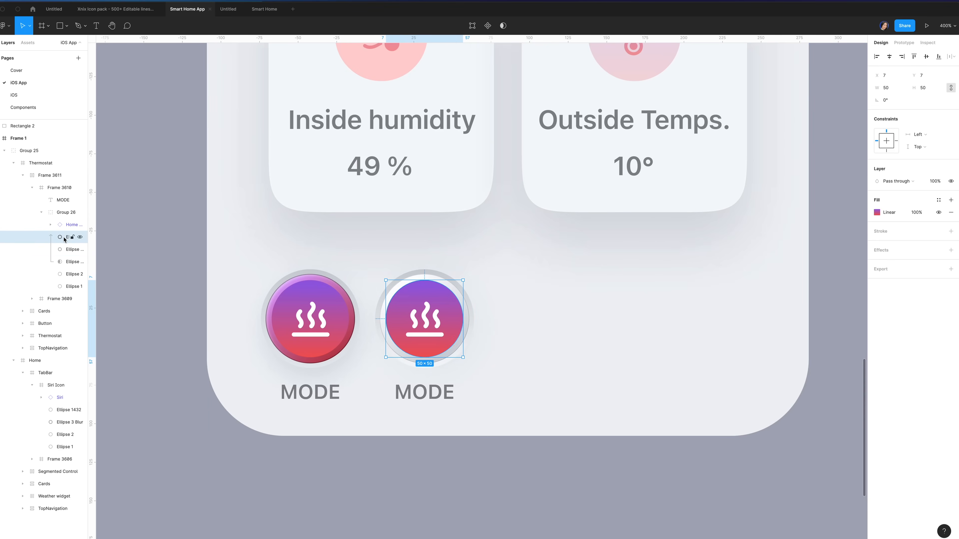
Fill the inner circle with a DDE1E7-to-near-white gradient angled toward the lower right
{"action": "left_click", "coordinate": [877, 213]}
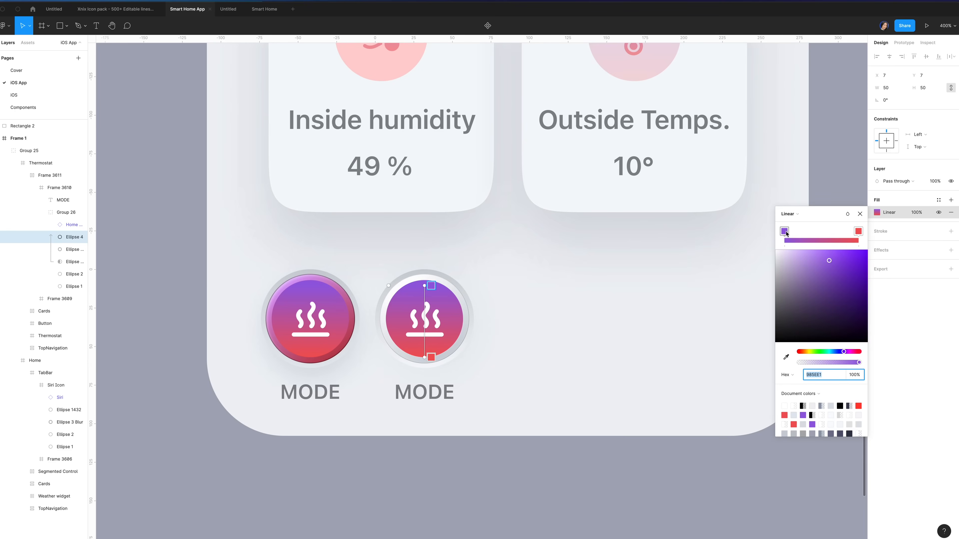
{"action": "type", "text": "dde1e7"}
{"action": "key", "text": "Return"}
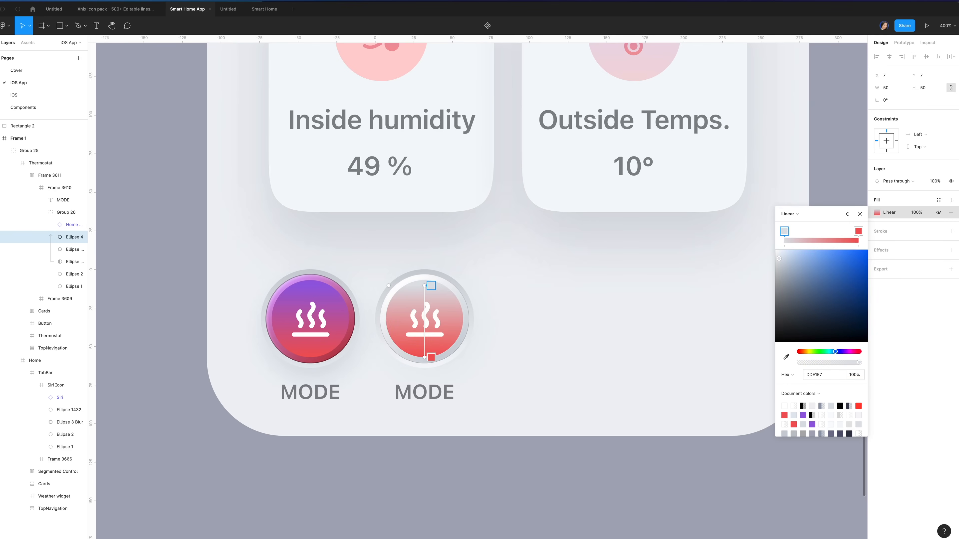
{"action": "left_click", "coordinate": [859, 235]}
{"action": "left_click", "coordinate": [809, 376]}
{"action": "type", "text": "fafbfc"}
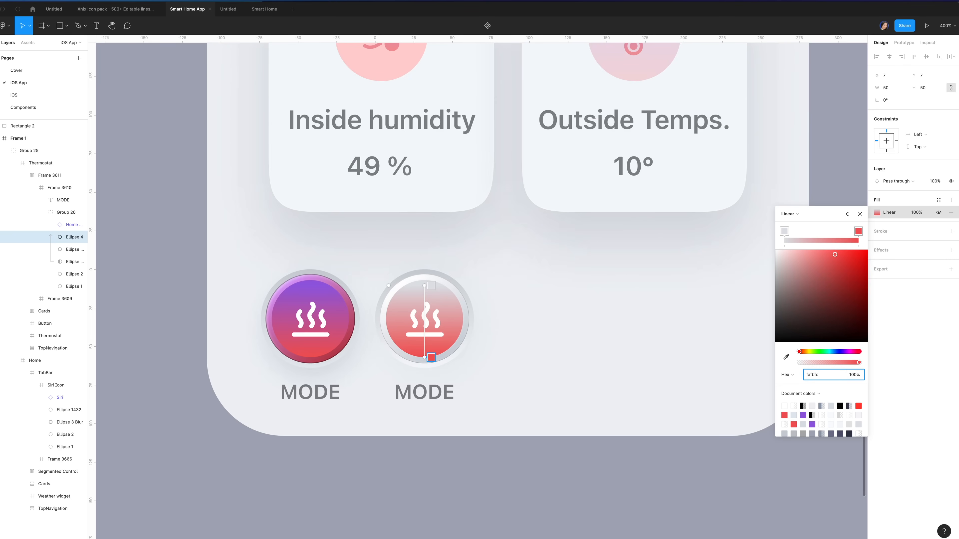
{"action": "key", "text": "Return"}
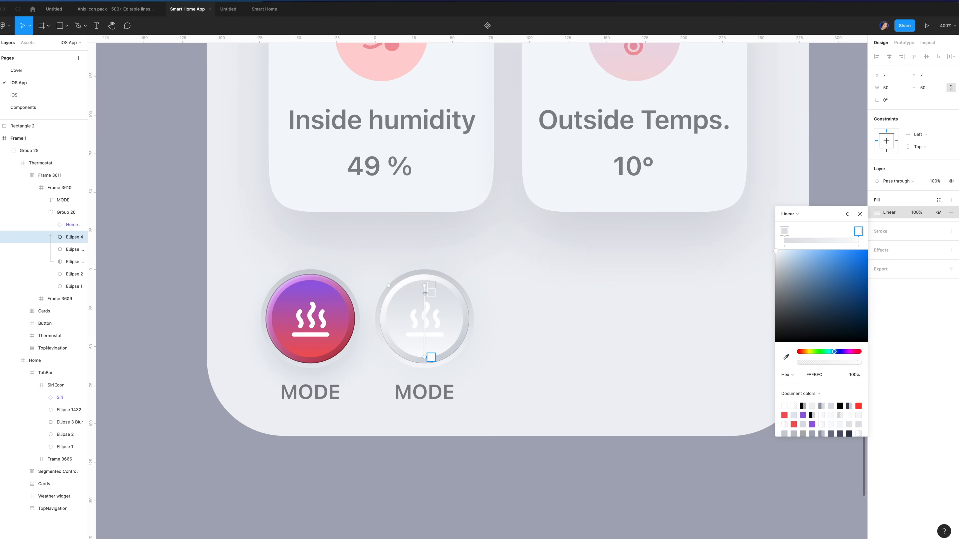
{"action": "left_click_drag", "start_coordinate": [422, 286], "coordinate": [404, 285]}
{"action": "left_click_drag", "start_coordinate": [426, 357], "coordinate": [444, 354]}
Swap the steam icon for the Eco leaf and colour it with the grey Tertiary style
{"action": "left_click", "coordinate": [434, 323], "text": "super"}
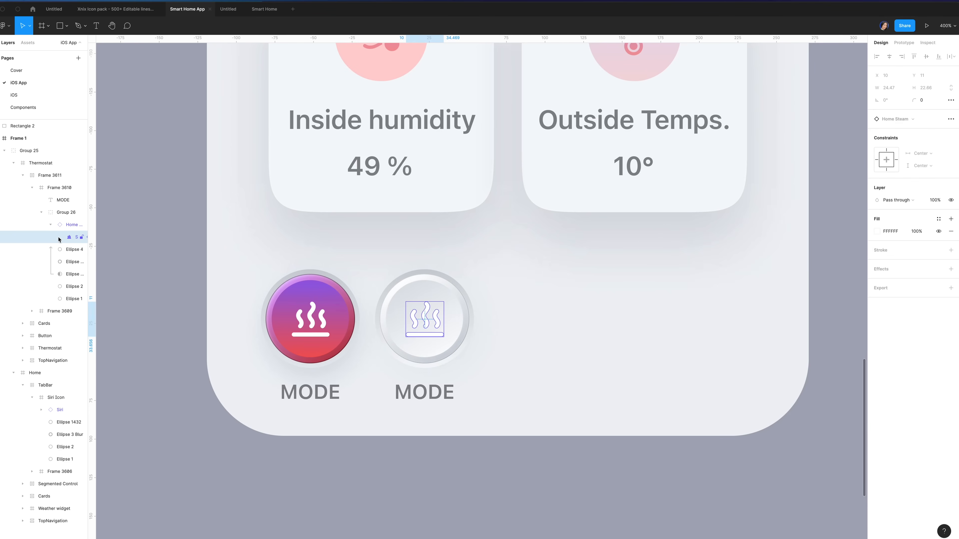
{"action": "left_click", "coordinate": [65, 226]}
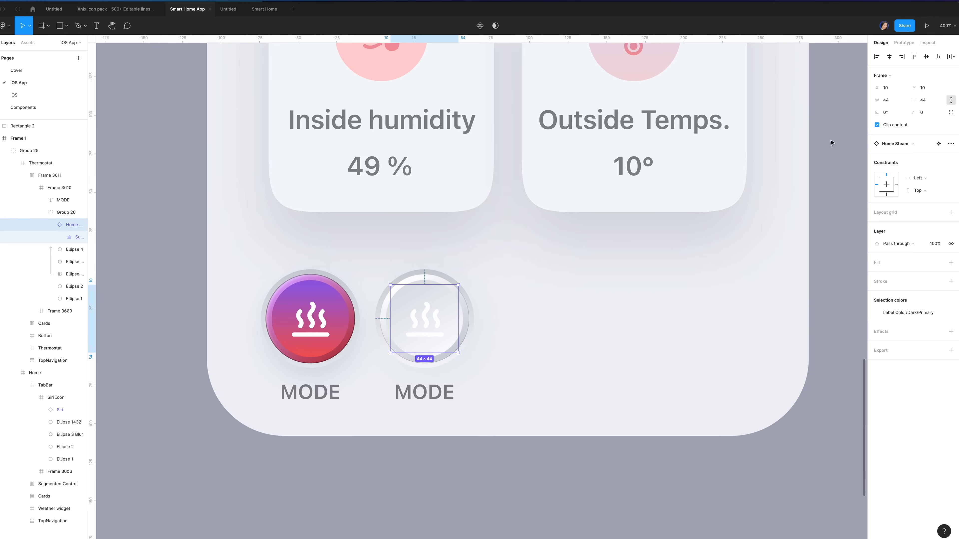
{"action": "left_click", "coordinate": [884, 145]}
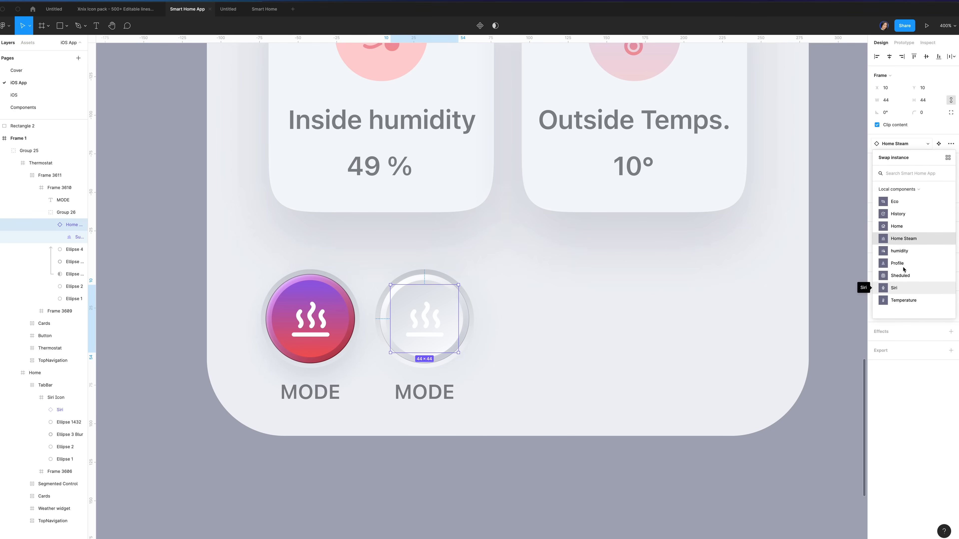
{"action": "left_click", "coordinate": [898, 204]}
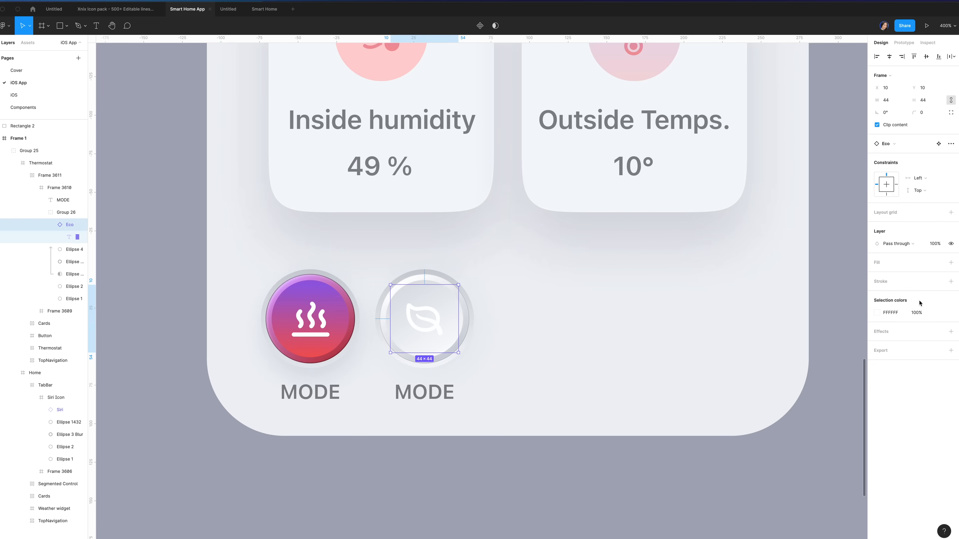
{"action": "left_click", "coordinate": [938, 313]}
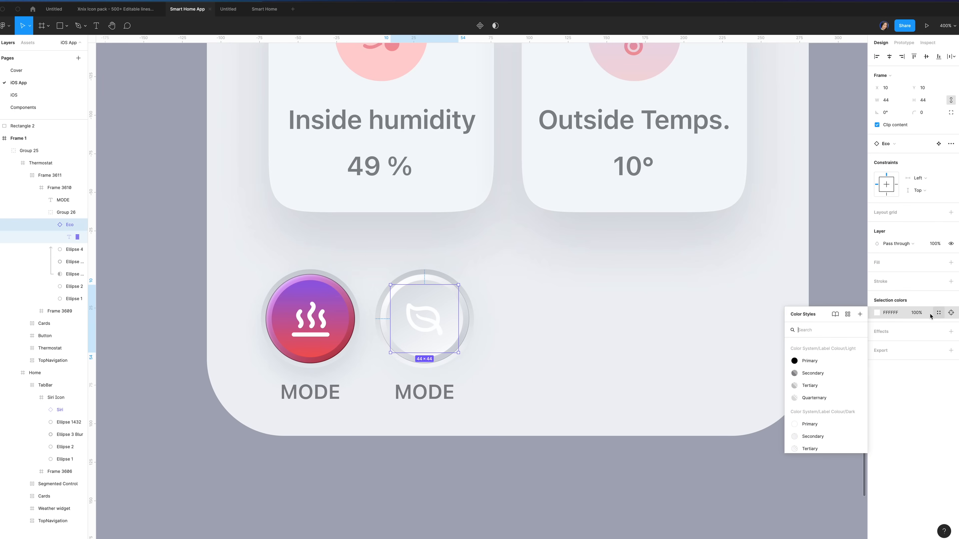
{"action": "left_click", "coordinate": [827, 389]}
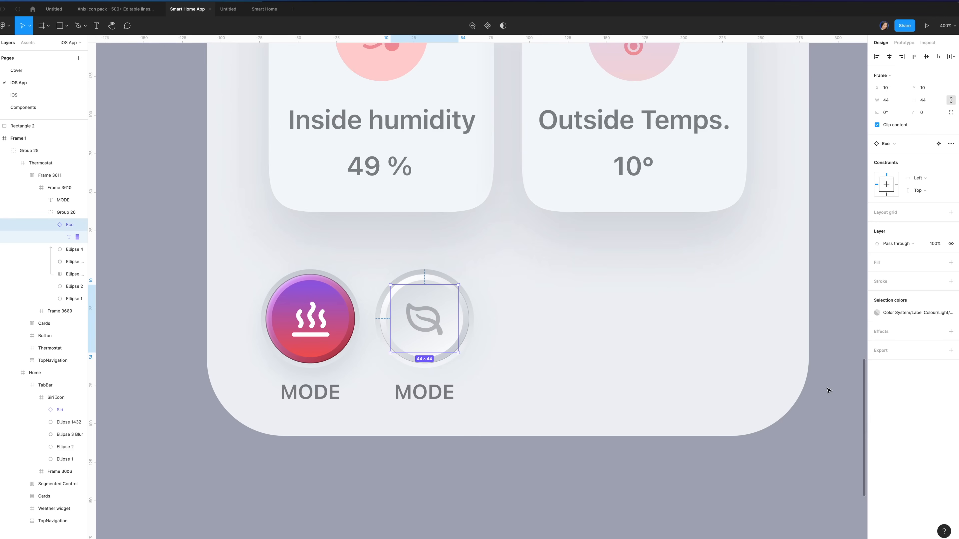
Change the second label from MODE to ECO and hide the inner circle layer
{"action": "key", "text": "t"}
{"action": "double_click", "coordinate": [425, 392]}
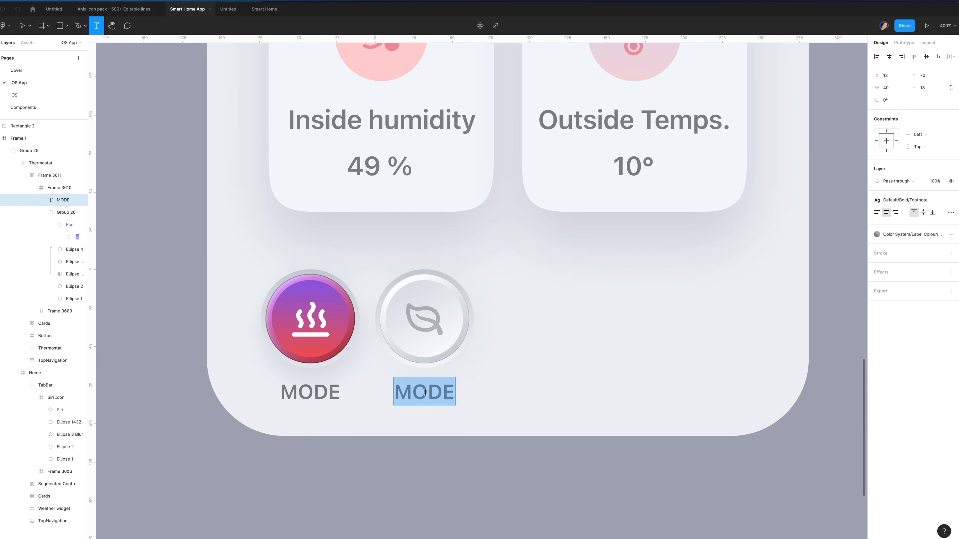
{"action": "type", "text": "ECO"}
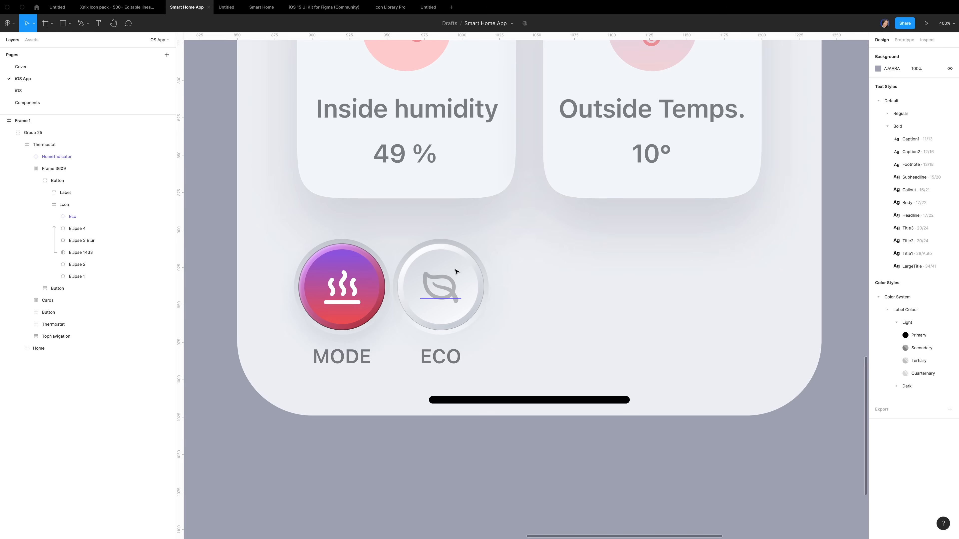
{"action": "left_click", "coordinate": [443, 252]}
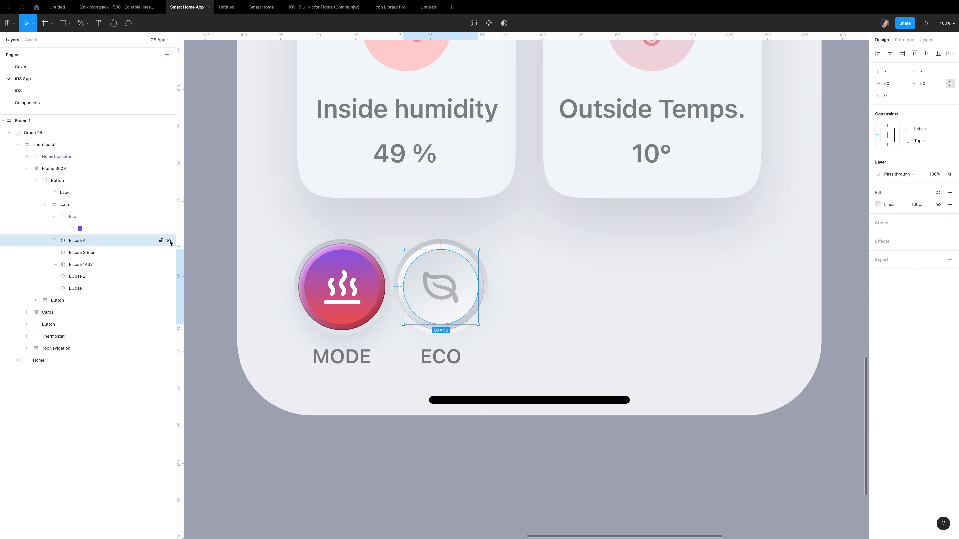
{"action": "left_click", "coordinate": [168, 241]}
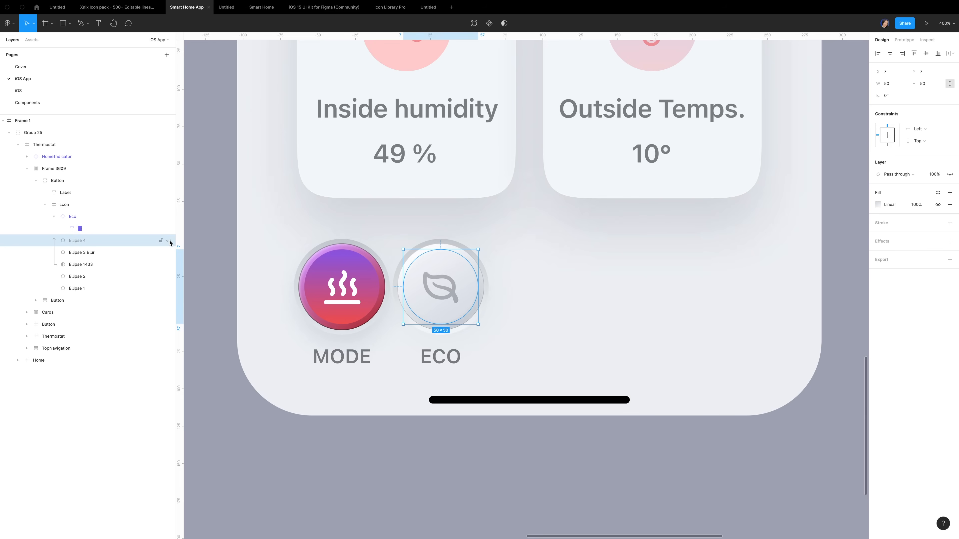
{"action": "left_click", "coordinate": [538, 253]}
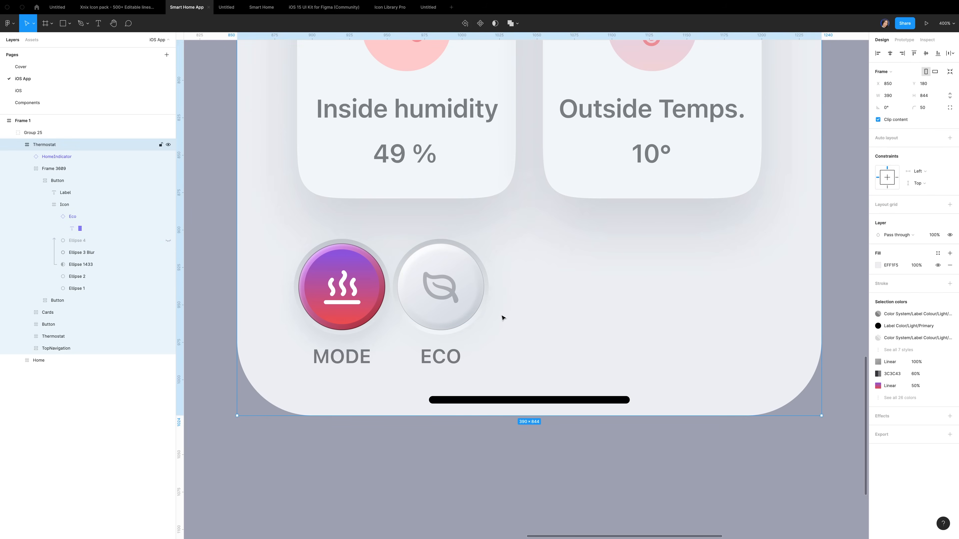
Add the SCHEDULE and HISTORY buttons and distribute all four with Space between
{"action": "left_click", "coordinate": [74, 183]}
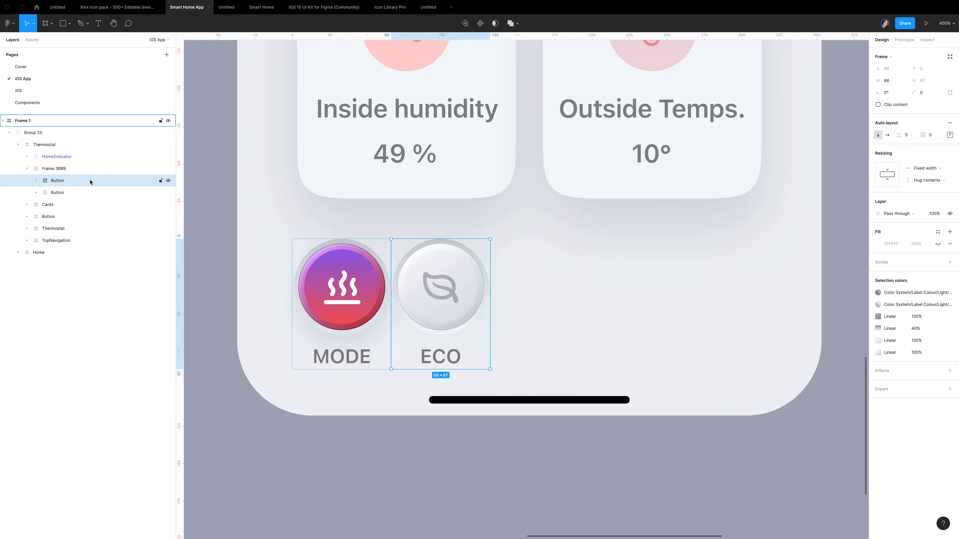
{"action": "key", "text": "ctrl+z"}
{"action": "left_click", "coordinate": [81, 170]}
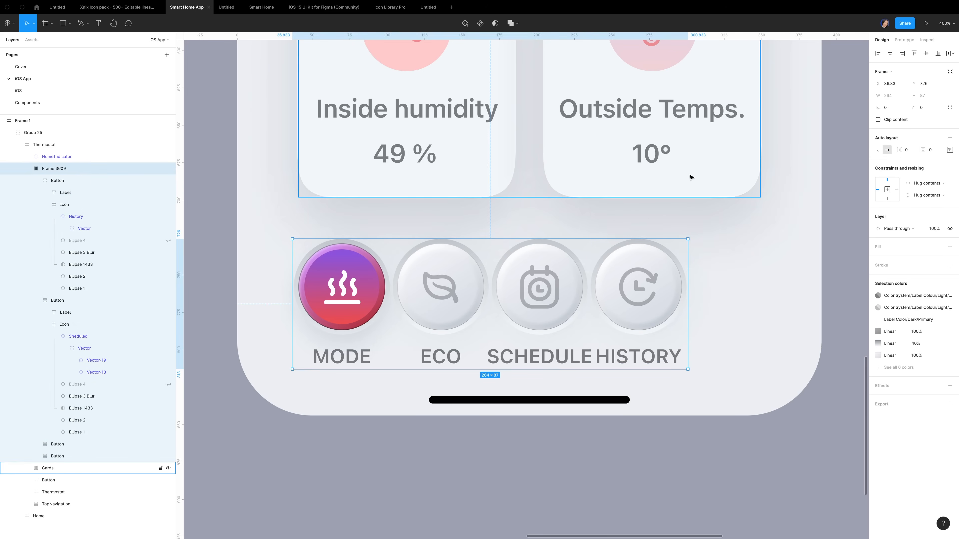
{"action": "left_click", "coordinate": [950, 150]}
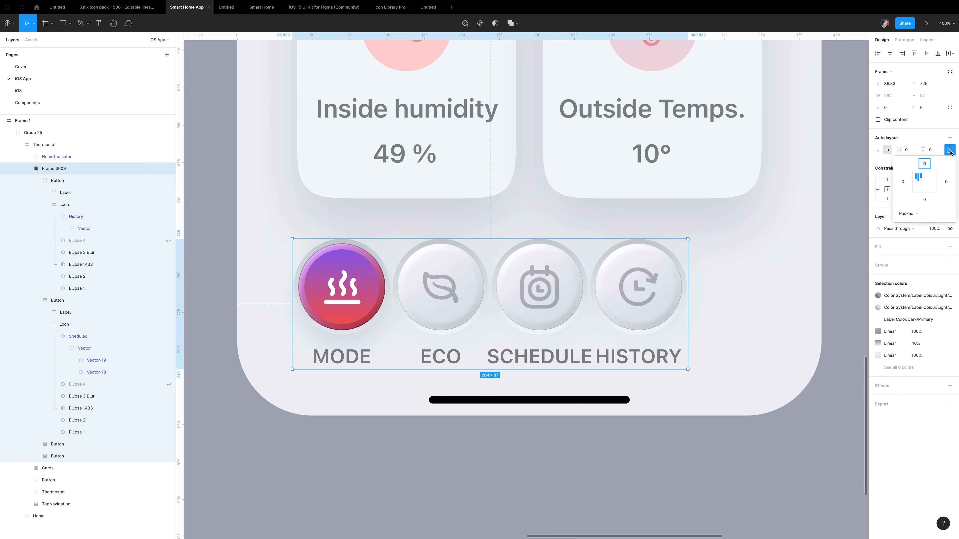
{"action": "left_click", "coordinate": [921, 212]}
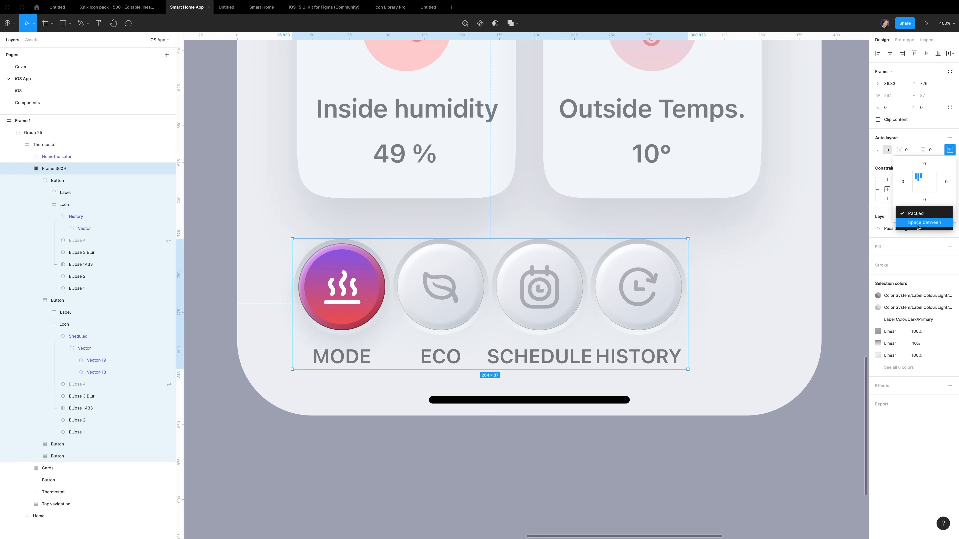
{"action": "left_click", "coordinate": [918, 222]}
Stretch the button row to 340 wide with a 25 margin on each side
{"action": "left_click_drag", "start_coordinate": [688, 295], "coordinate": [784, 295]}
{"action": "key", "text": "alt"}
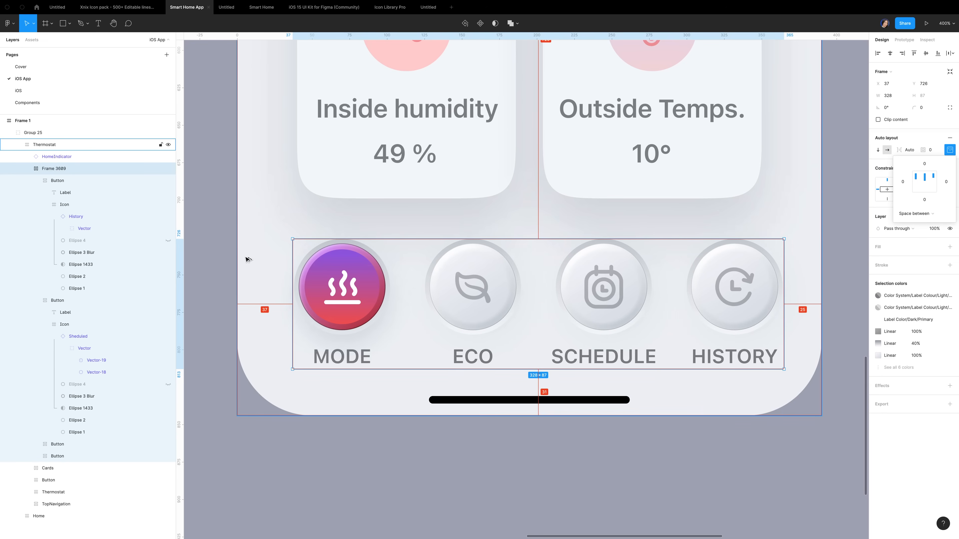
{"action": "left_click_drag", "start_coordinate": [292, 284], "coordinate": [246, 276]}
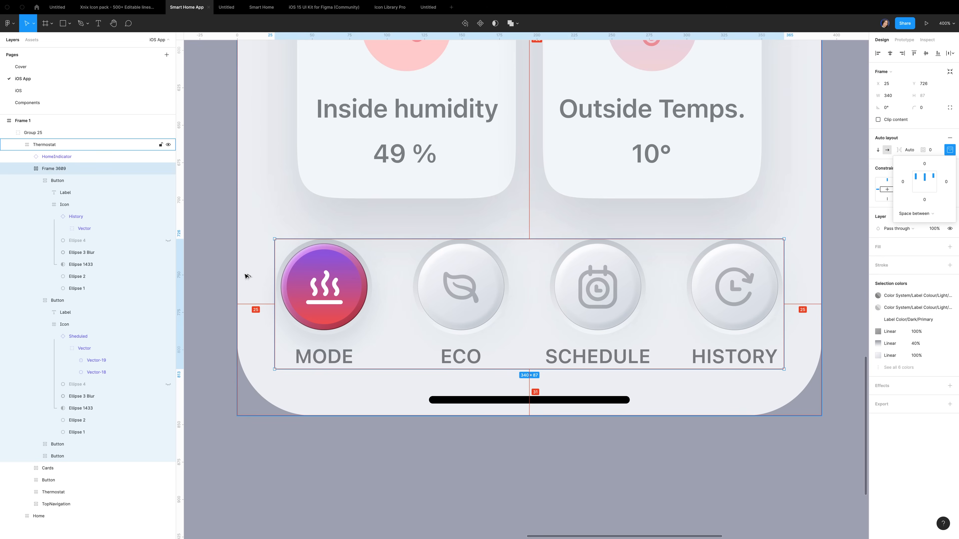